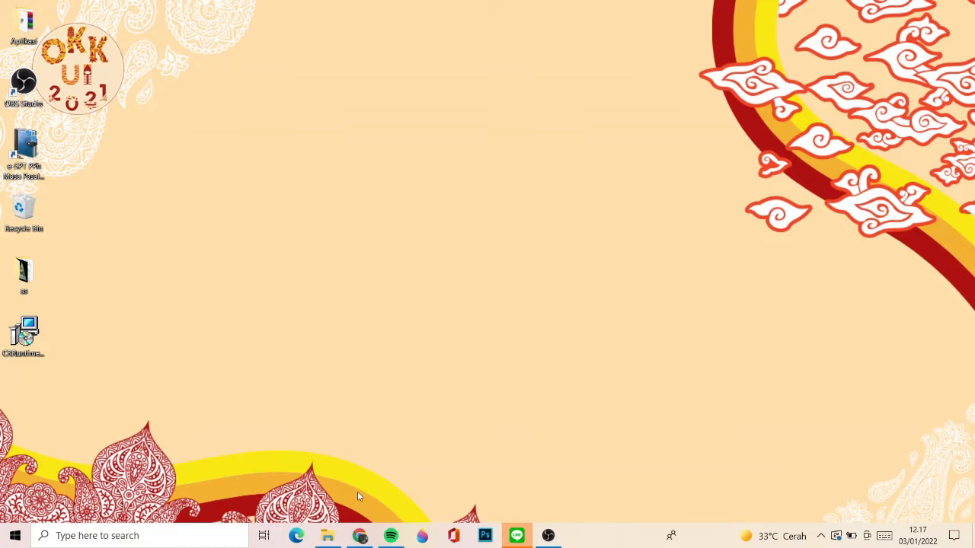
- Switch to Chrome and open the pajak.go.id homepage in the tab showing the e-SPT page
click(359, 536)
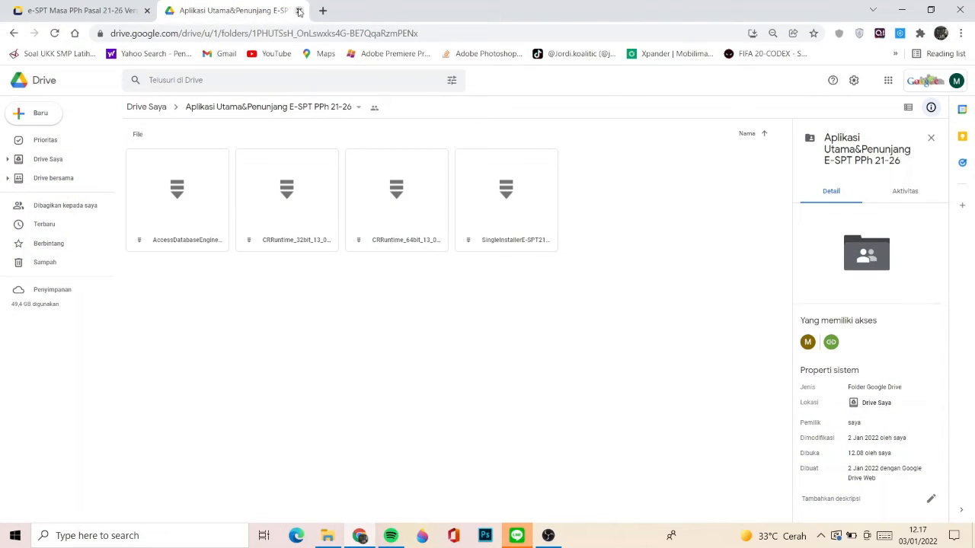
click(41, 6)
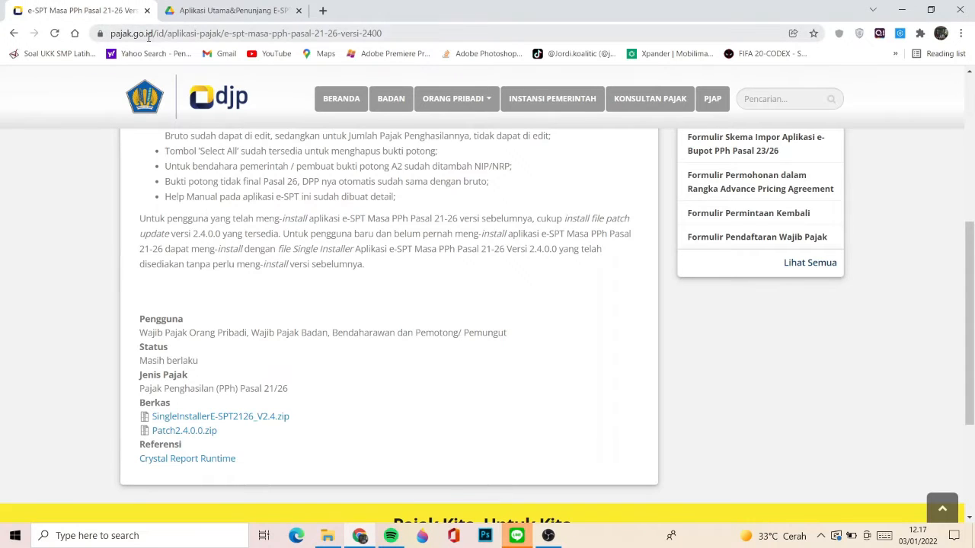
click(149, 38)
text(pajak.go.id)
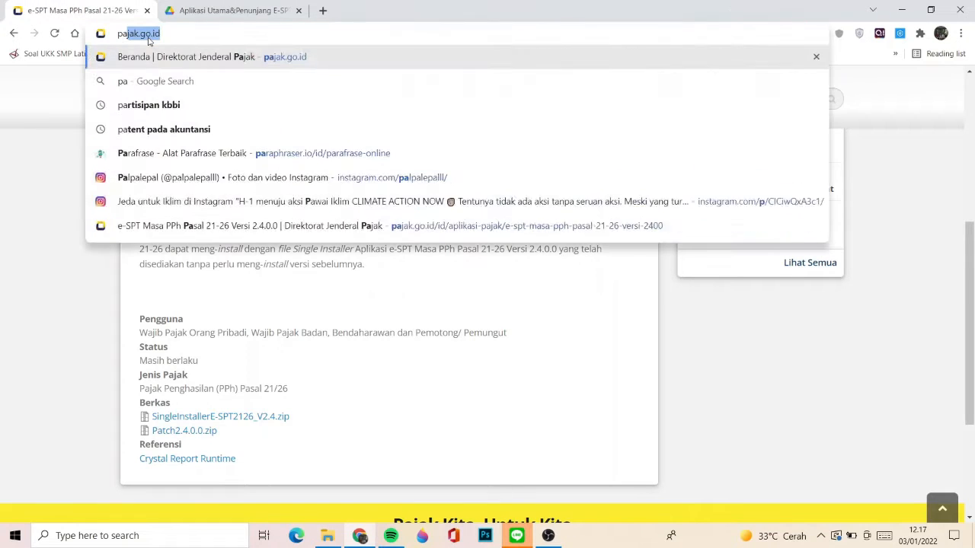
key(Return)
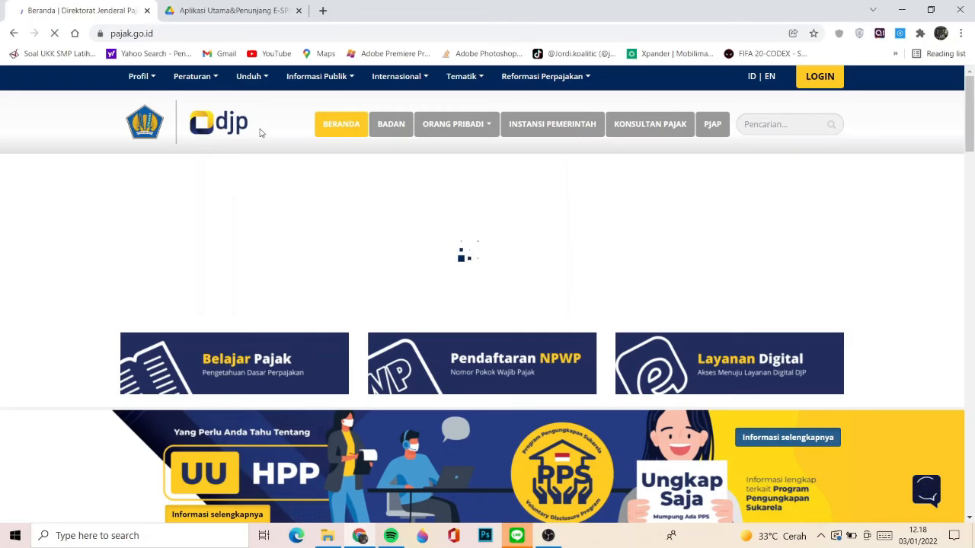
- Open the e-SPT Masa PPh Pasal 21-26 Versi 2.4.0.0 page from the site's list of downloadable tax applications
mouse_move(250, 78)
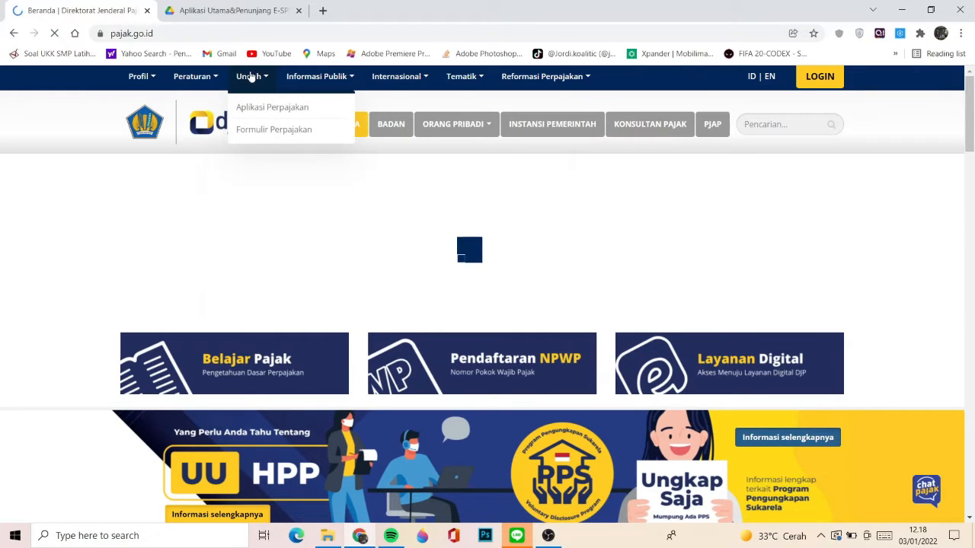
click(260, 112)
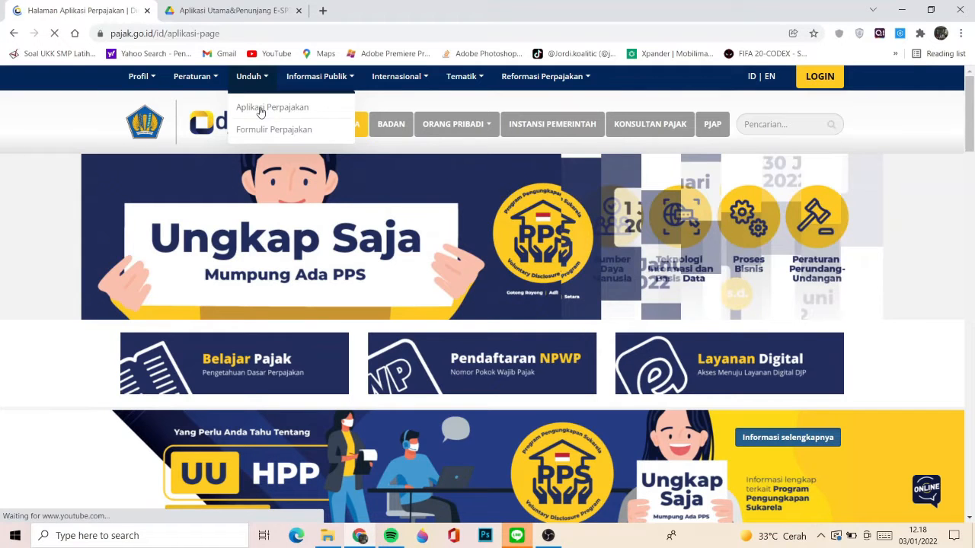
scroll(217, 273, down, 2)
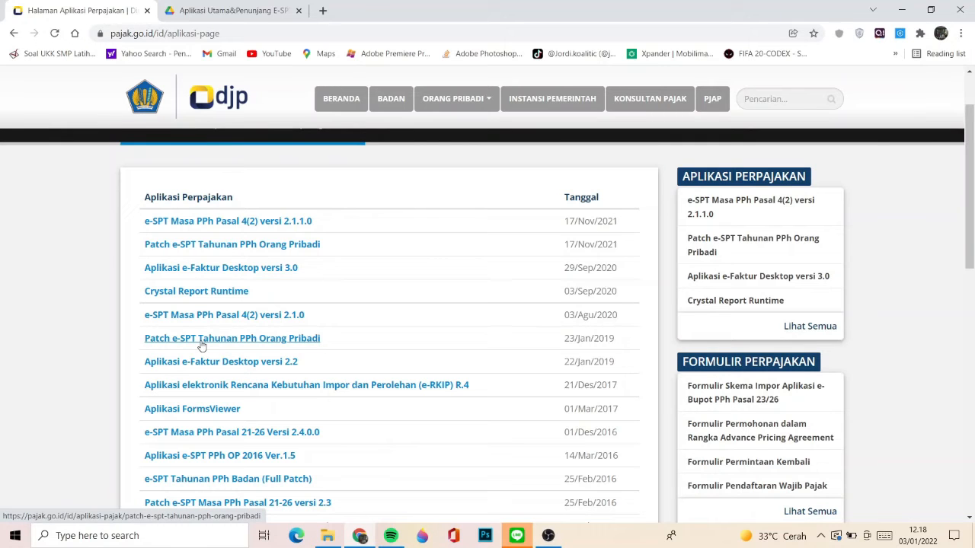
scroll(202, 347, down, 1)
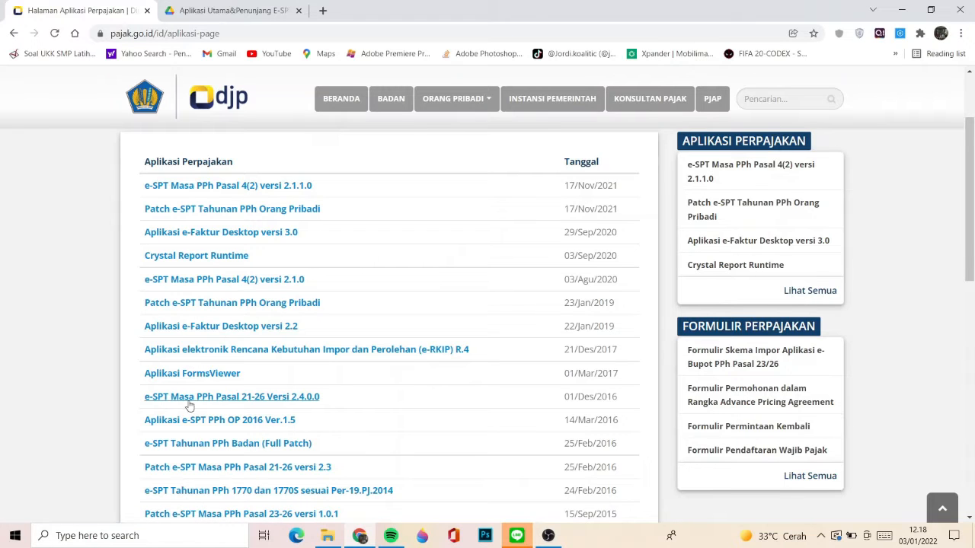
scroll(204, 409, down, 1)
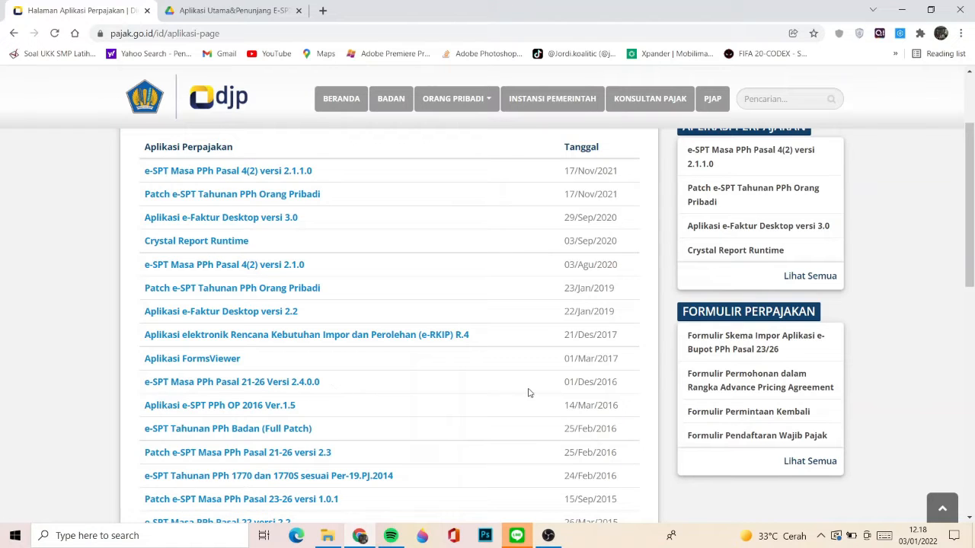
click(290, 383)
- Review the version notes, installer files and Crystal Report Runtime reference on the e-SPT page
scroll(290, 386, down, 1)
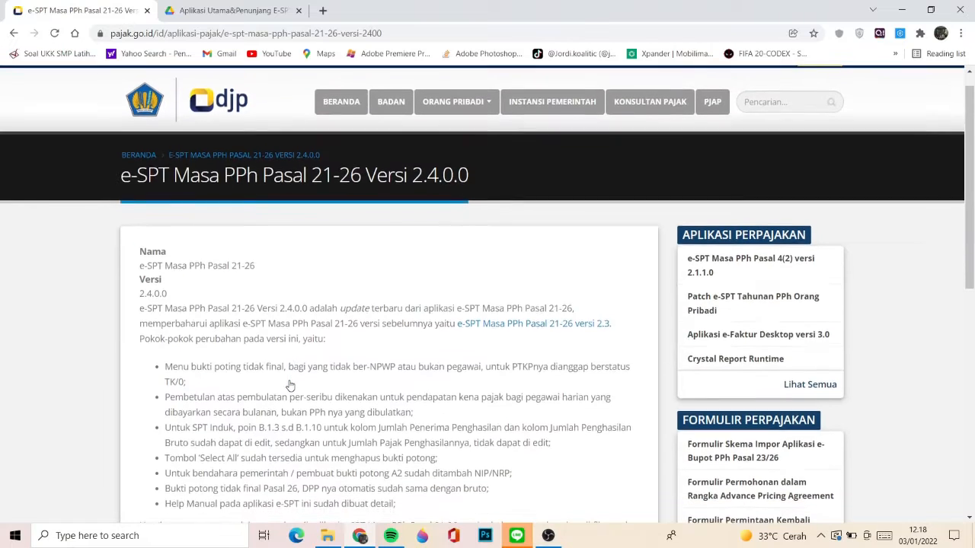
scroll(290, 387, down, 1)
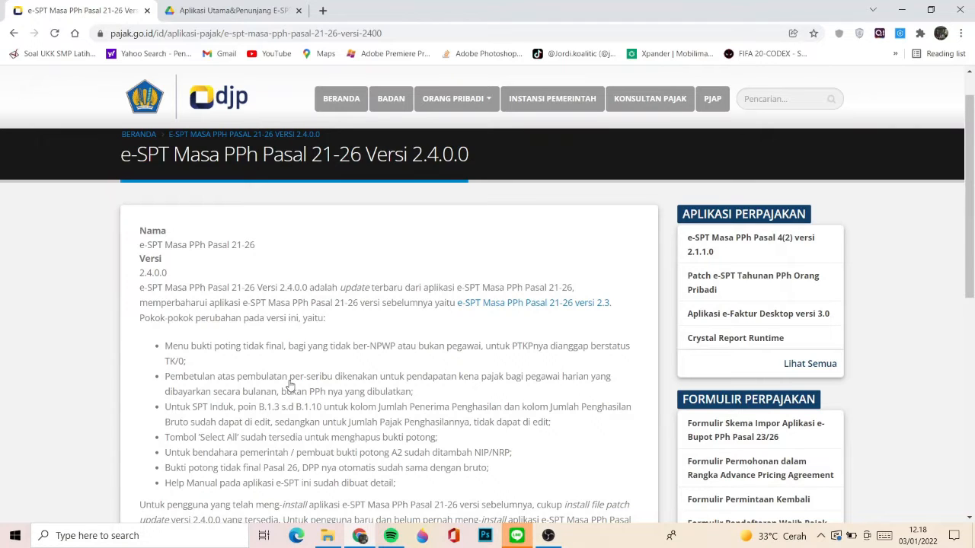
scroll(290, 386, down, 2)
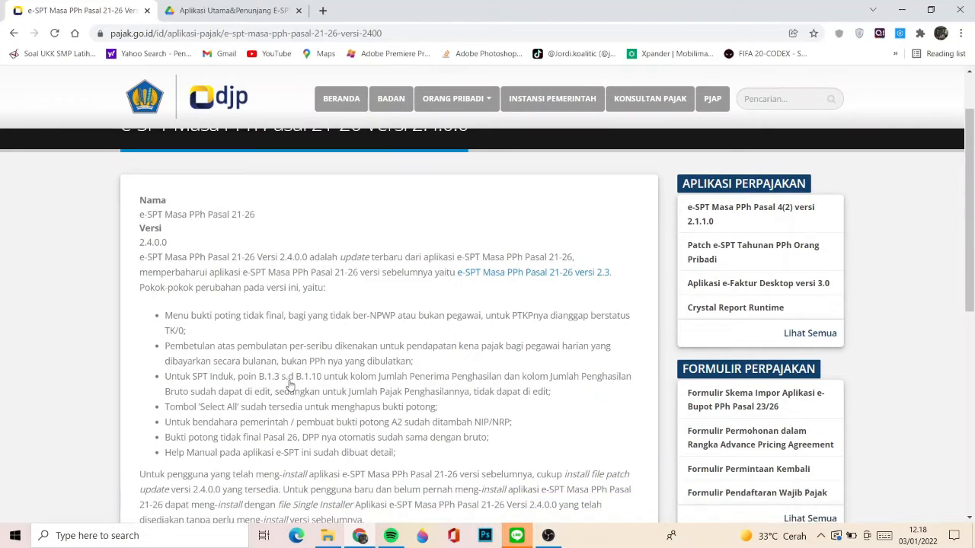
scroll(249, 332, down, 2)
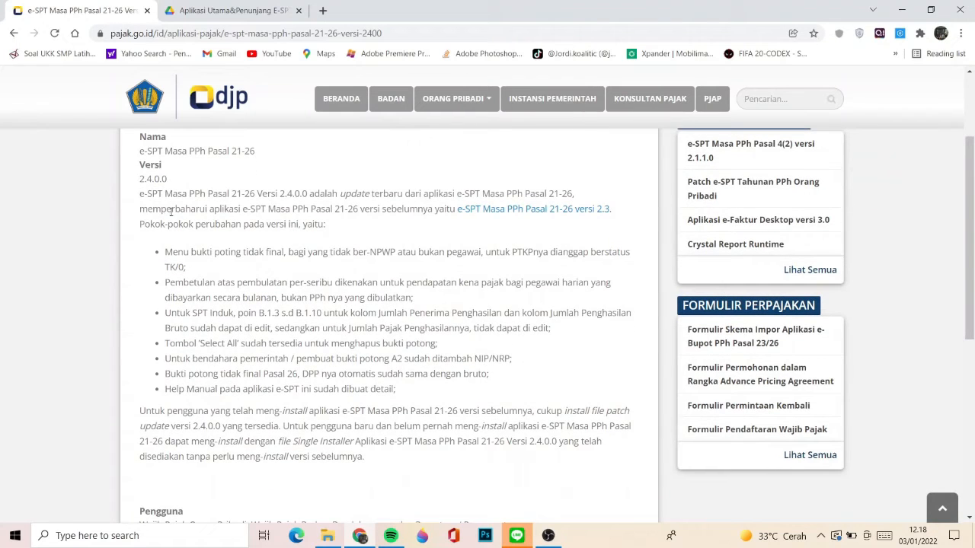
scroll(249, 242, down, 2)
scroll(249, 242, down, 3)
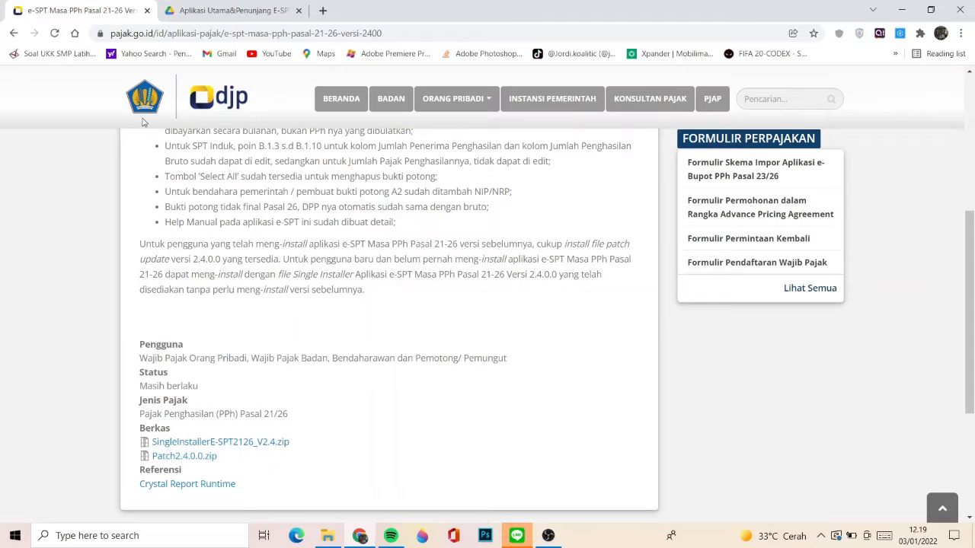
click(199, 6)
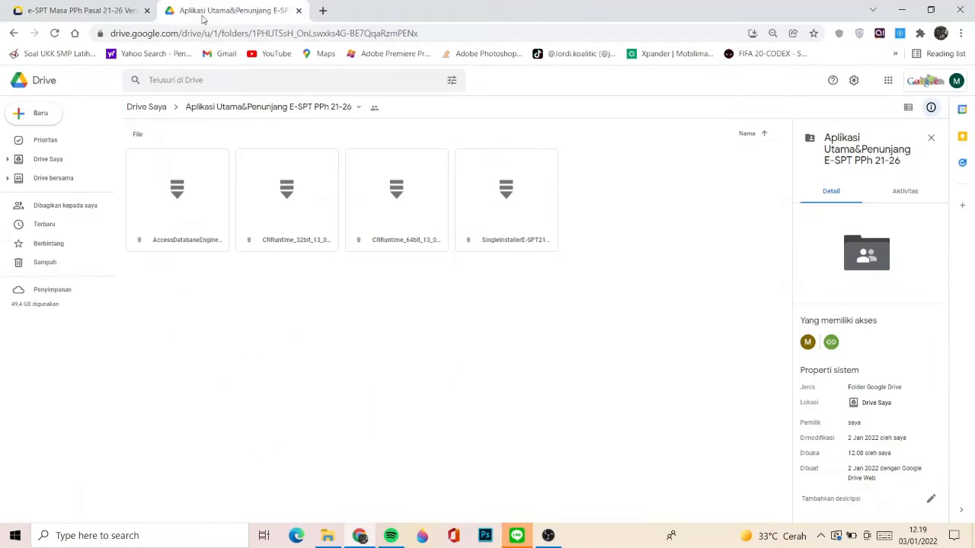
click(204, 35)
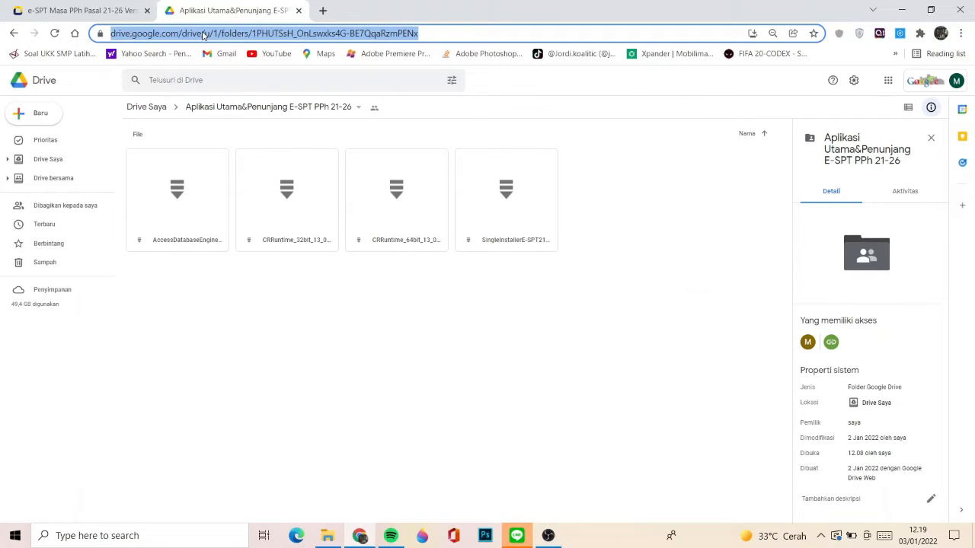
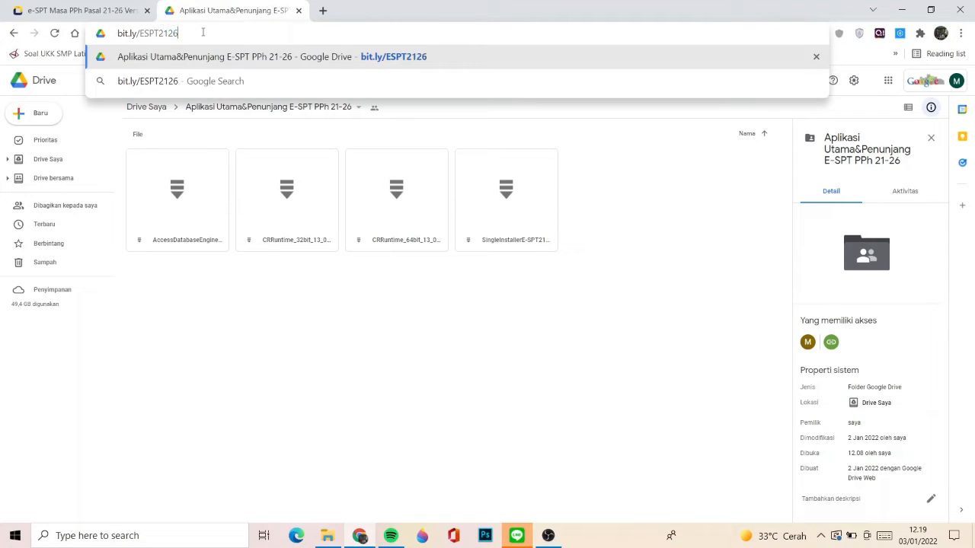
key(Return)
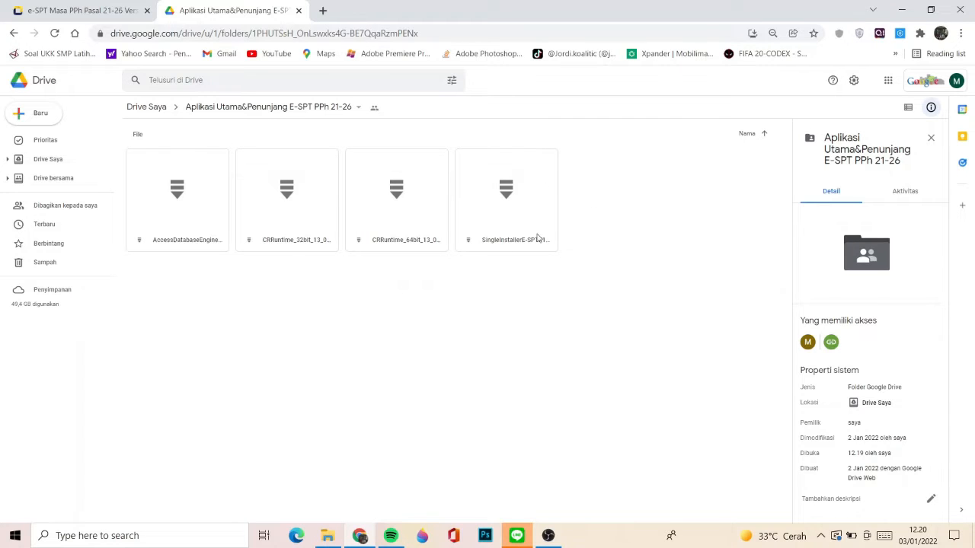
- Minimize the browser, open the Aplikasi folder on the desktop and look at the extraction options for the AccessDatabaseEngine 2007 (1) archive
click(902, 10)
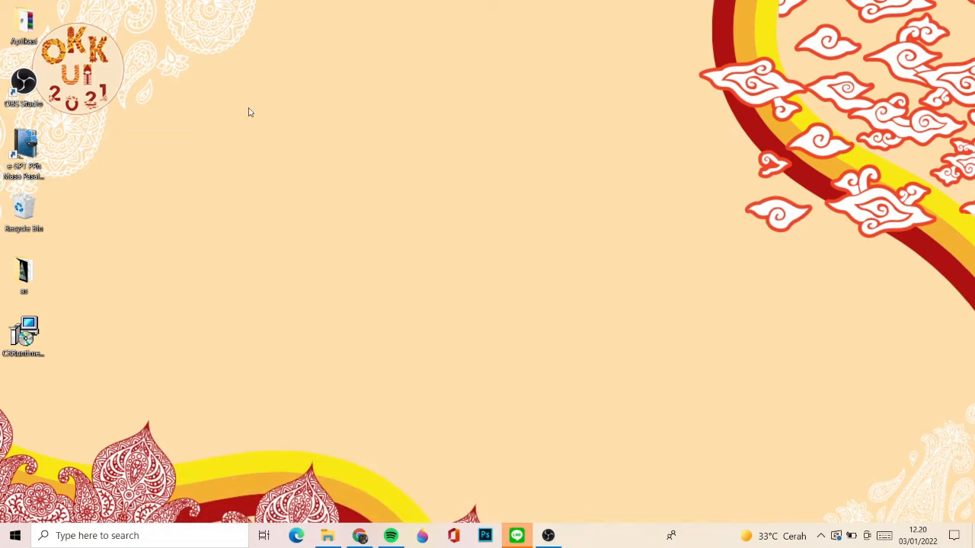
double_click(27, 21)
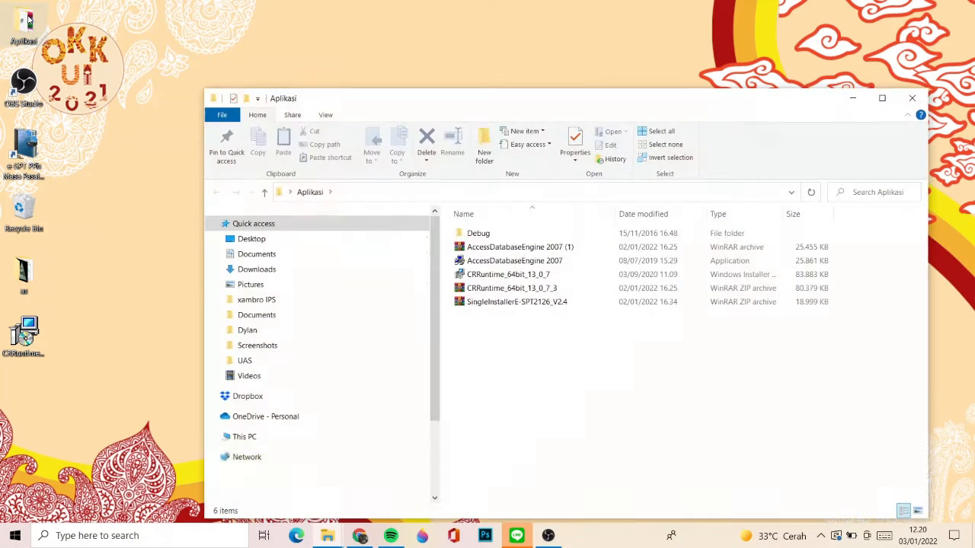
click(482, 252)
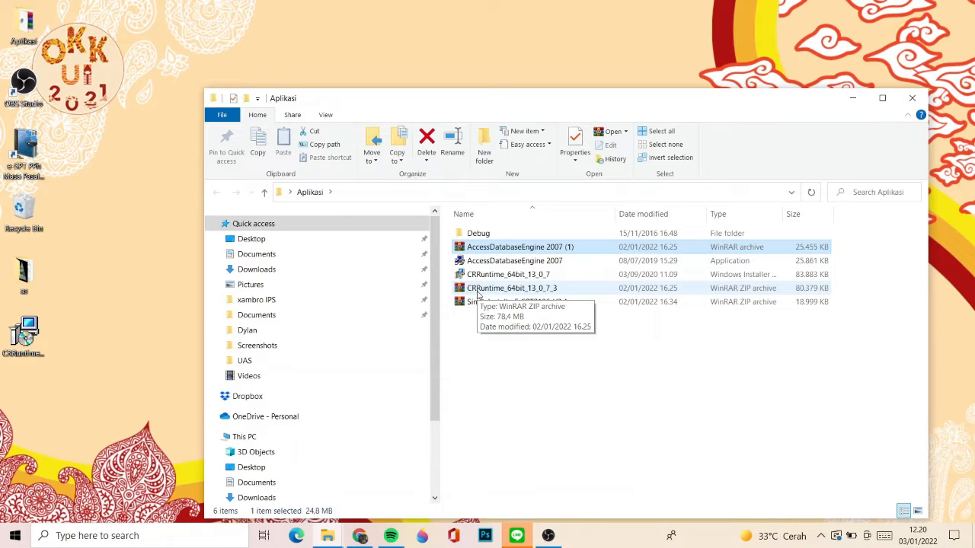
right_click(486, 247)
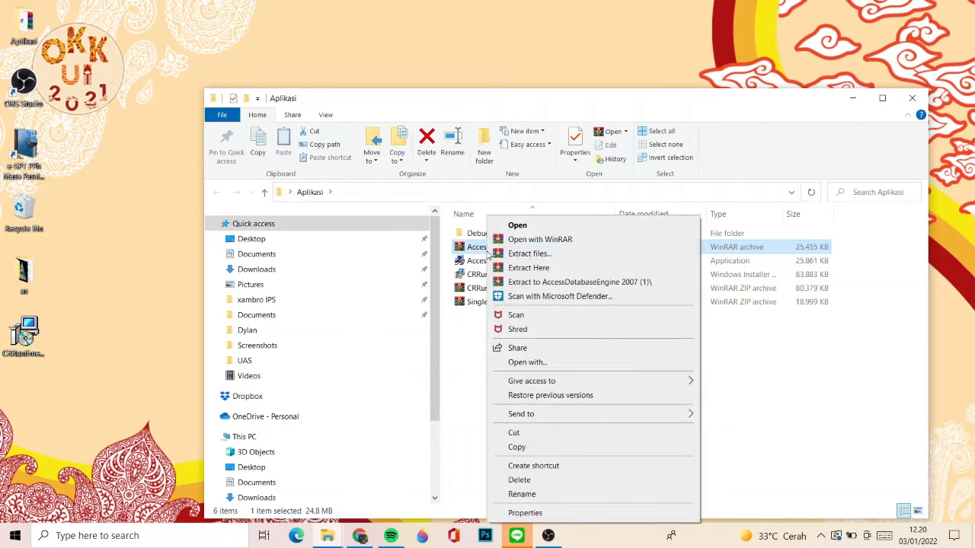
click(457, 341)
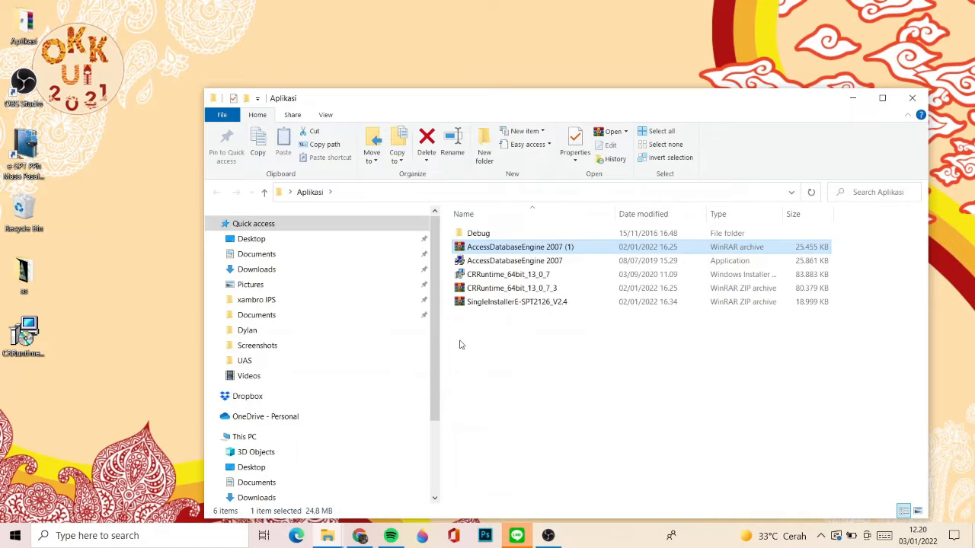
click(505, 253)
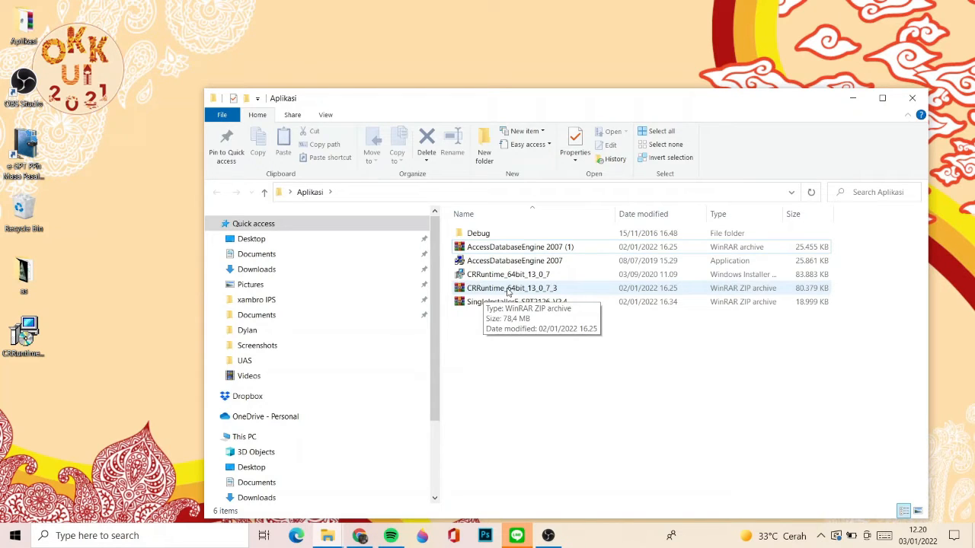
- Run the e-SPT package installer from the Debug folder, choose to repair e-SPT Masa 21-26 2014 and close the finished wizard
double_click(479, 234)
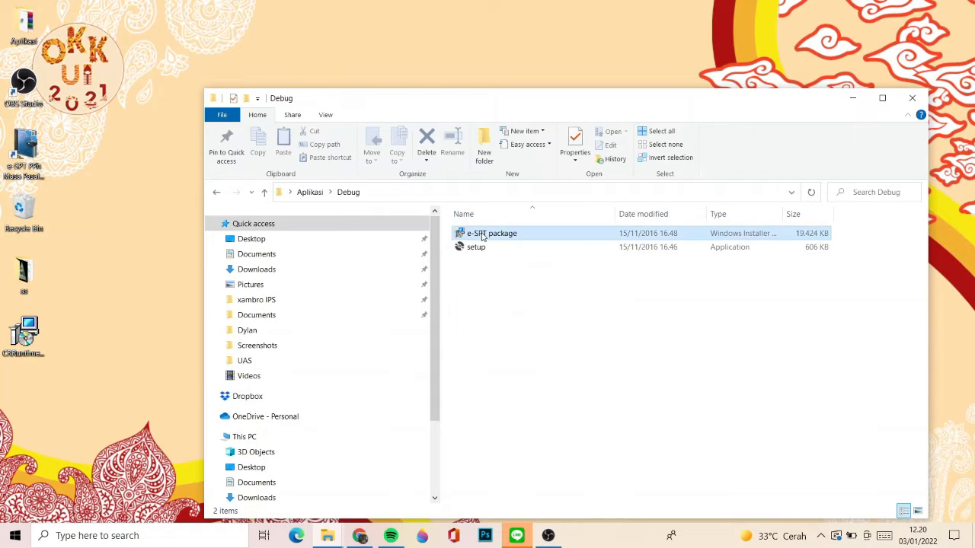
double_click(482, 234)
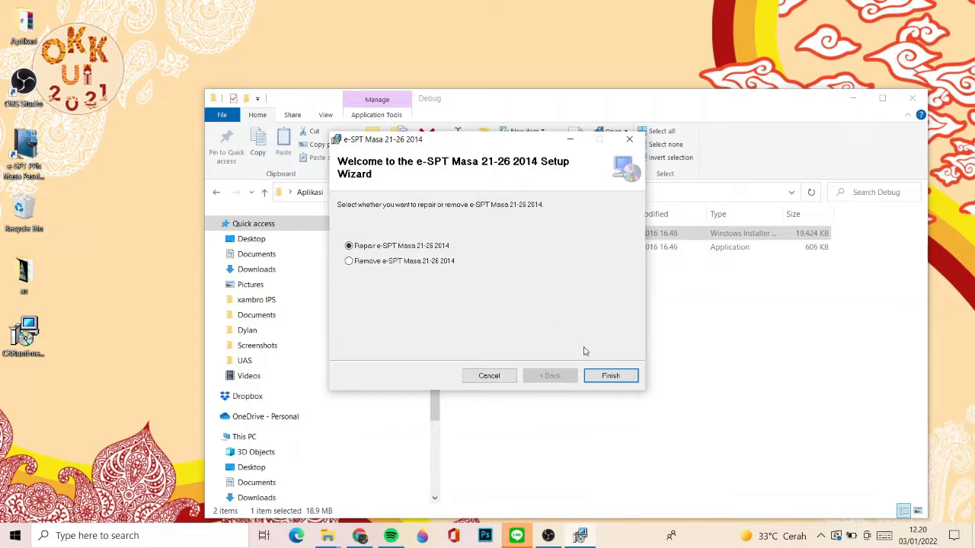
click(601, 377)
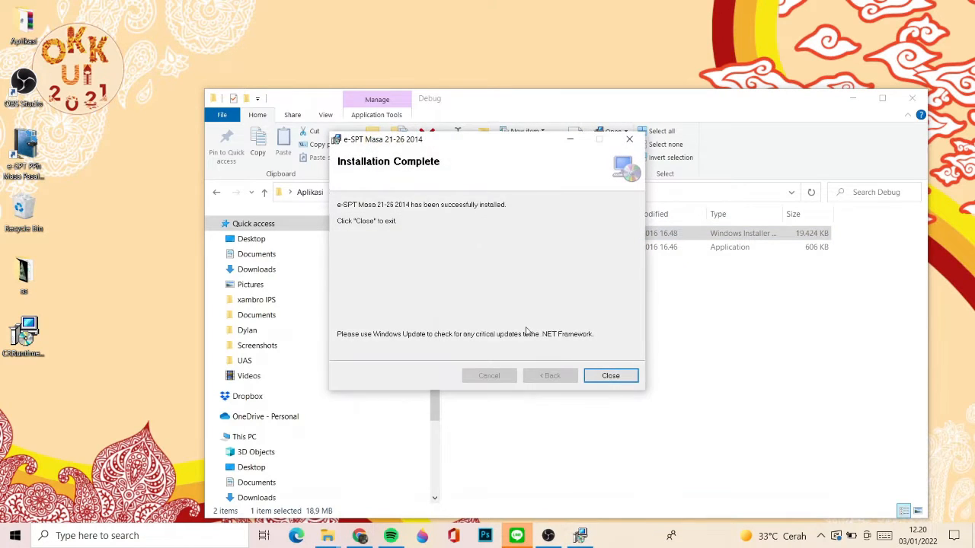
click(608, 378)
- Return to the Aplikasi folder and reinstall the Microsoft Office Access database engine with the AccessDatabaseEngine 2007 application
key(BackSpace)
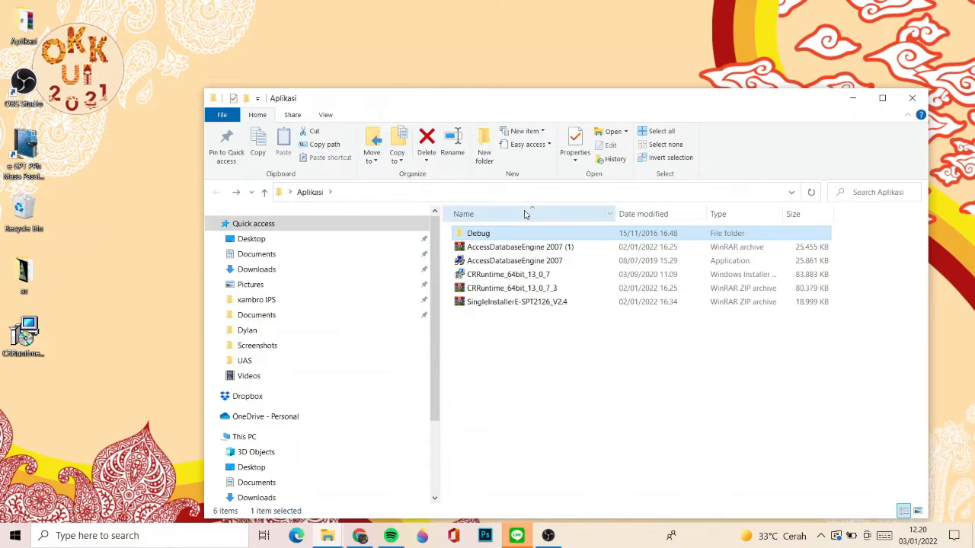
key(Down)
key(Down)
key(Return)
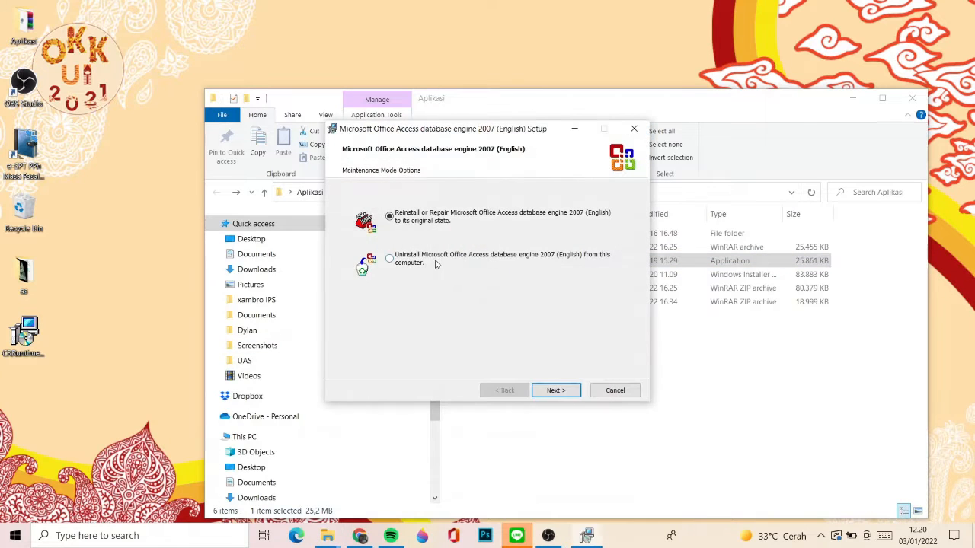
click(547, 390)
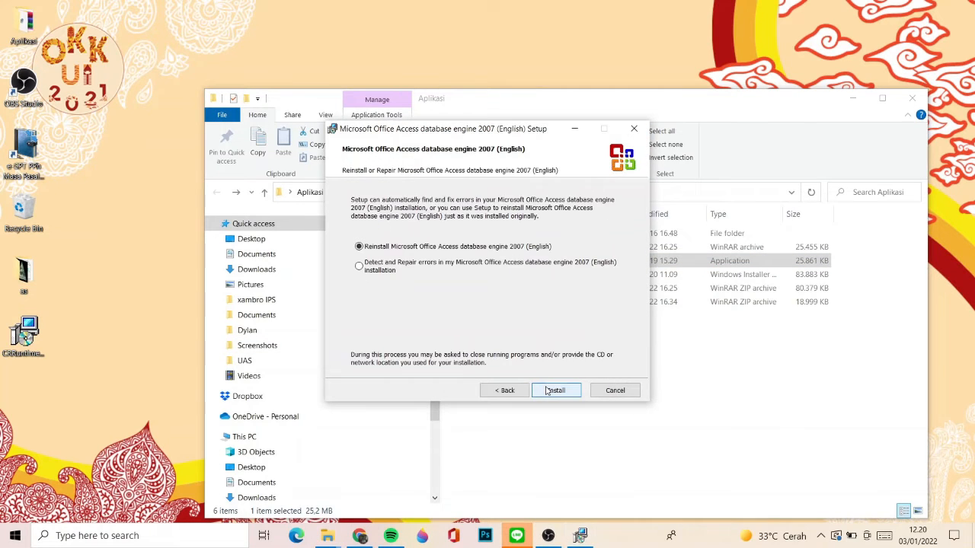
click(555, 391)
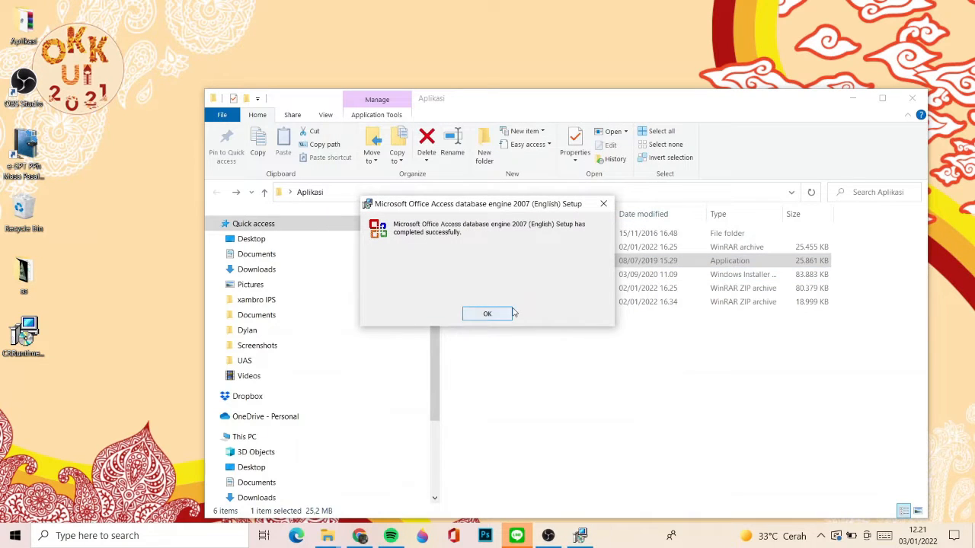
click(499, 314)
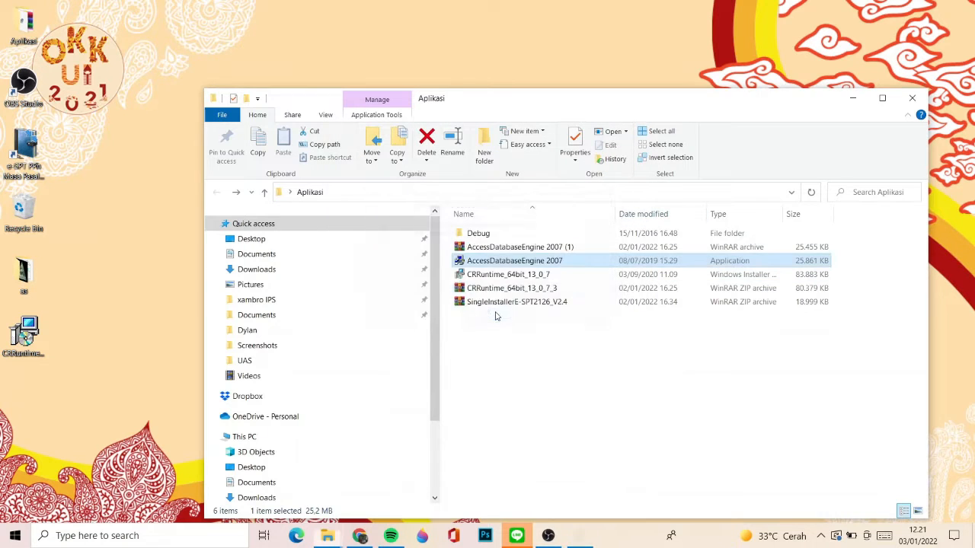
- Open the CRRuntime_64bit_13_0_7 installer to view its remove and reinstall options and exit the setup
double_click(485, 278)
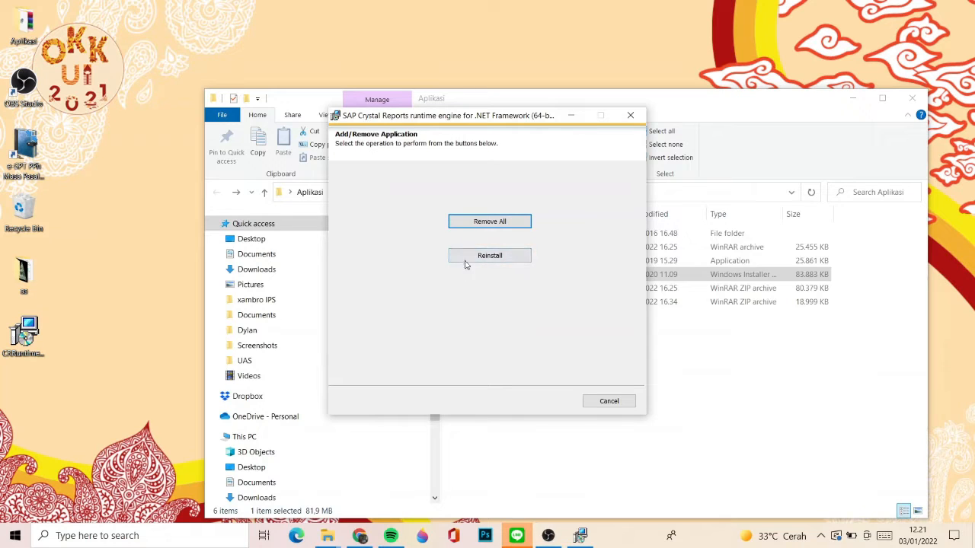
click(630, 115)
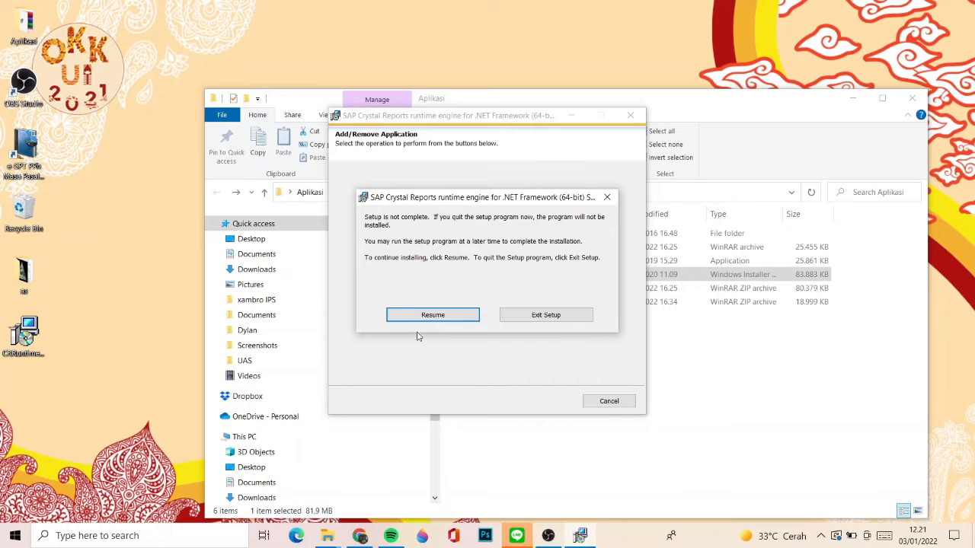
click(507, 316)
click(544, 286)
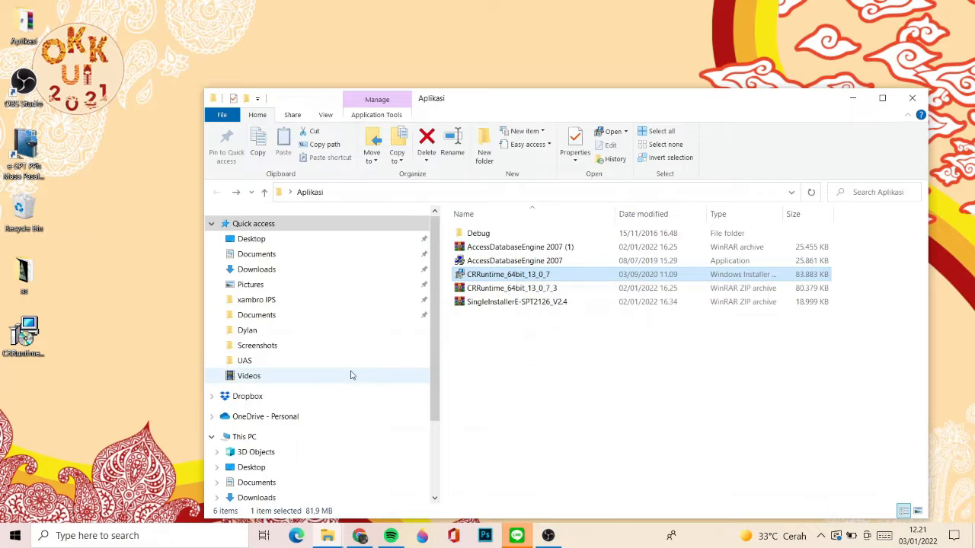
- Look inside the DJP folder directly on the Windows (C:) drive for the e-SPT Masa 21-26 installation
scroll(285, 437, down, 2)
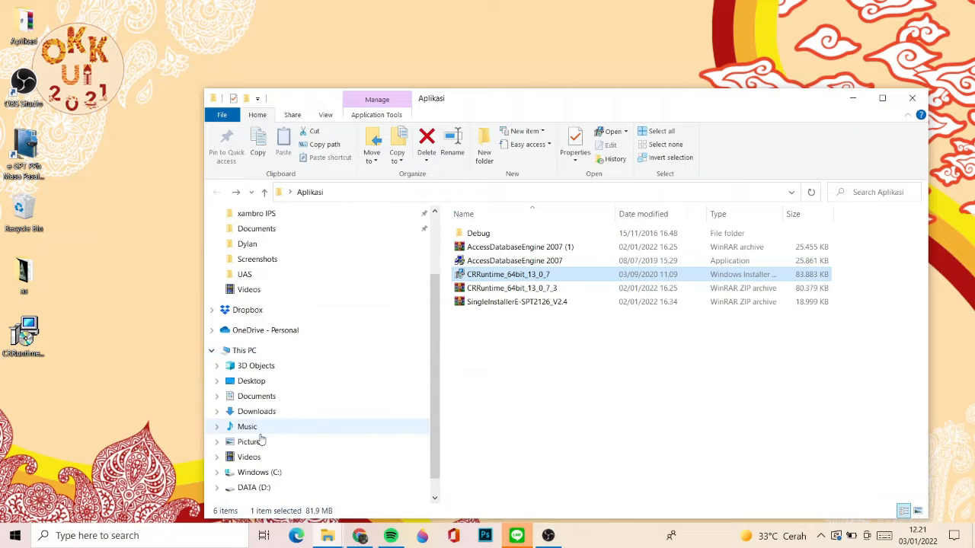
click(274, 473)
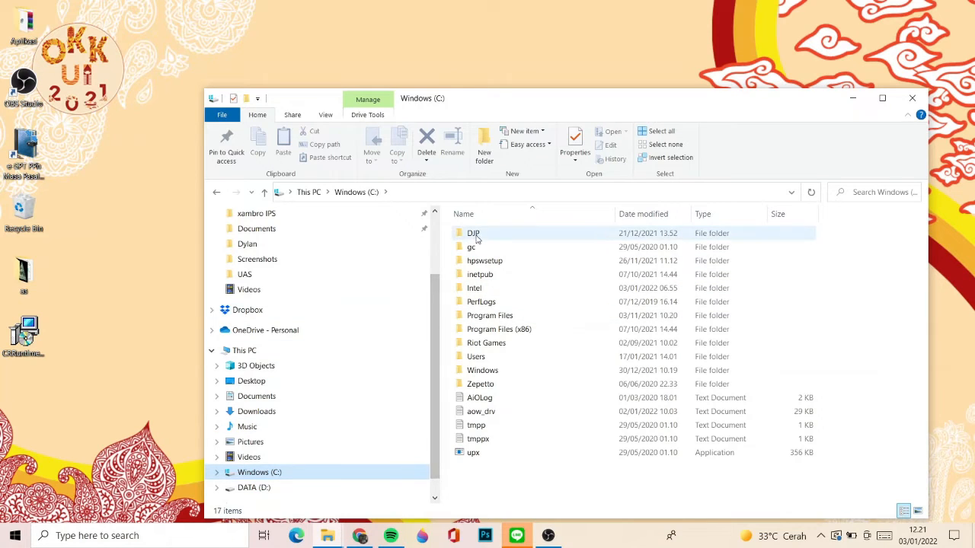
double_click(476, 239)
click(478, 238)
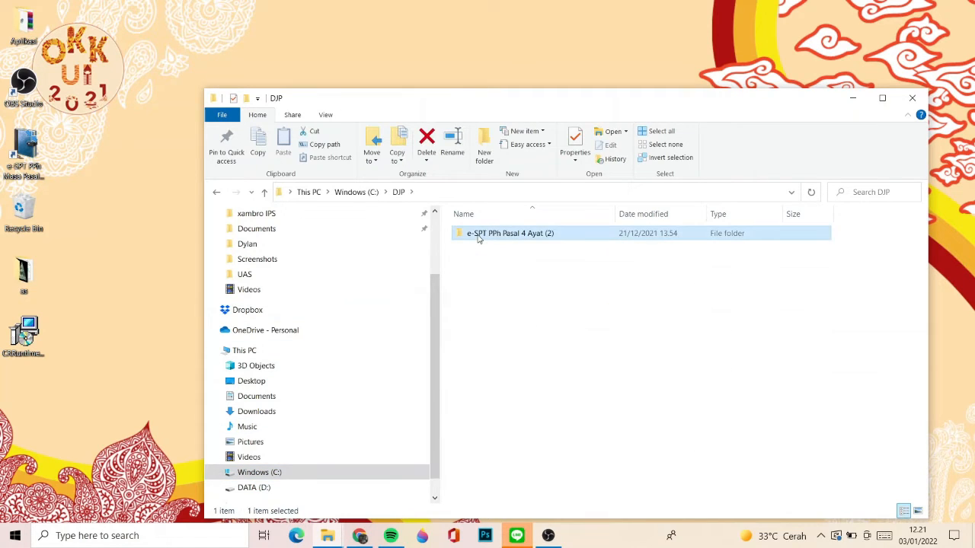
- Examine the user profile folder under Users on the C: drive for the e-SPT installation
key(alt+Left)
key(Down)
key(Down)
key(Down)
key(Down)
key(Down)
key(Down)
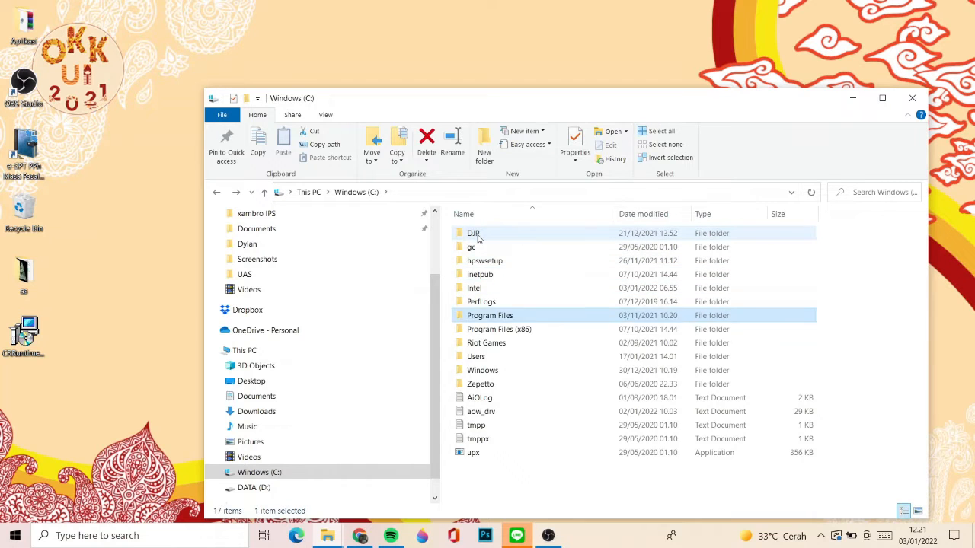
key(Down)
key(Down)
key(Down)
key(Return)
key(Down)
key(Up)
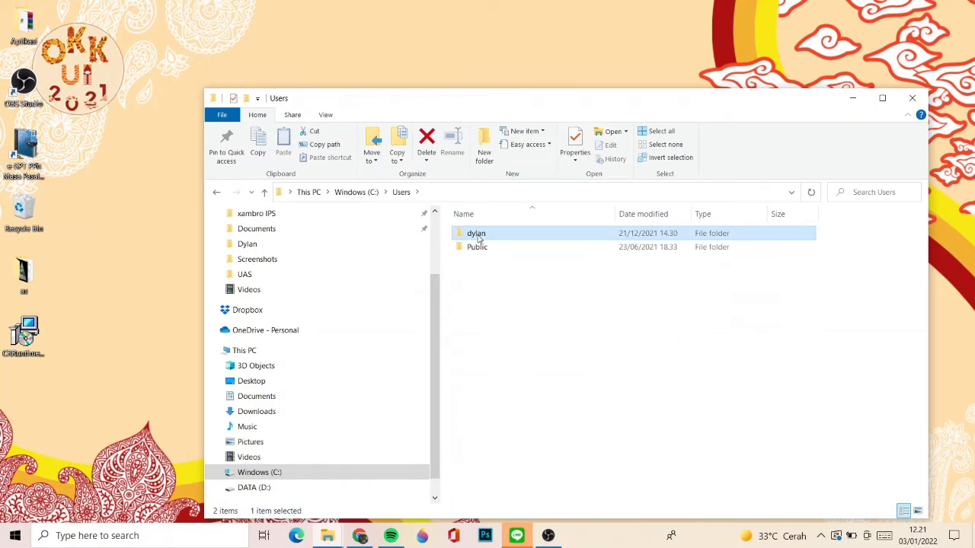
key(Return)
key(Down)
key(Down)
key(Down)
key(Down)
key(Down)
key(Down)
key(Down)
key(Down)
key(Down)
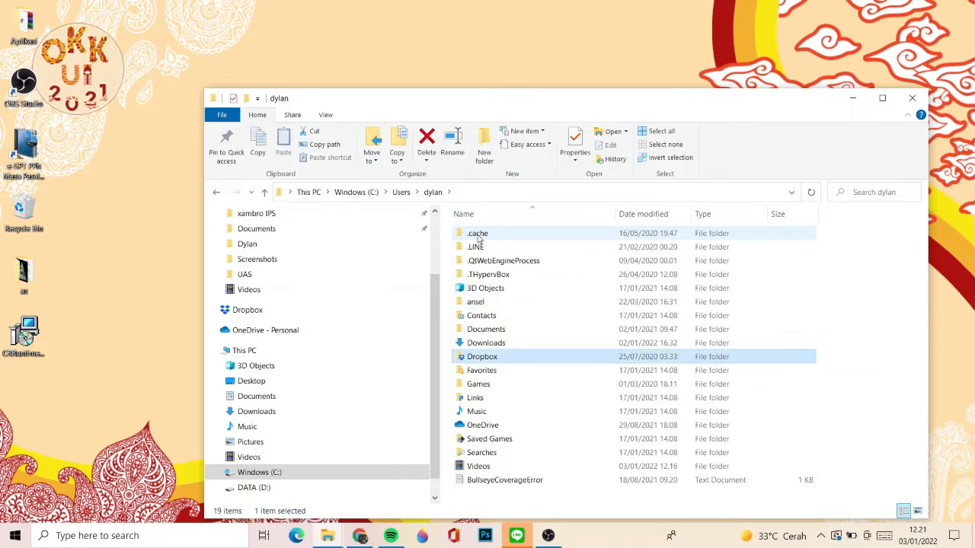
key(Down)
key(Down)
key(Down)
key(Down)
key(Down)
key(Down)
key(Down)
key(Down)
key(Down)
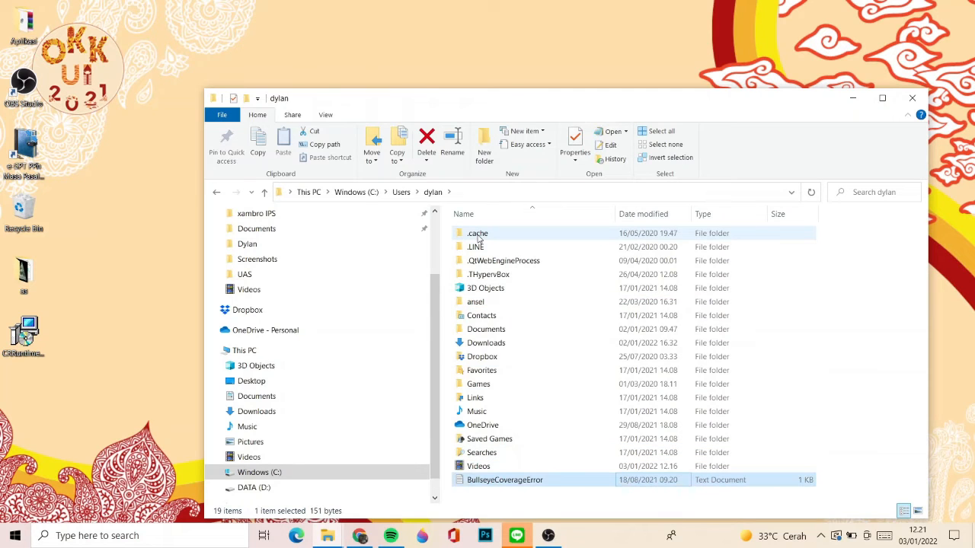
- Look through Program Files on the C: drive and the root of the DATA (D:) drive for the e-SPT installation
key(BackSpace)
key(BackSpace)
key(Up)
key(Up)
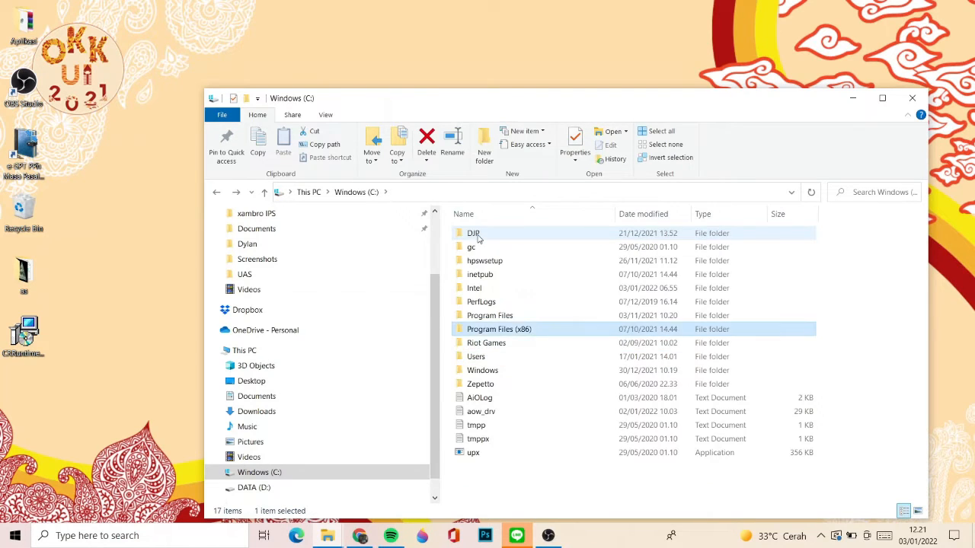
key(Up)
key(Return)
key(Down)
key(Down)
key(Down)
key(Down)
key(Down)
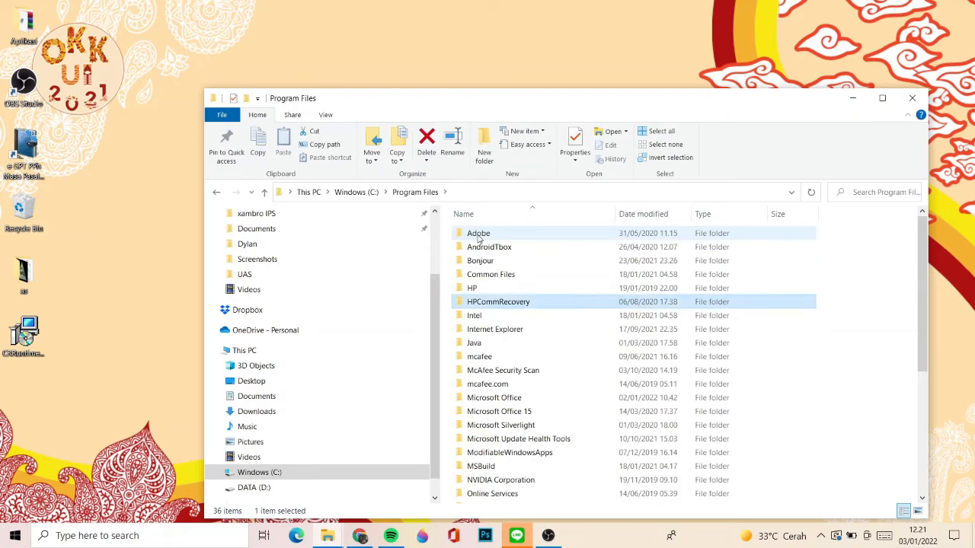
key(Down)
key(Down)
key(Down)
key(Down)
key(Down)
key(Down)
key(Down)
key(Down)
key(Down)
key(Down)
key(Down)
key(Down)
key(Down)
key(Down)
key(Down)
key(Down)
key(Down)
key(Down)
key(Down)
key(Down)
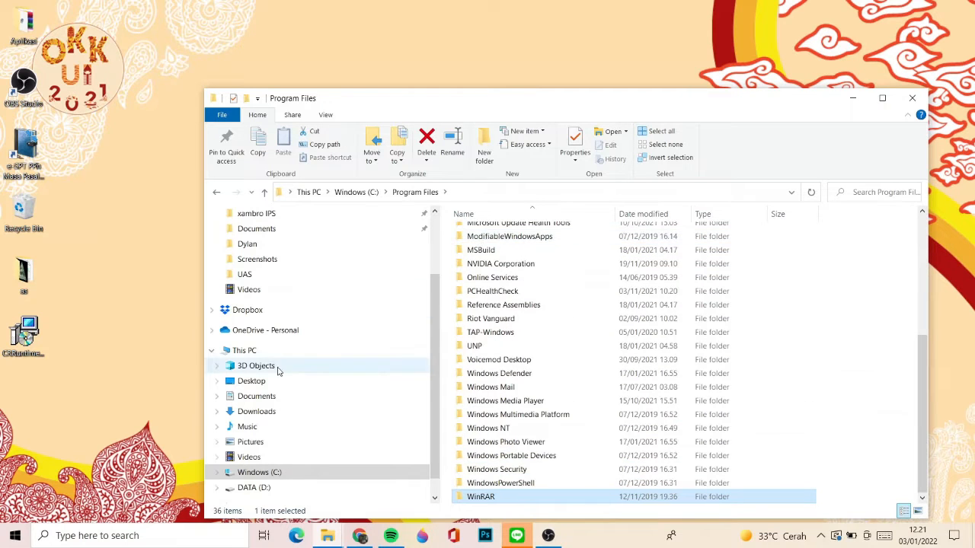
click(251, 488)
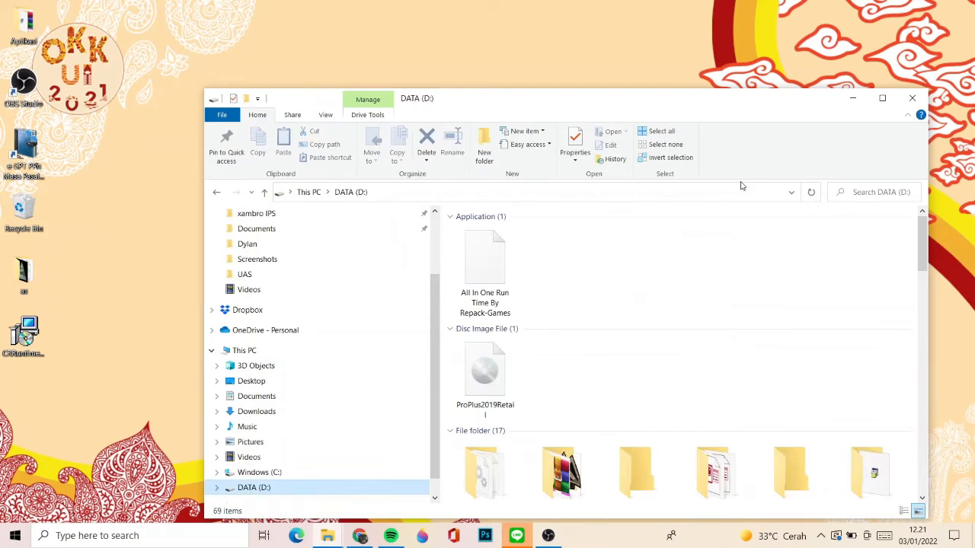
key(alt+Left)
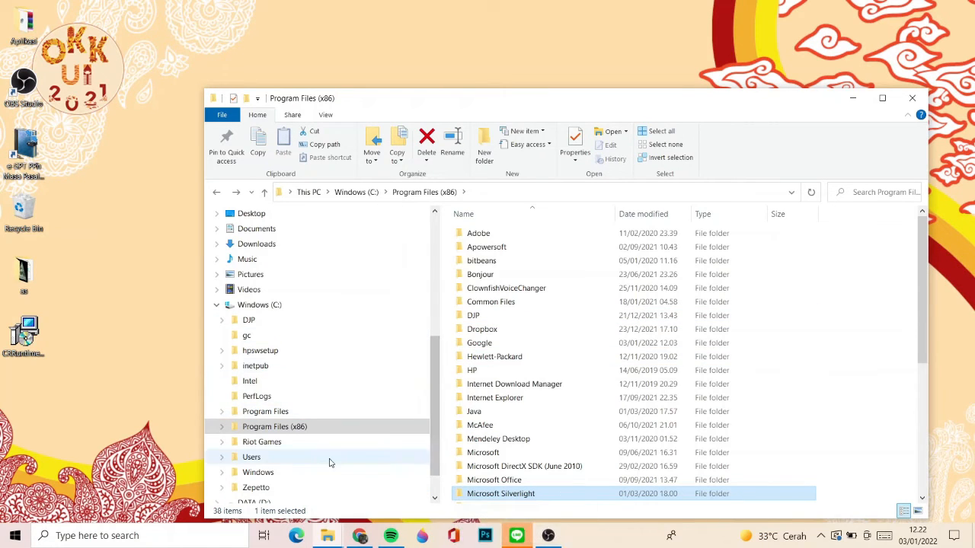
- Open the e-SPT Masa 21-26 2014 installation folder under Program Files (x86)\DJP on the C: drive
click(271, 306)
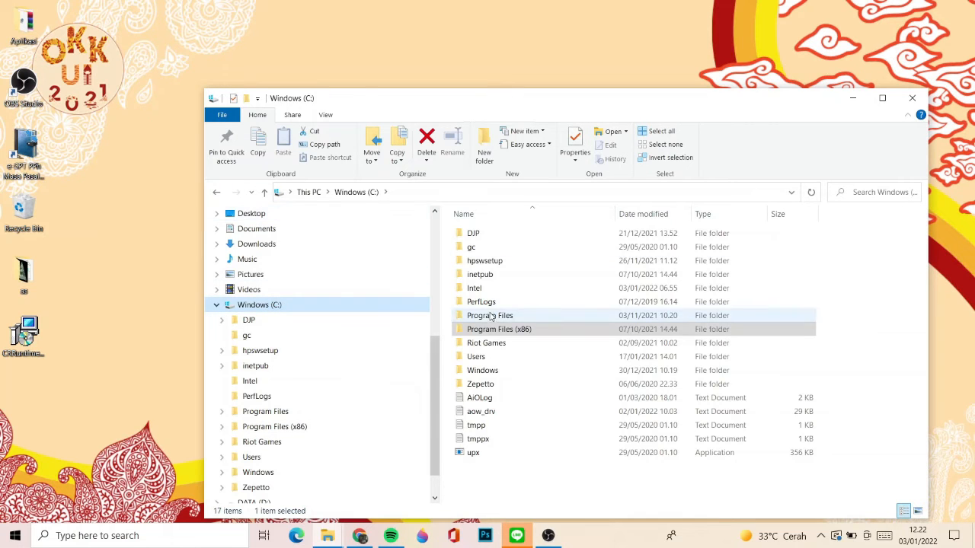
double_click(503, 332)
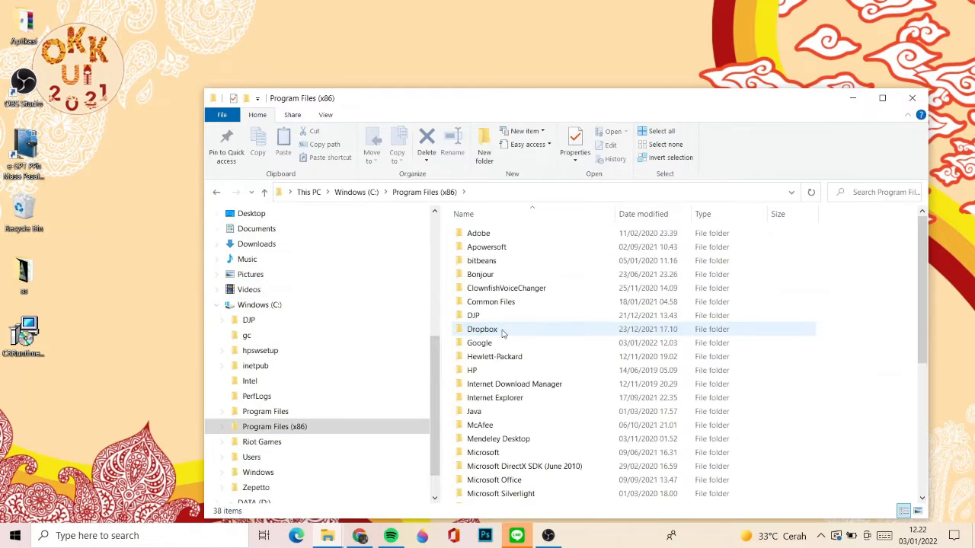
double_click(476, 314)
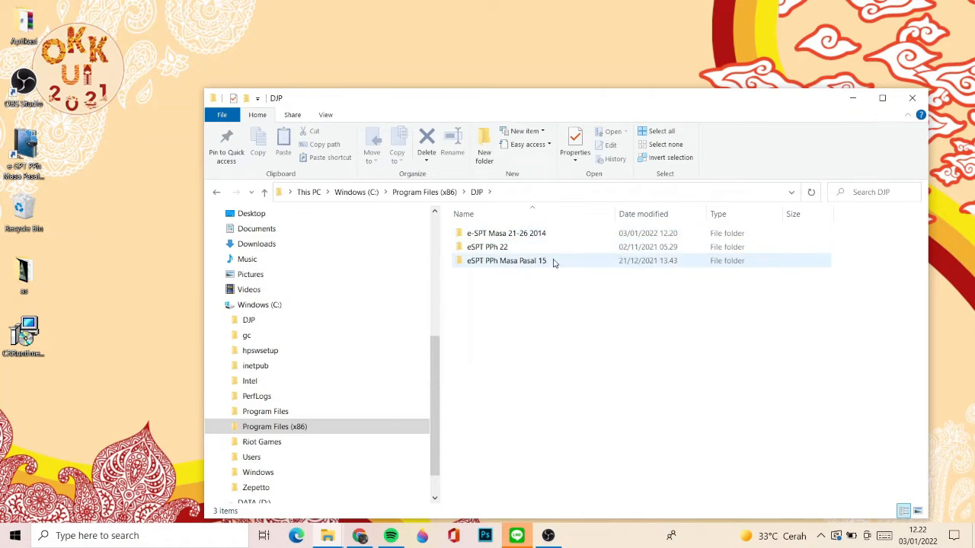
double_click(531, 233)
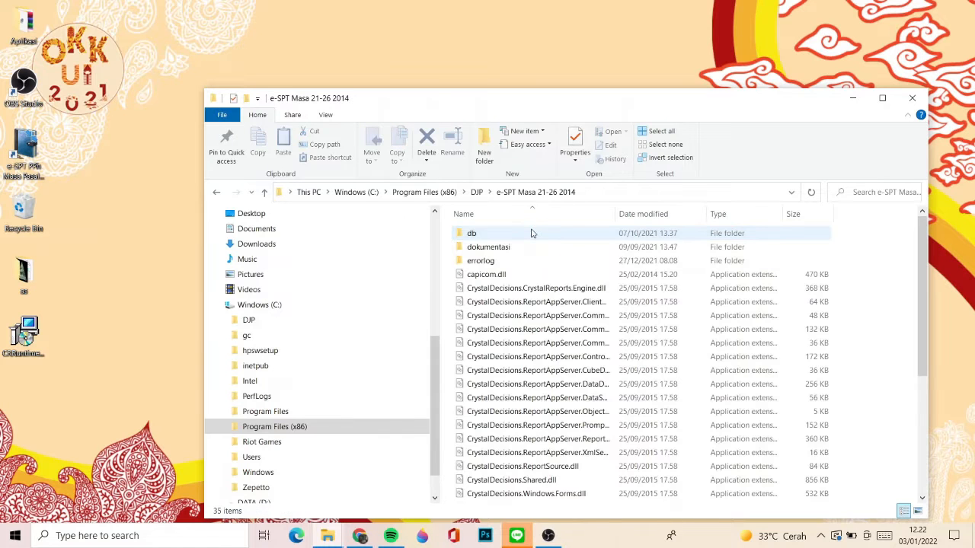
- Find and launch the espt2114 application in the installation folder and continue past the unhandled exception
click(485, 277)
key(Down)
key(Down)
key(Down)
key(Down)
key(Down)
key(Down)
key(Down)
key(Down)
key(Down)
key(Down)
key(Down)
key(Down)
key(Down)
key(Down)
key(Down)
key(Down)
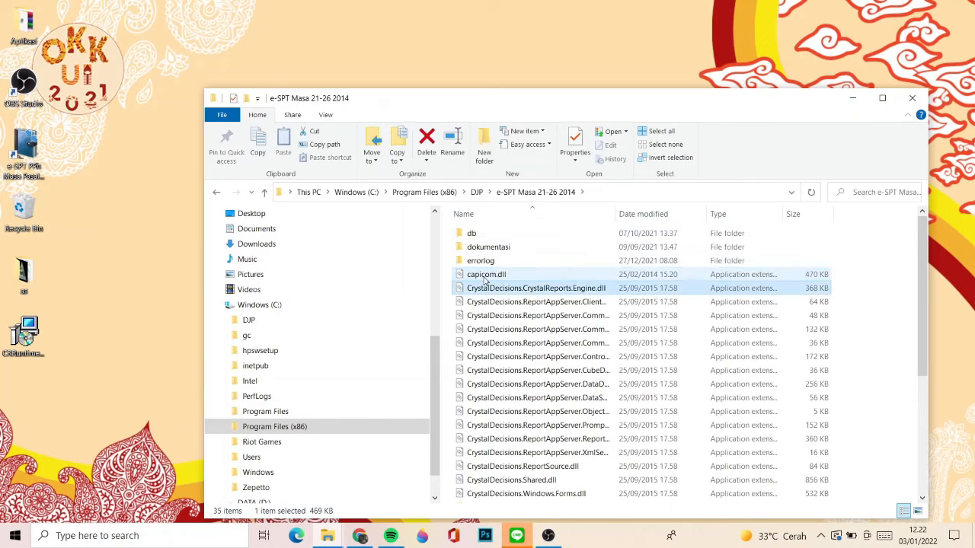
key(Down)
key(Down)
key(Down)
key(Down)
key(Down)
key(Down)
key(Down)
key(Down)
key(Down)
key(Up)
key(Up)
key(Up)
key(Up)
key(Up)
key(Up)
key(Up)
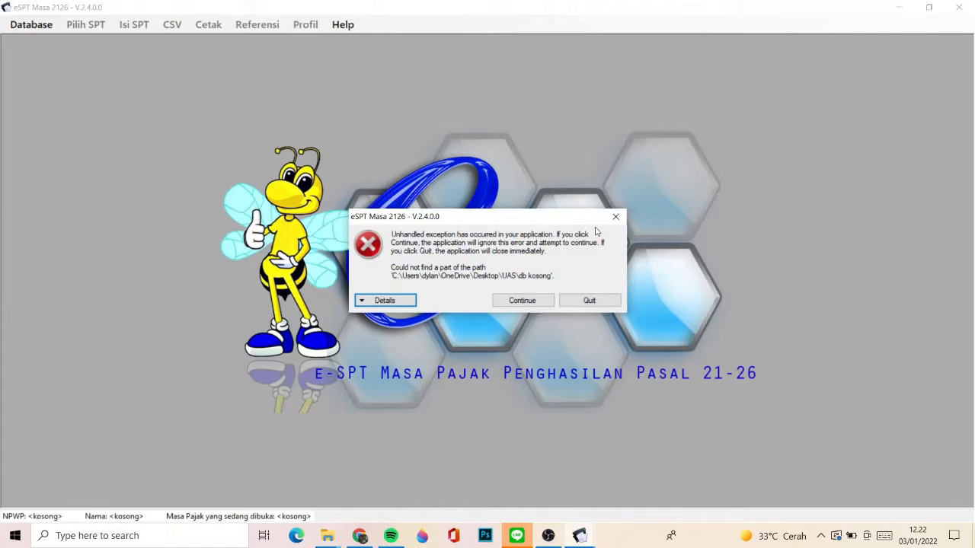
click(532, 302)
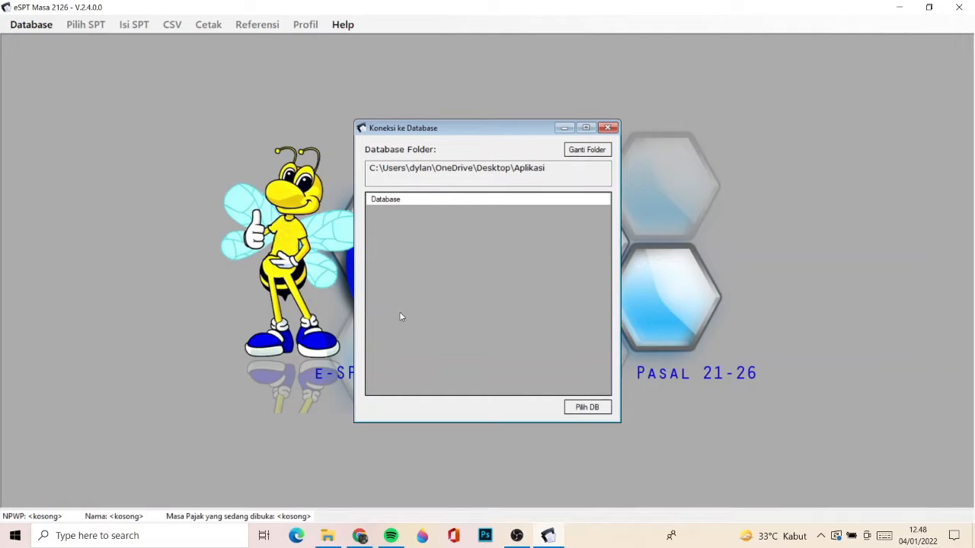
- Copy the 1.200 KB db2113 Access database from the db\db kosong folder of the e-SPT Masa 21-26 2014 installation
click(329, 538)
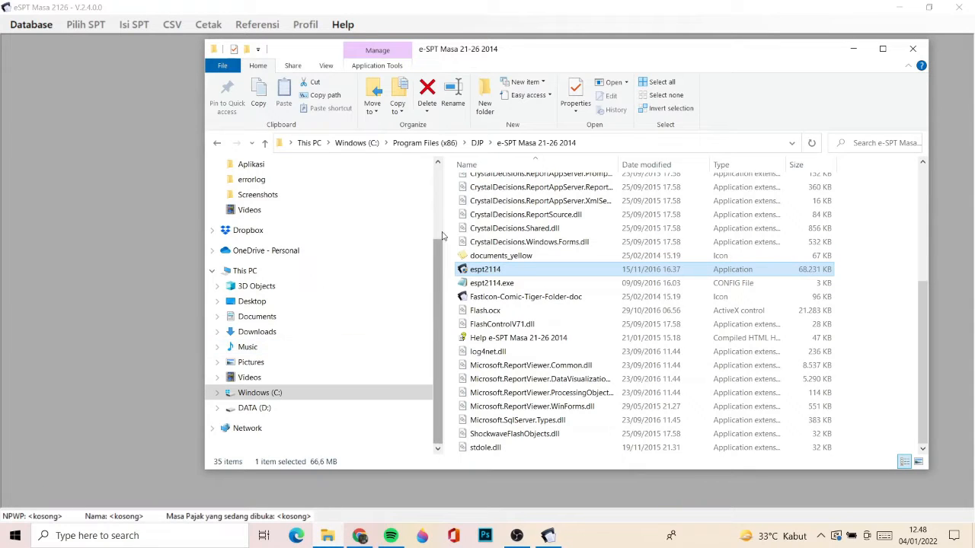
click(477, 143)
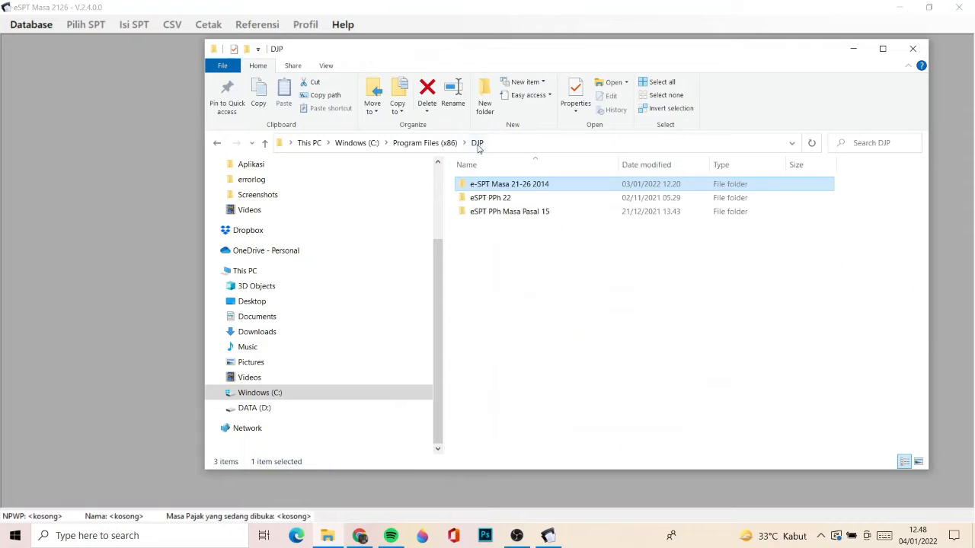
double_click(499, 186)
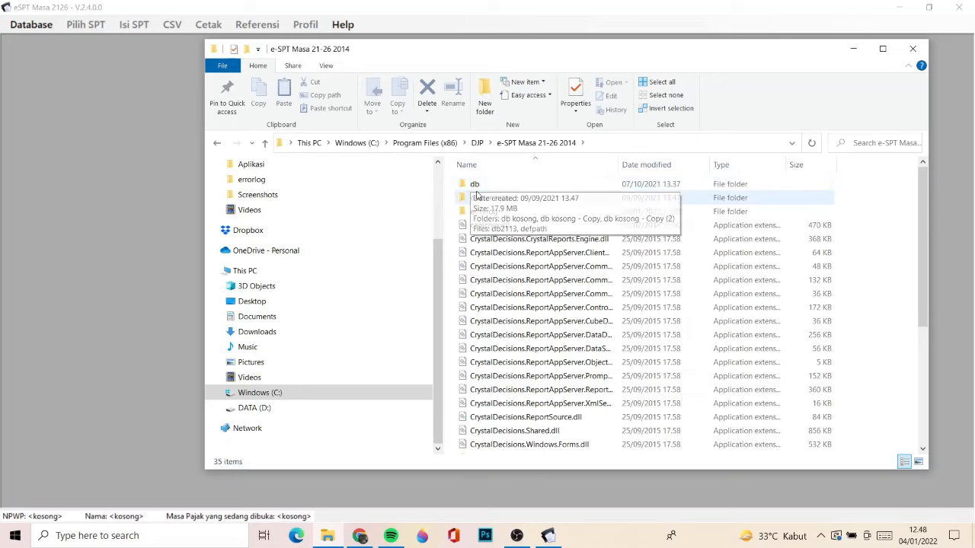
double_click(483, 187)
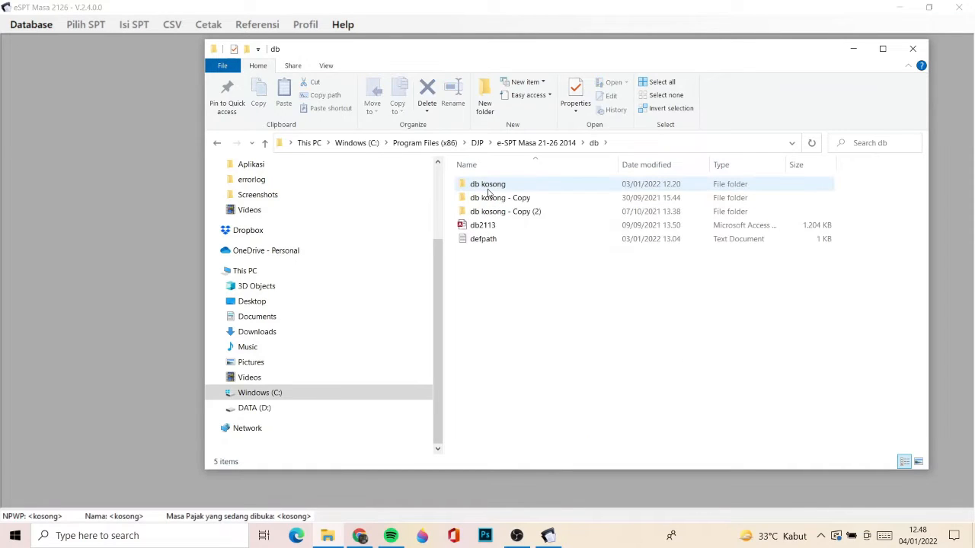
double_click(489, 186)
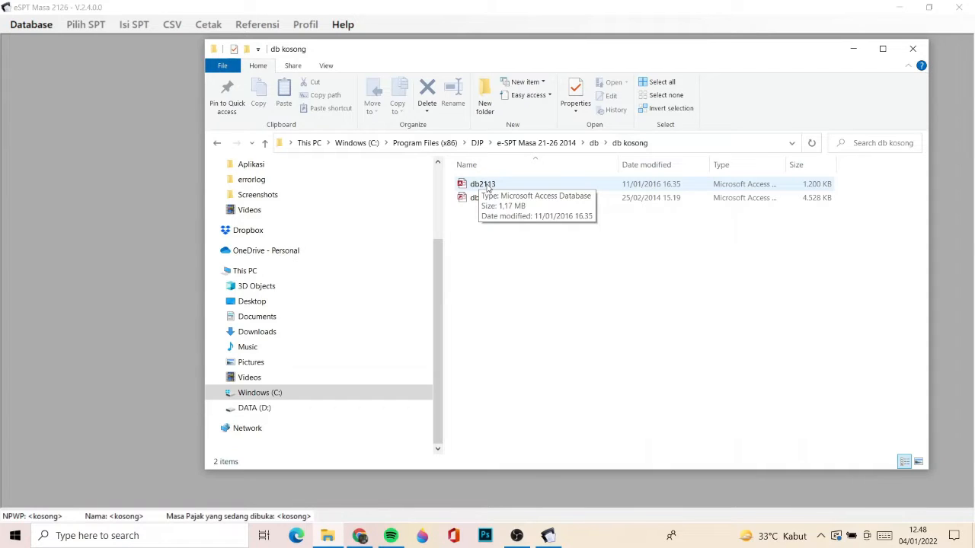
right_click(487, 188)
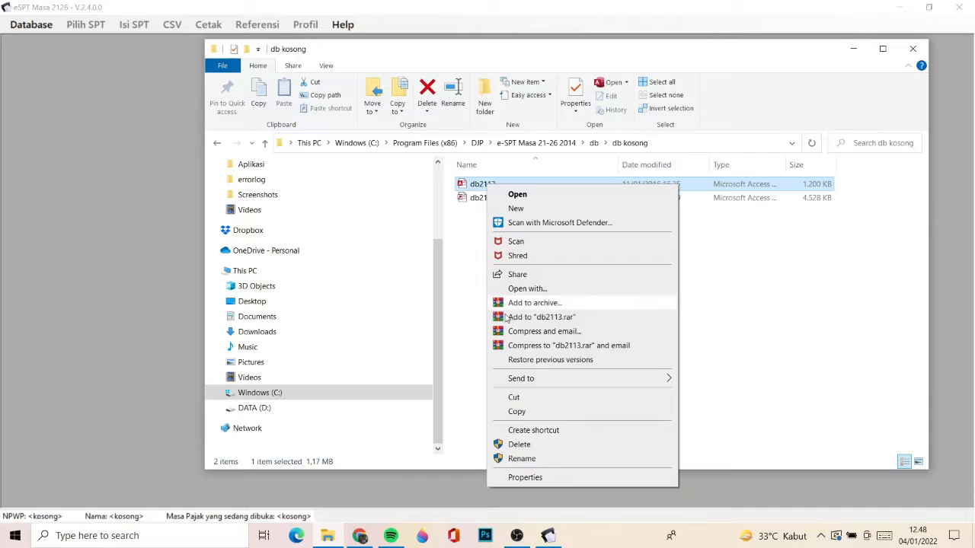
click(516, 411)
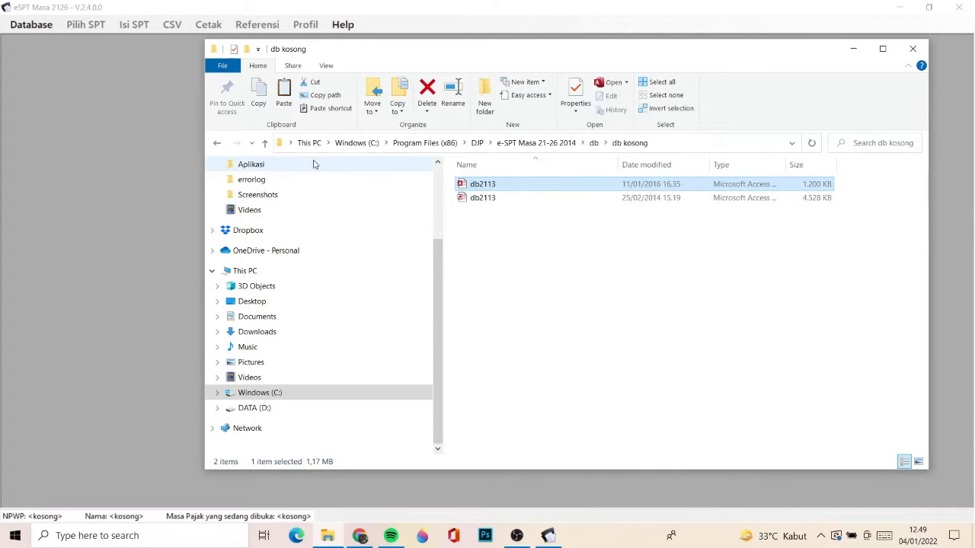
- Paste the copied database into the Aplikasi folder on the desktop
click(276, 164)
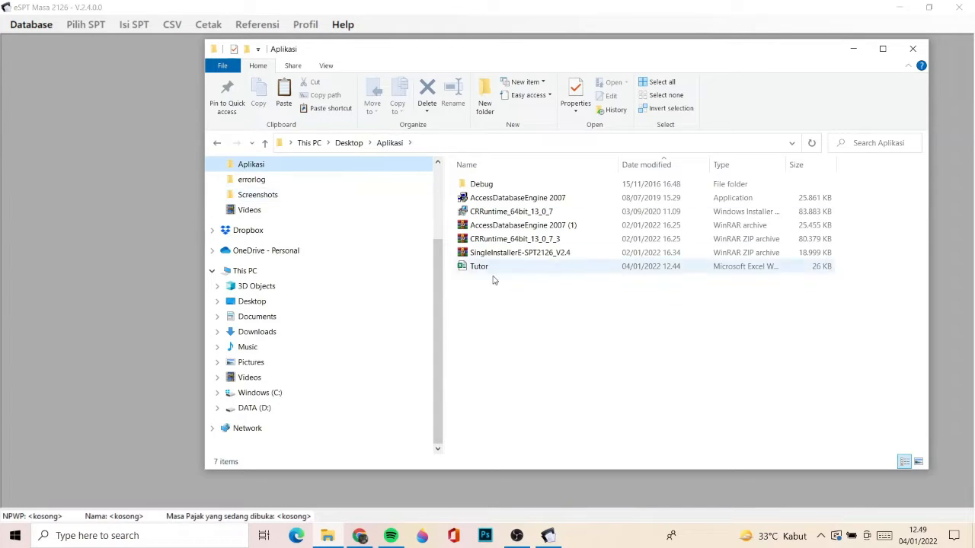
click(500, 310)
right_click(501, 309)
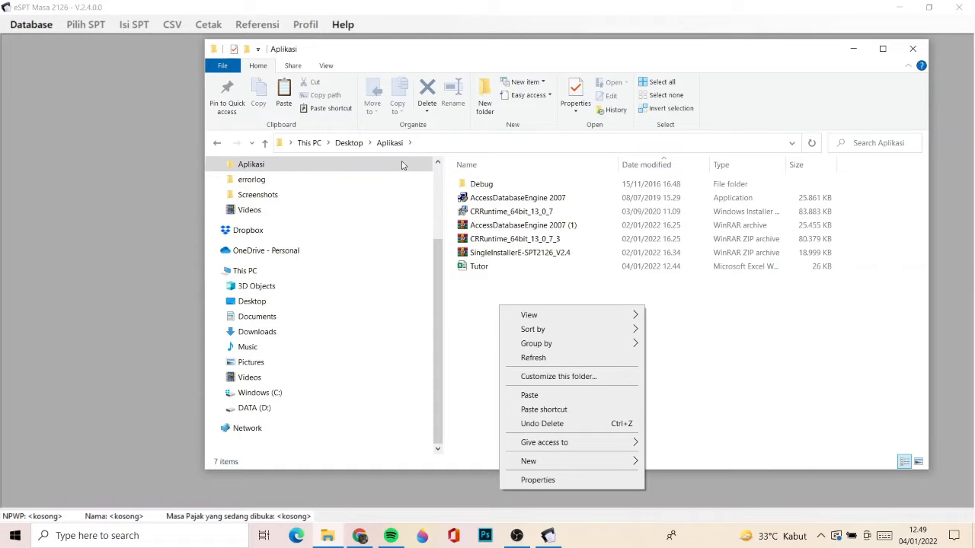
click(547, 396)
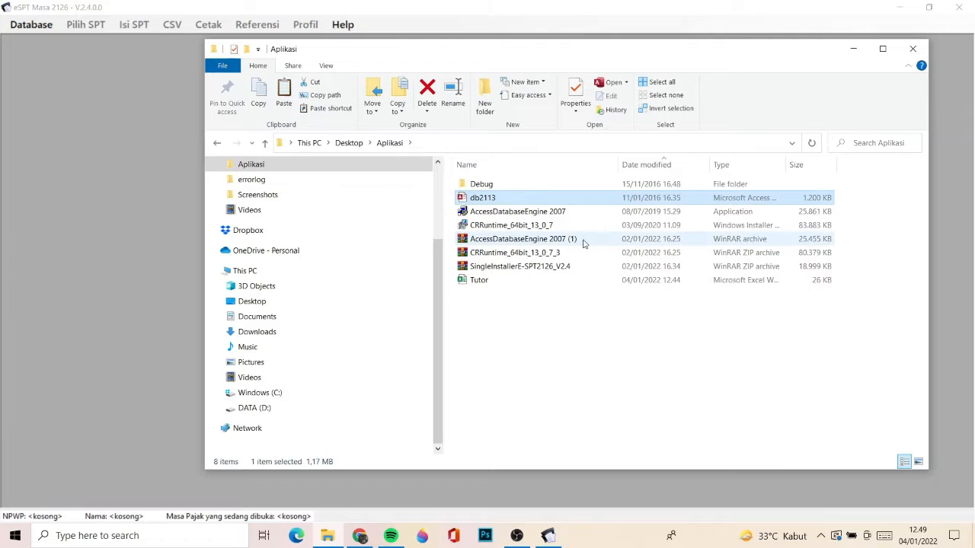
- Rename the db2113 database in the Aplikasi folder as Tutorial Video
right_click(553, 199)
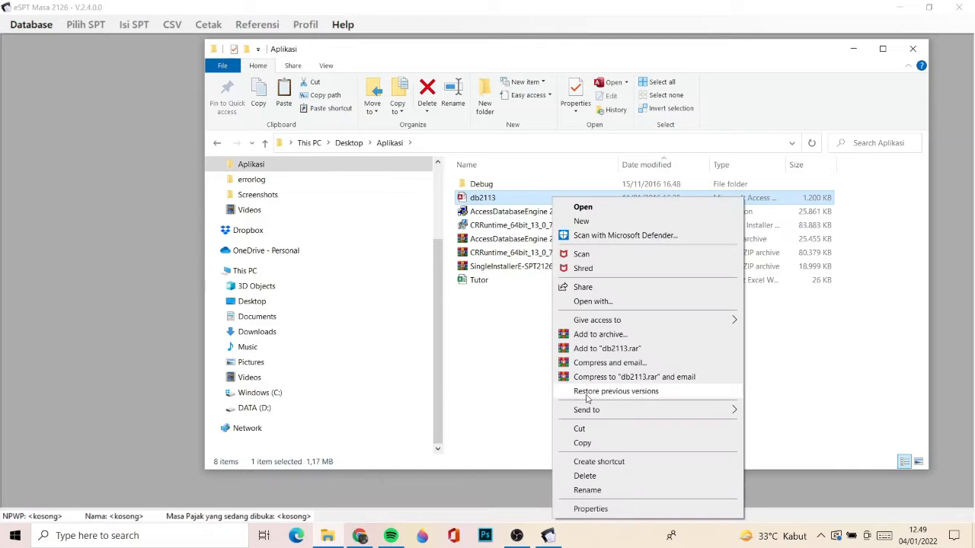
click(587, 490)
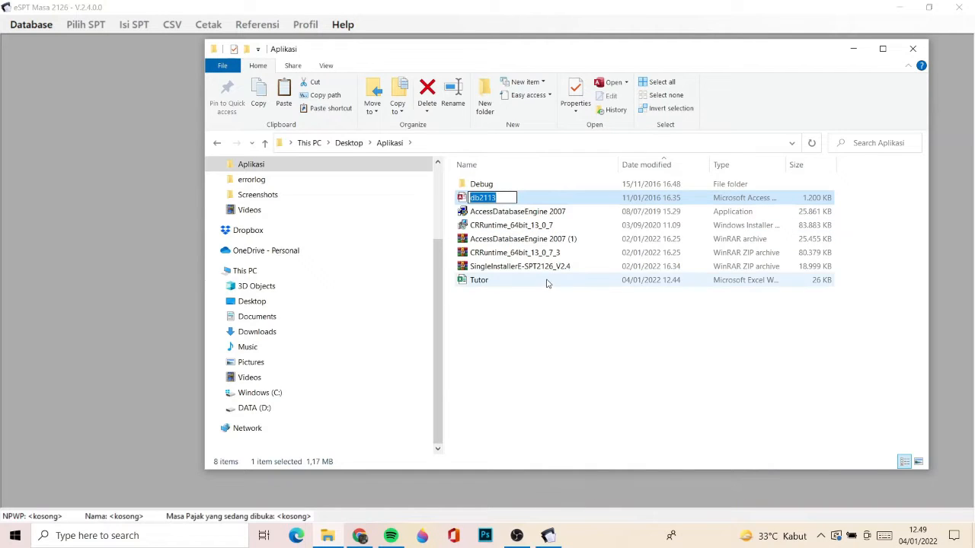
text(Tu)
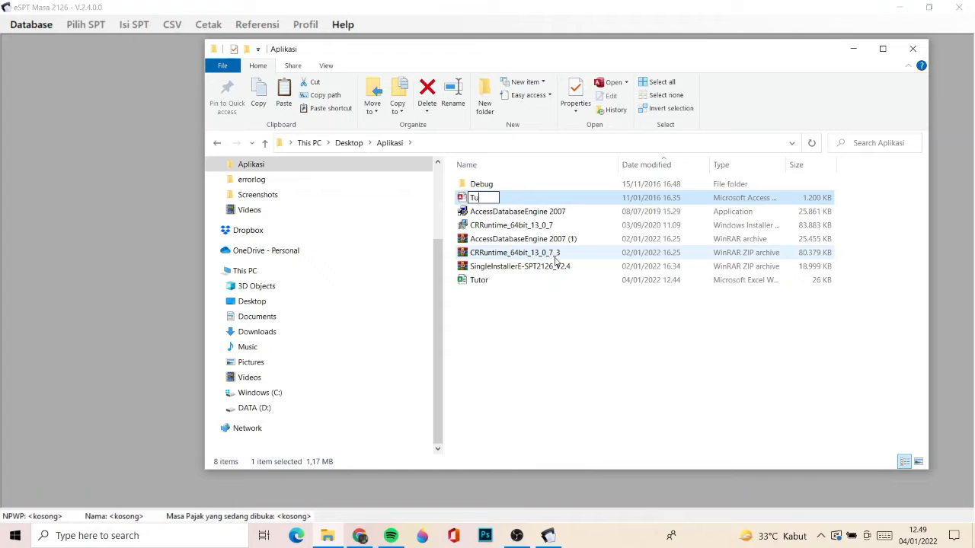
text(torial Video)
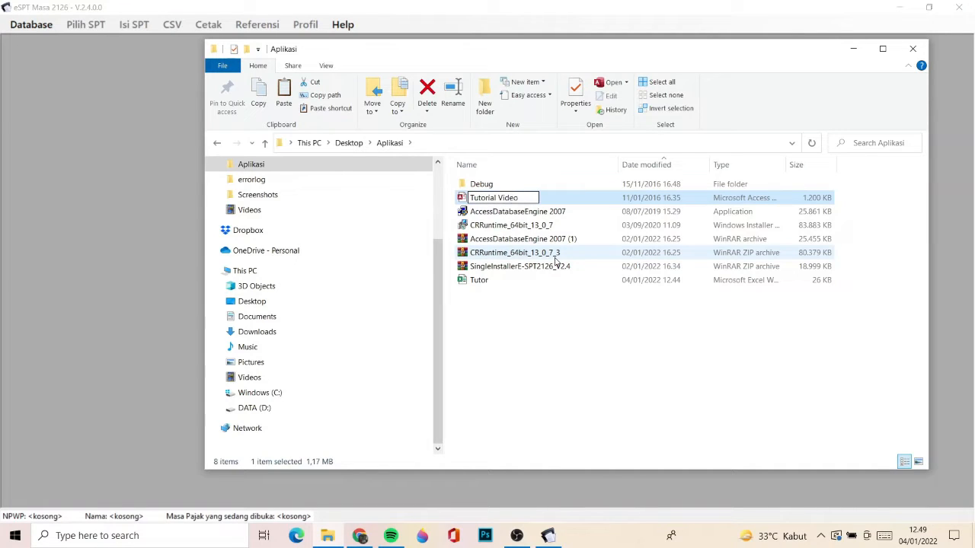
key(Return)
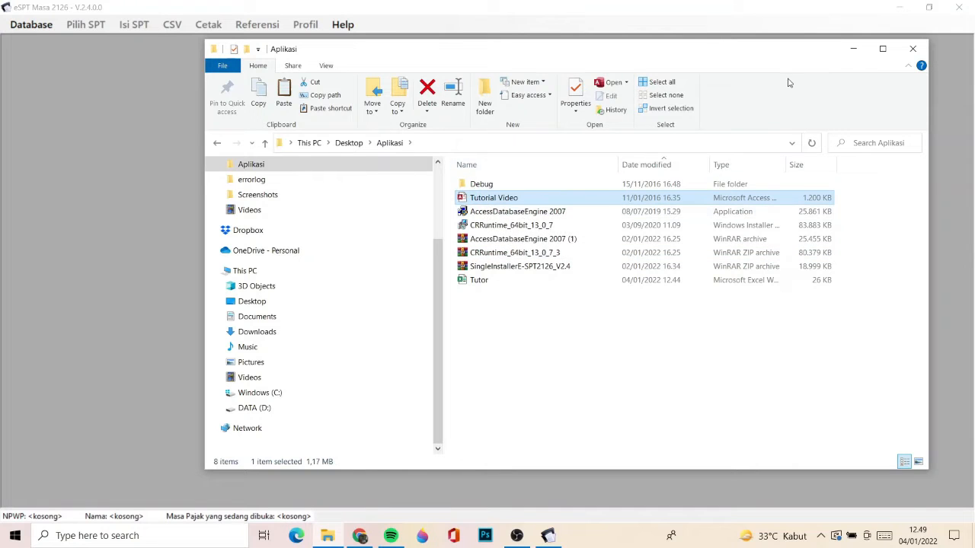
- In eSPT Masa 2126, set the database folder to Desktop\Aplikasi and connect to the Tutorial Video.accdb database
click(847, 50)
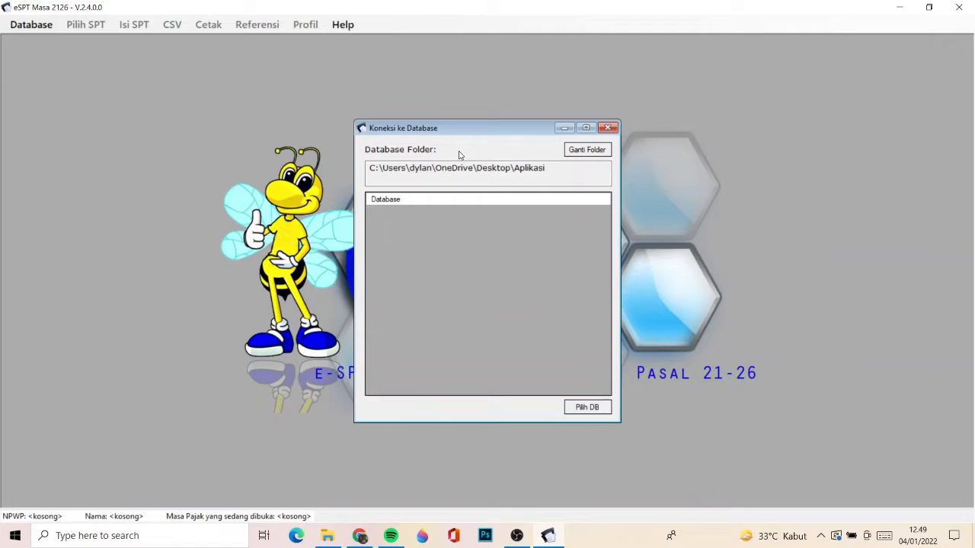
click(585, 150)
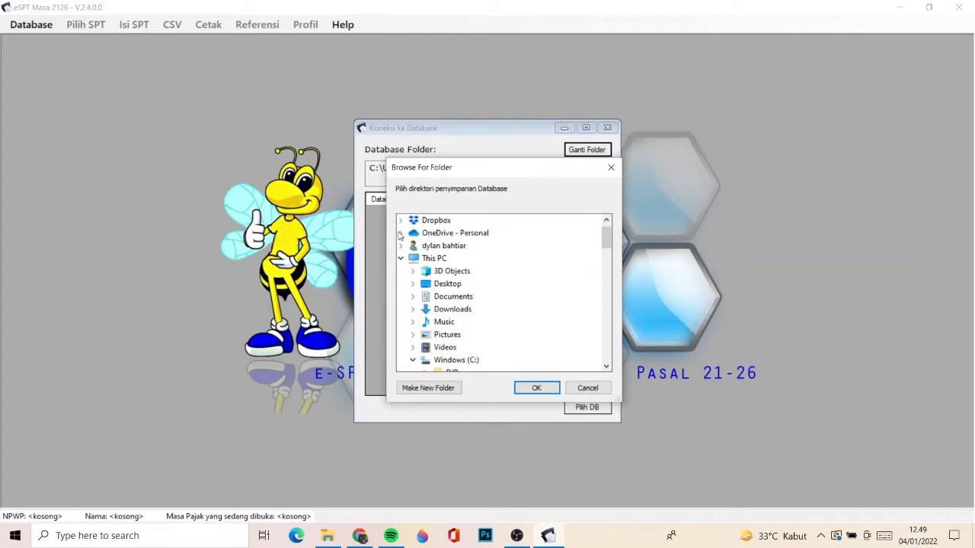
click(431, 260)
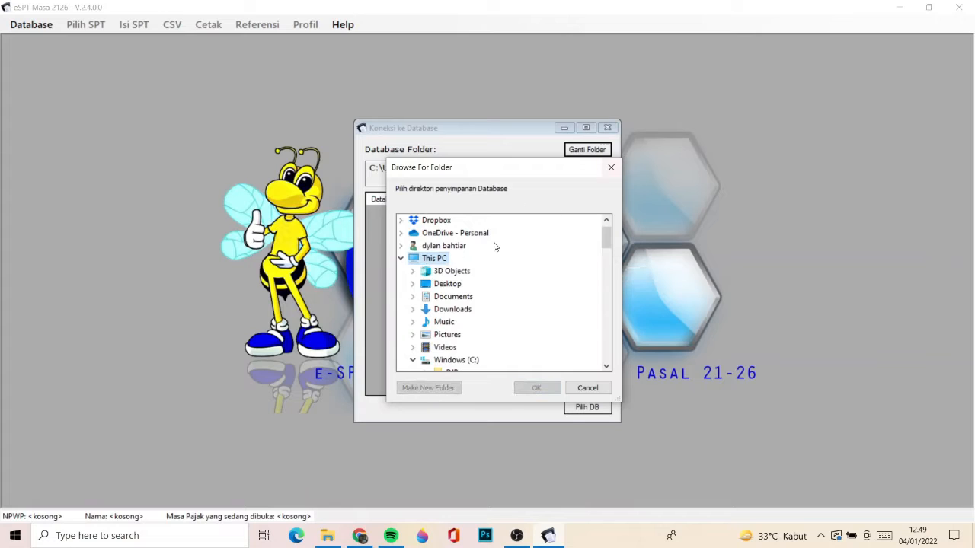
double_click(439, 287)
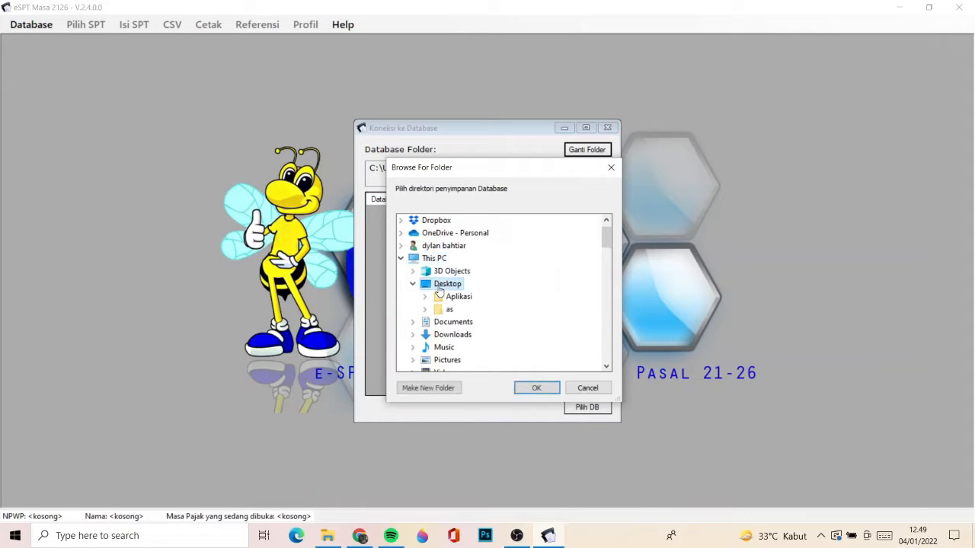
double_click(450, 297)
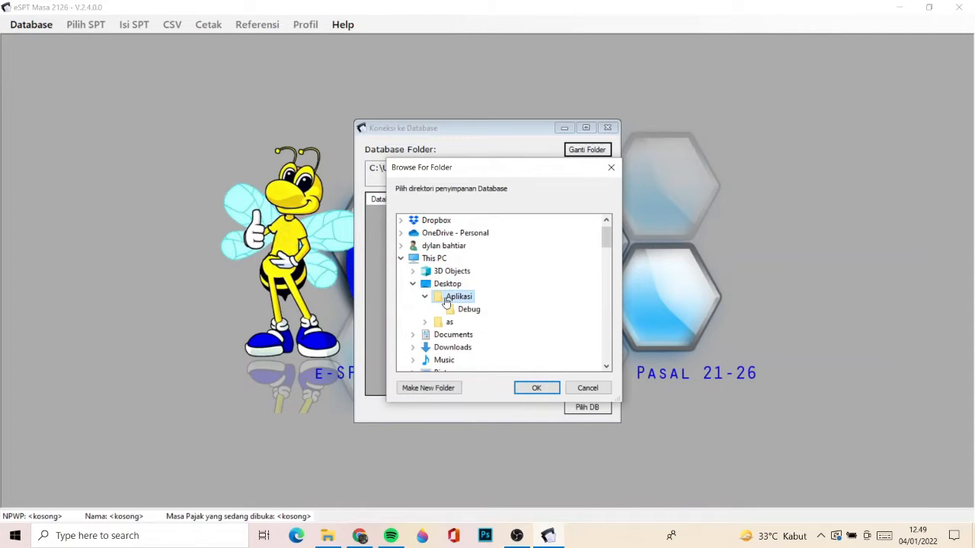
click(541, 387)
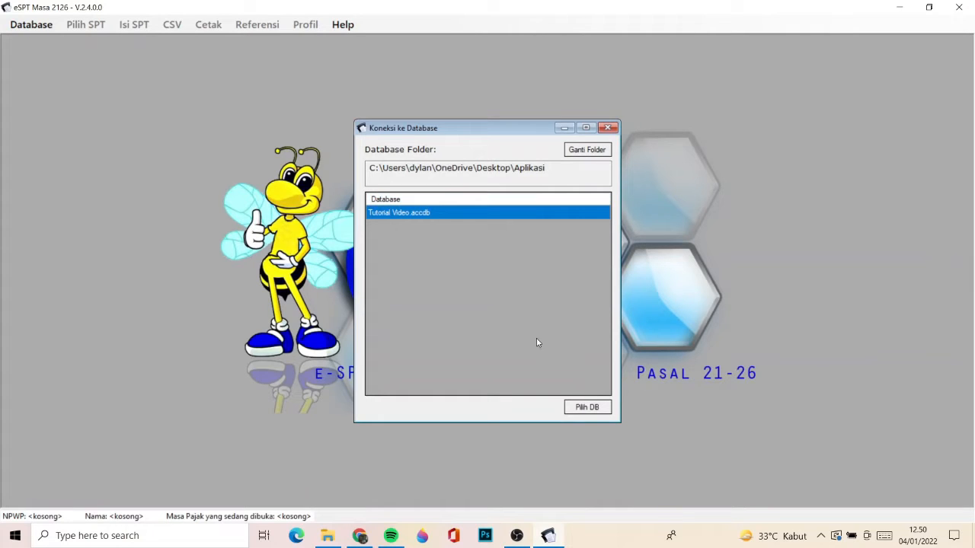
click(577, 407)
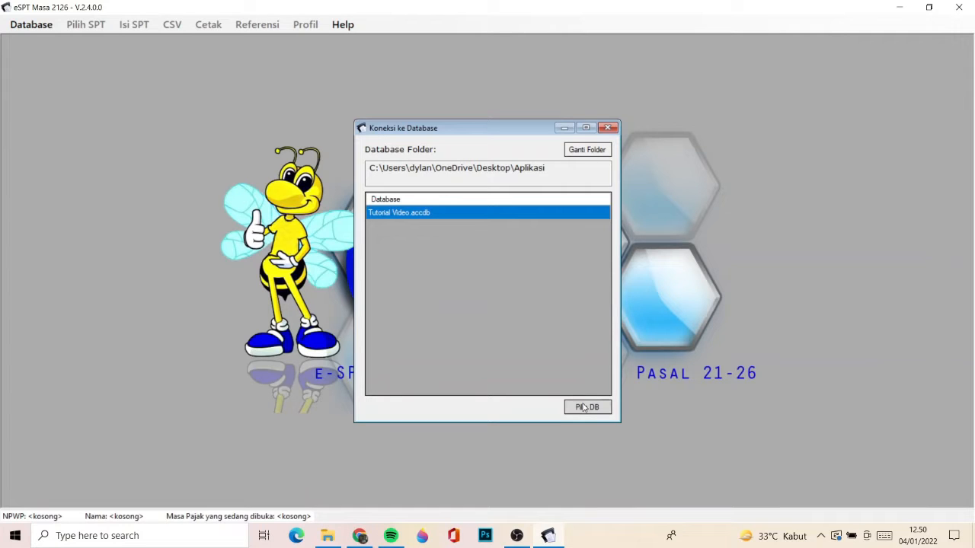
click(583, 408)
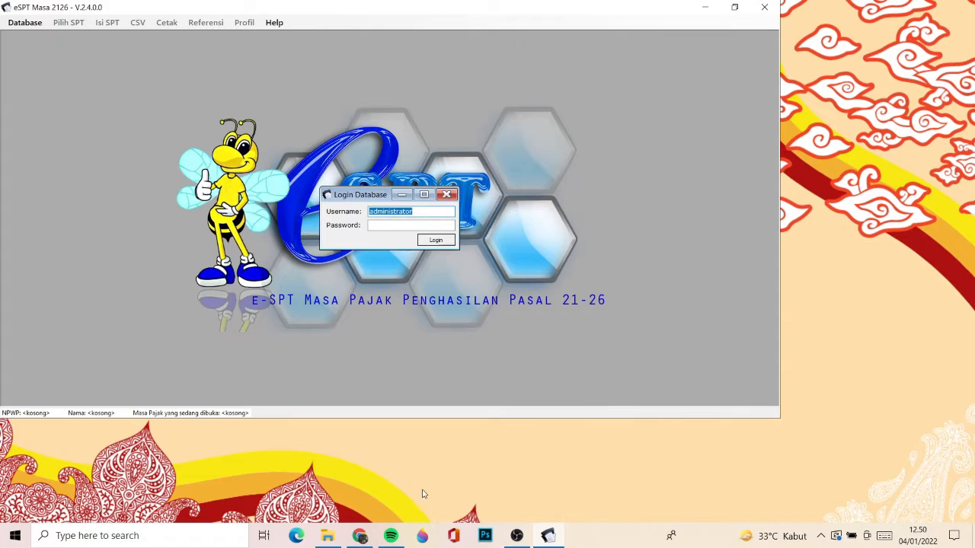
- Log in to the database as administrator with the account password and acknowledge the request to fill in the NPWP
click(381, 224)
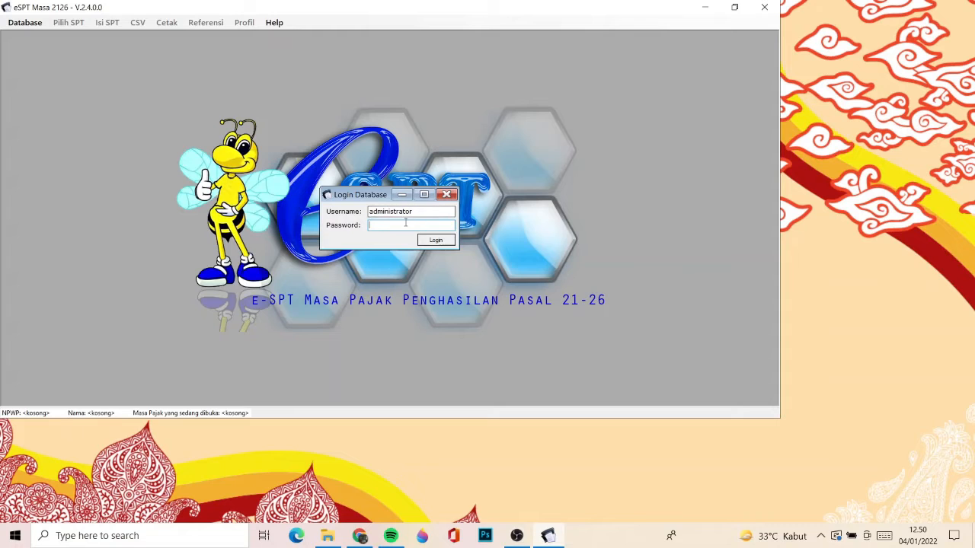
text(1)
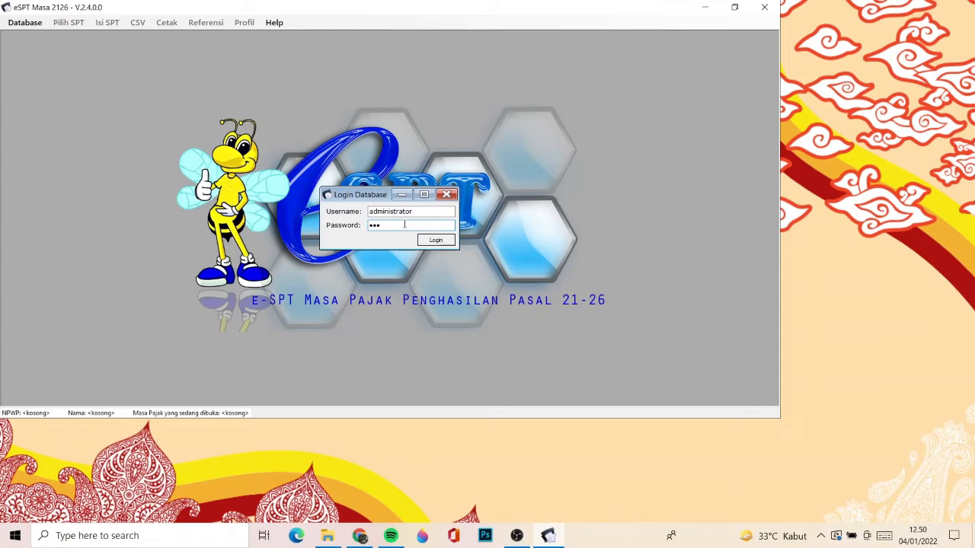
click(442, 242)
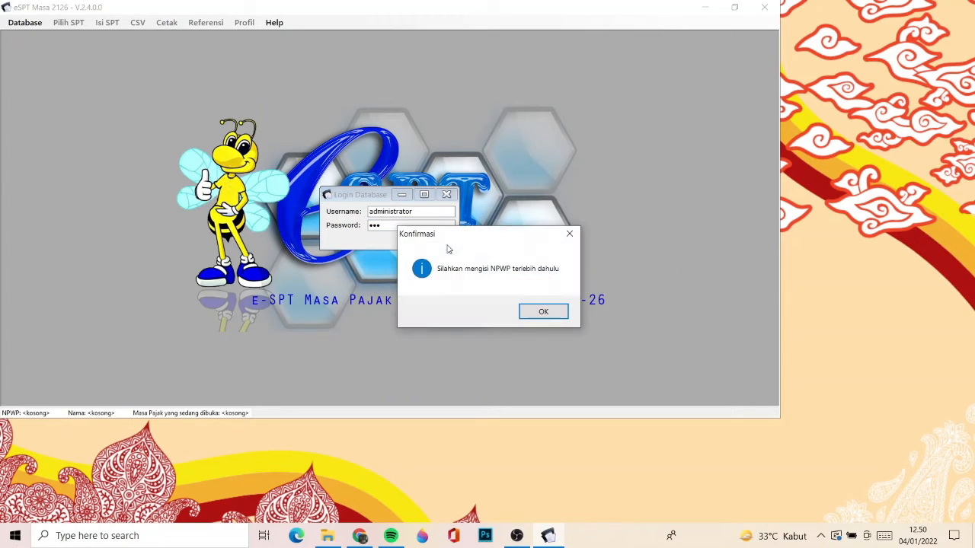
click(538, 312)
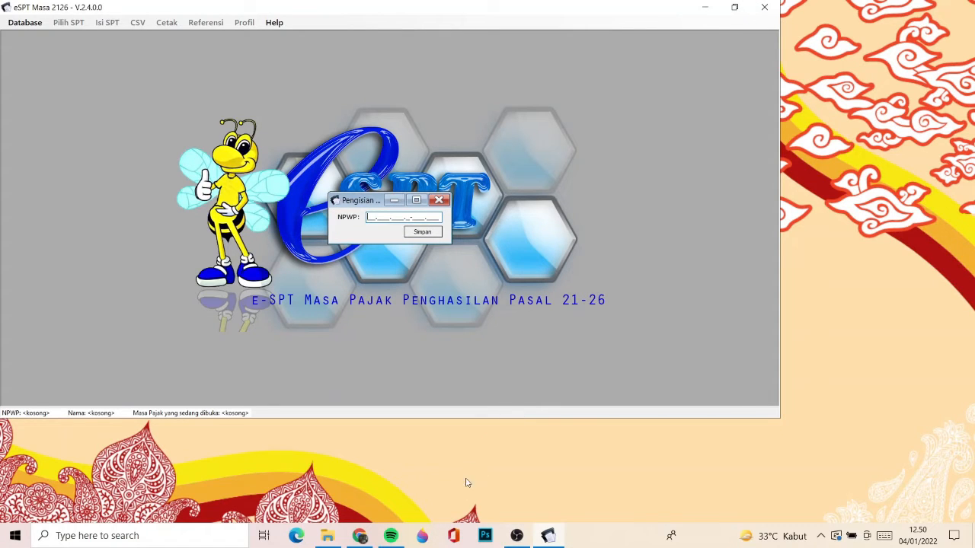
- Open the Tutor Excel workbook from the Aplikasi folder and go to its Dara Perusahaan sheet
click(325, 536)
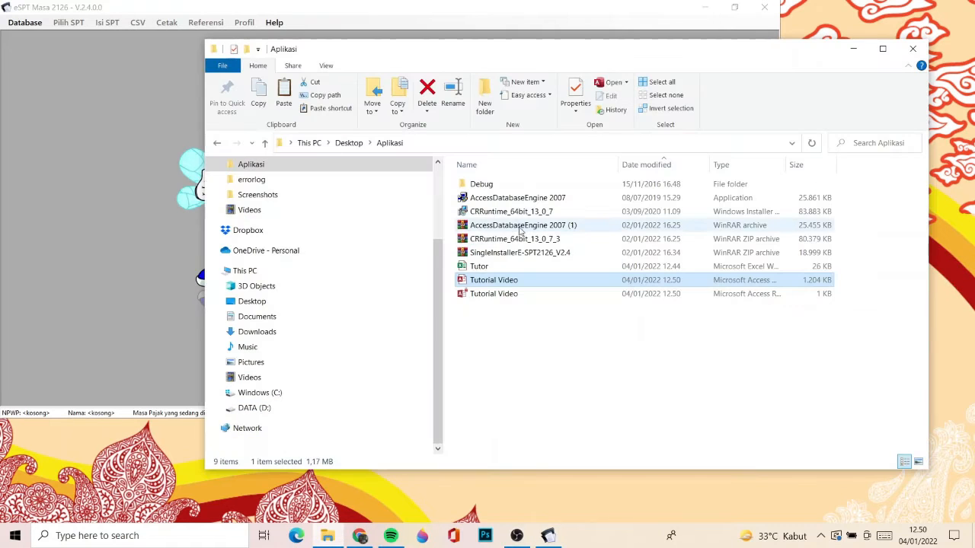
click(490, 267)
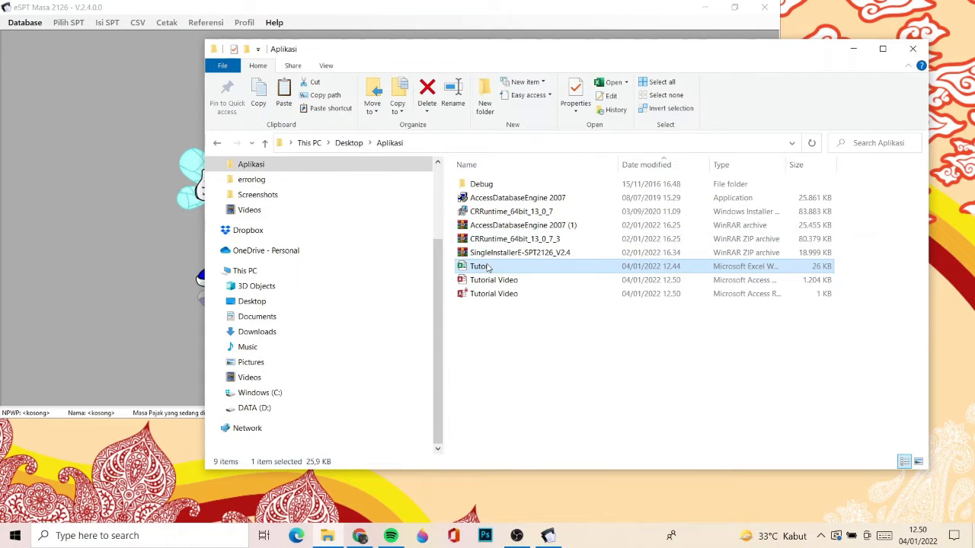
key(F2)
double_click(518, 268)
click(853, 48)
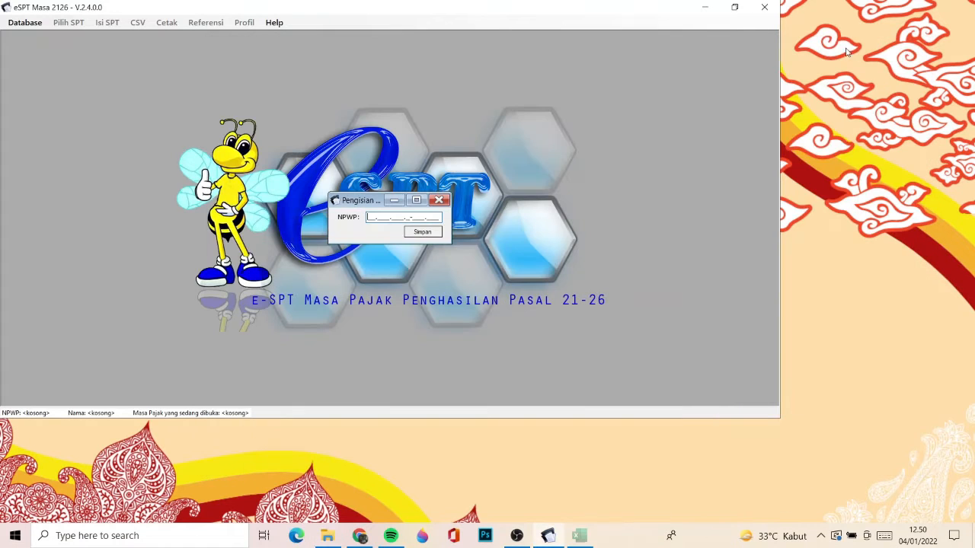
click(793, 290)
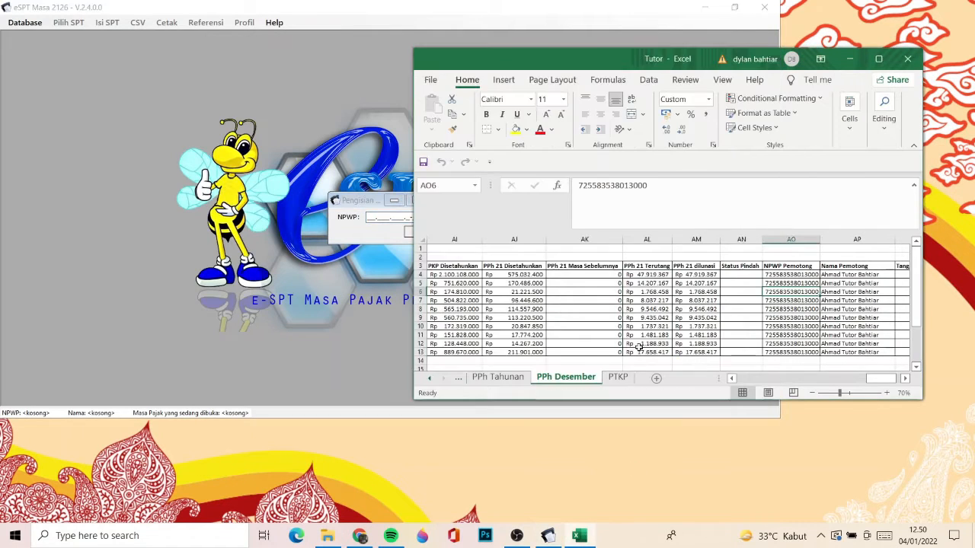
click(467, 379)
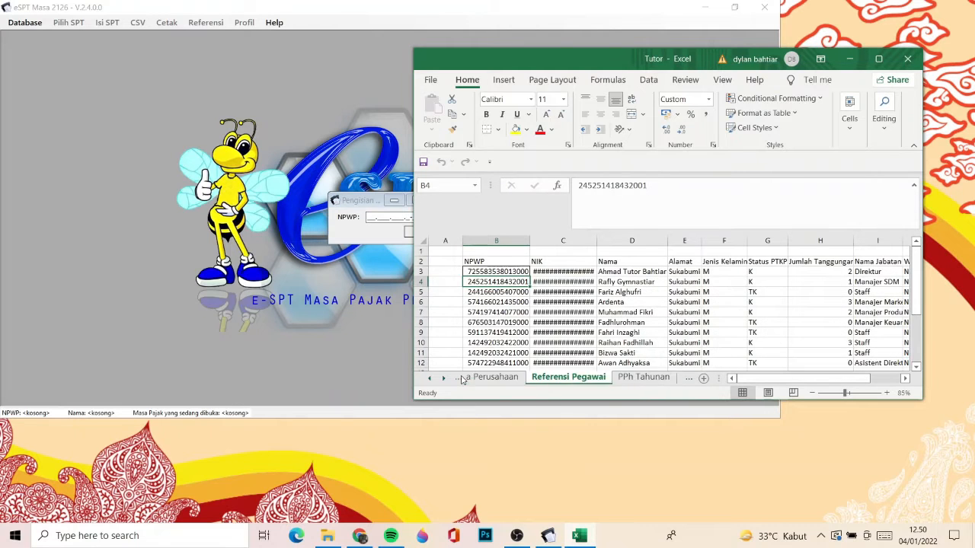
click(466, 379)
scroll(493, 354, left, 3)
scroll(494, 355, right, 2)
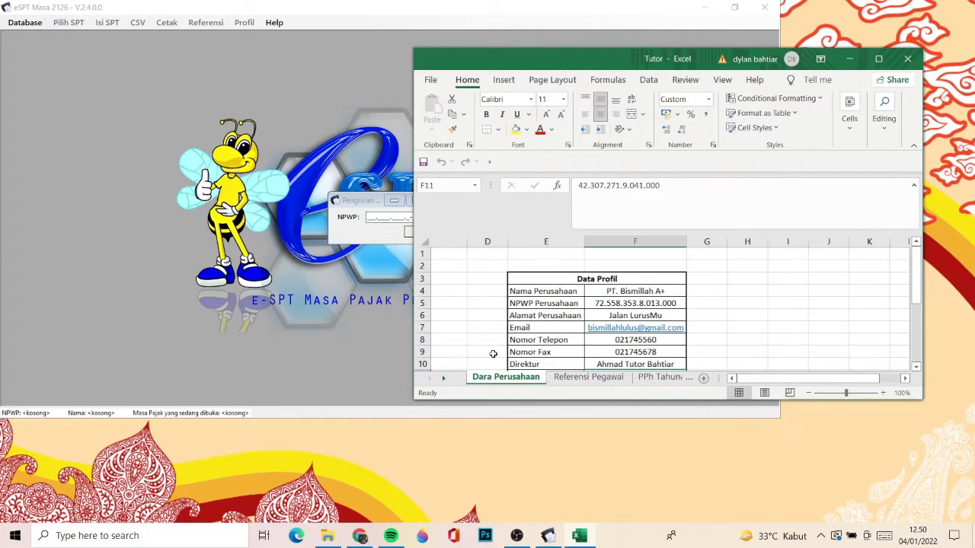
- Examine the Data Profil table on the Dara Perusahaan sheet, from the company name down to the director's NPWP
click(617, 304)
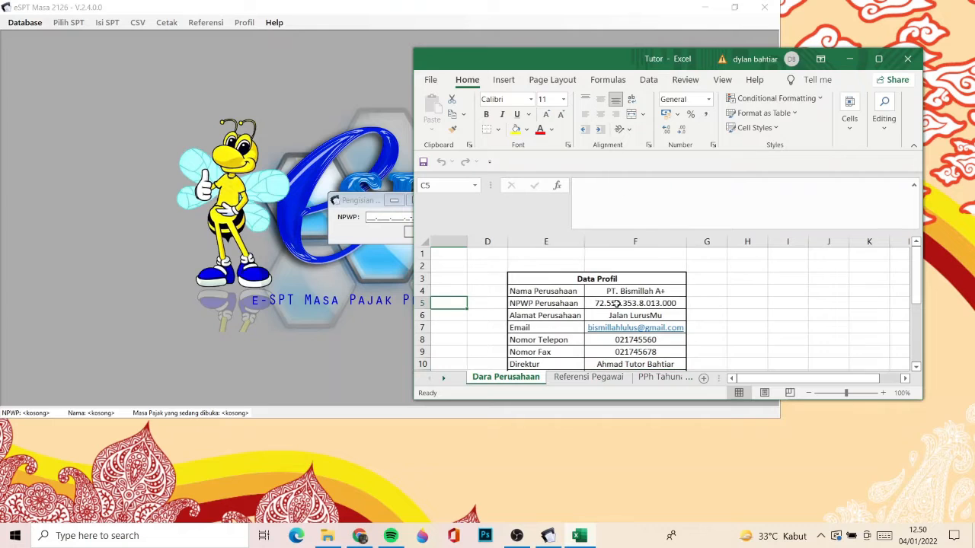
key(Down)
key(Down)
key(Down)
key(Down)
key(Down)
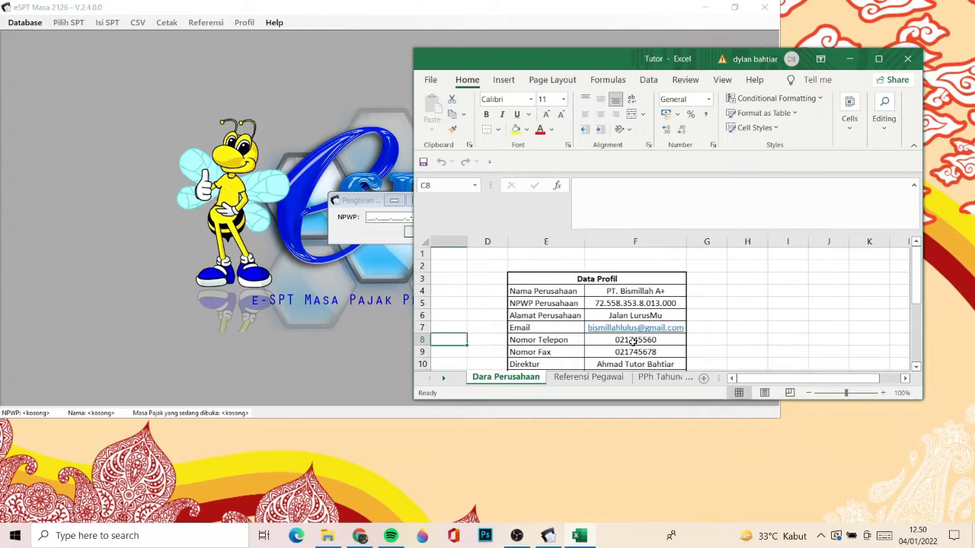
key(Down)
key(Down)
key(Right)
key(Right)
key(Right)
key(Right)
key(Right)
key(Right)
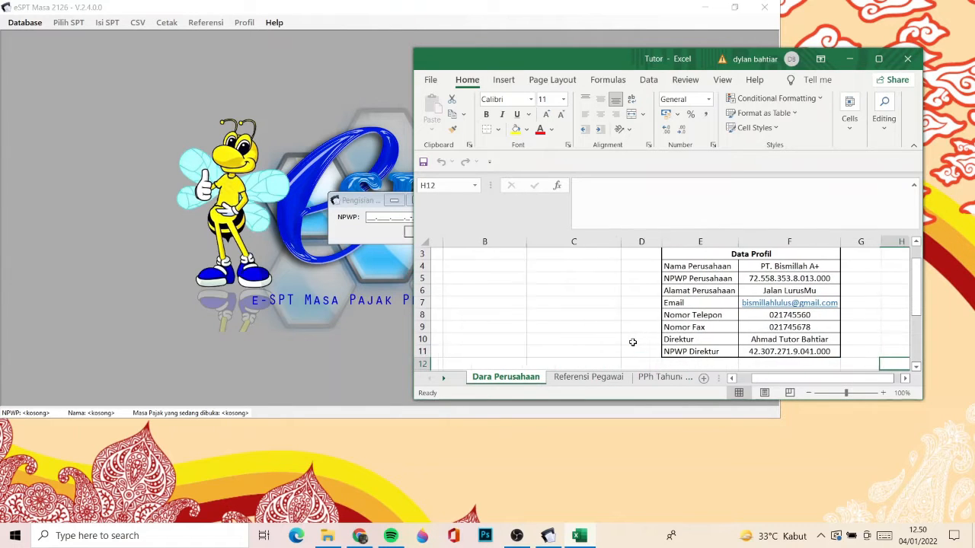
key(Up)
key(Left)
key(Left)
key(Left)
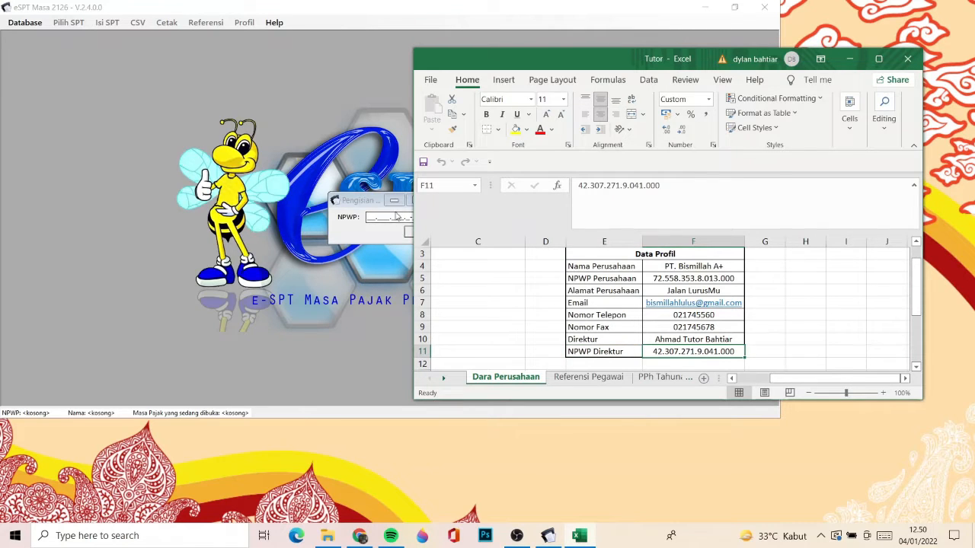
click(370, 216)
click(379, 215)
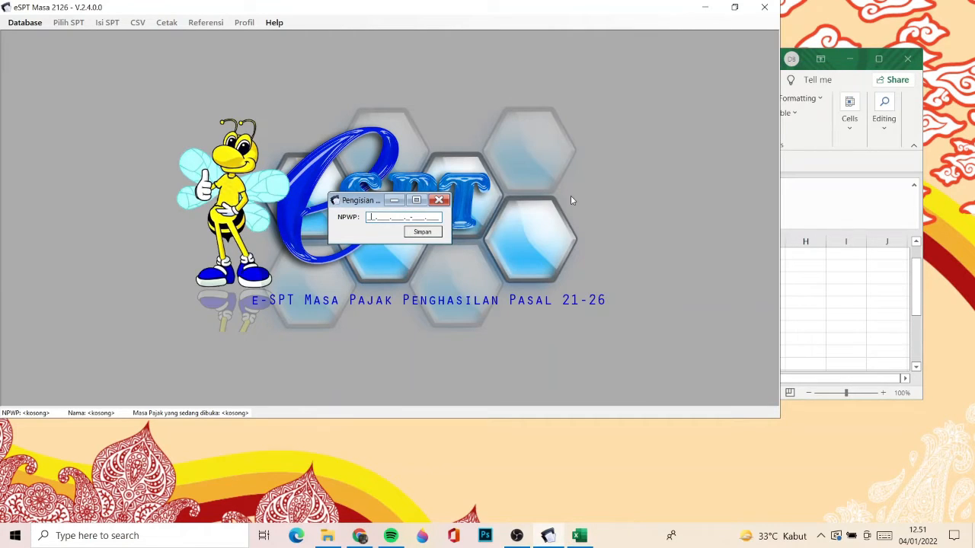
click(816, 306)
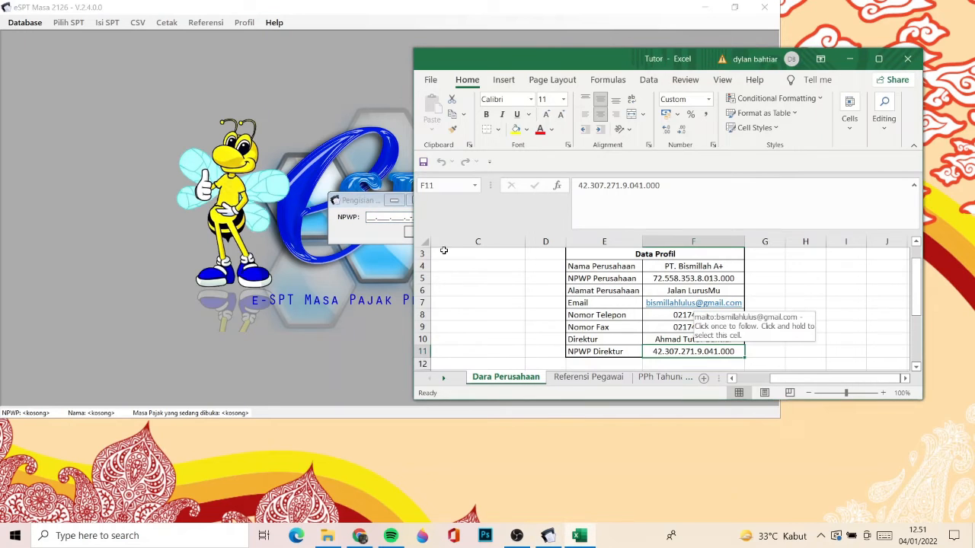
click(373, 217)
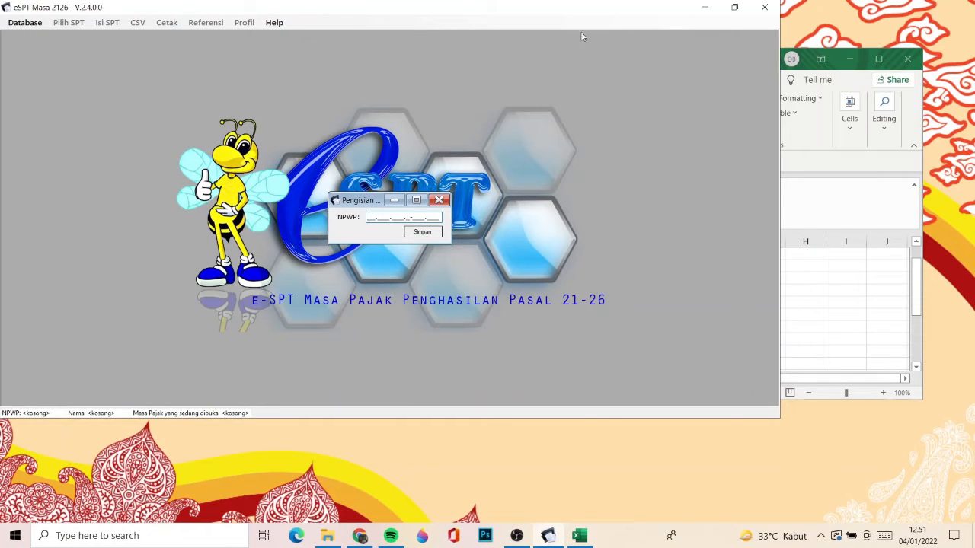
- Copy the company's NPWP from cell F5 of the Tutor workbook into the eSPT NPWP form and save it
click(853, 310)
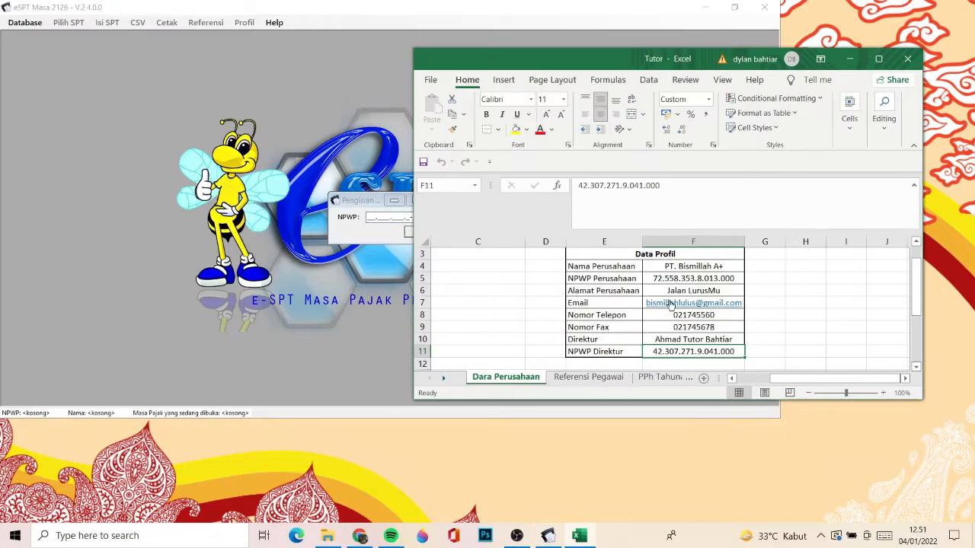
click(663, 279)
click(689, 205)
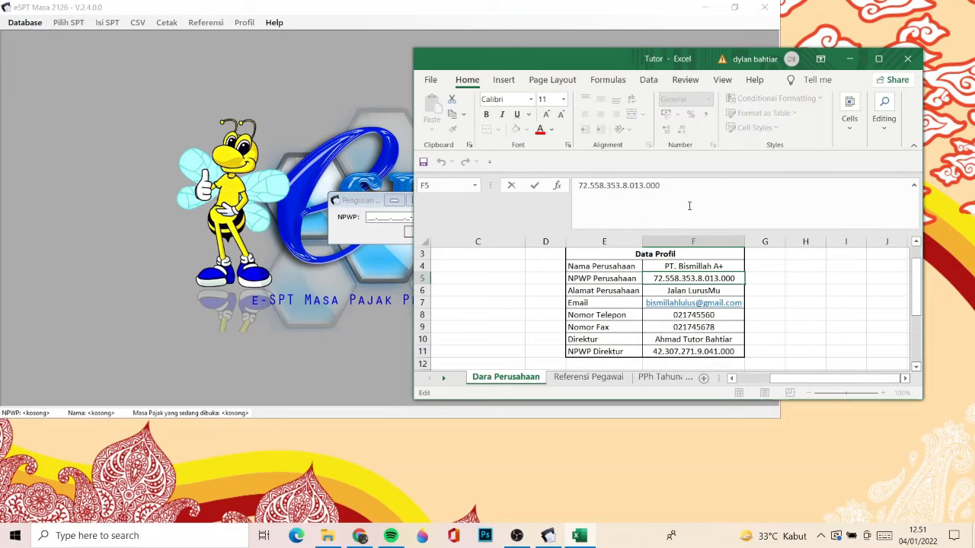
key(ctrl+a)
key(ctrl+c)
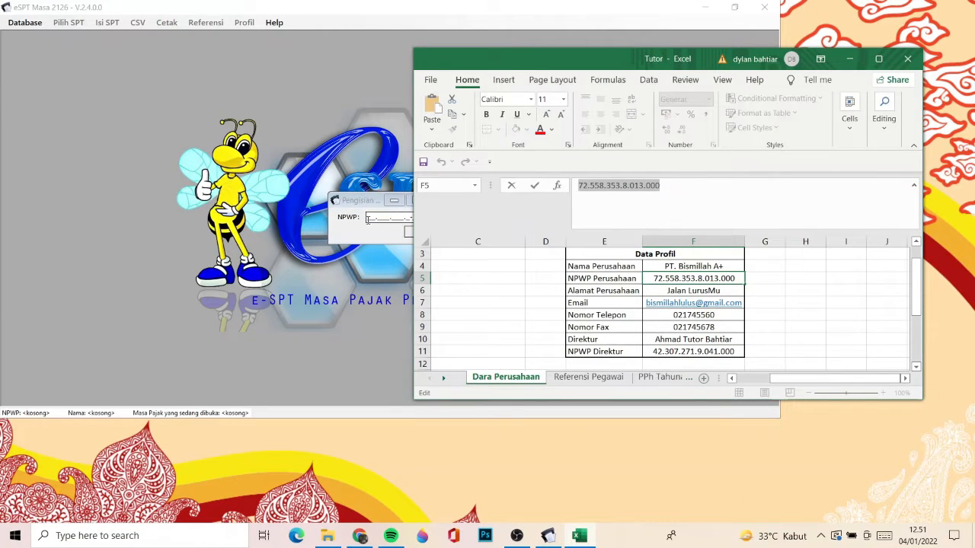
click(363, 222)
key(ctrl+v)
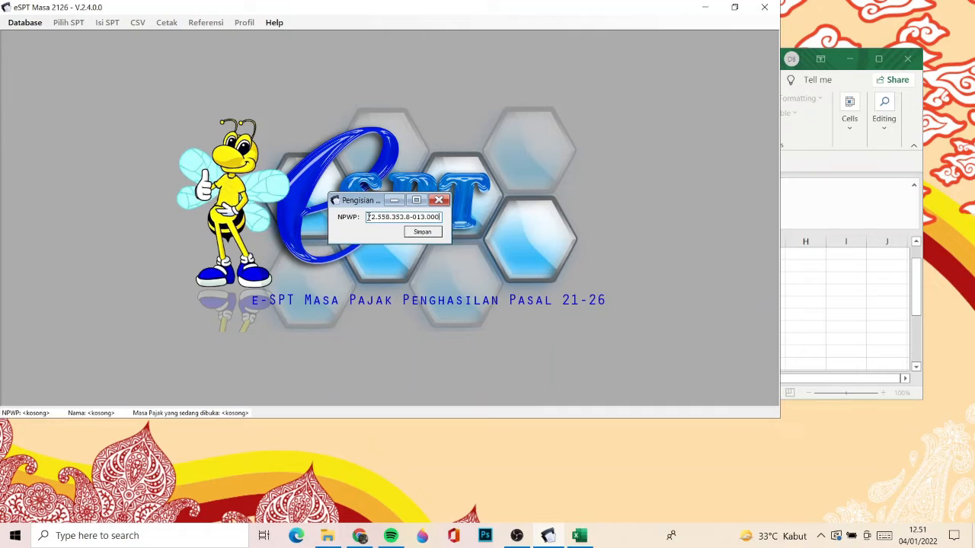
click(427, 232)
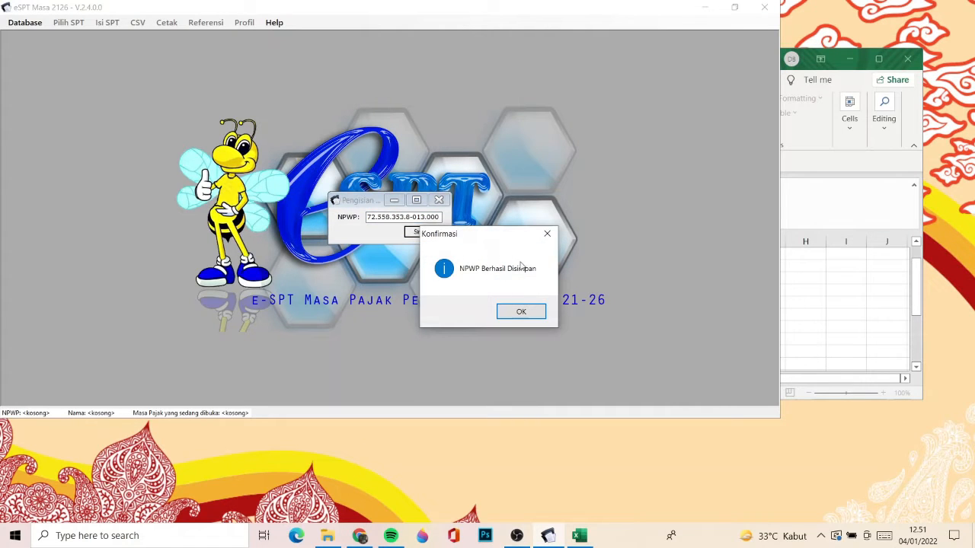
- Acknowledge the saved NPWP and tile the Tutor workbook beside the eSPT profile form, filling half of the screen
click(521, 311)
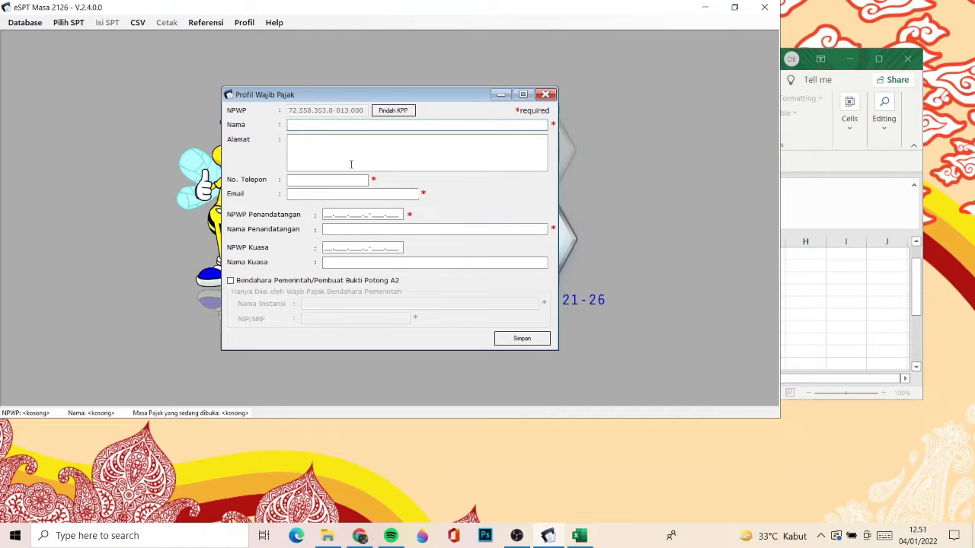
click(807, 102)
drag(632, 48, 974, 57)
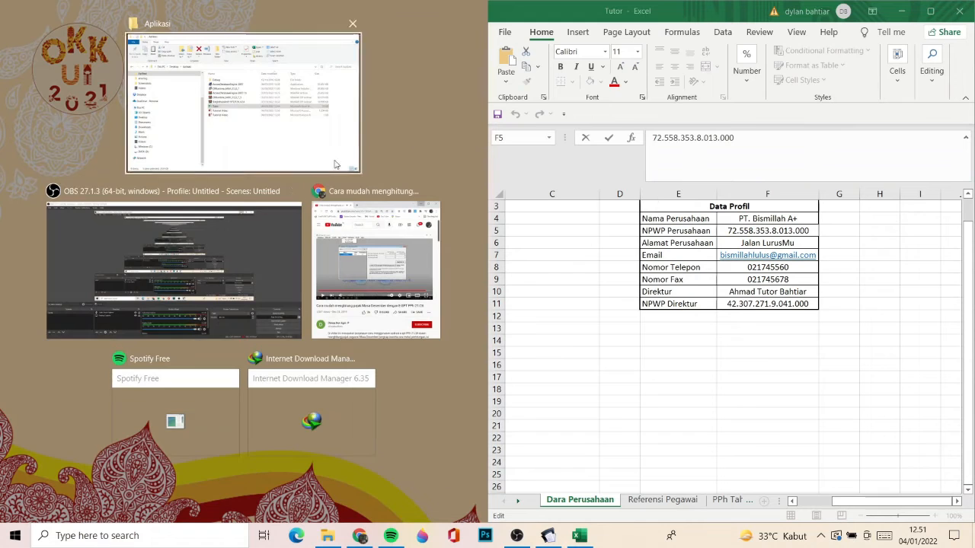
click(424, 138)
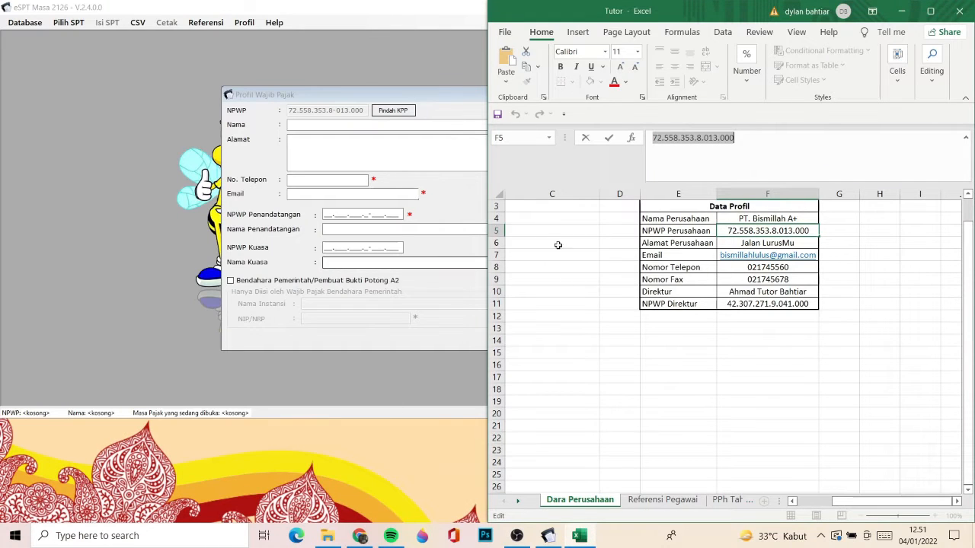
- Copy the company name PT. Bismillah A+ from cell F4 of the workbook into the profile's Nama field
click(739, 219)
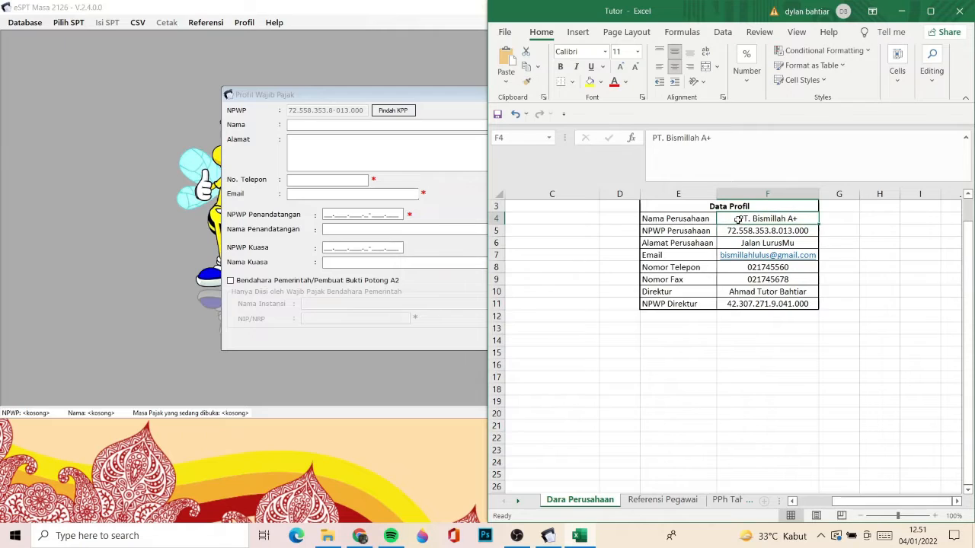
triple_click(775, 172)
key(ctrl+c)
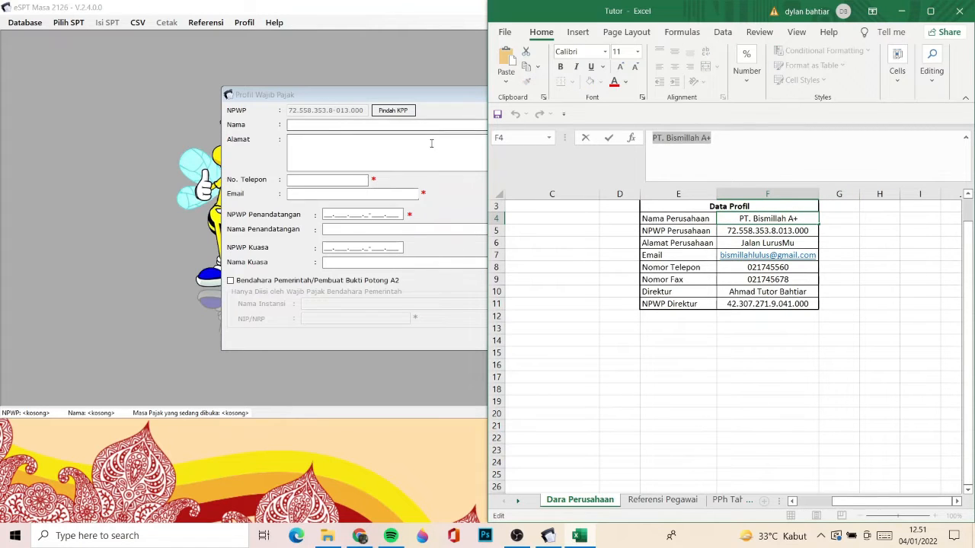
click(407, 126)
key(ctrl+v)
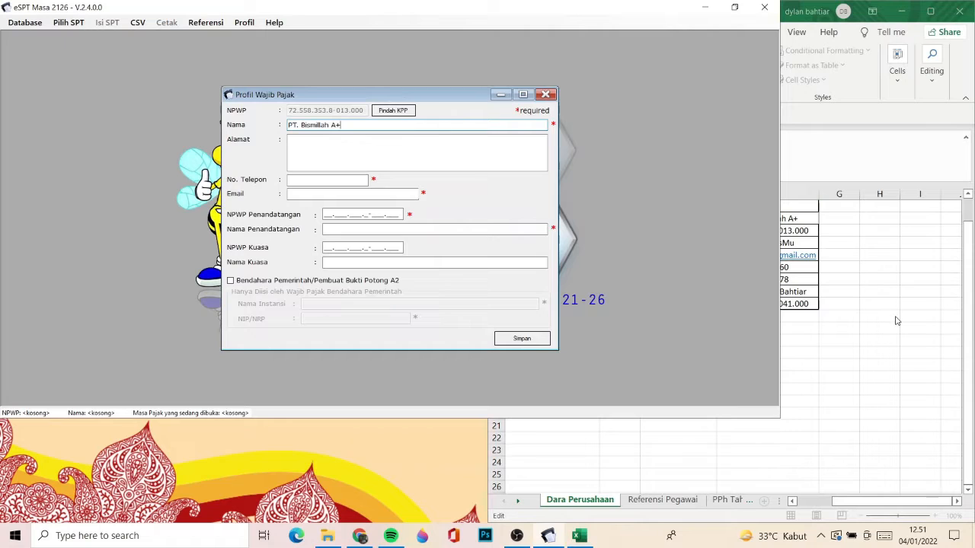
- Copy the company address from cell F6 of the workbook into the profile's Alamat field
key(alt+Tab)
click(793, 242)
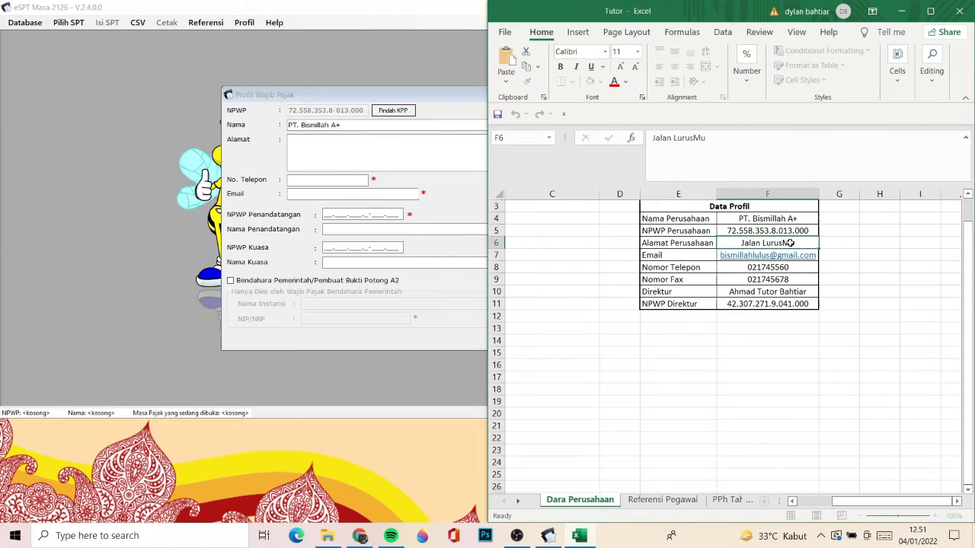
key(ctrl+c)
click(419, 142)
key(ctrl+v)
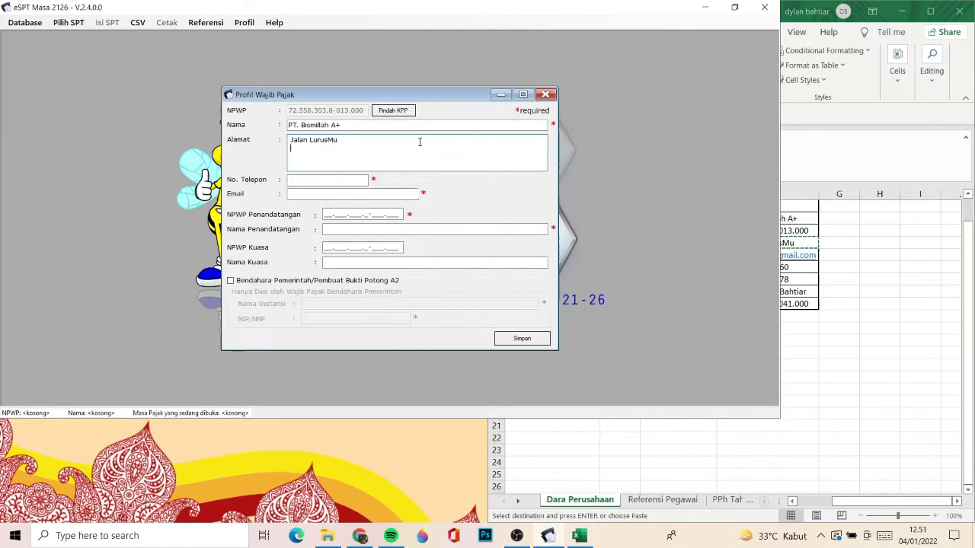
- Copy the company phone number from cell F8 of the workbook into the profile's No. Telepon field
key(alt+Tab)
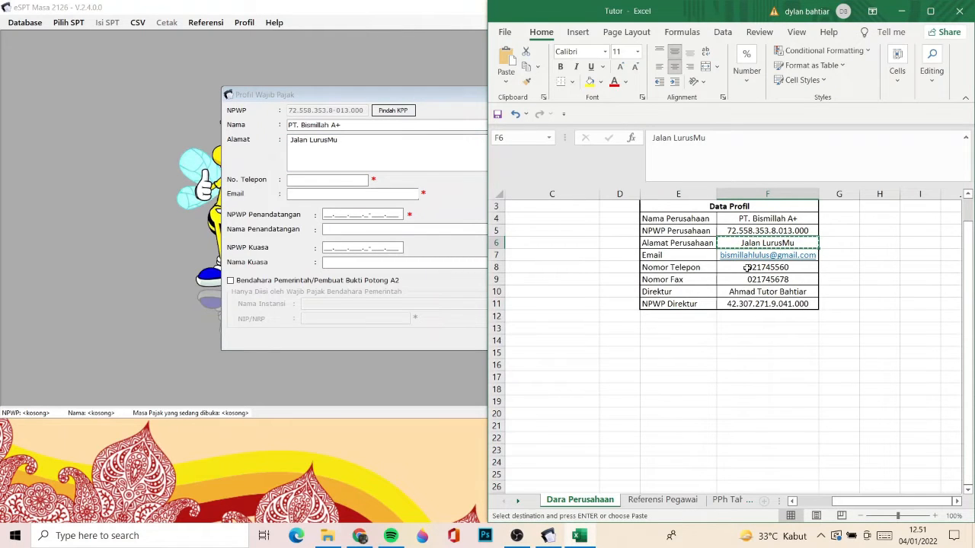
click(748, 268)
key(ctrl+c)
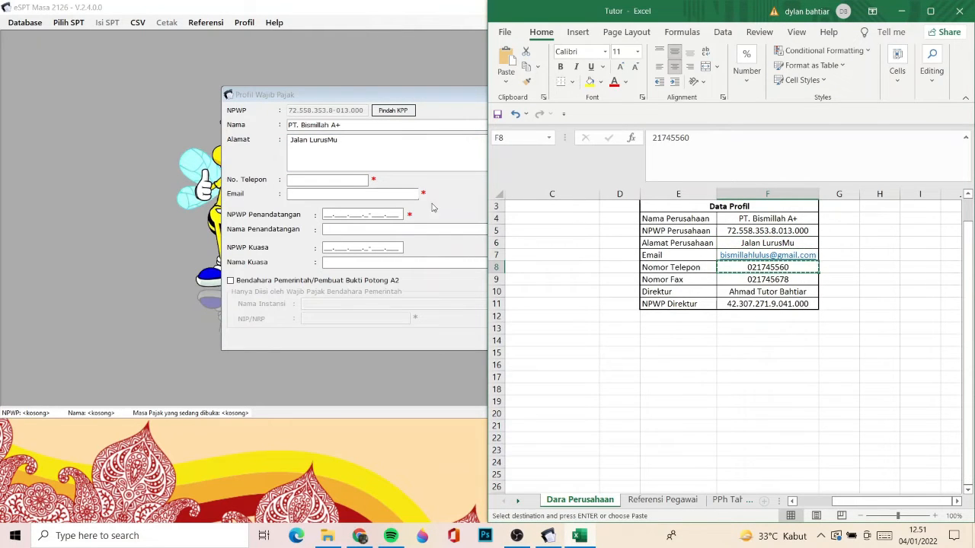
click(328, 179)
key(ctrl+v)
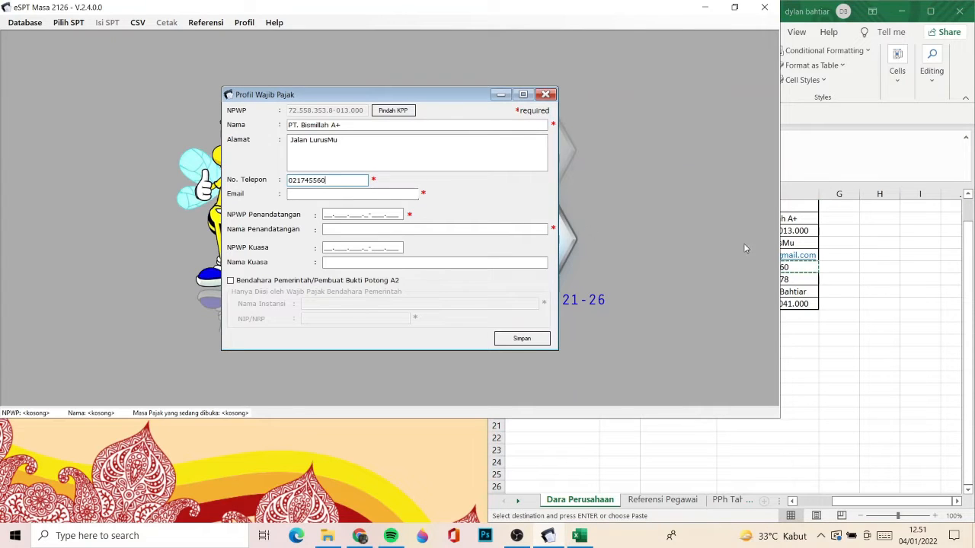
- Copy the company e-mail address from cell F7 of the workbook into the profile's Email field
key(alt+Tab)
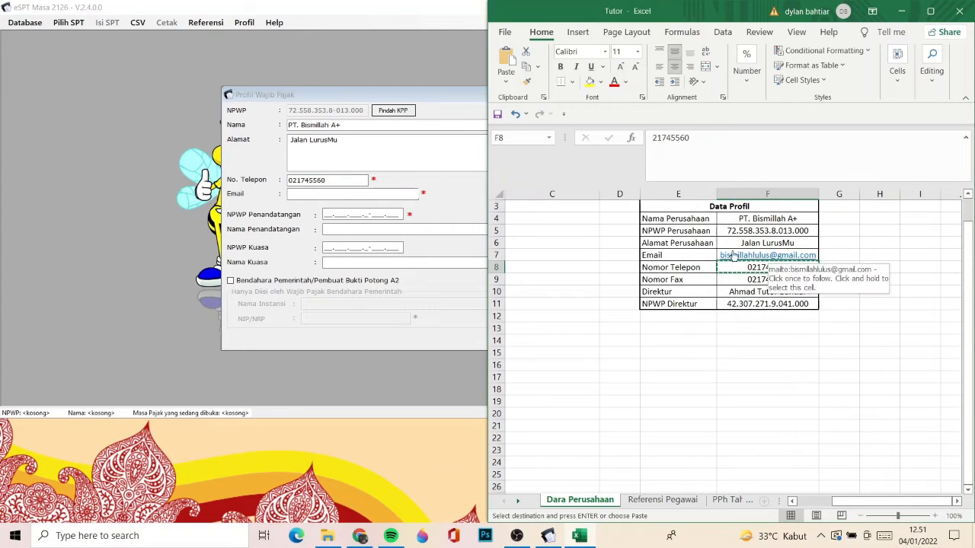
key(Up)
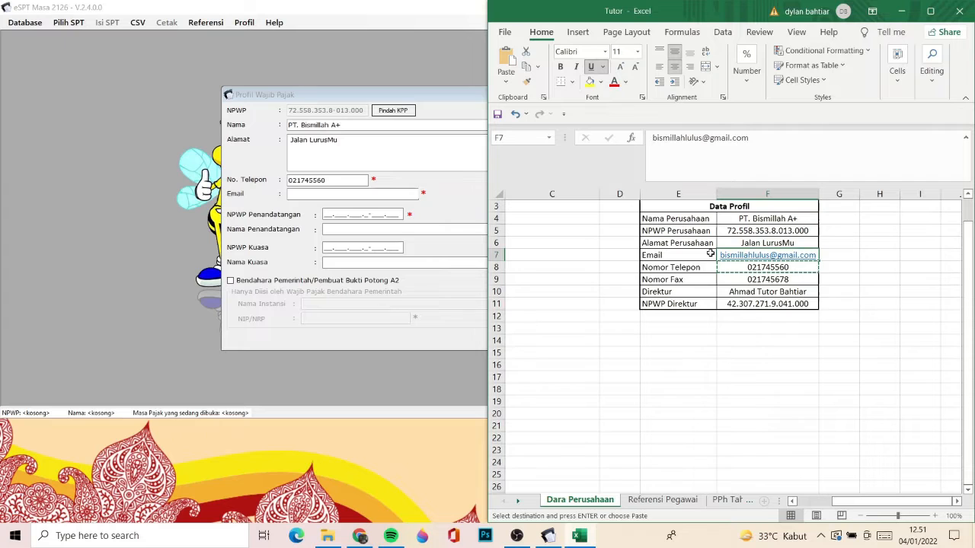
key(ctrl+c)
click(375, 196)
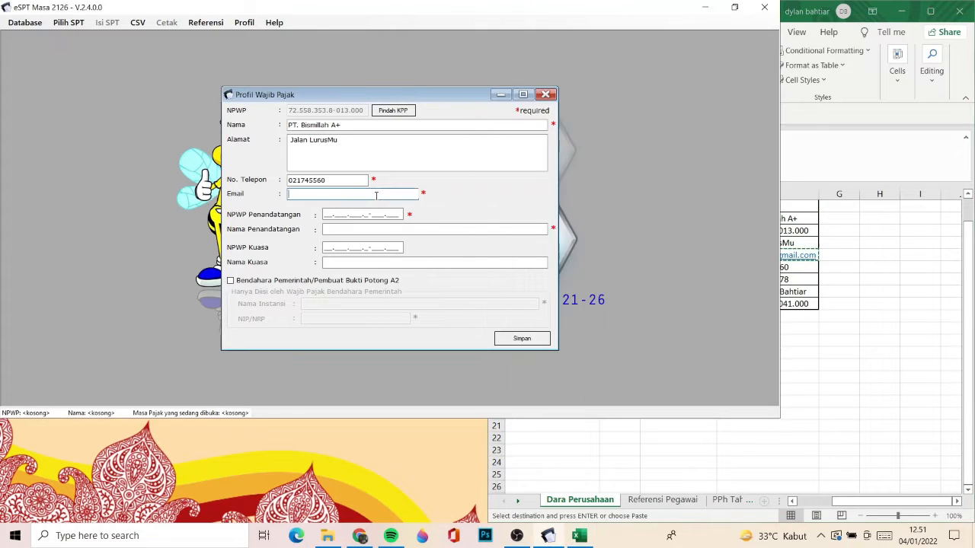
key(ctrl+v)
- Copy the director's name from cell F10 of the workbook into the profile's Nama Penandatangan field
key(alt+Tab)
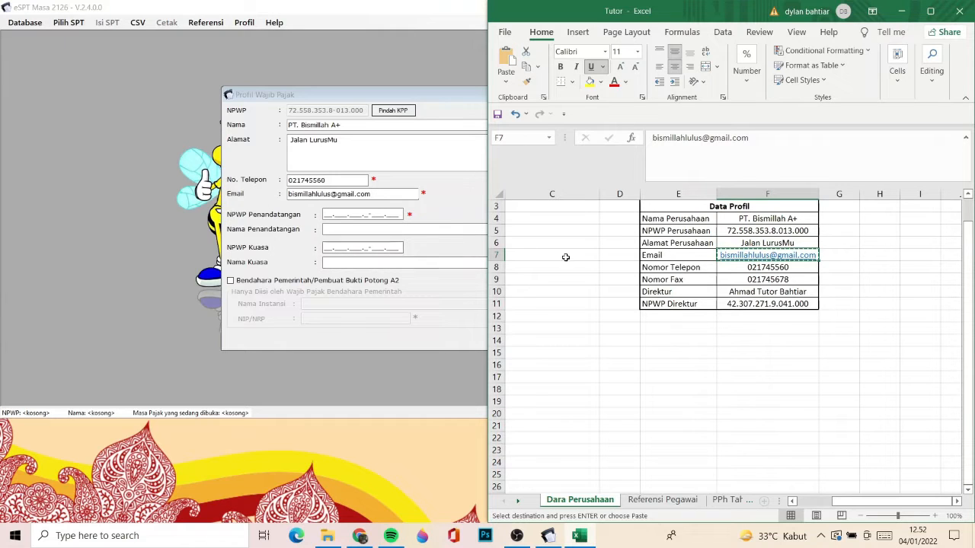
click(754, 296)
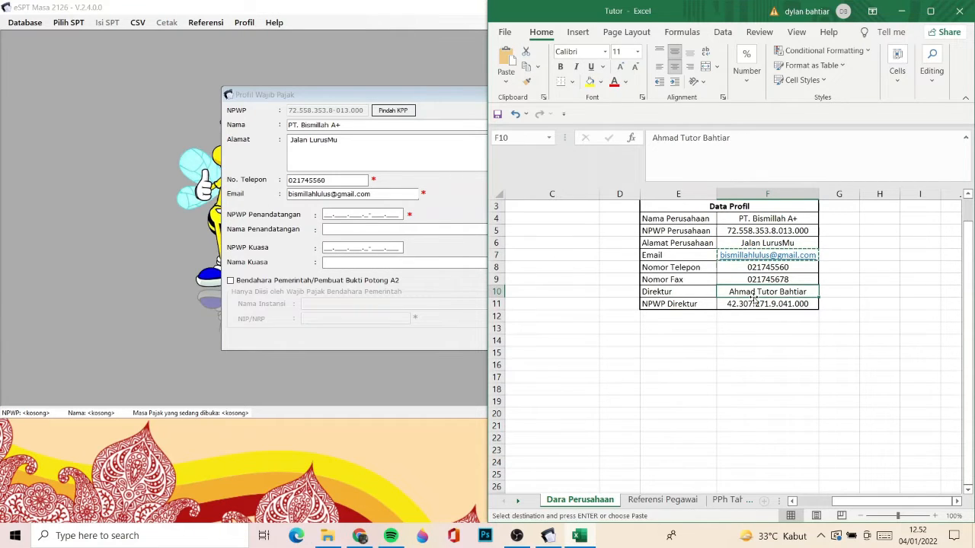
key(ctrl+c)
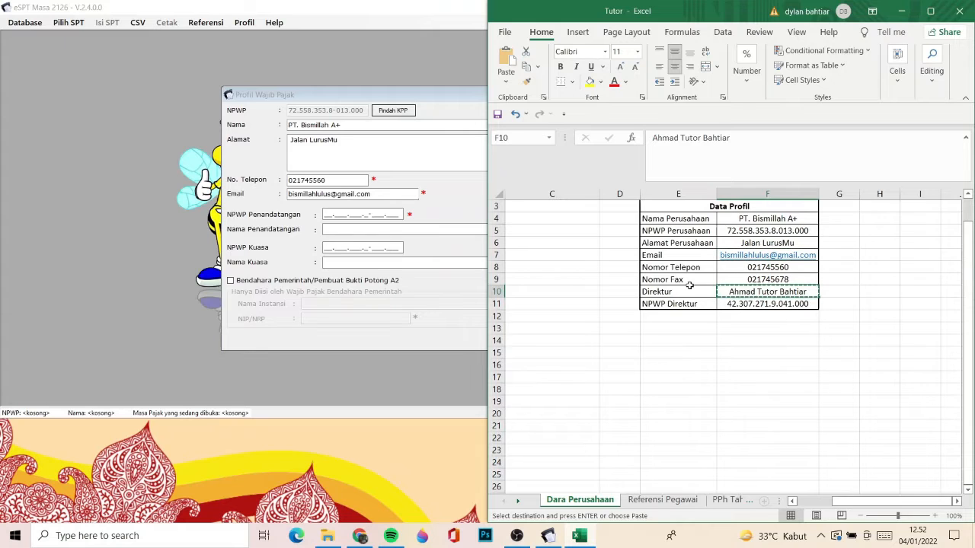
click(329, 230)
key(ctrl+v)
- Check the director's NPWP in cell F11, and look through the employee columns of the PPh Tahunan sheet
key(alt+Tab)
click(795, 304)
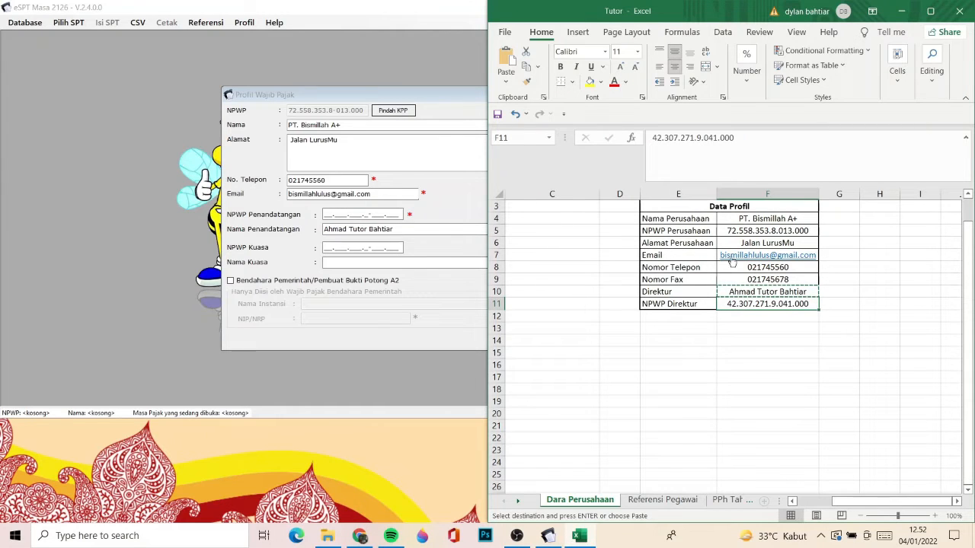
click(728, 501)
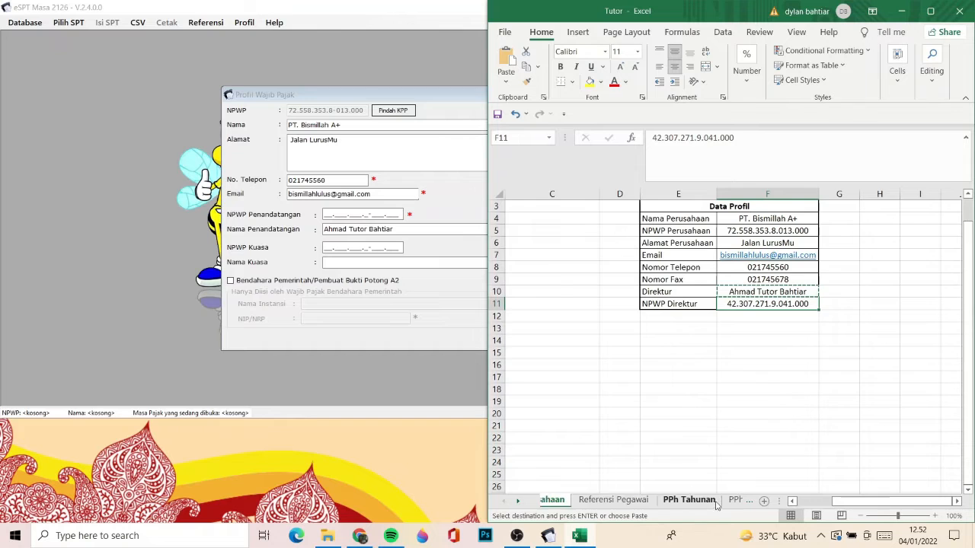
click(653, 210)
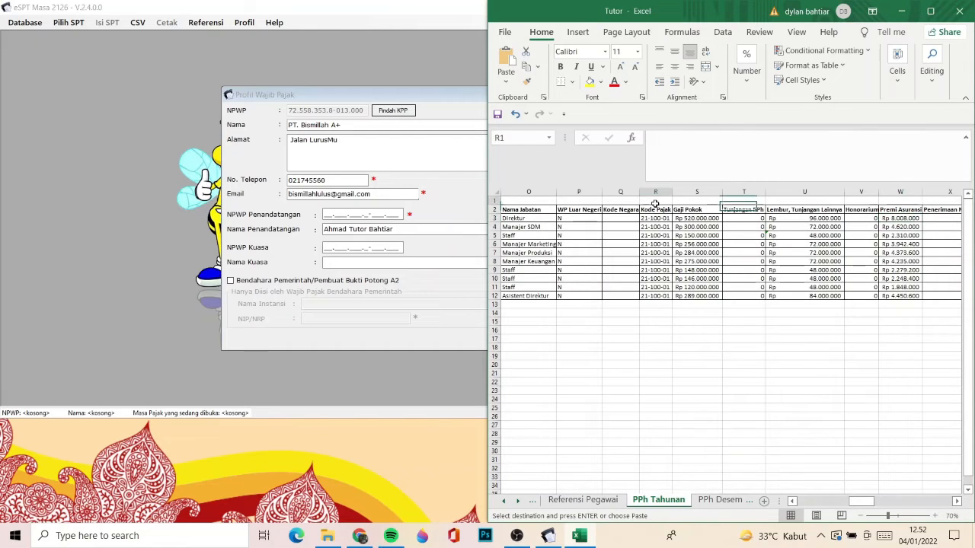
key(Left)
key(Left)
key(Left)
key(Home)
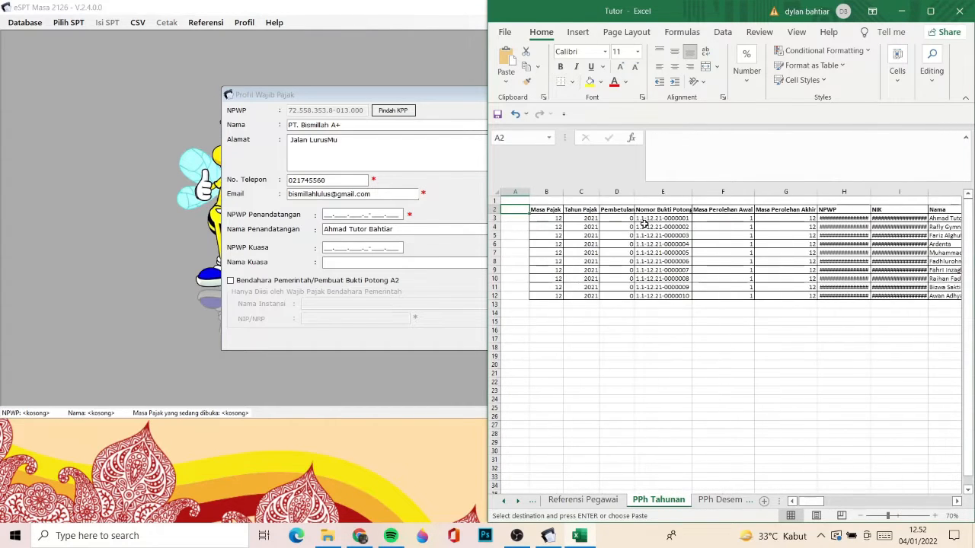
key(Right)
key(Right)
key(Right)
key(Right)
key(Right)
key(Right)
key(Right)
key(Right)
key(Right)
key(Right)
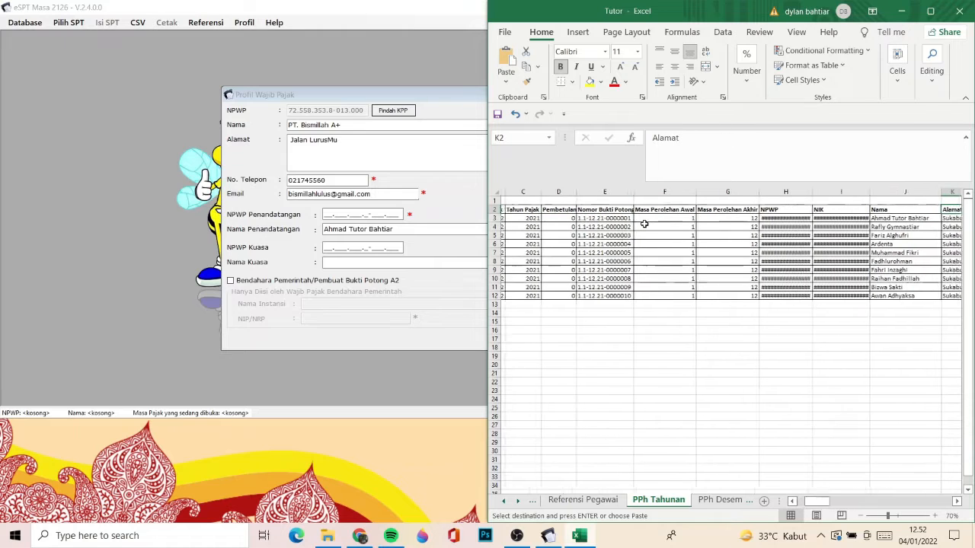
- Copy the director's NPWP from cell B3 of the Referensi Pegawai sheet into NPWP Penandatangan and save the taxpayer profile
click(573, 501)
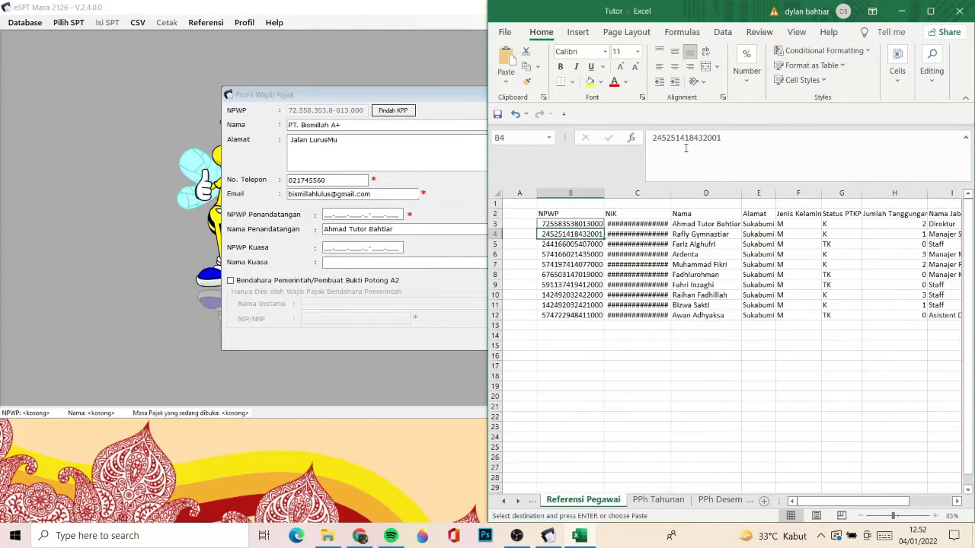
click(590, 223)
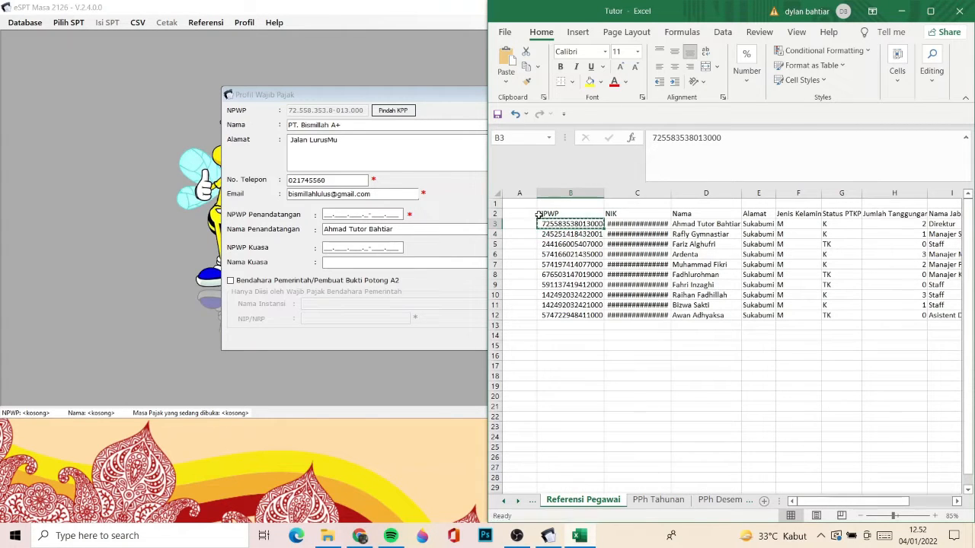
click(362, 214)
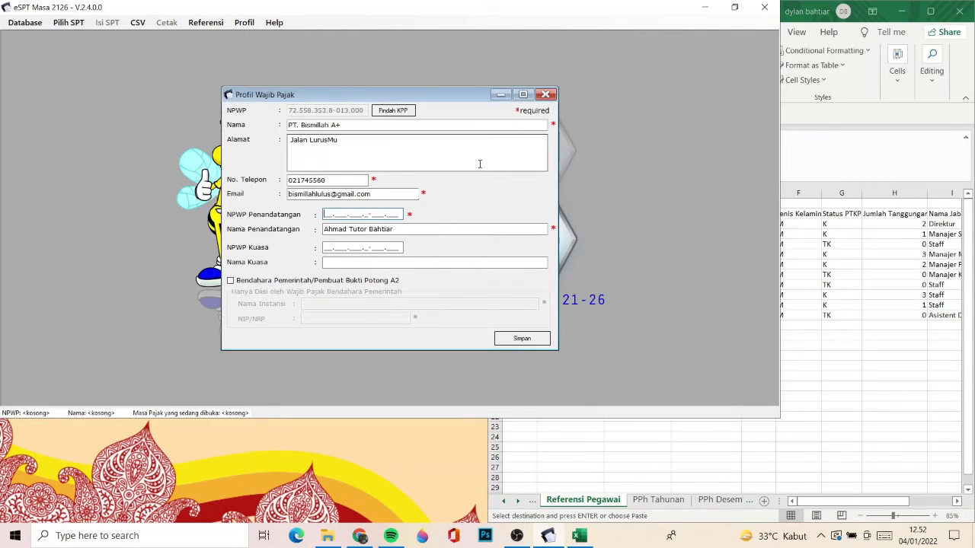
key(ctrl+v)
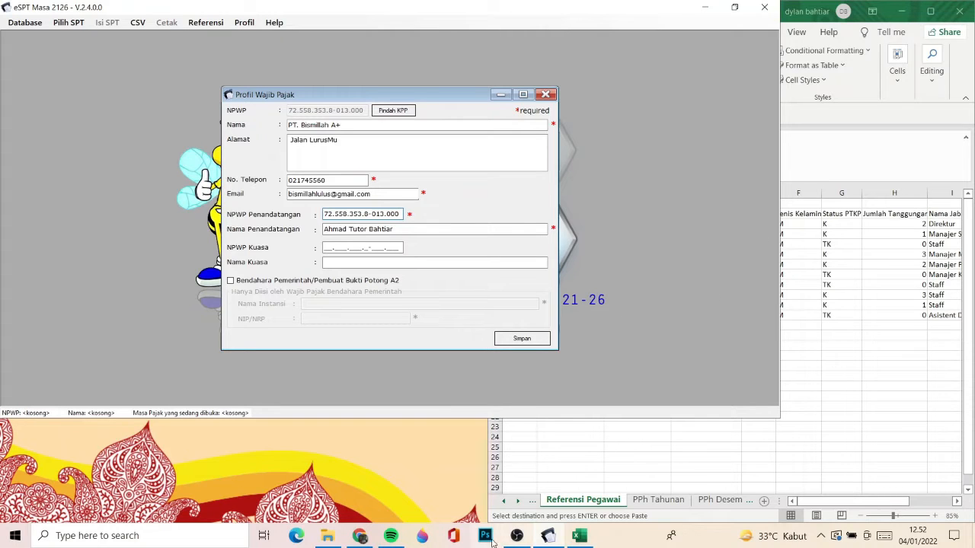
click(509, 339)
click(519, 313)
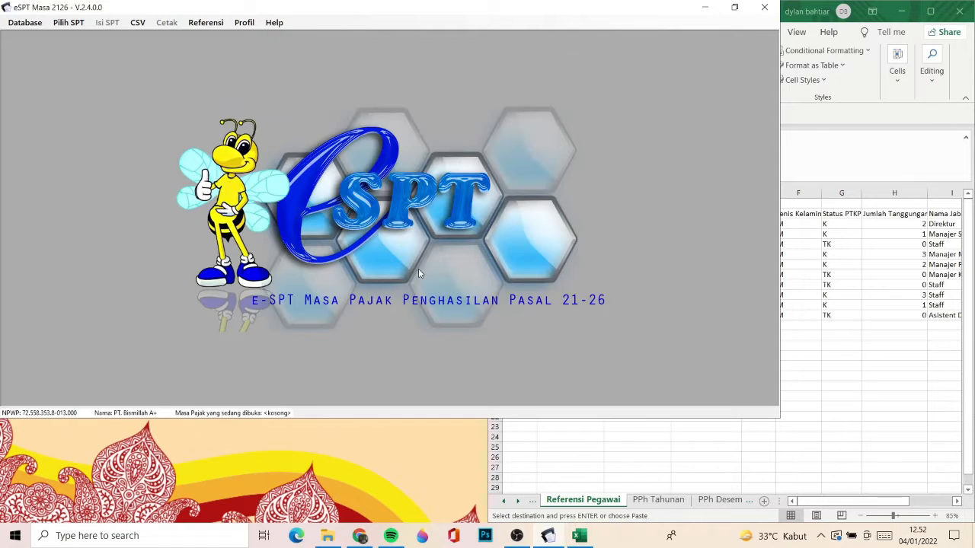
click(862, 345)
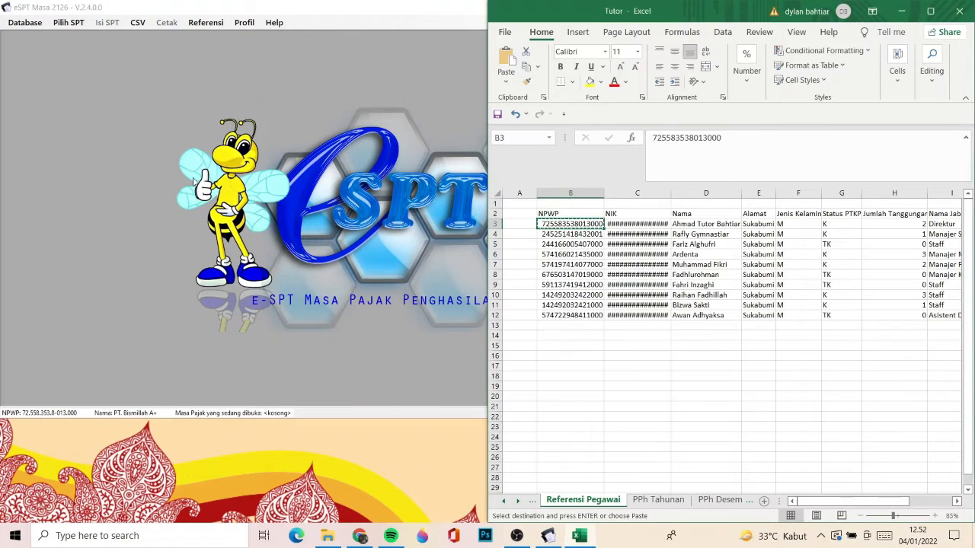
click(338, 100)
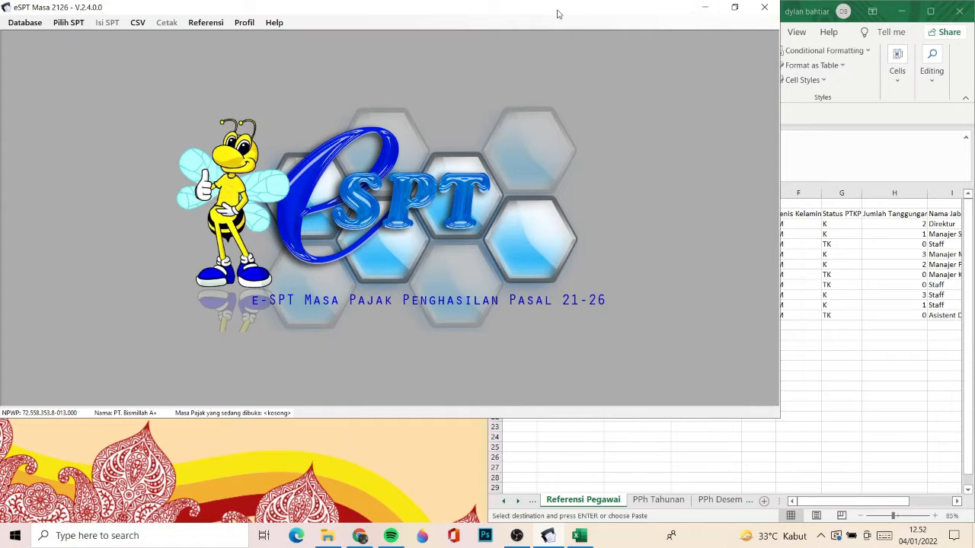
- Open the form for creating a new SPT and set its tax period to Desember 2021
click(62, 28)
click(66, 25)
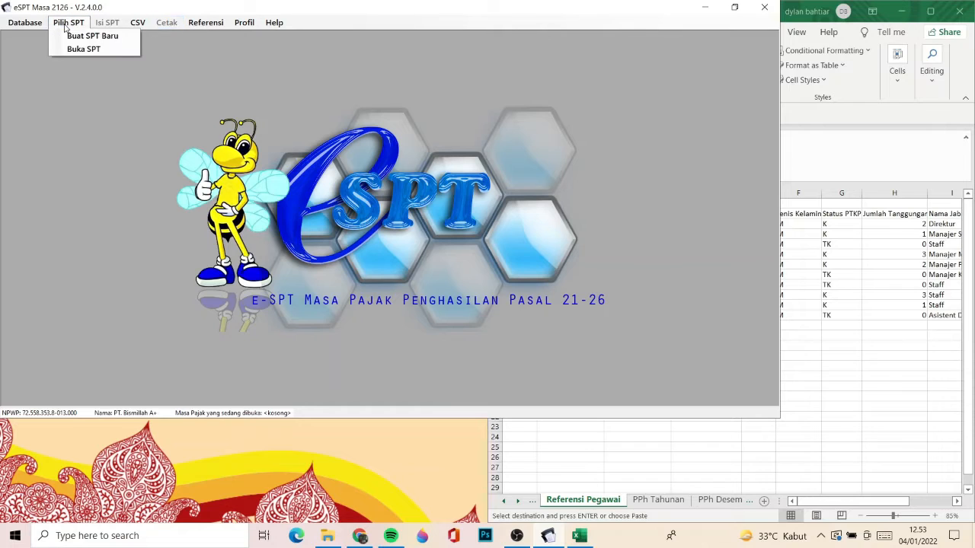
click(79, 38)
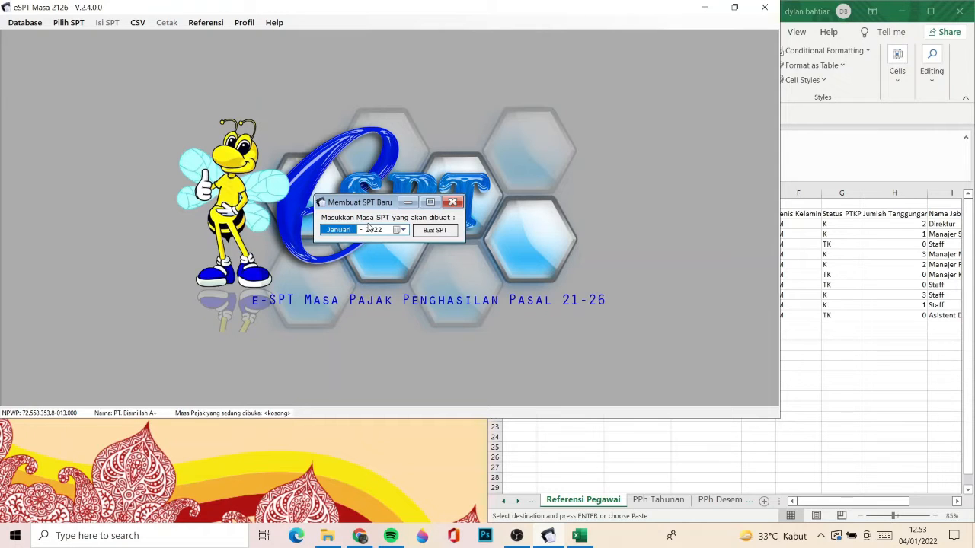
click(395, 230)
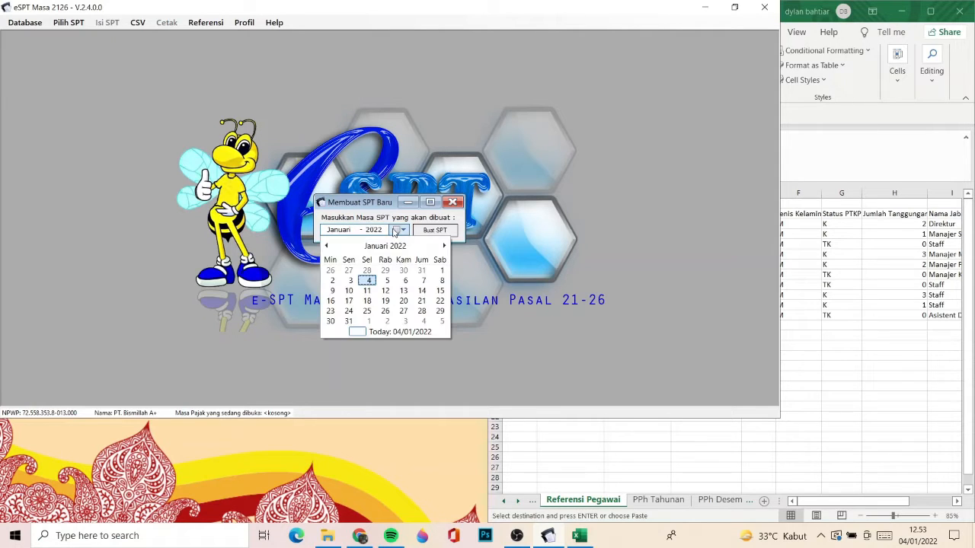
click(327, 246)
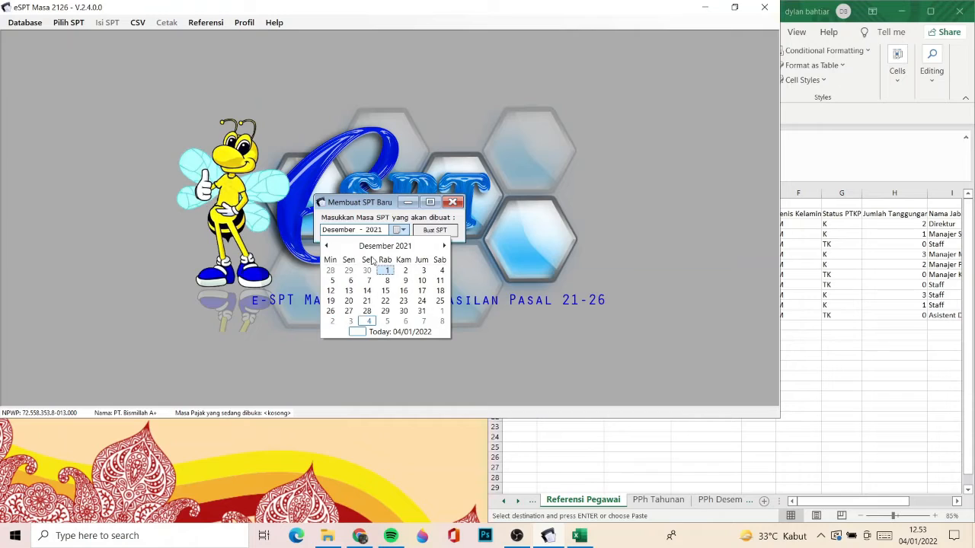
click(422, 311)
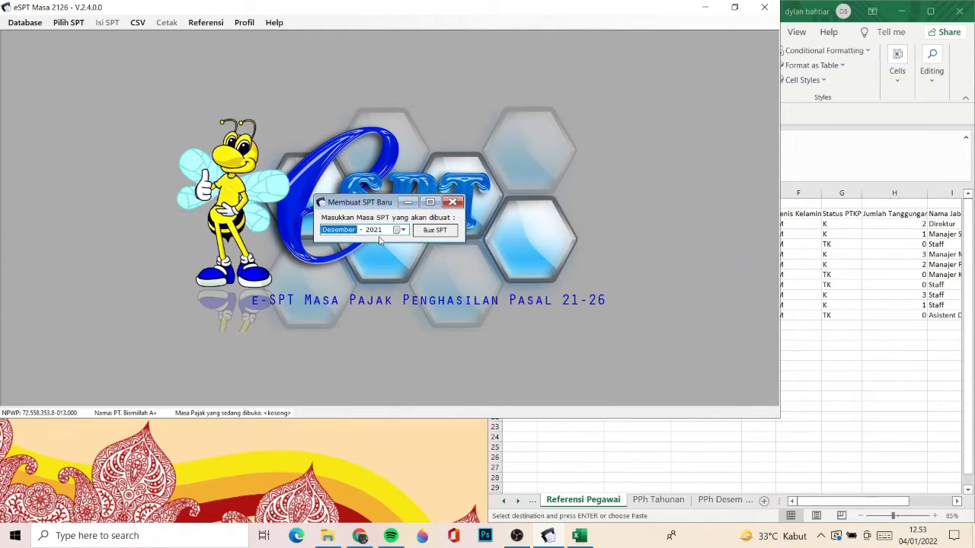
- Create the SPT for the Desember 2021 tax period
click(426, 234)
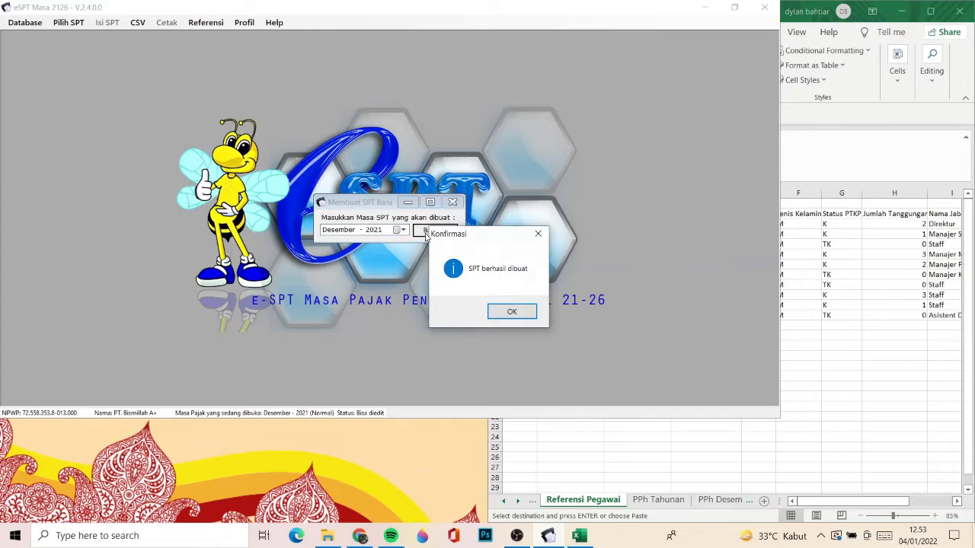
click(512, 314)
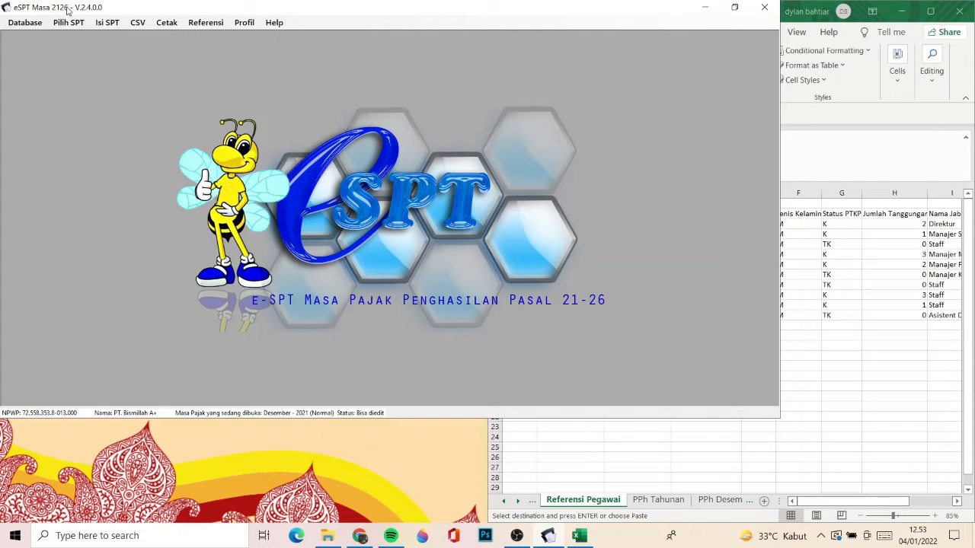
click(27, 22)
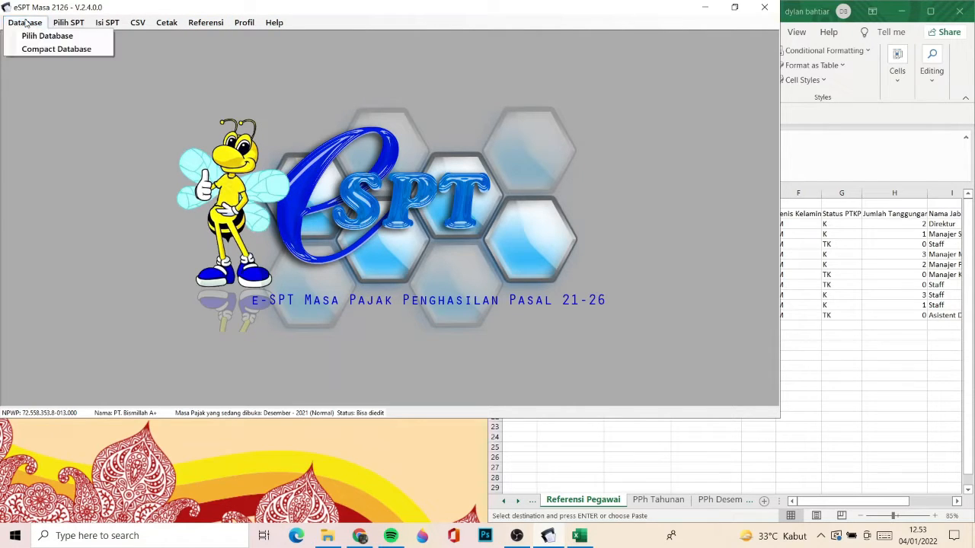
click(69, 23)
click(69, 23)
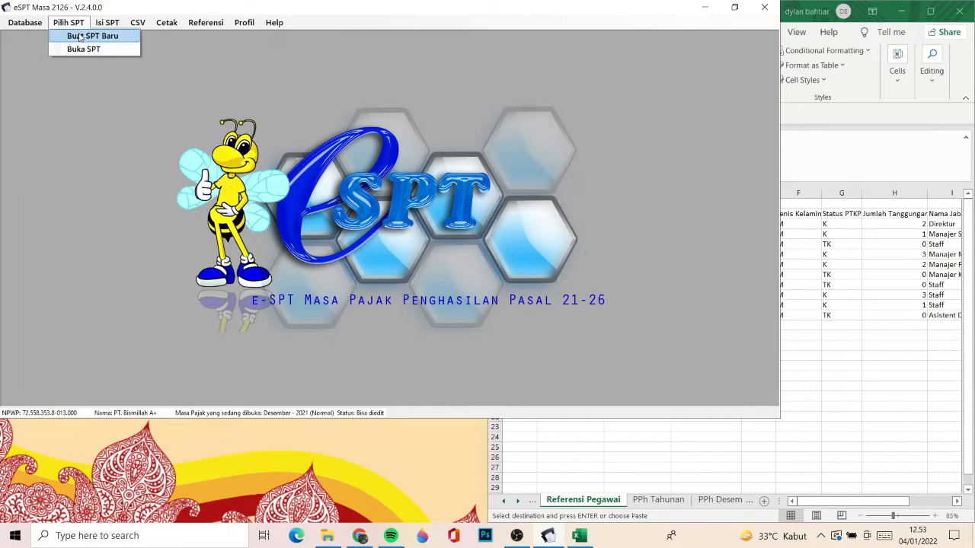
mouse_move(106, 26)
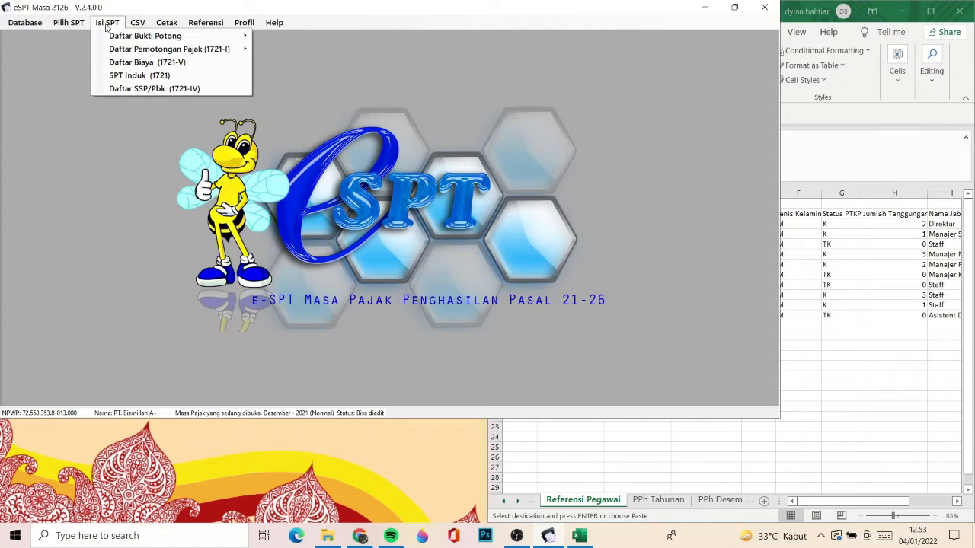
mouse_move(151, 36)
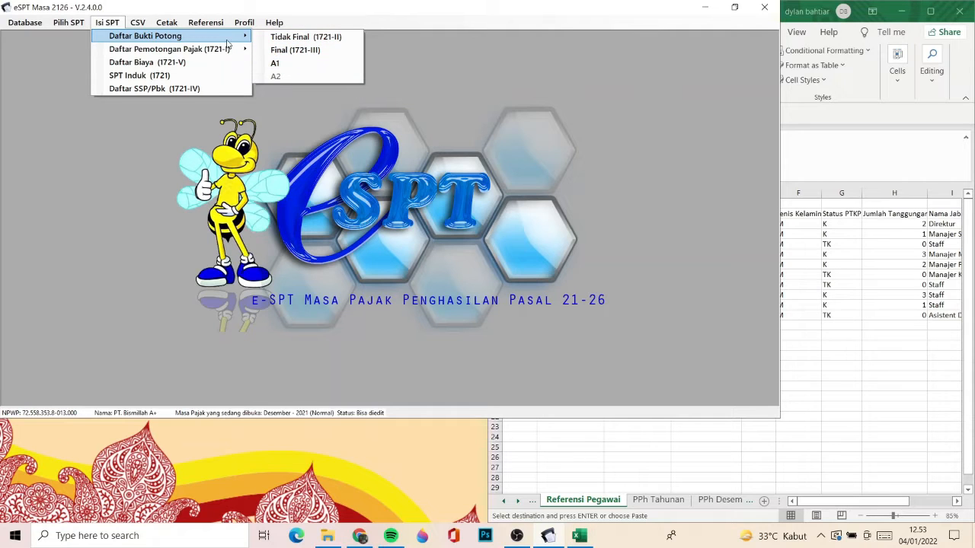
mouse_move(229, 52)
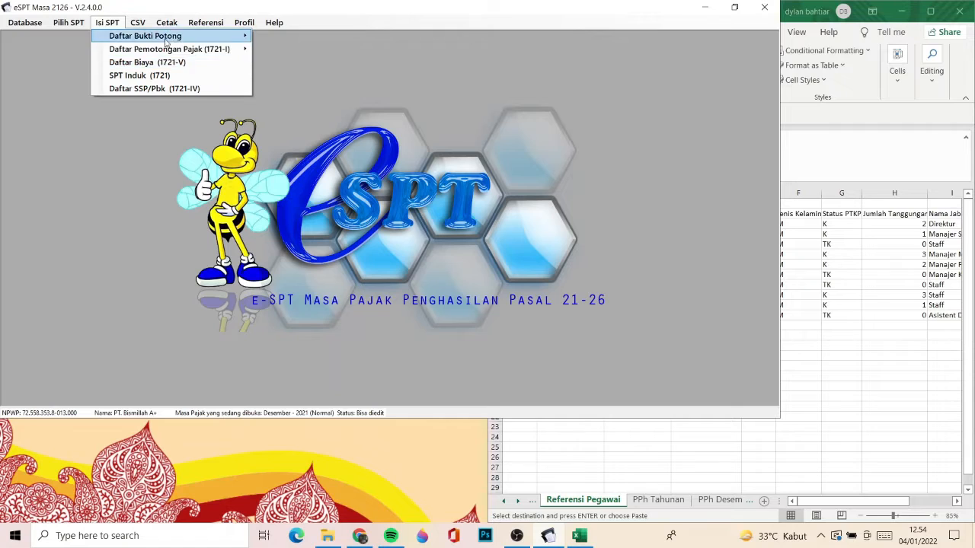
click(140, 22)
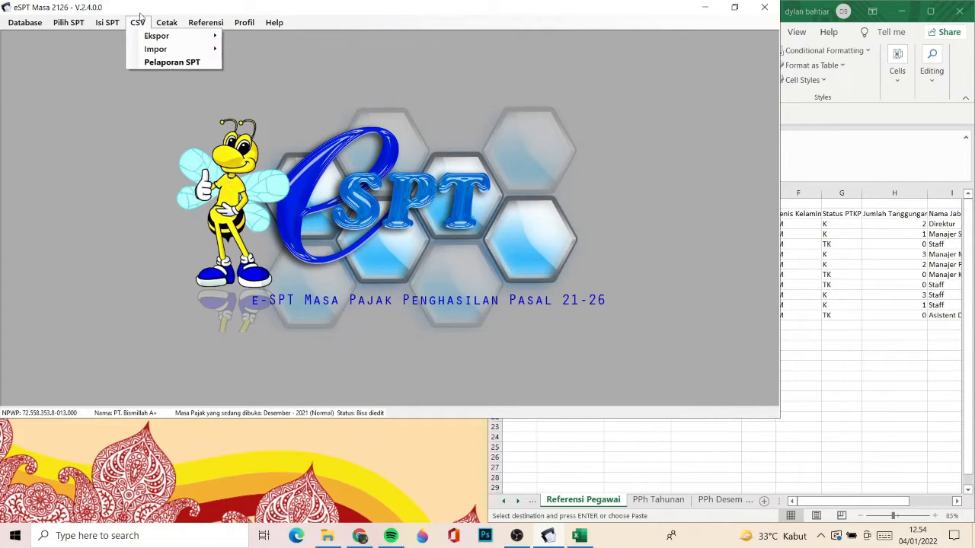
mouse_move(147, 37)
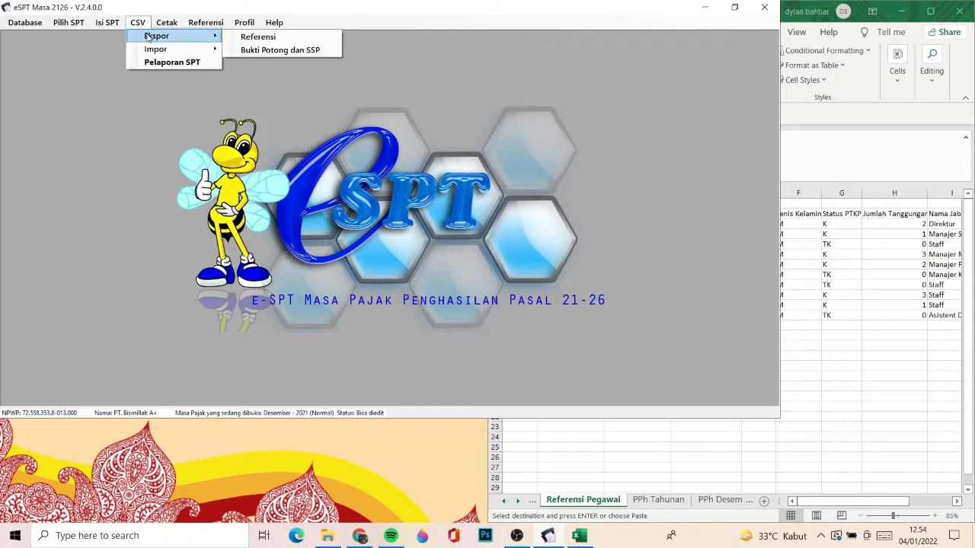
mouse_move(196, 49)
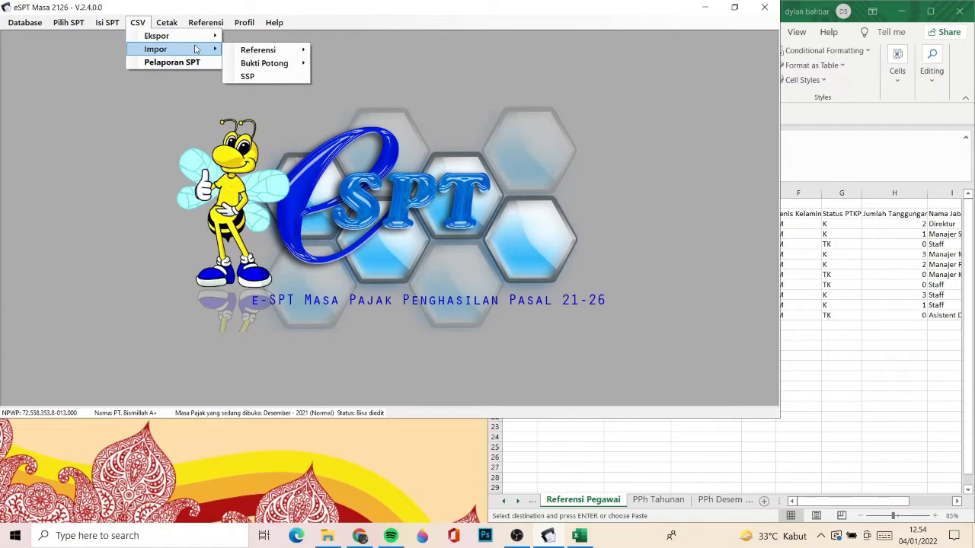
mouse_move(169, 23)
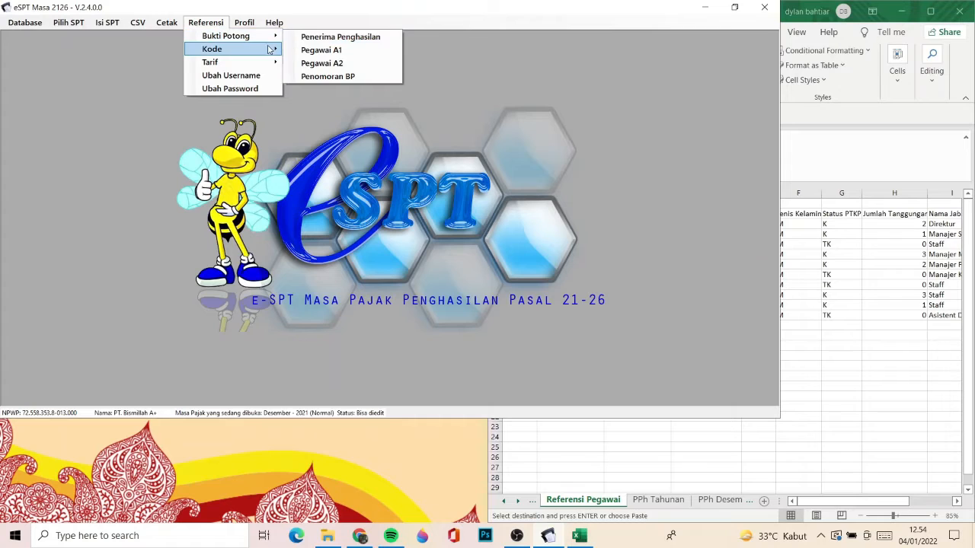
mouse_move(269, 50)
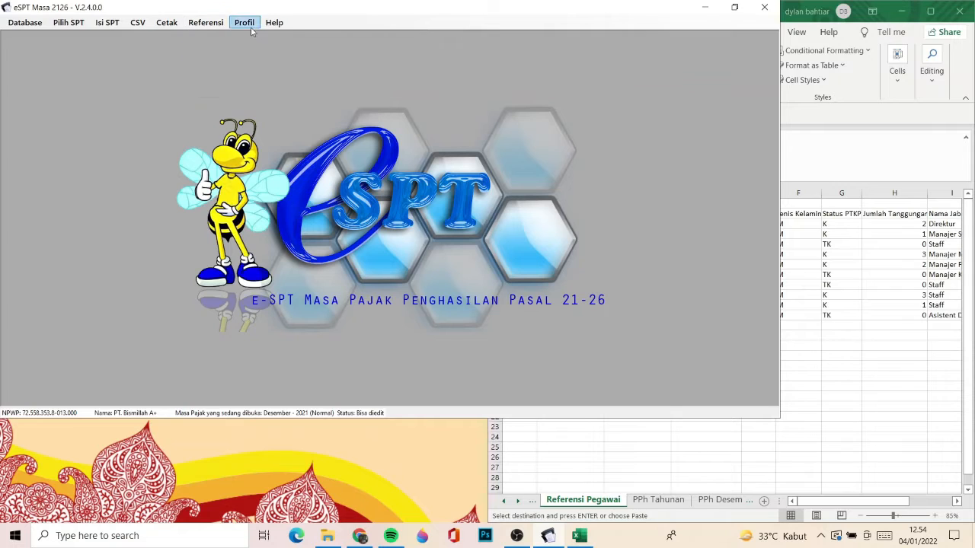
click(222, 28)
click(213, 27)
mouse_move(221, 50)
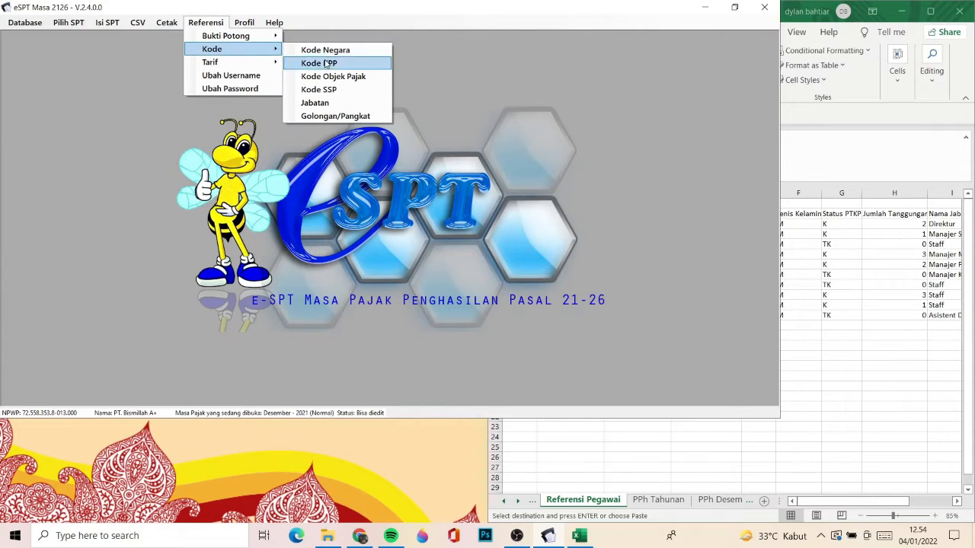
- Review the fields of the taxpayer profile form and close it without changing anything
click(236, 7)
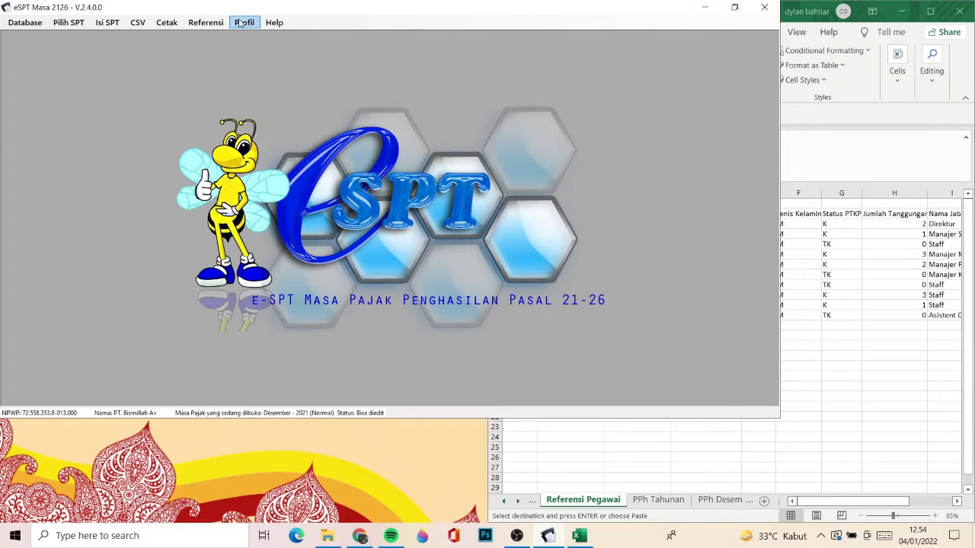
click(240, 24)
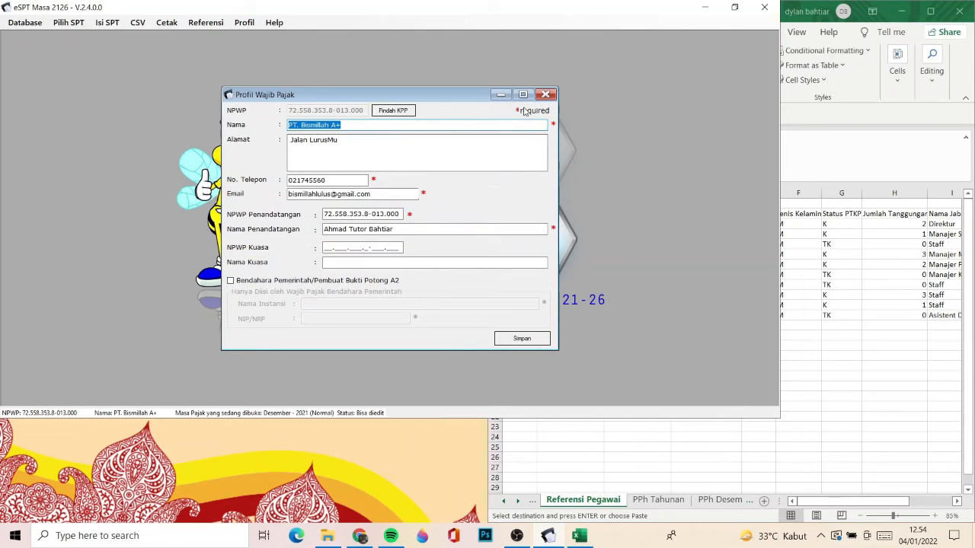
click(546, 96)
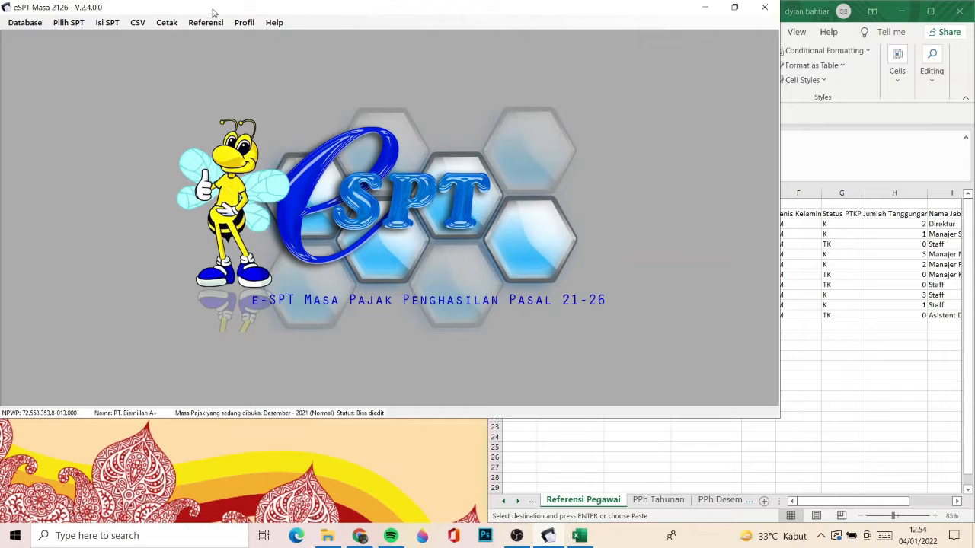
click(179, 21)
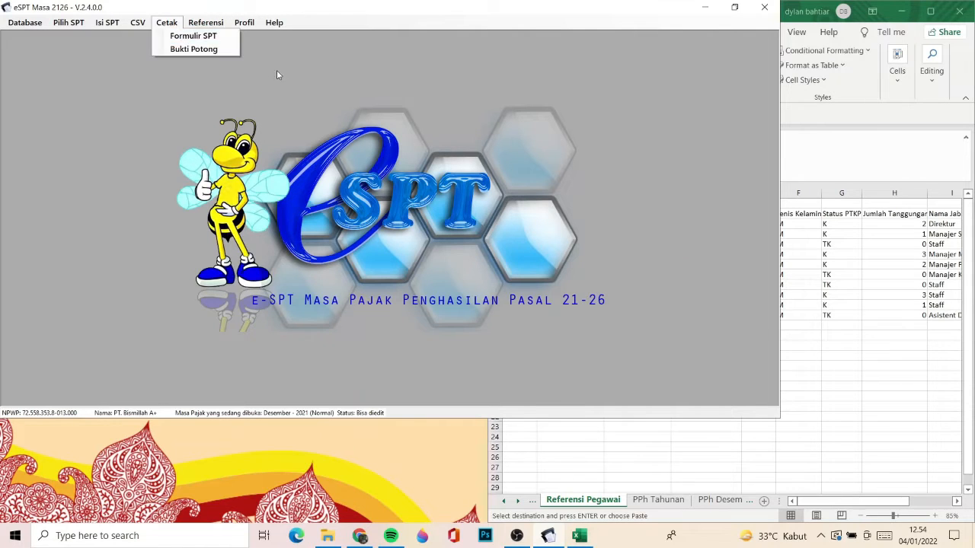
click(218, 5)
click(205, 22)
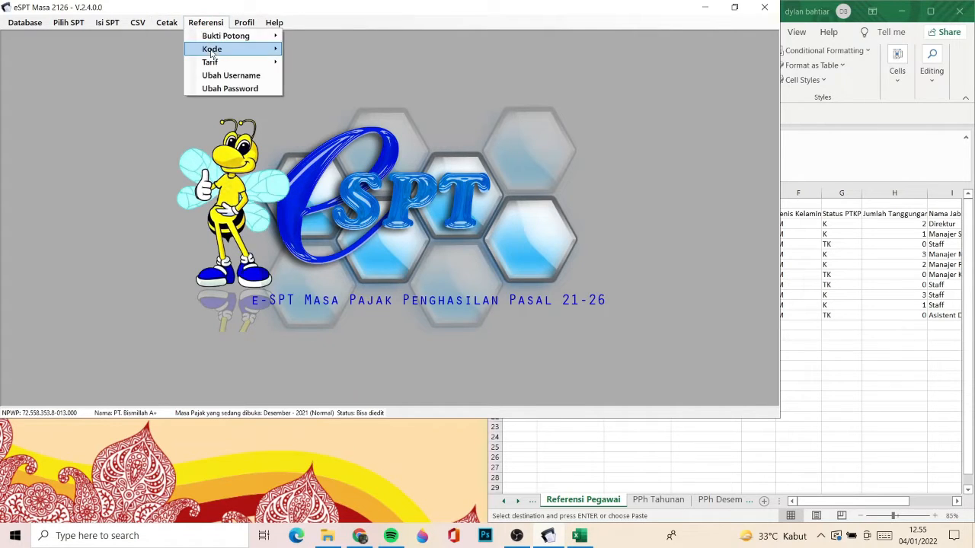
click(394, 22)
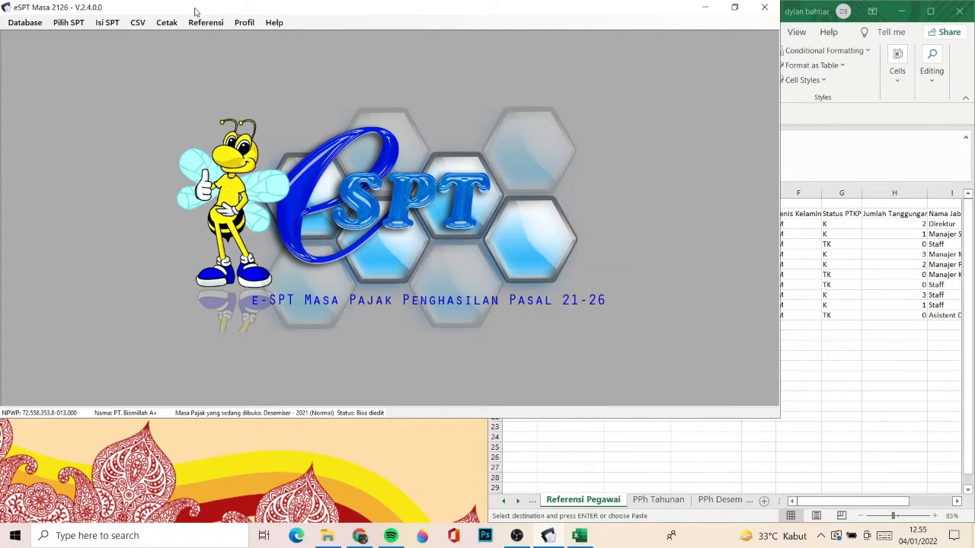
- View the CSV import form for Pegawai A1 references and close it without loading a file
click(138, 23)
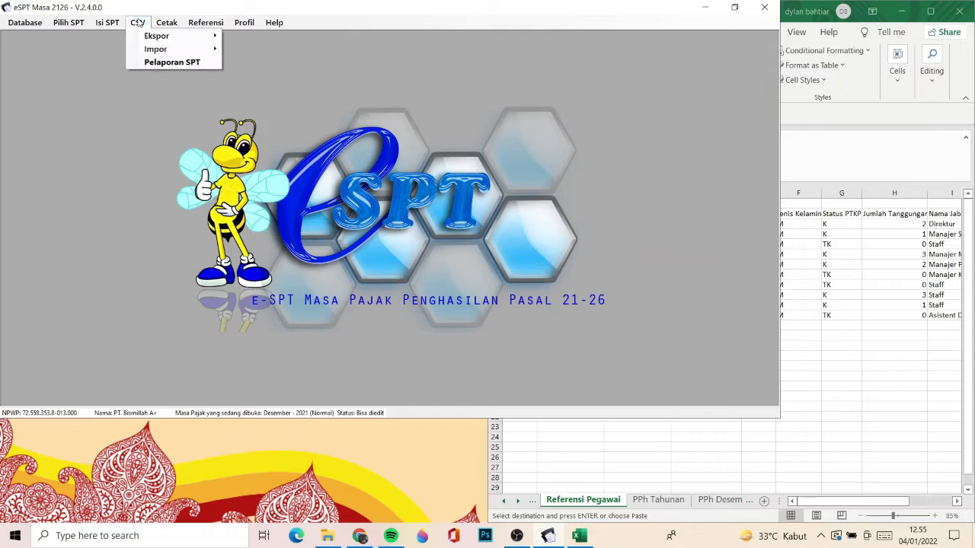
mouse_move(155, 38)
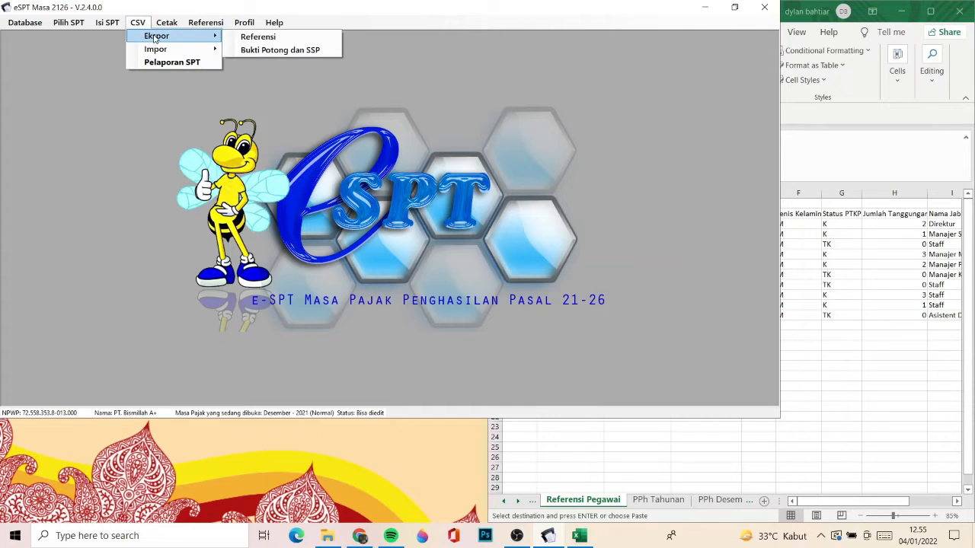
mouse_move(250, 50)
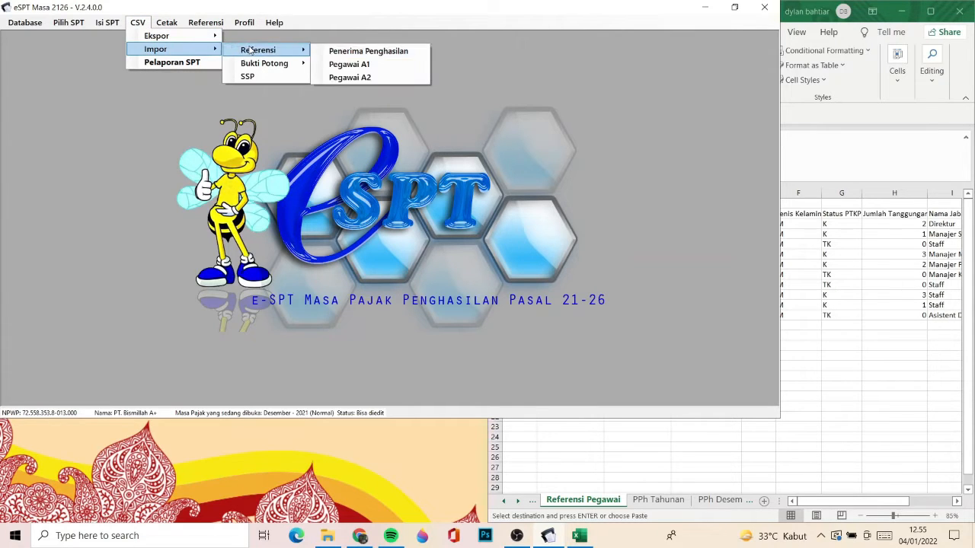
click(347, 62)
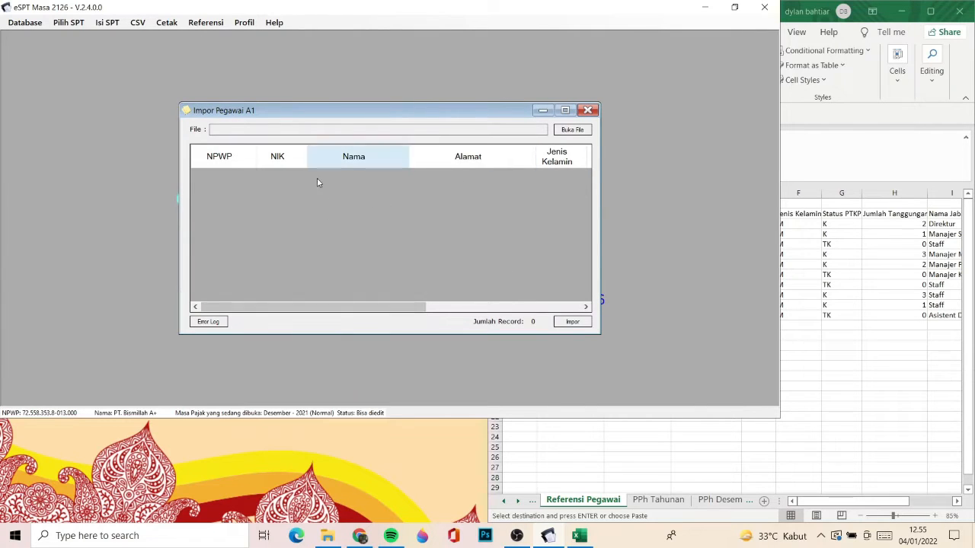
click(588, 110)
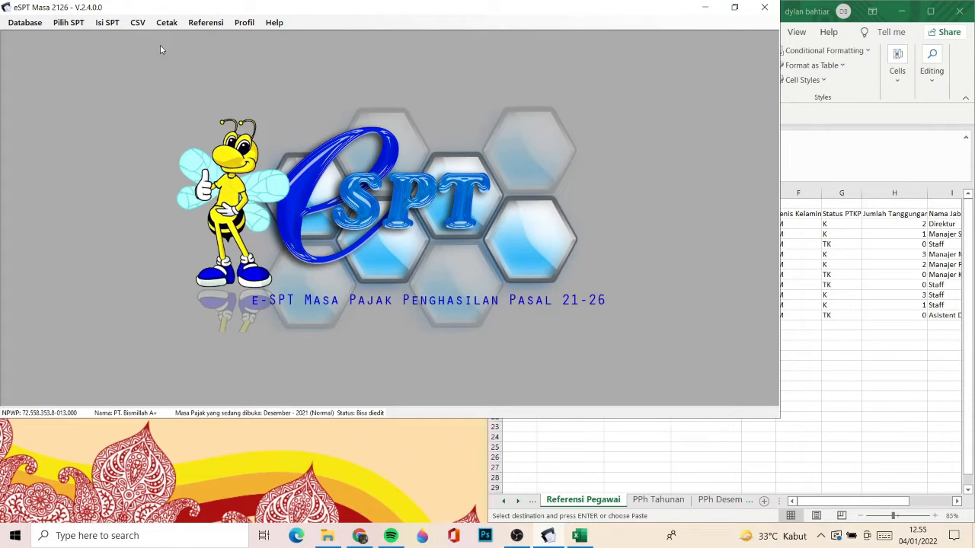
- Open the Daftar Pegawai A1 reference list, view its blank new-employee entry form, and close it without saving
click(199, 25)
mouse_move(227, 40)
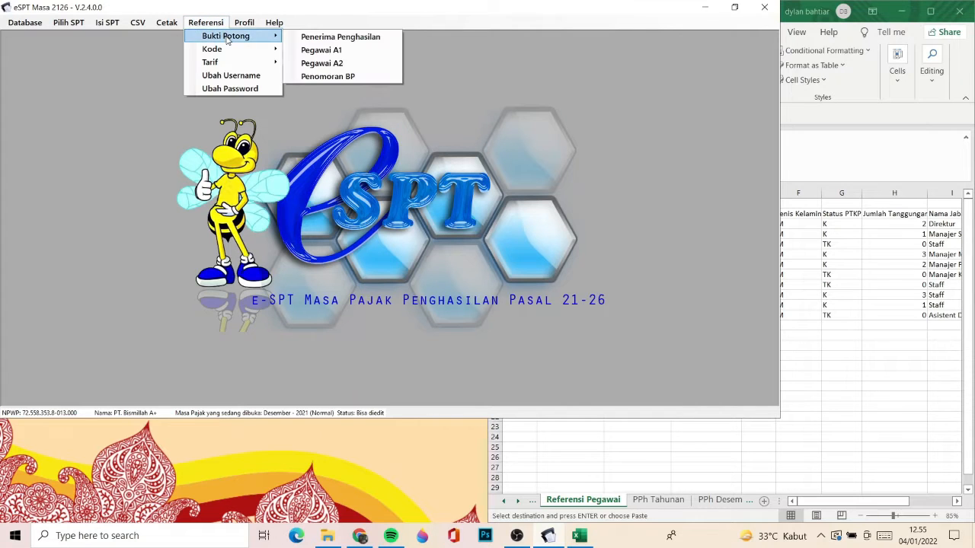
click(335, 50)
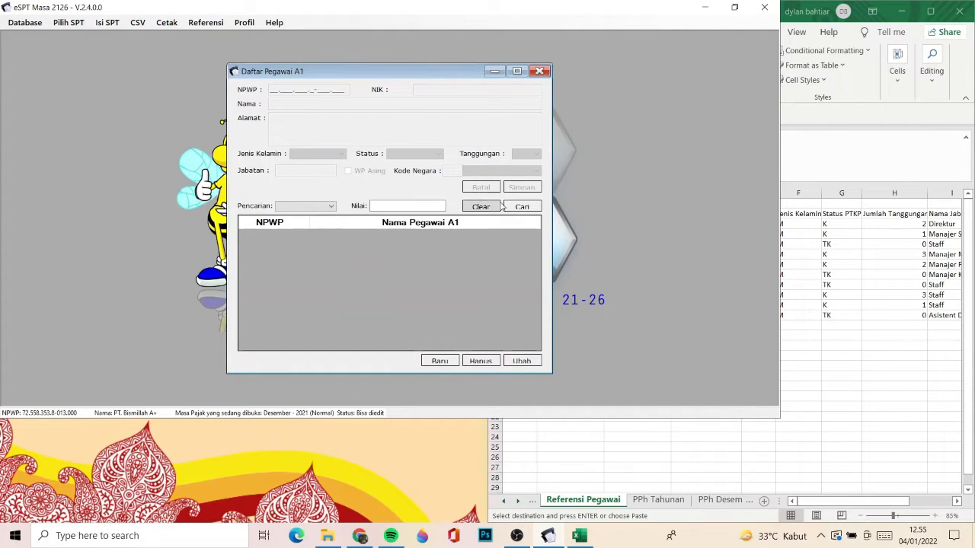
click(431, 361)
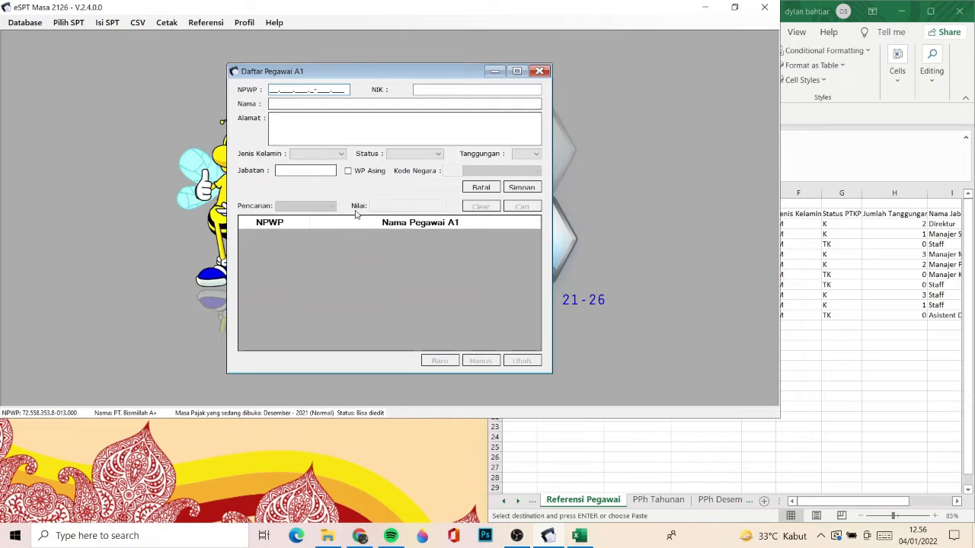
click(538, 73)
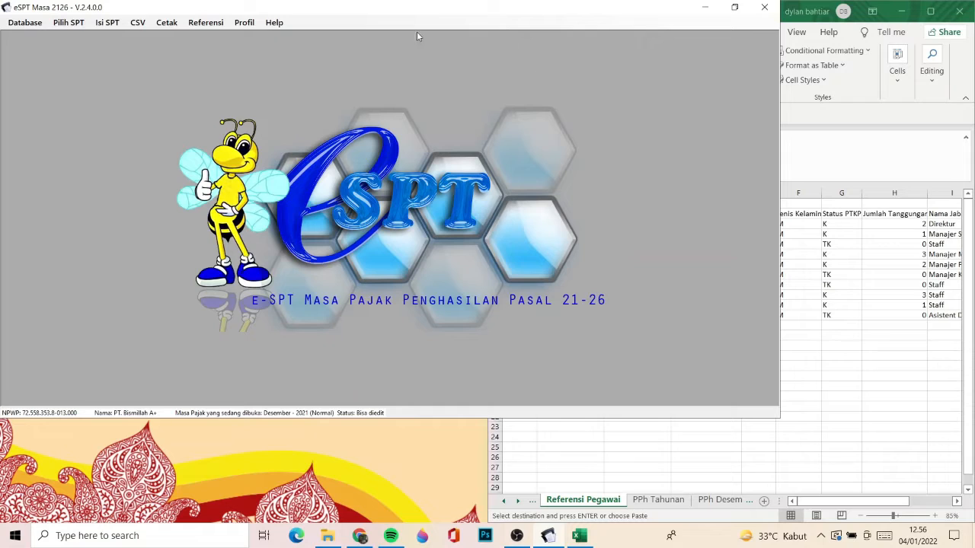
- Browse drive C: to the contoh csv folder of the e-SPT Masa 21-26 2014 documentation and view its sample CSV files
click(137, 23)
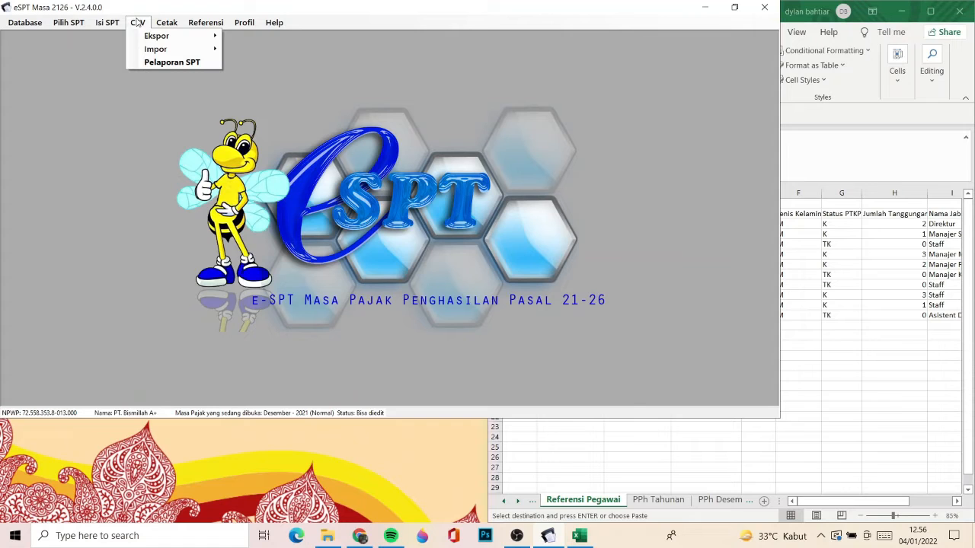
click(328, 535)
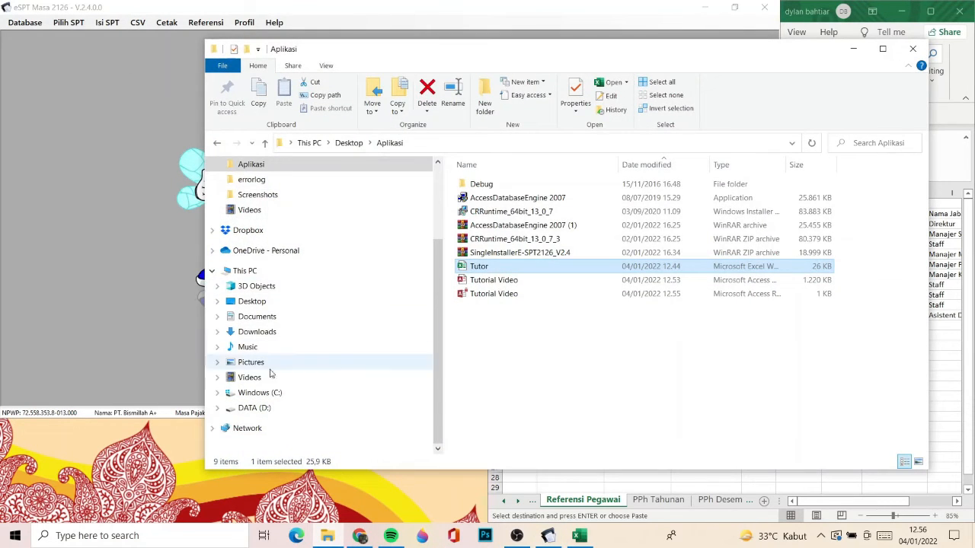
click(253, 394)
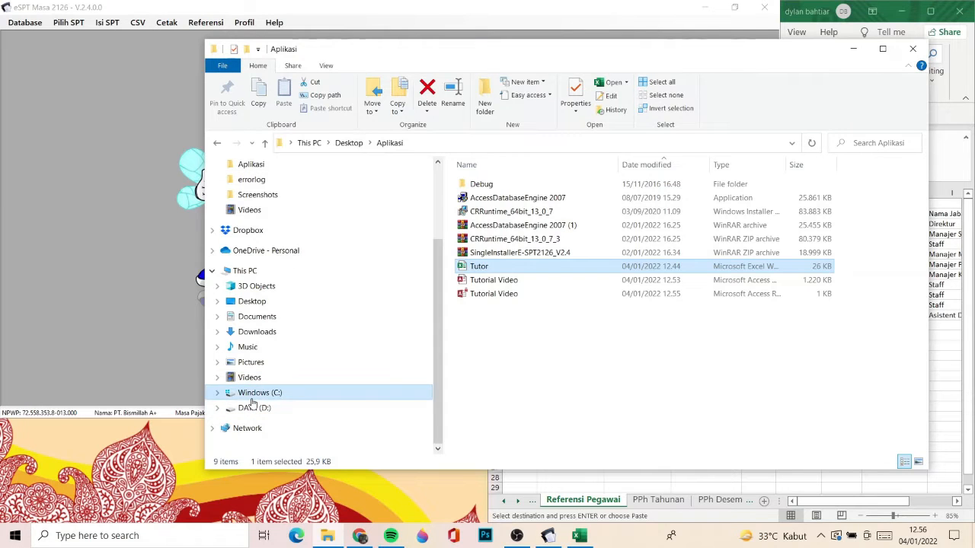
double_click(549, 280)
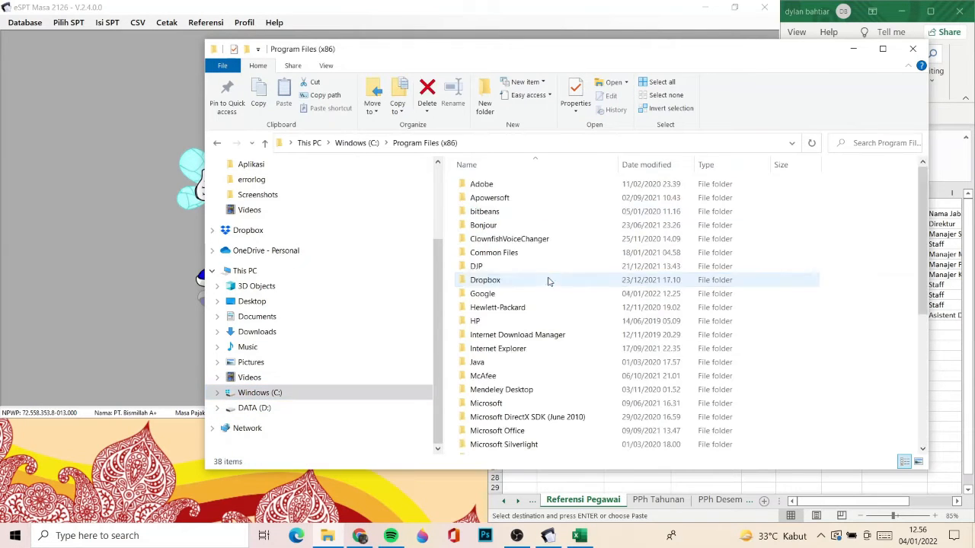
double_click(489, 265)
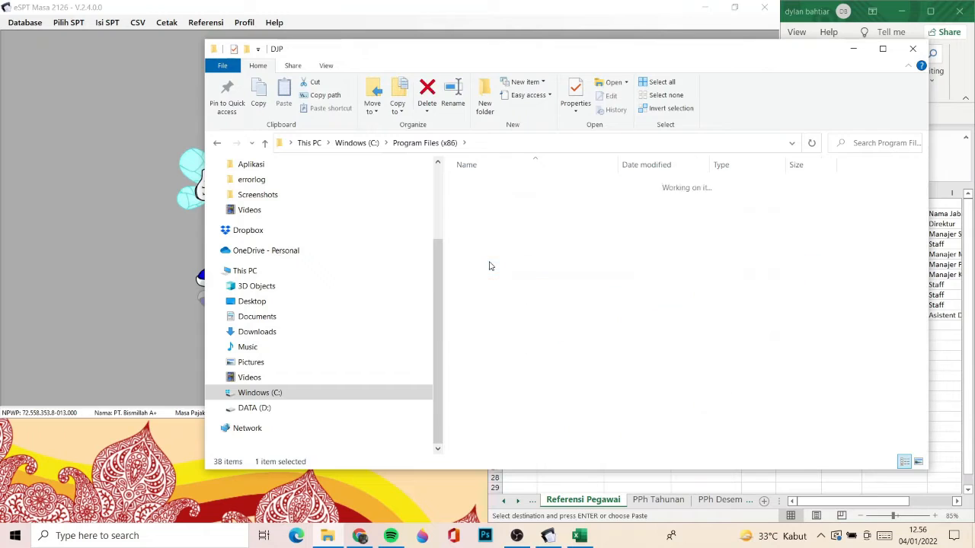
double_click(506, 188)
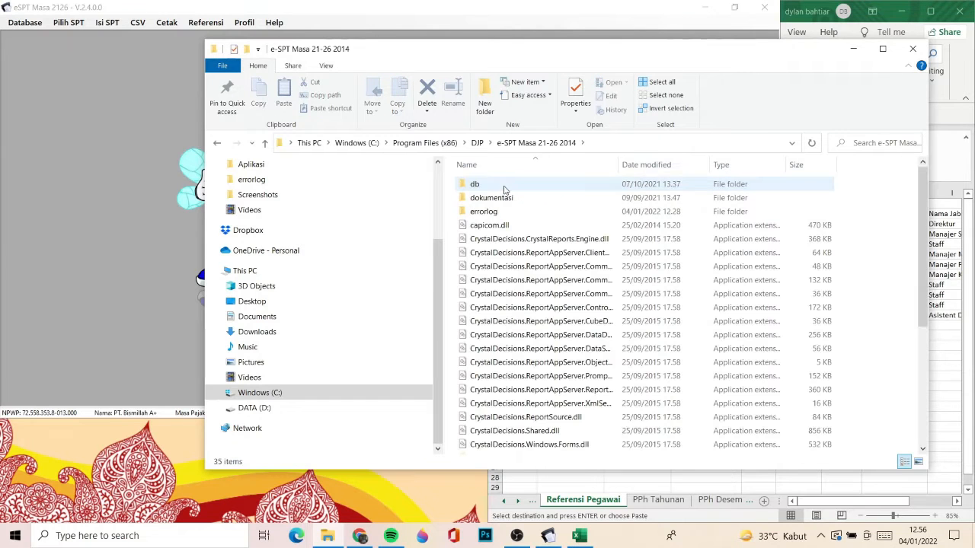
double_click(497, 202)
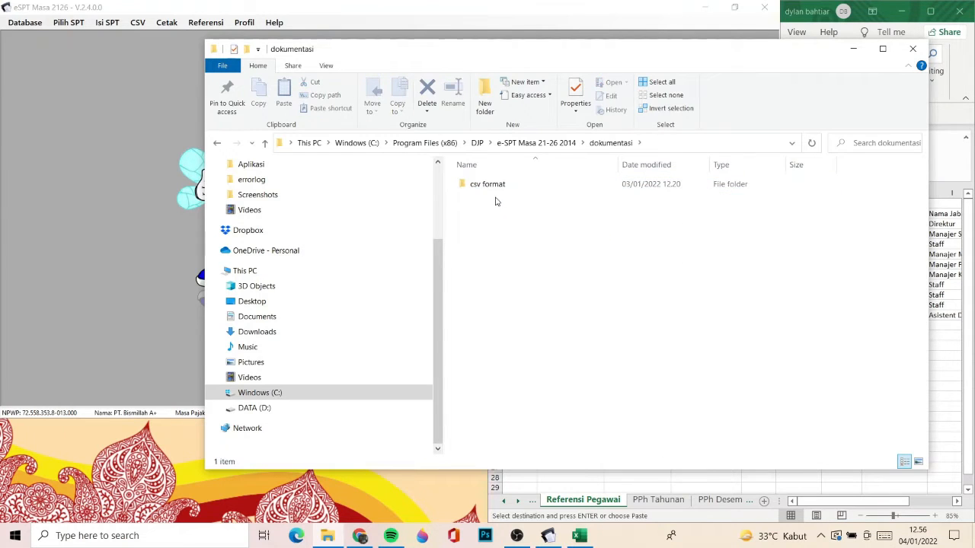
double_click(492, 187)
double_click(490, 187)
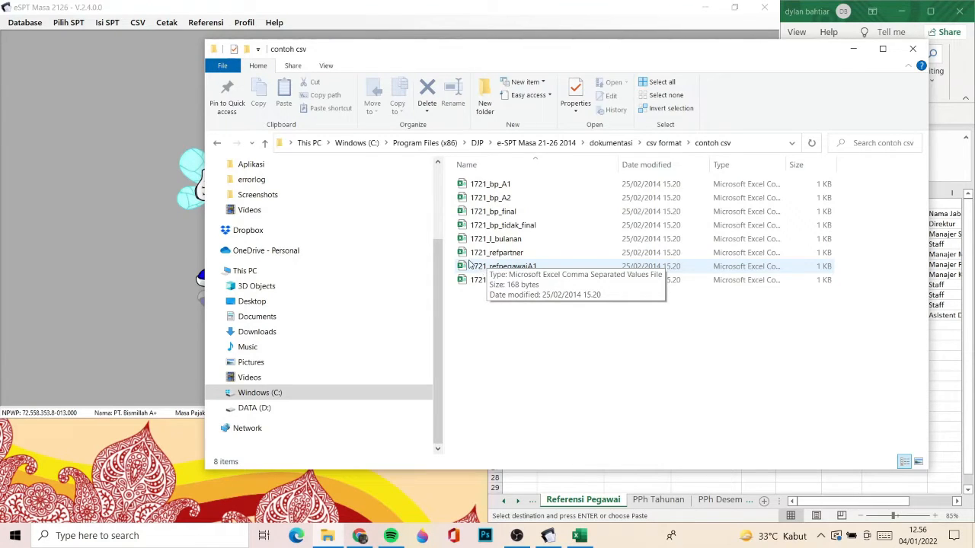
- Export the Pegawai A1 references from e-SPT as the CSV file 1721_refpegawaiA1 in the Aplikasi folder and close the export form
click(99, 172)
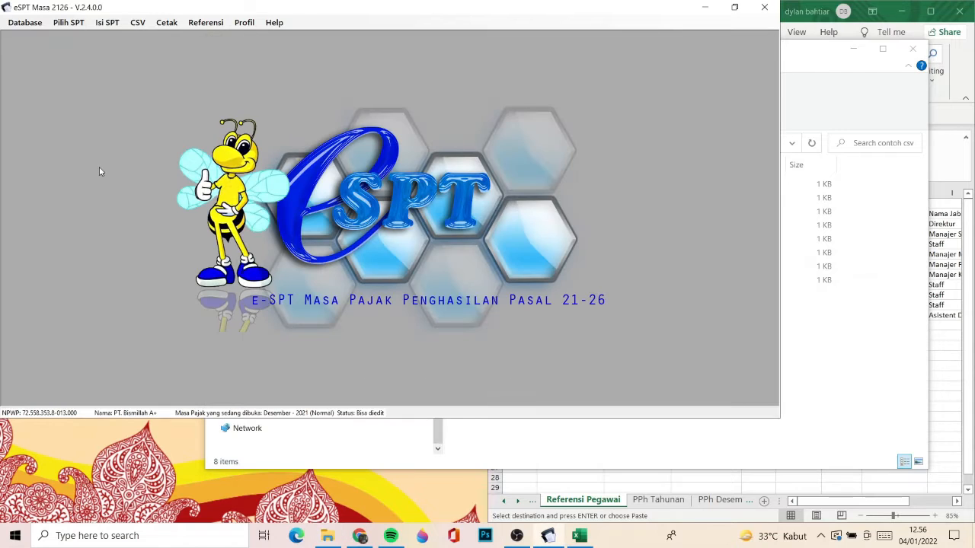
click(139, 26)
mouse_move(160, 39)
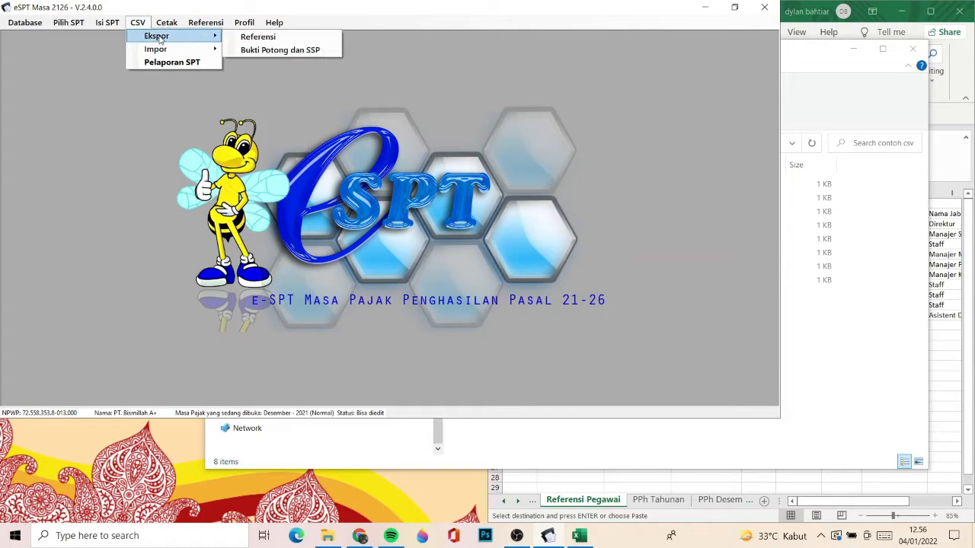
click(259, 36)
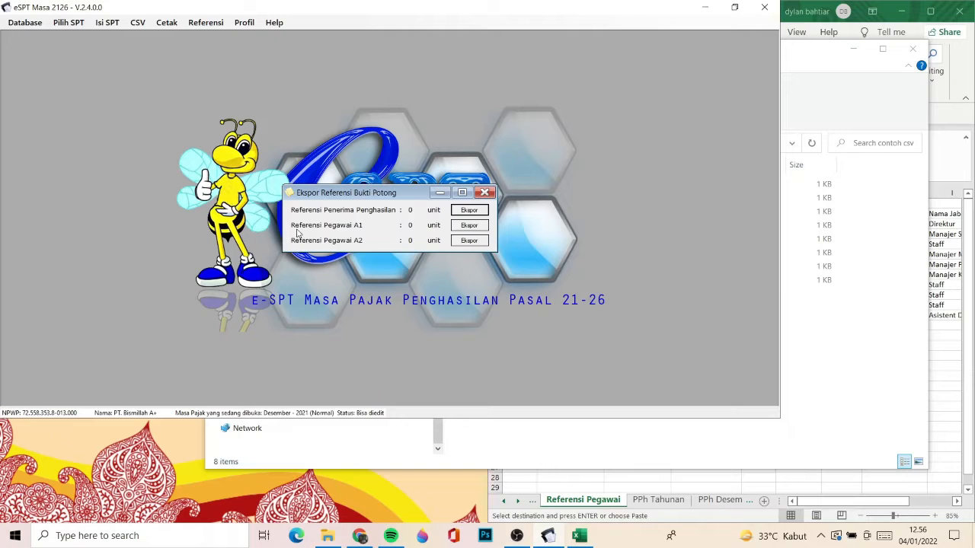
click(469, 226)
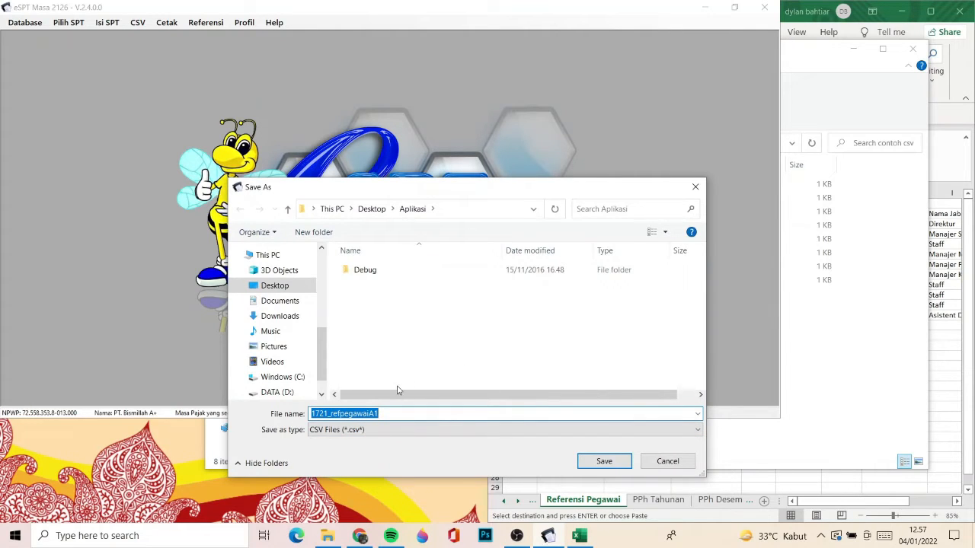
click(796, 348)
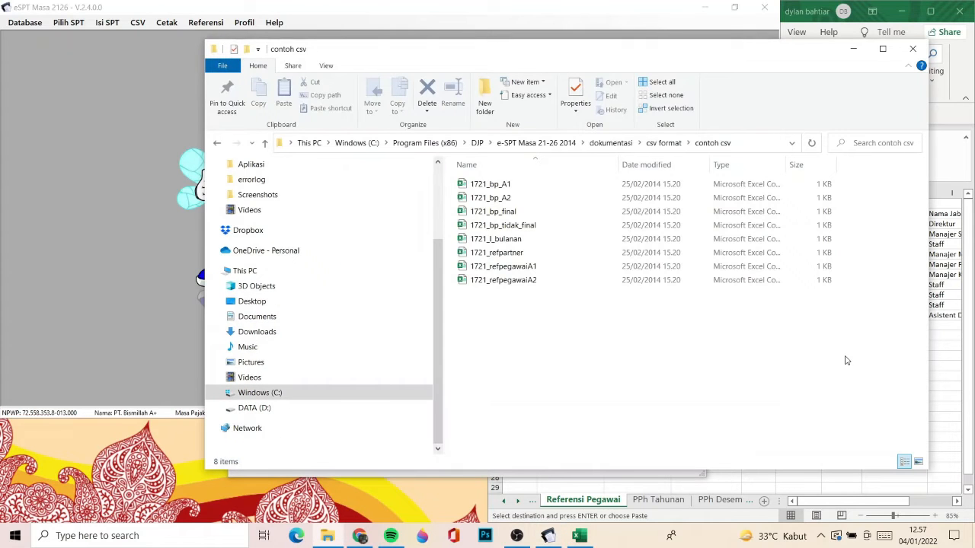
click(509, 266)
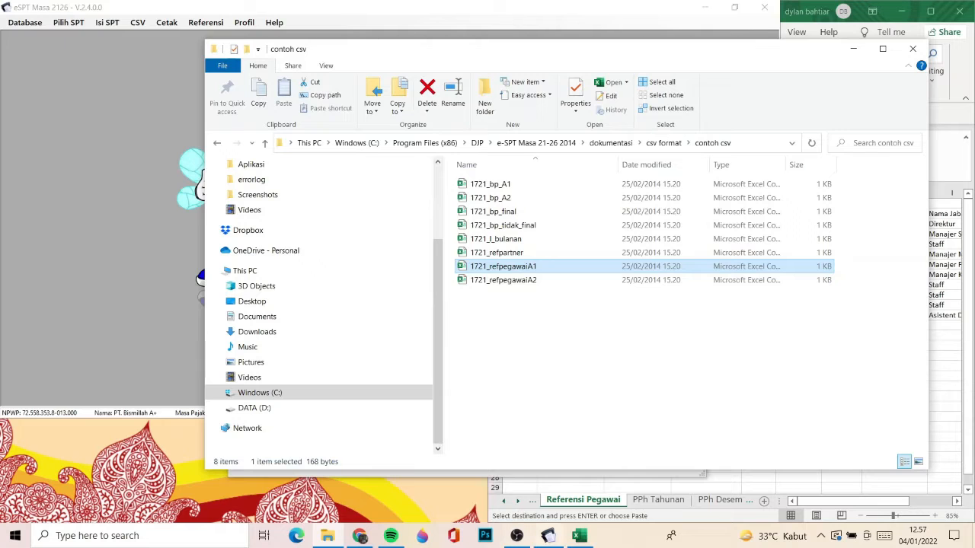
click(332, 537)
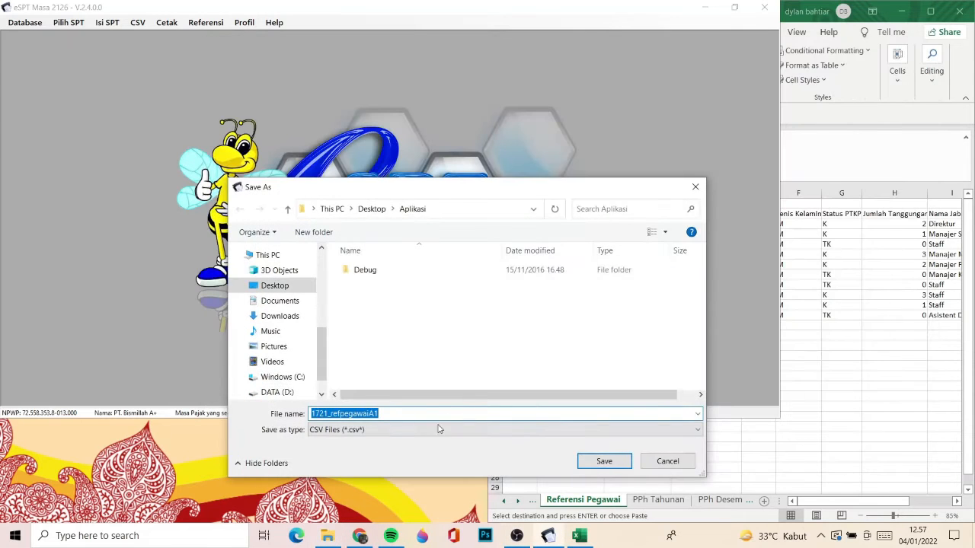
click(585, 467)
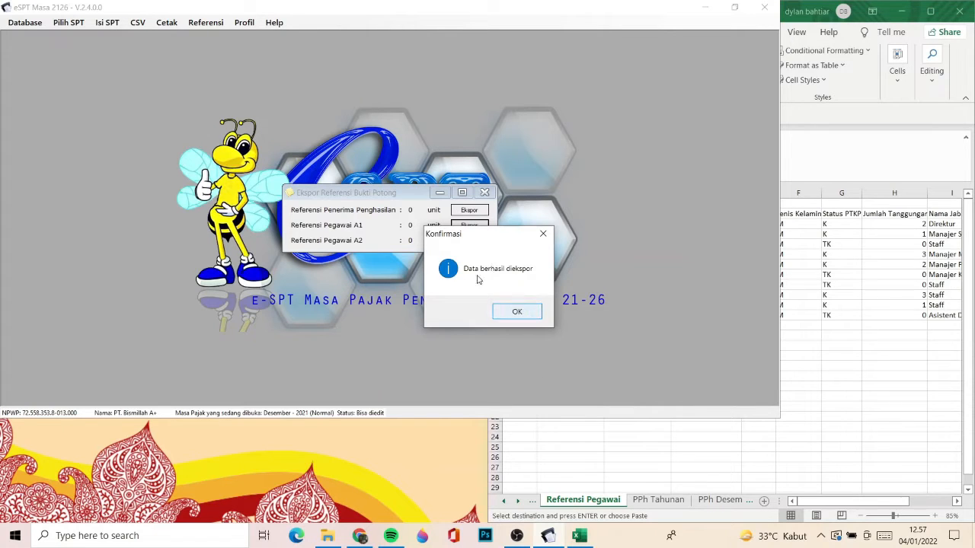
click(517, 313)
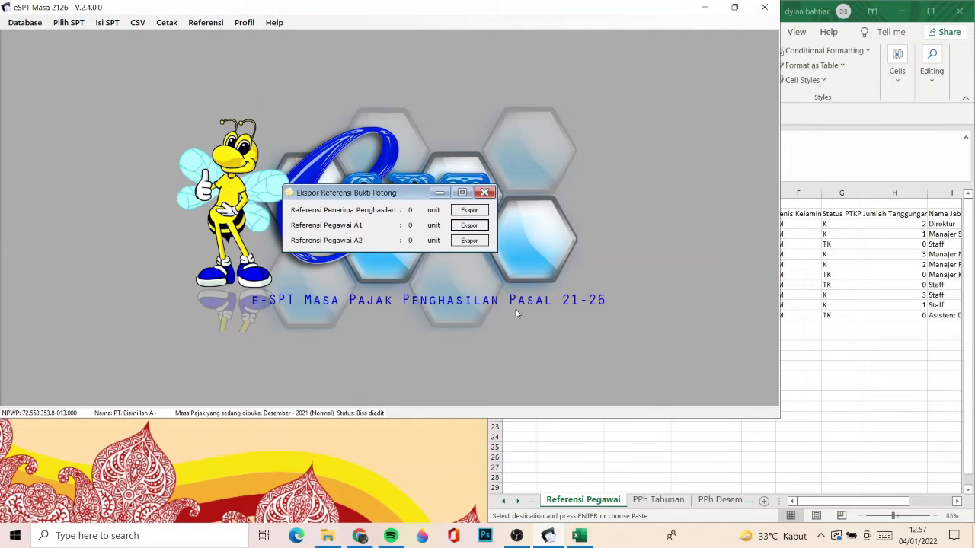
click(485, 192)
- Check the Aplikasi folder for the exported CSV with the newest files listed first, and minimize the file window
click(326, 535)
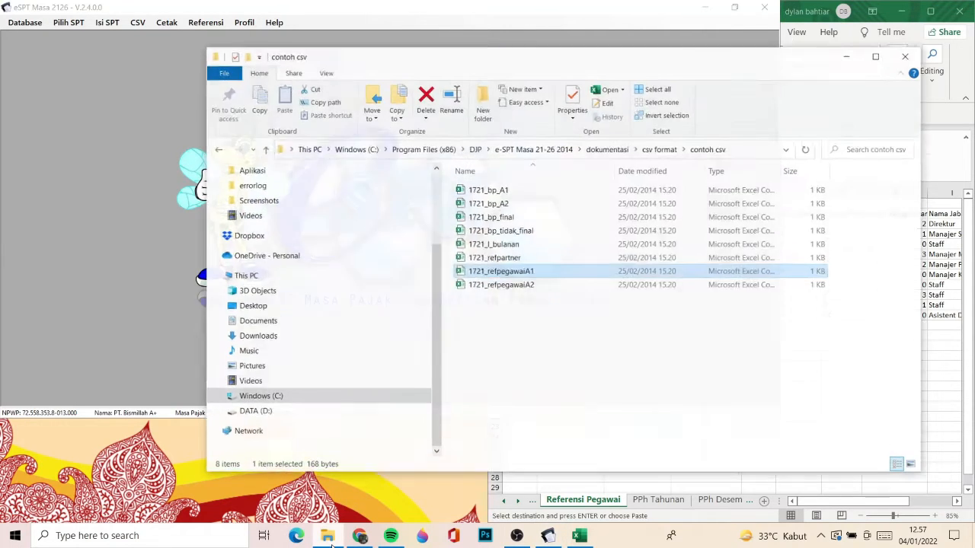
scroll(276, 239, up, 3)
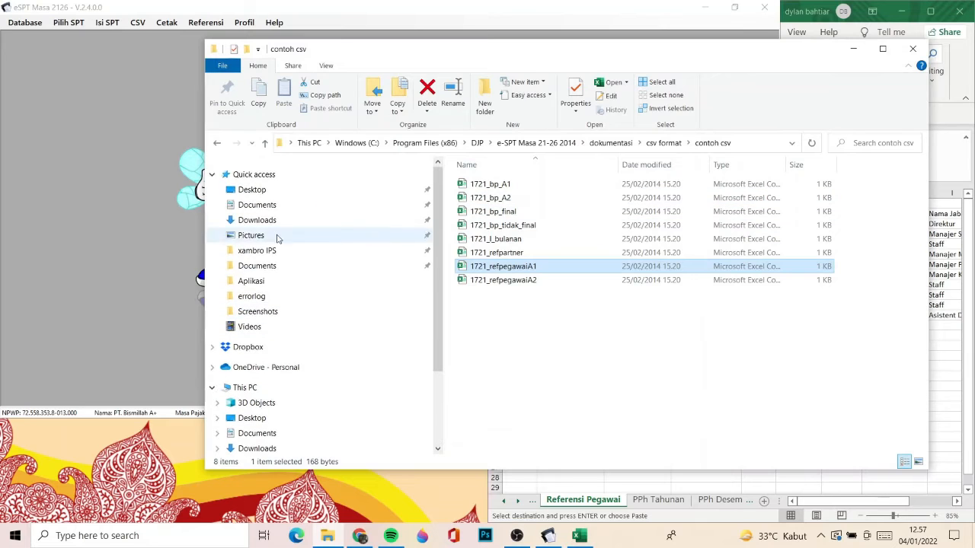
click(256, 281)
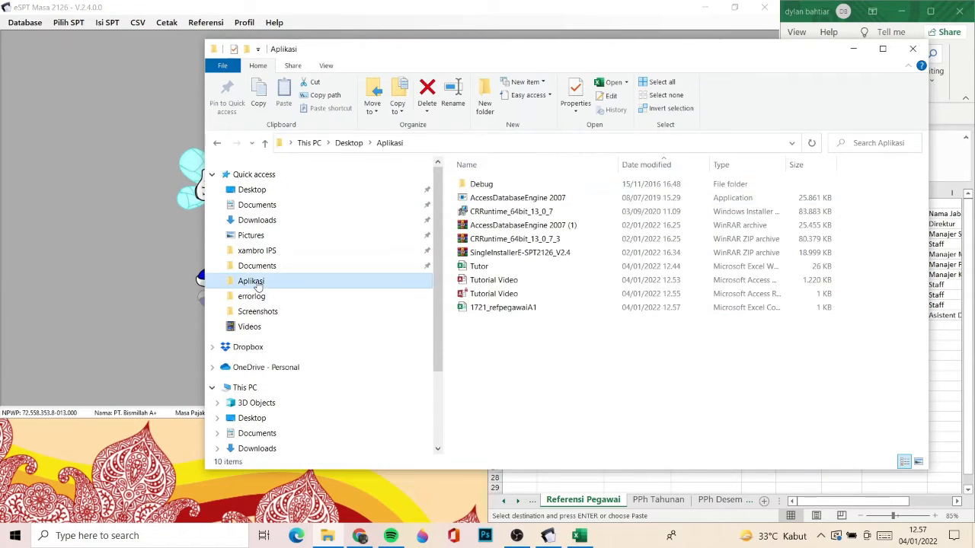
click(629, 164)
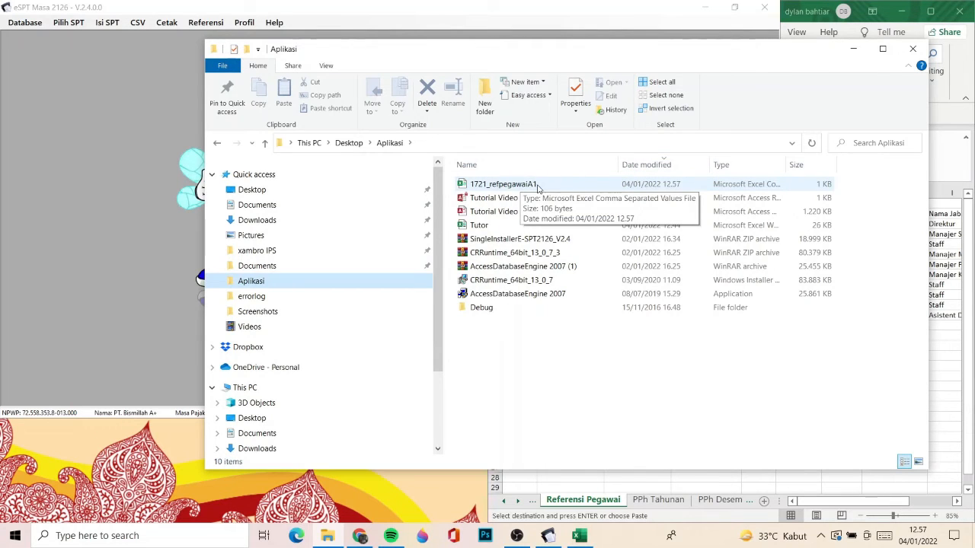
click(857, 52)
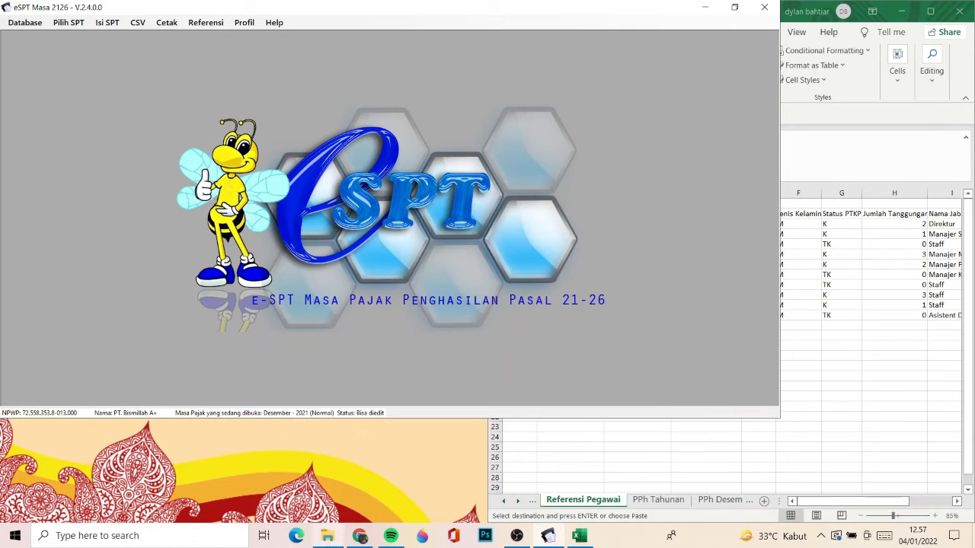
- Return to the contoh csv folder and view the file operations for the sample 1721_refpegawaiA1, leaving its name unchanged
click(330, 543)
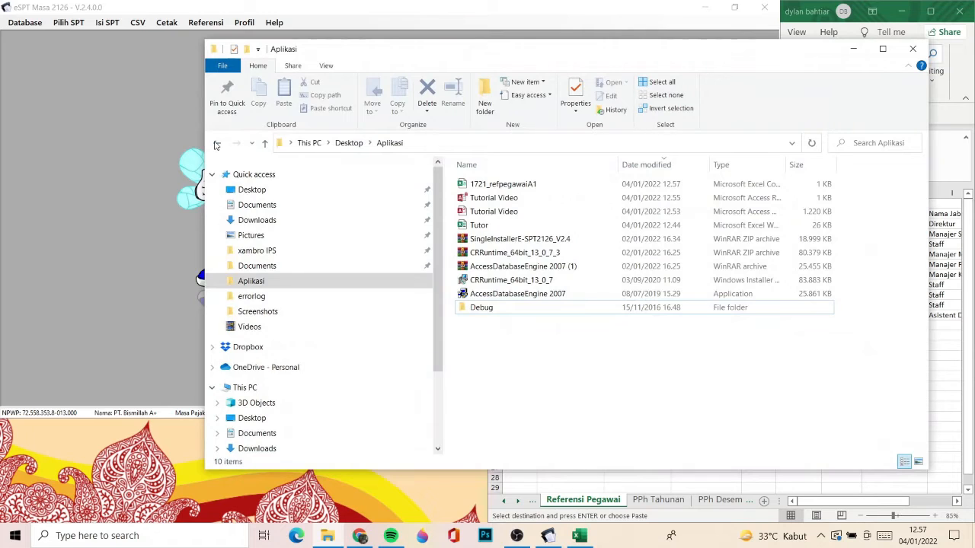
click(216, 145)
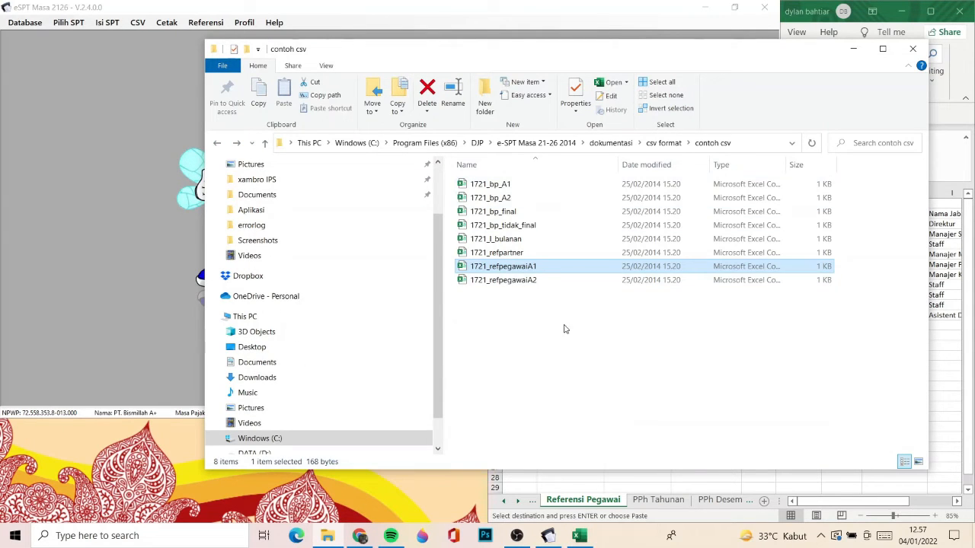
right_click(519, 271)
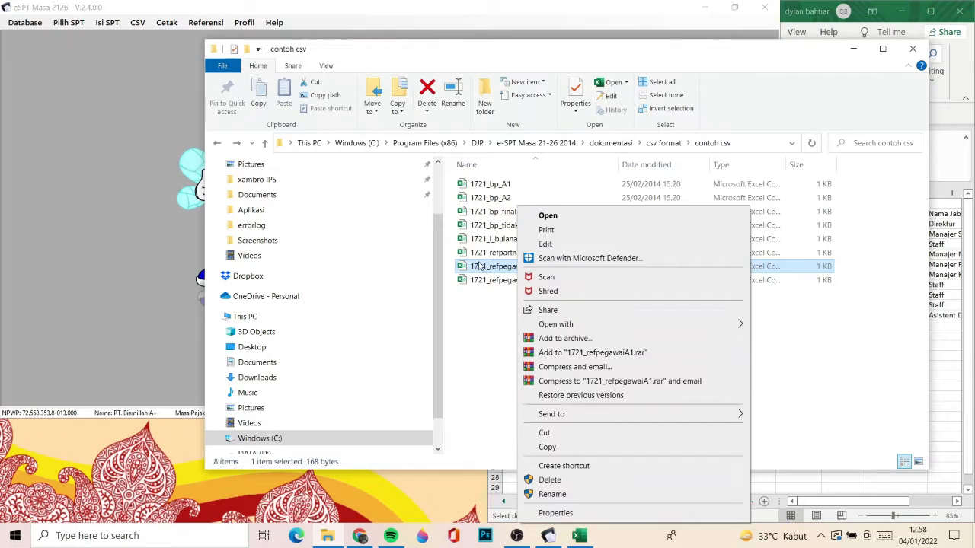
click(481, 265)
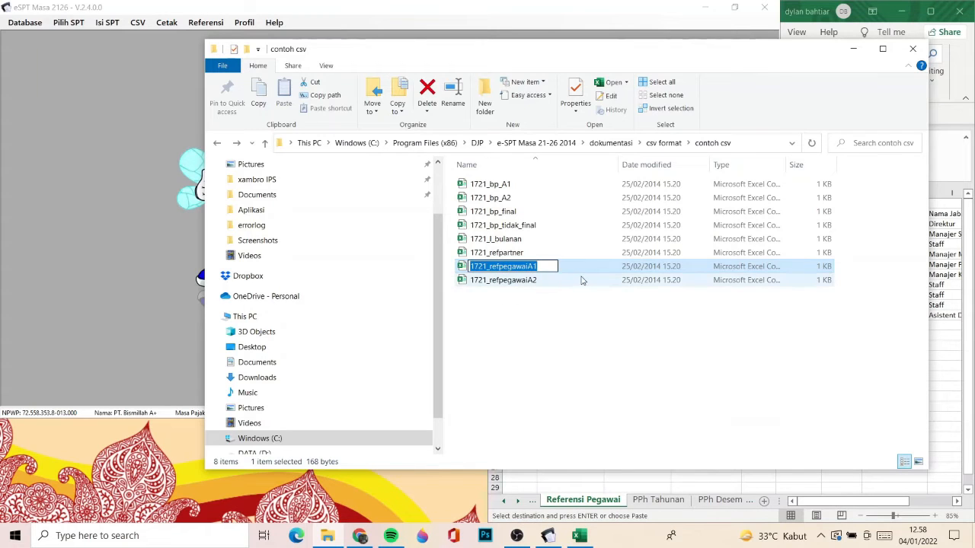
key(Escape)
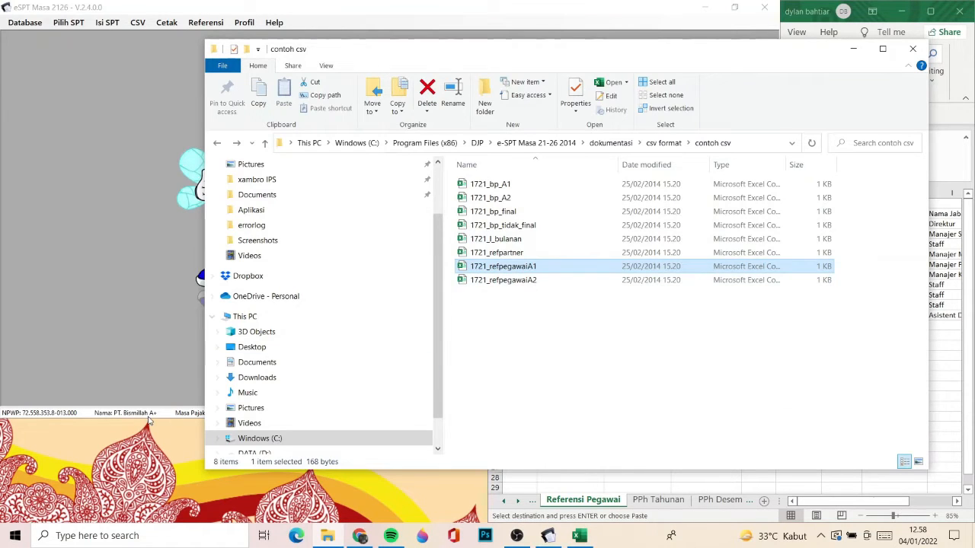
- Open the exported 1721_refpegawaiA1 CSV file from the Aplikasi folder in Excel
click(258, 216)
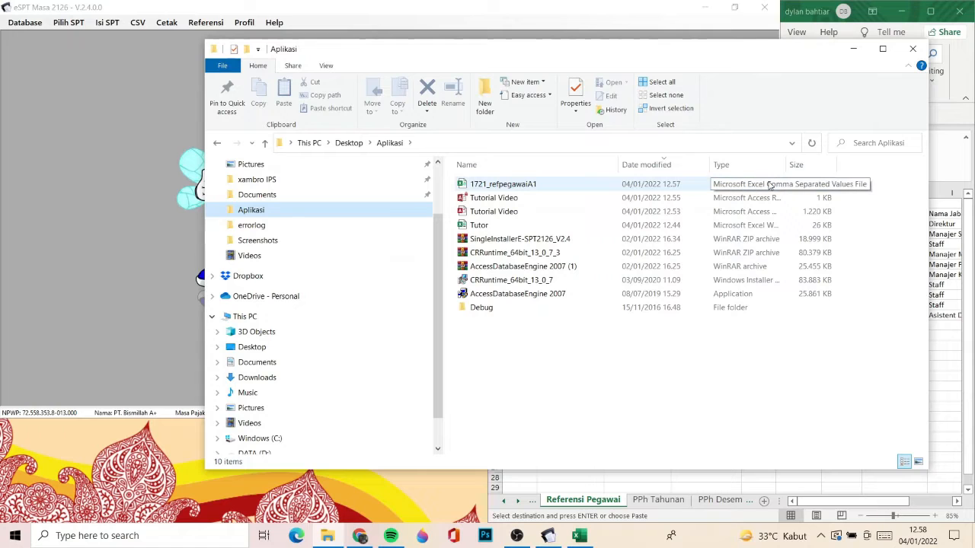
click(616, 180)
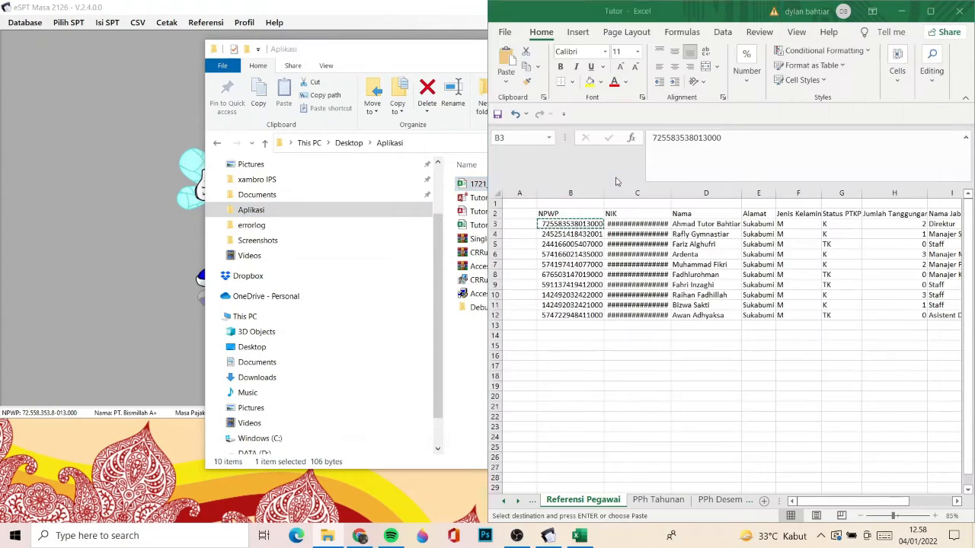
key(alt+Tab)
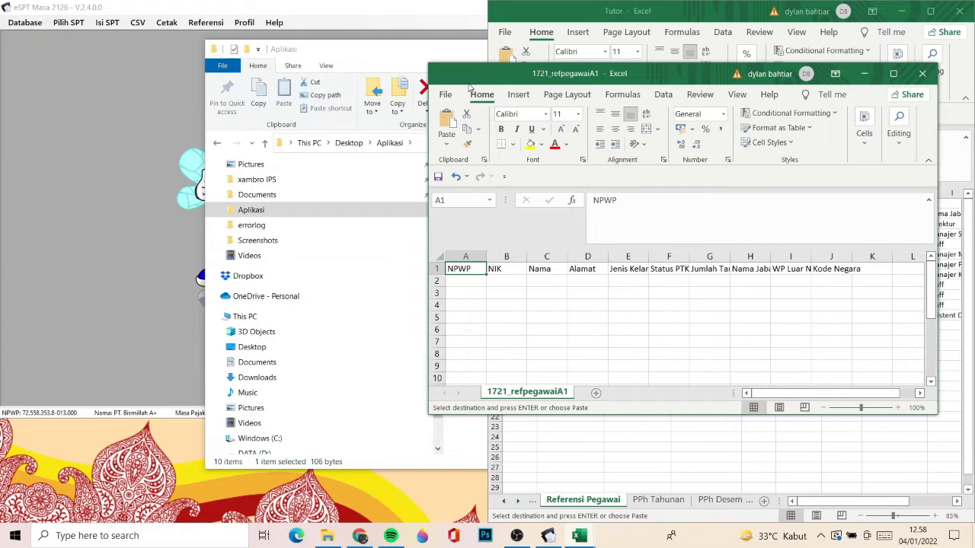
- Save the exported 1721_refpegawaiA1 CSV in the Aplikasi folder as an Excel Workbook with the same name
click(446, 95)
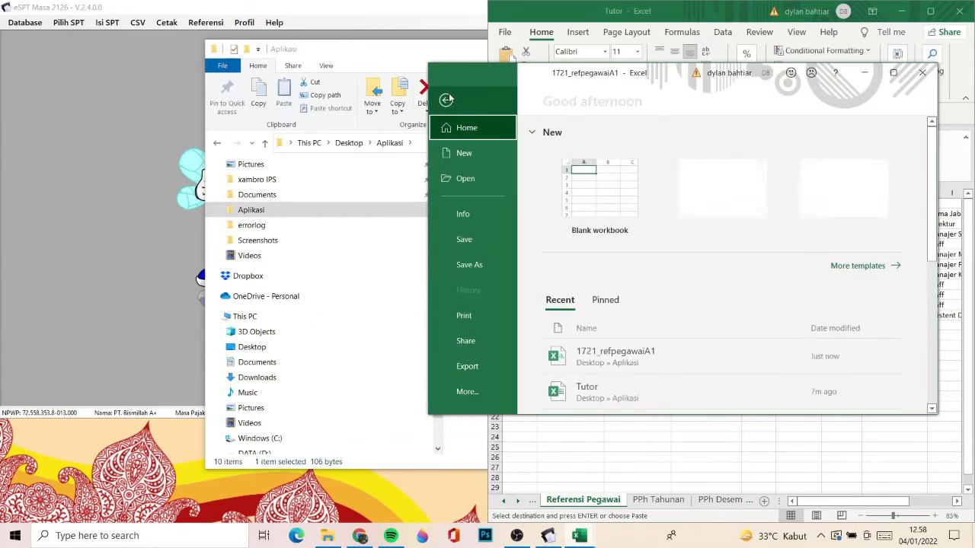
click(459, 271)
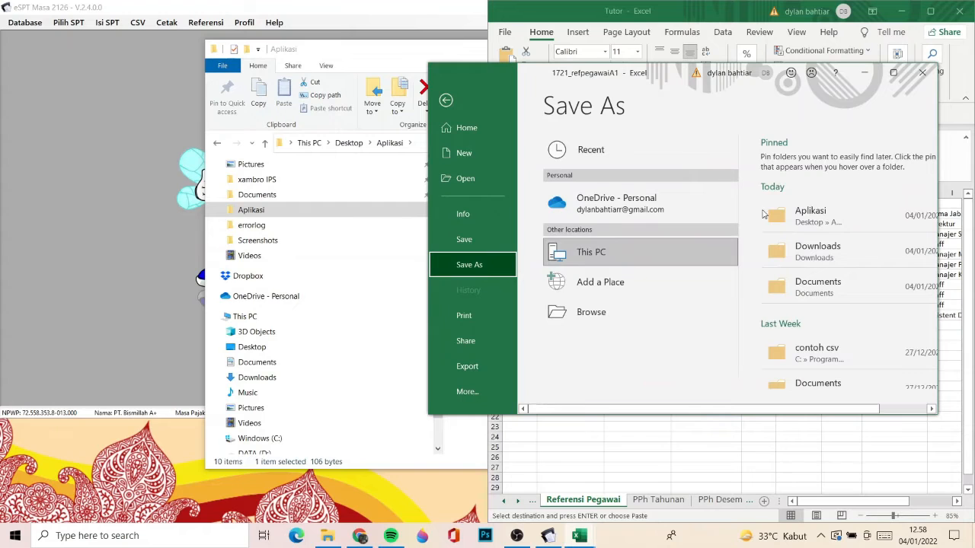
click(789, 217)
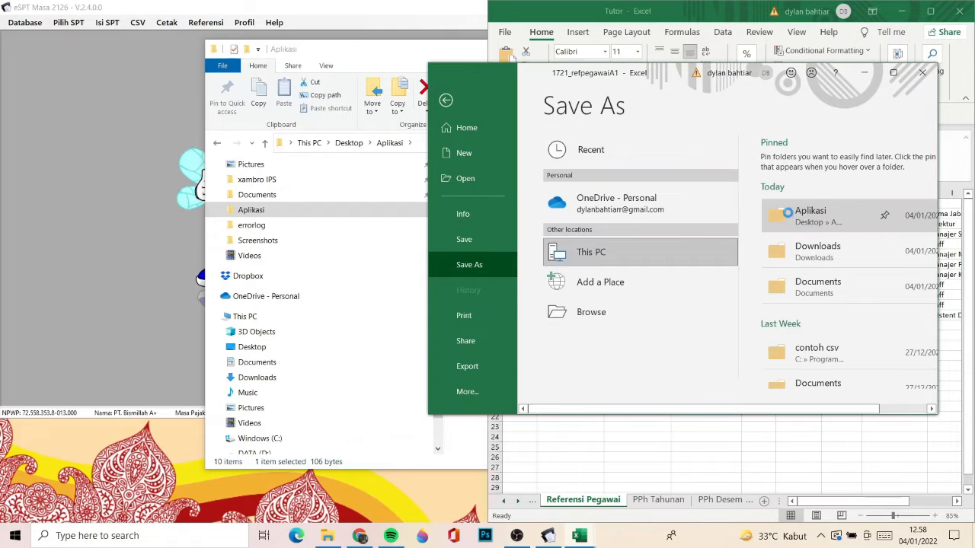
click(588, 293)
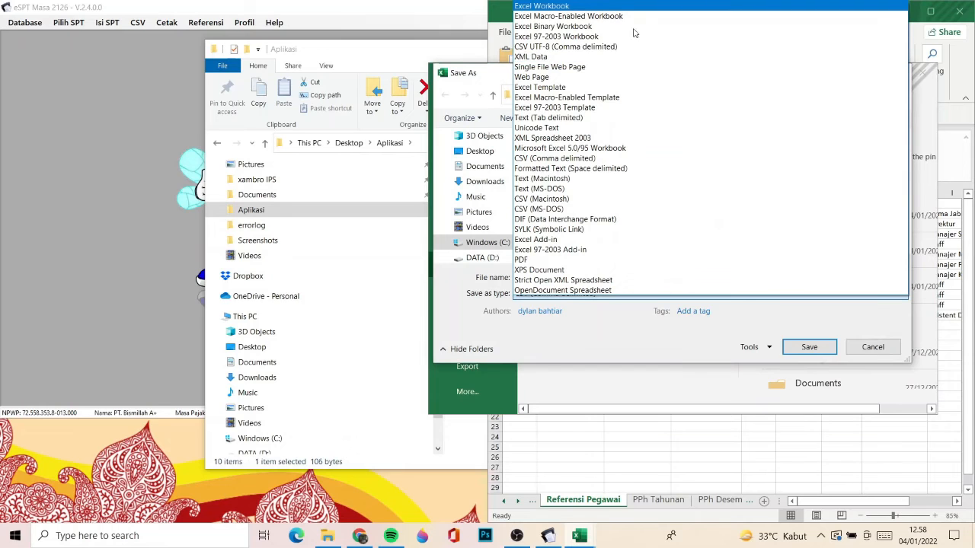
click(625, 7)
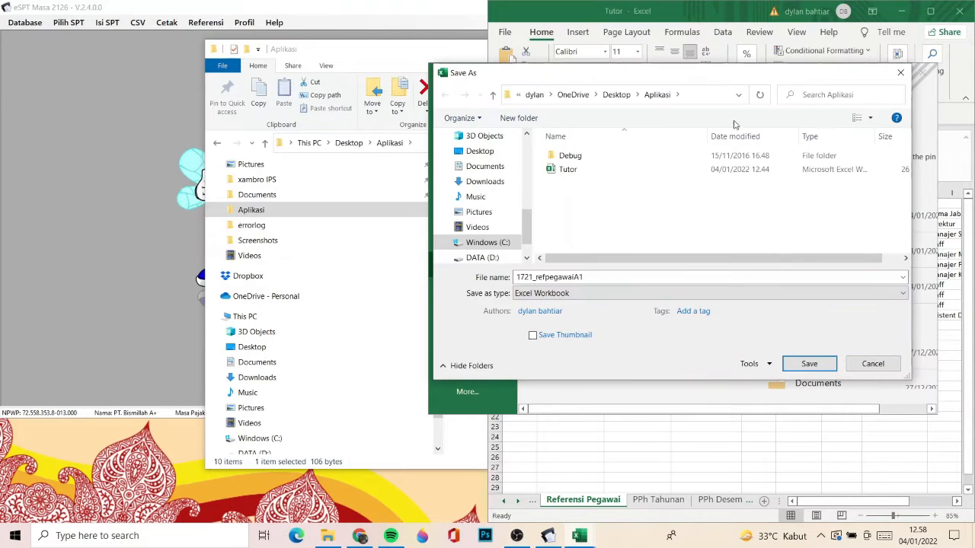
click(811, 362)
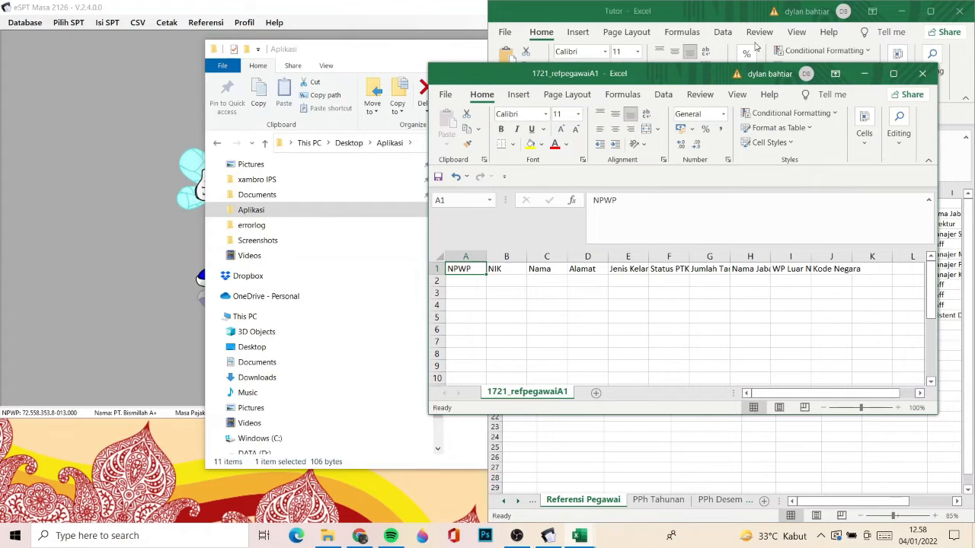
- Rename the new 1721_refpegawaiA1 Excel workbook in the Aplikasi folder as Referensi Pegawai, closing it in Excel so the rename can finish
click(459, 47)
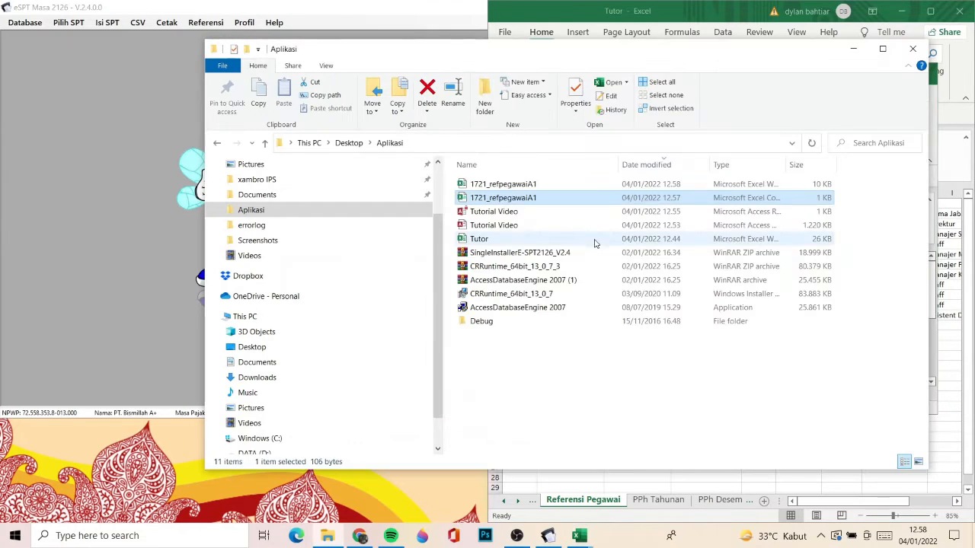
right_click(583, 185)
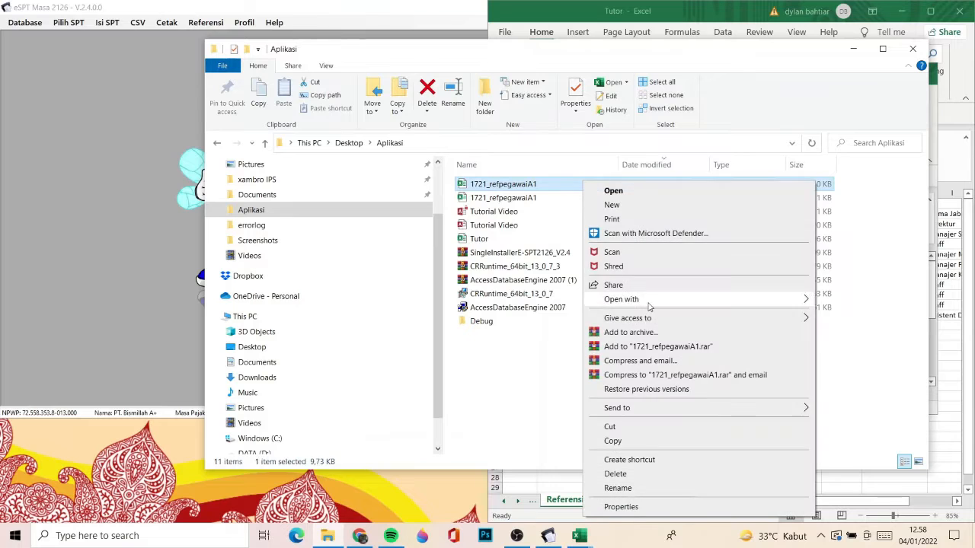
click(610, 489)
text(Refe)
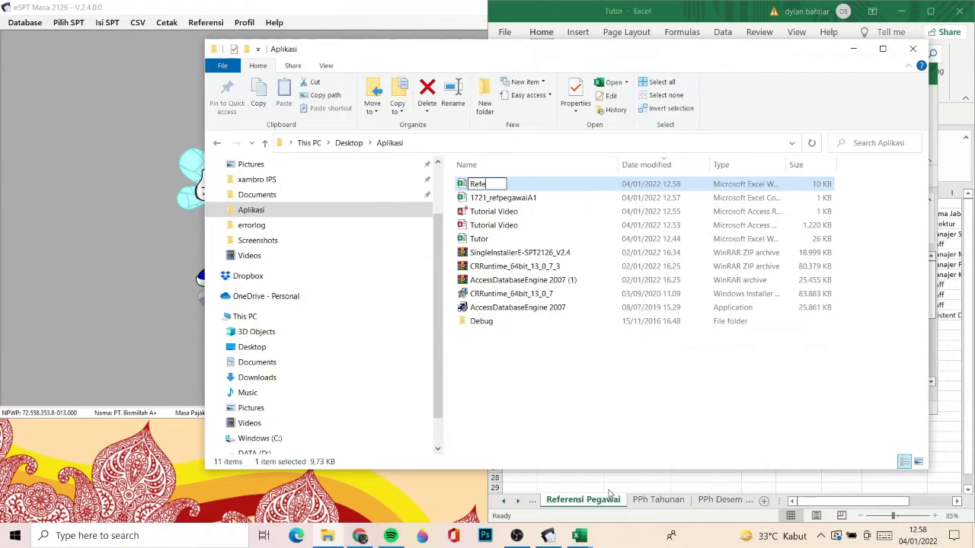
text(rensi Pegawai)
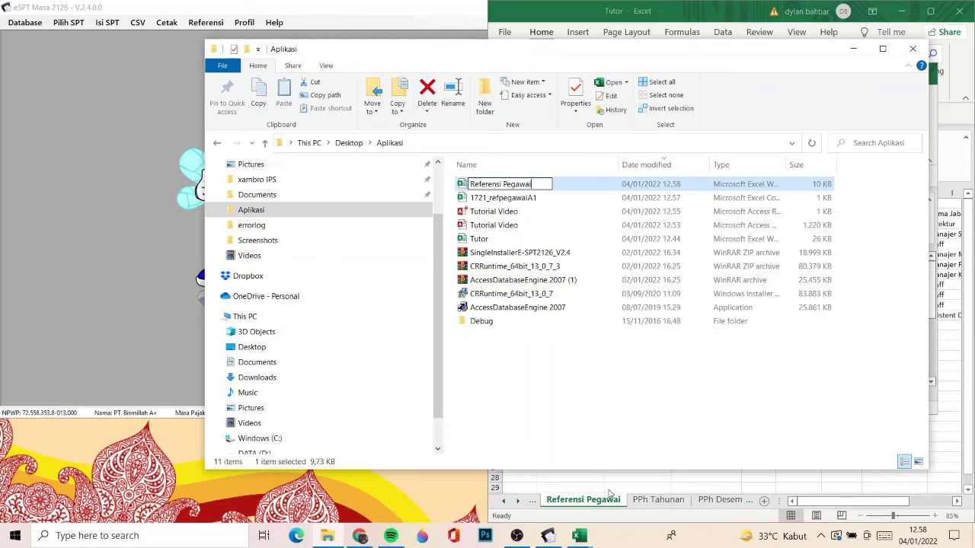
key(Return)
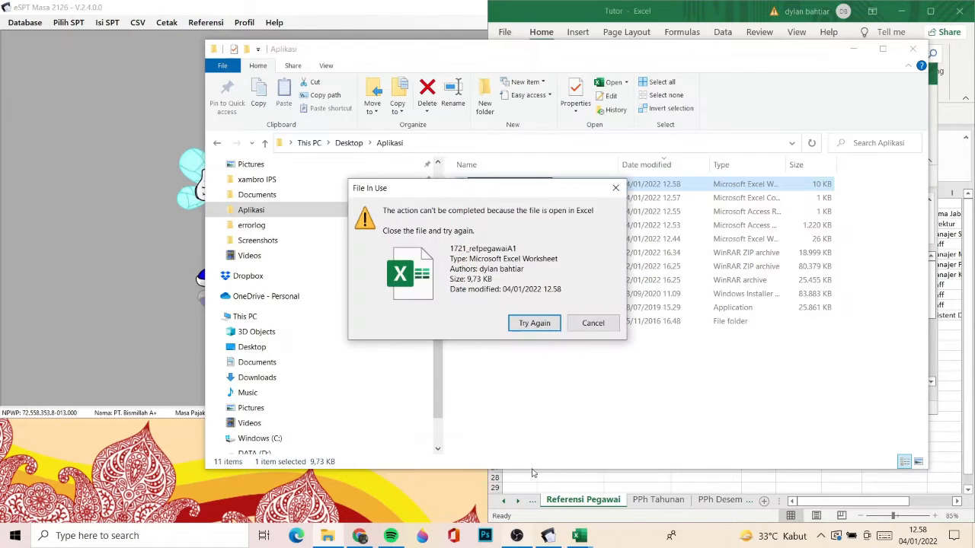
click(580, 535)
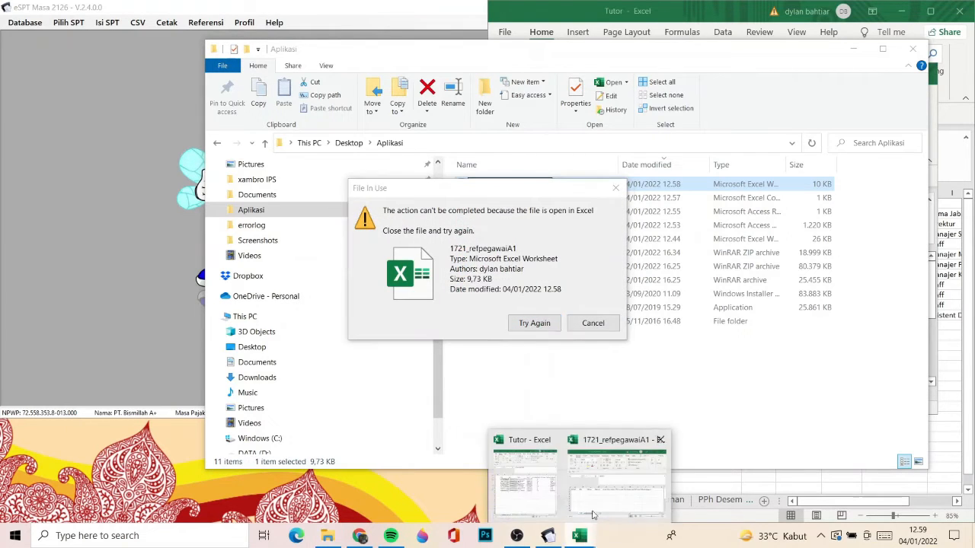
click(660, 439)
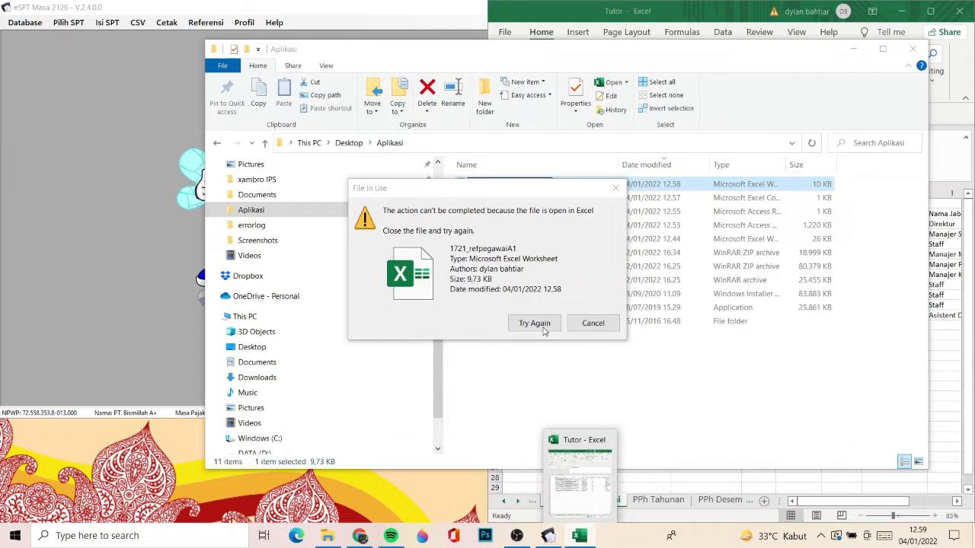
click(535, 323)
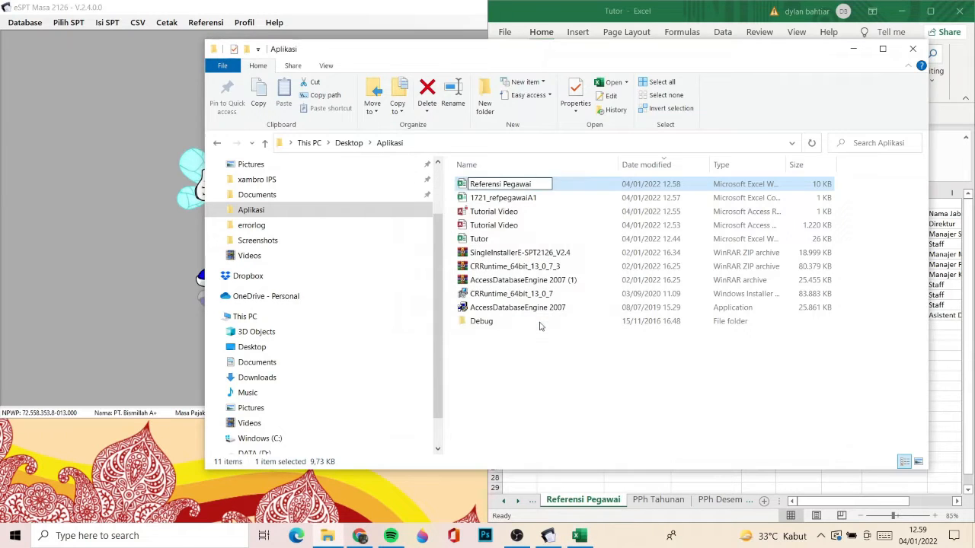
- Open the Referensi Pegawai workbook from the Aplikasi folder and minimize the Tutor workbook and the folder window
double_click(568, 187)
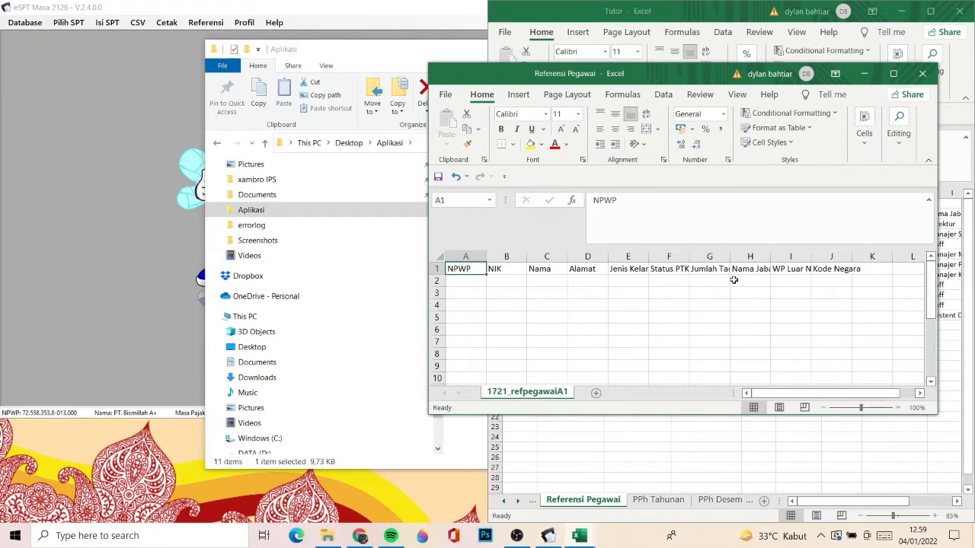
click(901, 11)
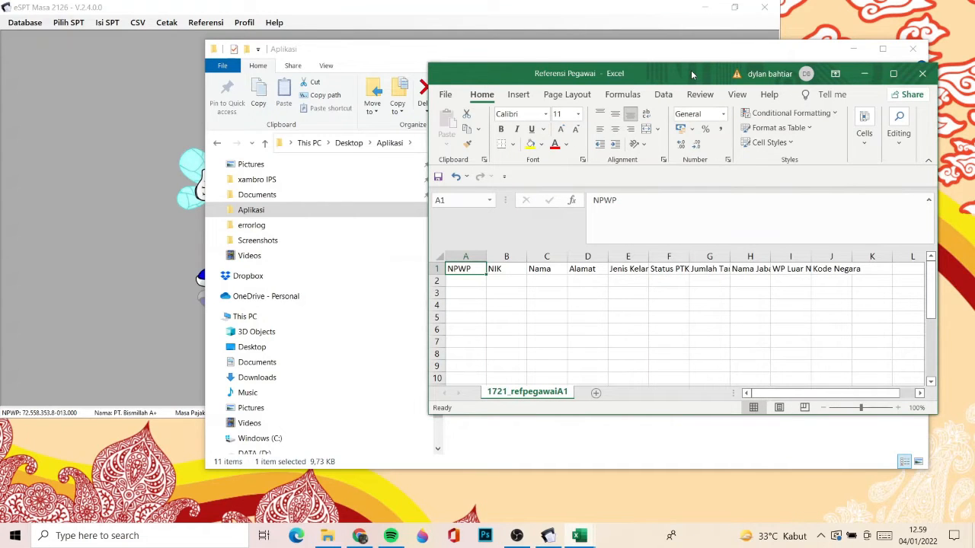
drag(691, 70, 740, 162)
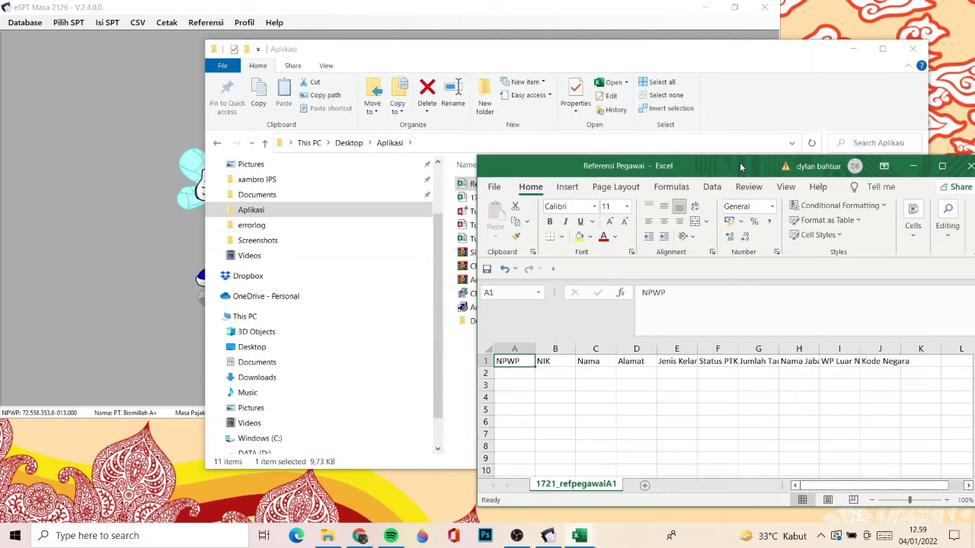
click(853, 48)
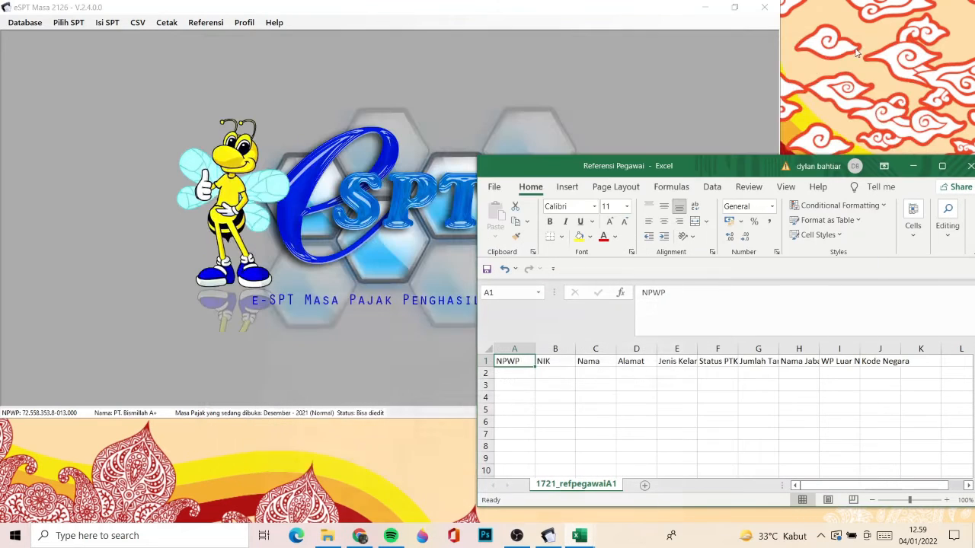
drag(692, 166, 666, 73)
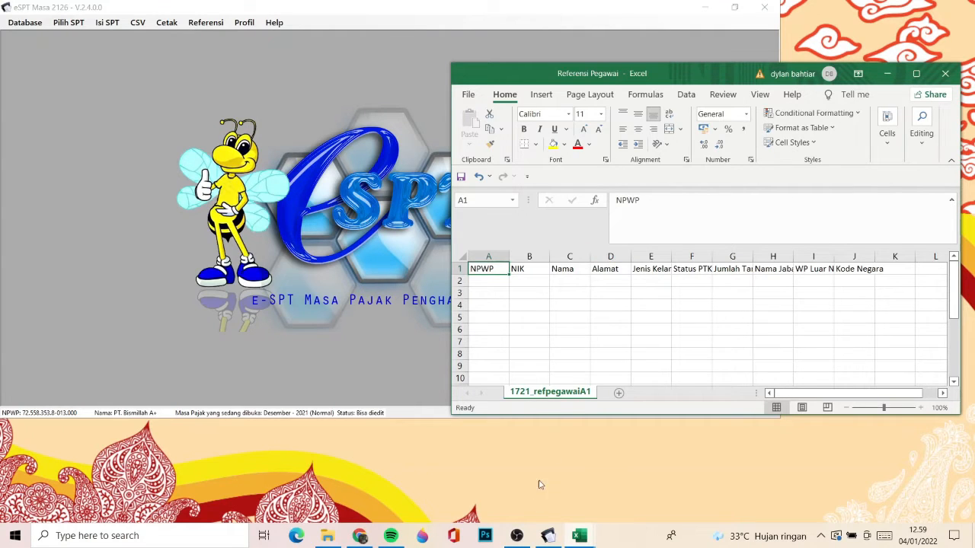
- Reopen the Tutor workbook from the Aplikasi folder and arrange it side by side with Referensi Pegawai, Tutor on the left half
mouse_move(354, 542)
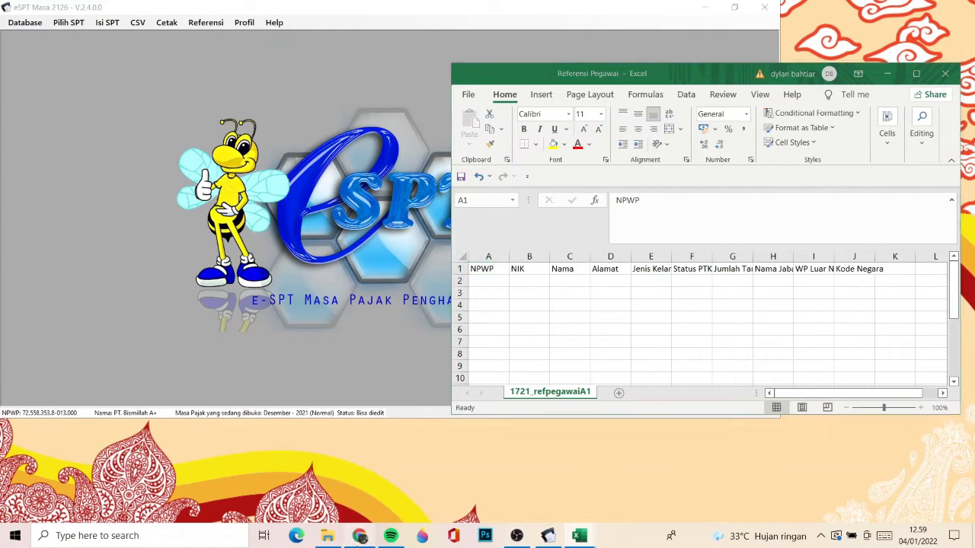
click(334, 538)
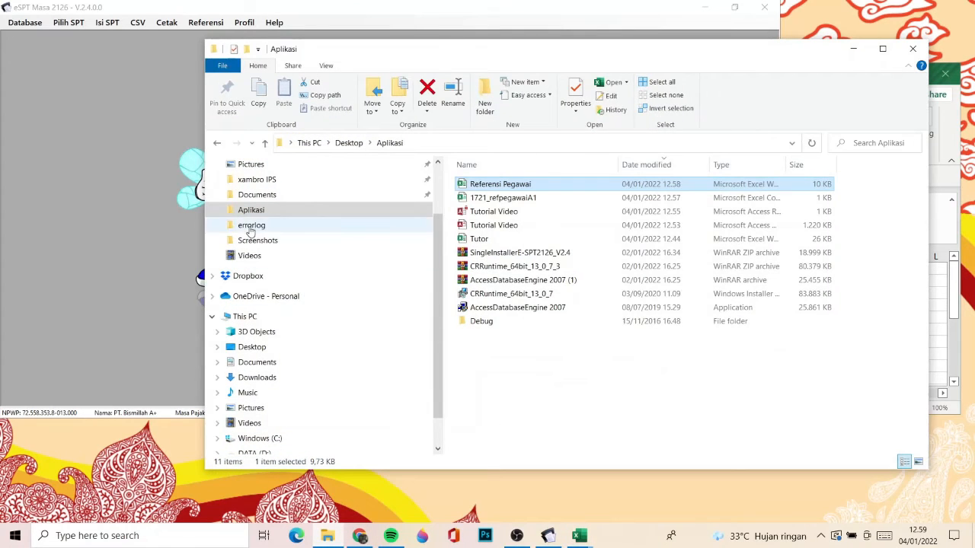
click(251, 377)
click(251, 210)
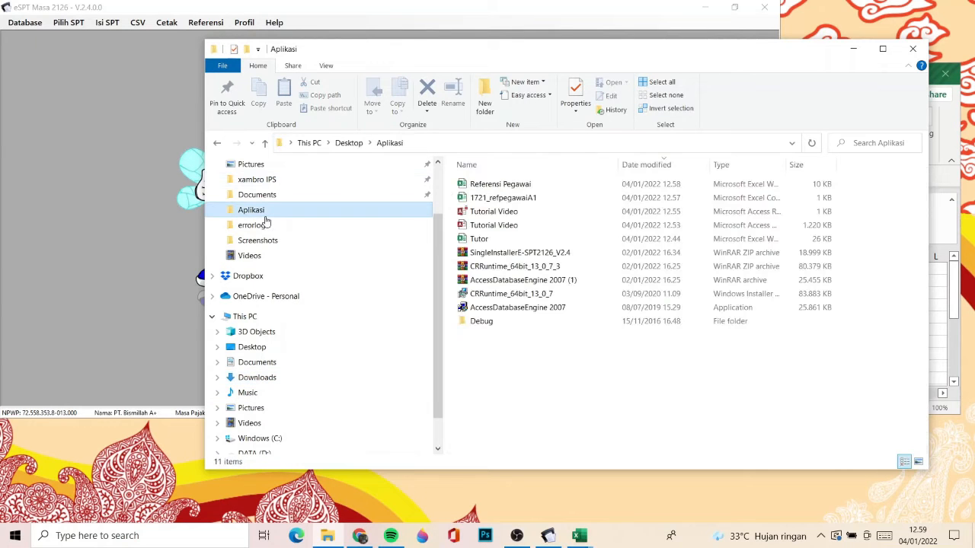
double_click(526, 242)
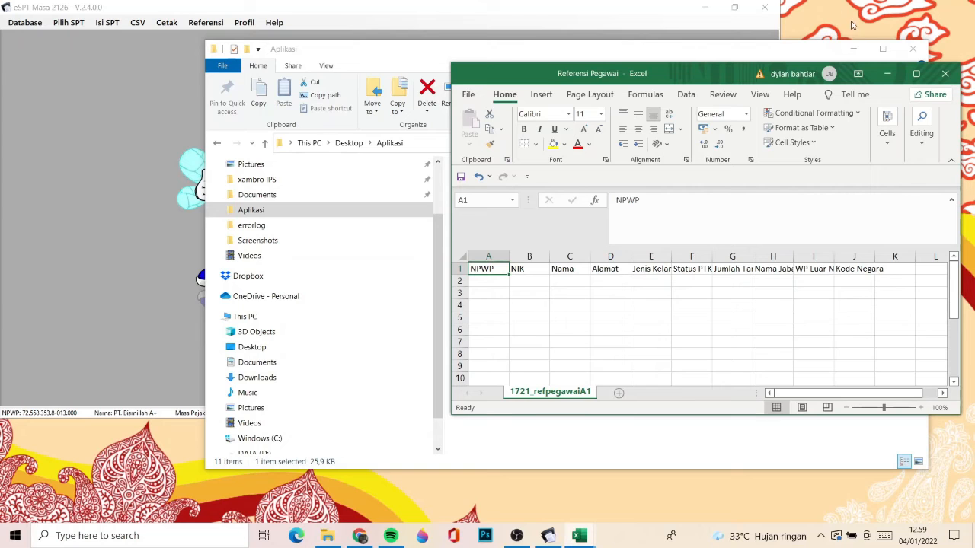
click(445, 70)
click(853, 49)
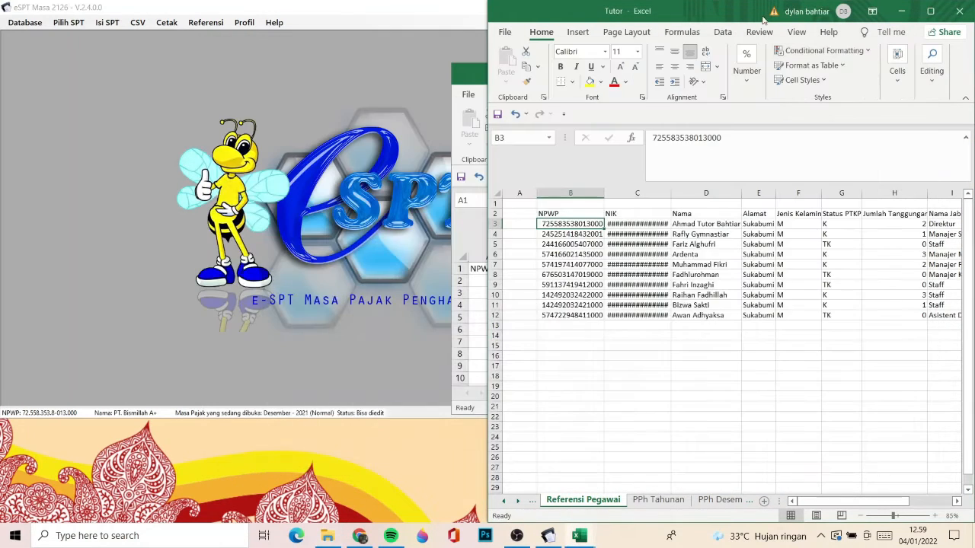
key(super+Left)
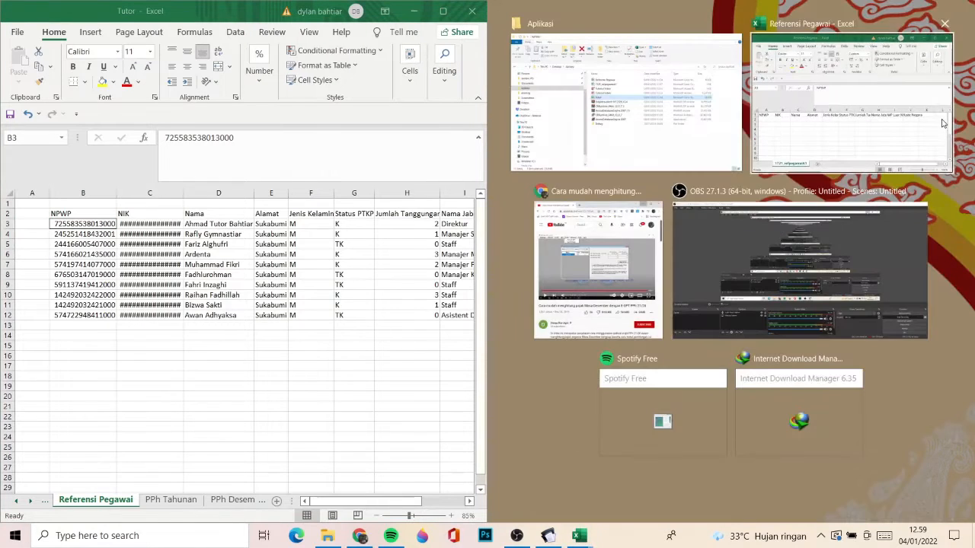
click(943, 124)
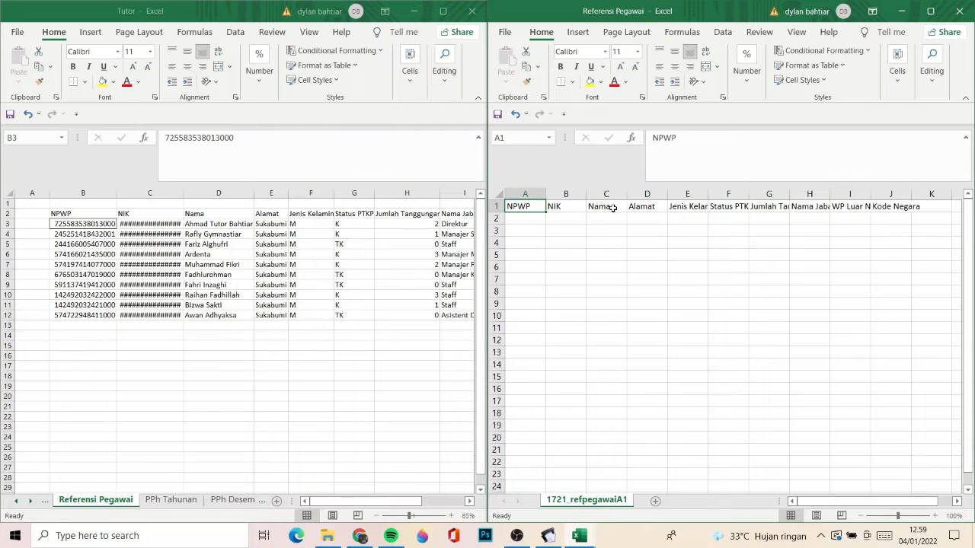
- Review the full header names in row 1 of the Referensi Pegawai workbook, from Jenis Kelamin through Kode Negara
click(702, 209)
key(Right)
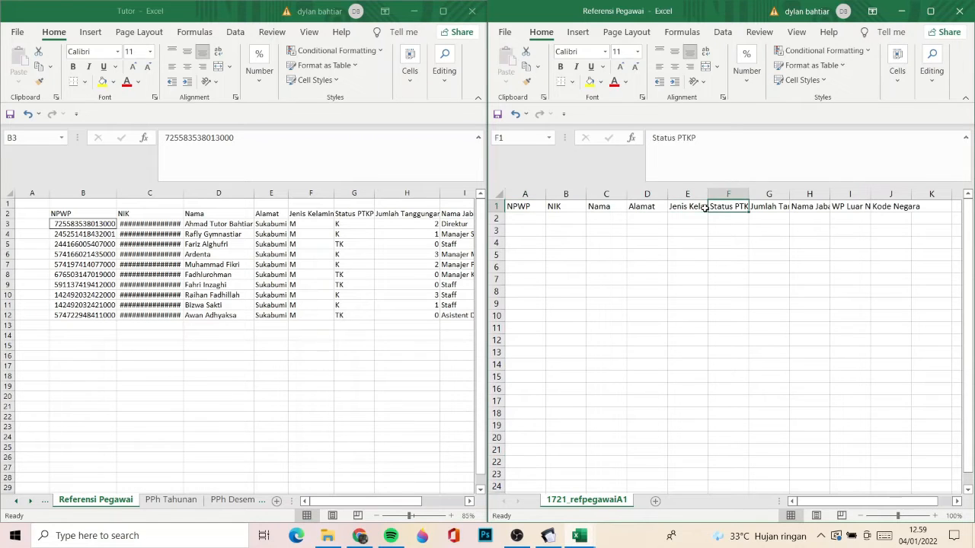
key(Right)
key(Right)
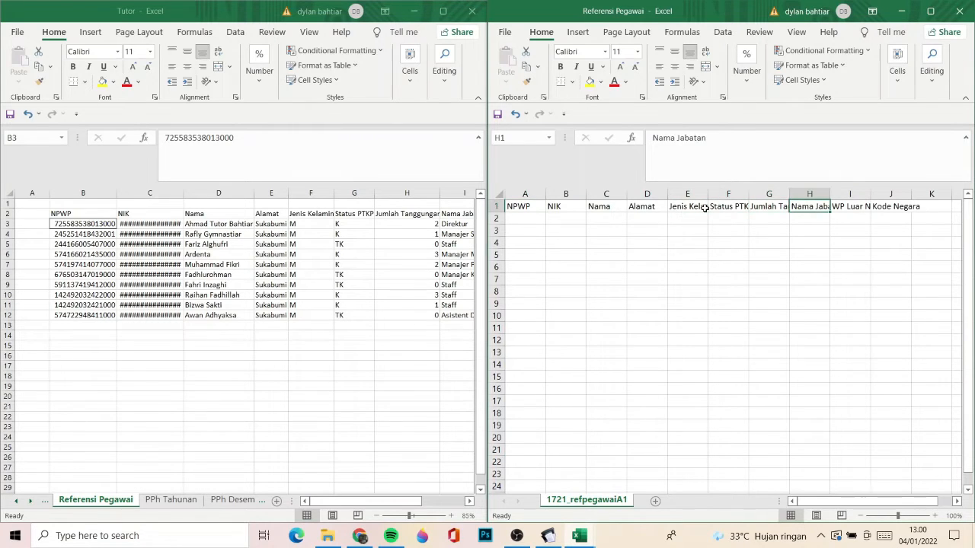
key(Right)
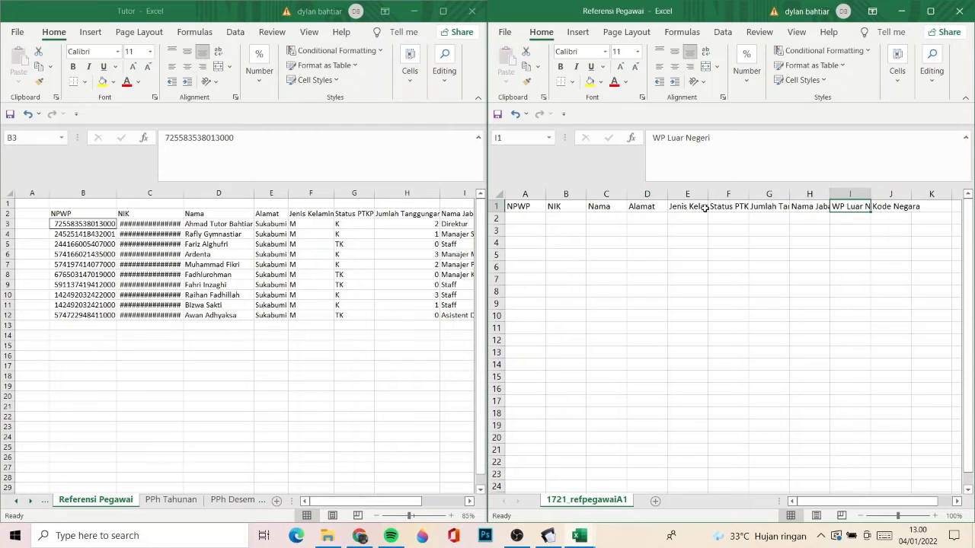
key(Right)
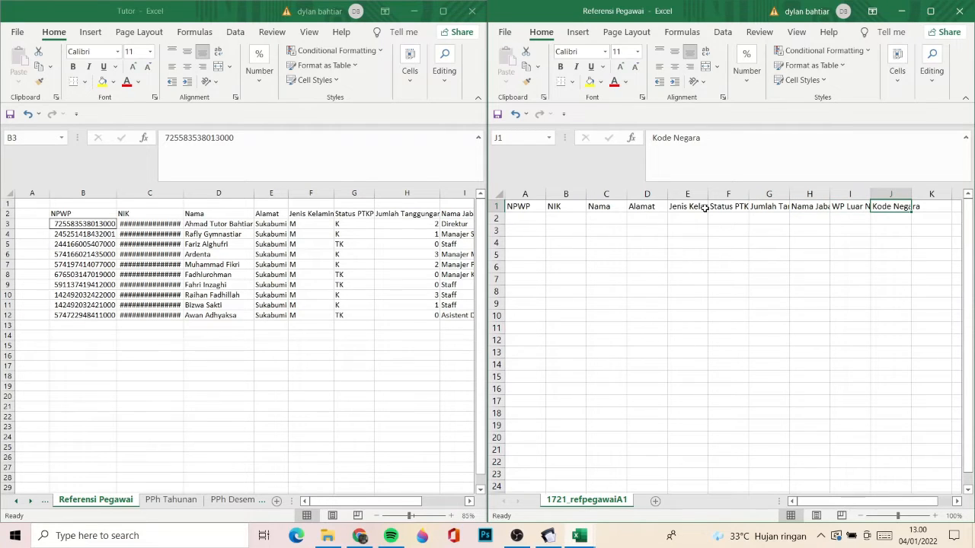
- Fit the NIK column of the Tutor workbook's Referensi Pegawai sheet to the width of its contents
click(260, 268)
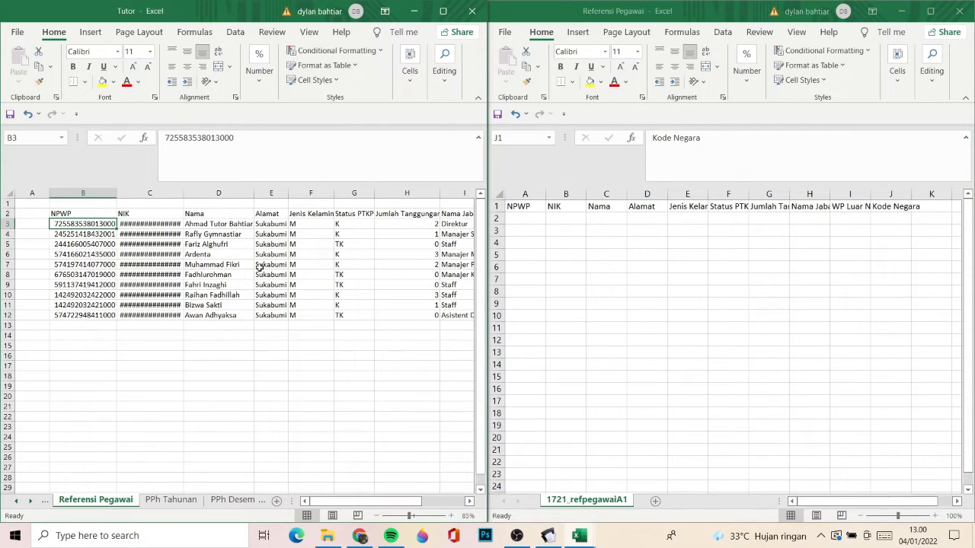
double_click(183, 194)
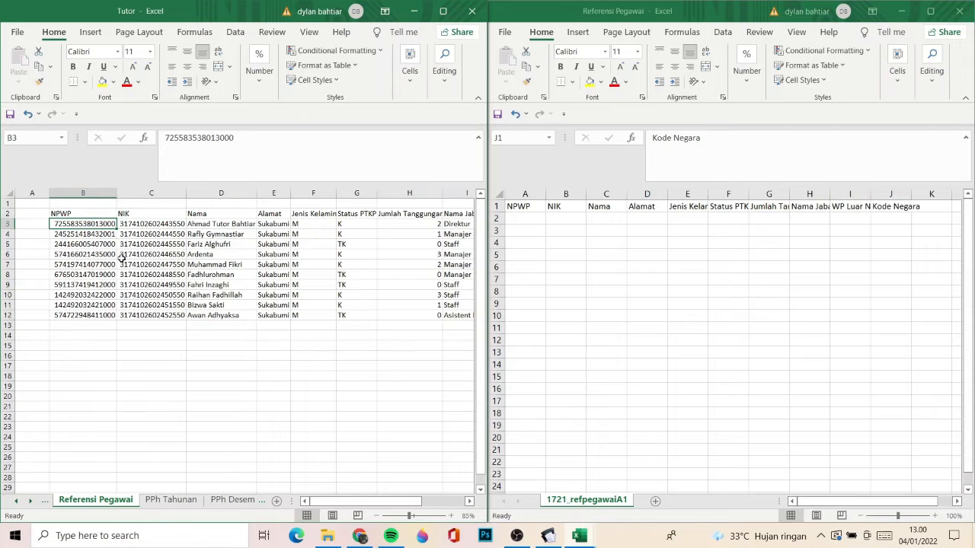
- Copy the employee data in B3:J12 of the Tutor workbook and paste it as values from A2 in the Referensi Pegawai workbook
key(ctrl+shift+Down)
key(ctrl+shift+Right)
scroll(121, 259, right, 4)
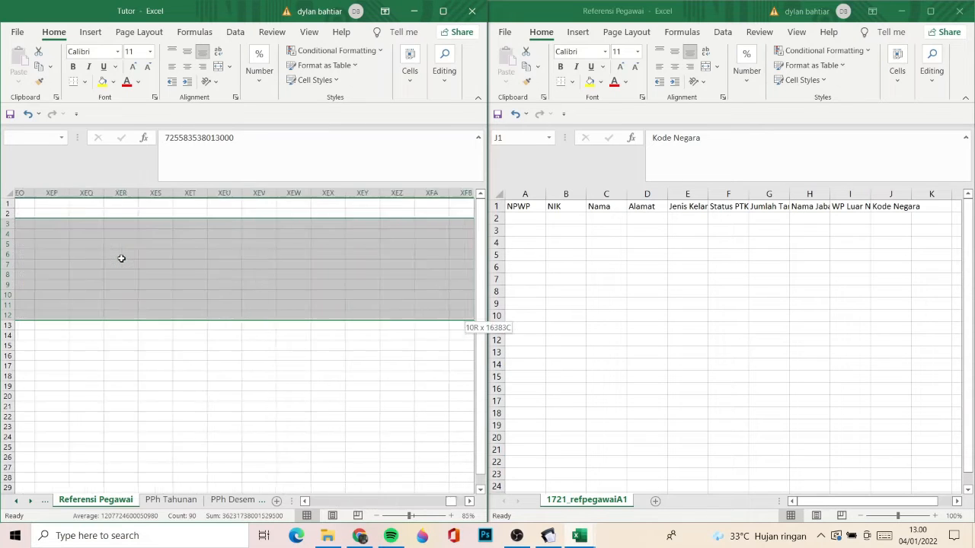
key(ctrl+c)
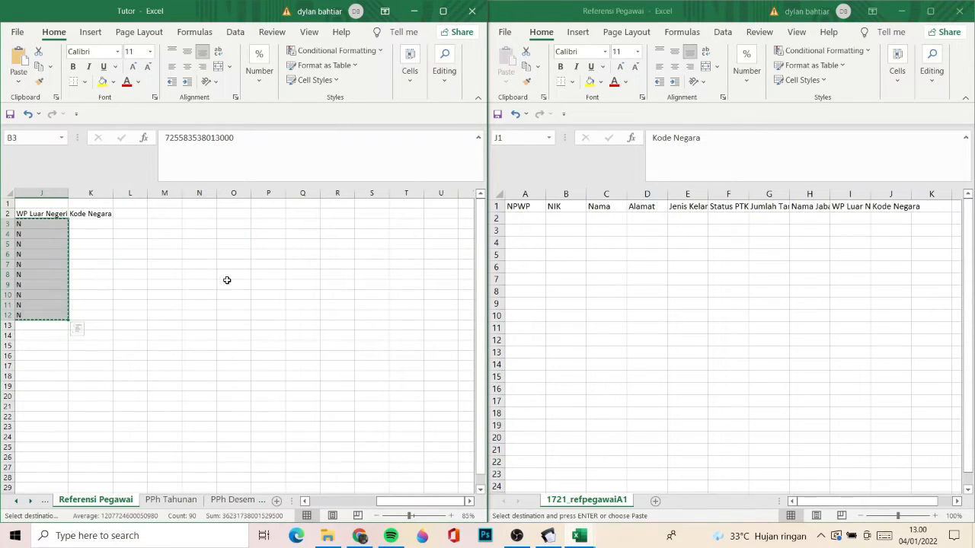
scroll(227, 279, left, 5)
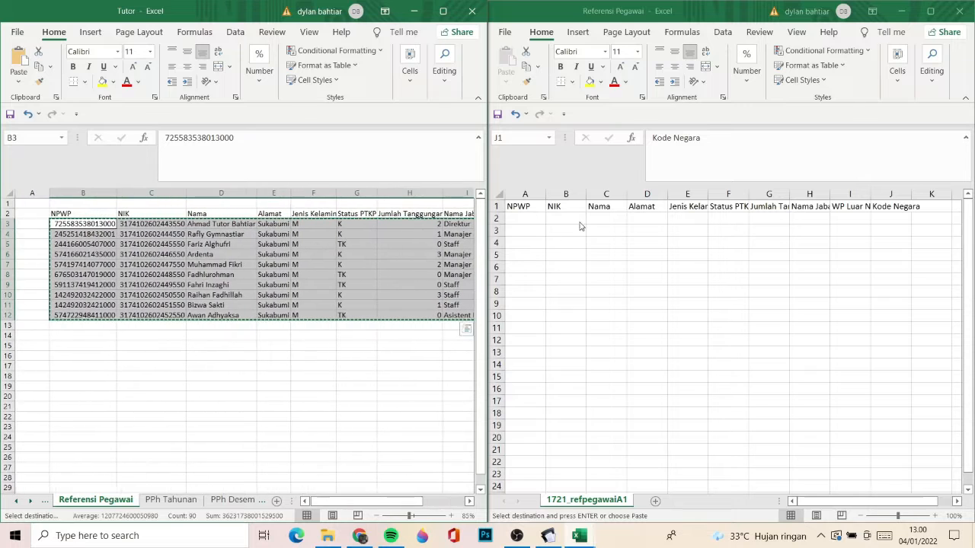
click(523, 215)
click(524, 215)
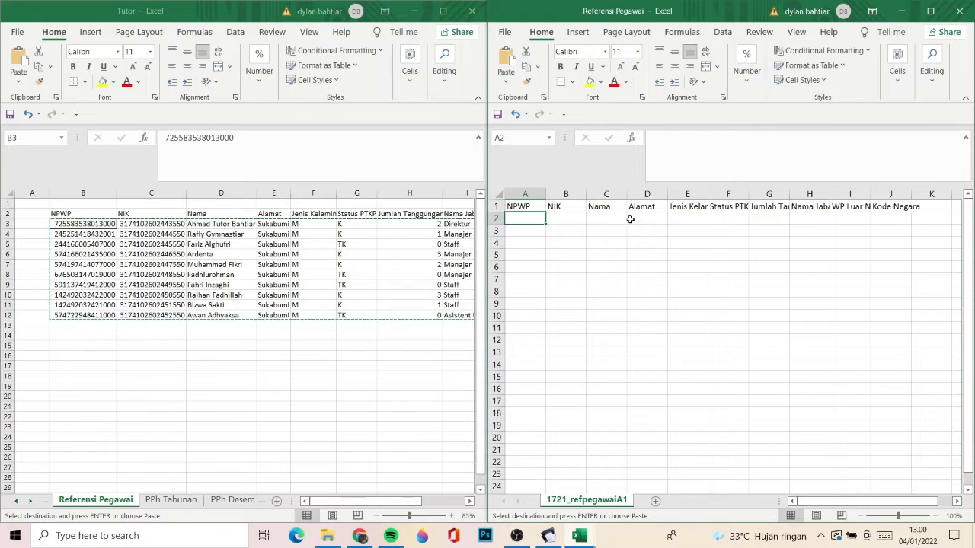
right_click(533, 221)
click(583, 264)
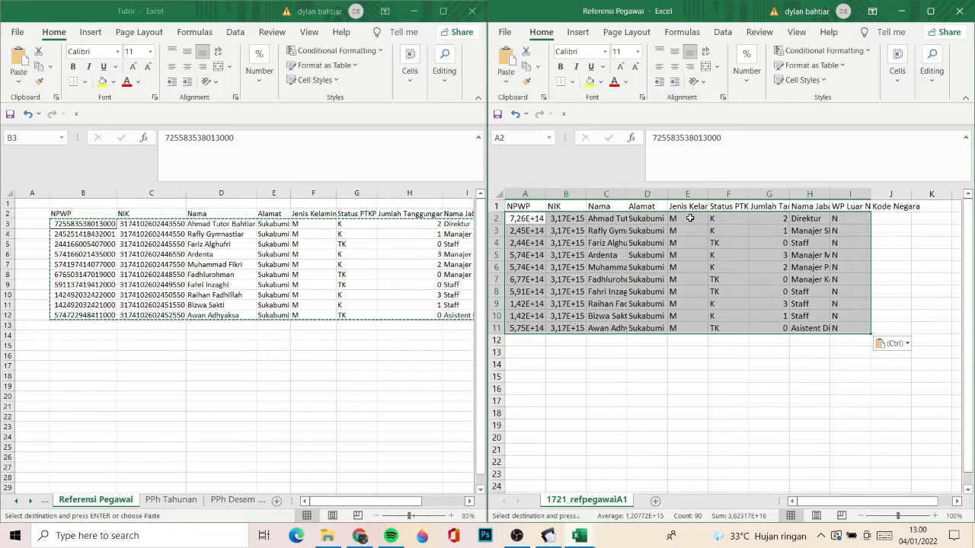
- Examine the full contents of the pasted NPWP, NIK and Nama cells in the first data rows of the Referensi Pegawai workbook
click(609, 245)
key(Left)
key(Left)
key(Right)
key(Up)
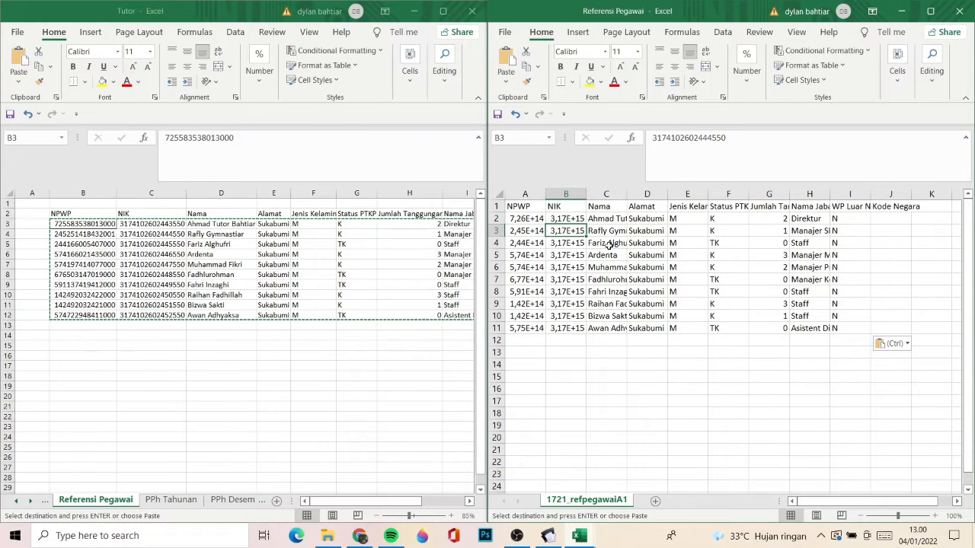
key(Left)
key(Up)
key(Right)
key(Right)
key(Right)
key(Right)
key(Left)
key(Left)
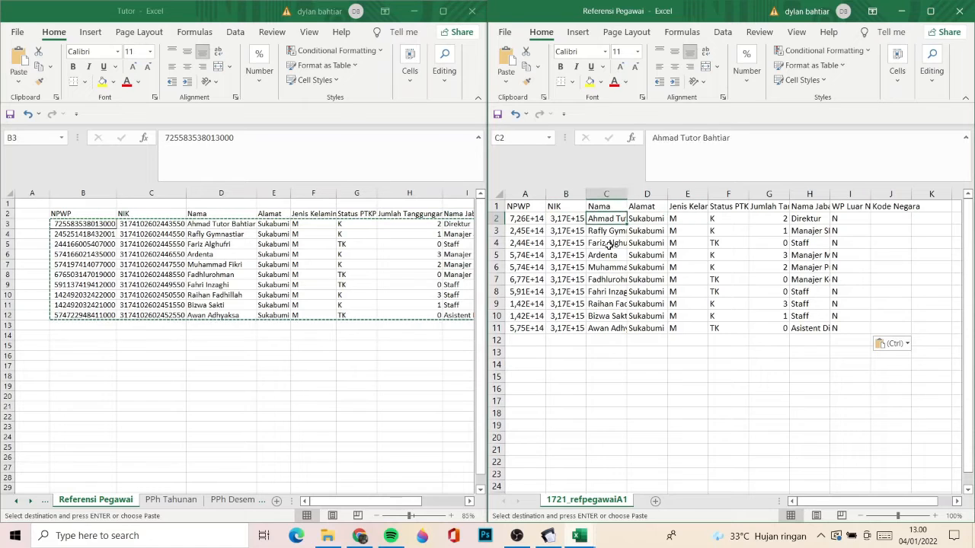
key(Left)
key(Left)
key(Up)
key(Right)
key(Down)
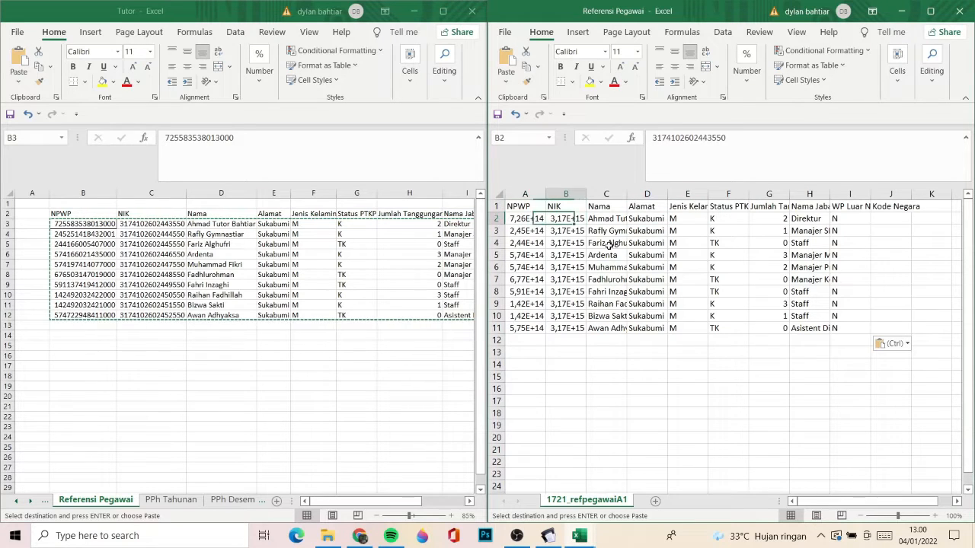
key(Left)
key(Right)
key(Left)
key(Right)
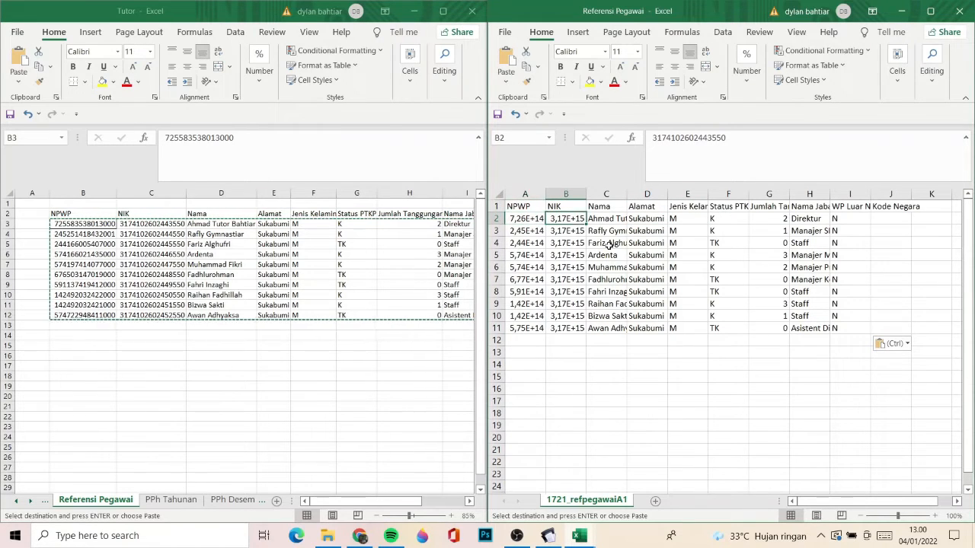
key(Left)
key(Right)
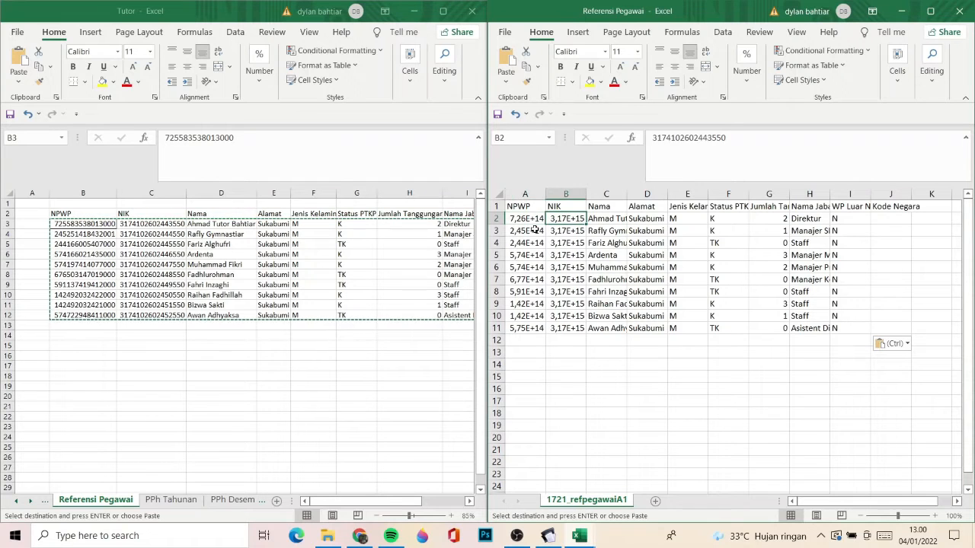
key(Left)
key(Right)
key(Left)
key(Right)
key(Left)
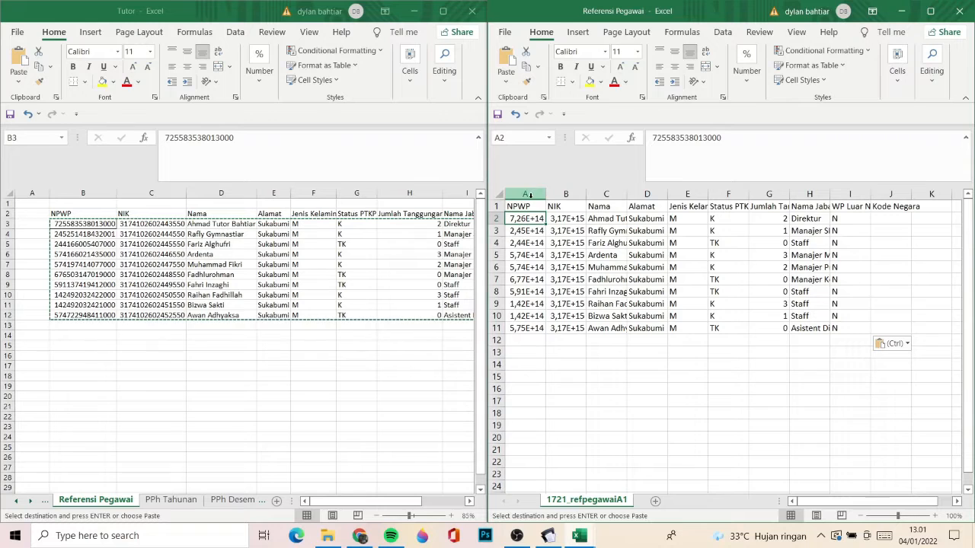
- Give the whole NPWP column of the Referensi Pegawai workbook a custom number format code made up of zeros
click(525, 193)
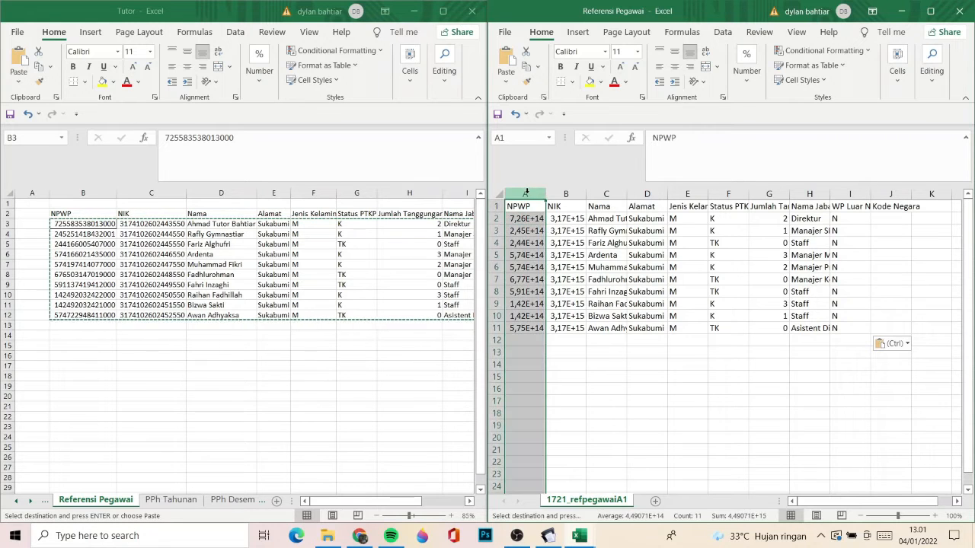
right_click(526, 192)
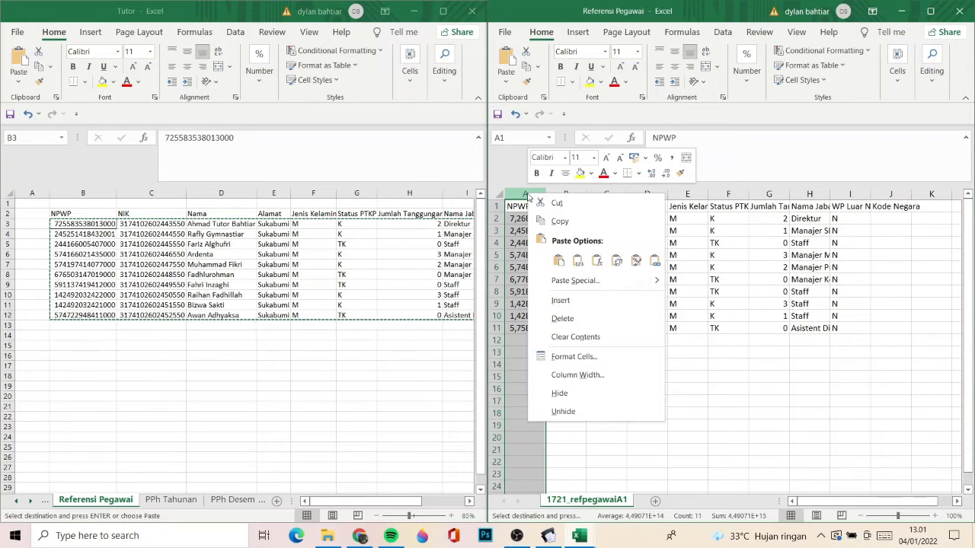
click(556, 358)
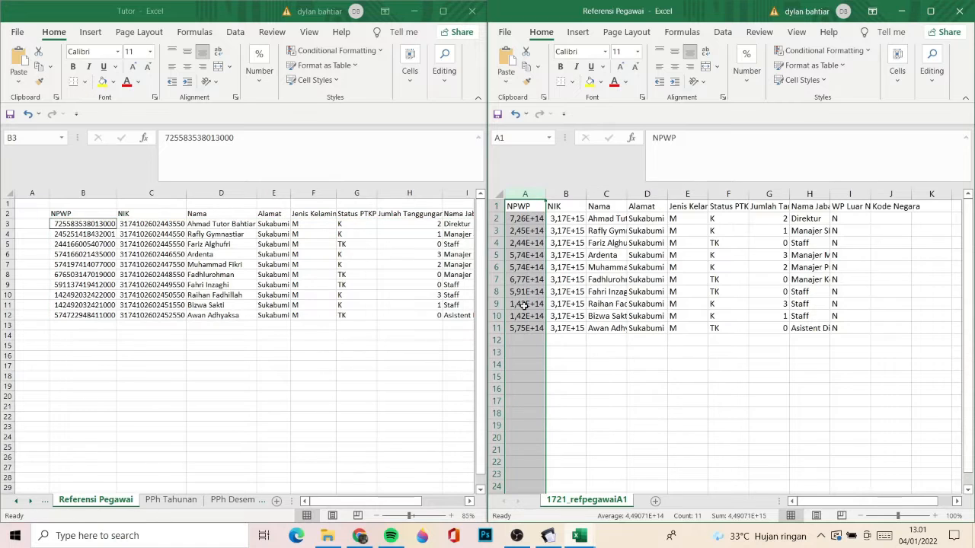
drag(538, 211, 345, 102)
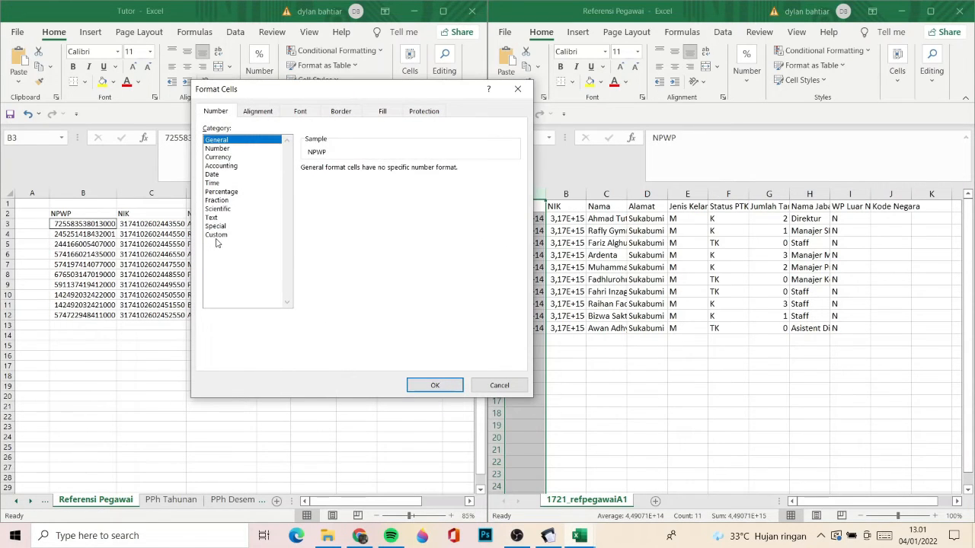
click(214, 237)
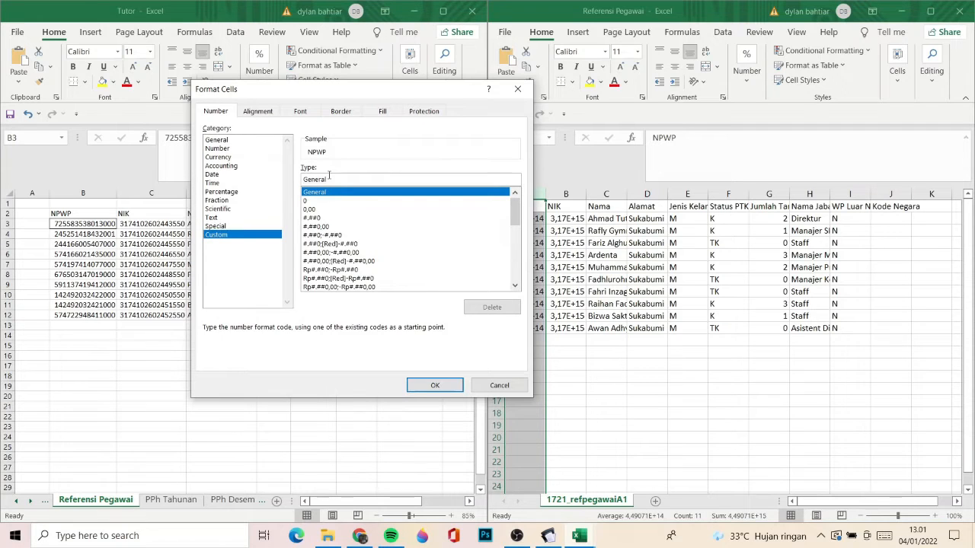
drag(329, 176, 284, 176)
key(BackSpace)
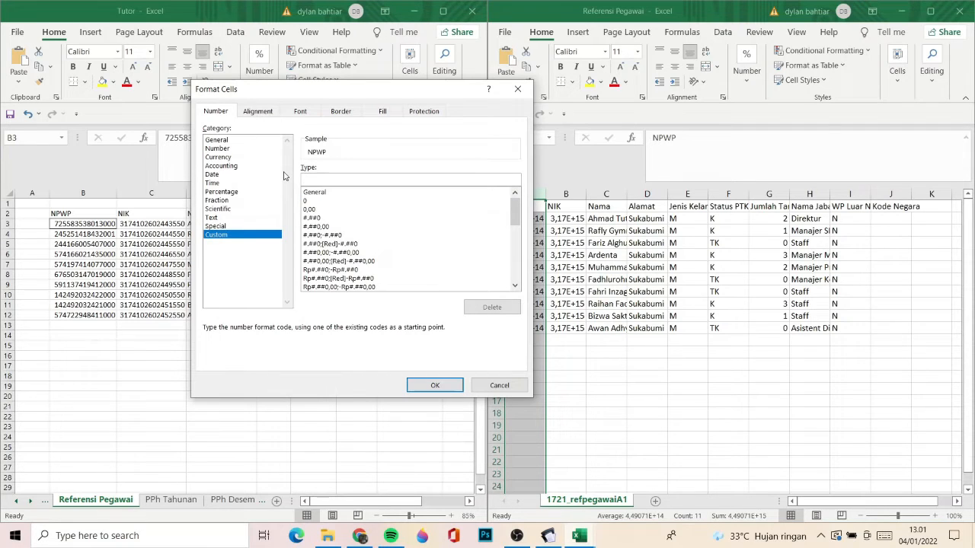
text(000000000000000)
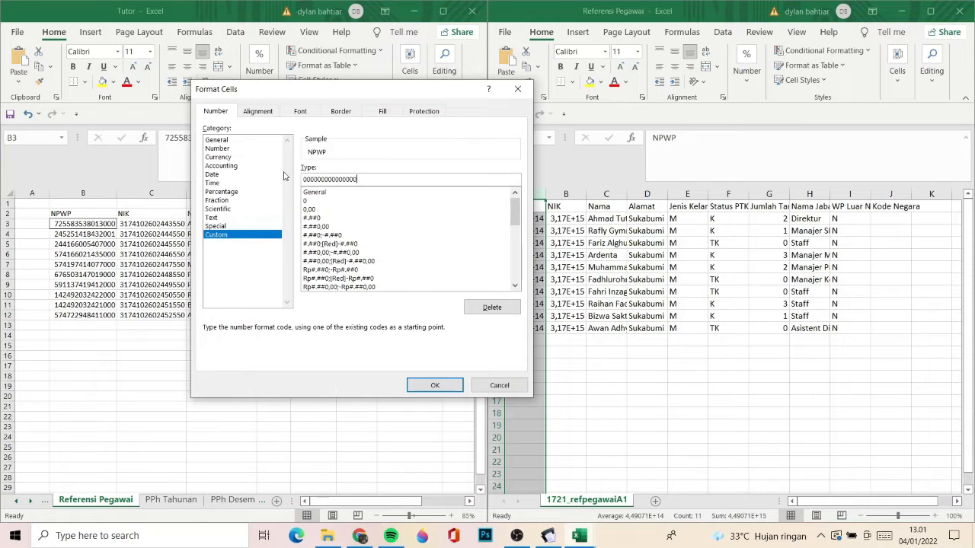
- Apply the NPWP column's custom format and give the whole NIK column a custom number format code made up of zeros
click(432, 385)
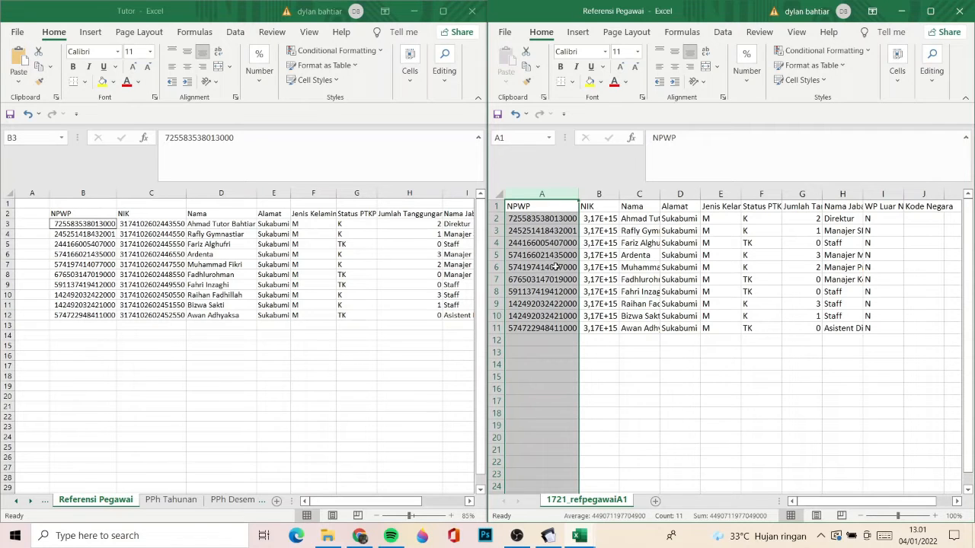
click(600, 195)
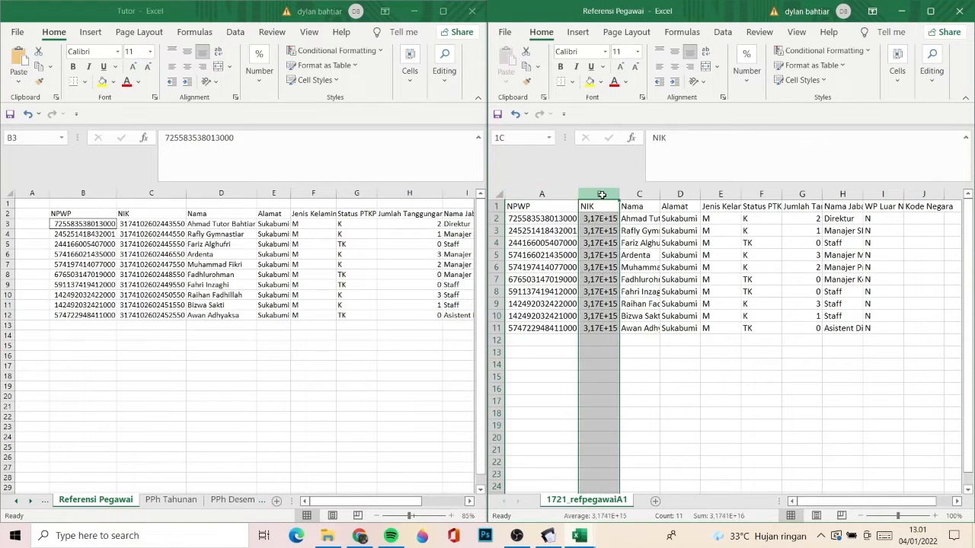
right_click(601, 197)
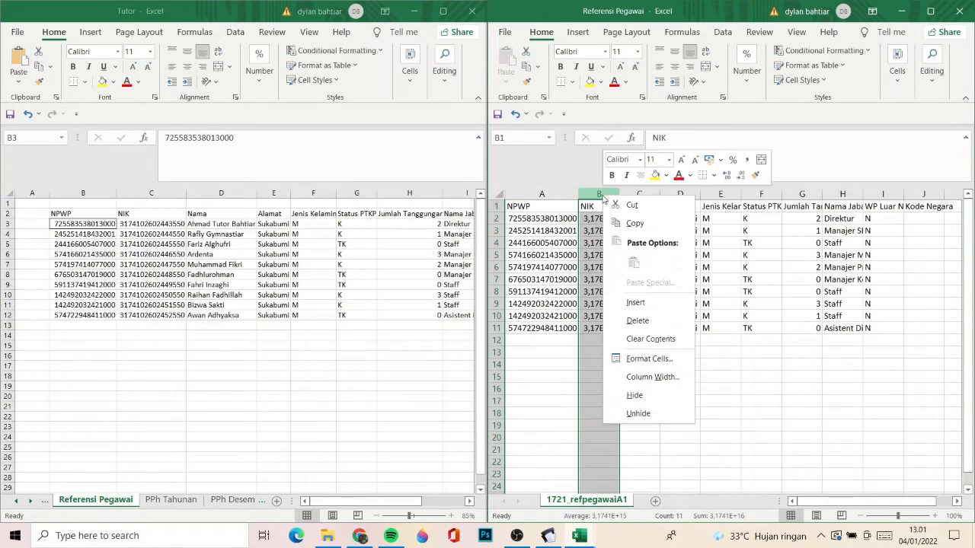
click(640, 361)
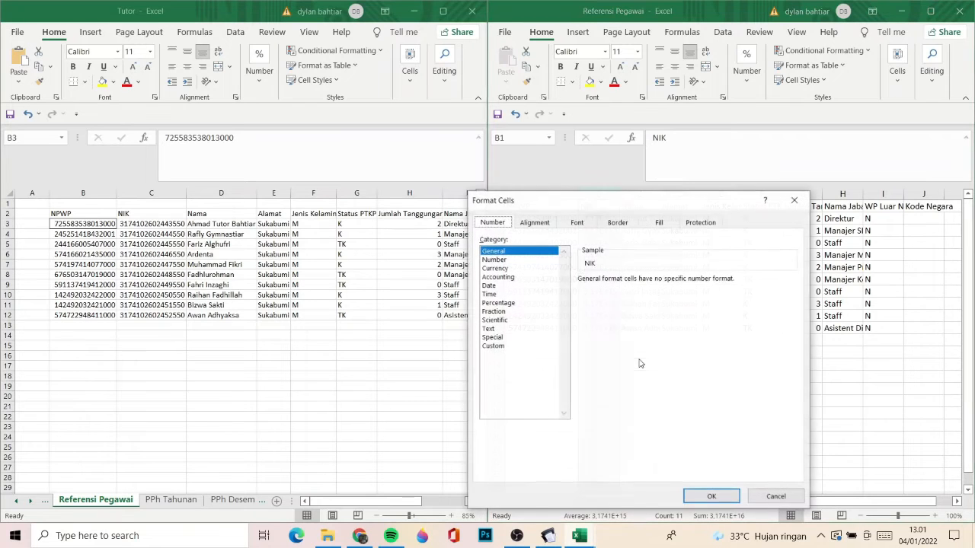
click(495, 347)
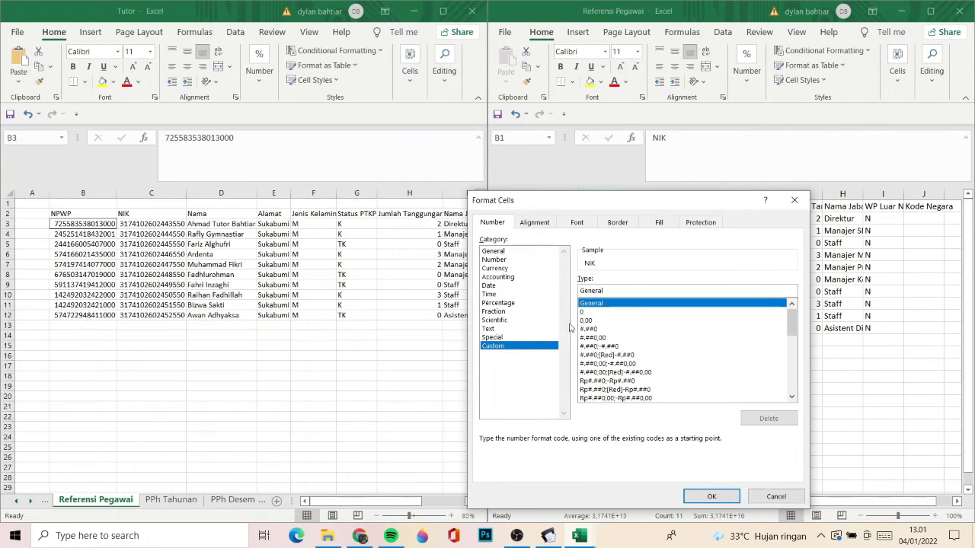
drag(612, 292, 481, 282)
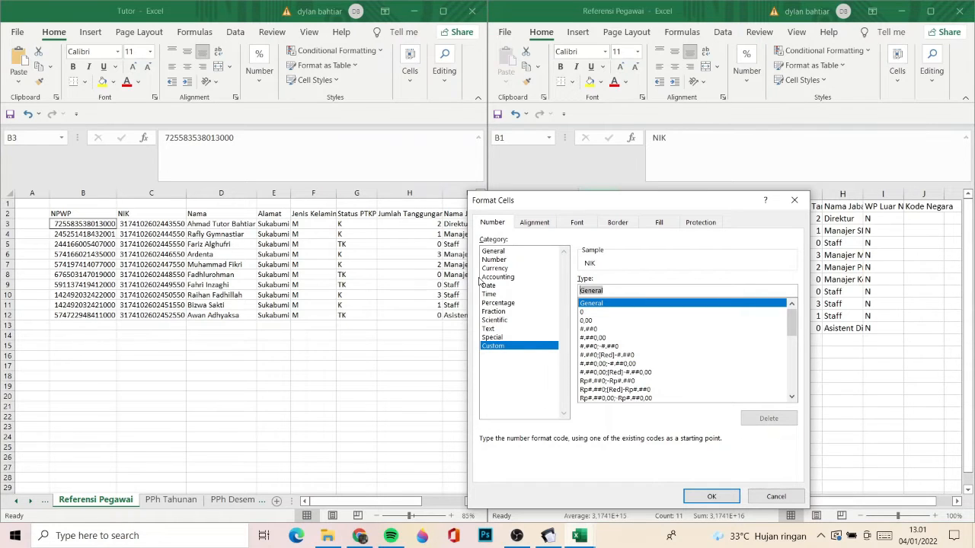
text(0000000000000000)
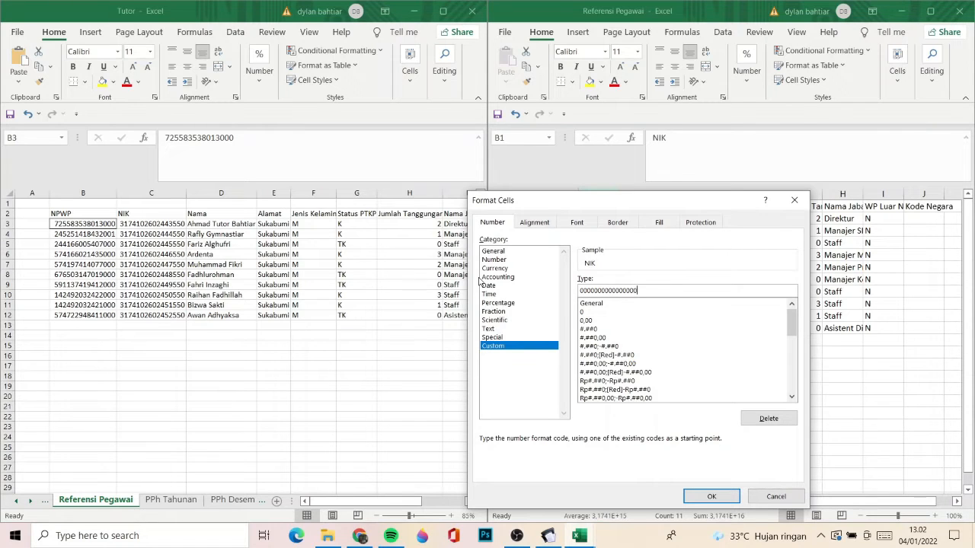
click(713, 497)
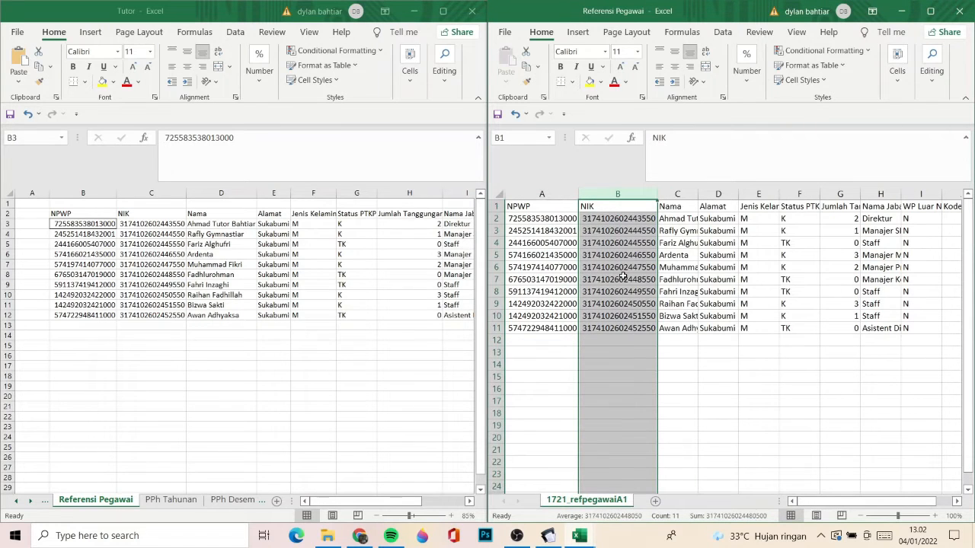
text(00)
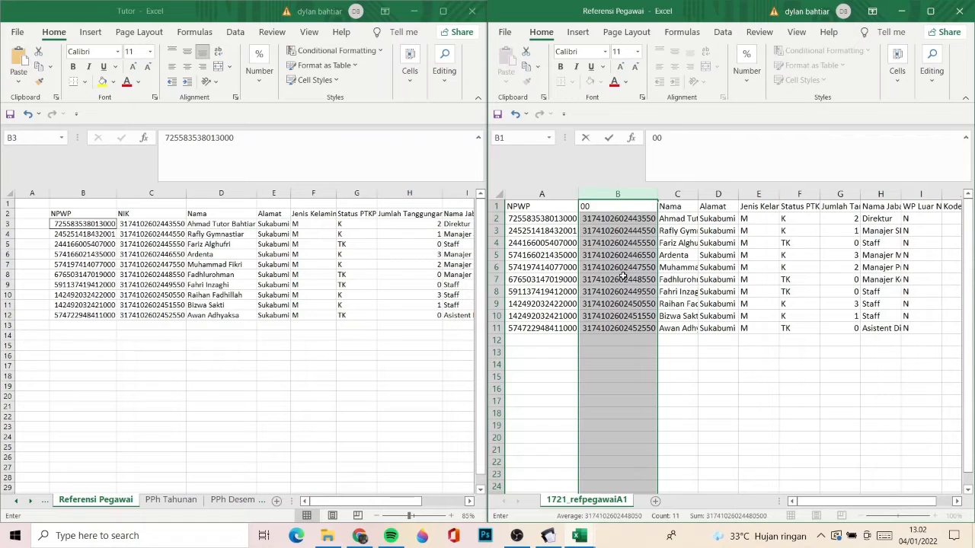
key(Escape)
- Look across the pasted employee data from Nama to Kode Negara in the Referensi Pegawai workbook
click(683, 287)
key(Right)
key(Right)
key(Right)
key(Right)
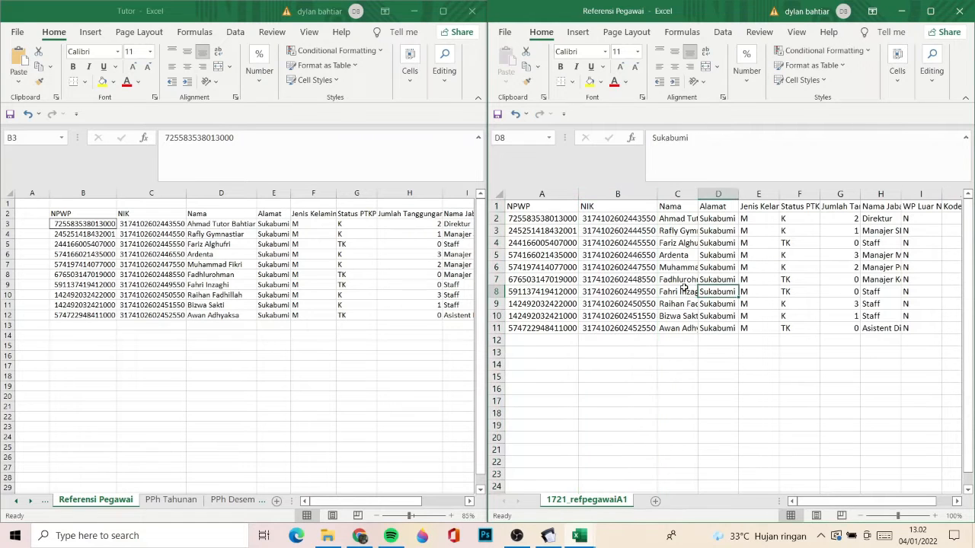
key(Right)
key(Right)
key(Right)
key(Right)
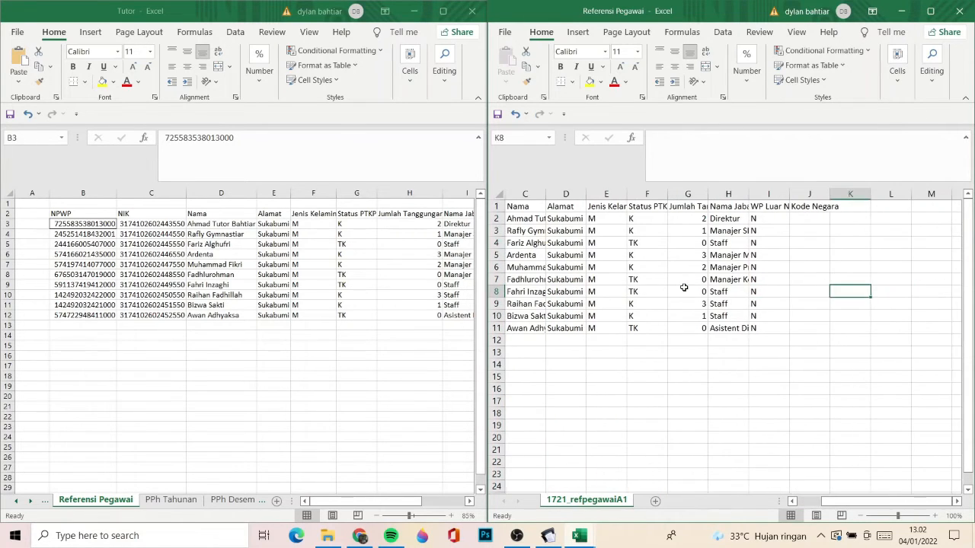
key(Home)
key(Up)
key(Up)
key(Up)
key(Up)
key(Up)
key(Up)
key(Up)
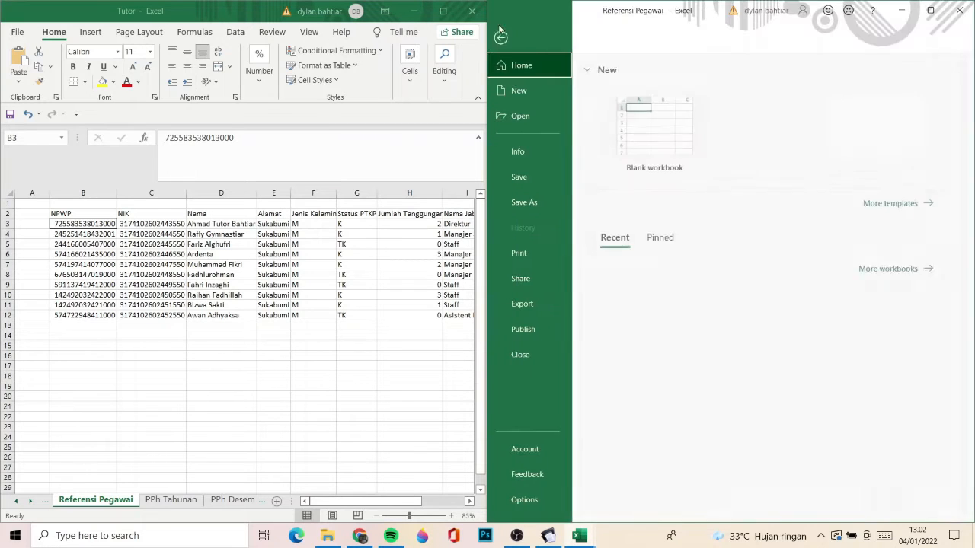
- Save the workbook as CSV (Comma delimited) in the Aplikasi folder, replacing the existing 1721_refpegawaiA1 file
click(504, 32)
click(527, 203)
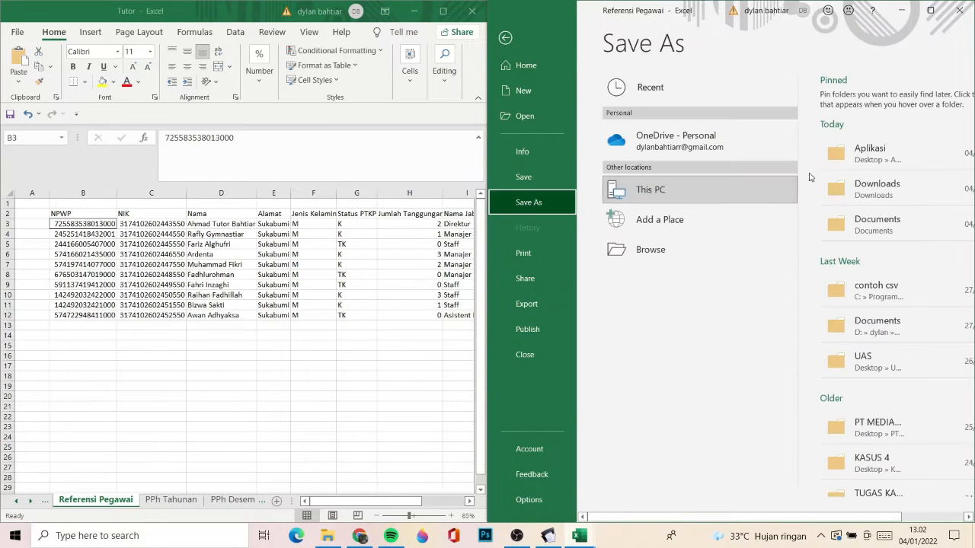
click(863, 155)
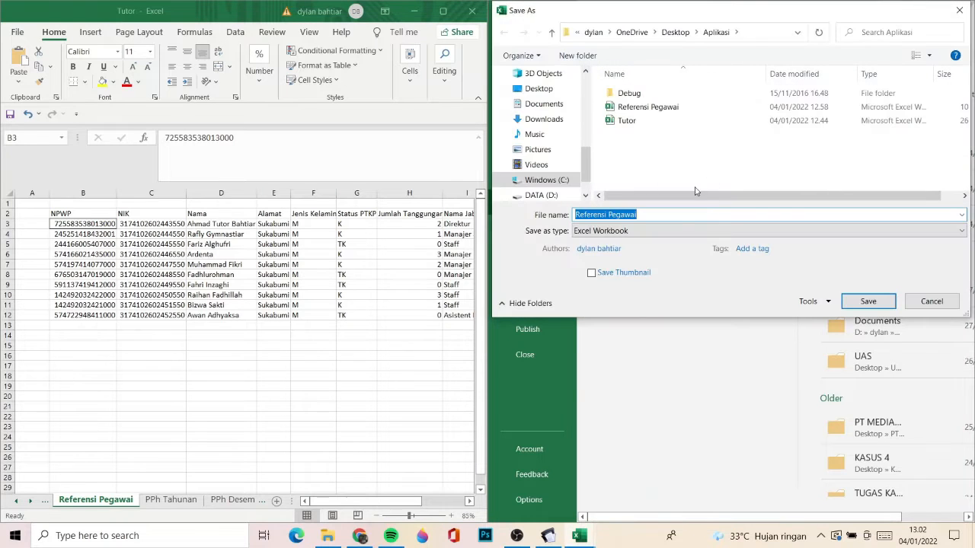
click(610, 230)
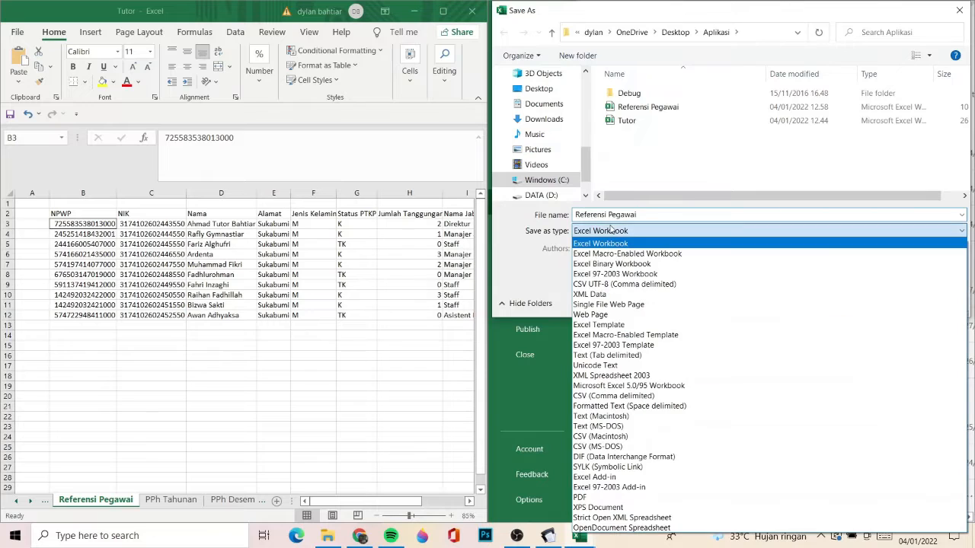
click(640, 396)
click(692, 112)
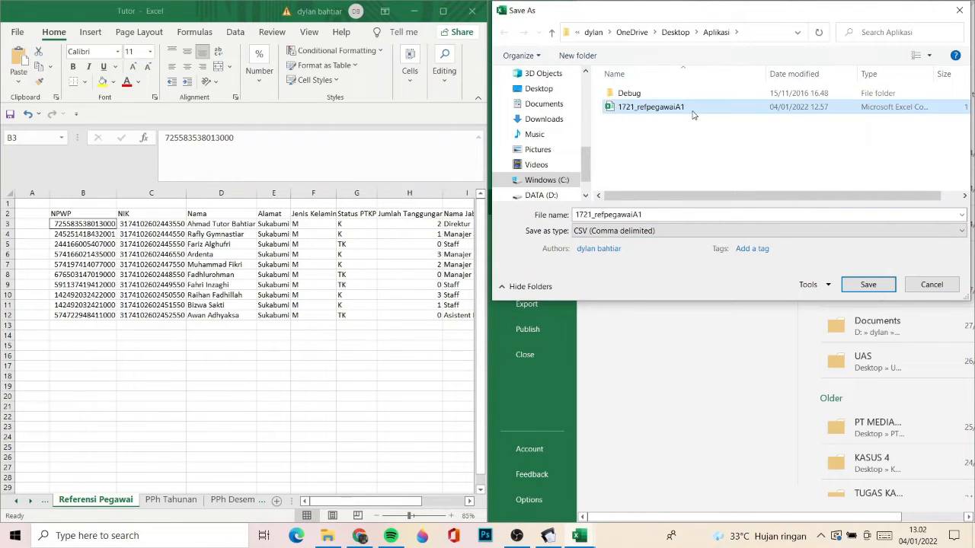
click(865, 289)
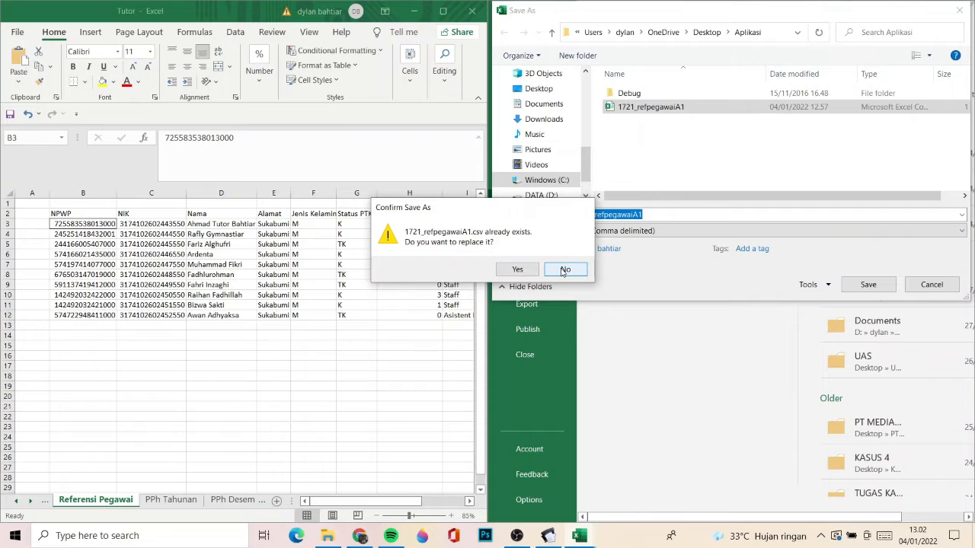
click(517, 271)
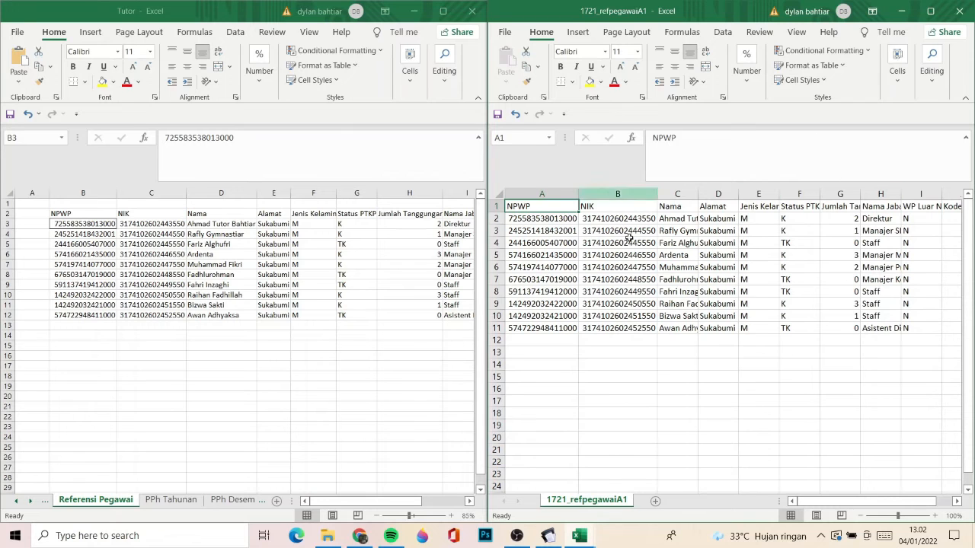
- Close the saved CSV workbook and minimize the Tutor workbook to switch to a maximized eSPT Masa 2126 window
click(959, 11)
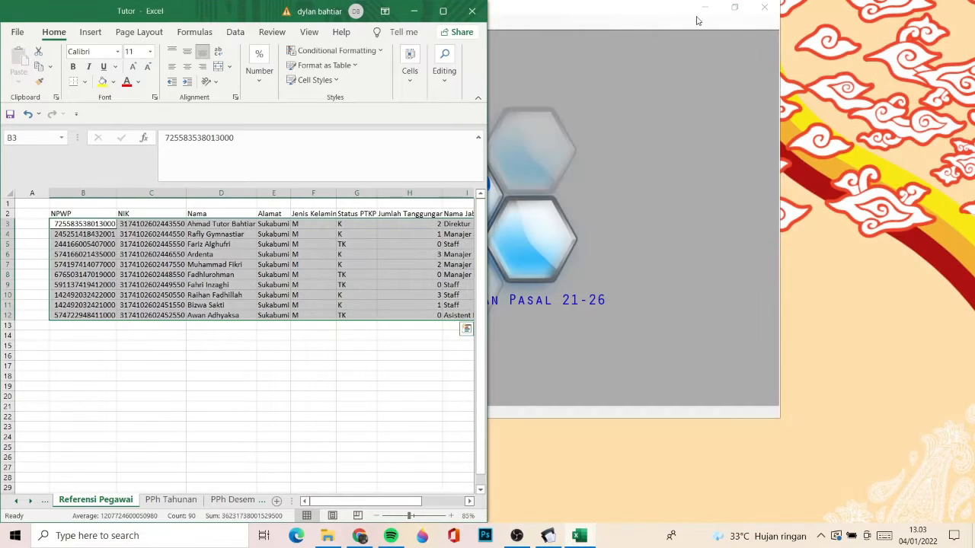
click(411, 11)
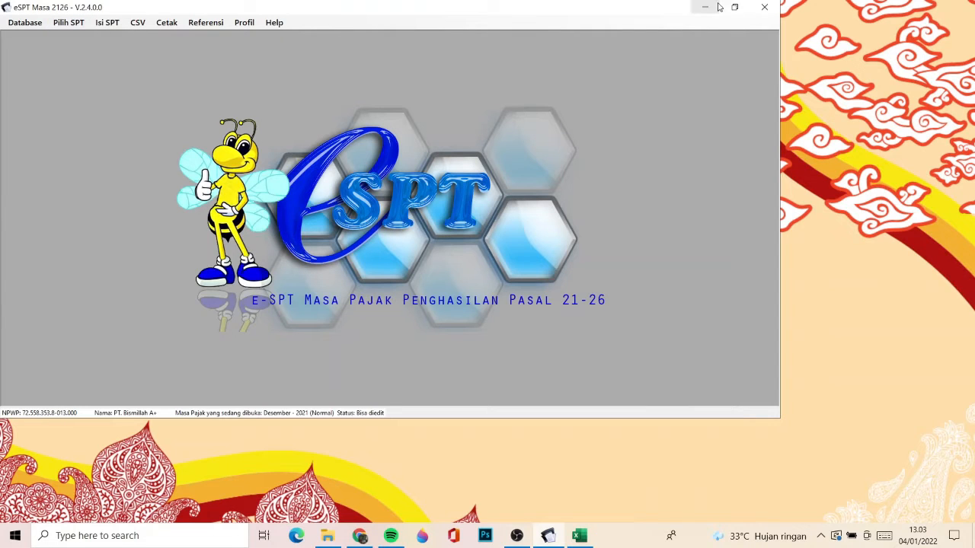
click(132, 25)
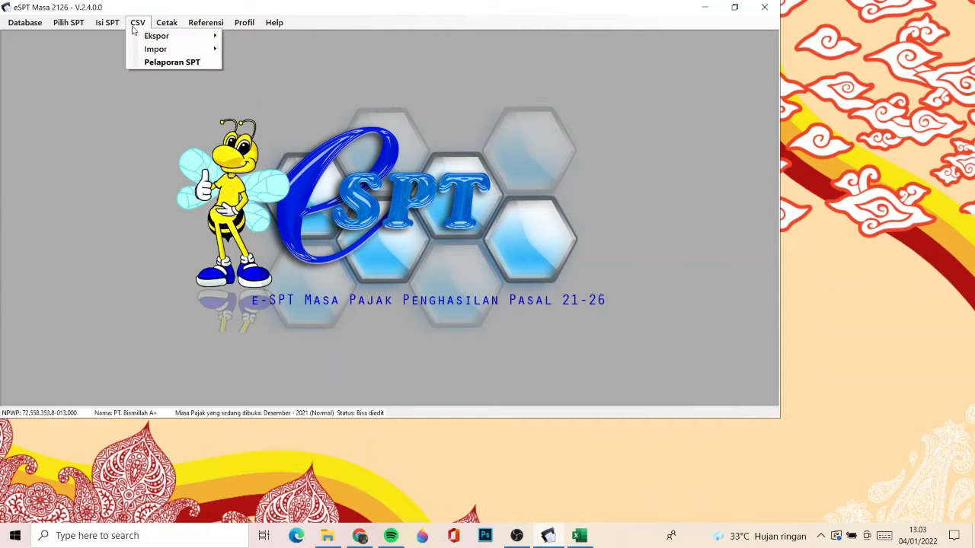
click(132, 25)
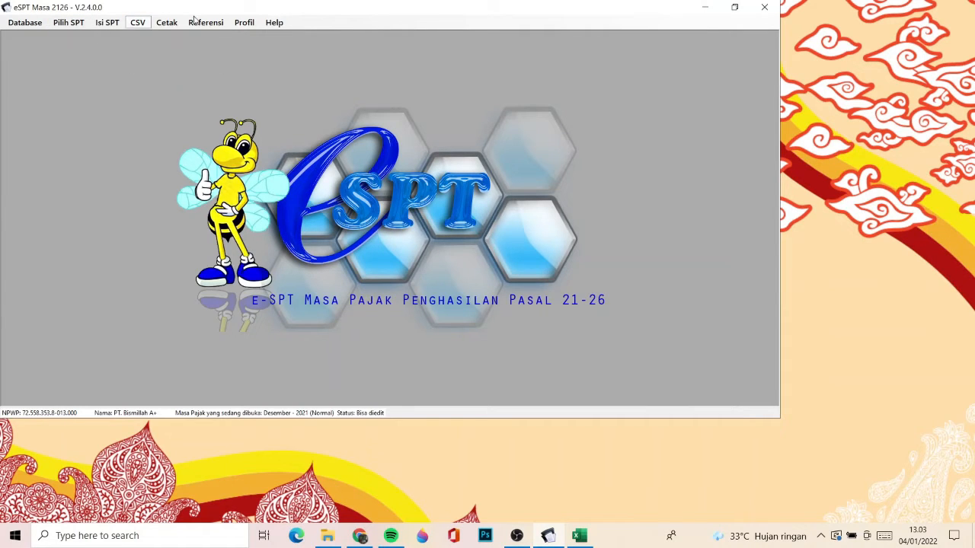
click(734, 8)
click(351, 7)
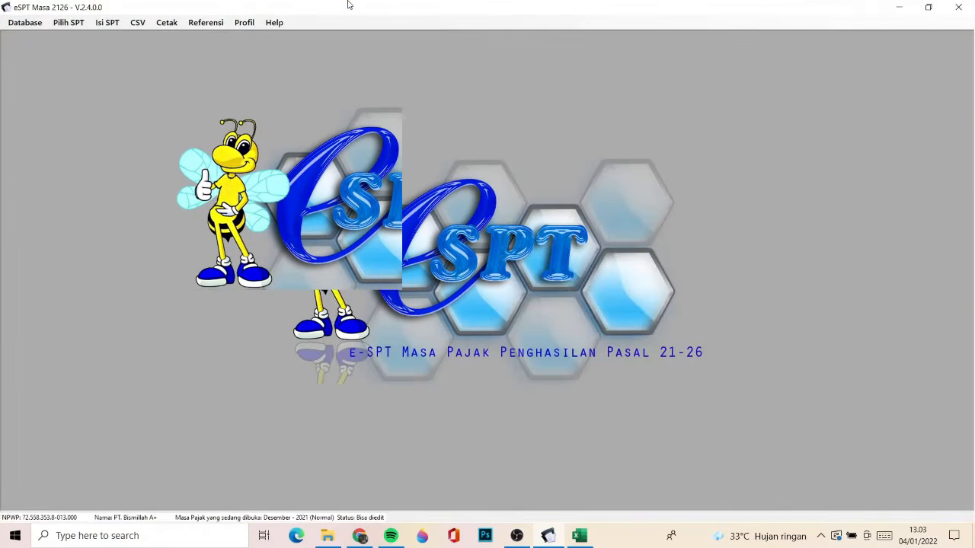
- Load 1721_refpegawaiA1 from the Aplikasi folder into the CSV import for the Pegawai A1 reference
click(141, 24)
click(150, 28)
click(145, 26)
mouse_move(167, 47)
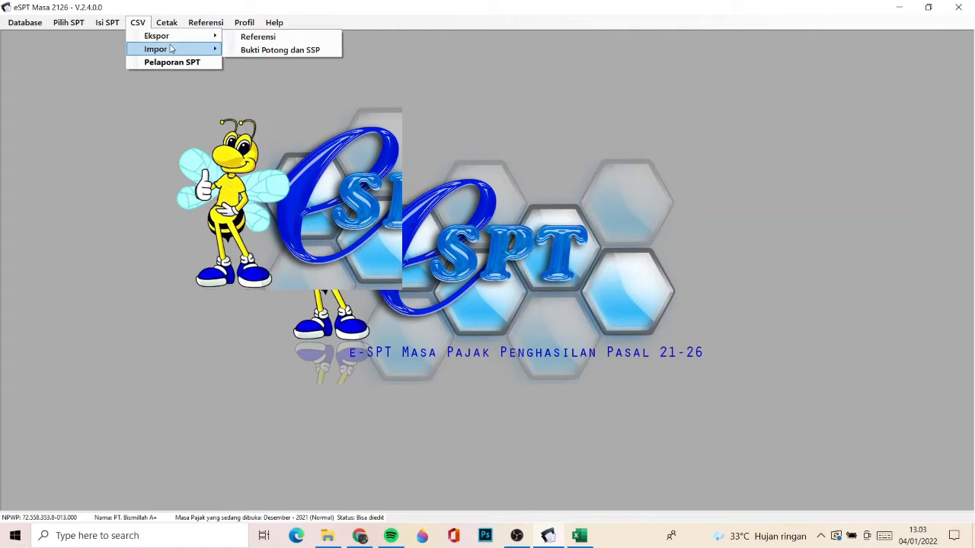
mouse_move(258, 53)
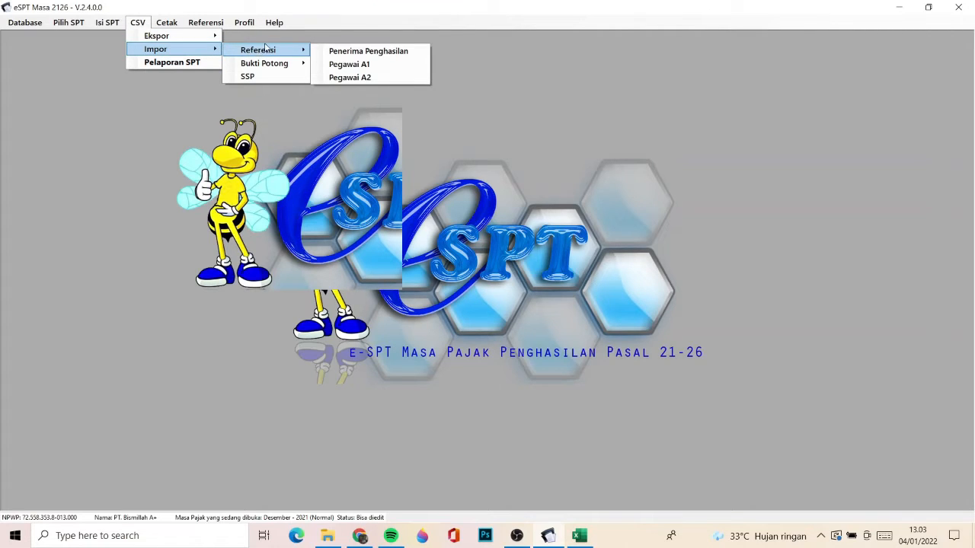
click(346, 69)
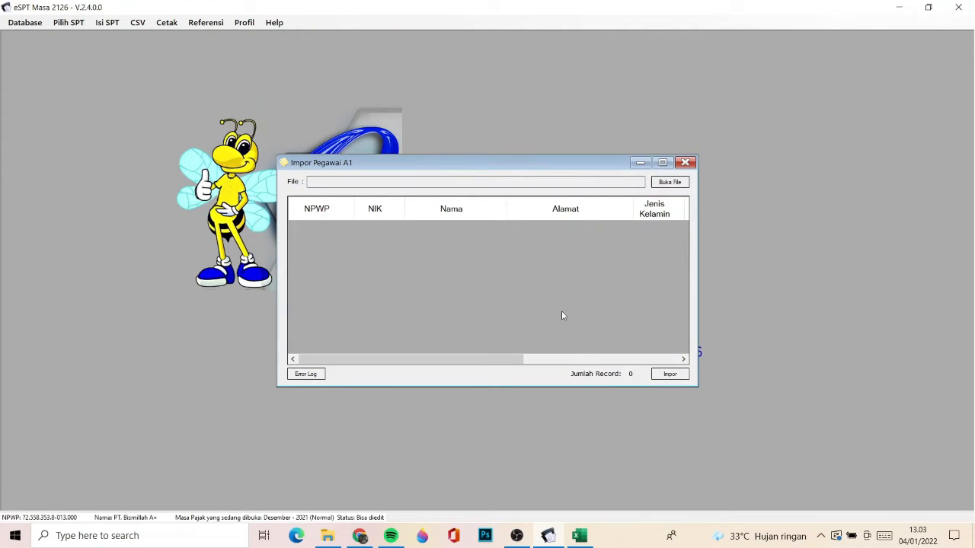
click(669, 182)
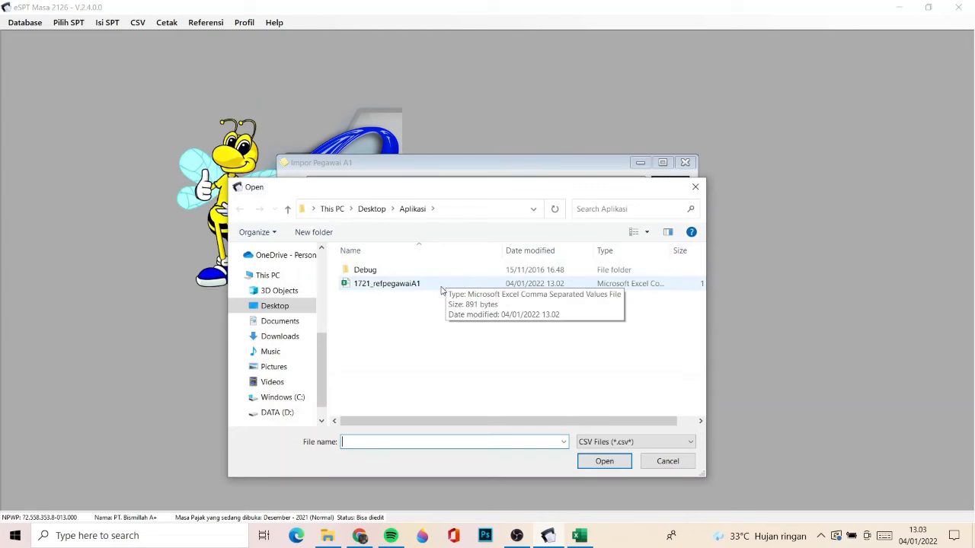
double_click(445, 290)
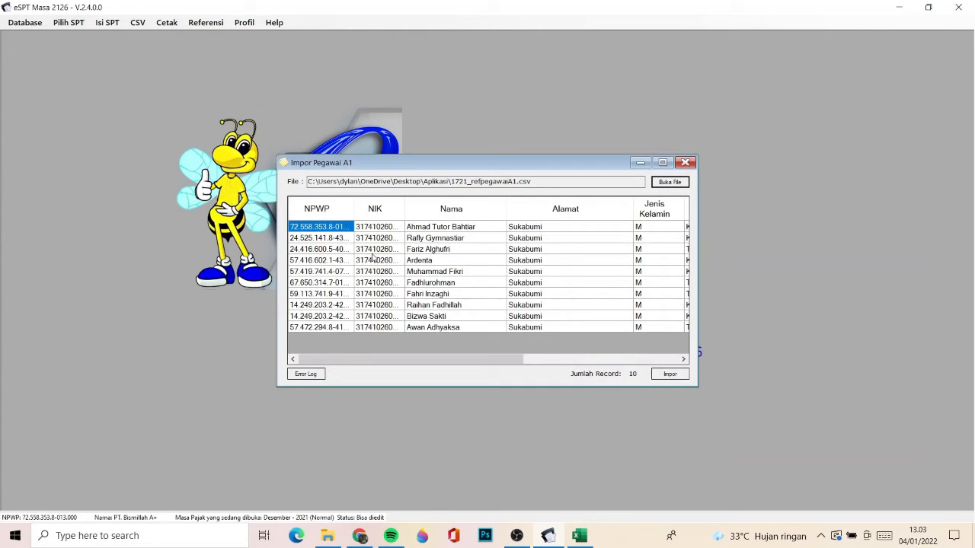
- Import the loaded Pegawai A1 records and close the import window
click(306, 238)
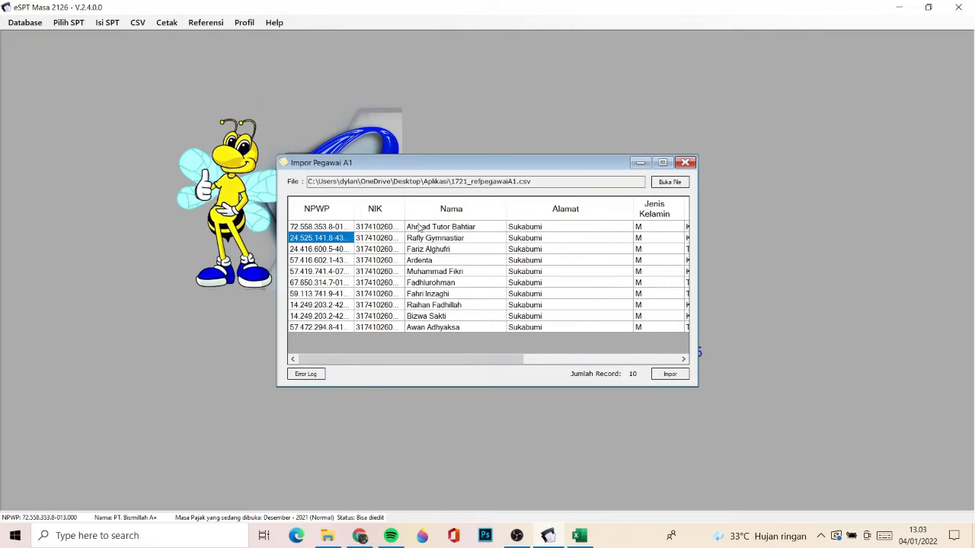
click(677, 376)
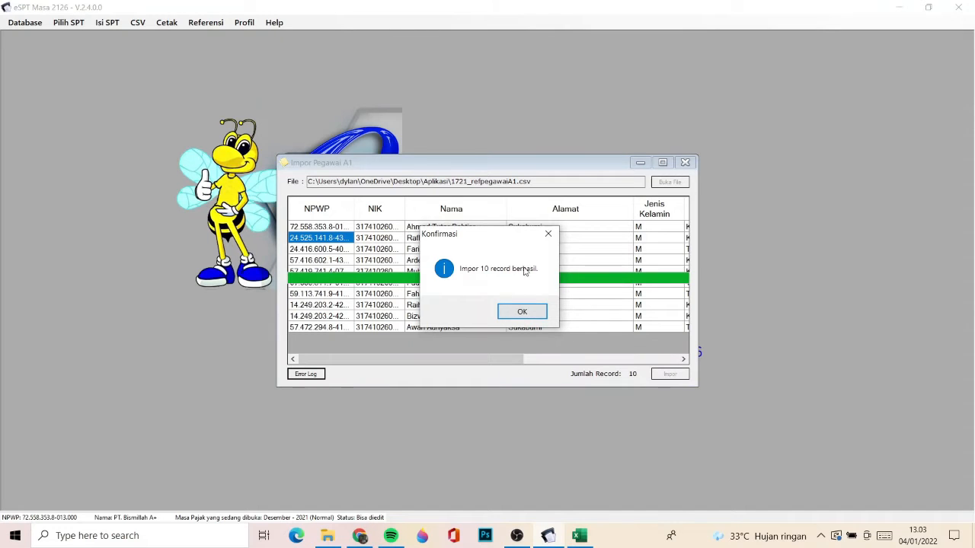
click(525, 312)
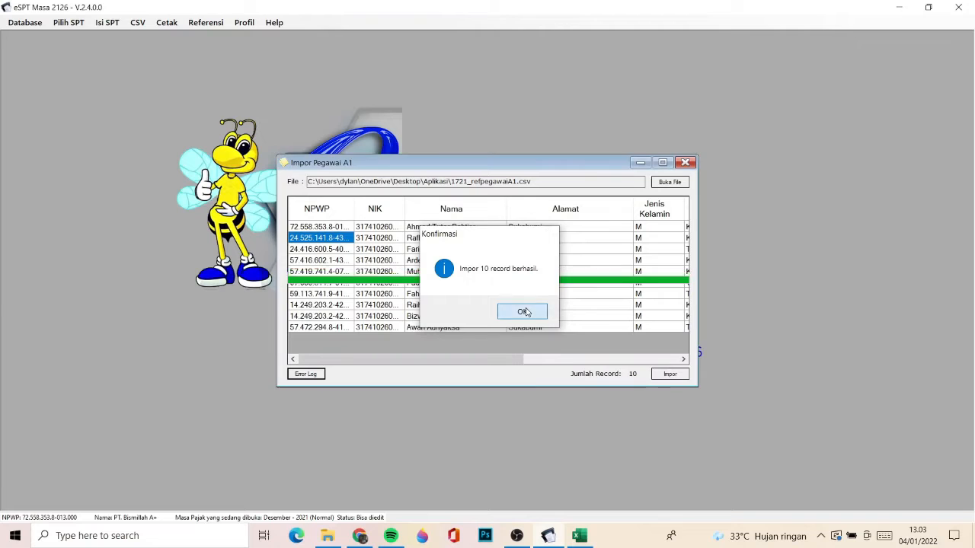
click(684, 163)
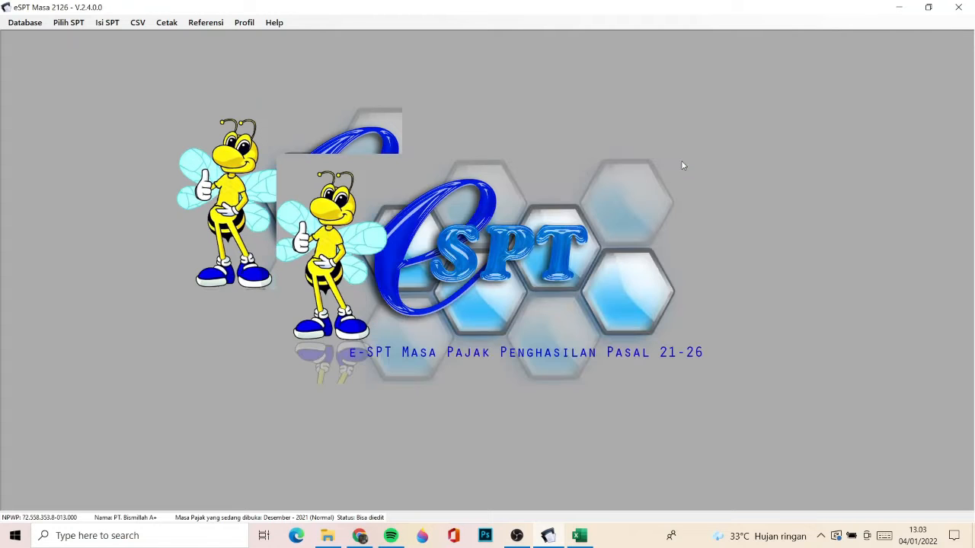
- Open the Daftar Pegawai A1 reference list and look through the imported employees
click(196, 26)
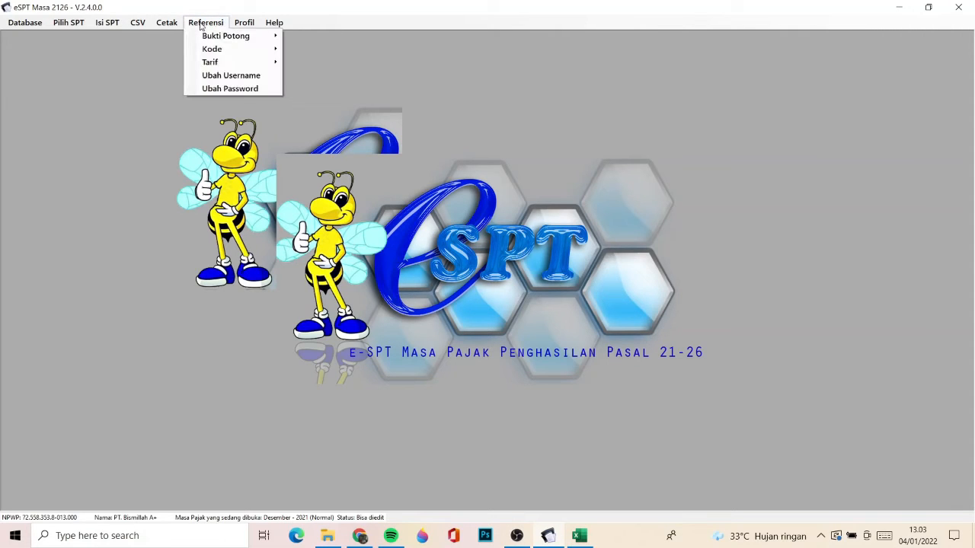
mouse_move(221, 35)
click(335, 50)
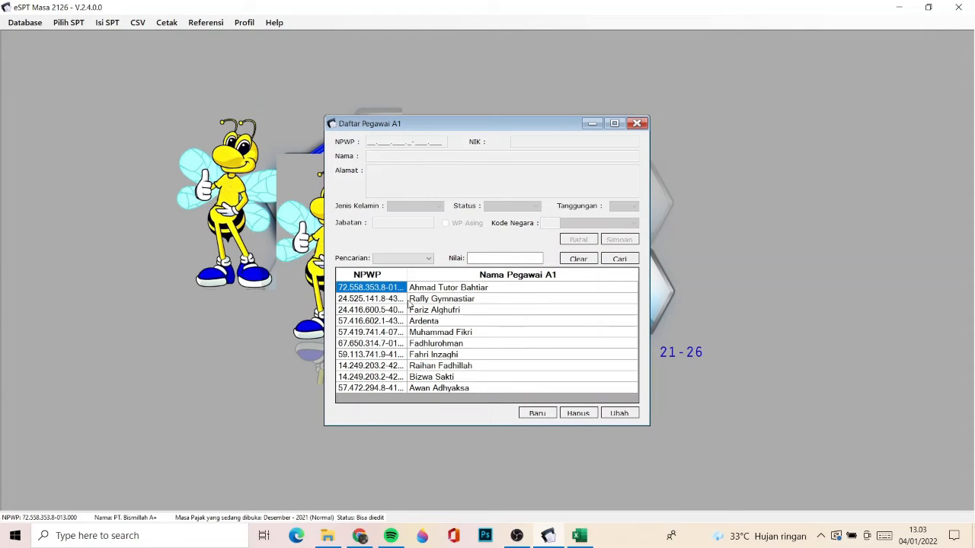
key(Down)
key(End)
key(Up)
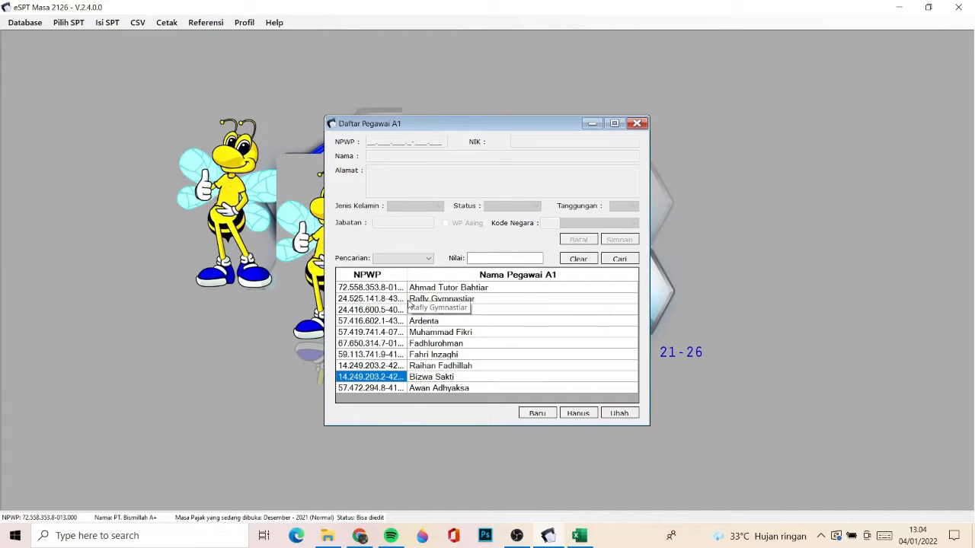
- Move back up to the first employee in the Daftar Pegawai A1 list and close the list
key(Up)
key(Up)
key(Home)
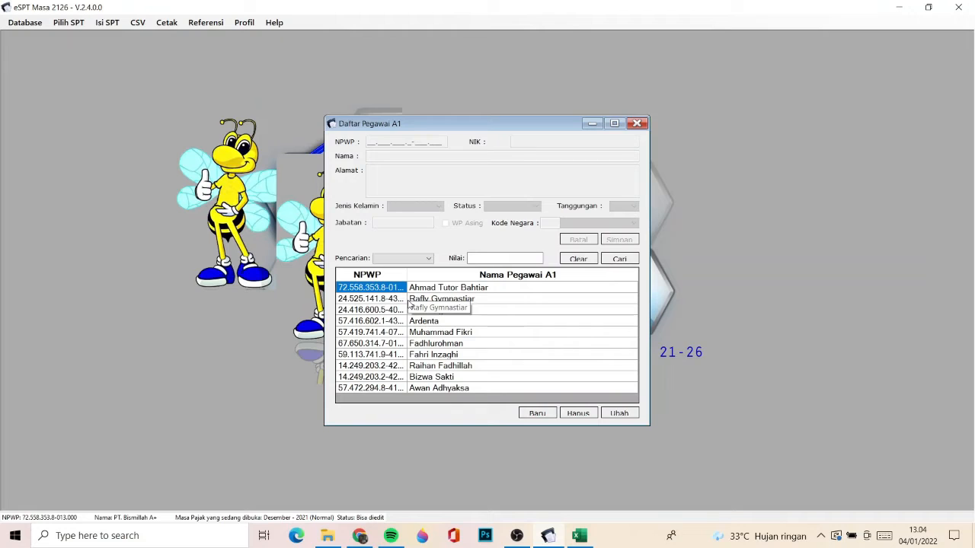
click(635, 124)
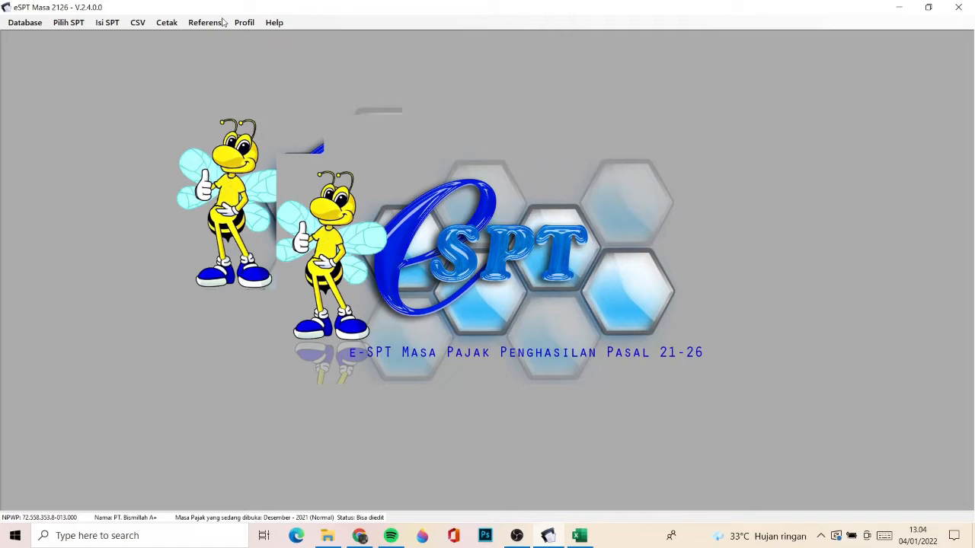
- Open a blank Bukti Potong A1 entry form from the A1 withholding list, view its fields, and close it without saving
click(107, 25)
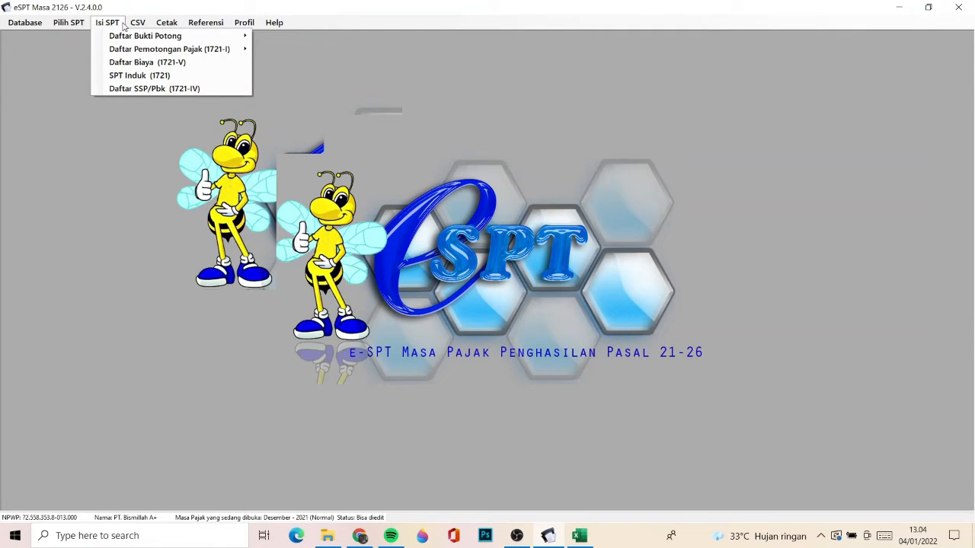
mouse_move(132, 27)
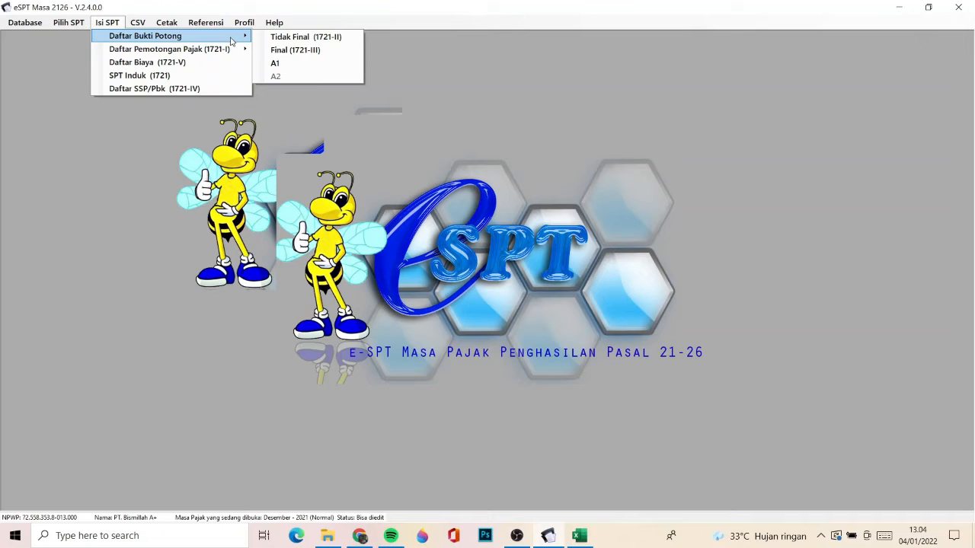
click(278, 64)
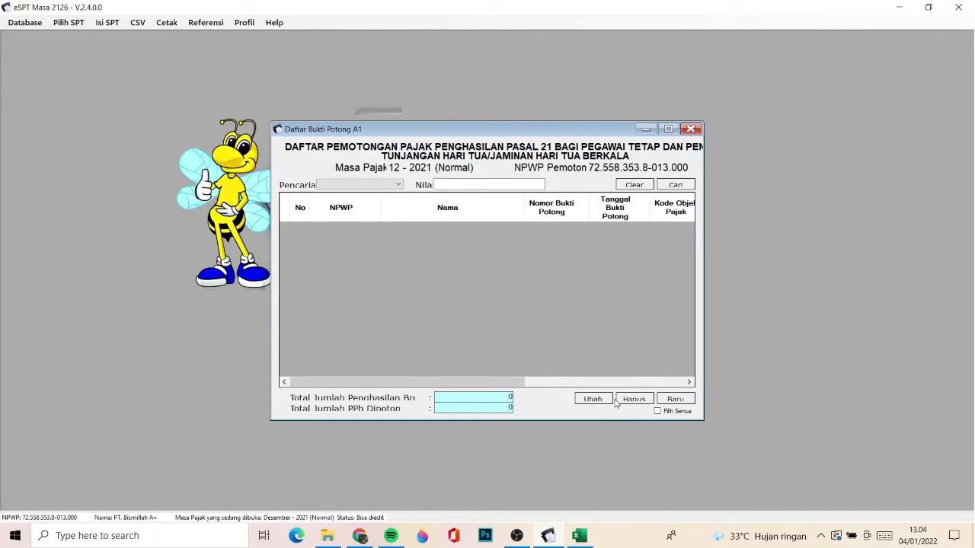
click(673, 399)
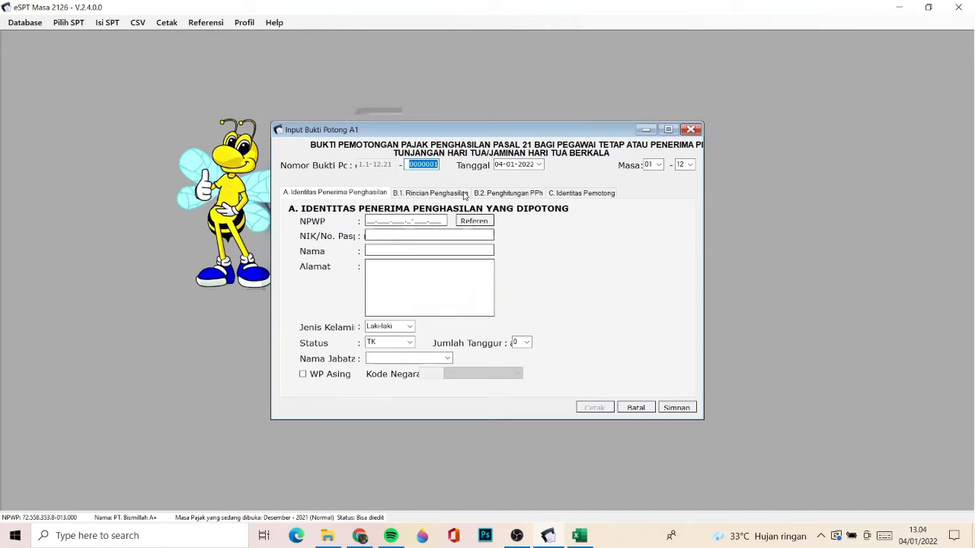
click(369, 220)
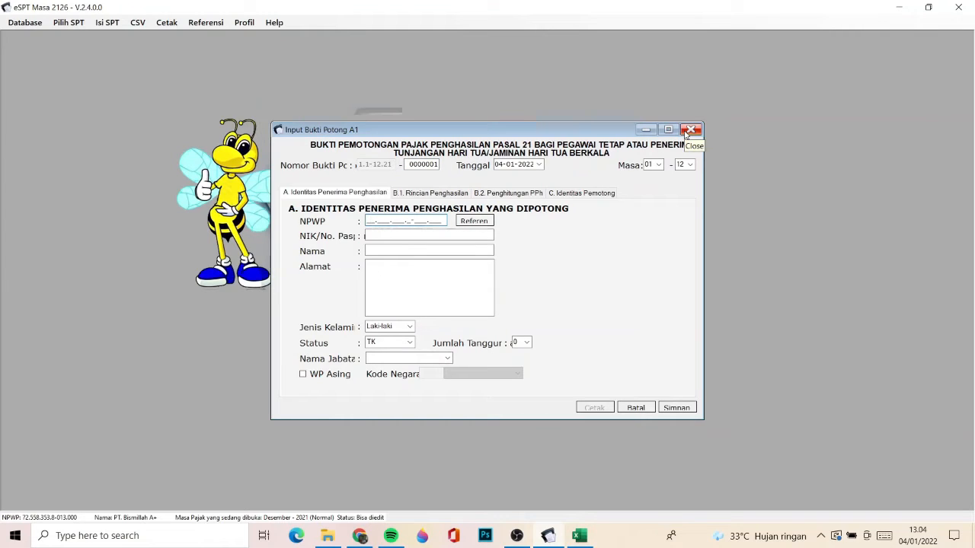
click(688, 131)
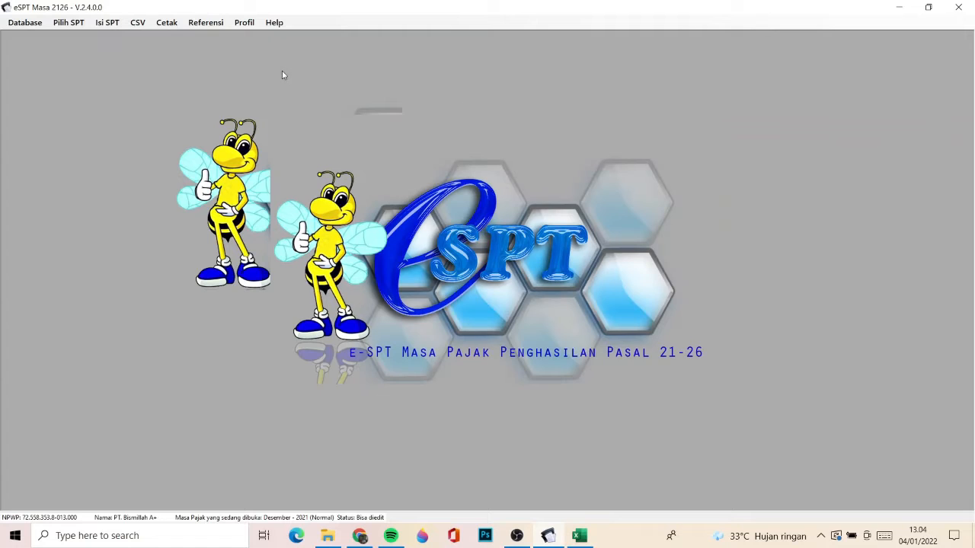
- In File Explorer, browse to the contoh csv folder inside the e-SPT Masa 21-26 2014 installation's dokumentasi folder on drive C
click(327, 535)
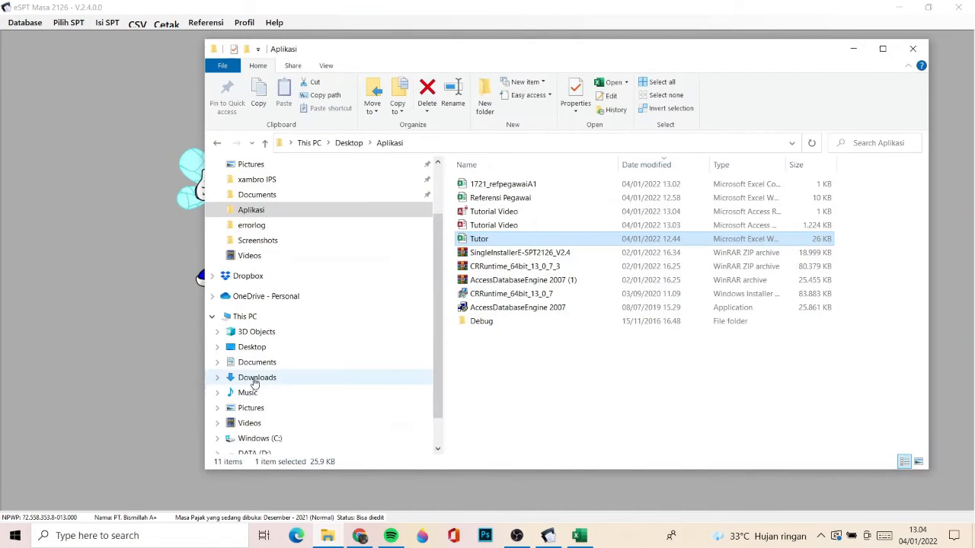
scroll(259, 435, down, 1)
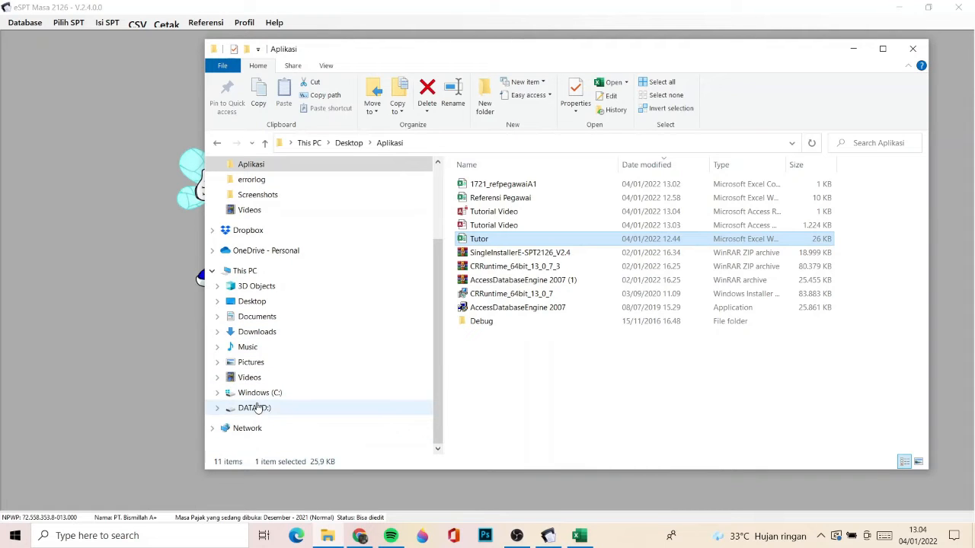
click(259, 393)
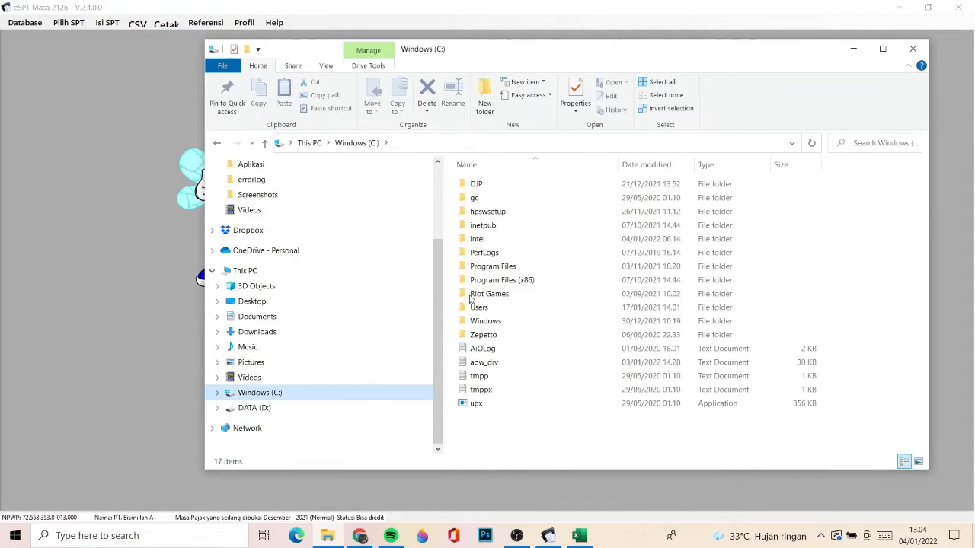
double_click(524, 281)
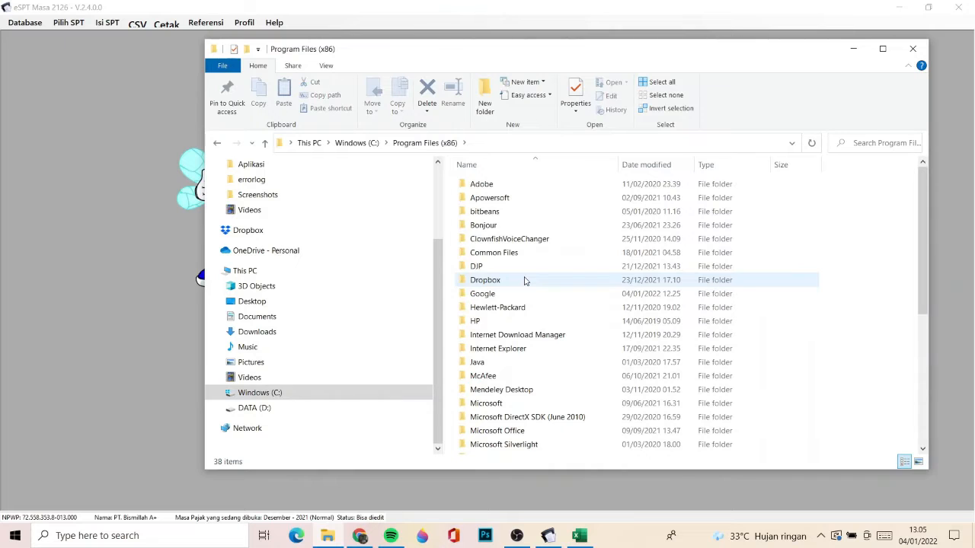
double_click(489, 269)
click(509, 190)
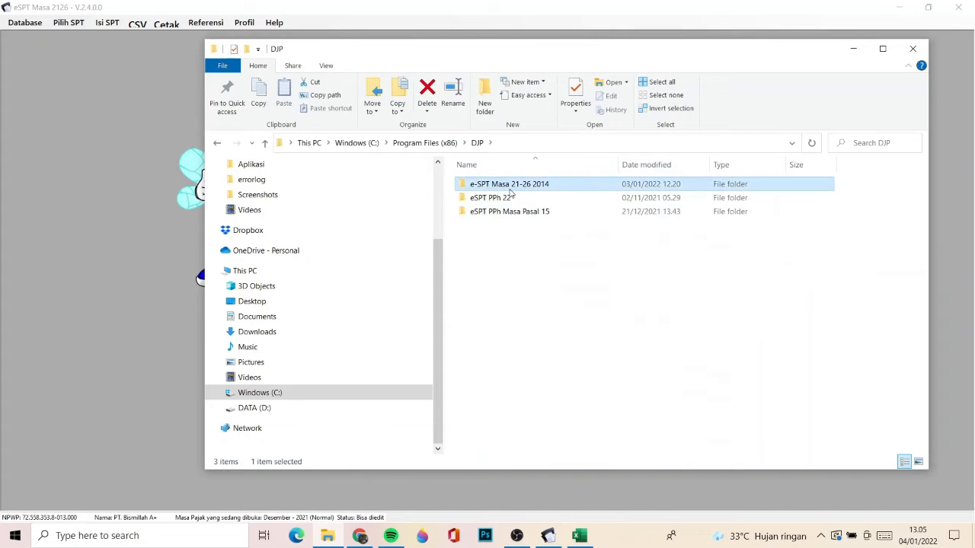
double_click(511, 191)
click(510, 192)
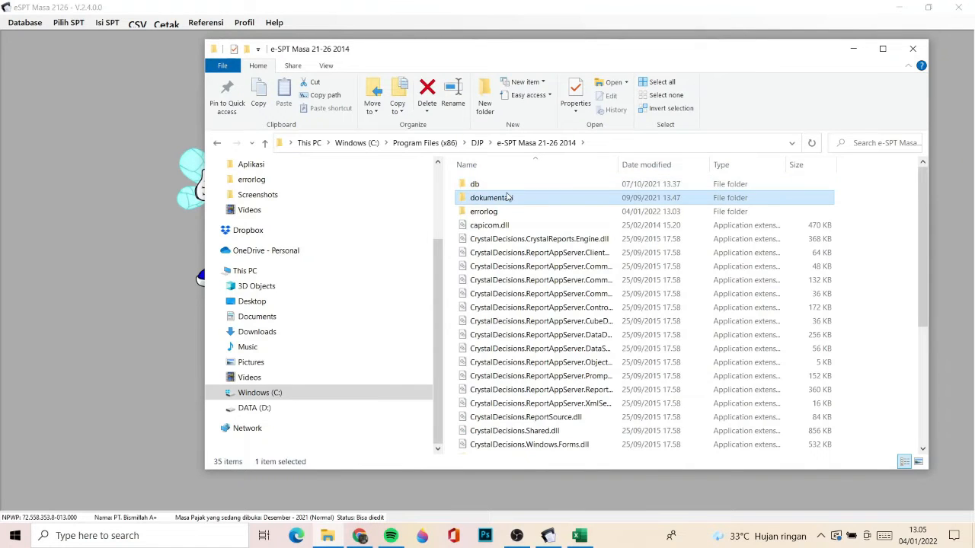
double_click(510, 197)
double_click(492, 188)
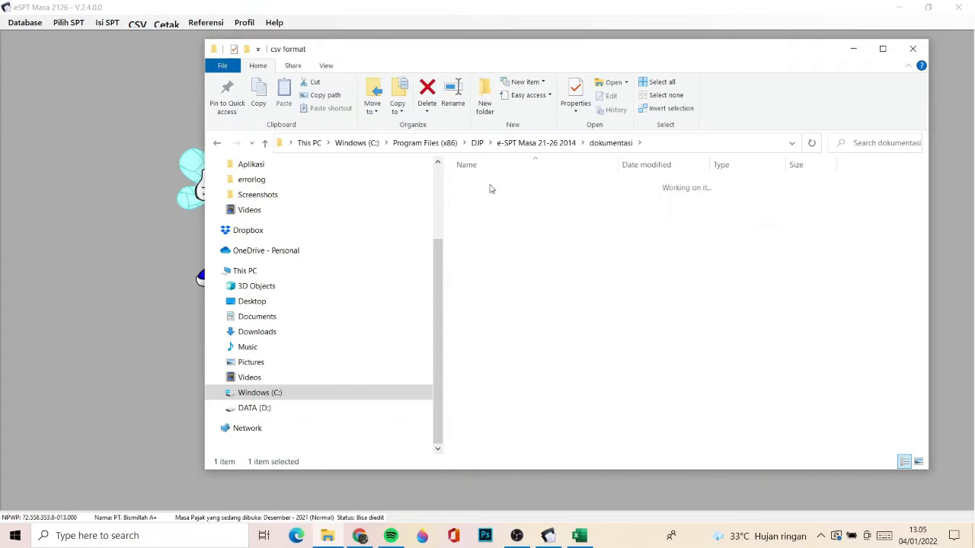
double_click(491, 188)
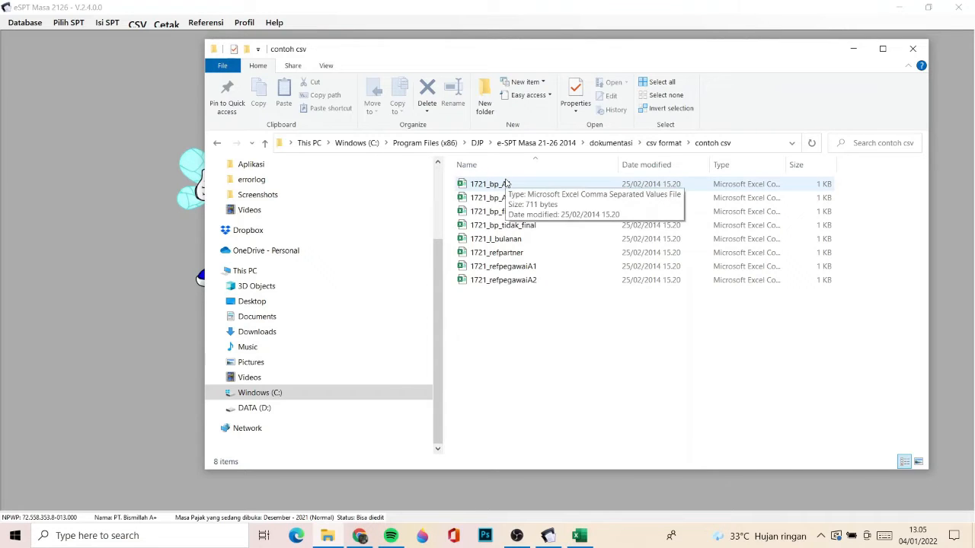
- Switch back to eSPT Masa 2126 and open the CSV export window for Bukti Potong
click(173, 172)
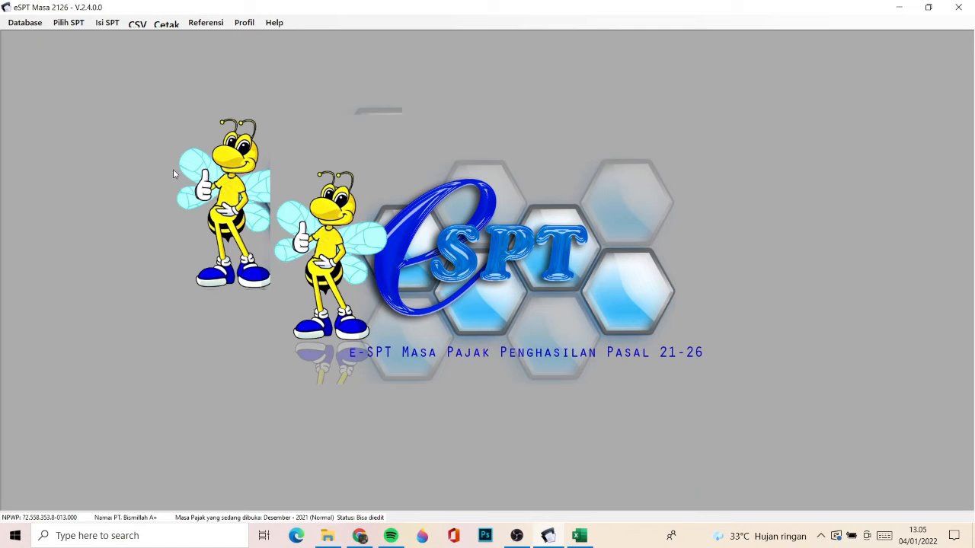
click(103, 23)
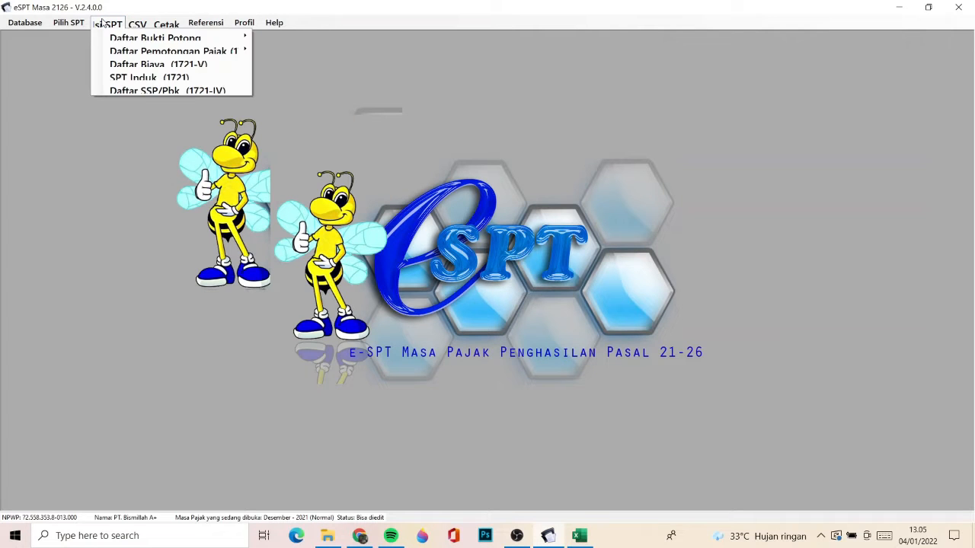
click(143, 25)
click(145, 25)
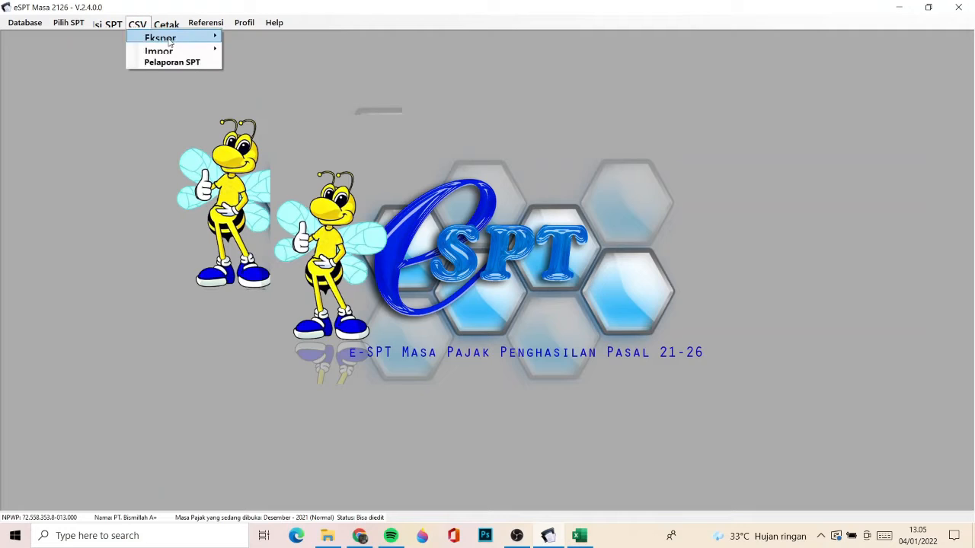
mouse_move(169, 43)
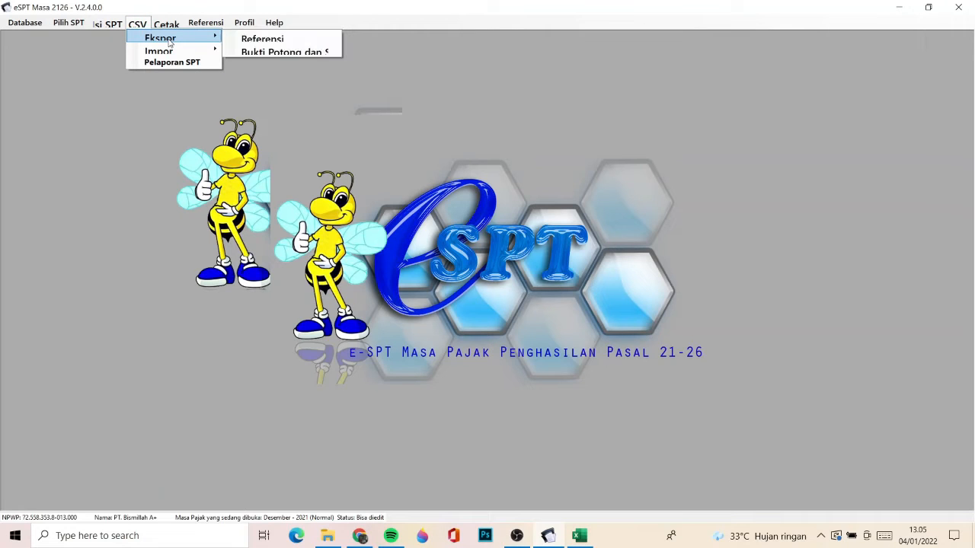
click(280, 52)
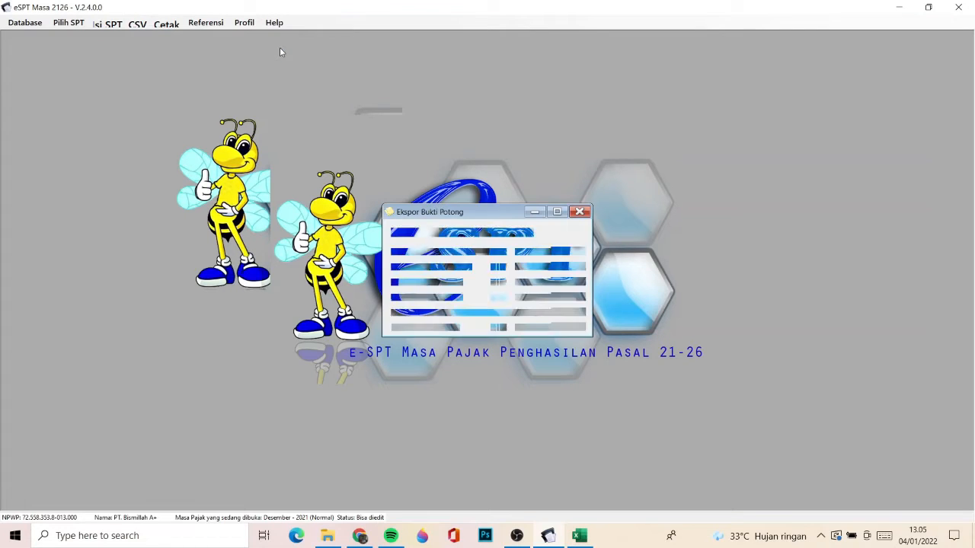
click(142, 25)
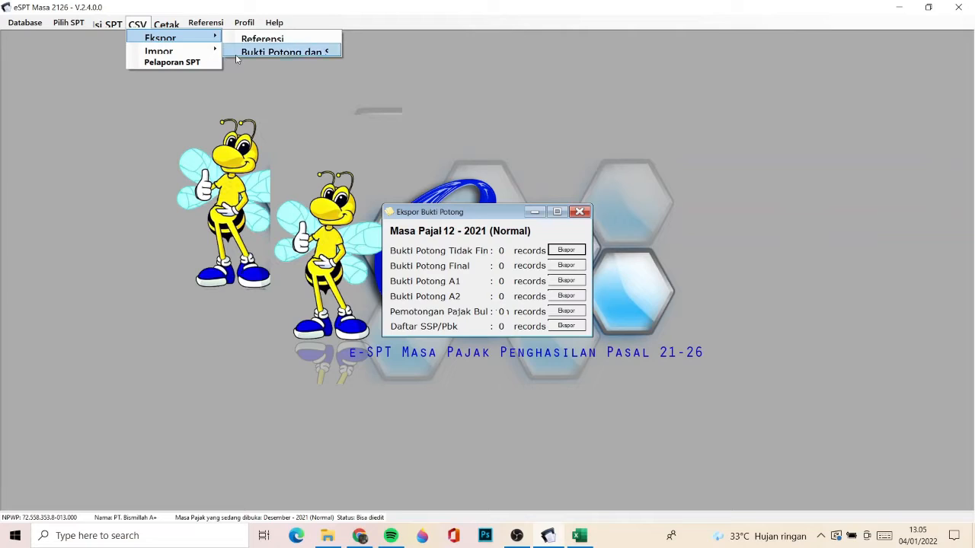
click(259, 53)
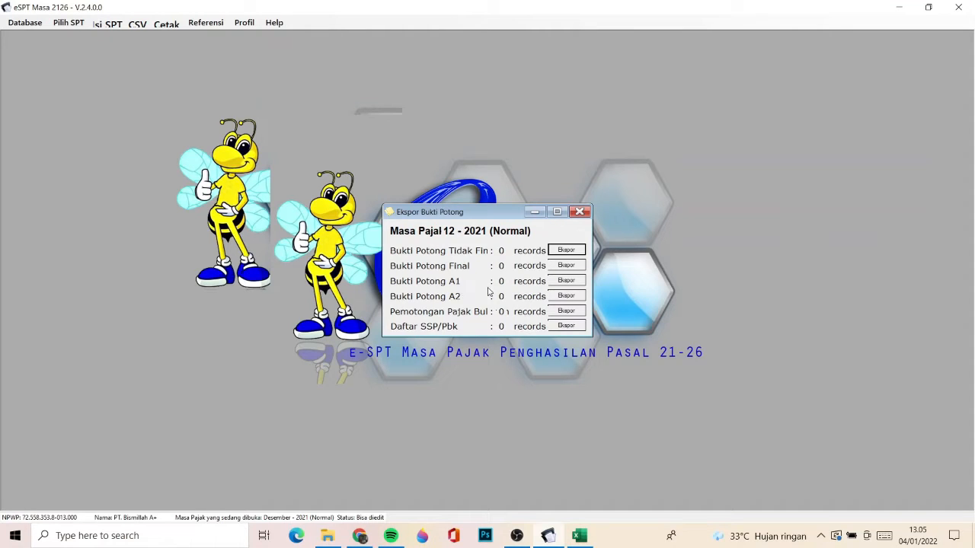
- Export the Bukti Potong A1 data as the CSV file 1721_bp_A1 in the Aplikasi folder
click(566, 281)
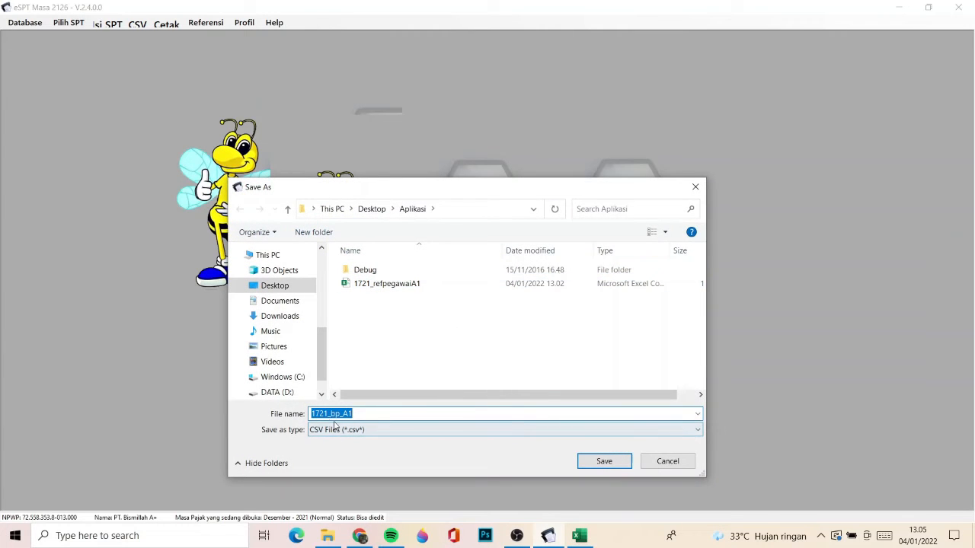
click(328, 536)
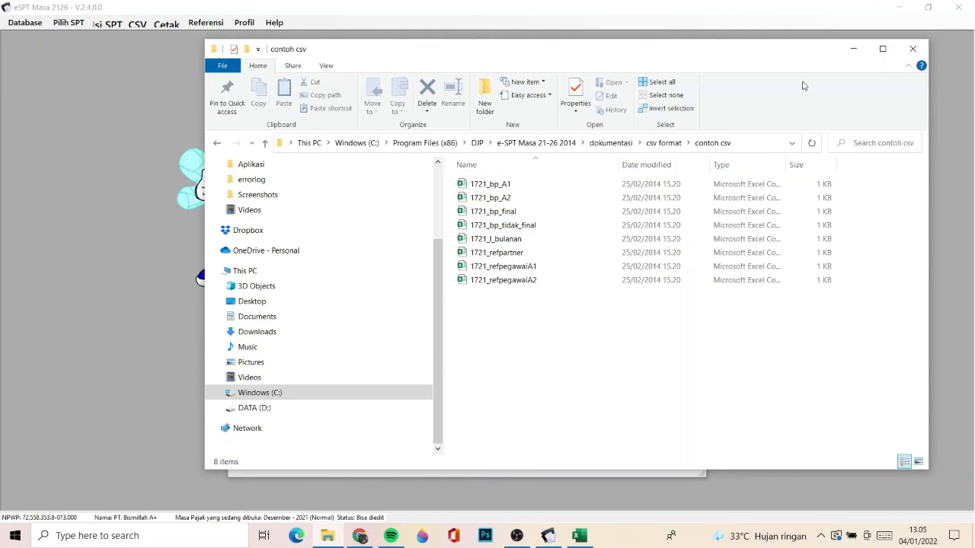
click(853, 49)
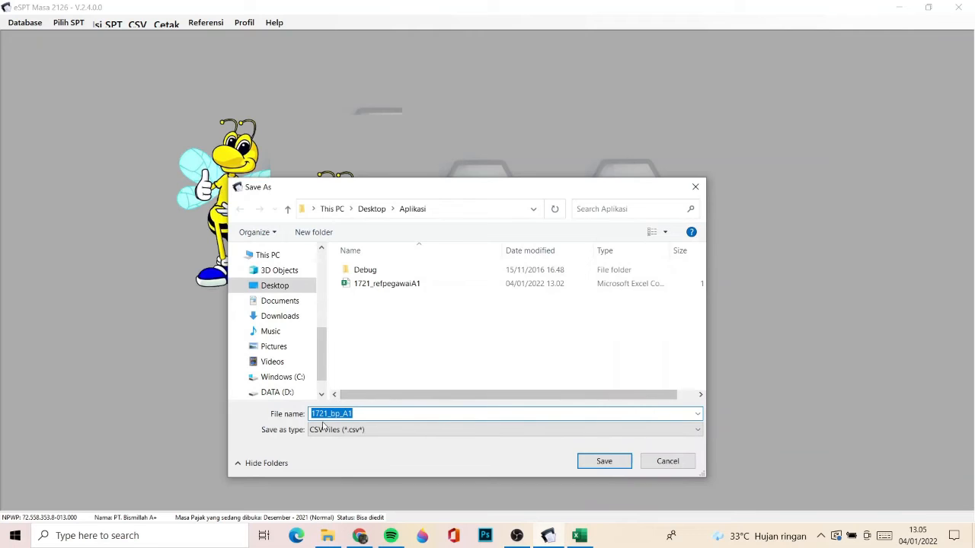
click(602, 462)
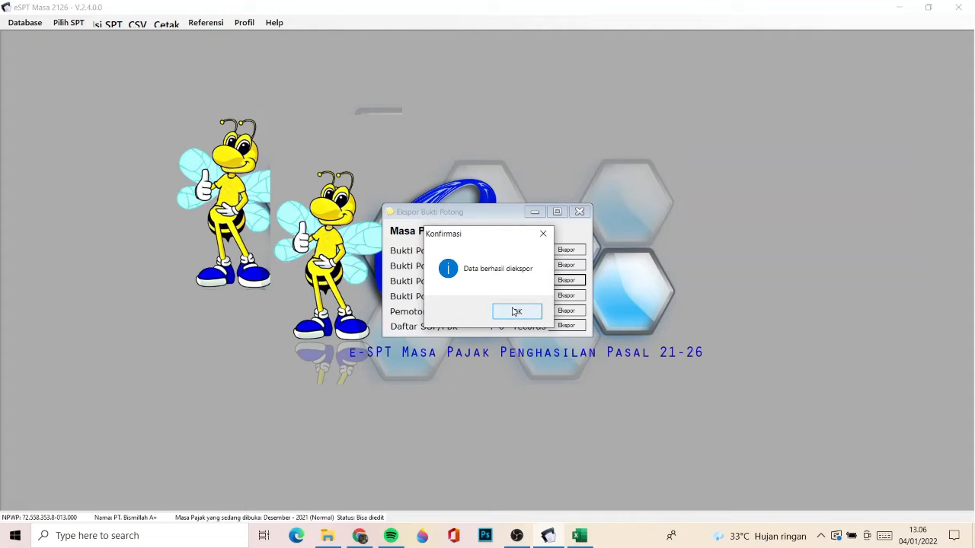
click(515, 312)
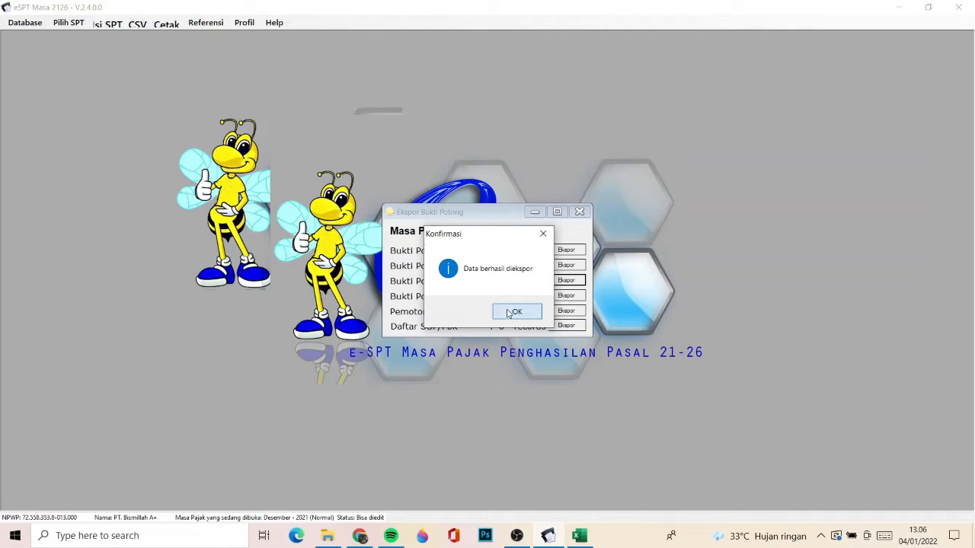
- Open the exported 1721_bp_A1 file from the Aplikasi folder in Excel and page down through its sheet
click(328, 535)
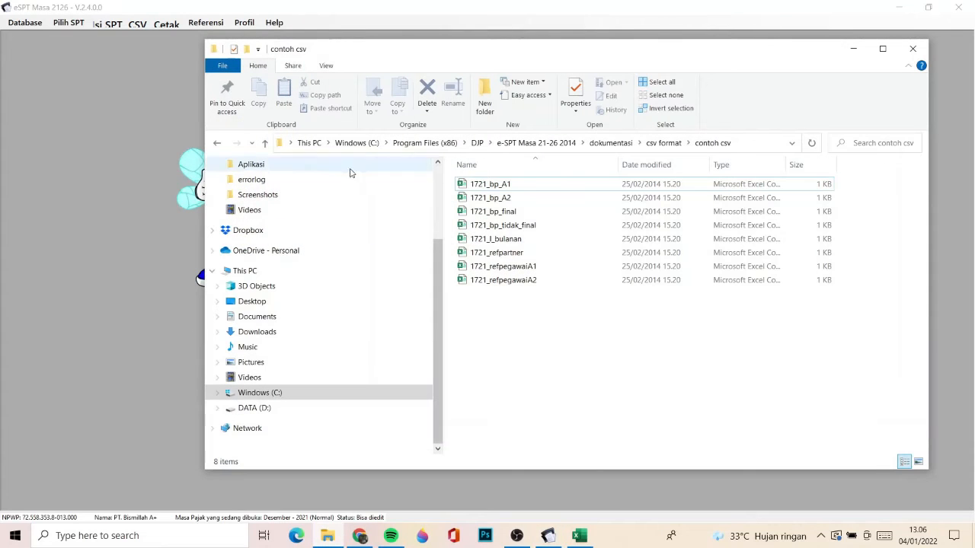
click(291, 164)
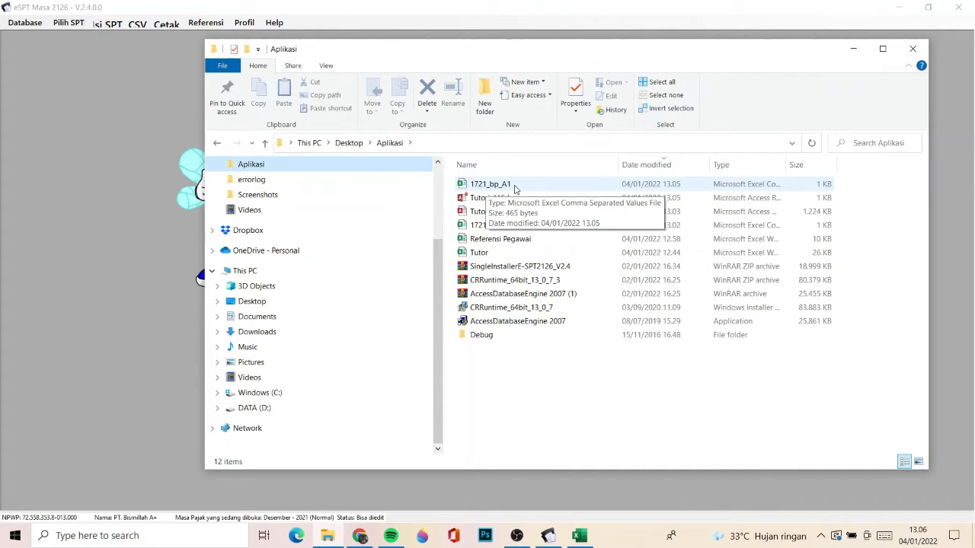
double_click(629, 183)
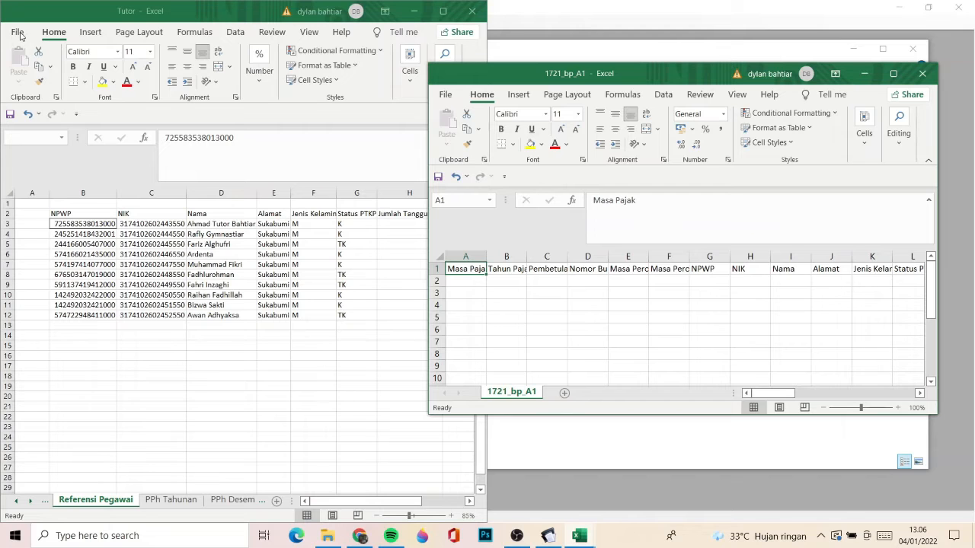
key(Page_Down)
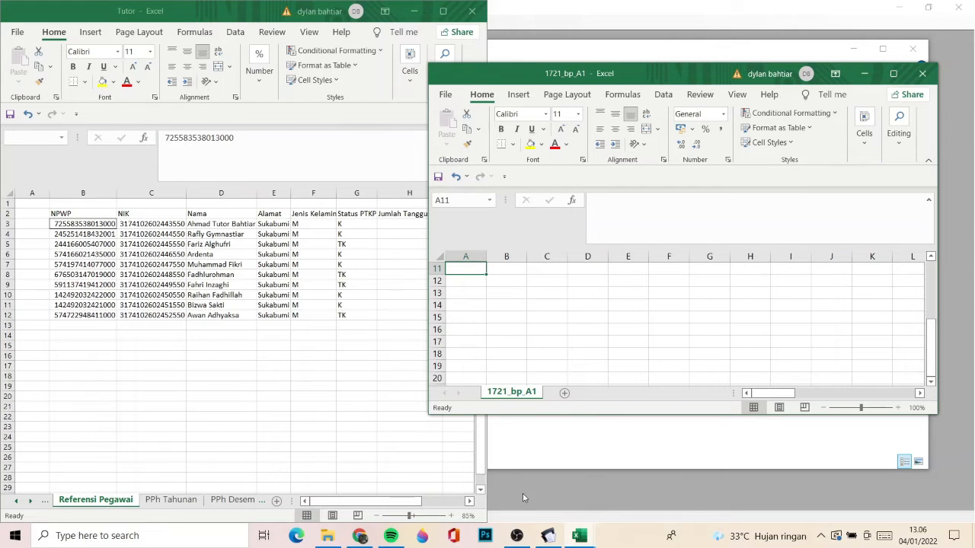
click(517, 536)
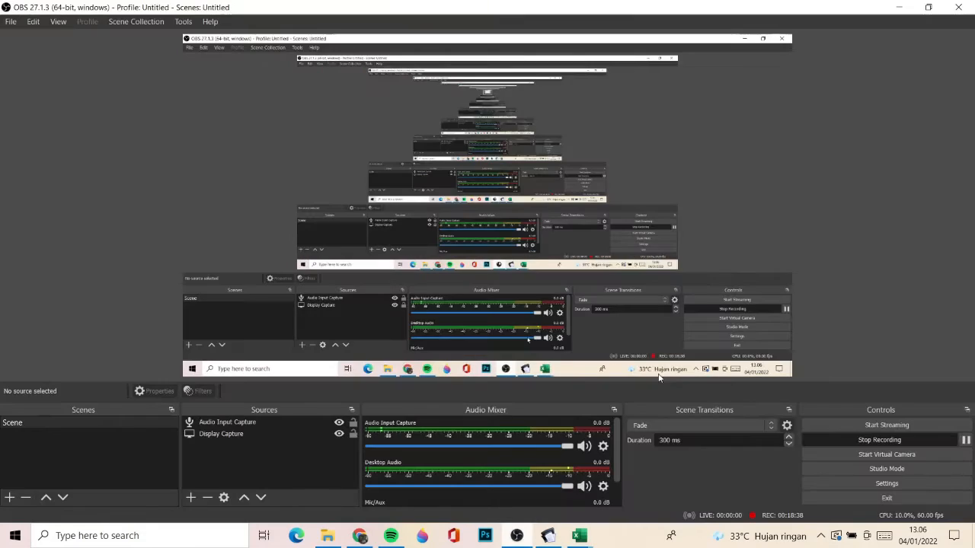
click(899, 7)
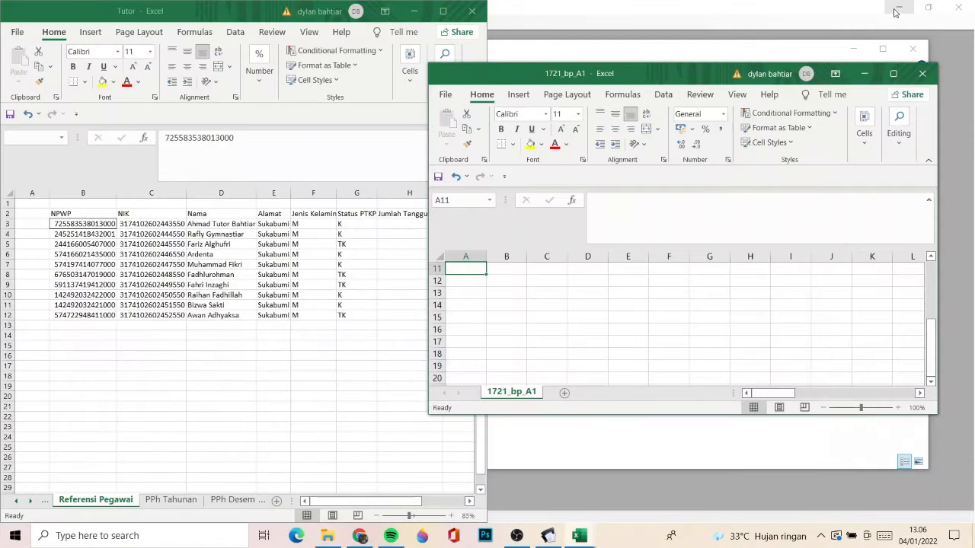
click(677, 82)
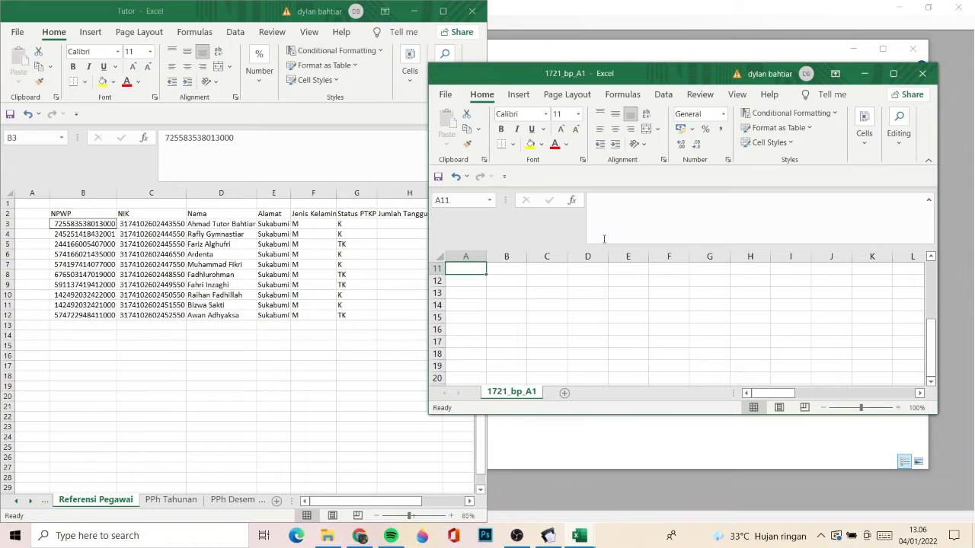
- Save the exported 1721_bp_A1 file as an Excel Workbook in the Aplikasi folder, keeping the same name
click(412, 11)
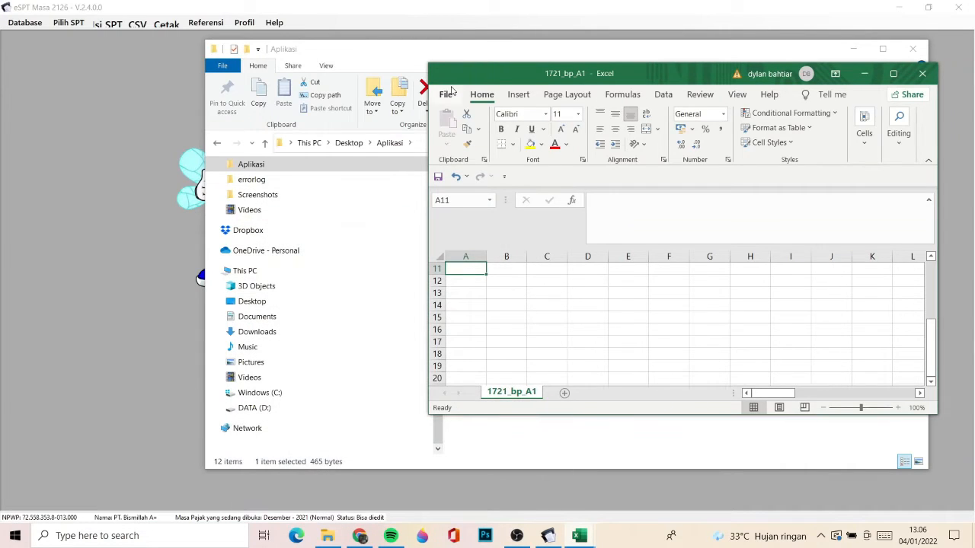
click(445, 95)
click(470, 264)
click(648, 256)
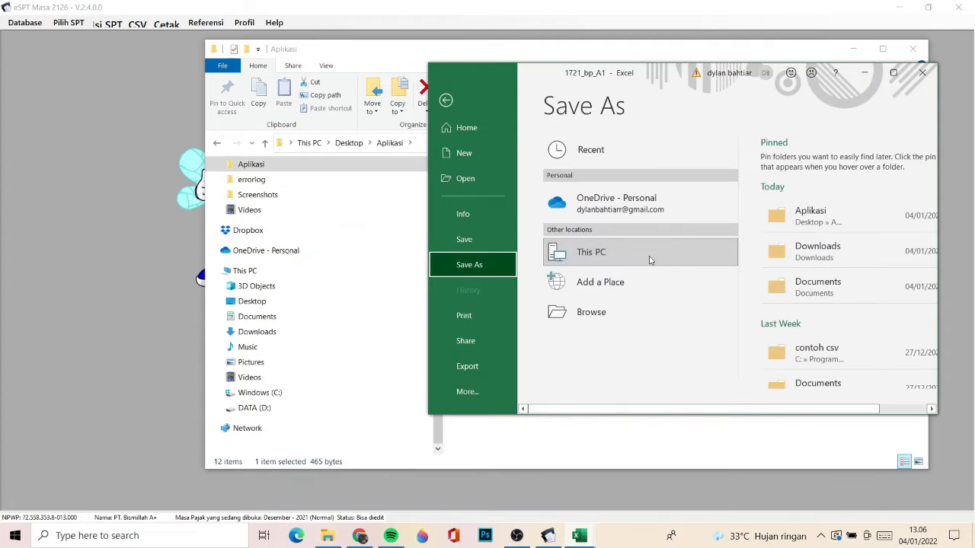
click(802, 229)
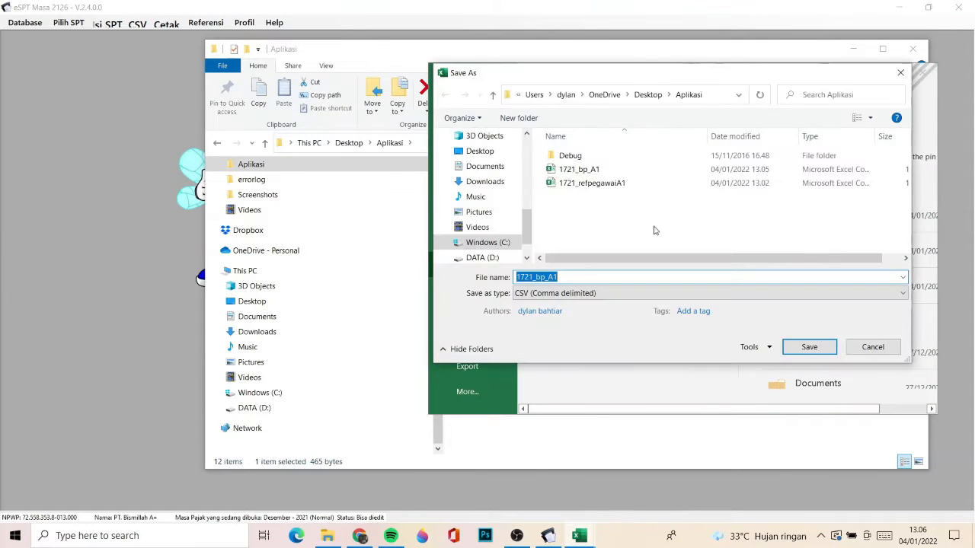
click(576, 301)
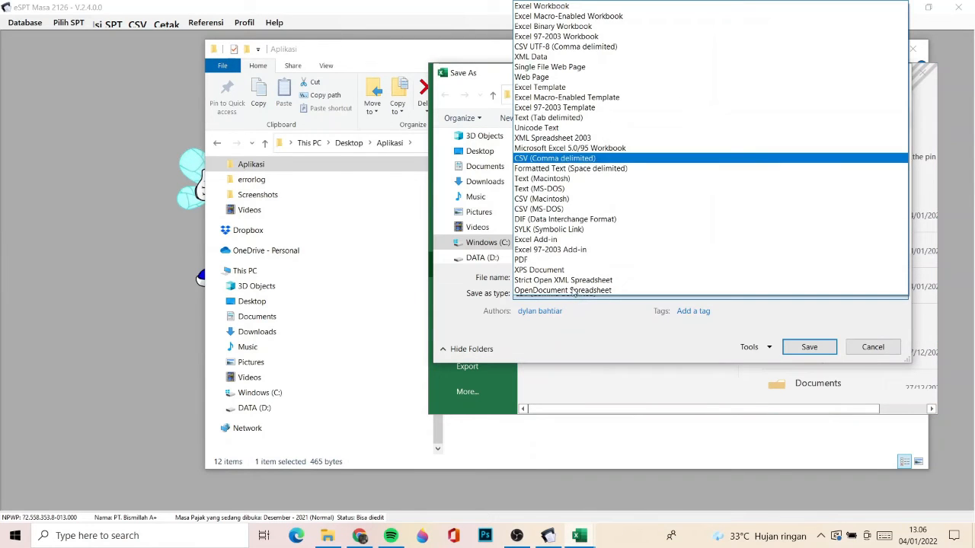
click(581, 7)
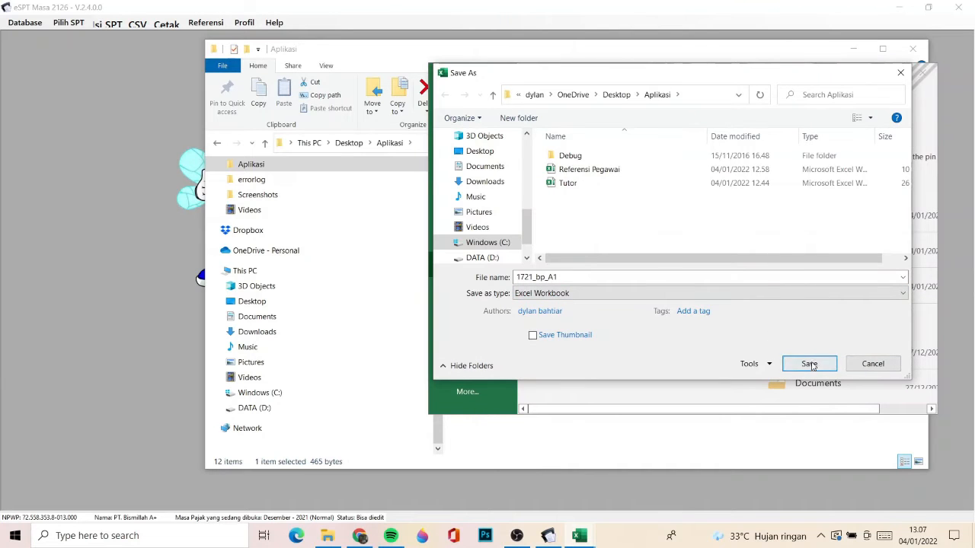
click(810, 363)
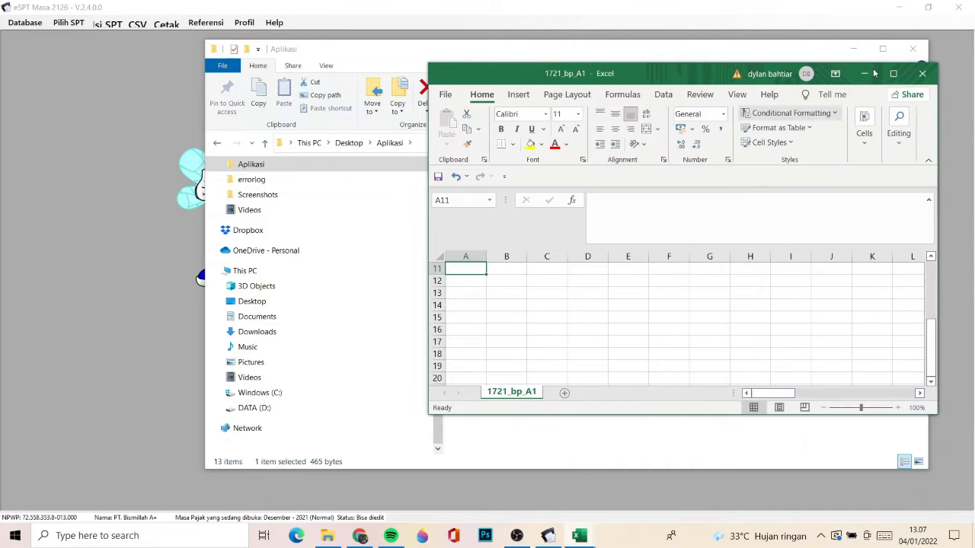
- Close the 1721_bp_A1 workbook and rename its Excel Workbook copy in the Aplikasi folder to BP A1
click(328, 536)
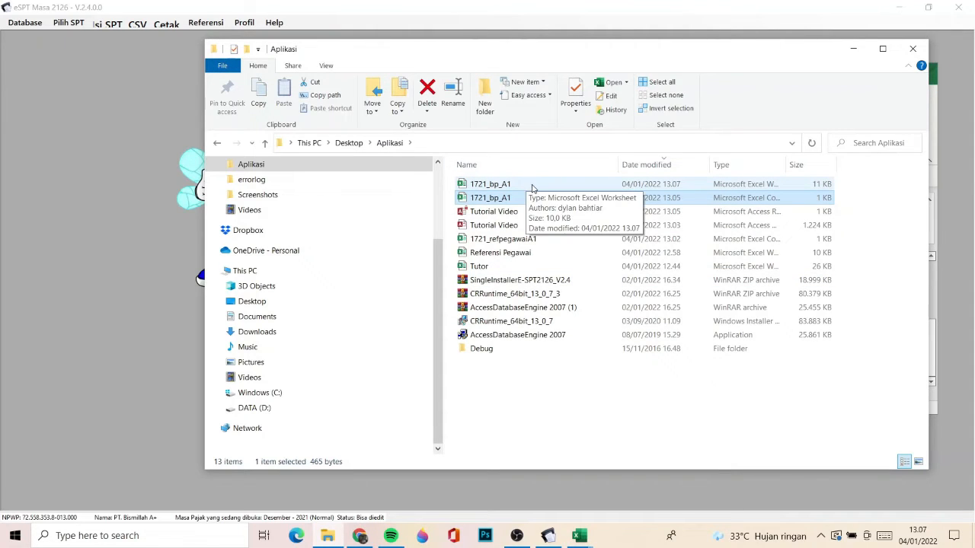
double_click(535, 189)
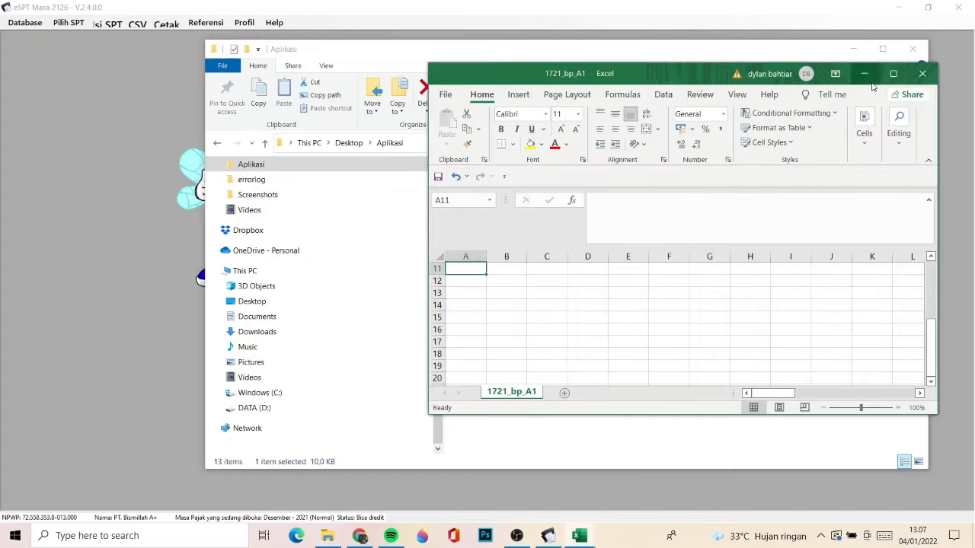
click(922, 75)
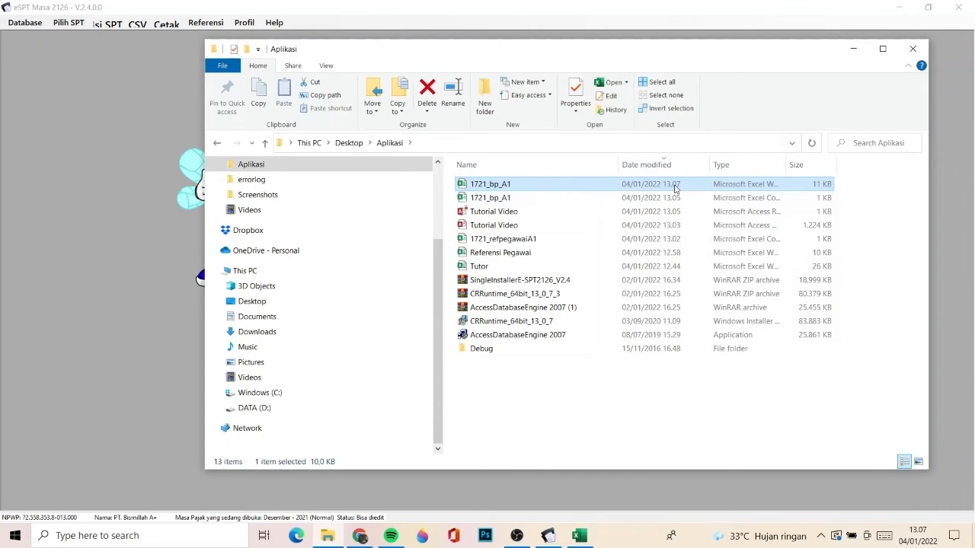
right_click(675, 188)
click(718, 497)
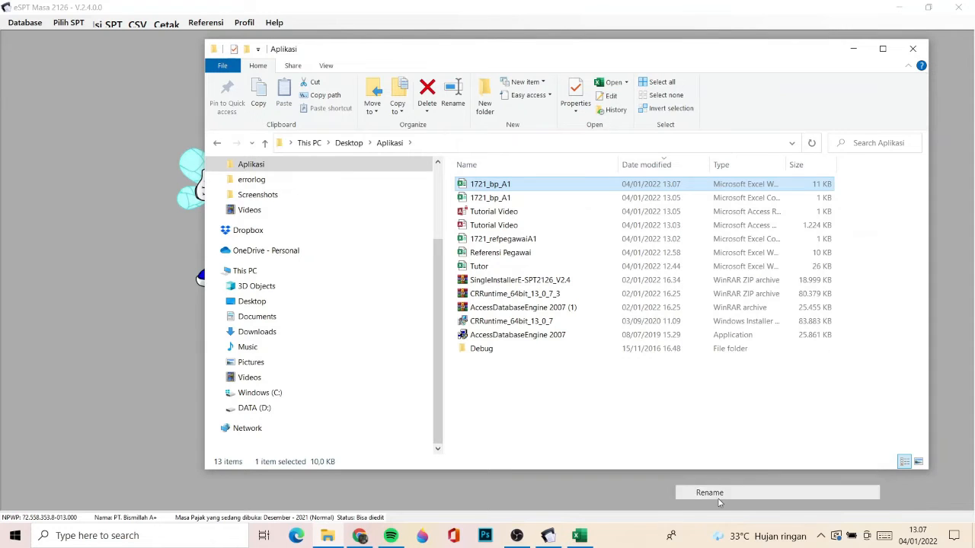
text(BP A1)
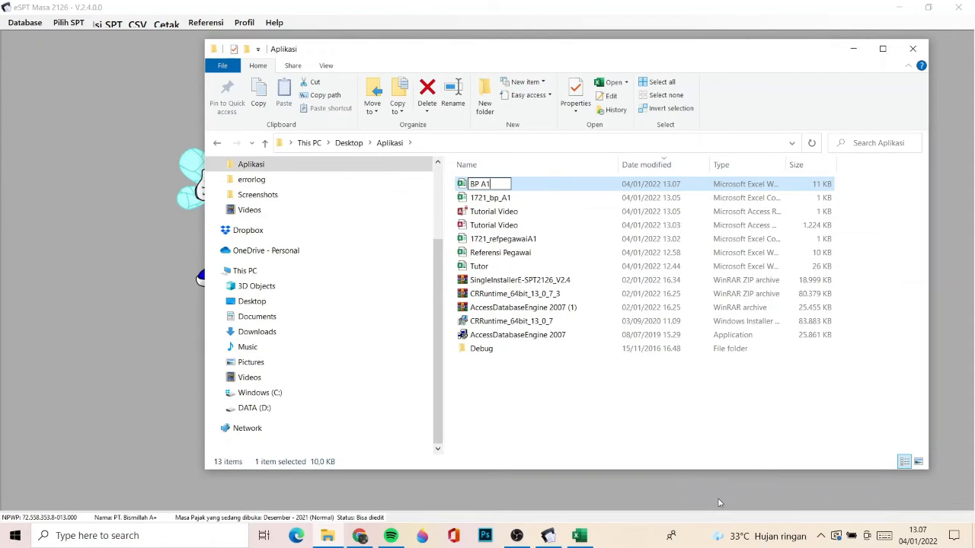
key(Return)
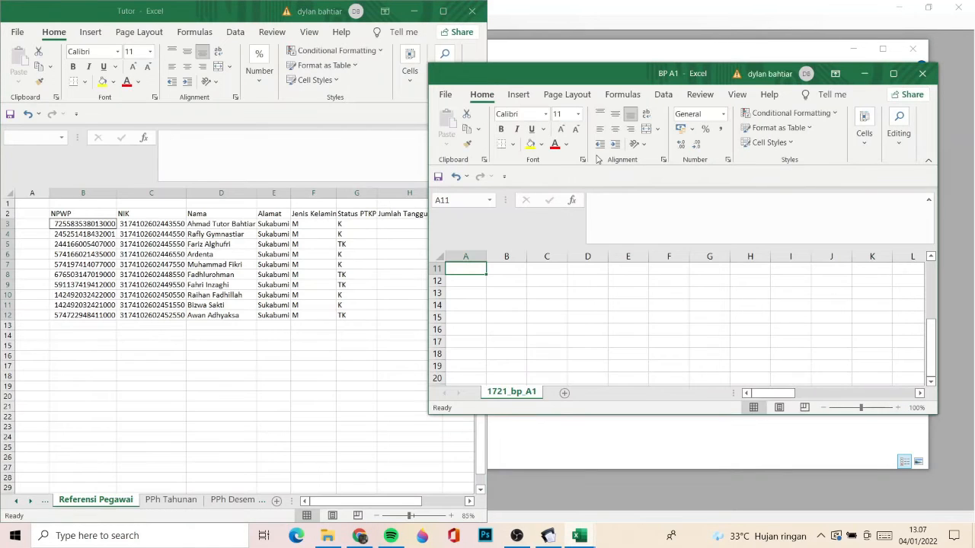
- In the BP A1 workbook, examine the header row from Masa Pajak through the employee identity columns to Jumlah 1
click(211, 265)
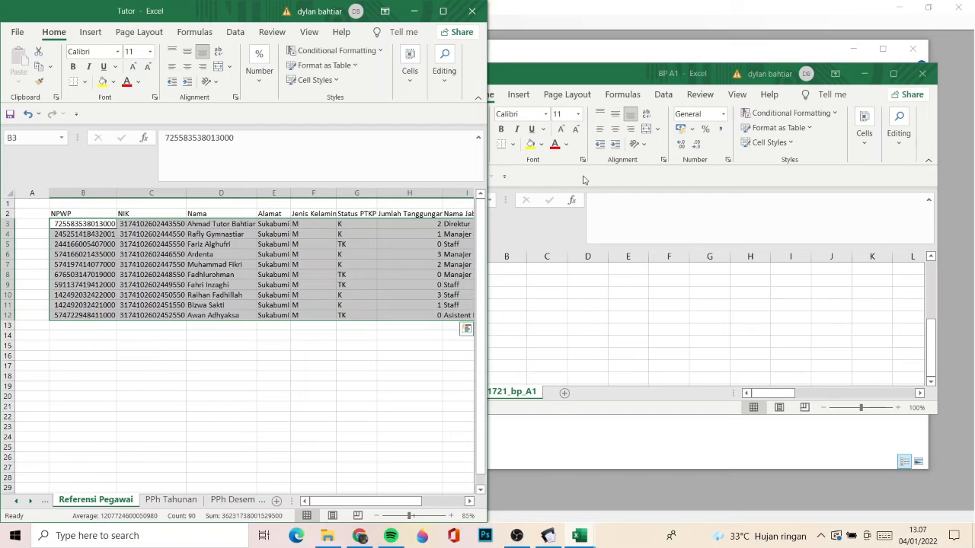
click(562, 312)
scroll(562, 309, up, 5)
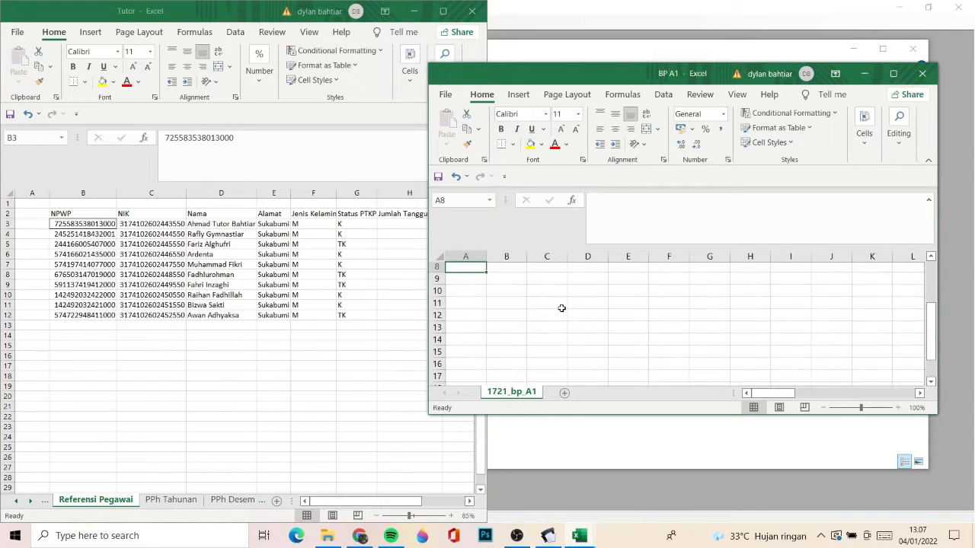
key(ctrl+Home)
key(Right)
key(Right)
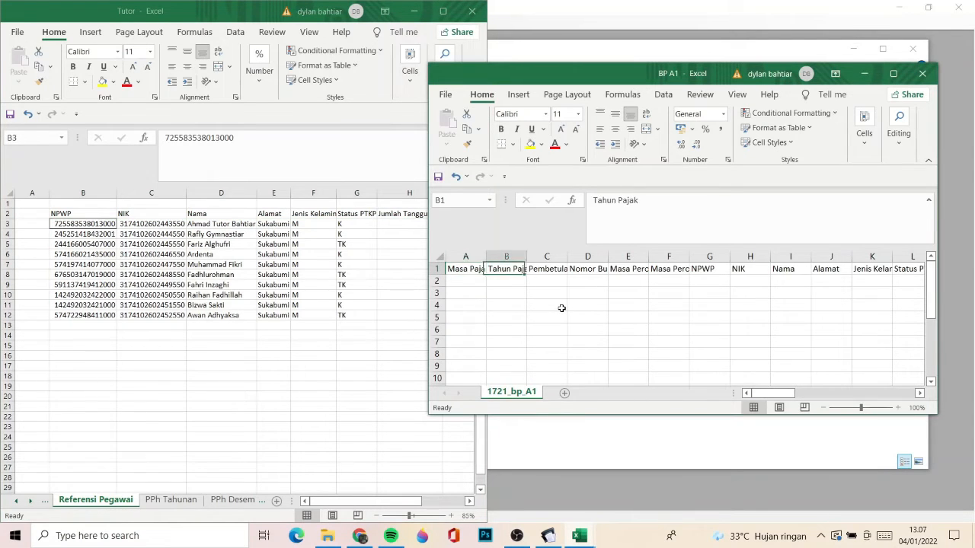
key(Right)
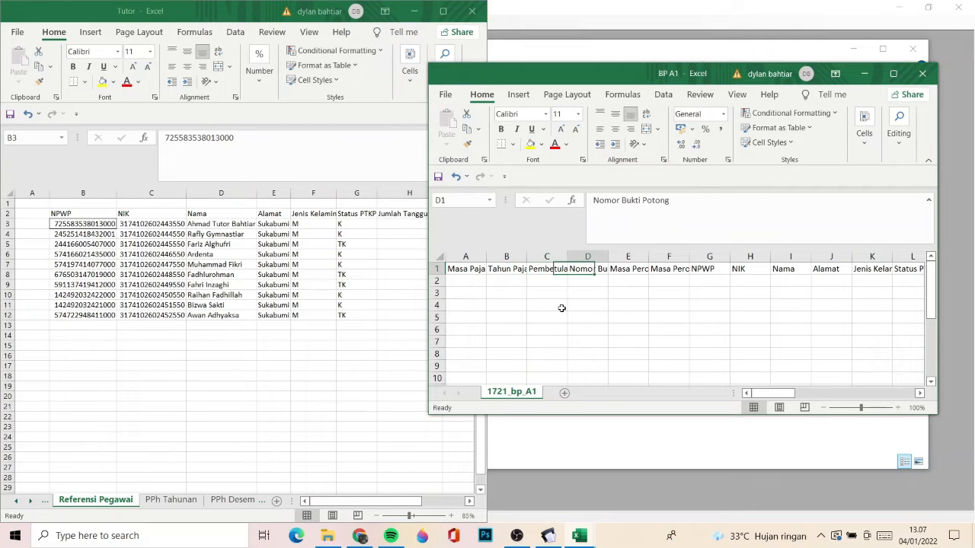
key(Right)
key(Right)
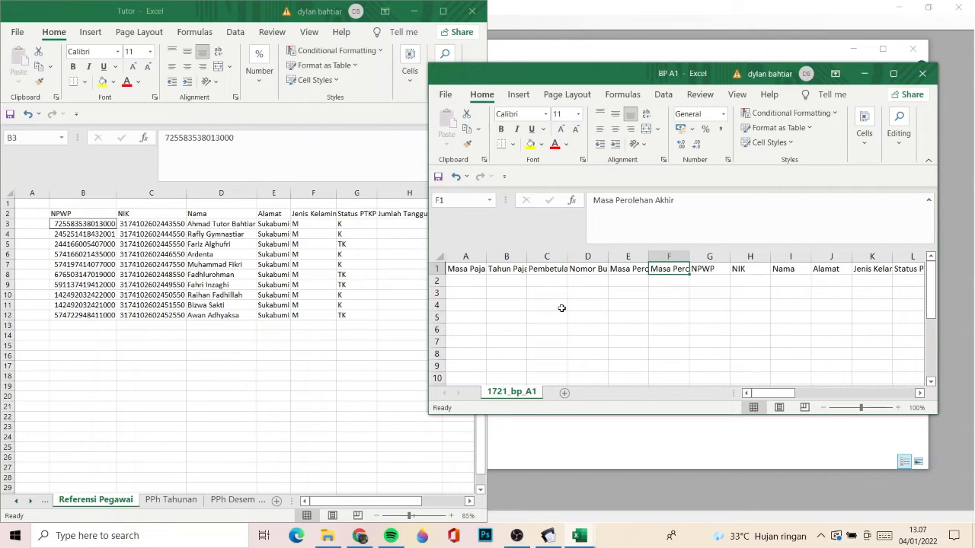
key(Right)
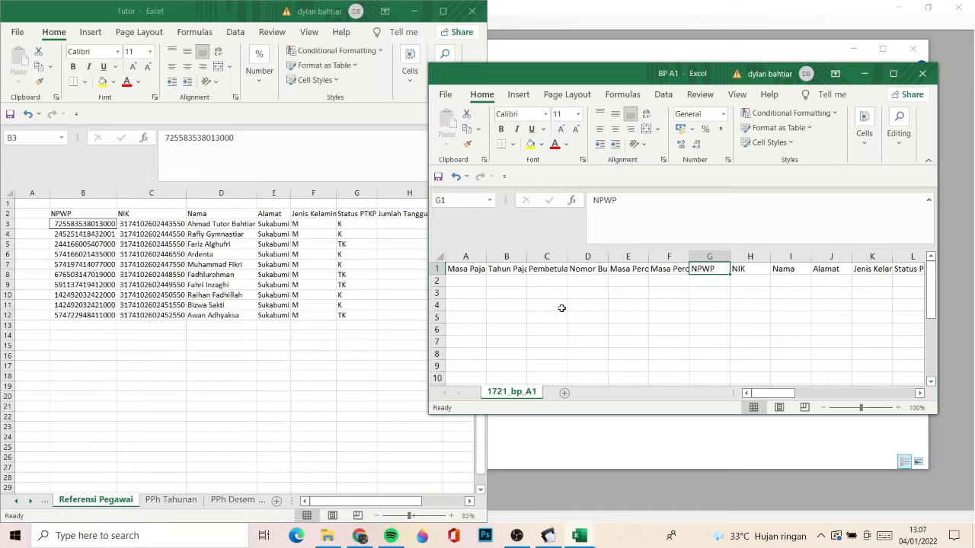
key(Right)
key(Right)
key(Right)
key(Right)
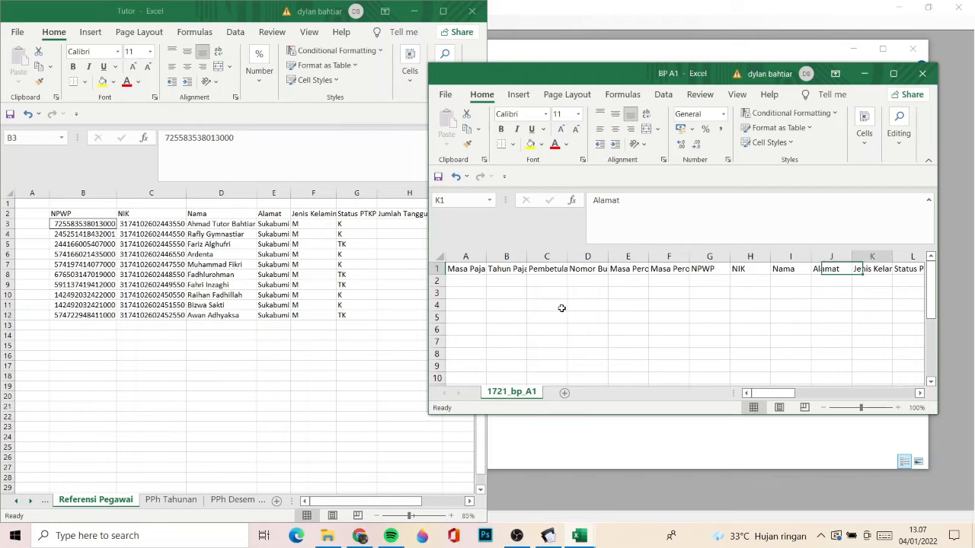
key(Right)
key(Right)
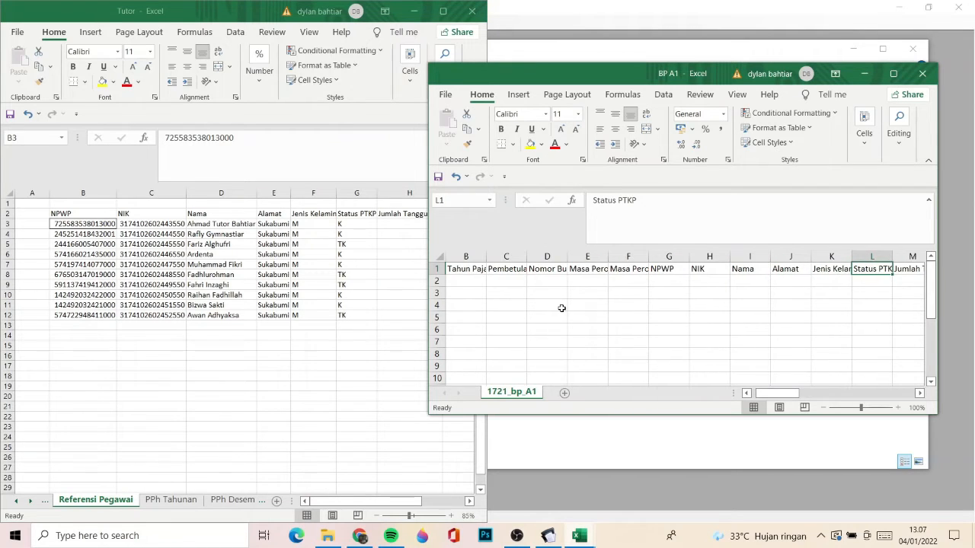
key(Right)
key(Right)
key(Right)
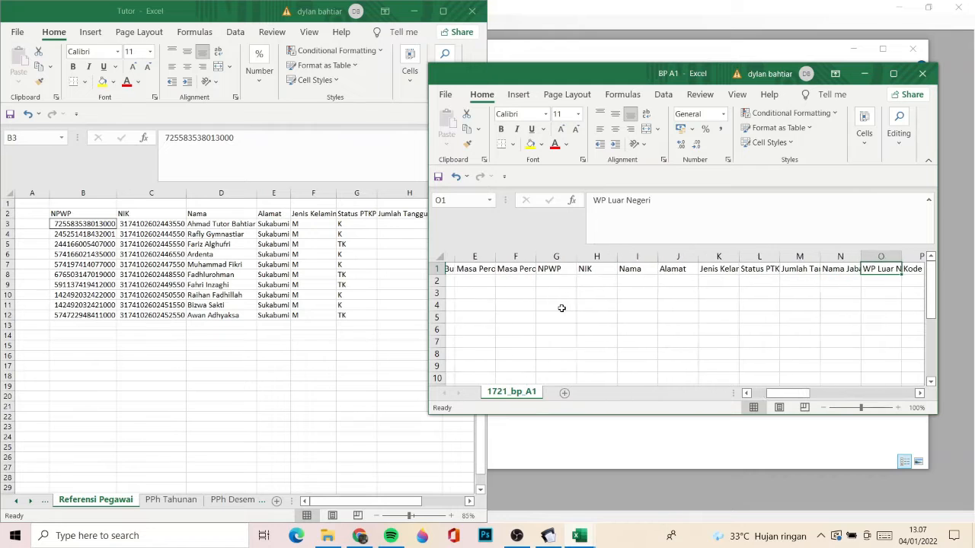
key(Left)
key(Right)
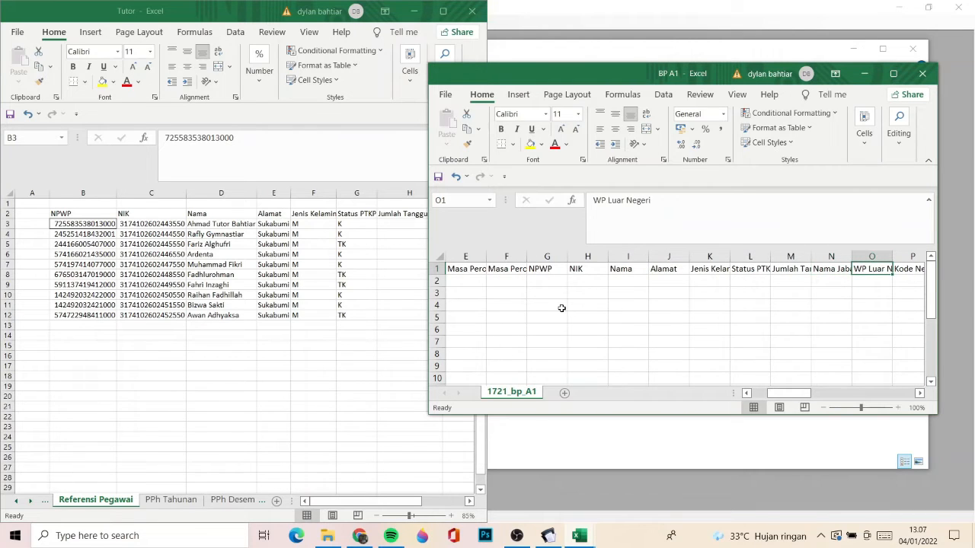
key(Right)
key(Right)
key(Right)
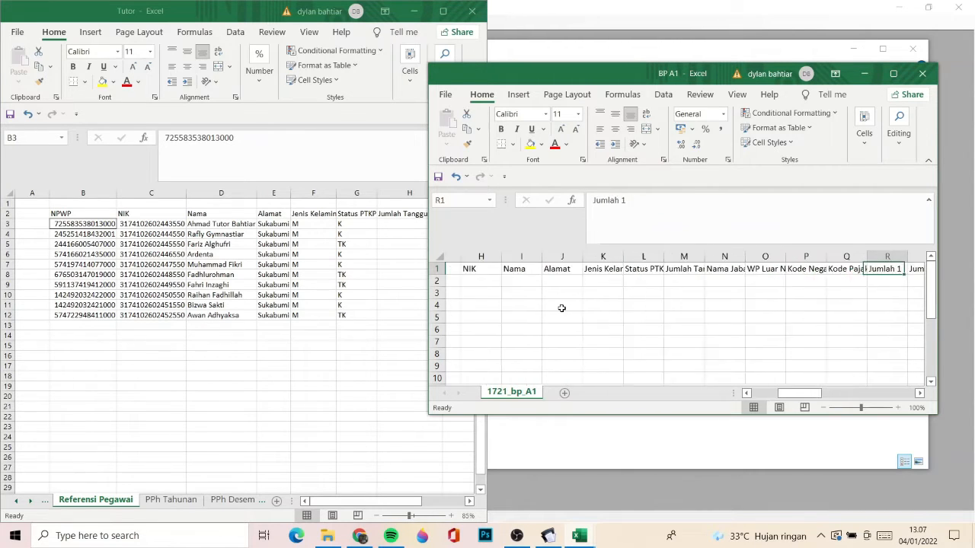
- Recheck the Kode Negara and Kode Pajak headers in BP A1 and review the run of Jumlah columns after them
key(Left)
key(Left)
key(Left)
key(Left)
key(Left)
key(Left)
key(Left)
key(Left)
key(Left)
key(Left)
key(Left)
key(Left)
key(Left)
key(Left)
key(Left)
key(Left)
key(Left)
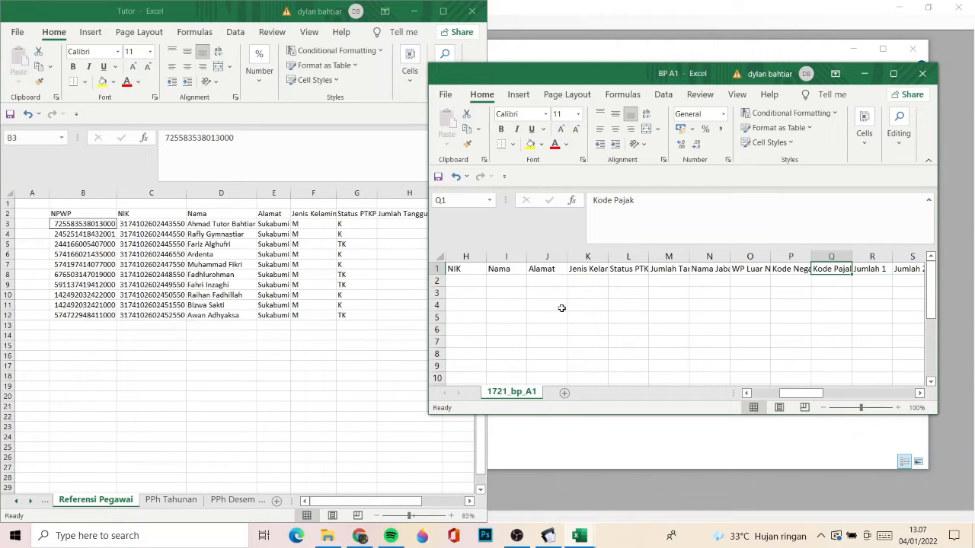
key(Right)
key(Right)
key(Right)
key(Right)
key(Right)
key(Right)
key(Right)
key(Right)
key(Right)
key(Right)
key(Right)
key(Right)
key(Right)
key(Right)
key(Right)
key(Right)
key(Right)
key(Right)
key(Right)
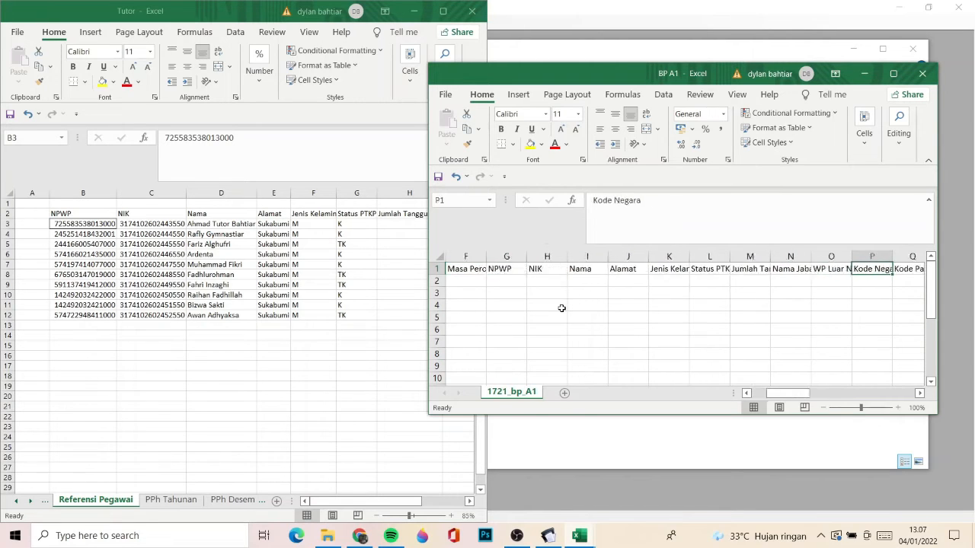
key(Left)
key(Left)
key(Left)
key(Right)
key(Right)
key(Right)
key(Right)
key(Right)
key(Right)
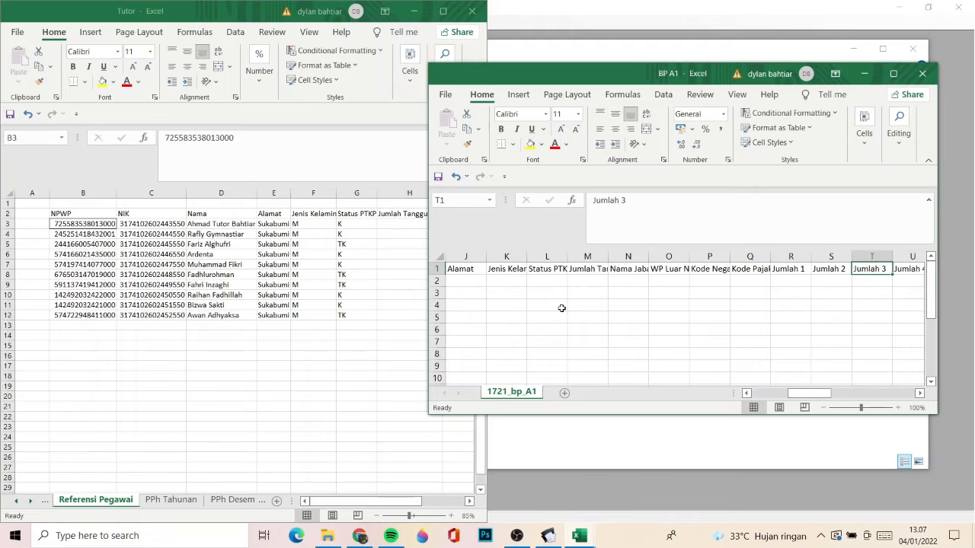
key(ctrl+shift+Right)
key(shift+Left)
key(shift+Left)
key(shift+Left)
key(shift+Left)
key(shift+Left)
key(shift+Left)
key(shift+Left)
key(shift+Left)
key(shift+Left)
key(shift+Left)
key(shift+Left)
key(shift+Left)
key(shift+Left)
key(shift+Left)
key(shift+Left)
key(shift+Left)
key(shift+Left)
key(shift+Left)
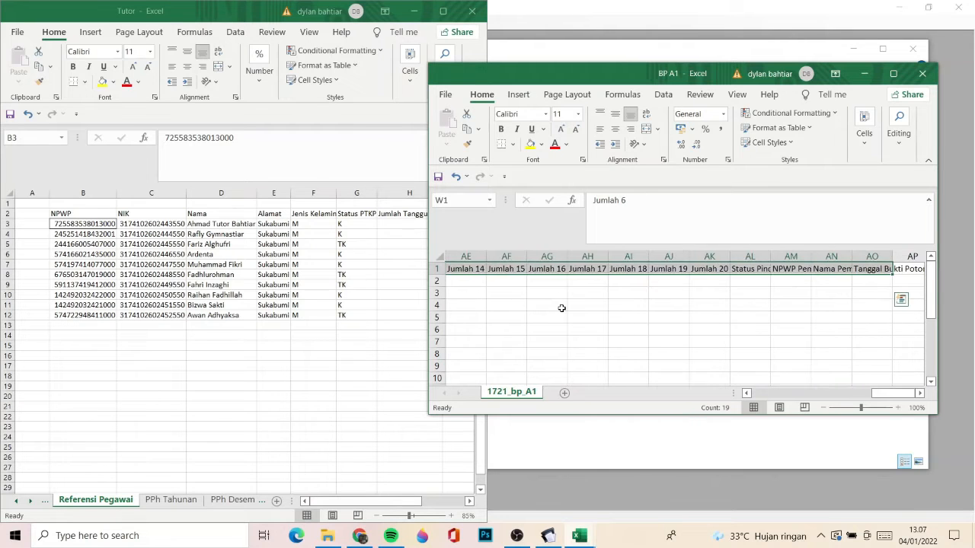
- Examine the last headers of BP A1, from Jumlah 15 through NPWP Pemotong to Tanggal Bukti Potong
key(ctrl+Right)
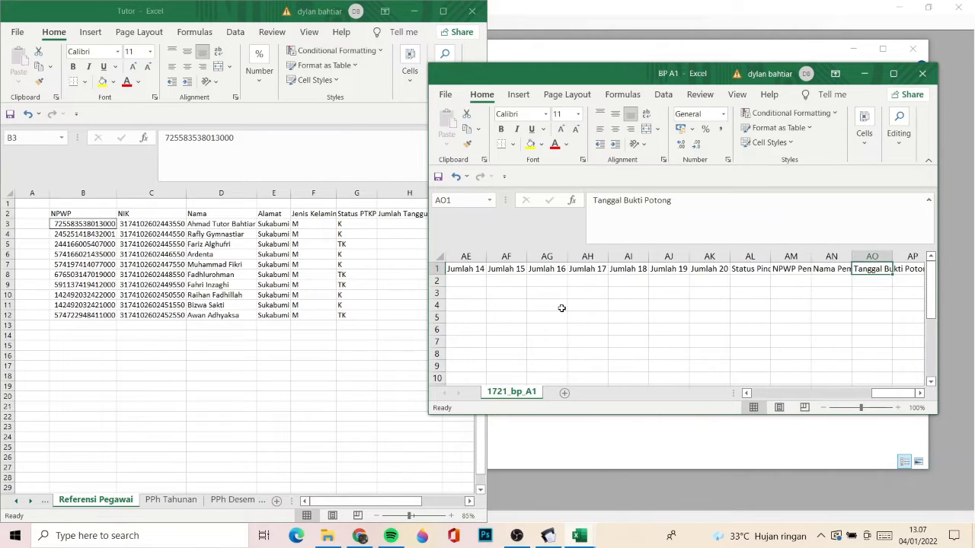
key(Left)
key(Left)
key(Left)
key(Left)
key(Left)
key(Left)
key(Left)
key(Left)
key(Left)
key(Left)
key(Left)
key(Left)
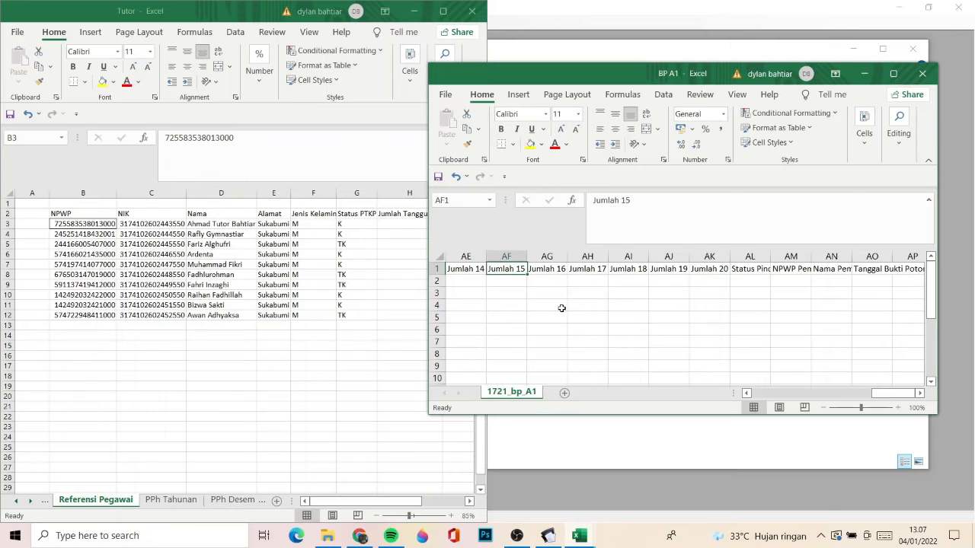
key(Right)
key(Right)
key(Right)
key(Right)
key(Right)
key(Right)
key(Right)
key(Right)
key(Right)
key(Right)
key(Right)
key(Left)
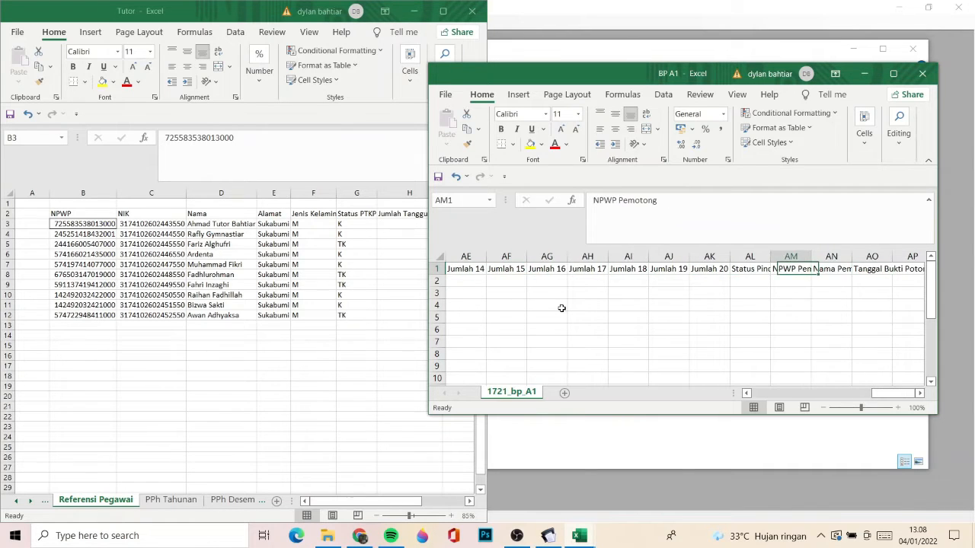
key(Left)
key(Right)
key(Right)
key(Right)
key(Right)
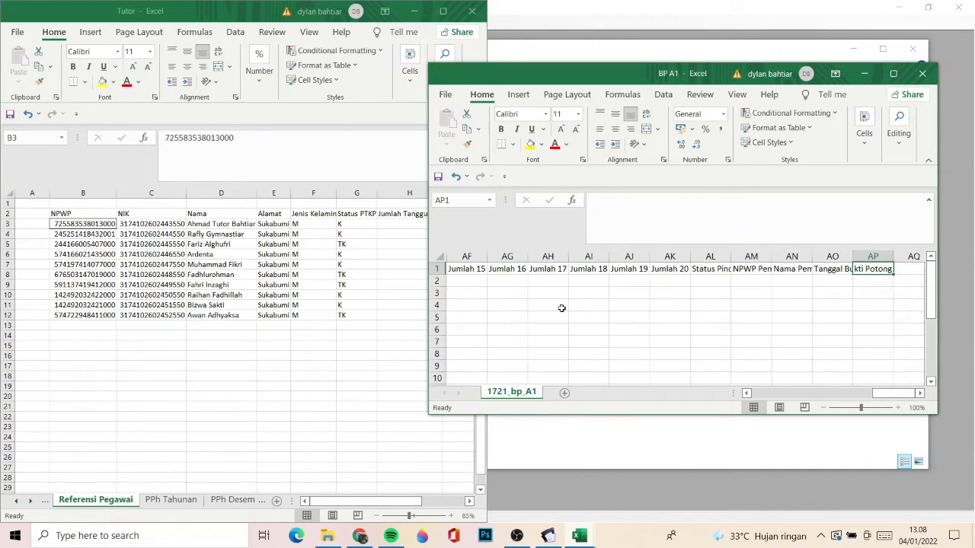
- Minimize the BP A1 workbook, switch back to eSPT Masa 2126 and close the Ekspor Bukti Potong window
click(862, 81)
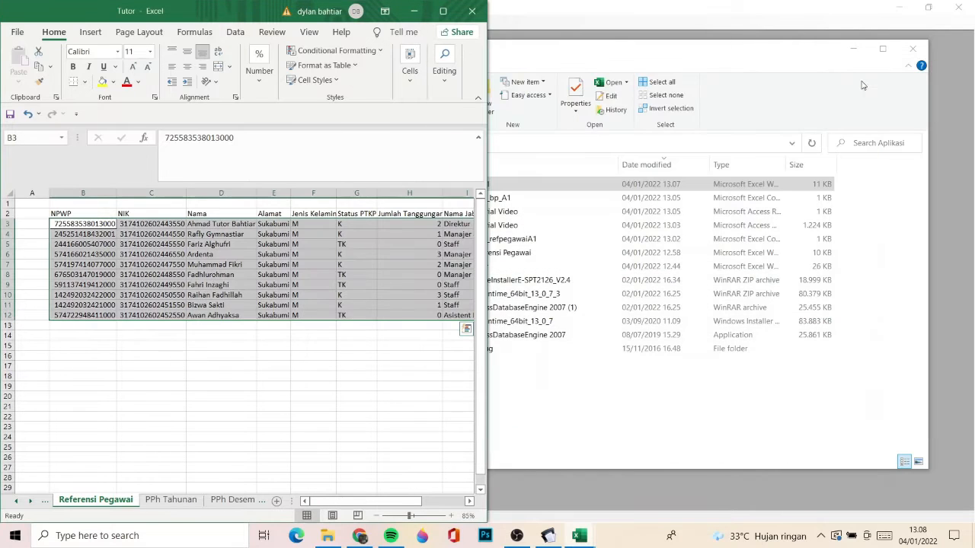
click(746, 22)
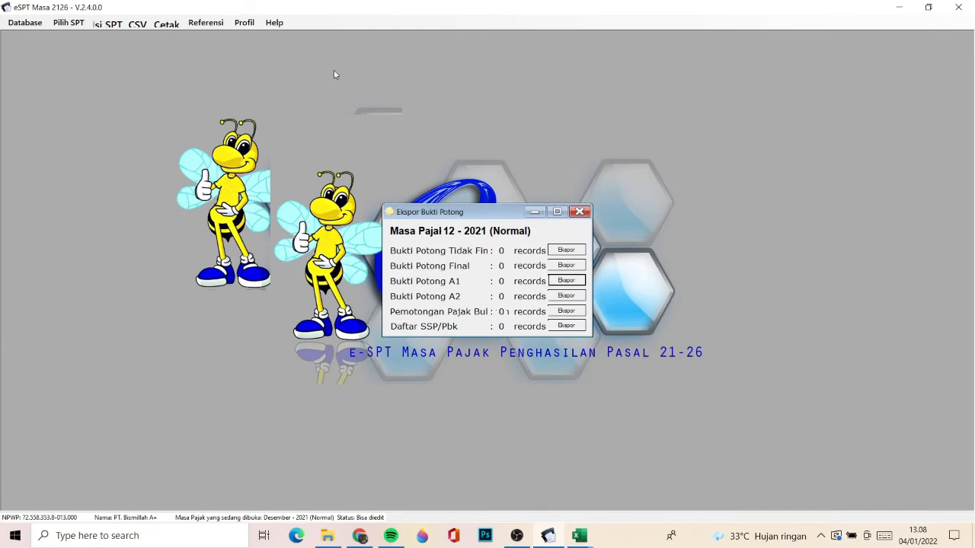
click(578, 212)
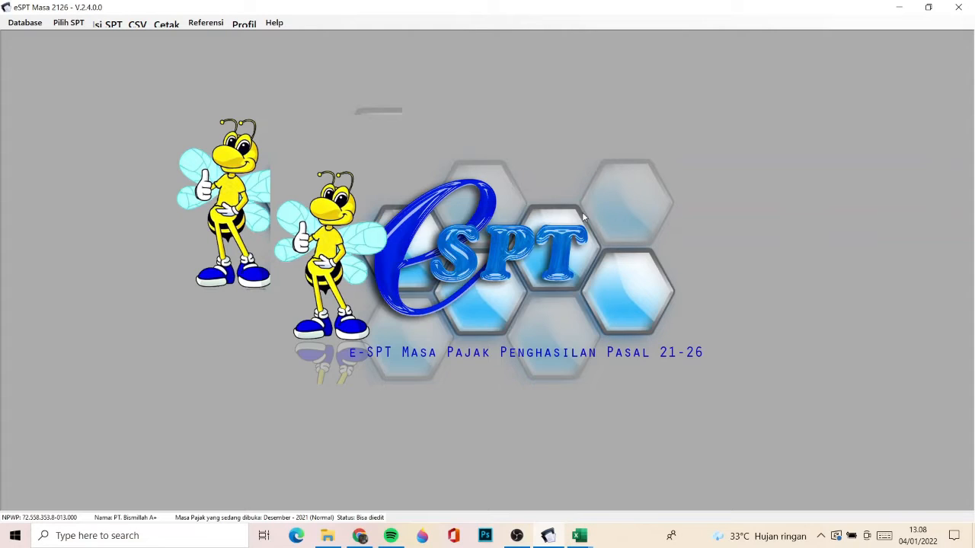
- Open the Bukti Potong A1 list, start a new withholding slip and view its B.1 Rincian Penghasilan section
click(109, 25)
mouse_move(122, 39)
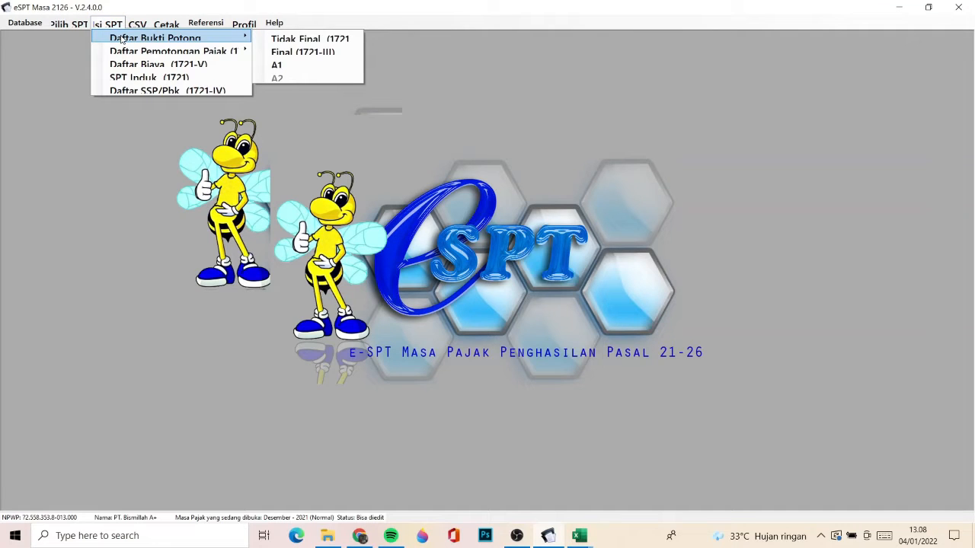
click(284, 65)
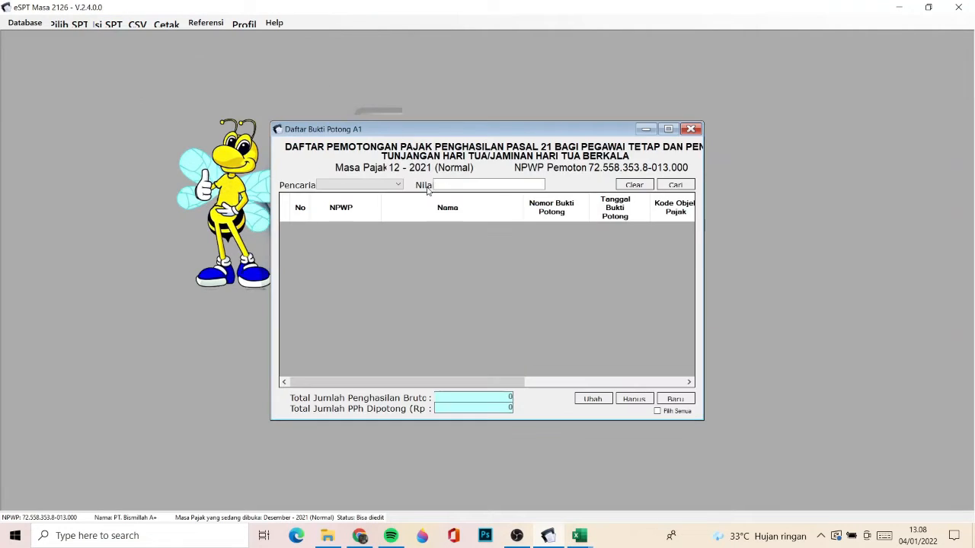
click(674, 399)
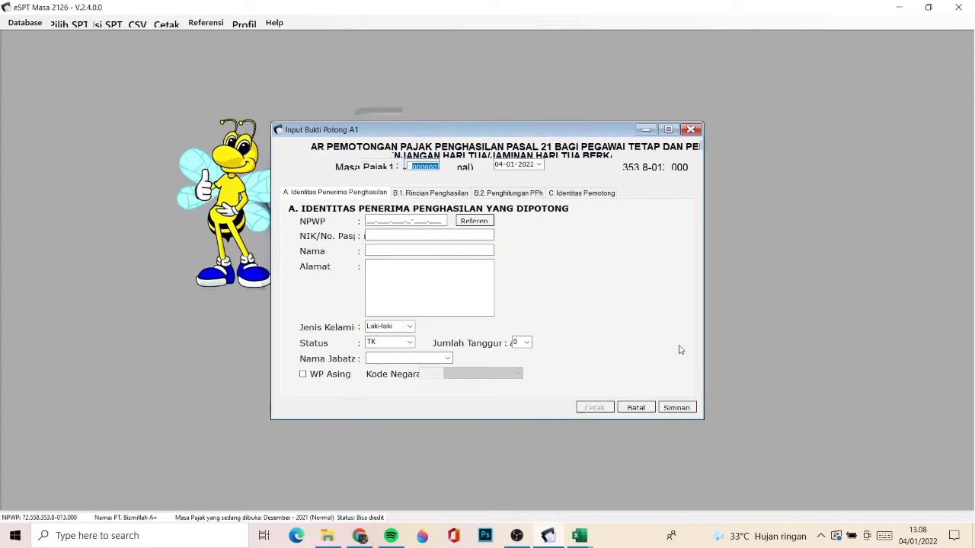
click(429, 193)
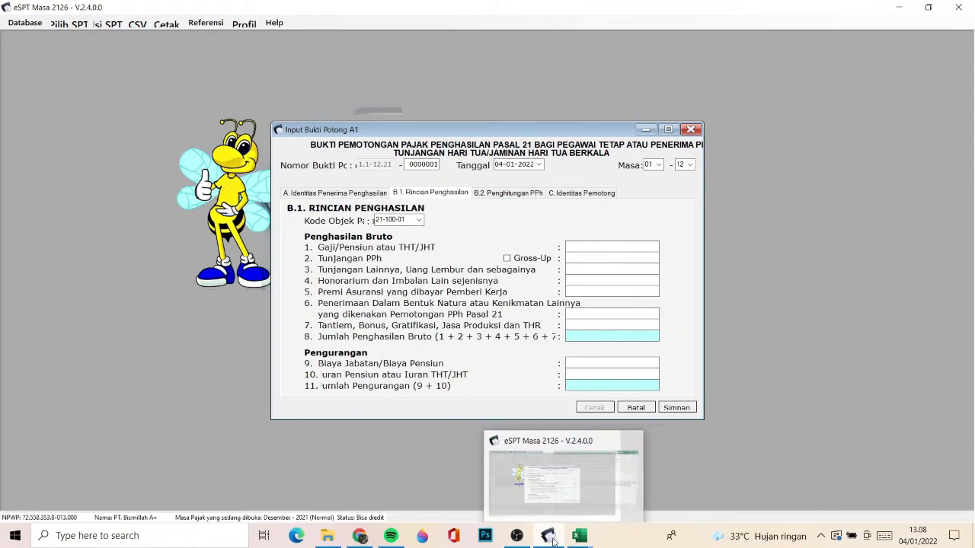
- Switch to the BP A1 workbook and review its headers from Tanggal Bukti Potong back through the Jumlah columns to Masa Pajak
click(625, 469)
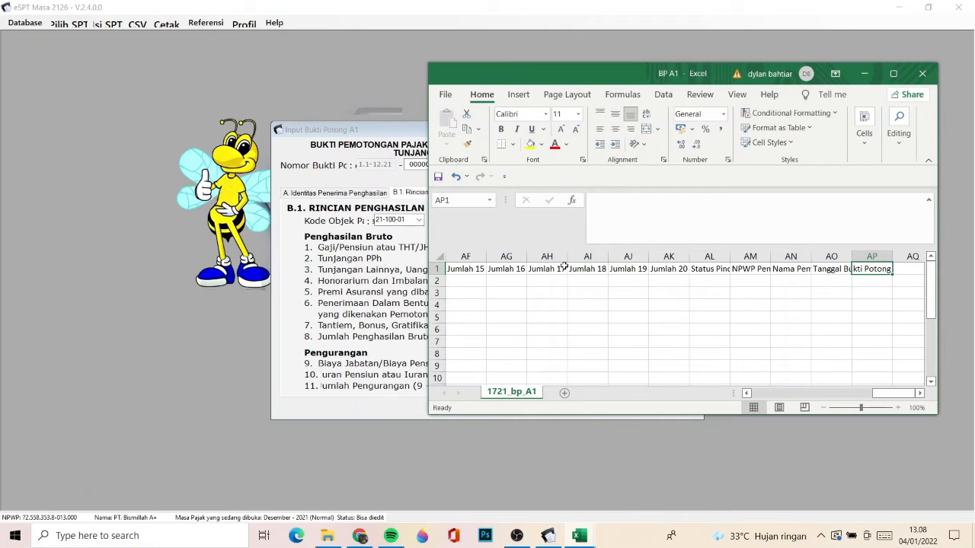
key(Left)
key(Left)
key(Left)
key(Left)
key(Left)
key(Left)
key(Left)
key(Left)
key(Left)
key(Left)
key(Left)
key(Left)
key(Left)
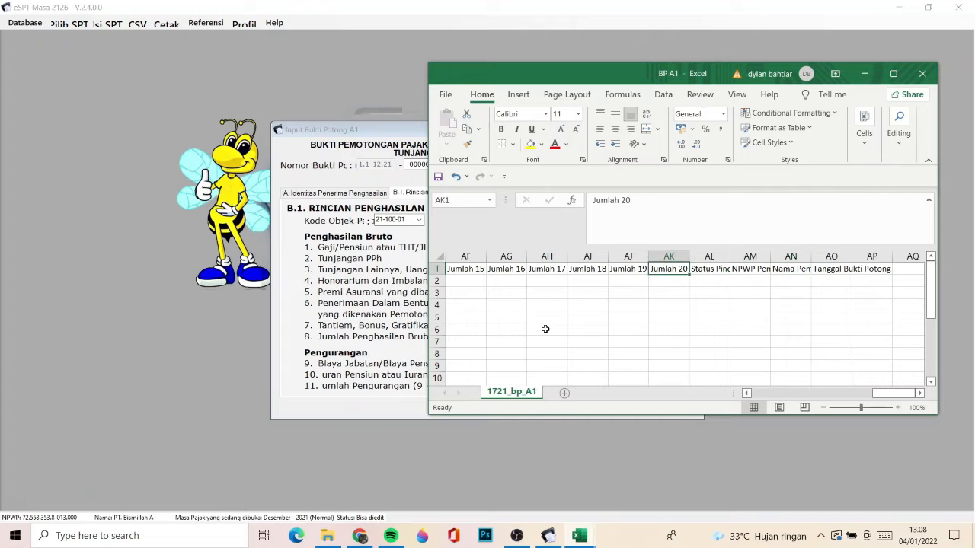
key(Left)
key(Left)
key(Left)
key(Left)
key(Left)
key(Left)
key(Left)
key(Left)
key(Left)
key(Left)
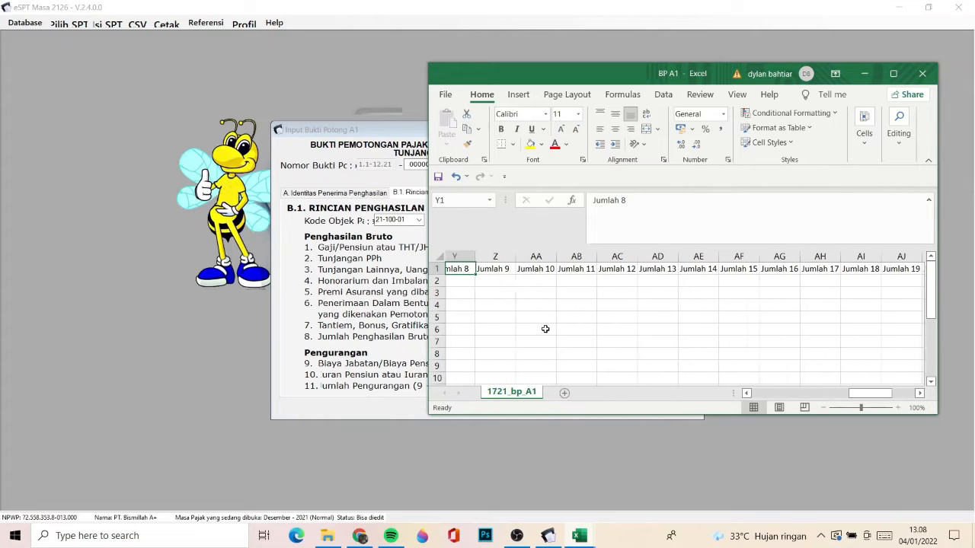
key(Left)
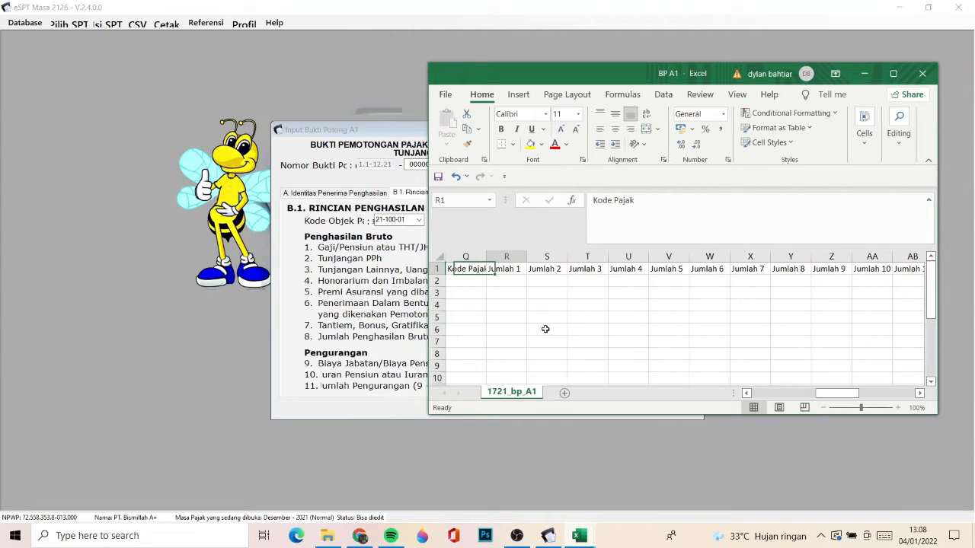
click(514, 277)
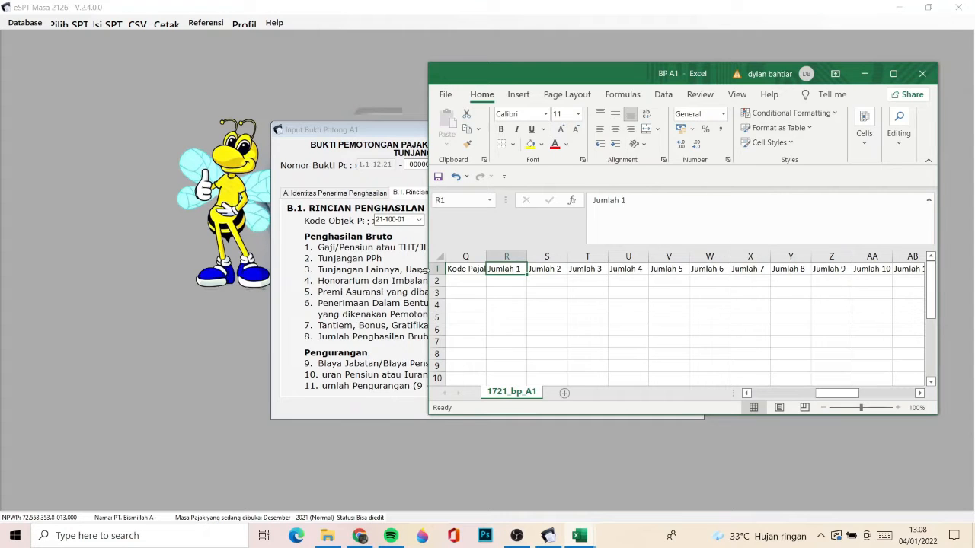
key(Left)
key(Left)
key(Left)
key(Left)
key(Left)
key(Left)
key(Left)
key(Left)
key(Left)
key(Left)
key(Left)
key(Left)
key(Left)
key(Left)
key(Left)
key(Left)
key(Left)
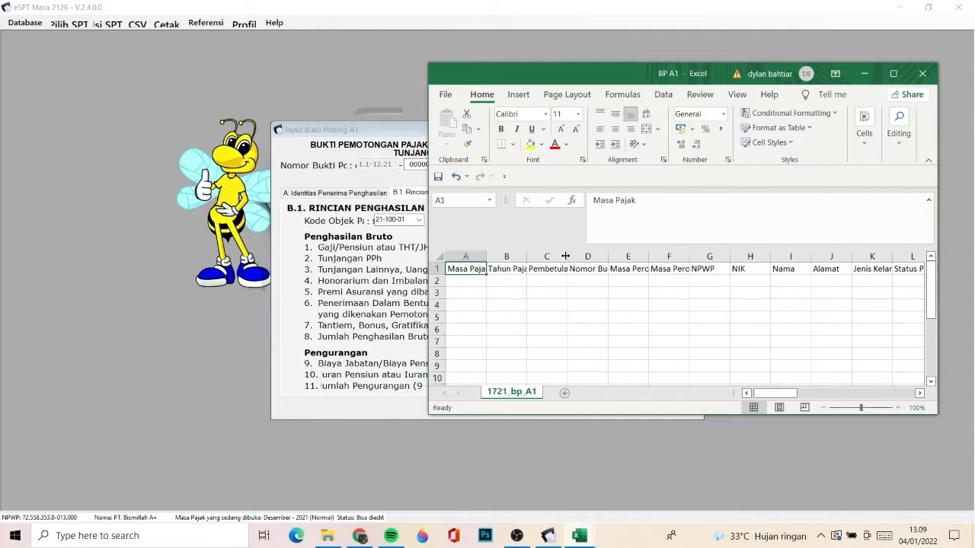
- Minimize the Input Bukti Potong A1 form in eSPT and show the PPh Tahunan sheet of the Tutor workbook
click(402, 271)
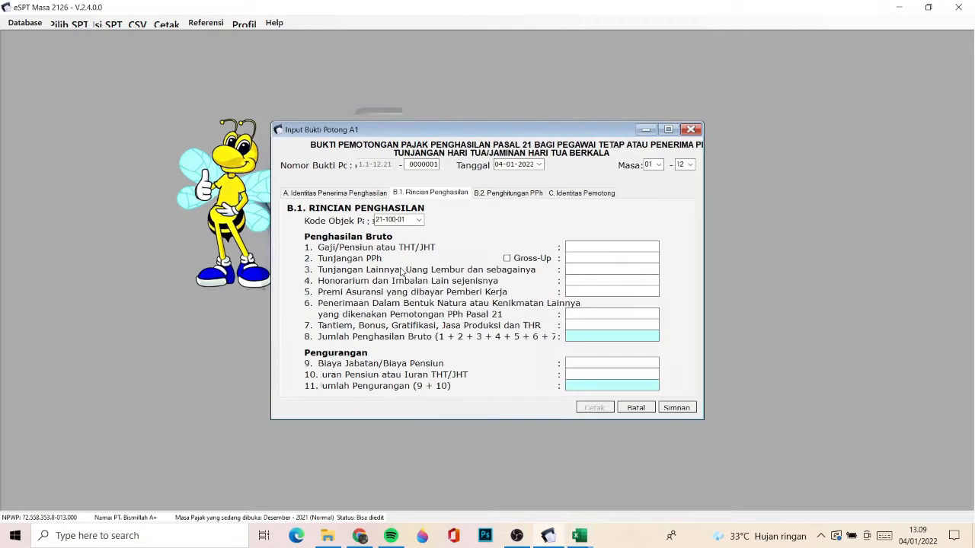
click(646, 129)
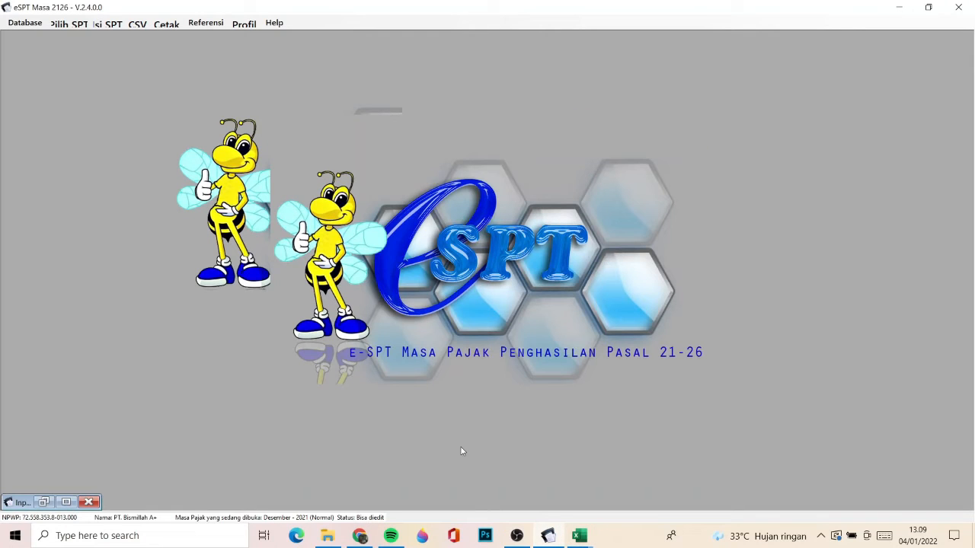
mouse_move(573, 537)
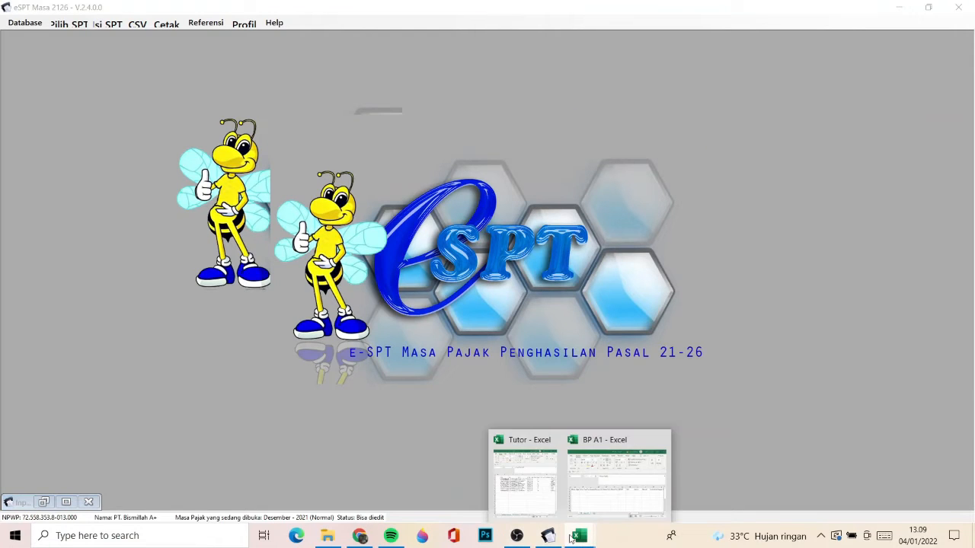
click(538, 484)
key(ctrl+shift+End)
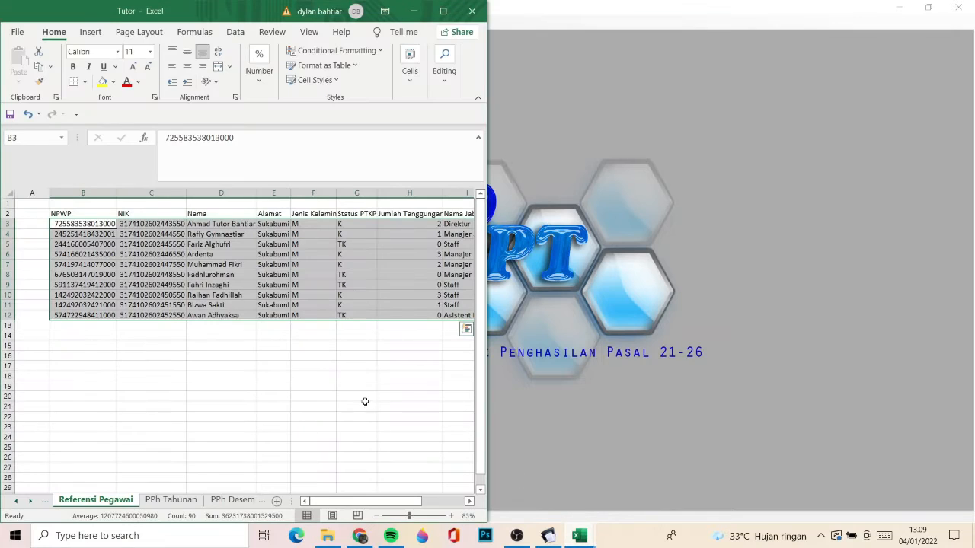
click(171, 500)
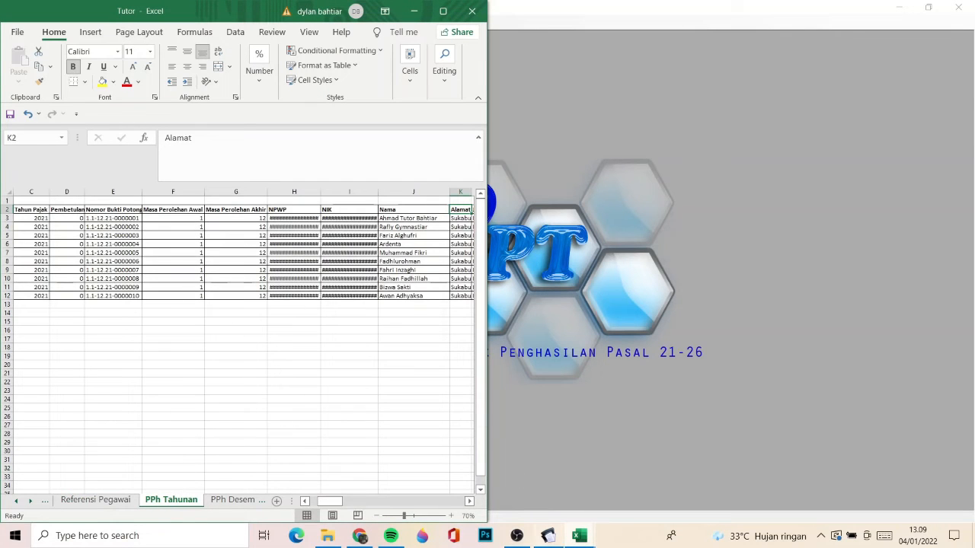
- Bring up the BP A1 workbook and arrange it side by side with the Tutor workbook
mouse_move(577, 539)
click(617, 476)
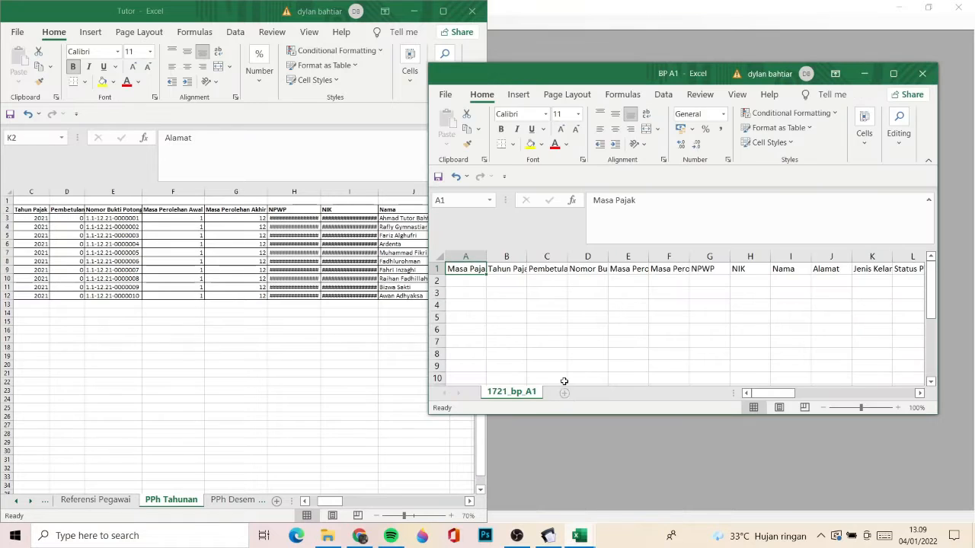
drag(655, 74, 973, 103)
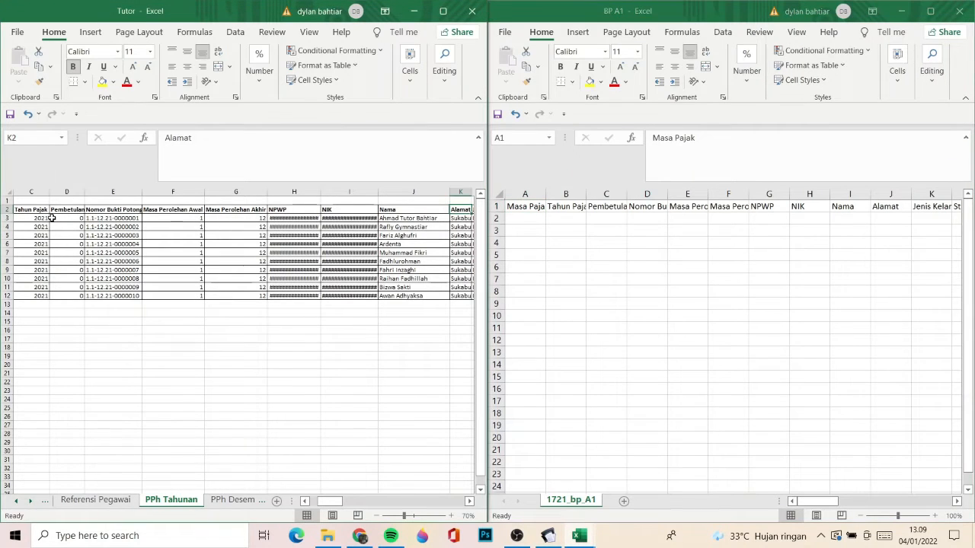
- Copy the PPh Tahunan employee data in B3:AP12, from Masa Pajak through Tanggal Bukti Potong, without the header row
key(Left)
key(Left)
key(Left)
key(Home)
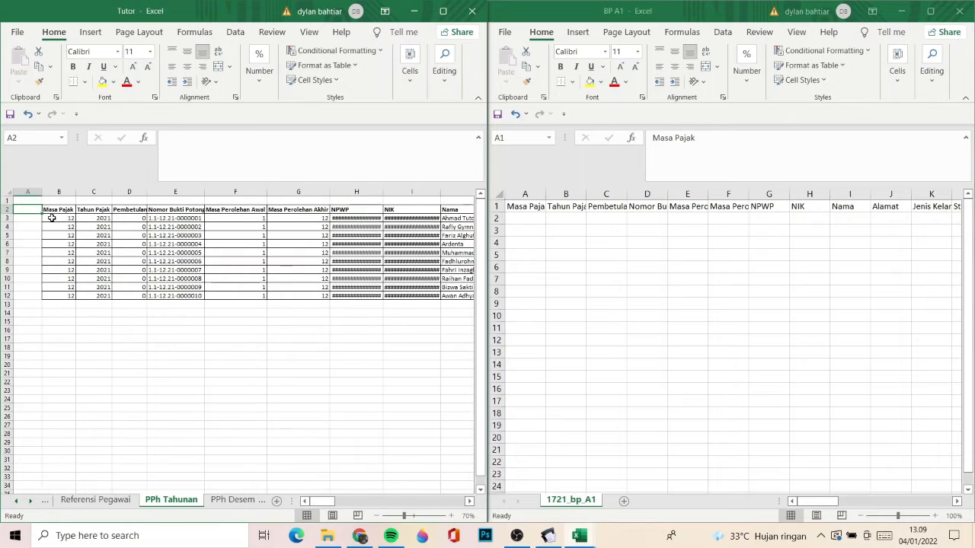
click(52, 218)
key(ctrl+shift+Down)
key(ctrl+shift+Right)
key(ctrl+shift+Right)
key(ctrl+shift+Right)
key(ctrl+shift+Right)
key(ctrl+shift+Right)
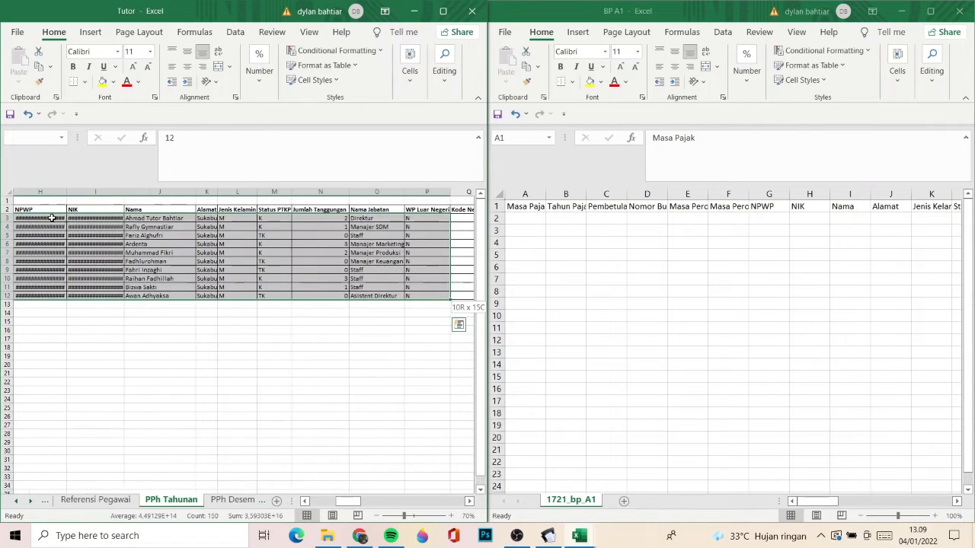
key(ctrl+shift+Left)
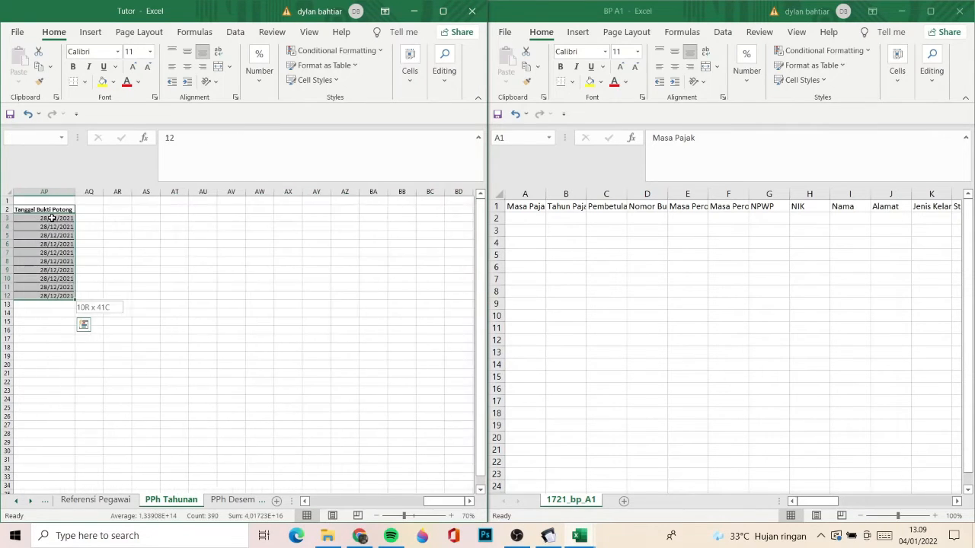
scroll(60, 221, left, 2)
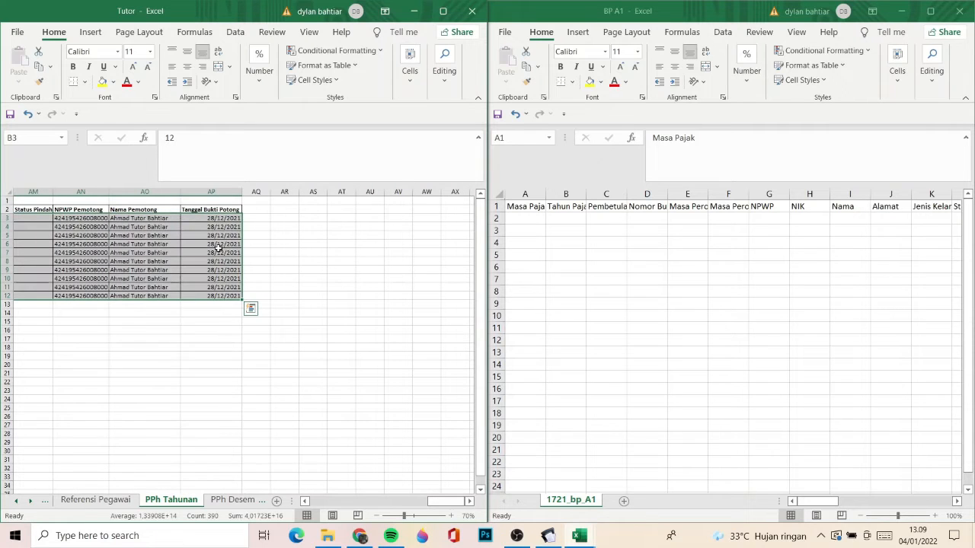
key(ctrl+c)
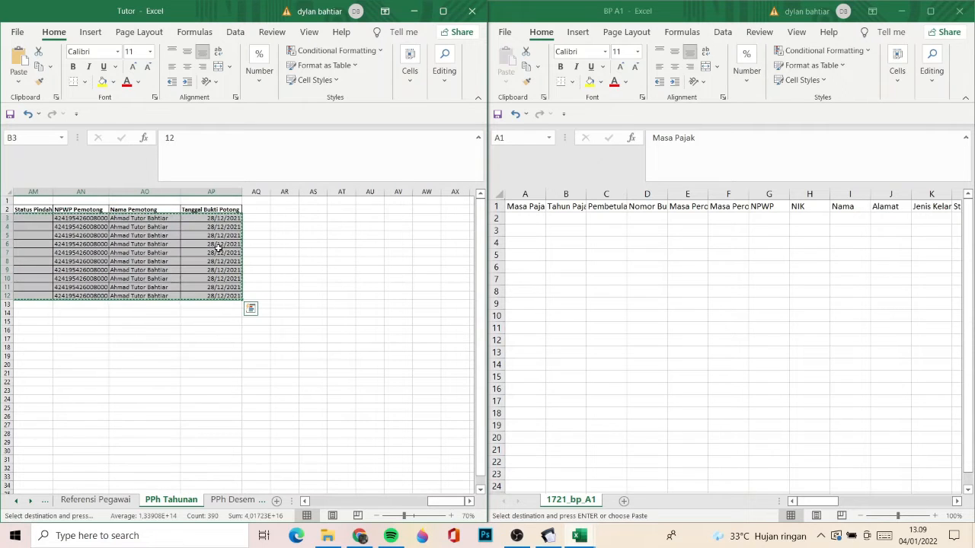
- Paste the copied employee rows as values only into the BP A1 sheet starting at cell A2
click(527, 219)
right_click(527, 219)
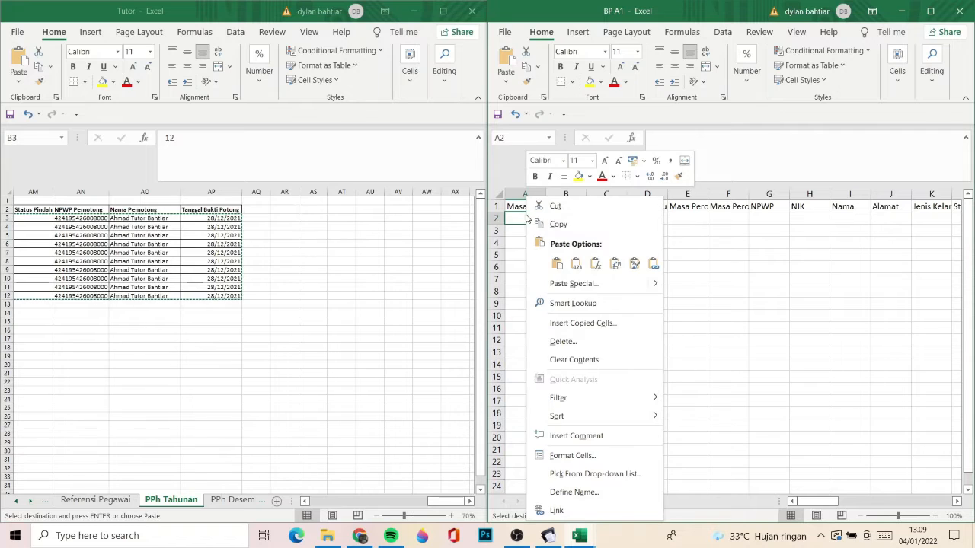
click(578, 264)
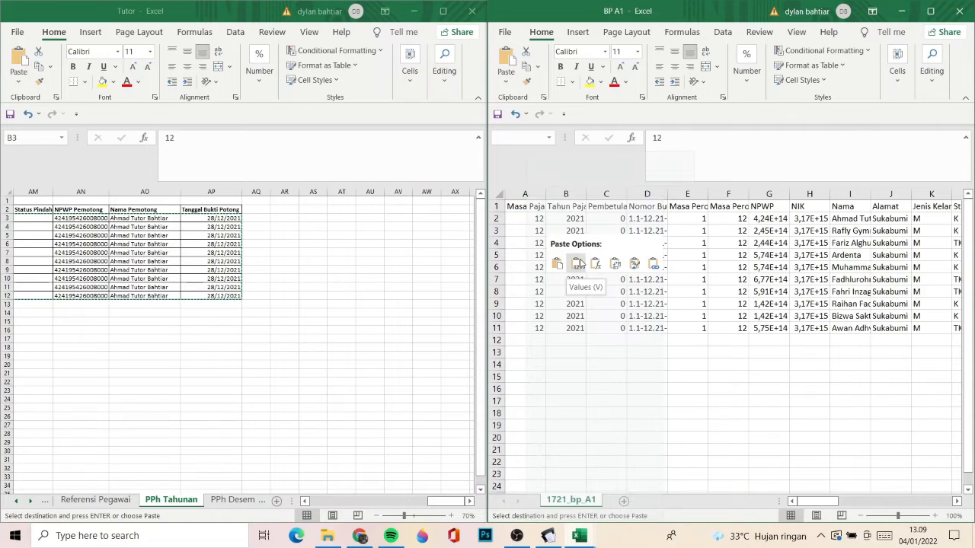
- Examine row 3 of PPh Tahunan from the Kode Negara column to the Lembur, Tunjangan Lainnya formula
click(134, 294)
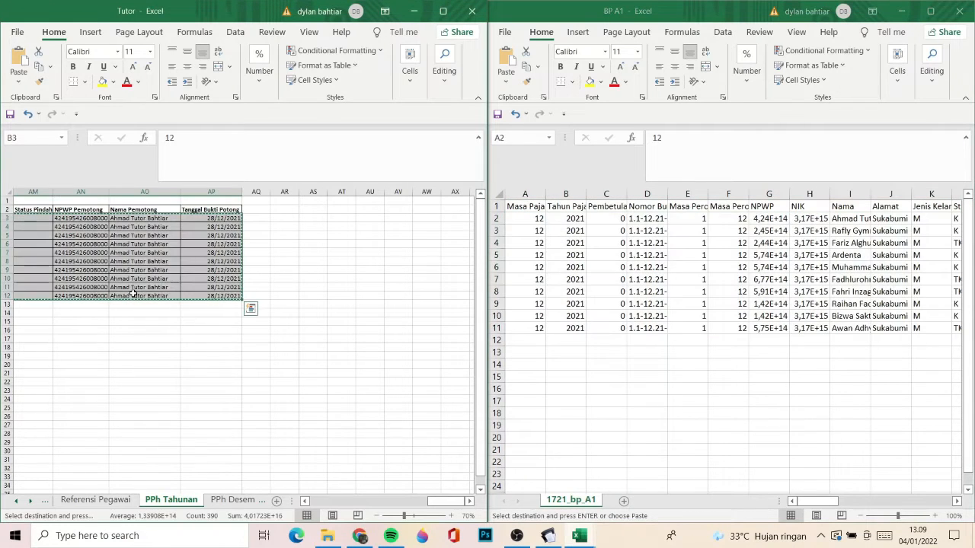
key(Left)
key(Up)
key(Right)
key(Right)
key(Right)
key(Right)
key(Right)
key(Right)
key(Right)
key(Right)
key(Right)
key(Right)
key(Right)
key(Right)
key(Right)
key(Right)
key(Right)
key(Right)
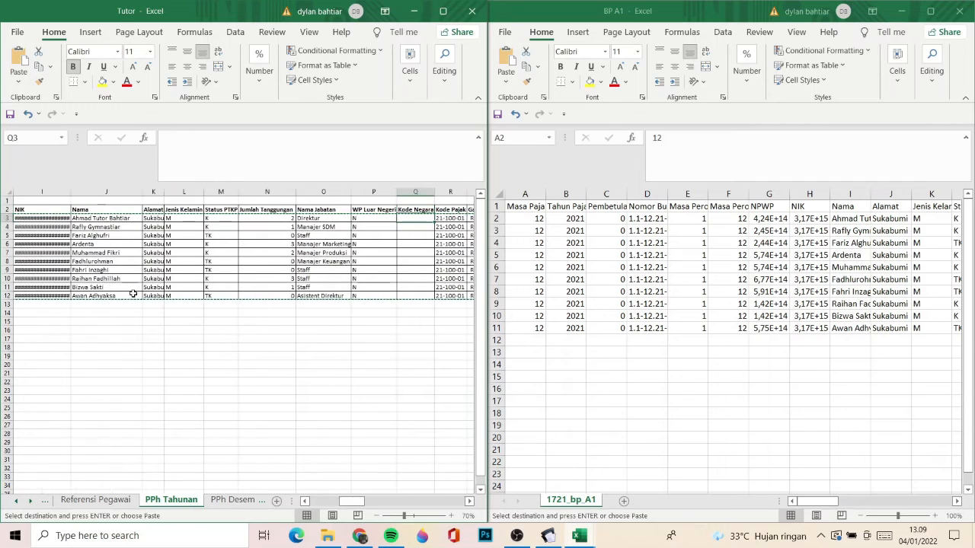
key(Down)
key(Right)
key(Right)
key(Right)
key(Right)
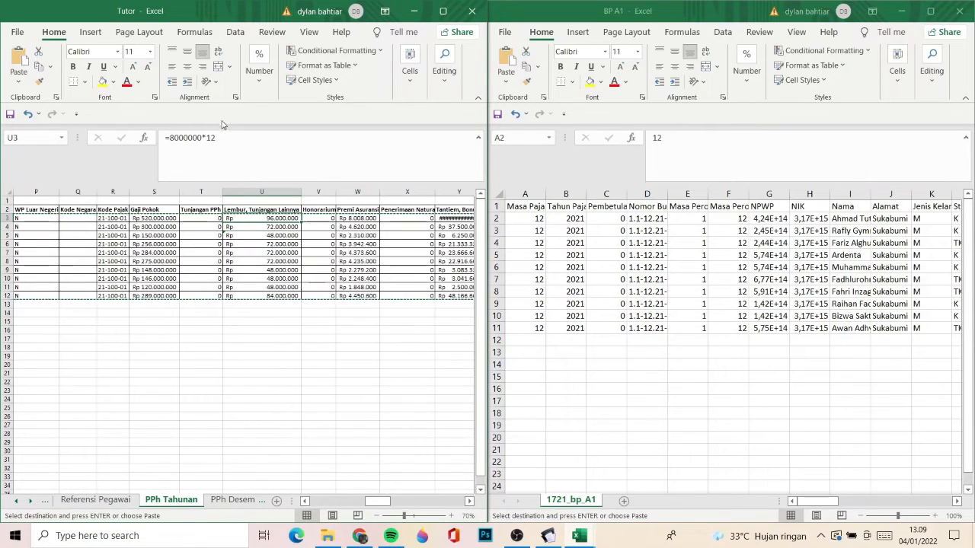
- Check the PPh Tahunan row 3 formulas for Jumlah Pengurangan through PTKP, then return to the Masa Pajak column
key(Right)
key(Right)
key(Right)
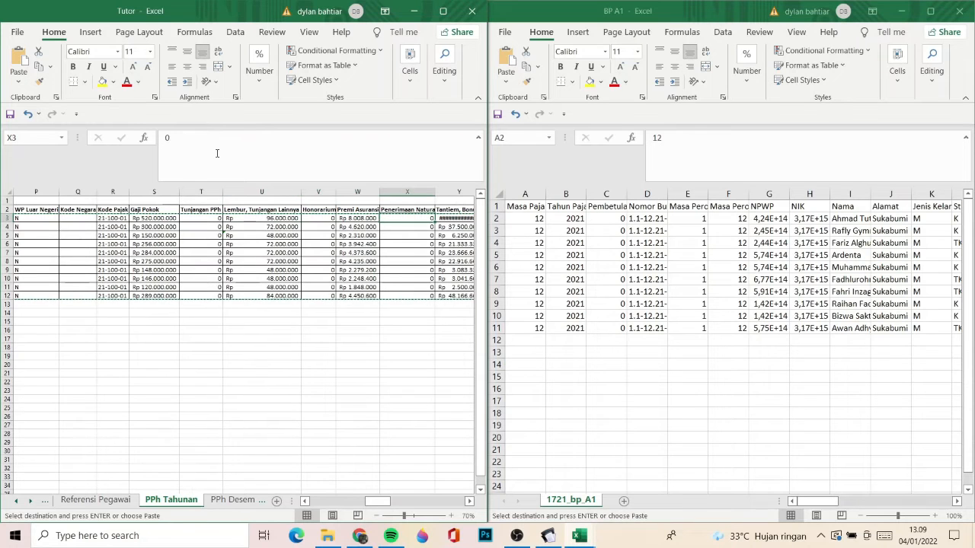
key(Right)
key(Right)
key(Right)
key(Right)
key(Right)
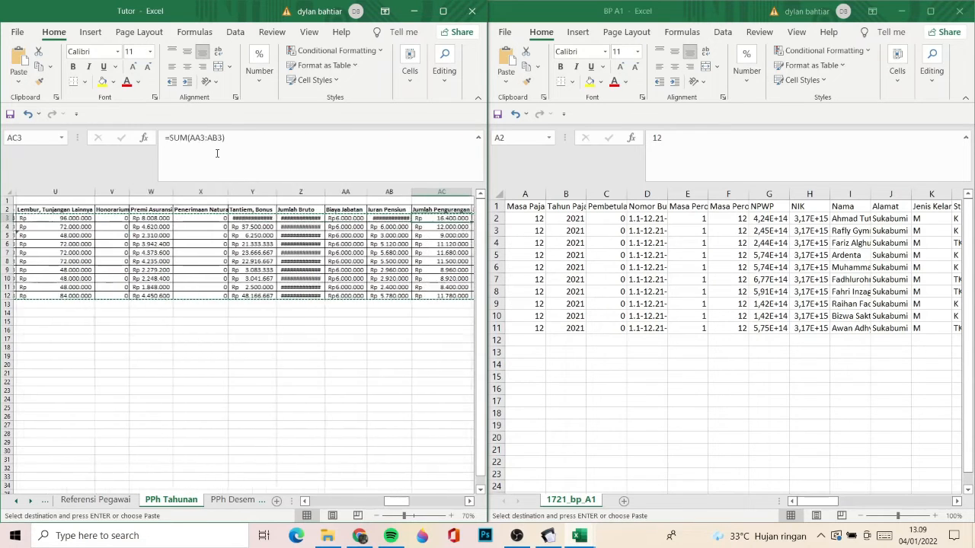
key(Right)
key(Right)
key(Right)
key(Right)
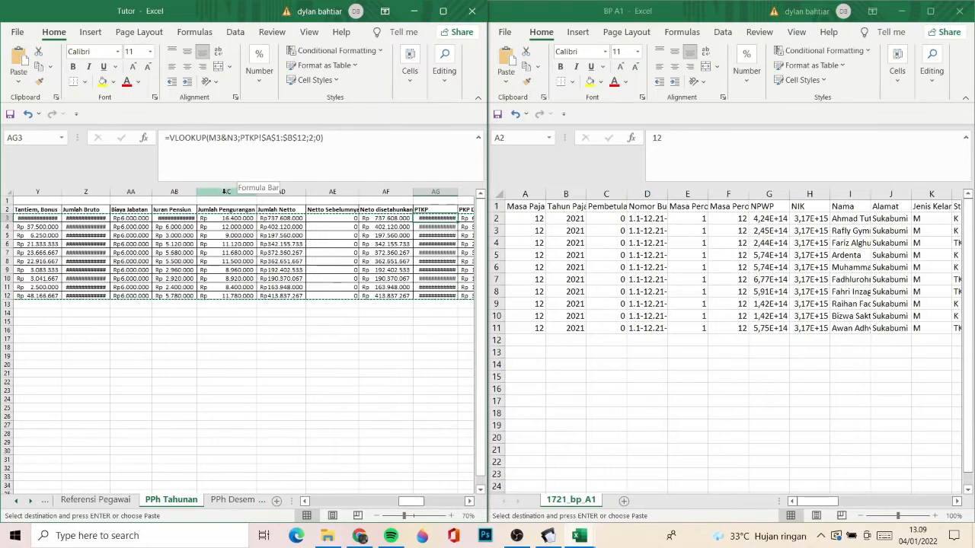
key(Left)
key(Left)
key(Left)
key(Left)
key(Left)
key(Left)
key(Left)
key(Left)
key(Left)
key(Left)
key(Left)
key(Left)
key(Left)
key(Left)
key(Left)
key(Left)
key(Left)
key(Left)
key(Left)
key(Left)
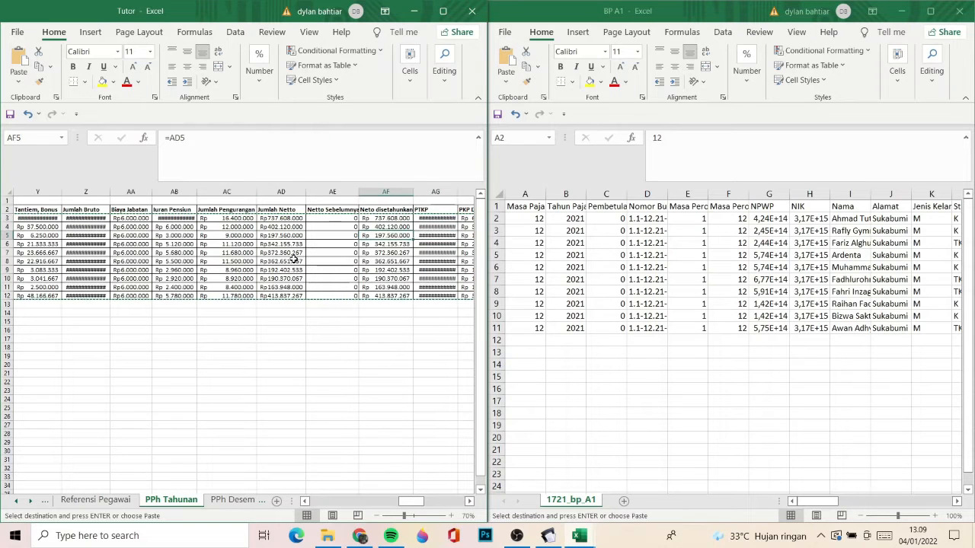
- Review the pasted values in row 2 of BP A1 from the identity columns across to Jumlah 5
click(622, 297)
key(Right)
key(Right)
key(Right)
key(Right)
key(Right)
key(Right)
key(Right)
key(Right)
key(Right)
key(Right)
key(Right)
key(Right)
key(Right)
key(Right)
key(Right)
key(Right)
key(Right)
key(Right)
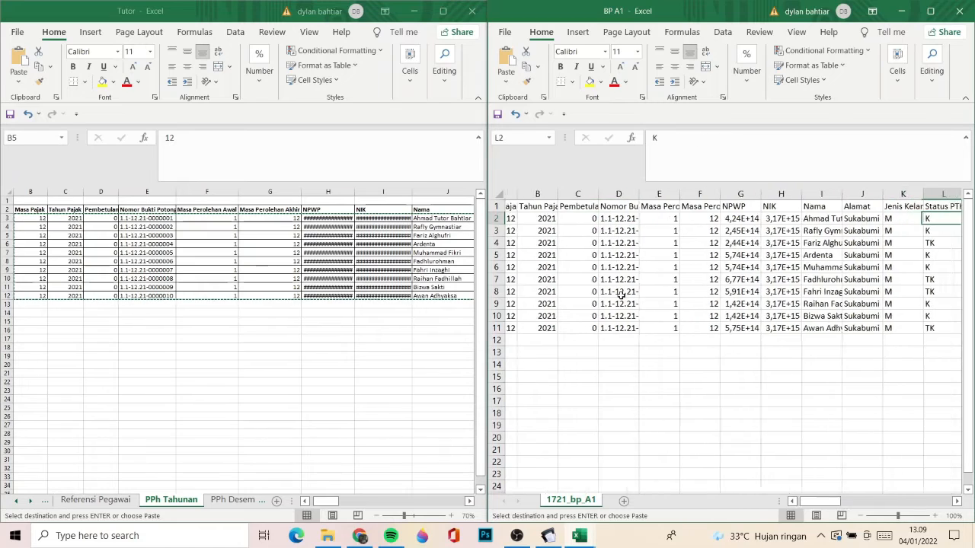
key(Right)
key(Right)
key(Right)
key(Right)
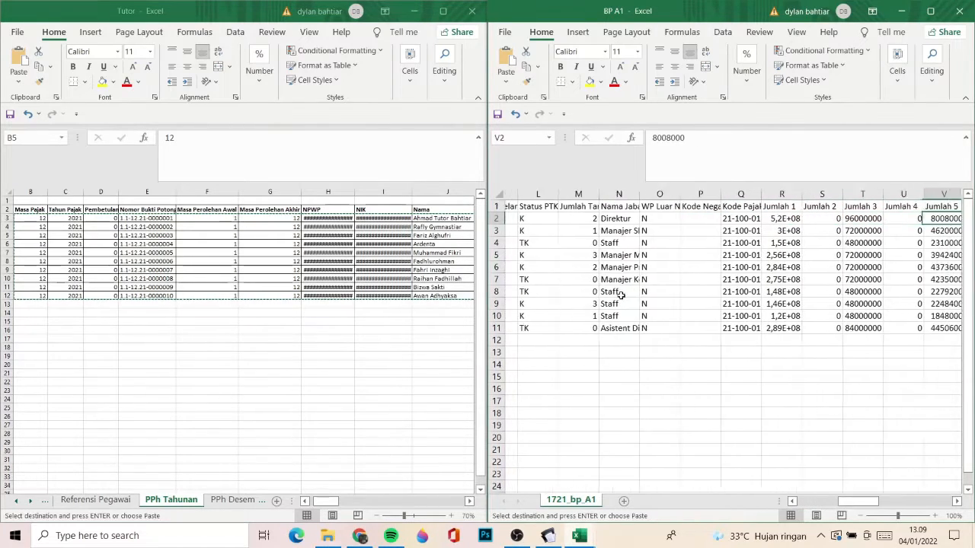
- Recheck the pasted BP A1 row from Jumlah 5 back through Nama Jabatan to the Pembetulan column
key(Left)
key(Left)
key(Left)
key(Left)
key(Left)
key(Left)
key(Left)
key(Left)
key(Left)
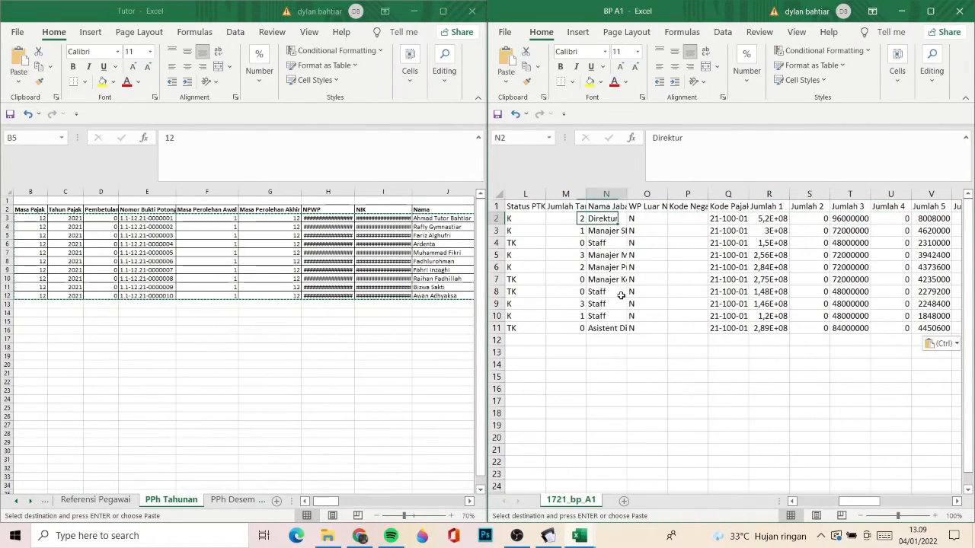
key(Right)
key(Right)
key(Left)
key(Left)
key(Left)
key(Left)
key(Left)
key(Left)
key(Left)
key(Left)
key(Left)
key(Left)
key(Left)
key(Left)
key(Left)
key(Left)
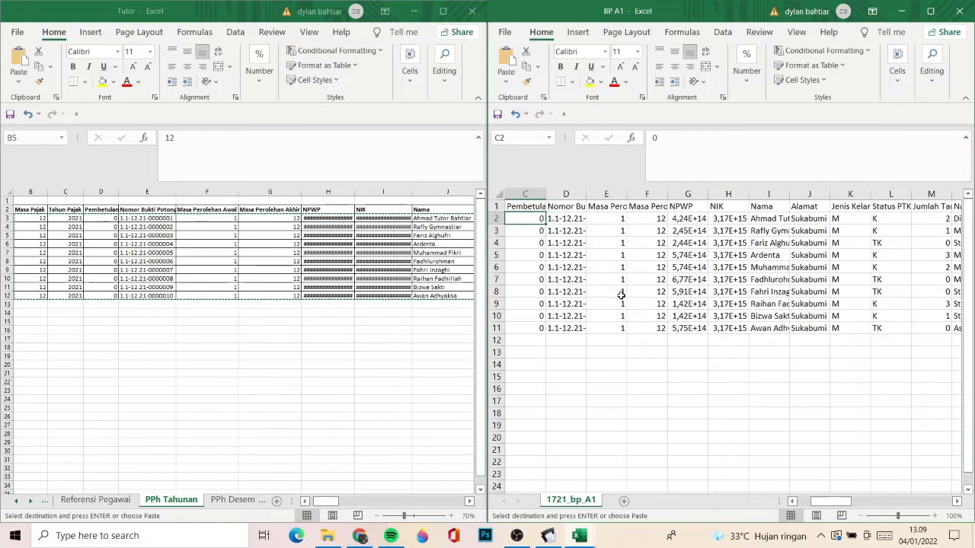
- Examine row 2 of BP A1 from the Pembetulan column through NPWP and NIK to the Nama column
key(Right)
key(Right)
key(Right)
key(Right)
key(Right)
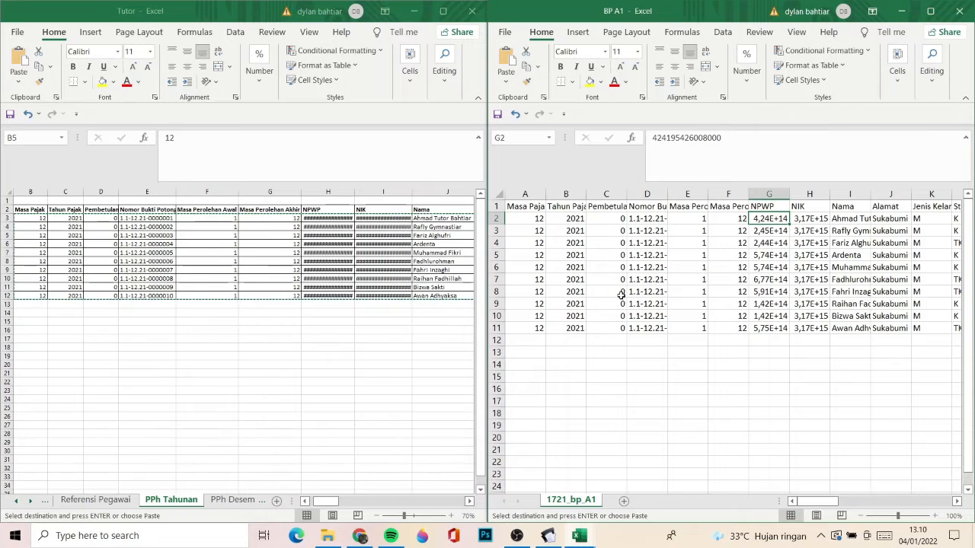
key(Right)
key(Right)
key(Left)
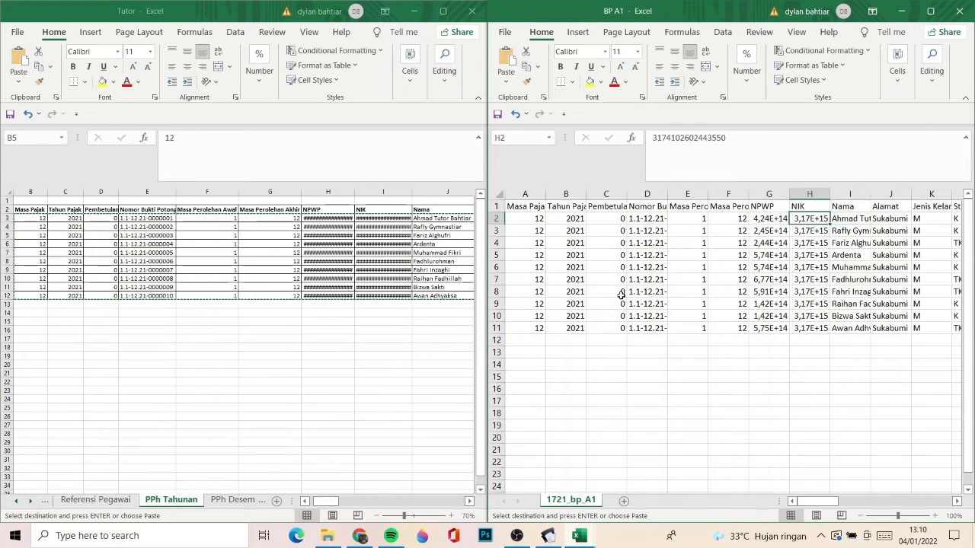
key(Right)
key(Right)
key(Right)
key(Right)
key(Right)
key(Right)
key(Left)
key(Left)
key(Left)
key(Left)
key(Left)
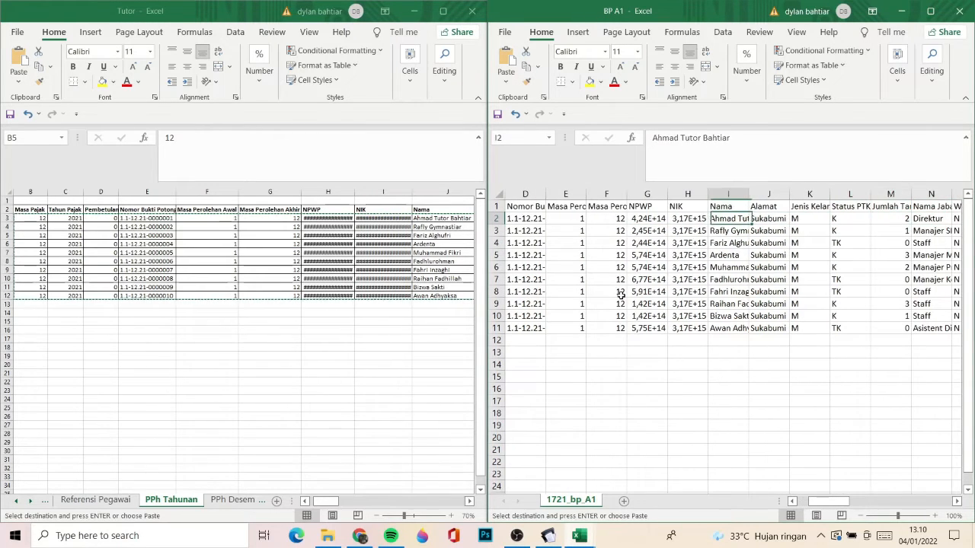
- Apply a custom number format made only of zeros to the NPWP column in BP A1 to show the full tax numbers
click(649, 194)
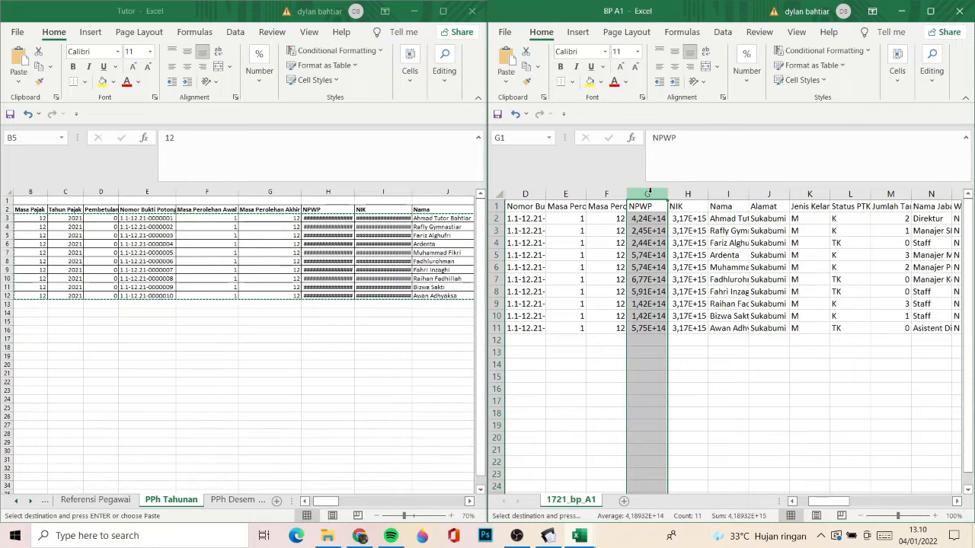
right_click(651, 196)
click(674, 356)
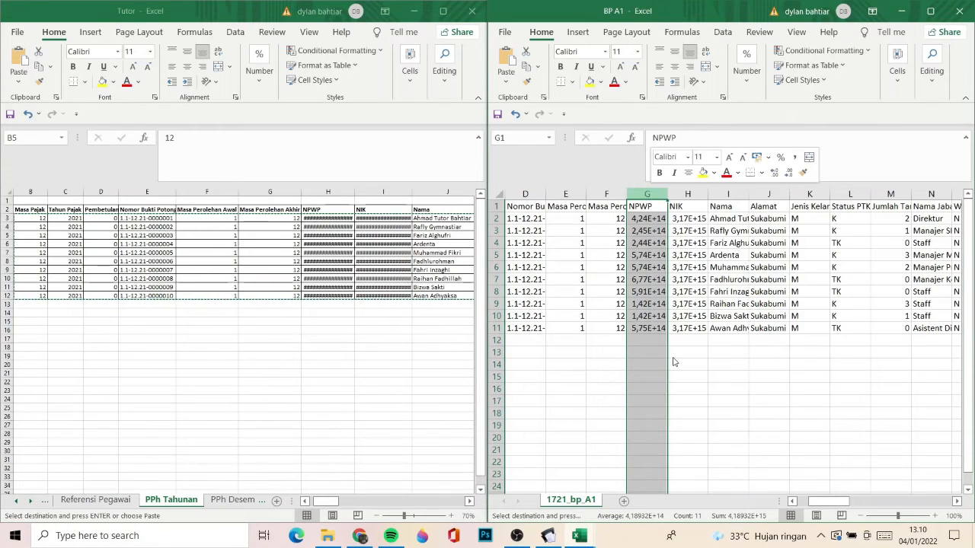
click(524, 346)
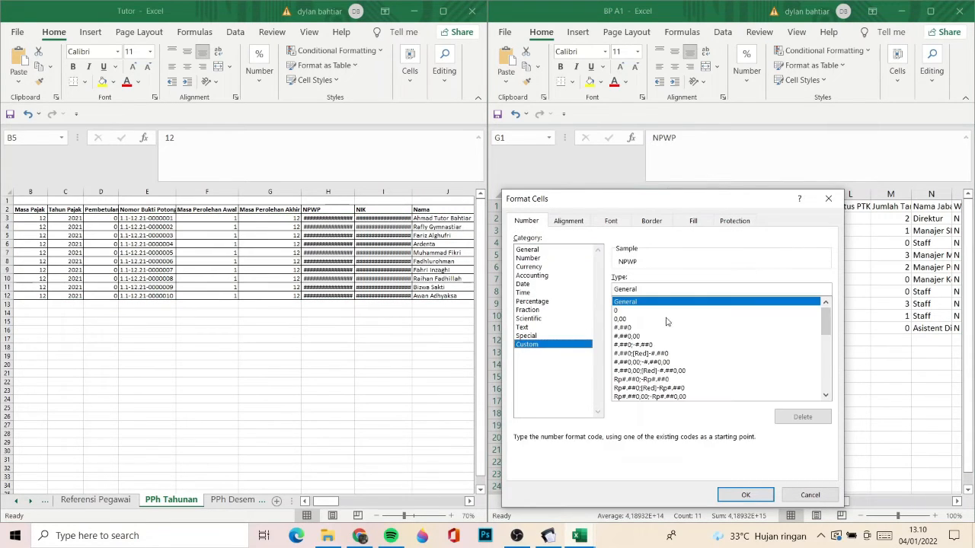
text(0000000)
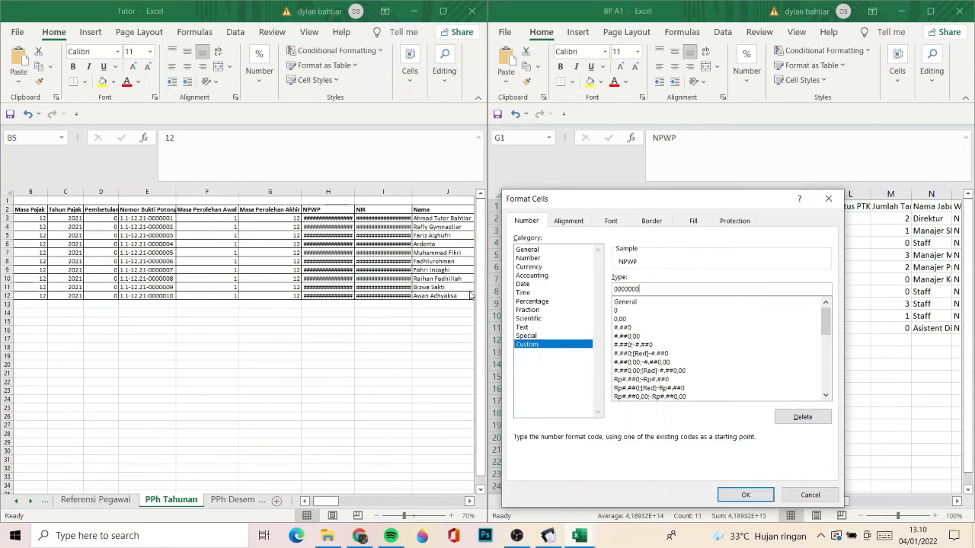
text(00000000)
key(Return)
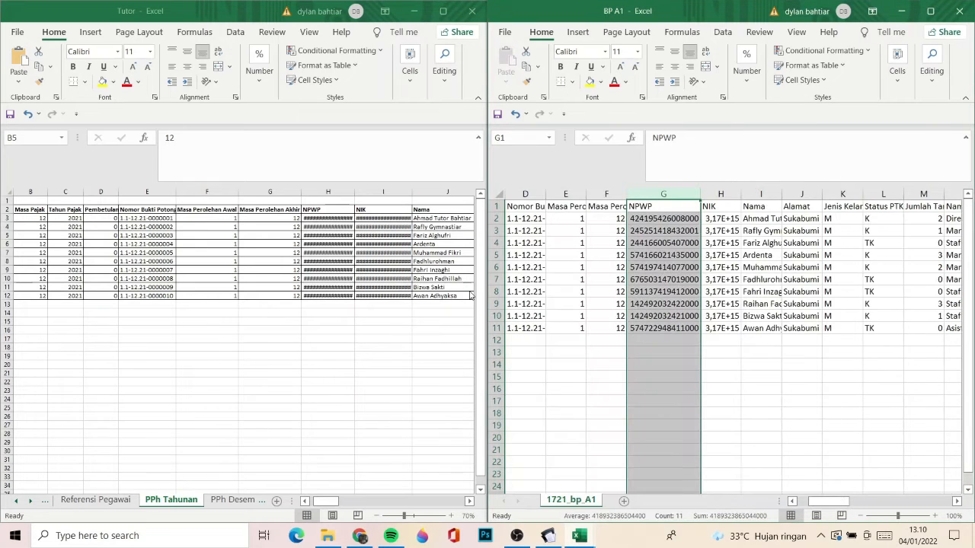
- Give the NIK column in BP A1 an all-zeros custom number format to show every identity number in full
click(716, 194)
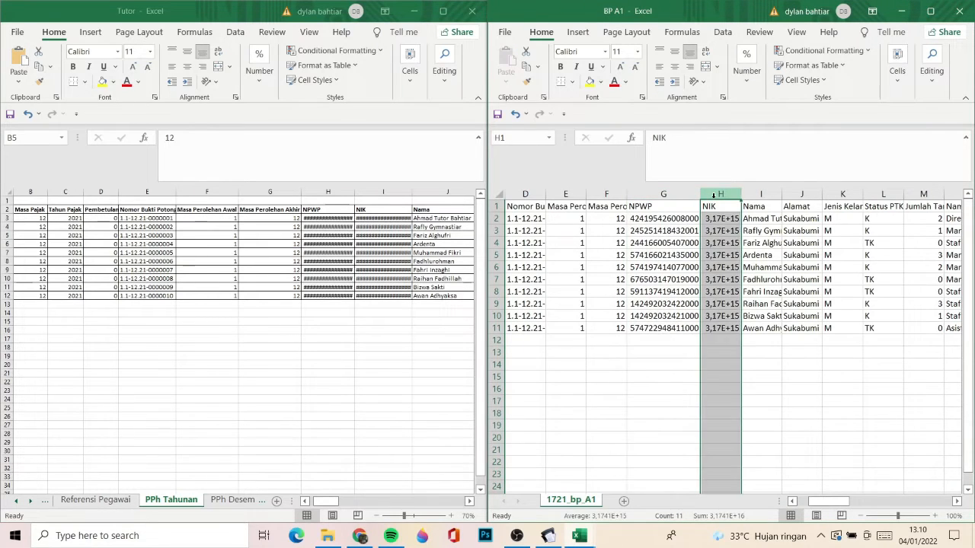
right_click(716, 197)
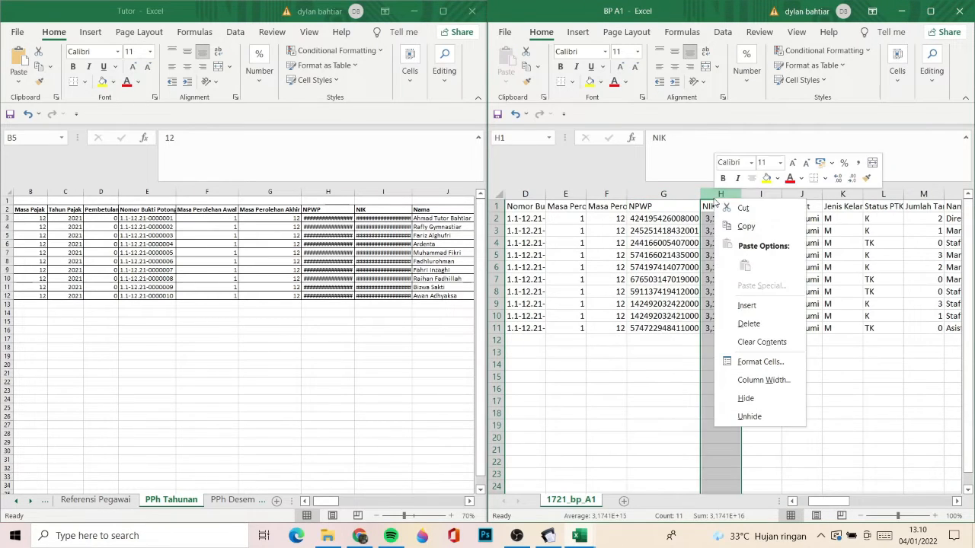
click(762, 363)
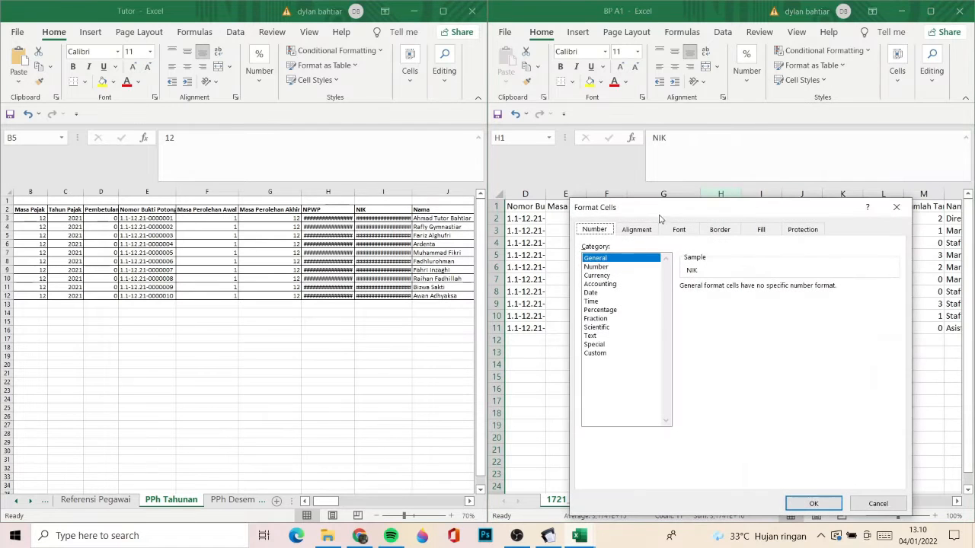
click(598, 353)
drag(714, 298, 615, 296)
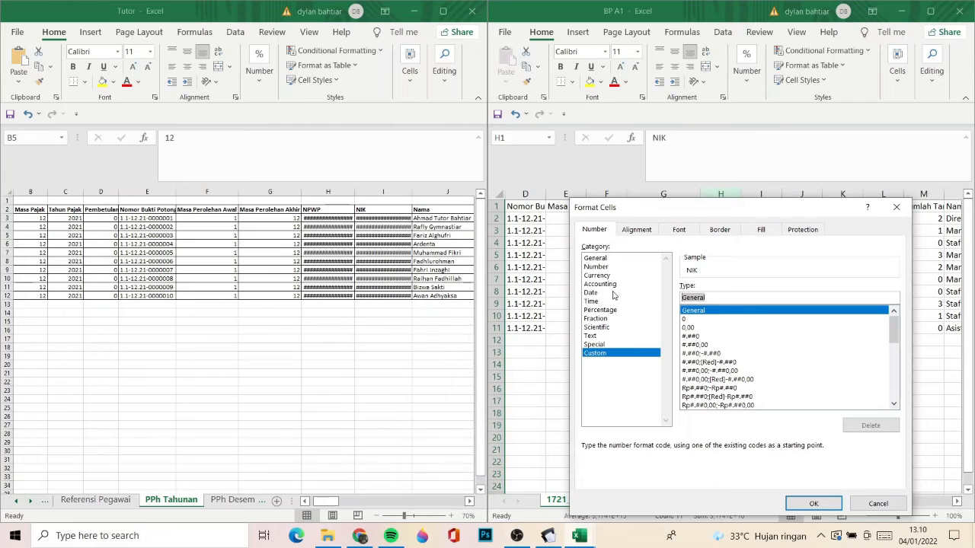
text(0000000000)
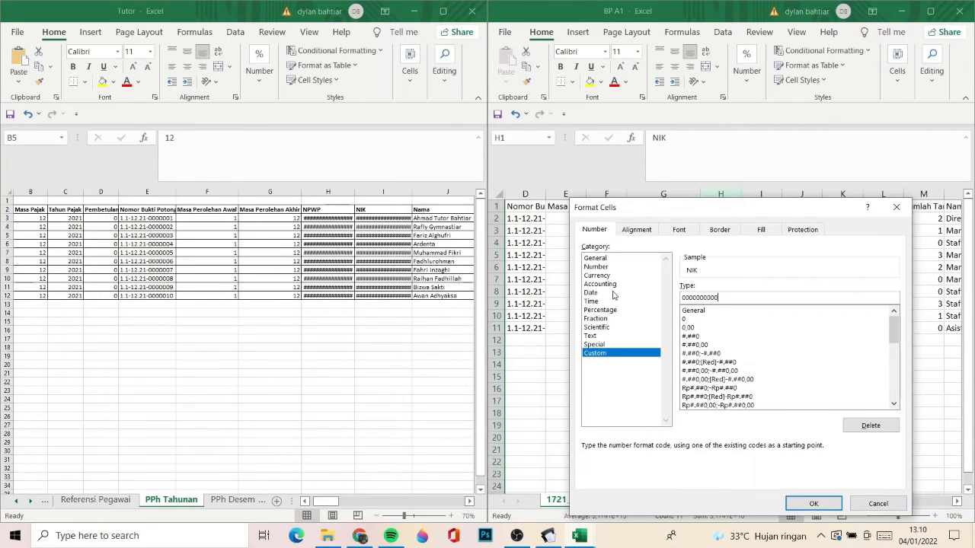
text(000000)
key(Return)
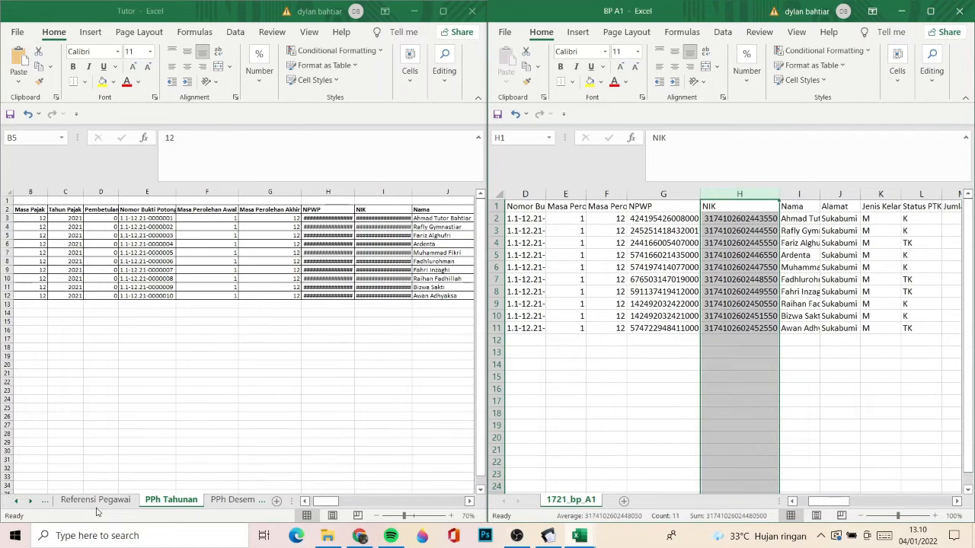
- Copy the first employee's NPWP from the Referensi Pegawai sheet of Tutor and replace the NPWP in cell G2 of BP A1 with it
click(120, 500)
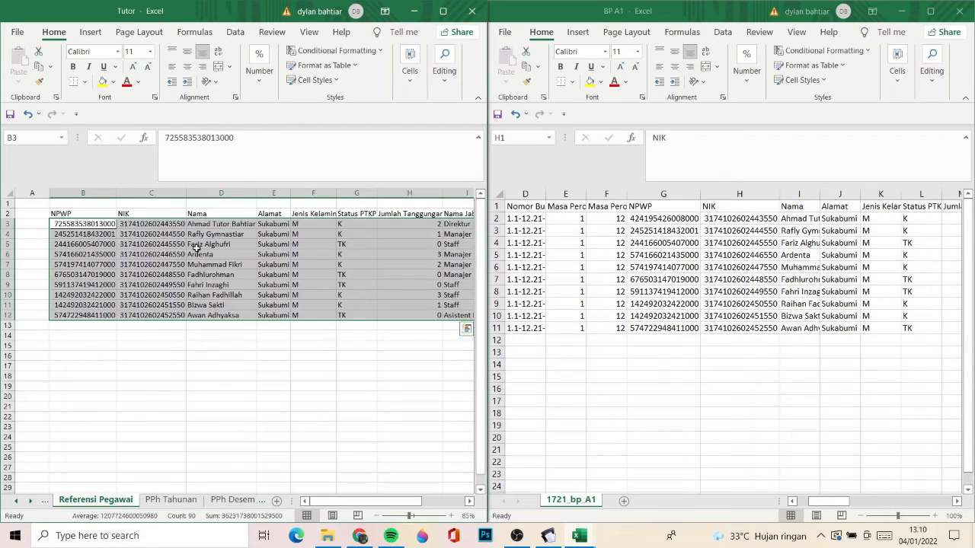
click(157, 224)
key(Left)
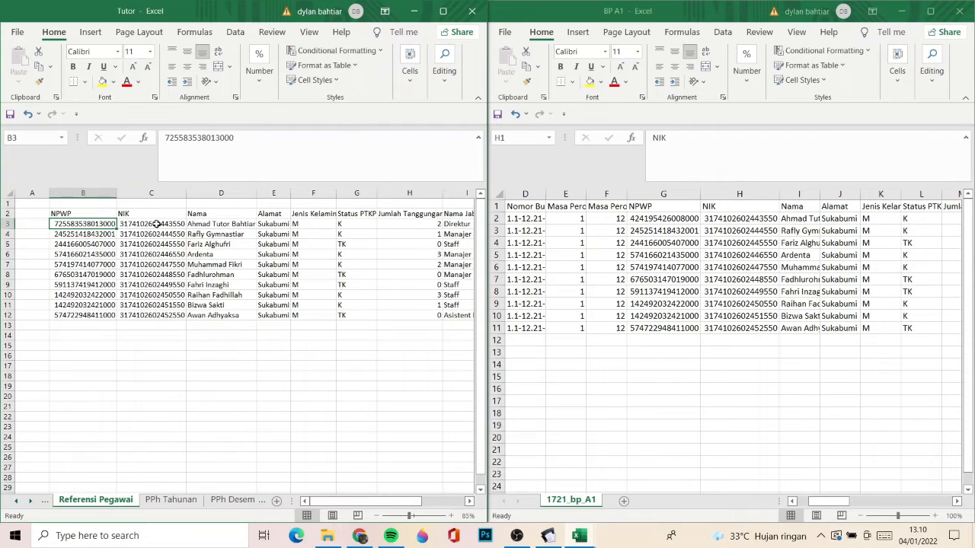
double_click(245, 144)
key(ctrl+c)
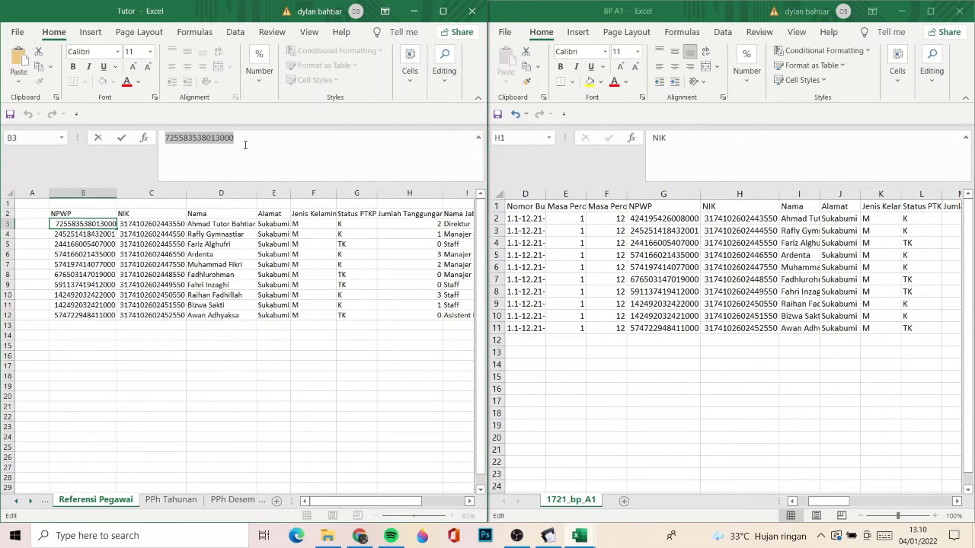
click(666, 230)
click(661, 220)
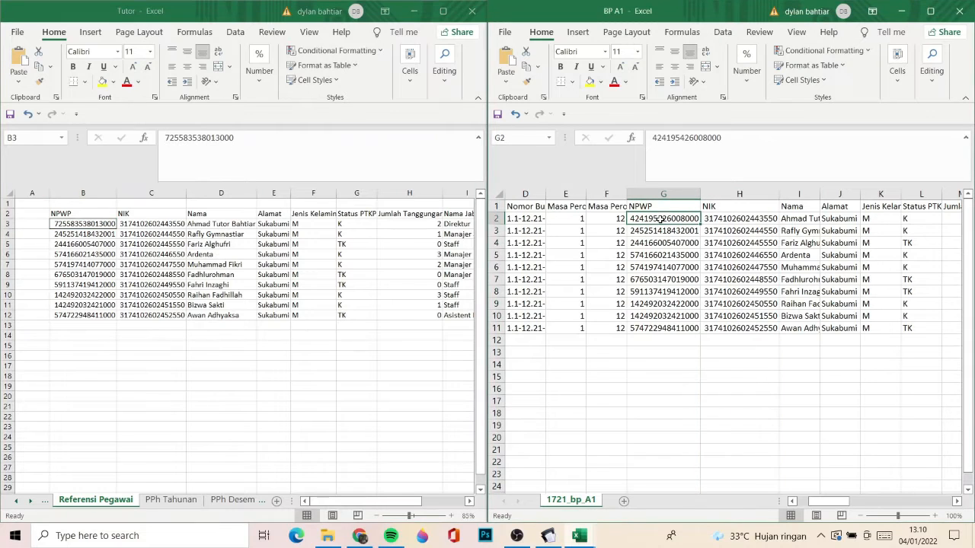
click(707, 160)
double_click(708, 160)
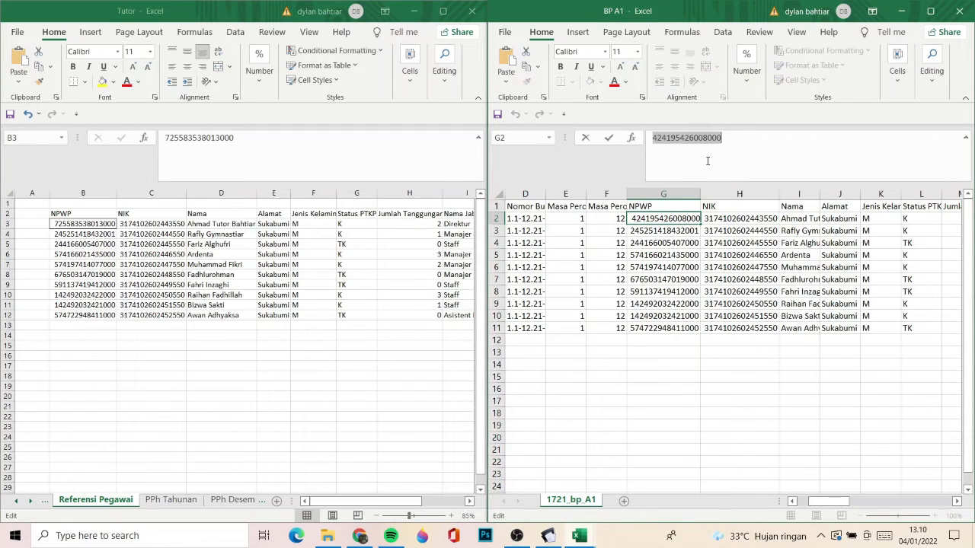
key(ctrl+v)
key(Return)
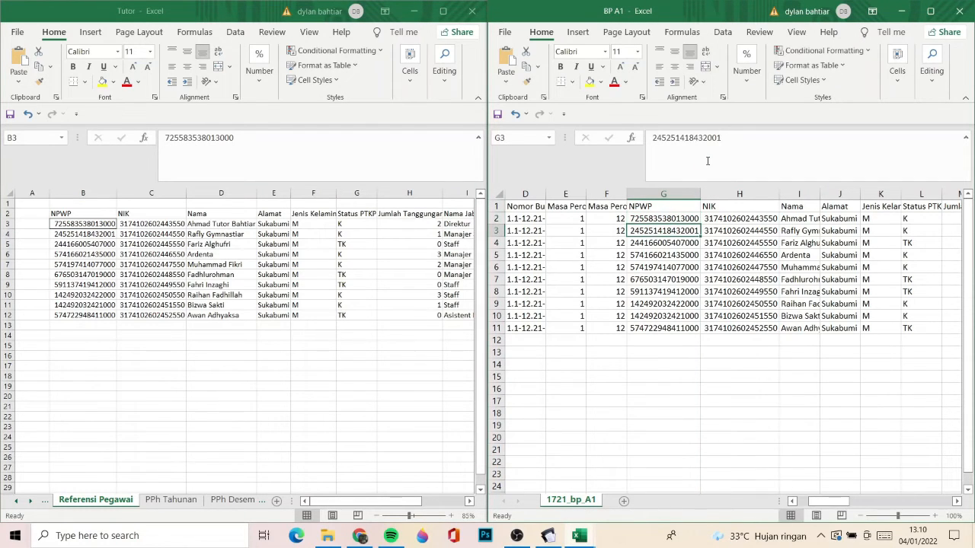
key(Up)
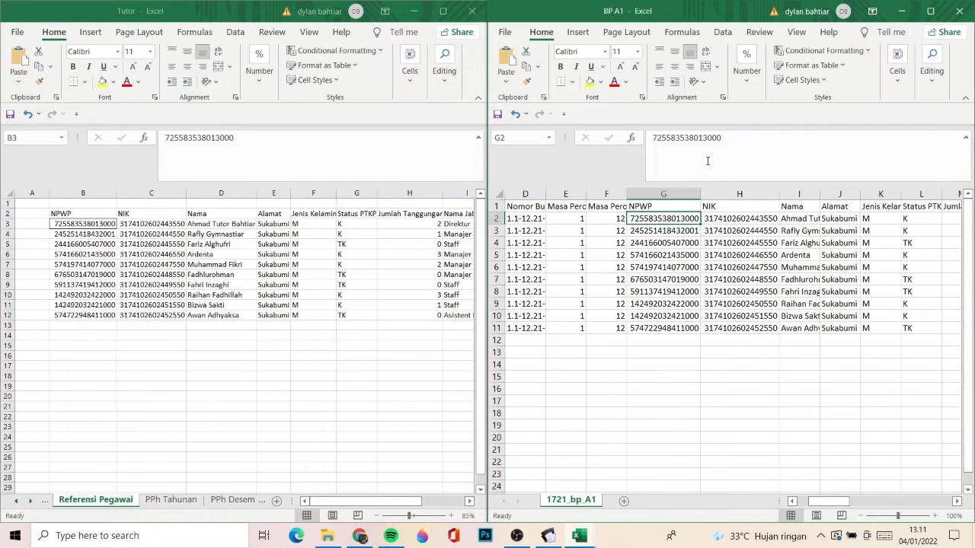
- Review row 2 of BP A1 from the NIK column across to Jumlah 7
key(Right)
key(Right)
key(Right)
key(Right)
key(Right)
key(Right)
key(Right)
key(Right)
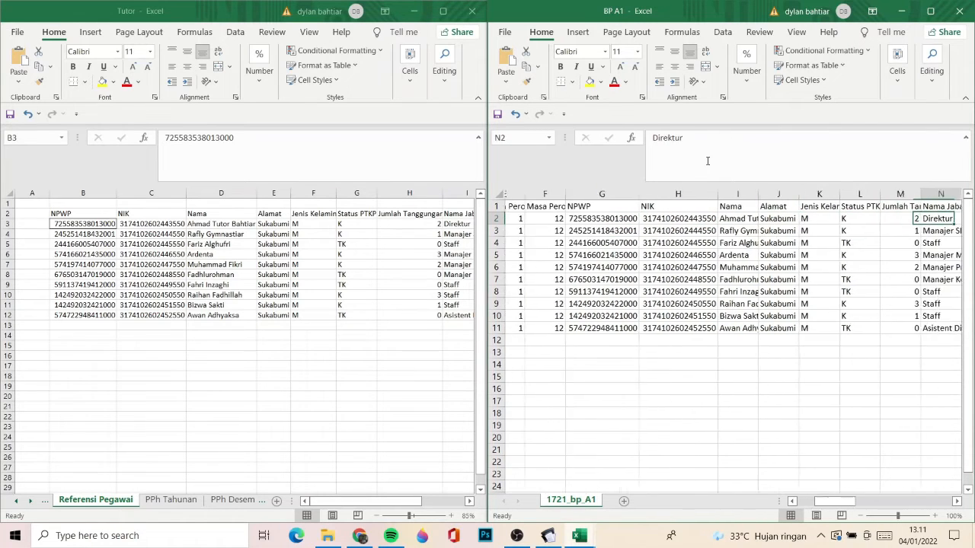
key(Left)
key(Right)
key(Right)
key(Right)
key(Right)
key(Right)
key(Right)
key(Right)
key(Right)
key(Right)
key(Right)
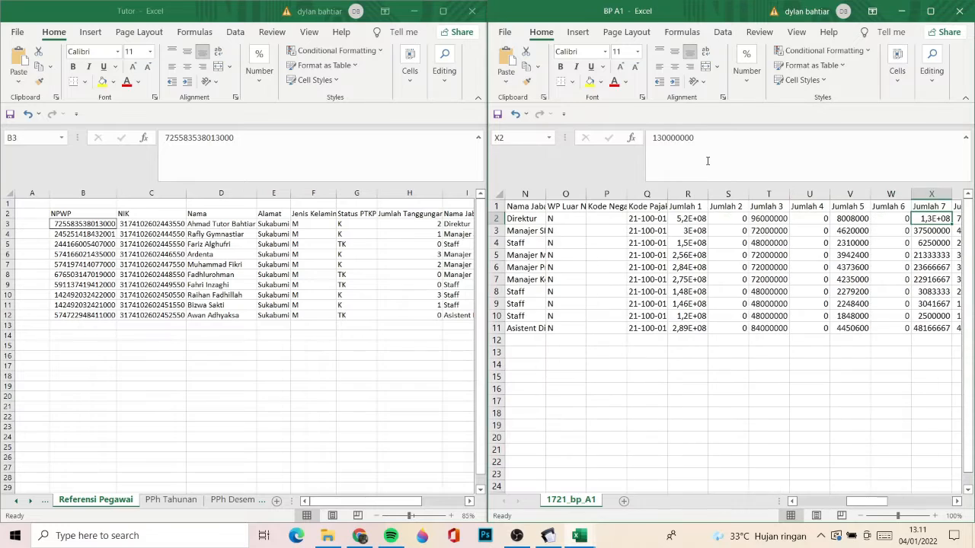
- Return along row 2 of BP A1 to the Nomor Bukti Potong column and widen it to fit its contents
key(Left)
key(Left)
key(Left)
key(Left)
key(Left)
key(Left)
key(Left)
key(Left)
key(Left)
key(Left)
key(Left)
key(Left)
key(Left)
key(Left)
key(Left)
key(Left)
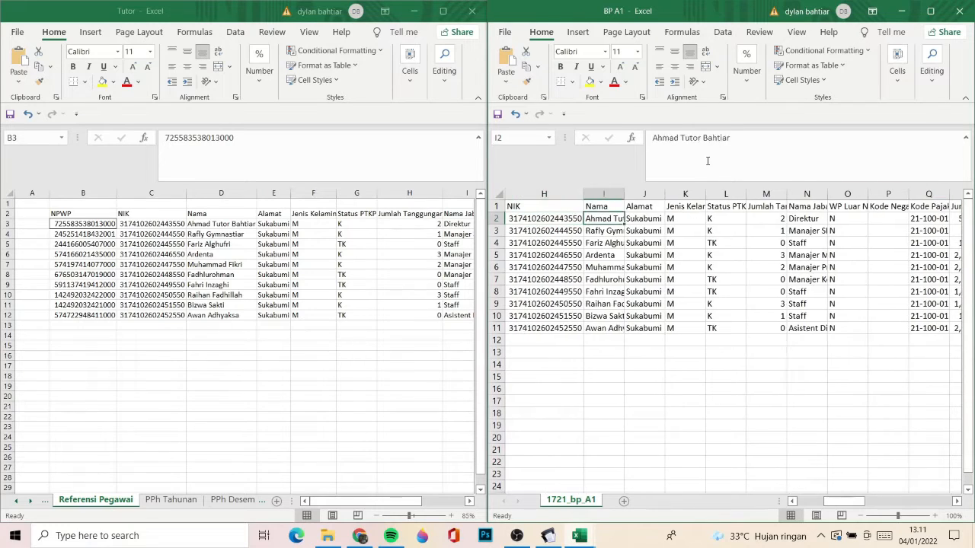
key(Left)
key(Left)
key(Left)
key(Left)
key(Left)
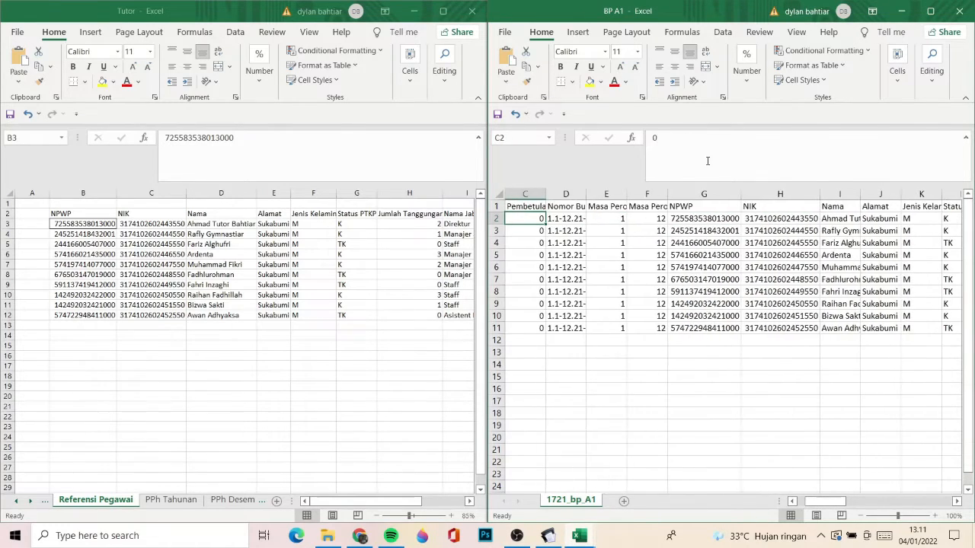
key(Right)
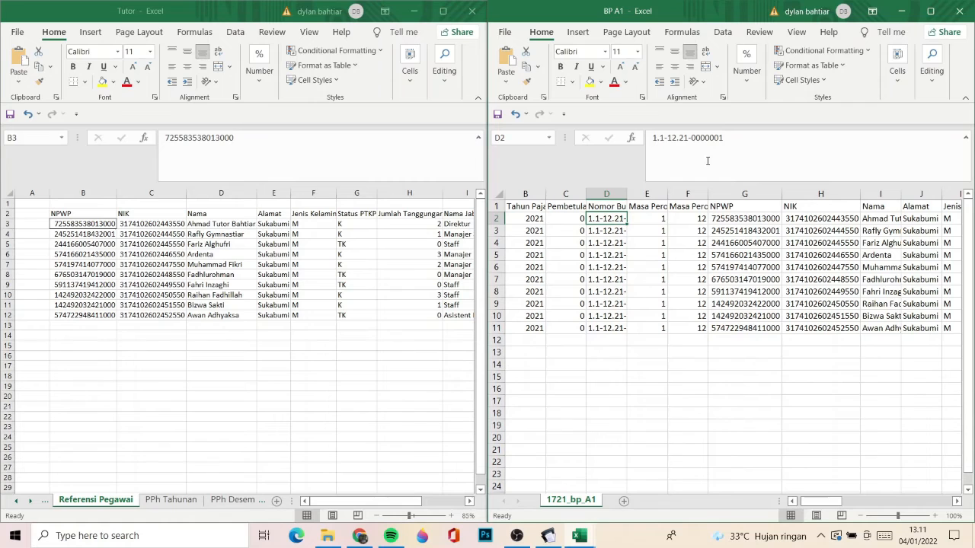
double_click(625, 195)
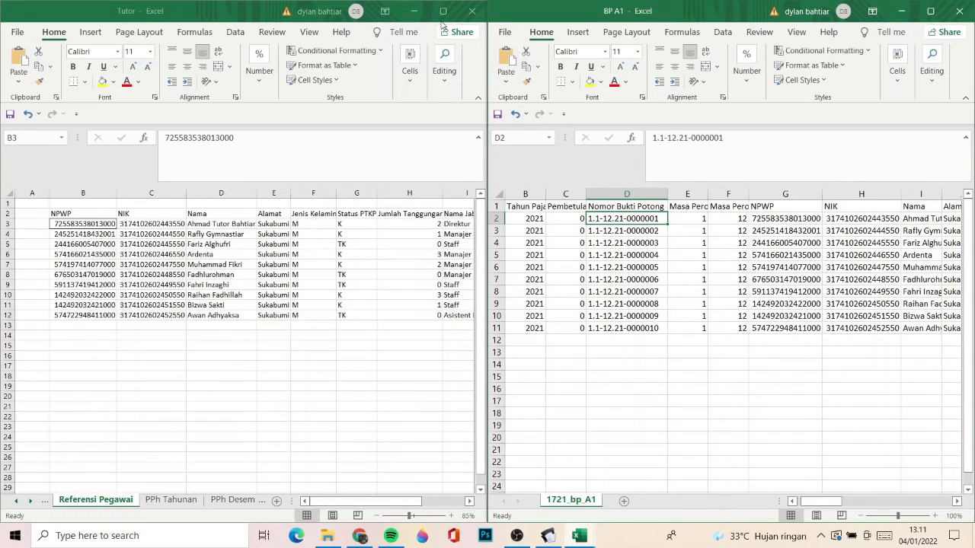
- Switch to eSPT Masa 2126 and open a new Bukti Potong A1 entry to see its number format
click(416, 13)
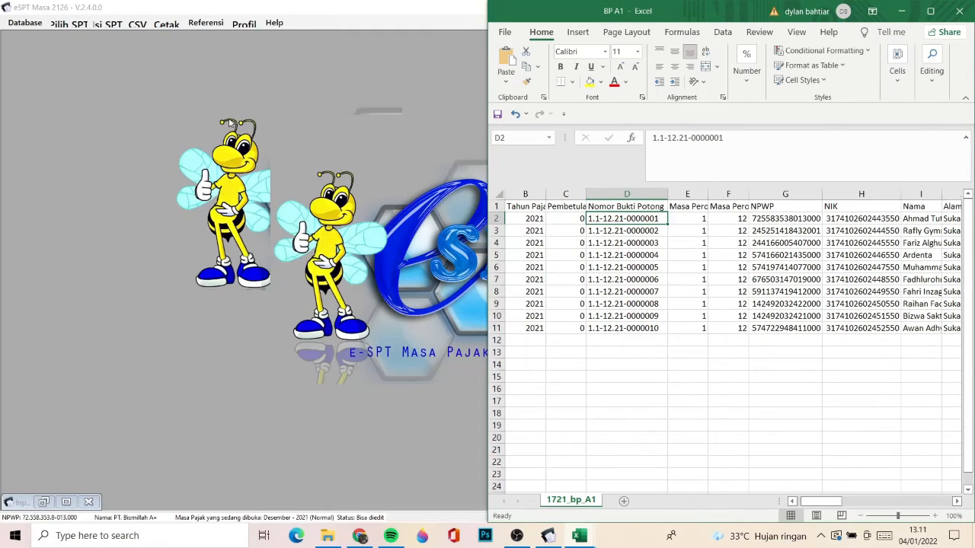
click(108, 24)
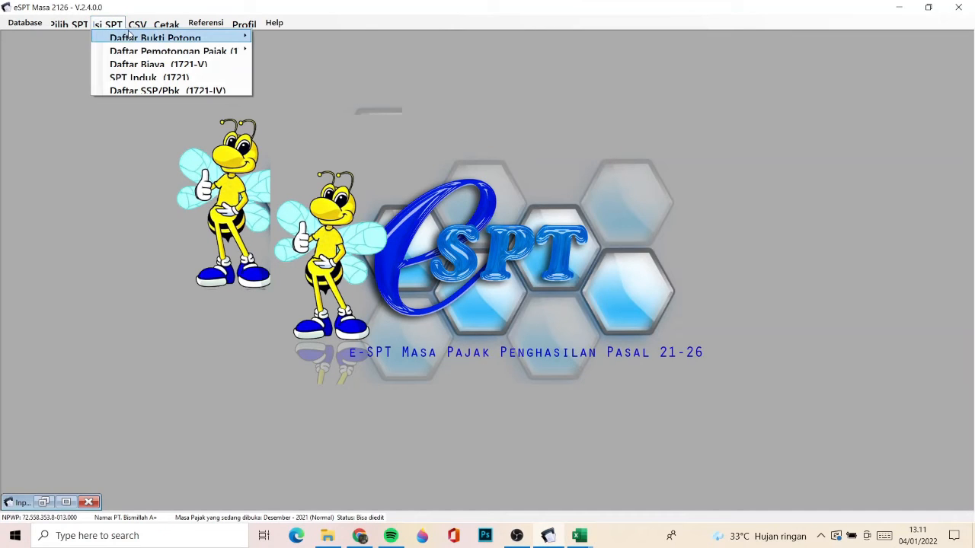
mouse_move(137, 39)
click(277, 65)
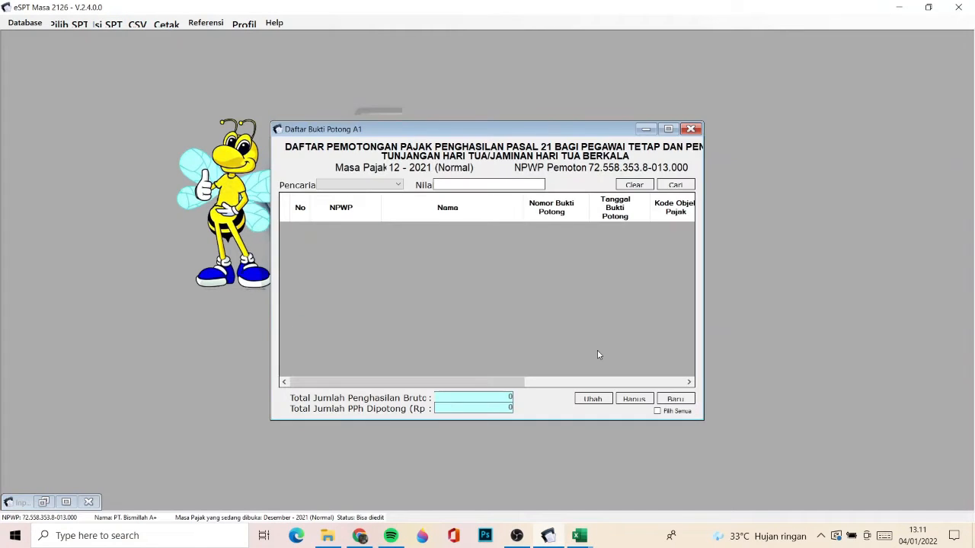
click(675, 400)
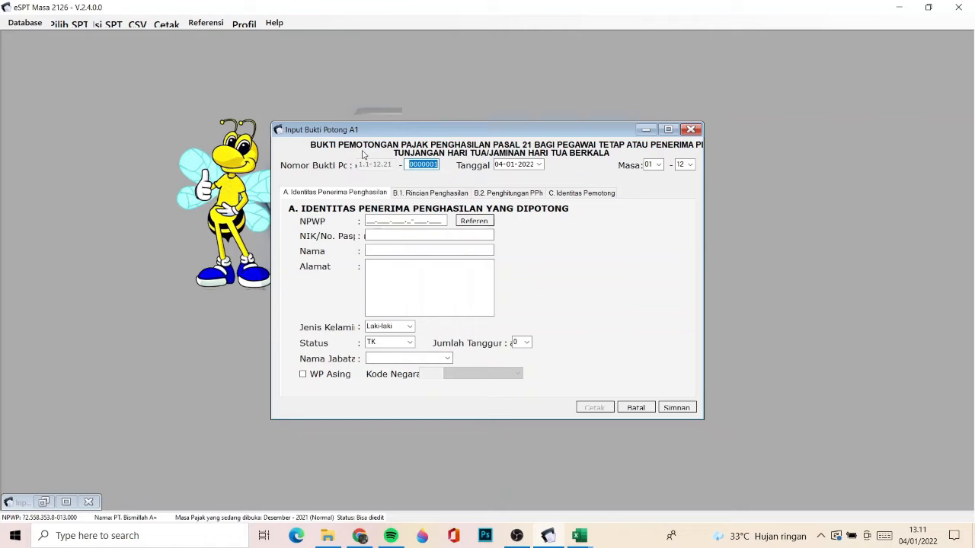
- Switch back to the BP A1 workbook and check row 2 from Nomor Bukti Potong across to column AN with the withholder's name
mouse_move(579, 538)
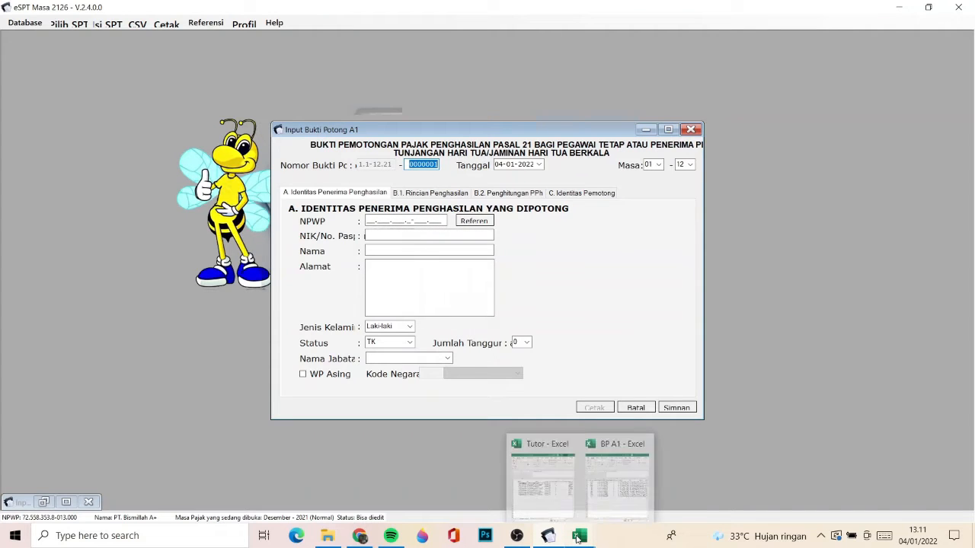
click(610, 495)
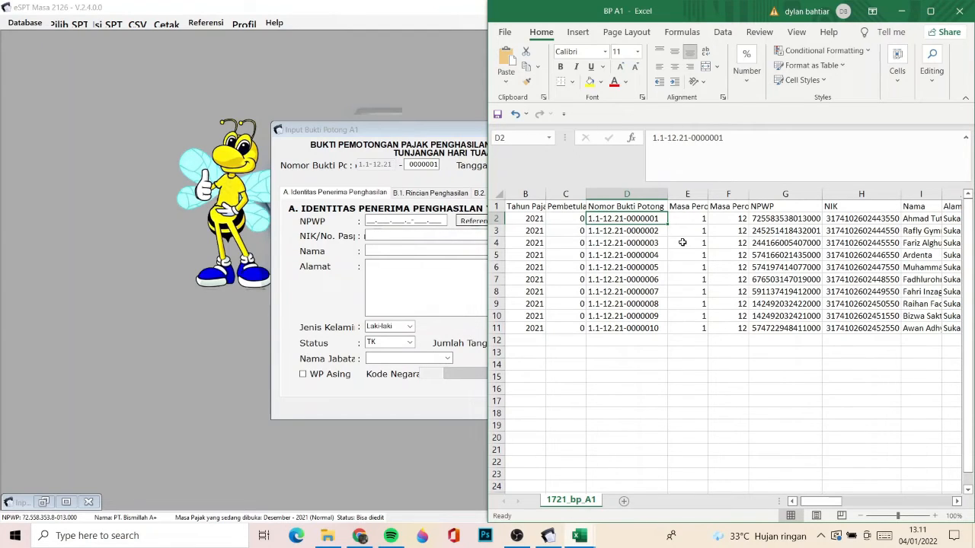
key(Right)
key(Right)
key(Right)
key(Right)
key(Right)
key(Right)
key(Right)
key(Right)
key(Right)
key(Right)
key(Right)
key(Right)
key(Right)
key(Right)
key(Right)
key(Right)
key(Right)
key(Right)
key(Right)
key(Right)
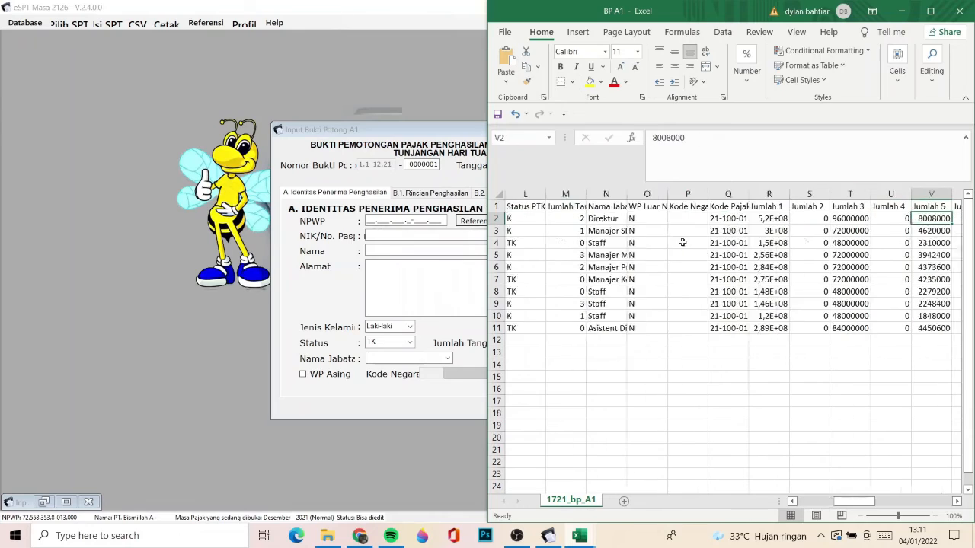
key(Right)
key(Right)
key(Right)
key(Right)
key(Right)
key(Right)
key(Right)
key(Right)
key(Right)
key(Right)
key(Right)
key(Right)
key(Right)
key(Right)
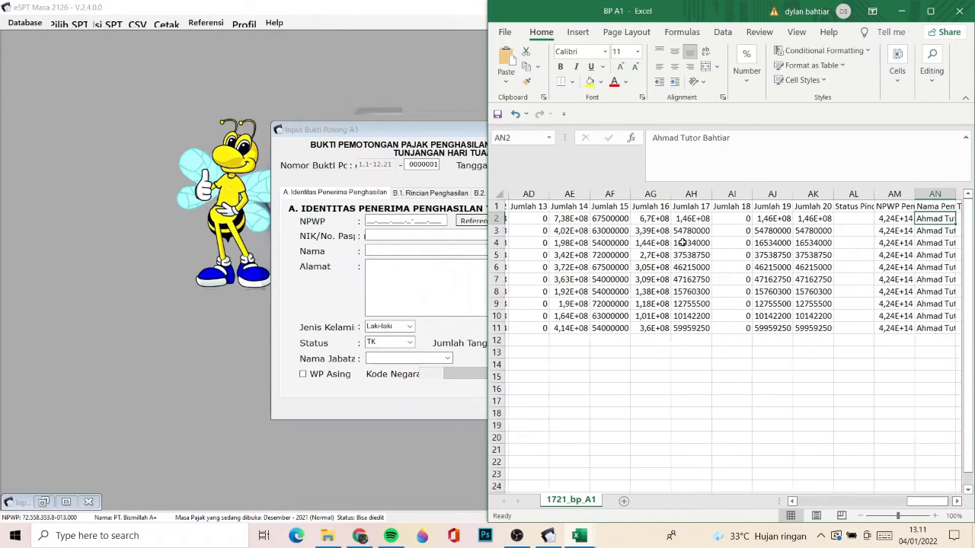
- Review row 2 of BP A1 across the NPWP Pemotong, Nama Pemotong and Tanggal Bukti Potong columns
key(ctrl+Right)
key(ctrl+Left)
key(Left)
key(Left)
key(Left)
key(Left)
key(Left)
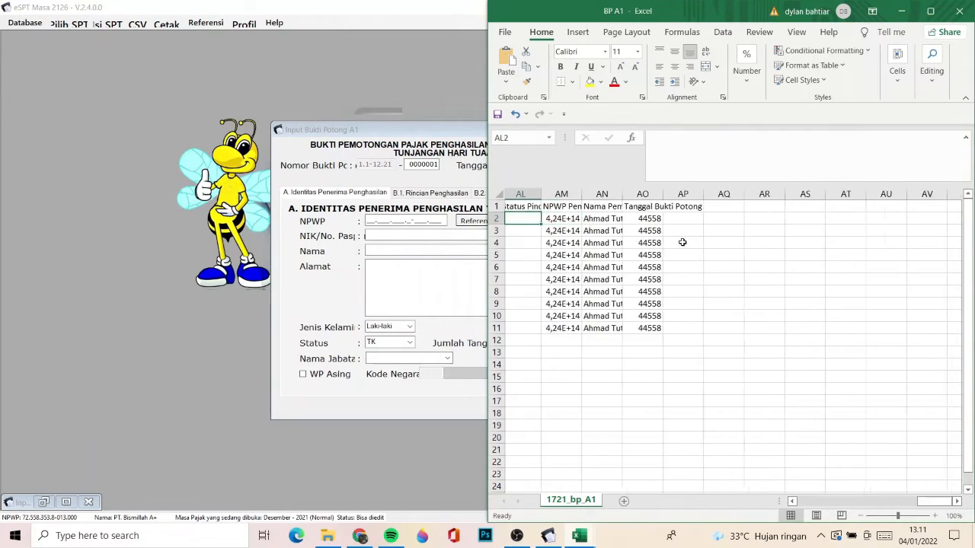
key(Right)
key(Right)
key(Right)
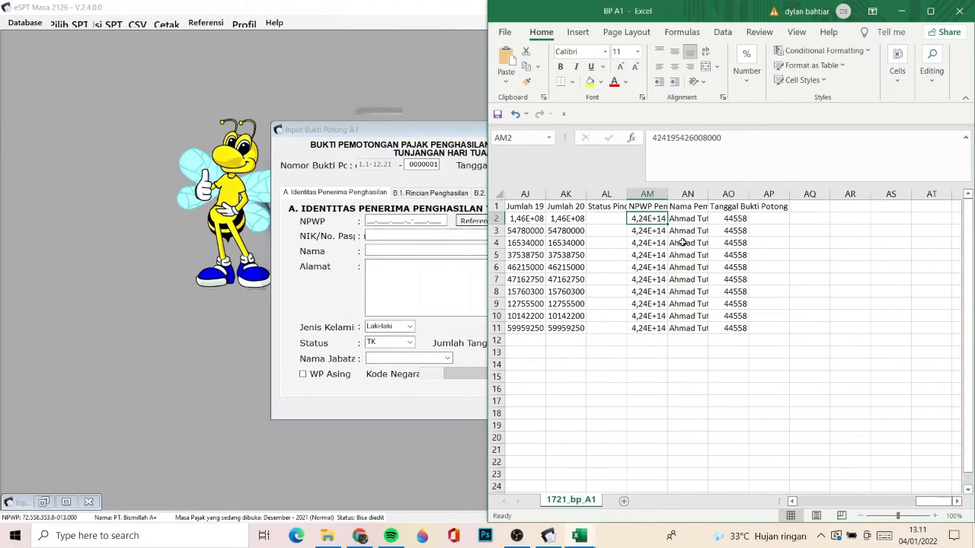
- Return to the start of row 2 and copy the first employee's NPWP from cell G2
key(Left)
key(Left)
key(Left)
key(Left)
key(Left)
key(Left)
key(Left)
key(Left)
key(Left)
key(Left)
key(Left)
key(Left)
key(Left)
key(Left)
key(Left)
key(Left)
key(Left)
key(Left)
key(Left)
key(Left)
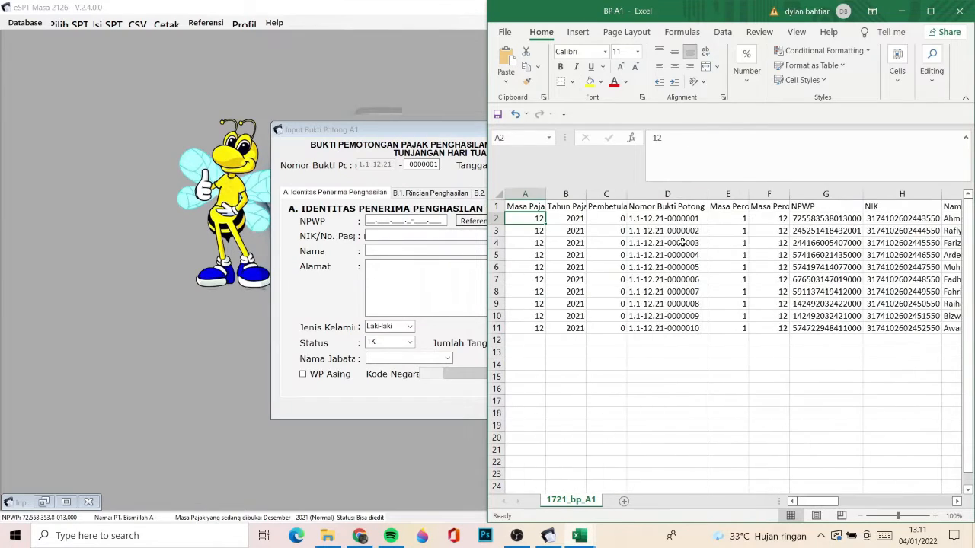
key(Right)
key(Right)
key(Right)
key(Right)
key(Right)
key(Right)
key(Right)
key(Right)
key(Right)
key(Right)
key(Right)
key(Right)
key(Right)
key(Right)
key(Left)
key(Left)
key(Left)
key(Left)
key(Left)
key(Left)
key(Left)
key(Left)
key(Left)
key(Left)
key(Left)
key(Left)
key(Left)
key(Left)
key(Right)
key(Right)
key(Right)
key(Right)
key(Right)
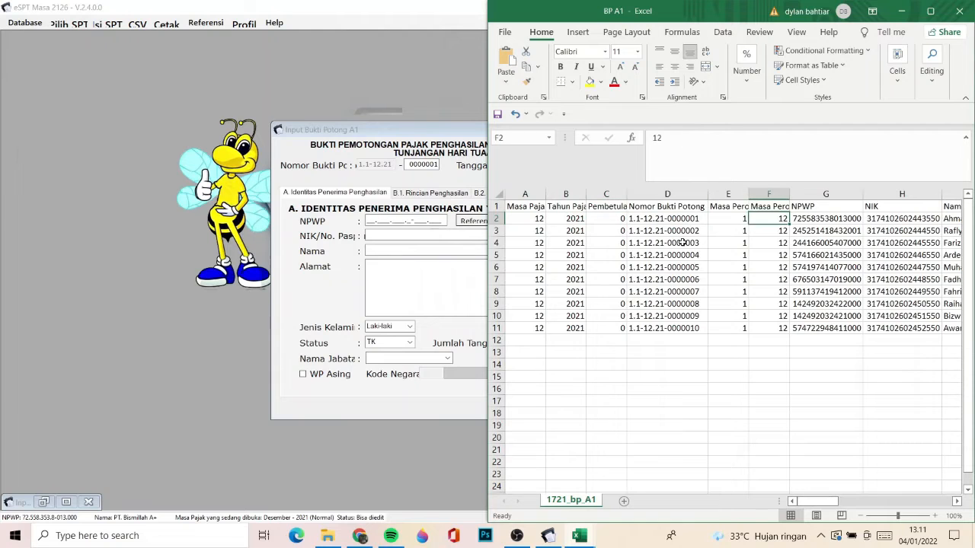
key(Right)
scroll(683, 243, right, 1)
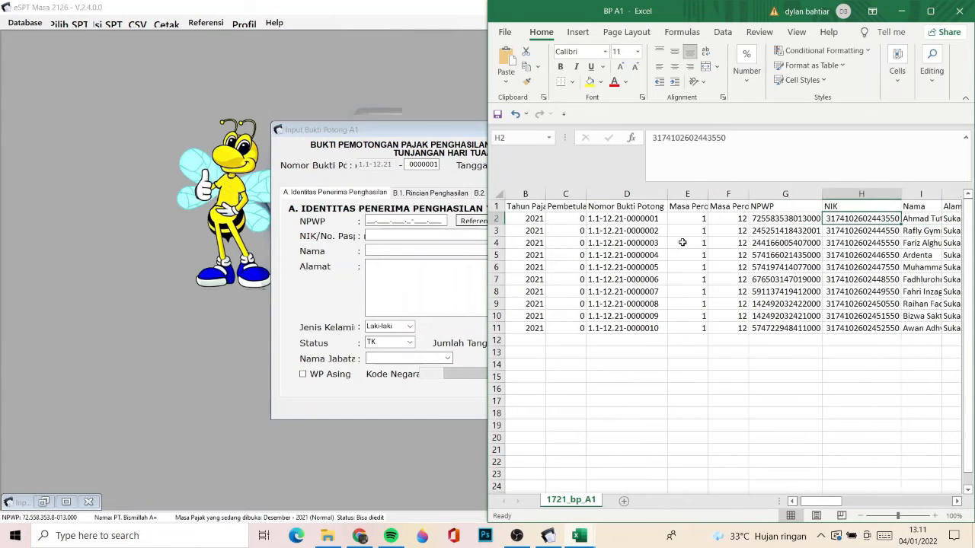
key(ctrl+c)
- Paste the copied NPWP into the NPWP Pemotong cell AM2
key(Right)
key(Right)
key(Right)
key(Right)
key(Right)
key(Right)
key(Right)
key(Right)
key(Right)
key(Right)
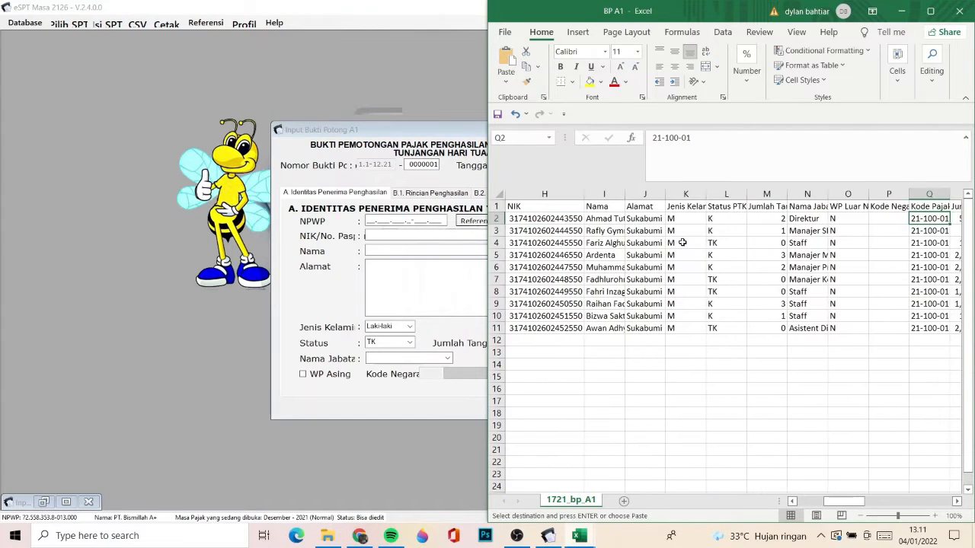
key(Left)
key(Left)
scroll(682, 243, left, 1)
key(Right)
key(Right)
key(Right)
key(Right)
key(Right)
key(Right)
key(Right)
key(Right)
key(Right)
key(Right)
key(Right)
key(Right)
key(Right)
key(Right)
key(Right)
key(Right)
key(Right)
key(Right)
key(Right)
key(Right)
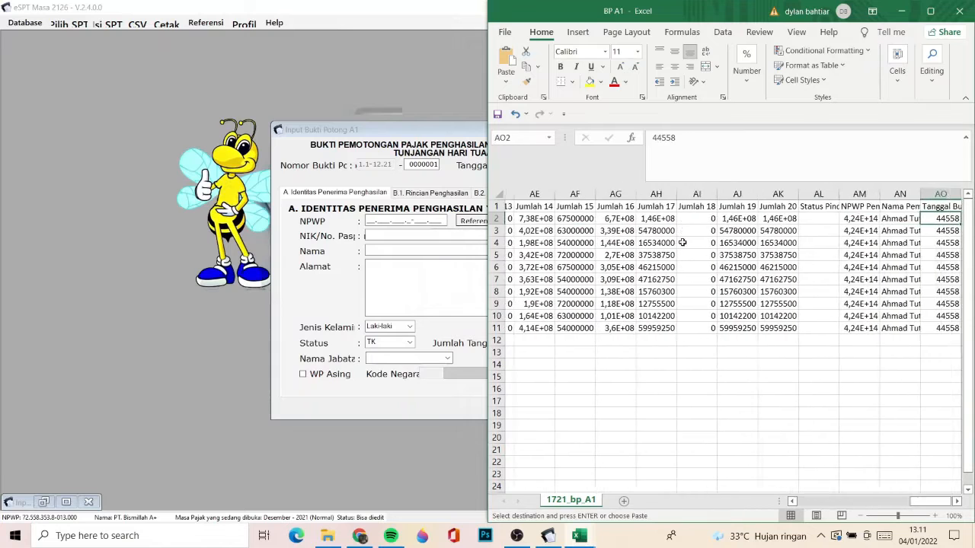
key(ctrl+Right)
key(ctrl+Left)
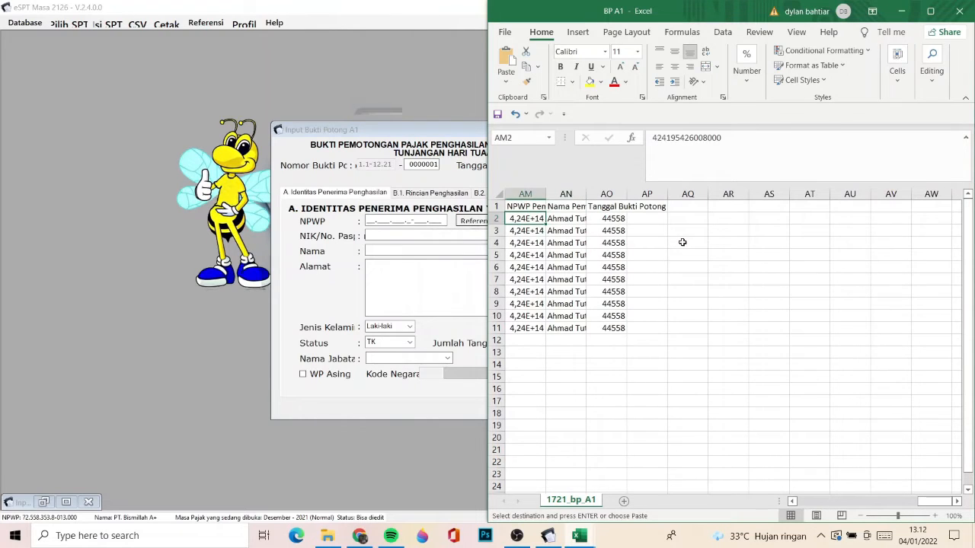
key(Right)
key(Up)
key(Left)
key(Down)
key(Right)
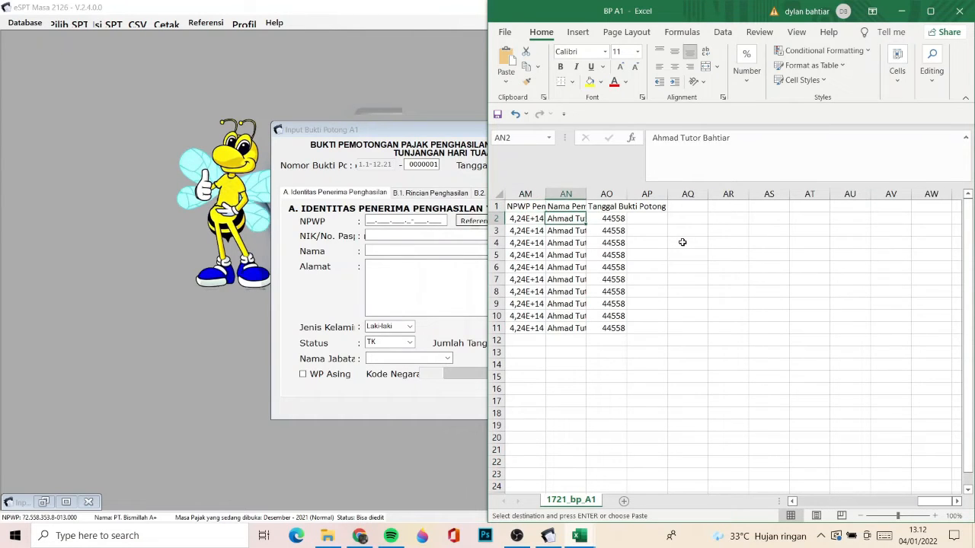
key(Left)
key(Right)
key(Left)
key(ctrl+v)
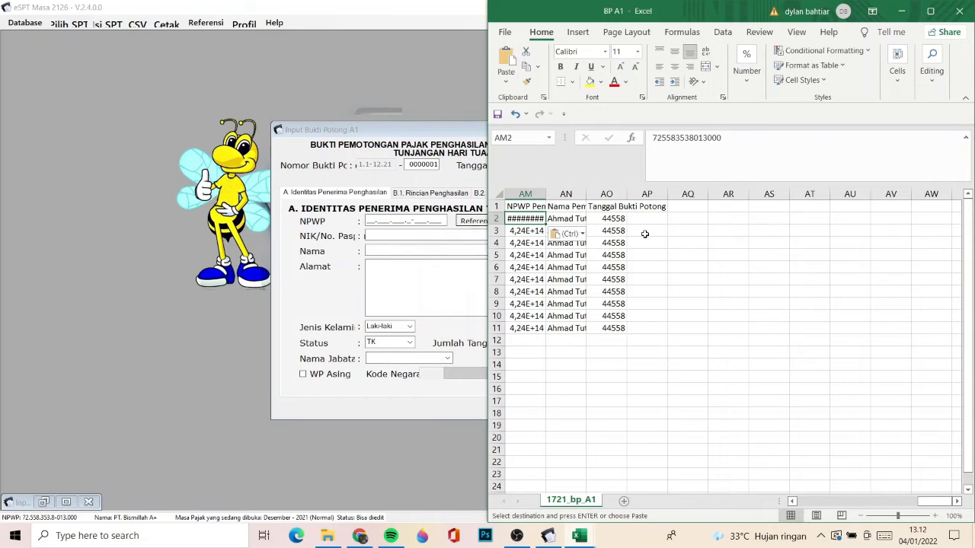
- Copy the NPWP Pemotong in AM2 down through AM11 and widen the column to fit its contents
double_click(545, 223)
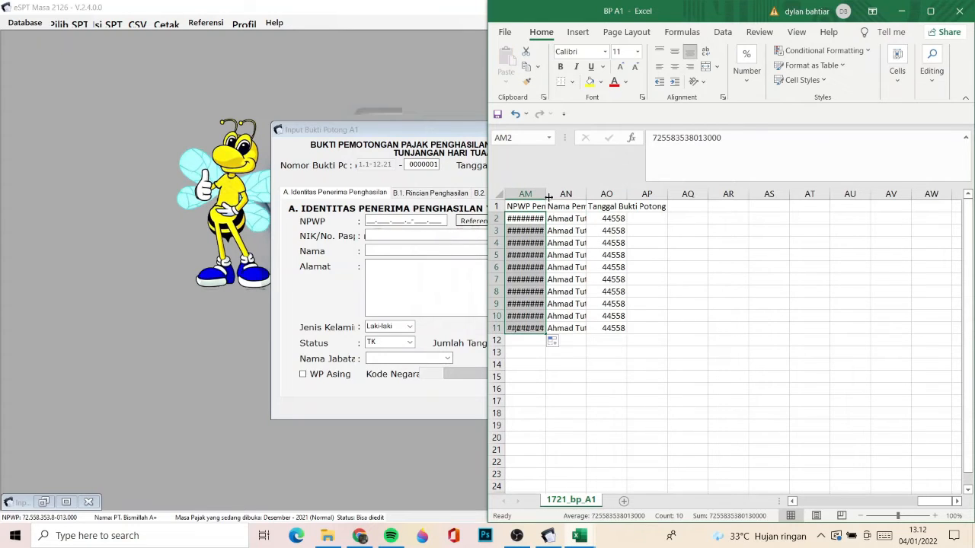
double_click(546, 194)
click(581, 219)
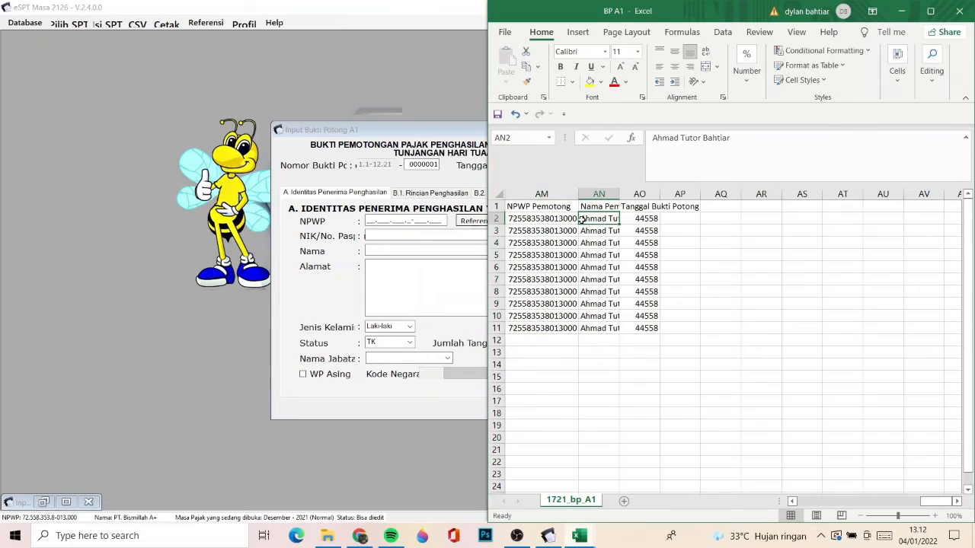
- Fill the Tanggal Bukti Potong value in AO2 down through AO11 and format column AO as a date of type 2012-03-14
key(Right)
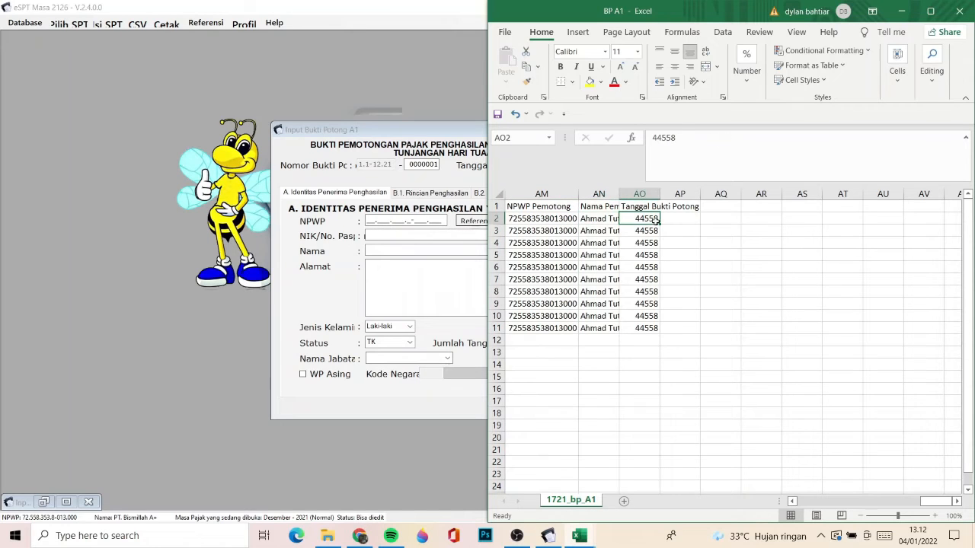
double_click(657, 222)
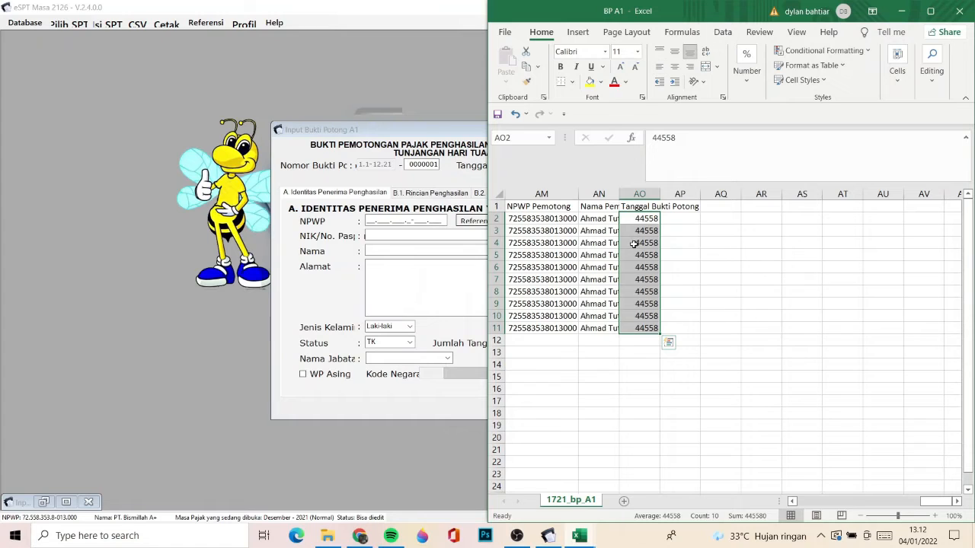
right_click(639, 195)
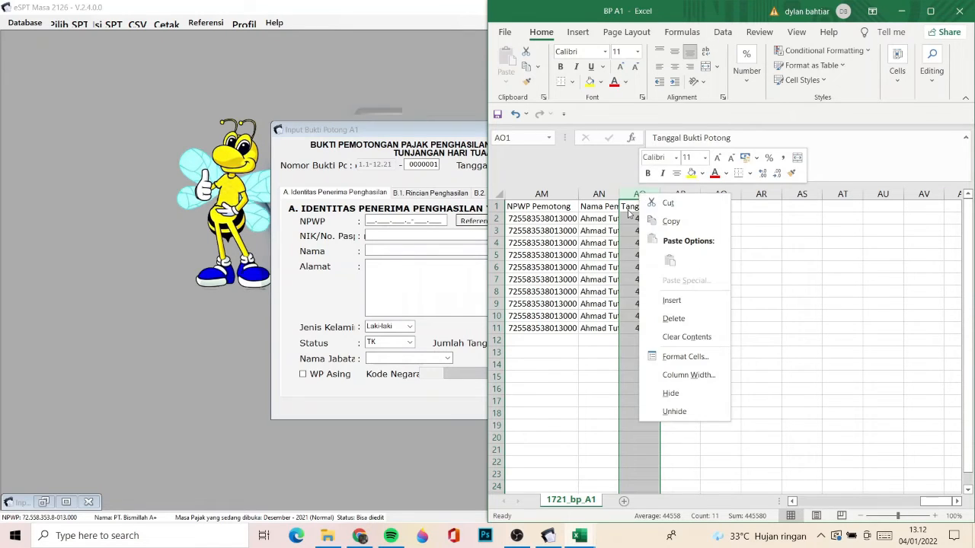
click(628, 213)
right_click(631, 195)
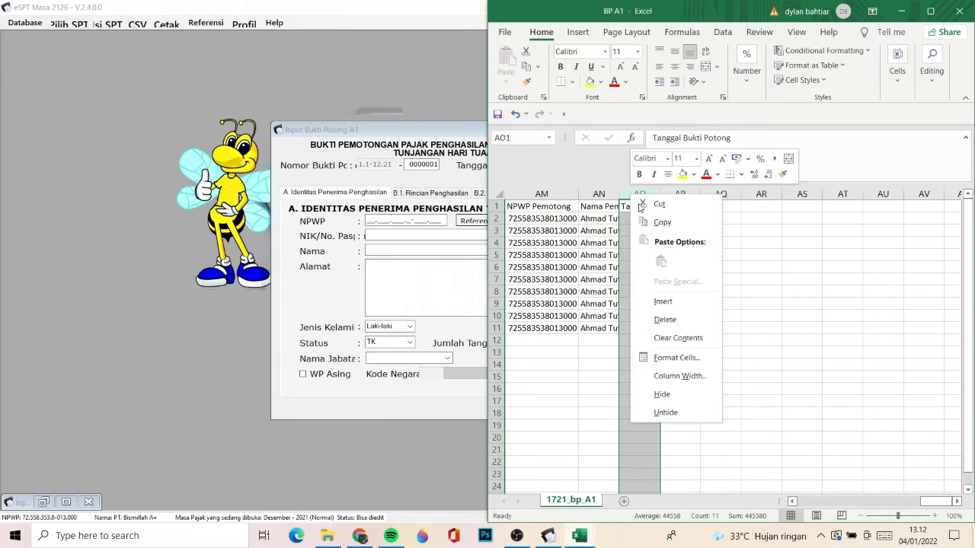
click(661, 364)
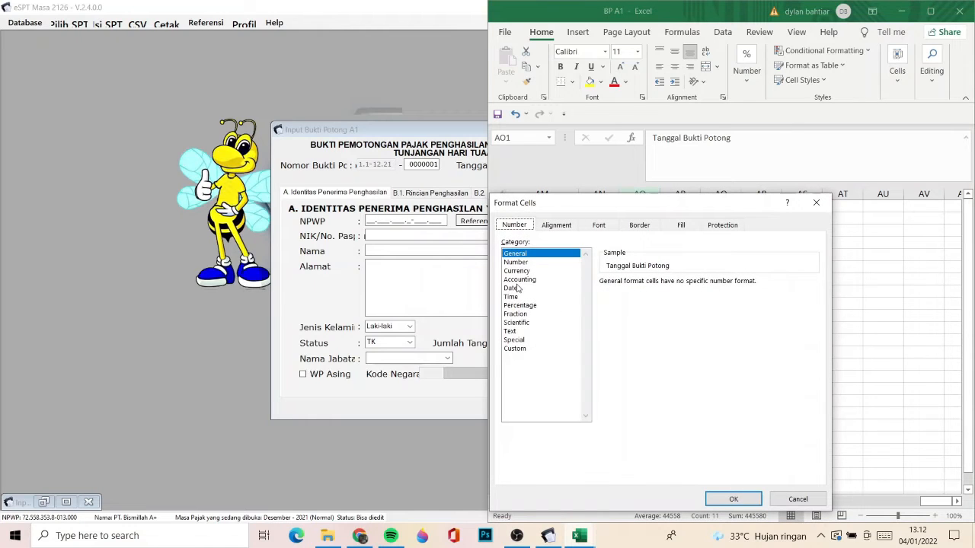
click(516, 288)
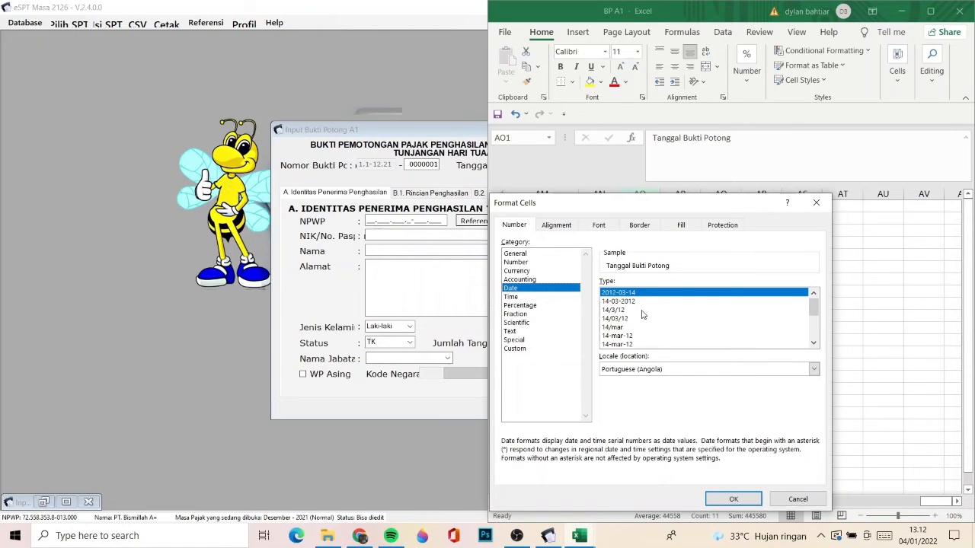
click(734, 500)
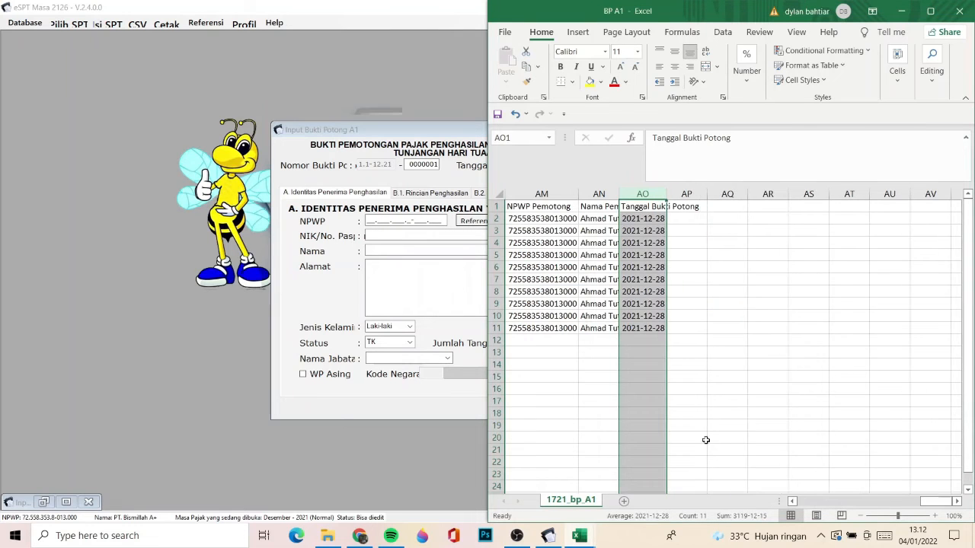
- Change the date format of the Tanggal Bukti Potong column to type 14/3/12
right_click(640, 196)
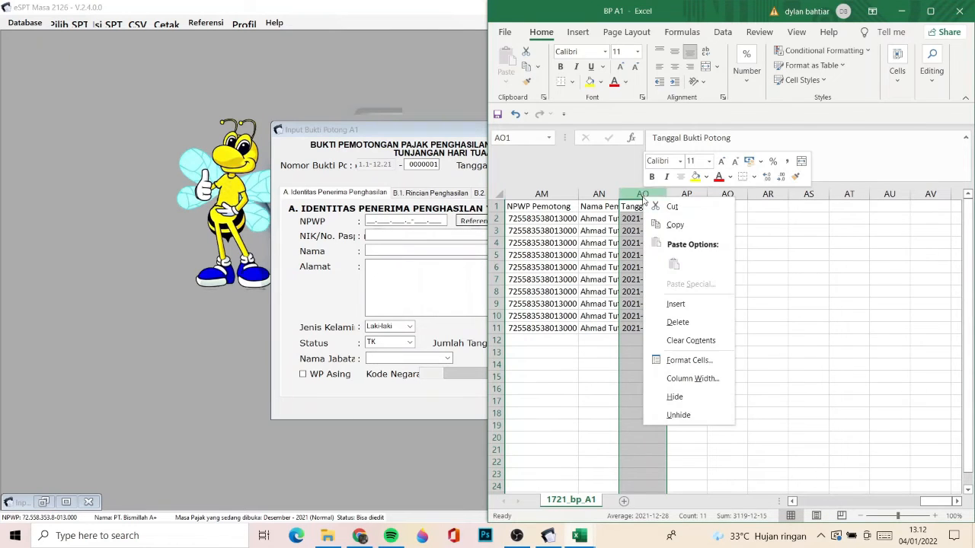
click(661, 365)
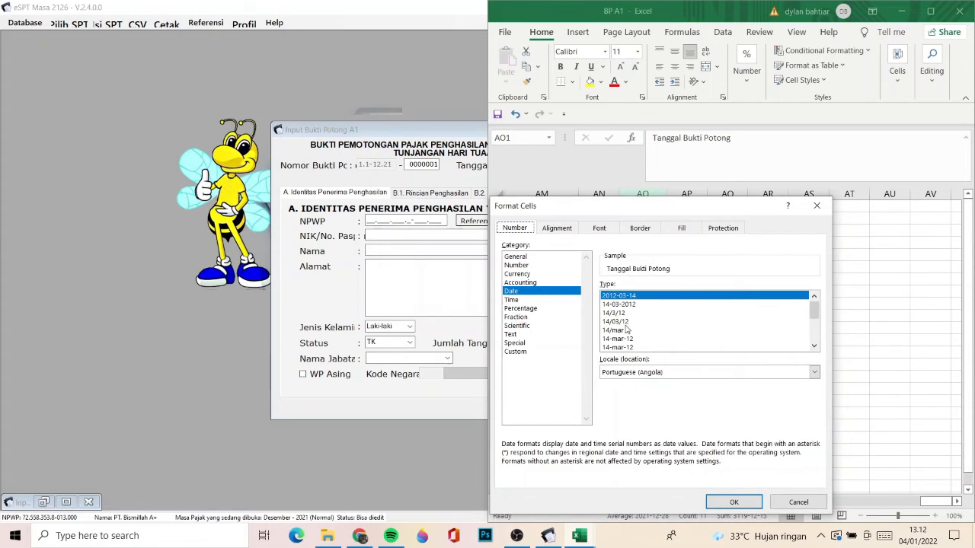
click(617, 313)
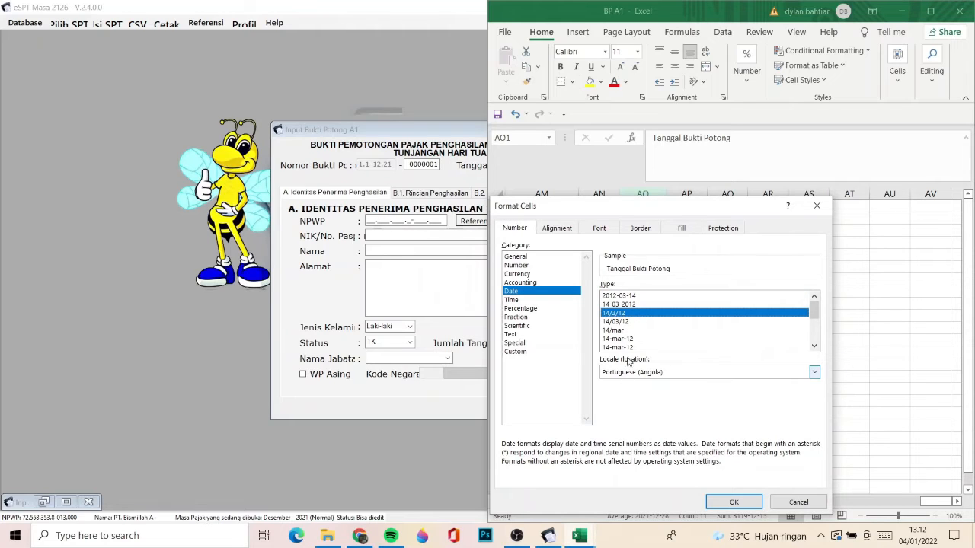
click(731, 502)
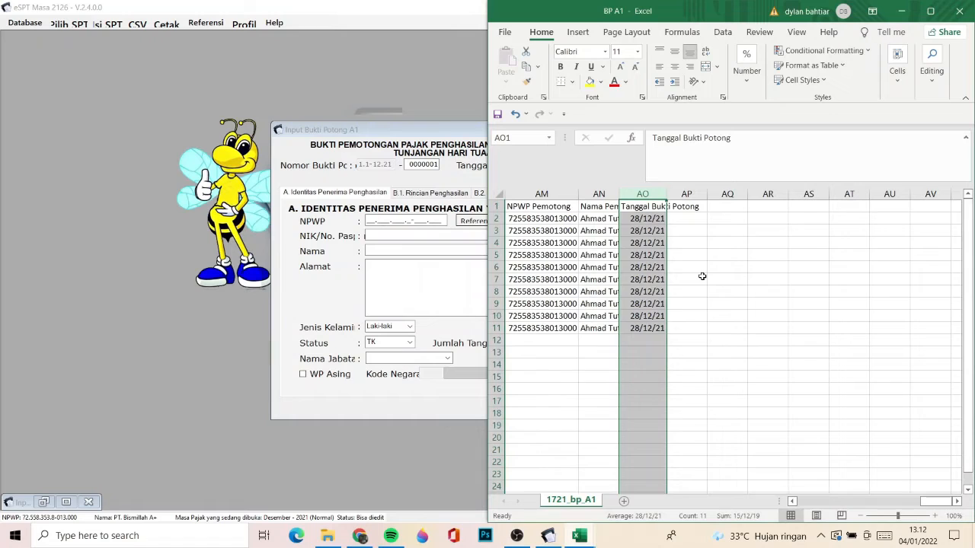
- Check row 2 from Status Pindah to Tanggal Bukti Potong, including the full date stored in AO2
click(684, 205)
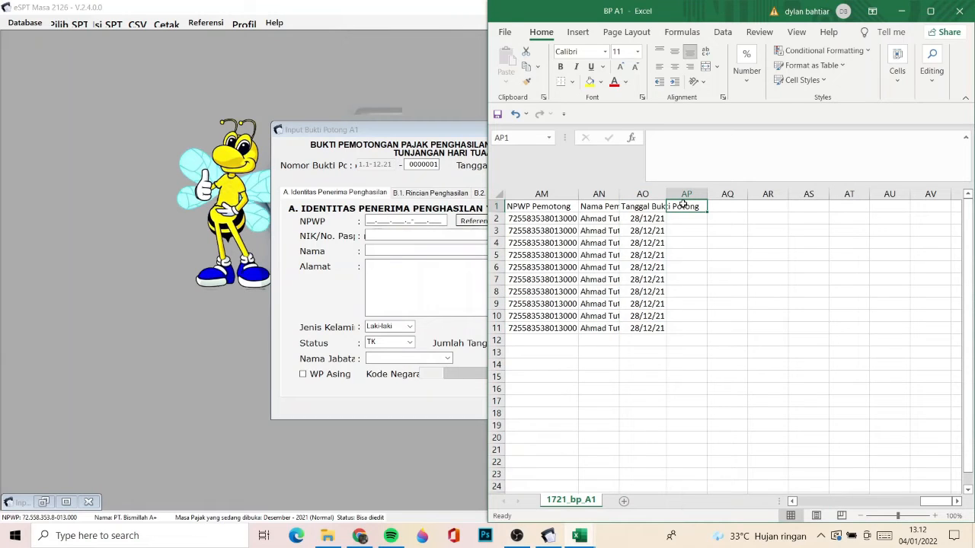
key(Down)
key(Left)
key(Left)
key(Left)
key(Left)
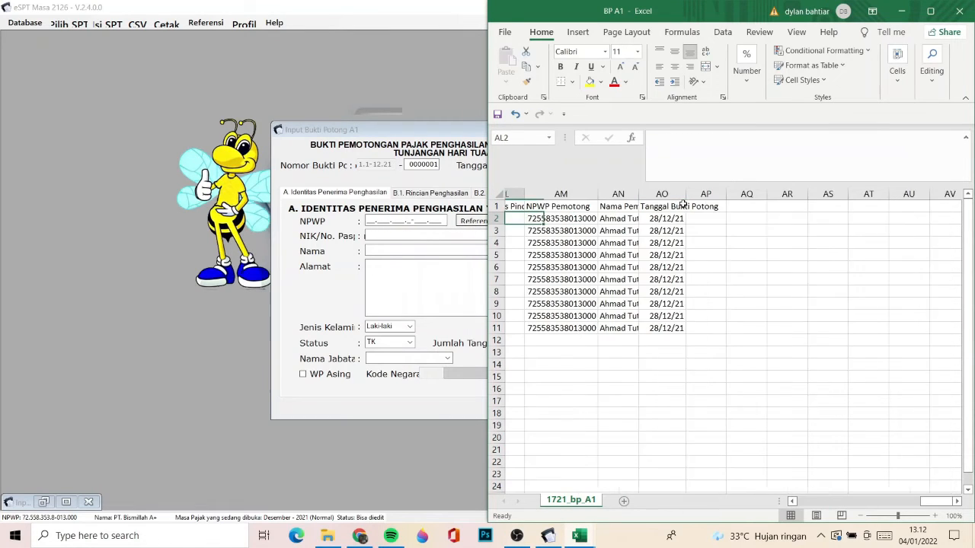
key(Right)
key(Right)
key(Right)
key(Right)
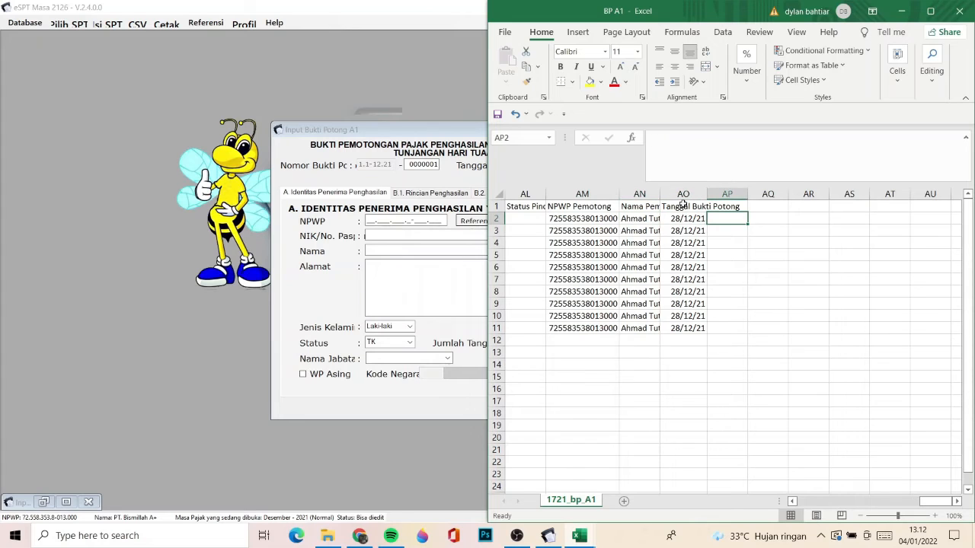
key(Left)
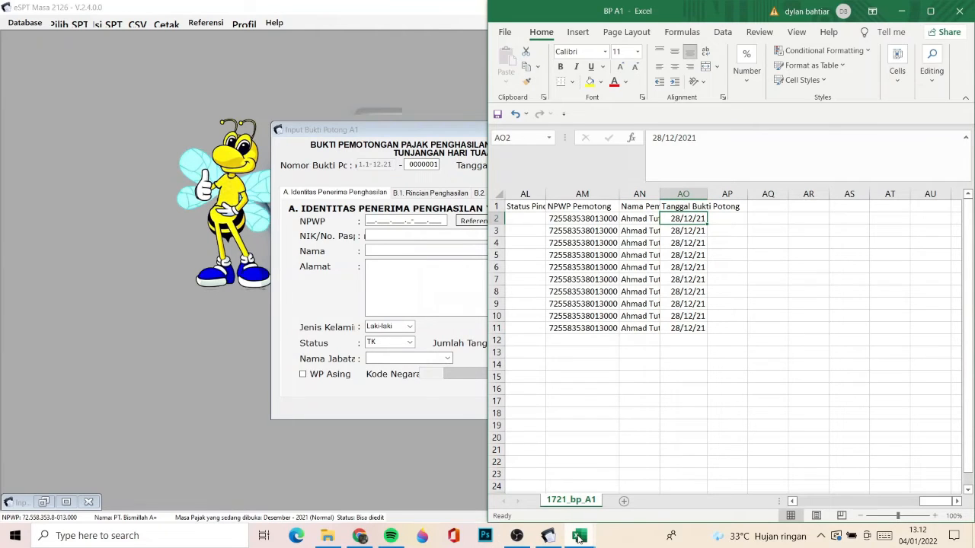
- Switch to the Tutor workbook and look across row 3 of the Referensi Pegawai sheet
mouse_move(579, 538)
click(537, 457)
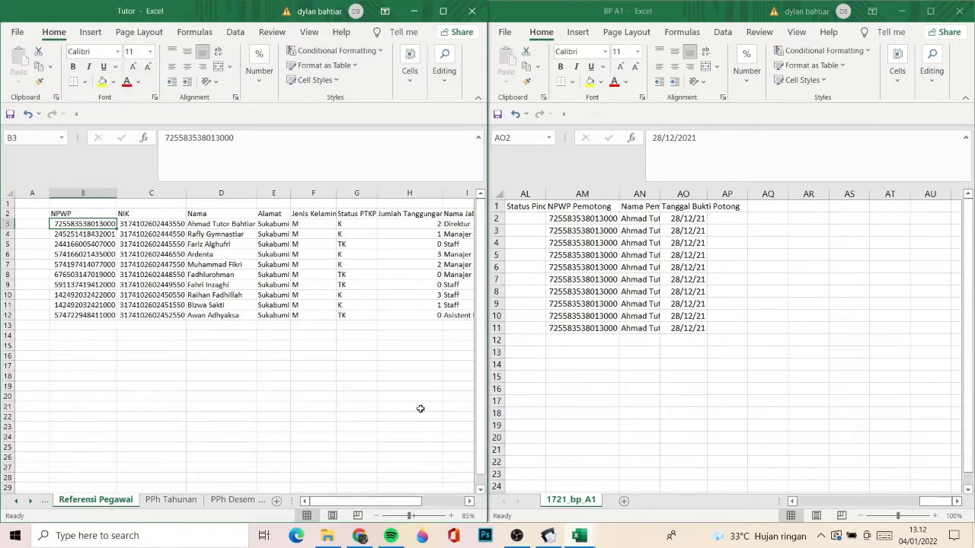
key(ctrl+Right)
key(ctrl+Right)
key(ctrl+Left)
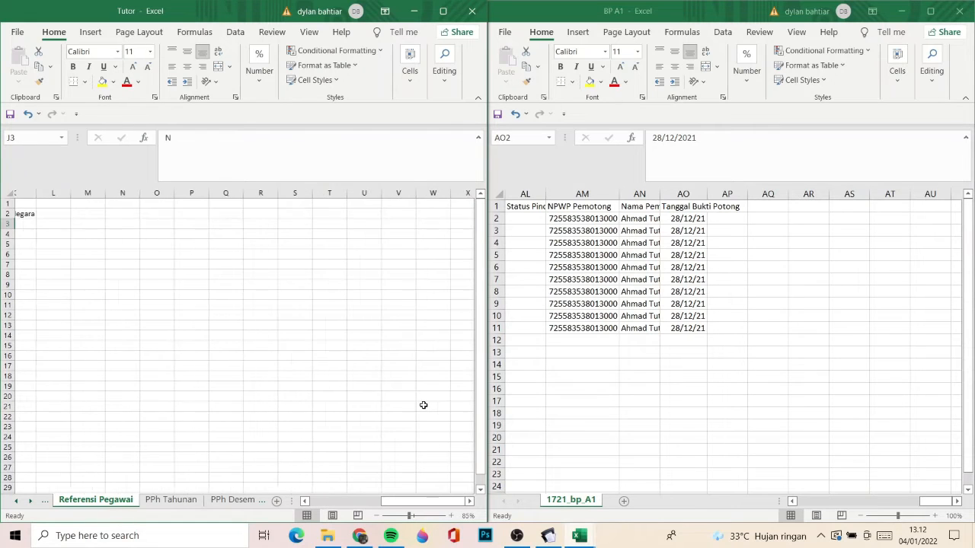
key(Left)
key(Left)
key(Left)
key(Left)
key(Left)
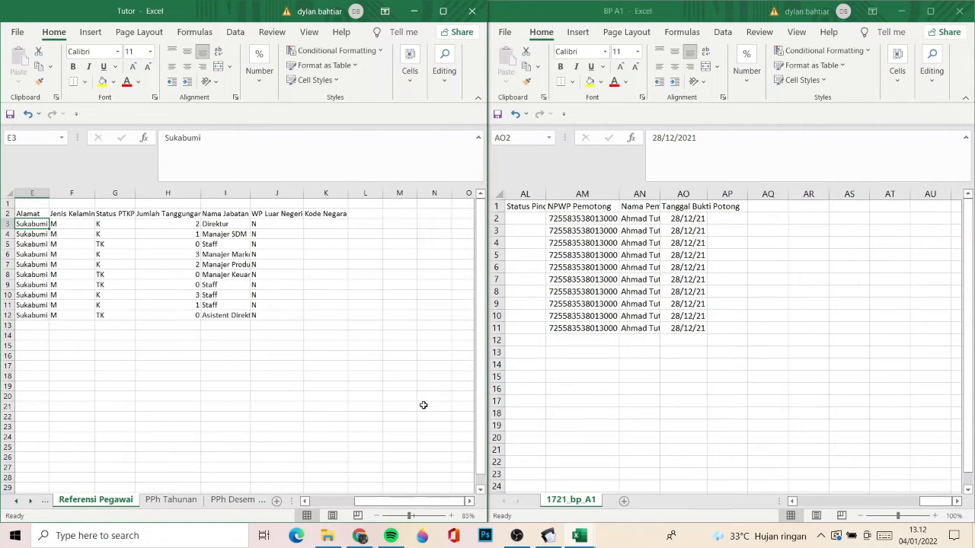
- Open the PPh Tahunan sheet and go to its Tanggal Bukti Potong column to compare the date format
click(185, 502)
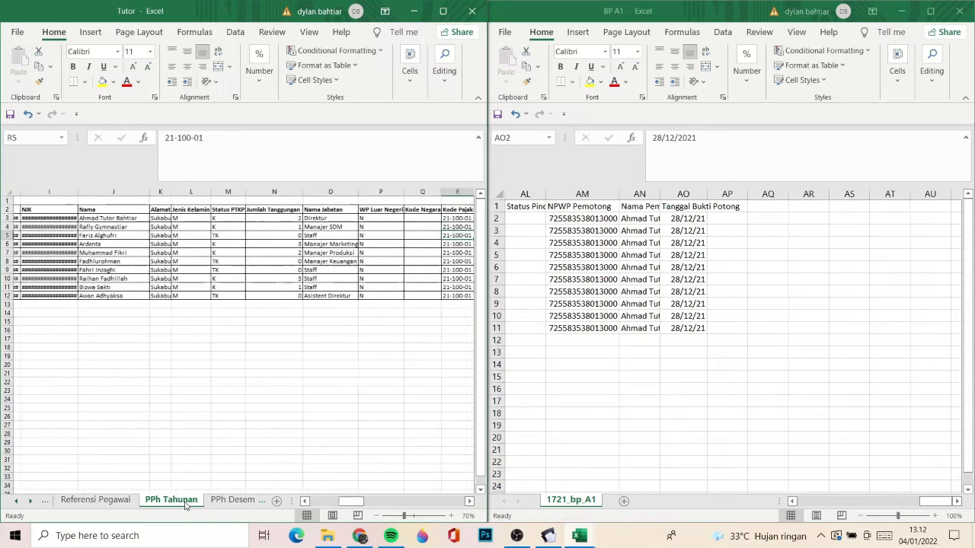
key(Right)
key(Right)
key(Right)
key(Right)
key(ctrl+Right)
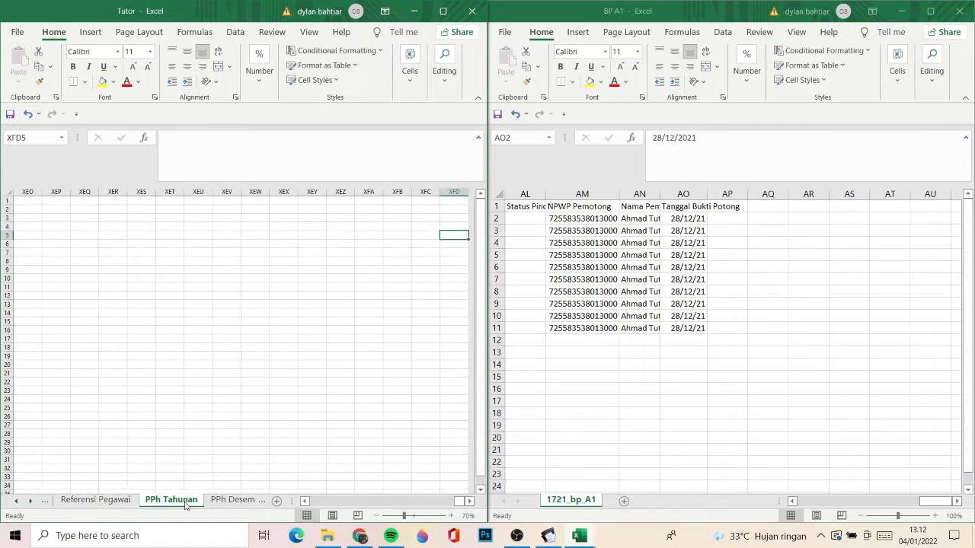
key(ctrl+Left)
- Try the 14/03/12 date type on the Tanggal Bukti Potong column of the BP A1 workbook
drag(669, 221, 682, 328)
right_click(693, 195)
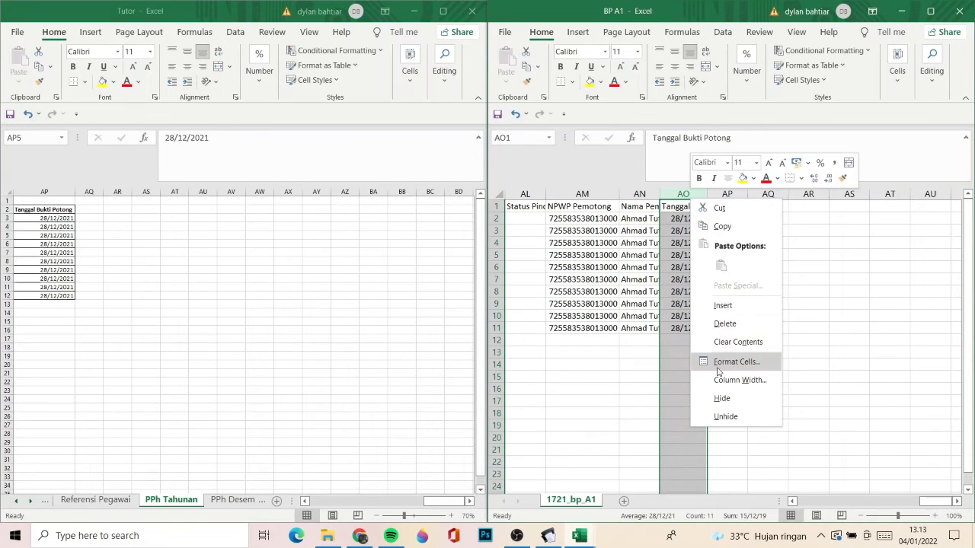
click(724, 362)
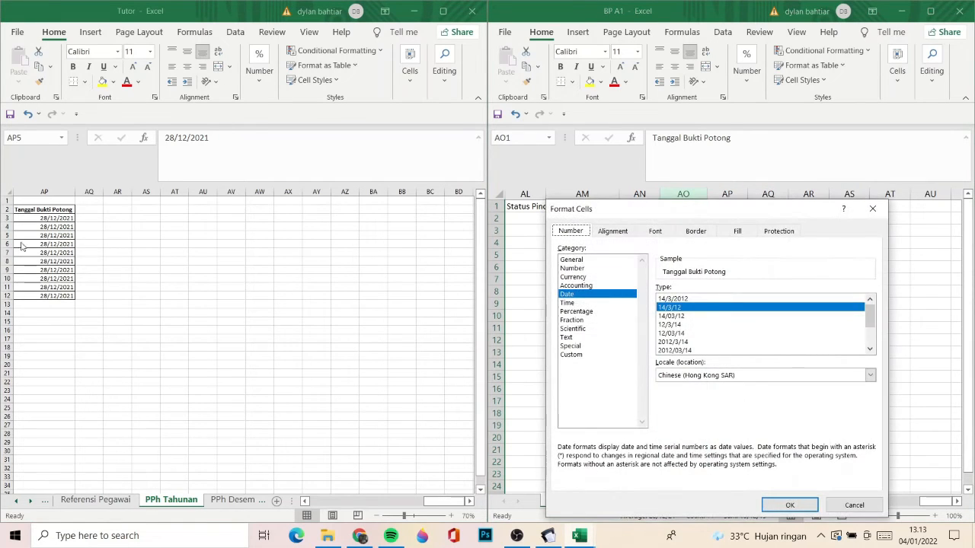
click(705, 317)
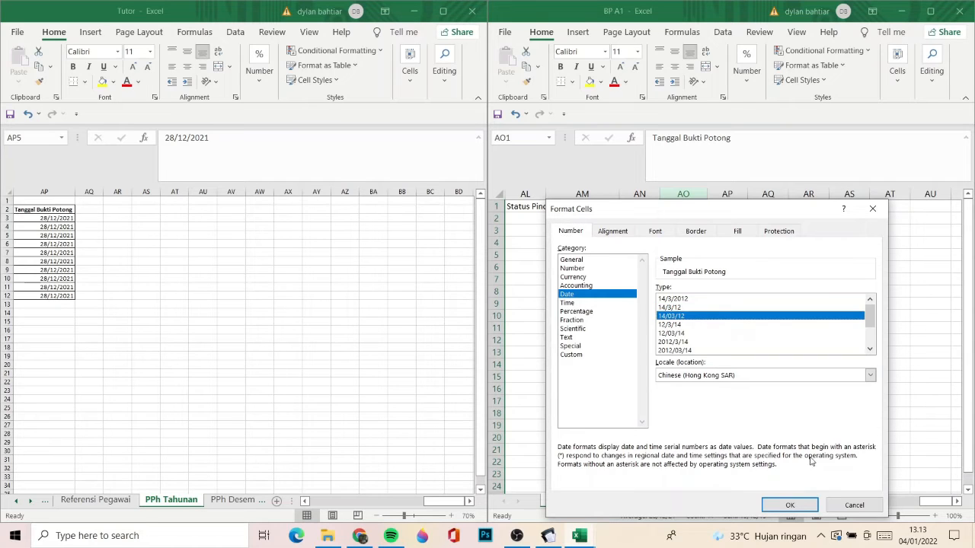
click(790, 505)
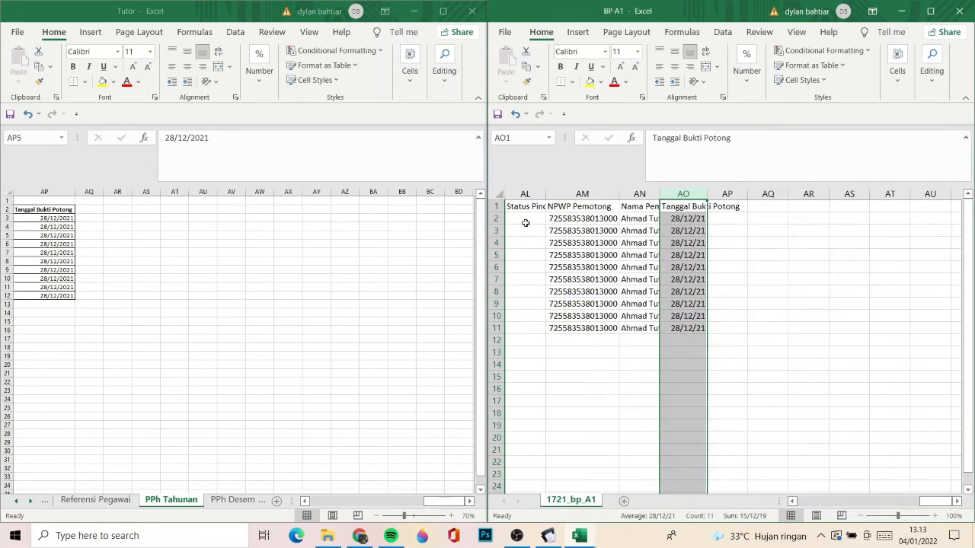
- Set the date format of the Tanggal Bukti Potong column in BP A1 to type 14/3/2012
right_click(685, 197)
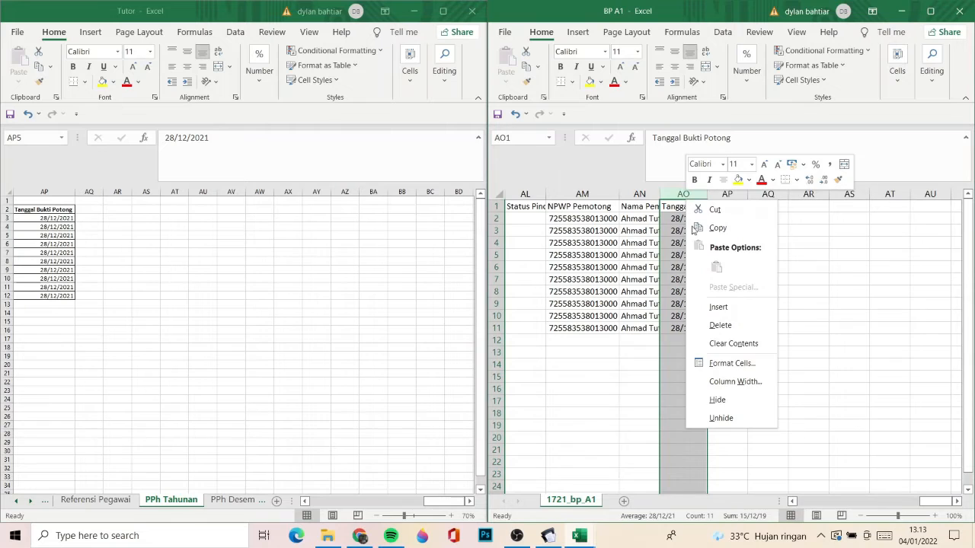
click(713, 361)
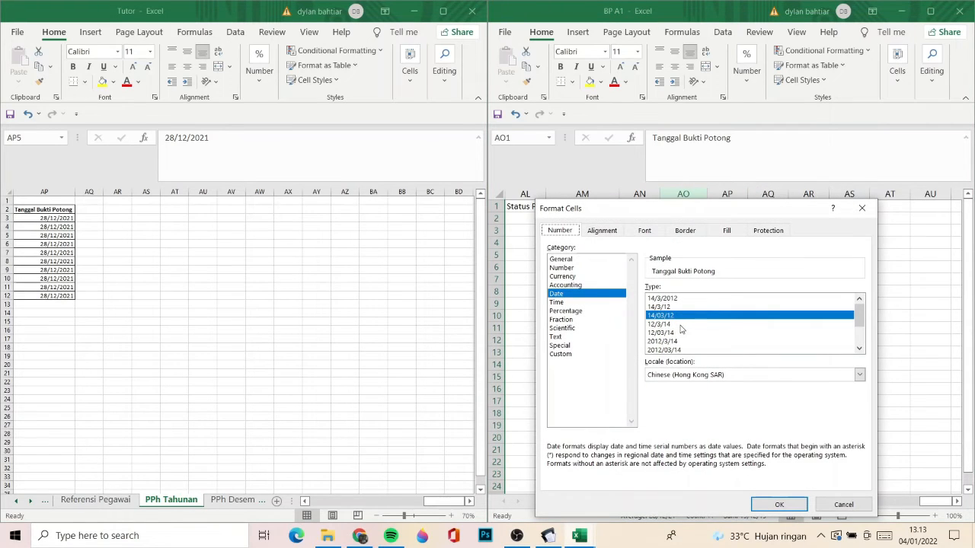
click(672, 299)
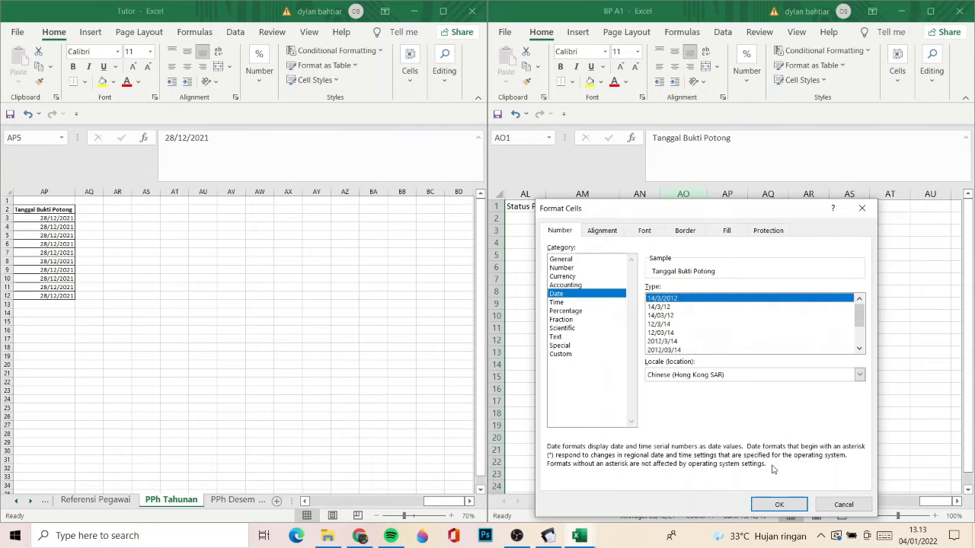
click(775, 500)
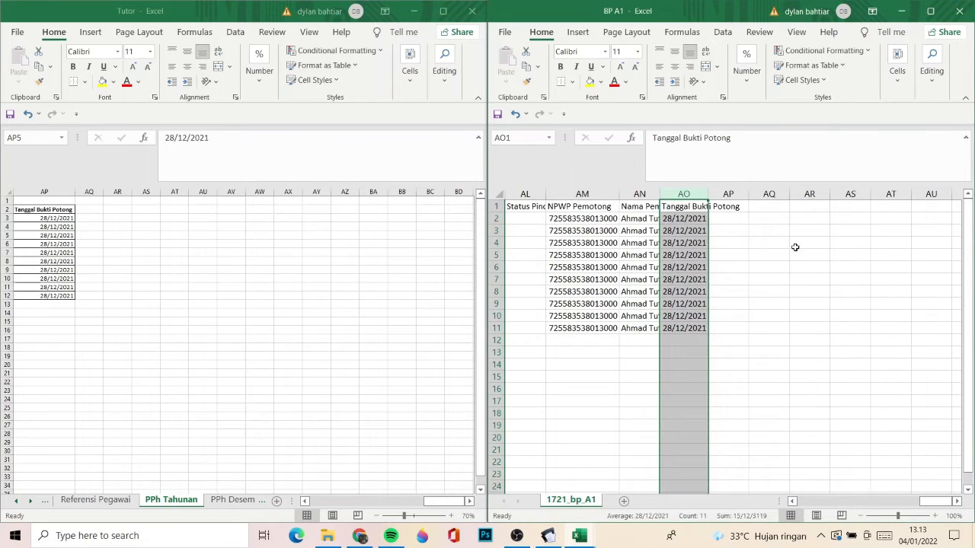
- Review row 4 of the 1721_bp_A1 sheet from the date column back to Masa Pajak in column A
click(794, 245)
key(Left)
key(Left)
key(Left)
key(Left)
key(Left)
key(Left)
key(Left)
key(Left)
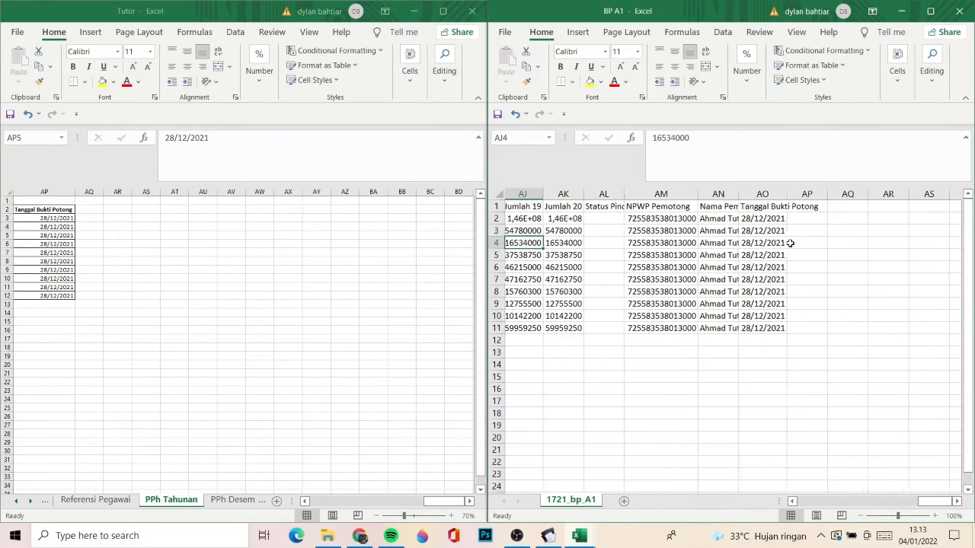
key(Right)
key(Right)
key(Right)
key(Right)
key(Right)
key(Right)
key(Right)
key(Left)
key(Left)
key(Left)
key(Left)
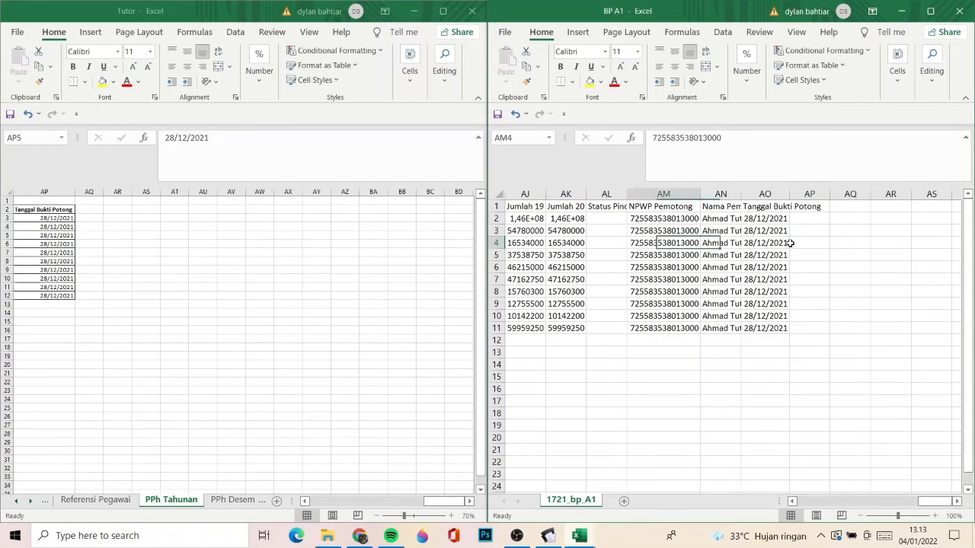
key(Left)
key(Left)
key(Left)
key(Left)
key(Left)
key(Left)
key(Left)
key(Left)
key(Left)
key(Left)
key(Left)
key(Left)
key(Left)
key(Left)
key(Left)
key(Left)
key(Left)
key(Left)
key(Left)
key(Left)
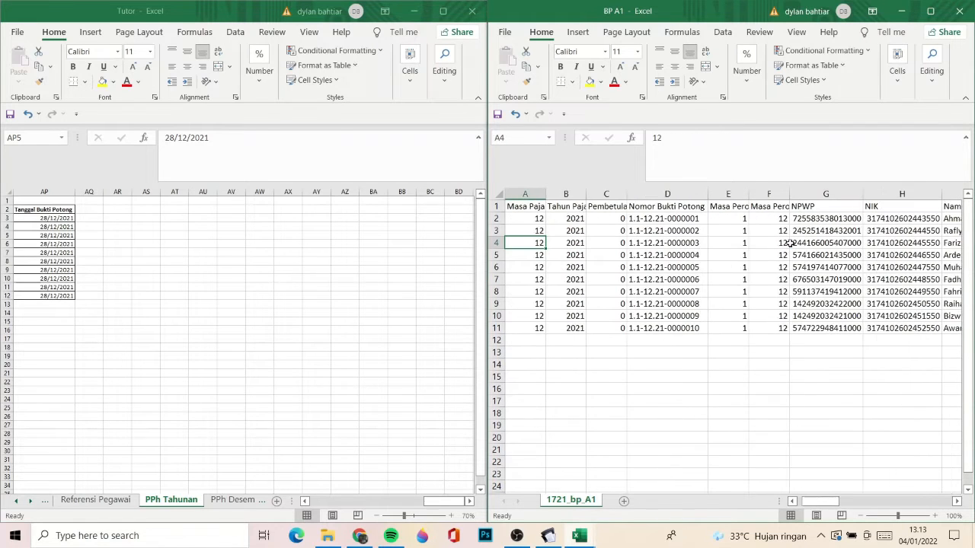
- Save BP A1 as CSV (Comma delimited) over the existing 1721_bp_A1 file in the Aplikasi folder, and close the workbook
click(499, 33)
click(525, 202)
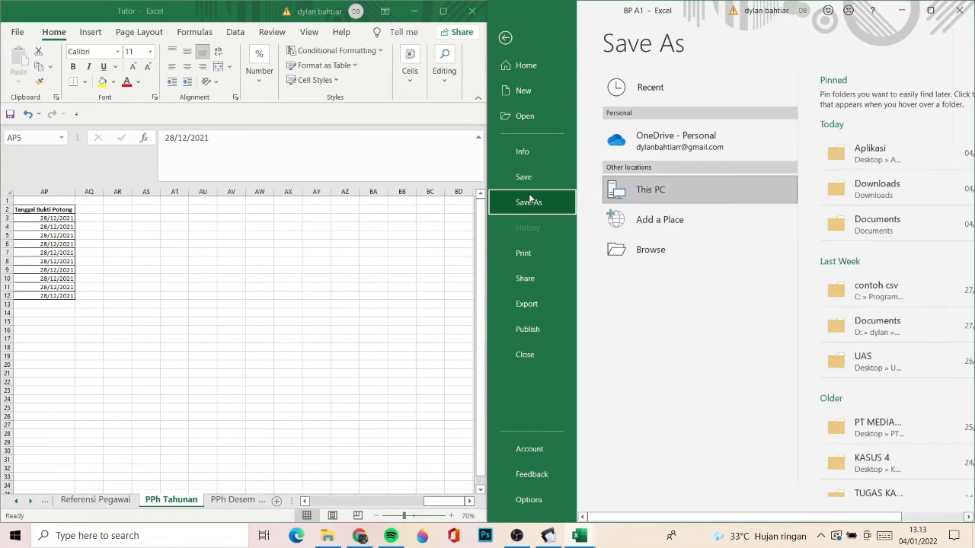
click(850, 145)
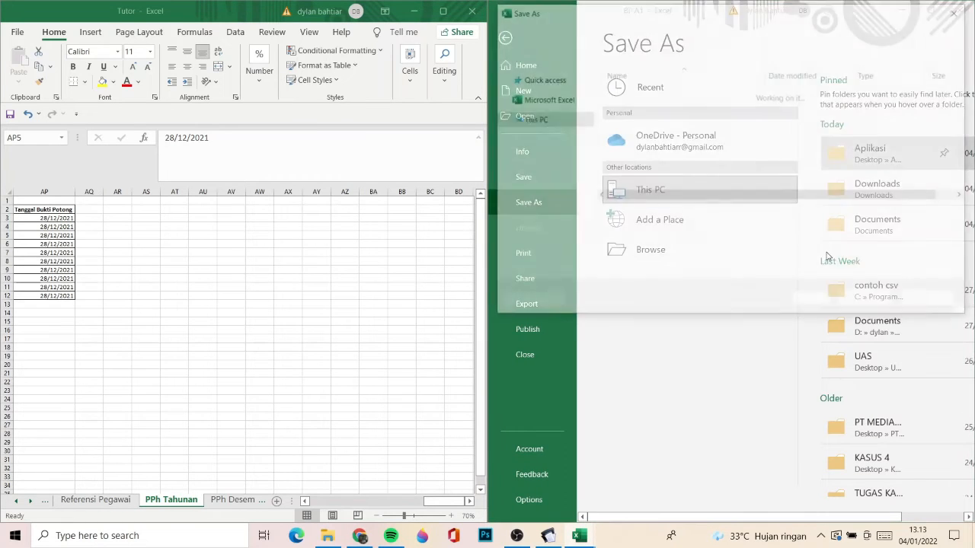
click(663, 231)
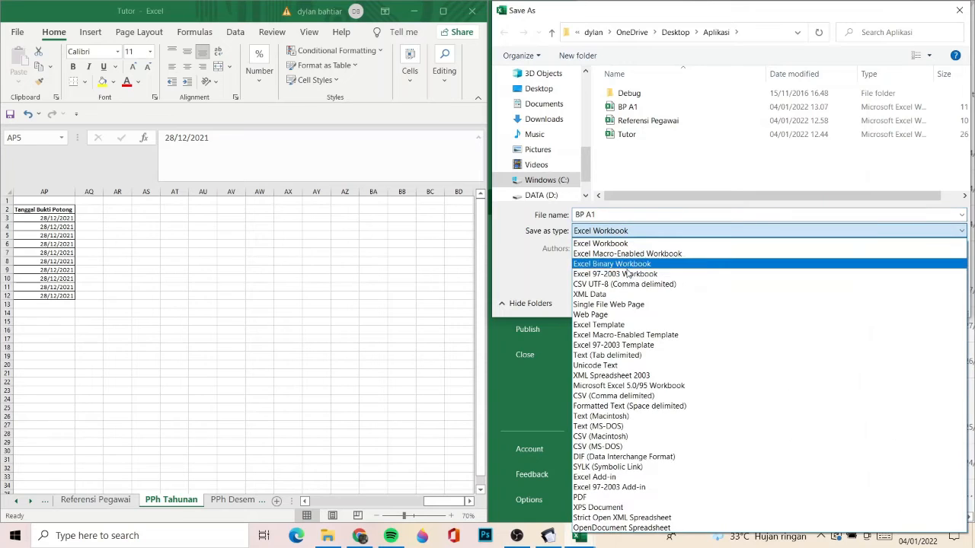
click(621, 397)
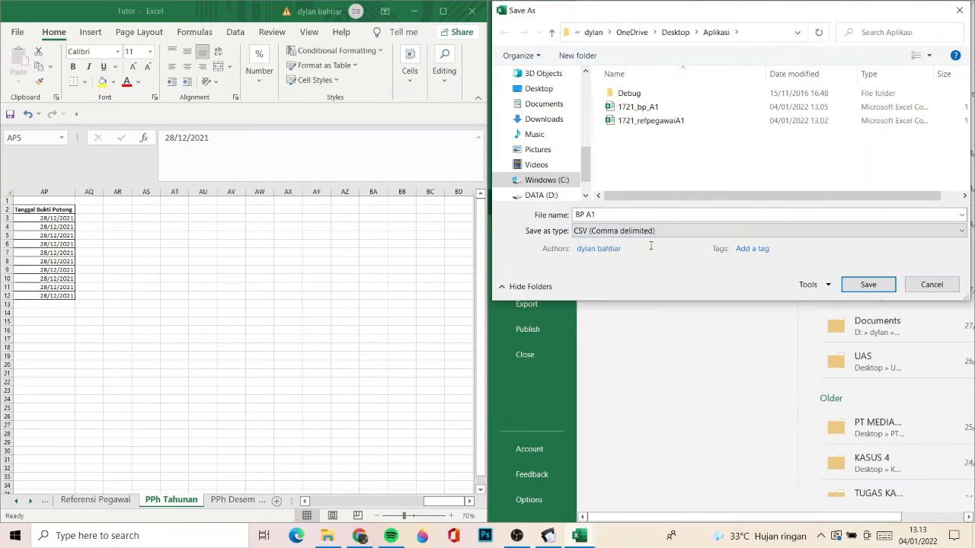
click(681, 108)
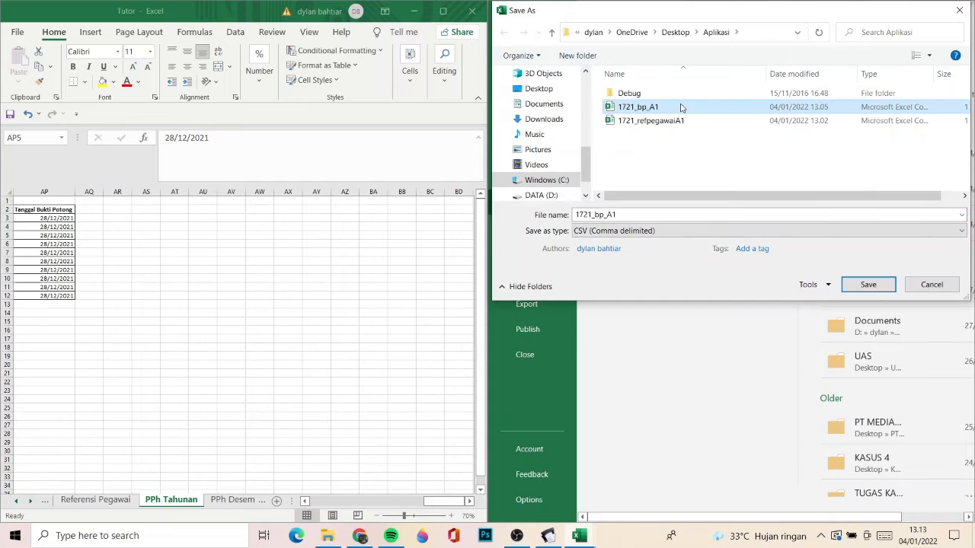
click(866, 284)
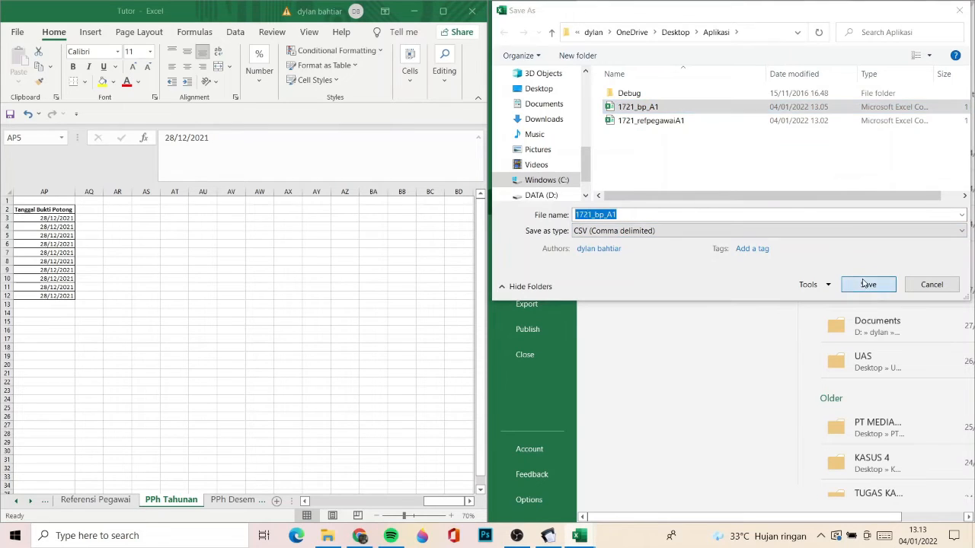
click(525, 271)
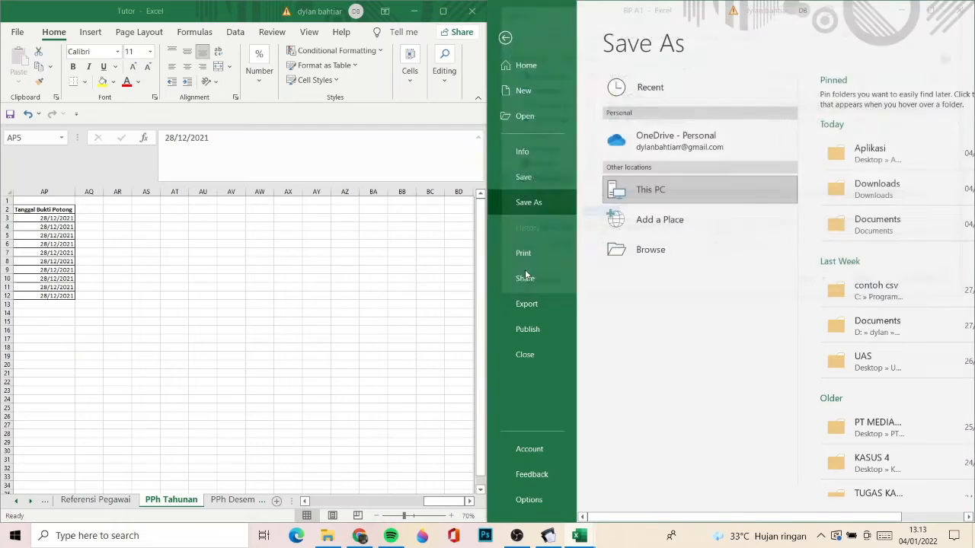
click(961, 14)
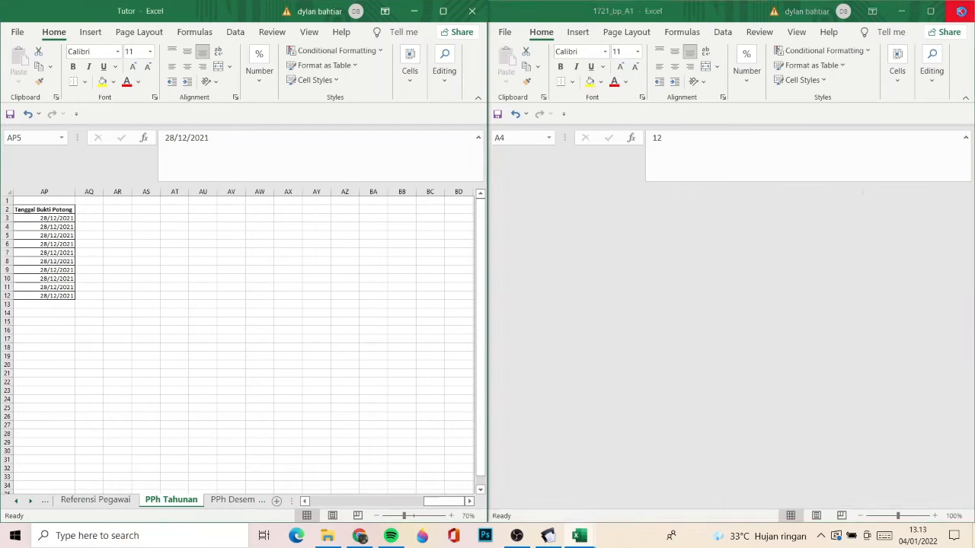
- Switch to eSPT, close the Input Bukti Potong A1 form, and open the CSV import for Bukti Potong A1
click(419, 19)
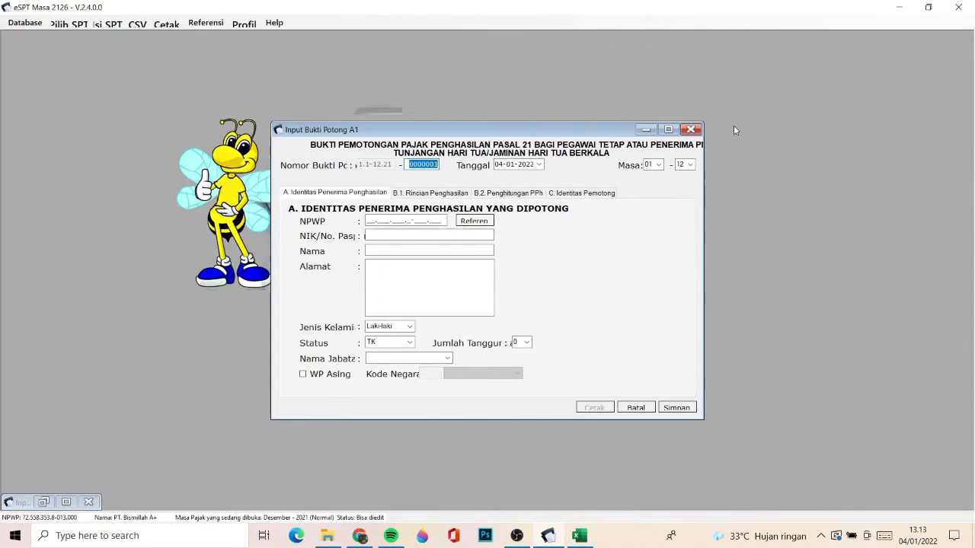
click(691, 130)
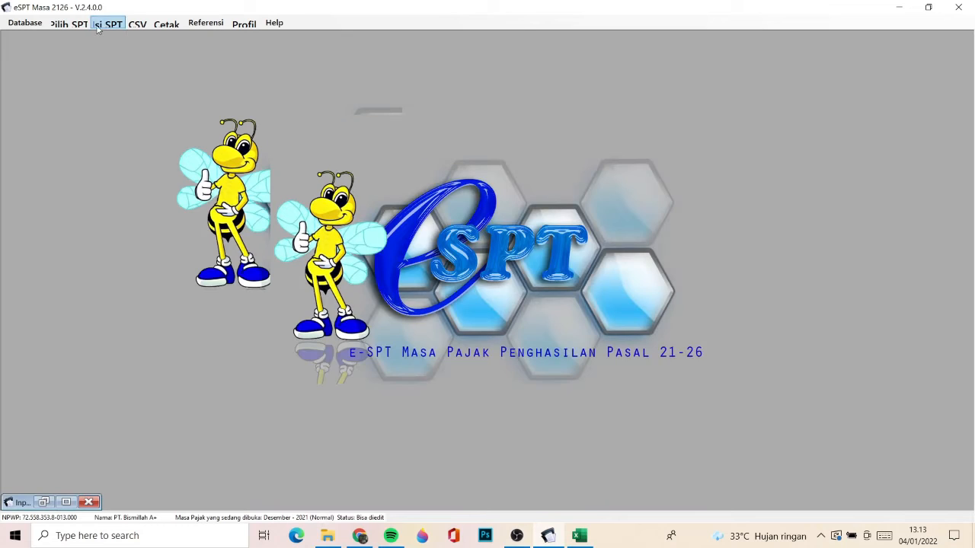
click(132, 29)
click(134, 153)
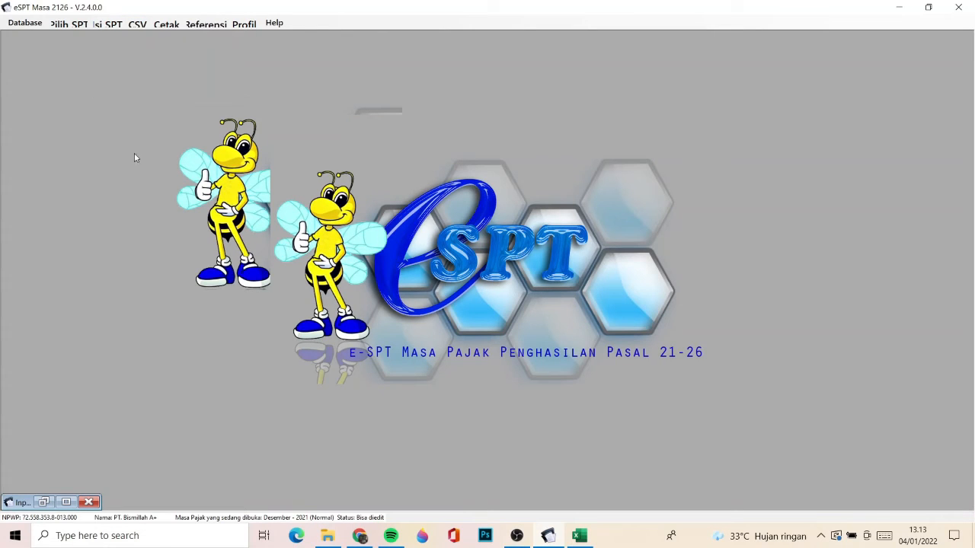
click(138, 21)
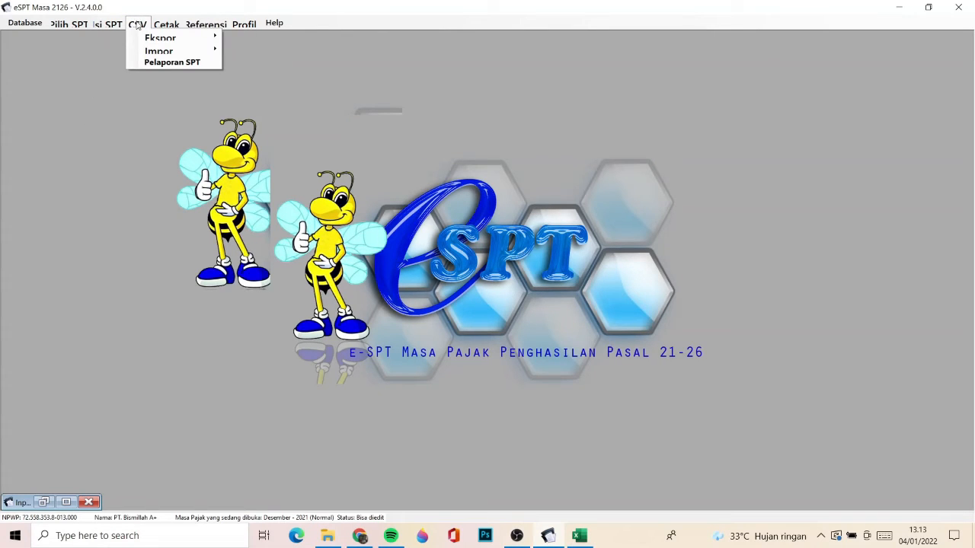
mouse_move(175, 50)
mouse_move(274, 59)
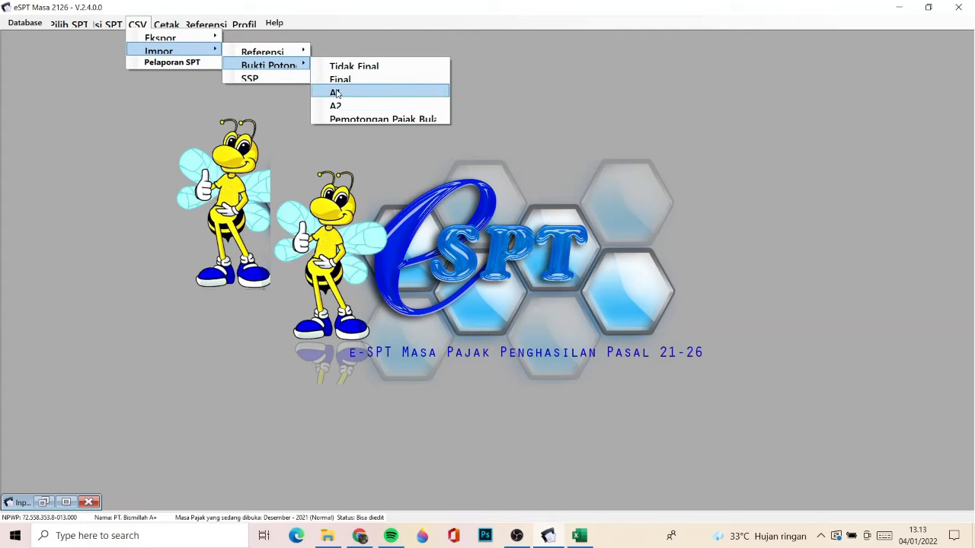
click(335, 92)
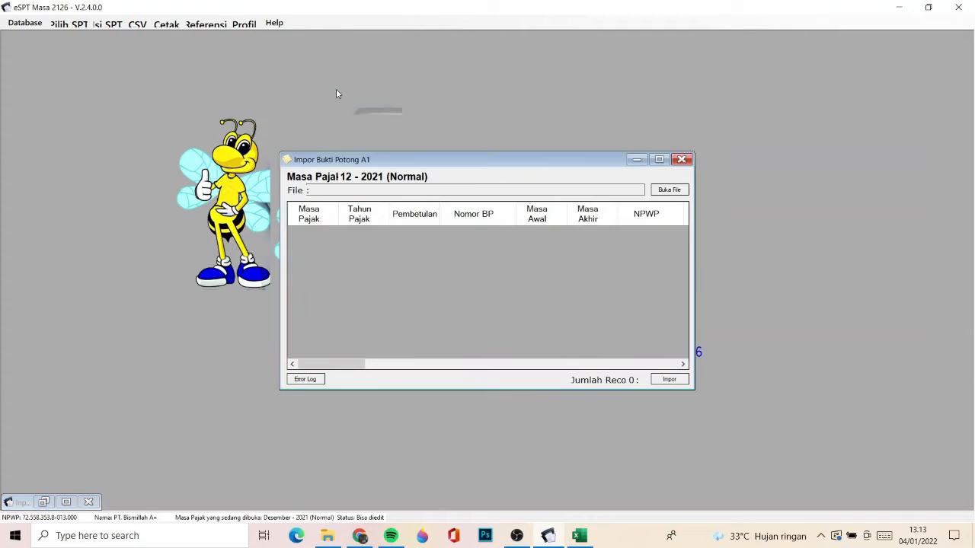
- Load 1721_bp_A1 from the Aplikasi folder and import its Bukti Potong A1 records
click(665, 192)
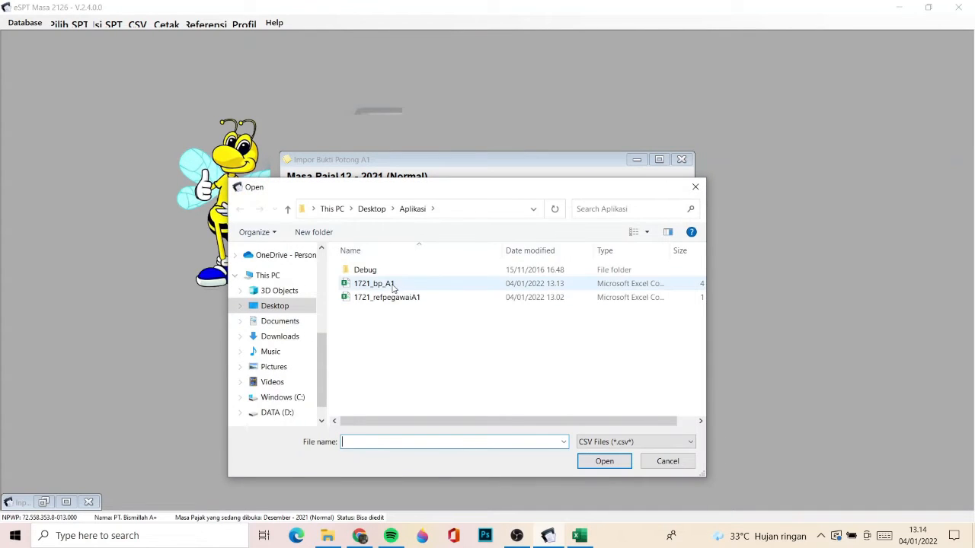
double_click(393, 288)
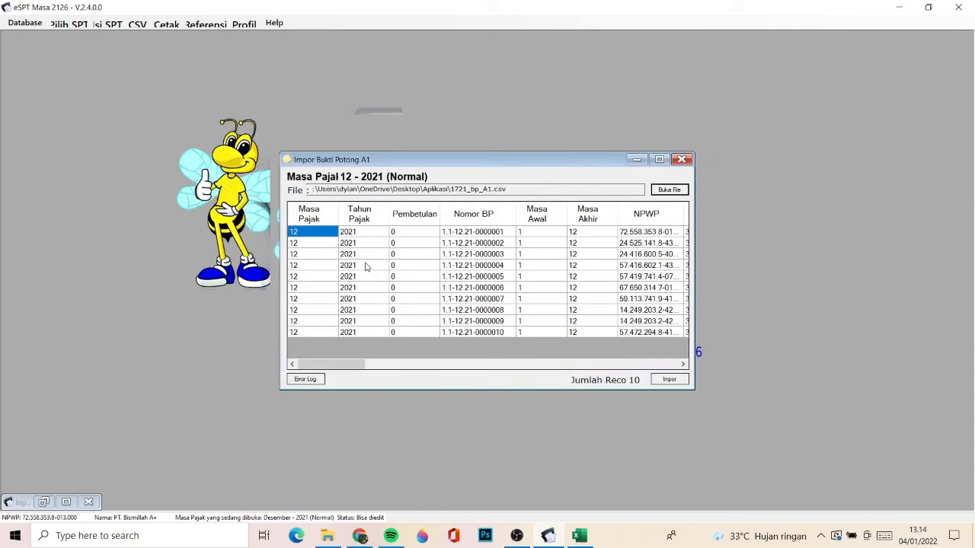
click(658, 380)
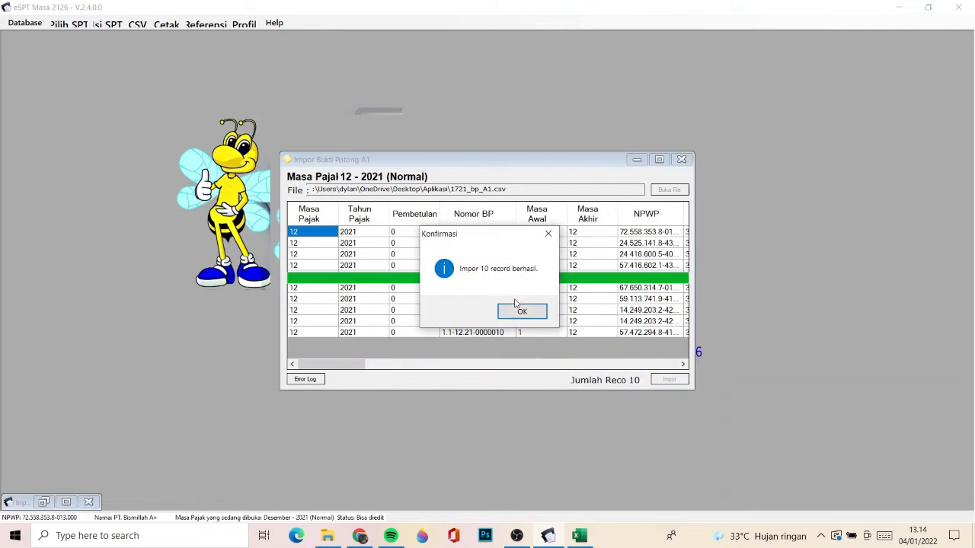
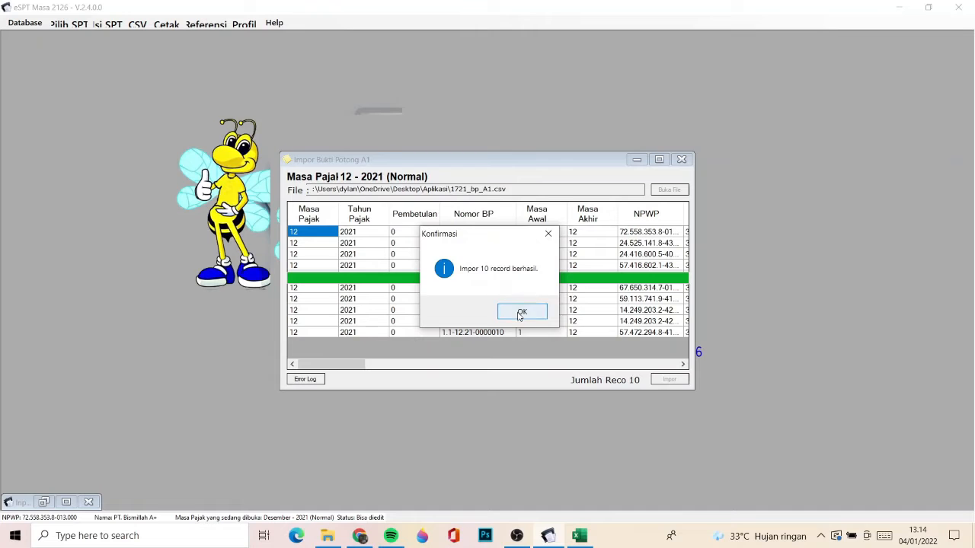
- Close the finished Bukti Potong A1 import and review the imported employees in the Daftar Bukti Potong A1 list
click(521, 312)
click(682, 160)
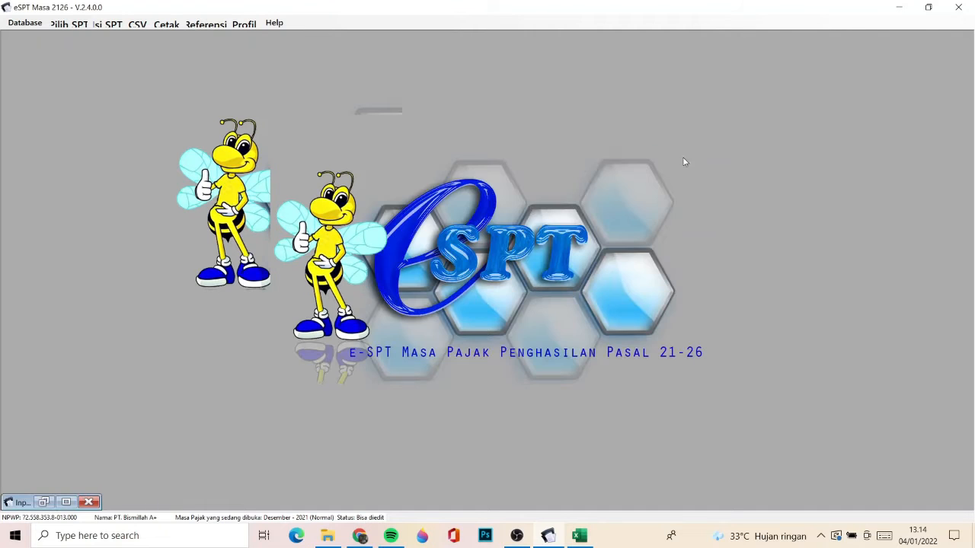
click(113, 22)
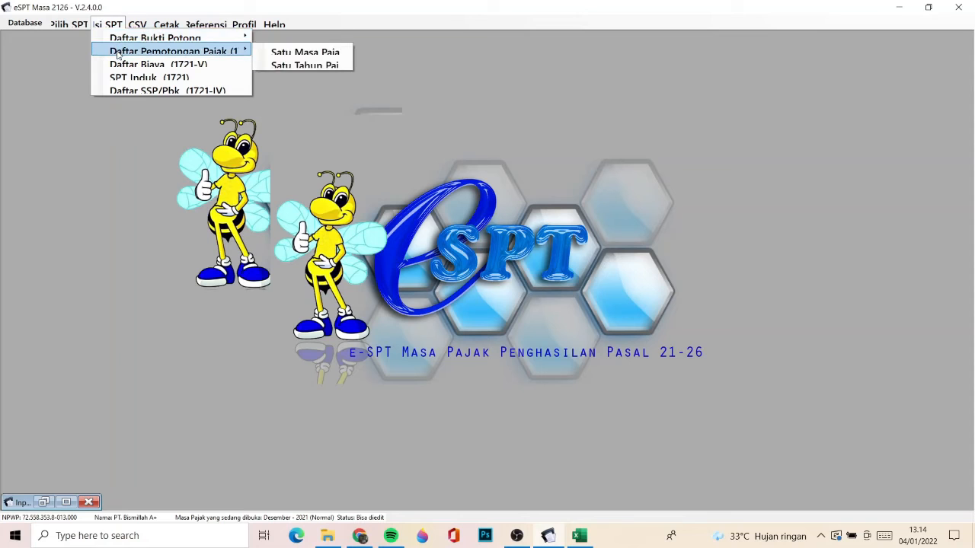
mouse_move(147, 40)
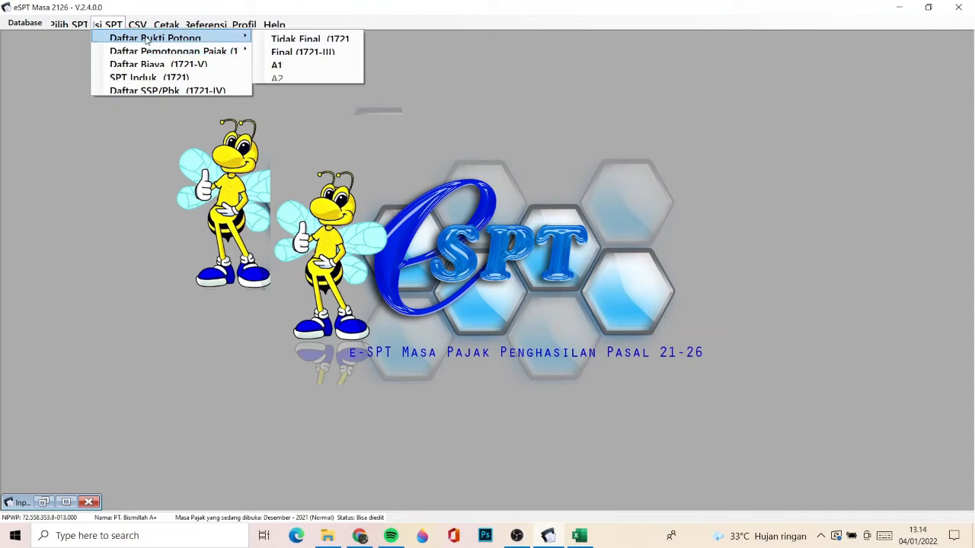
click(285, 65)
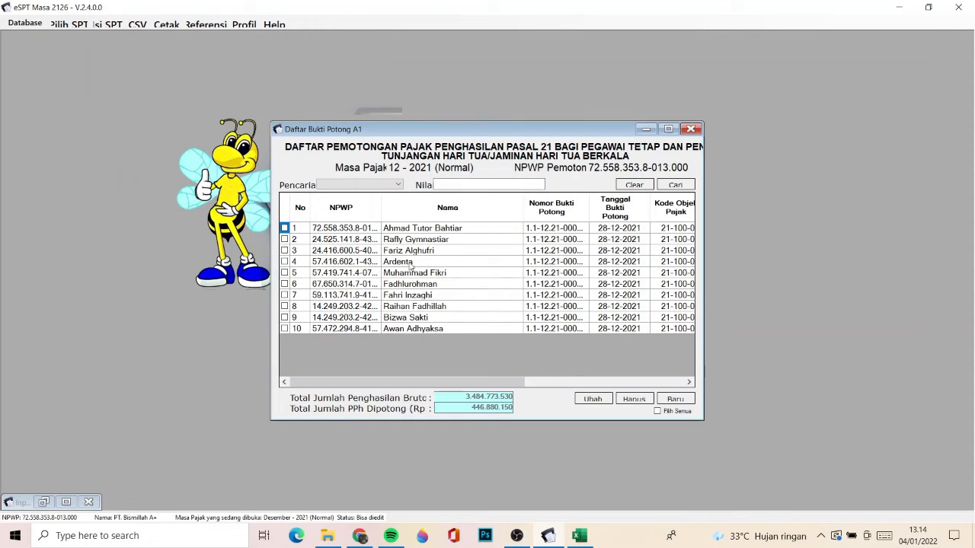
click(402, 231)
key(Down)
key(Down)
key(Down)
key(Down)
key(Down)
key(Down)
key(Down)
key(Down)
key(Down)
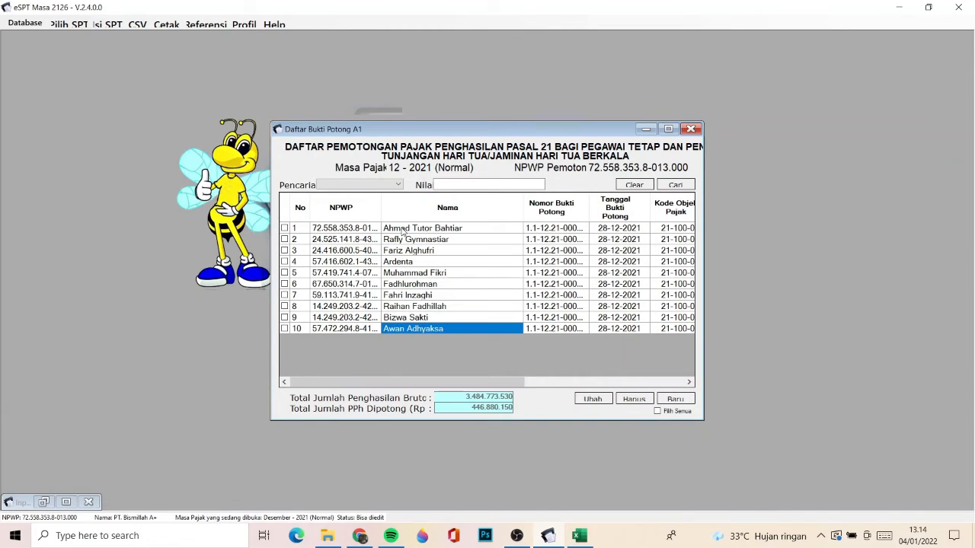
click(691, 129)
click(108, 25)
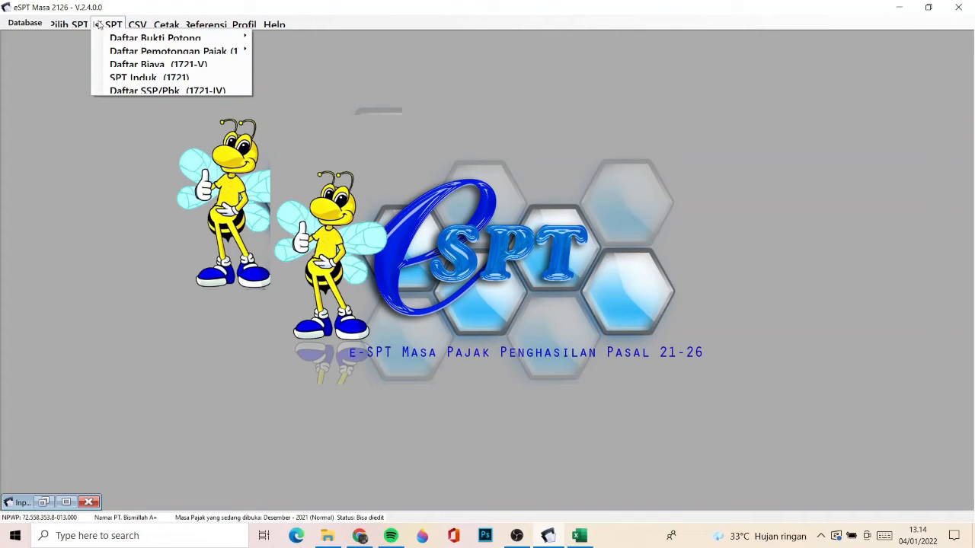
mouse_move(126, 51)
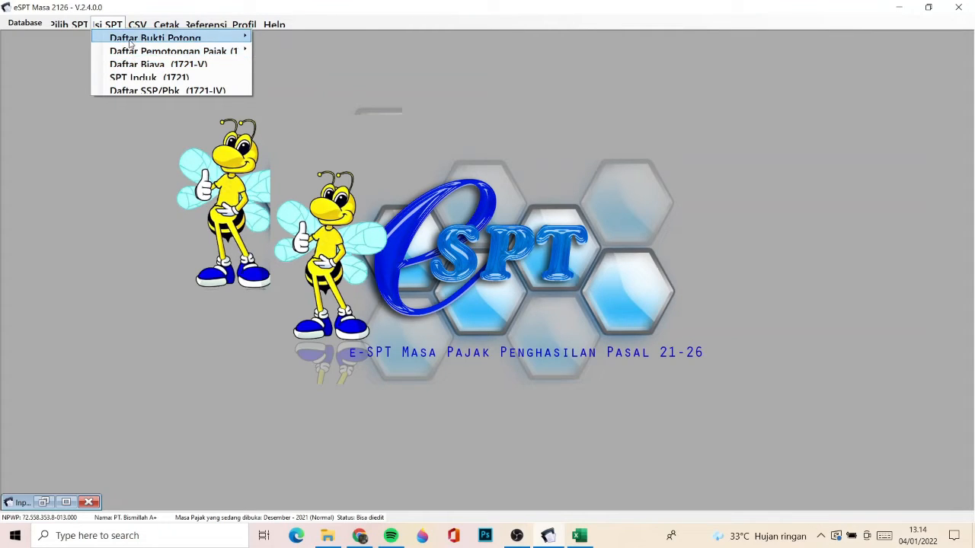
mouse_move(144, 29)
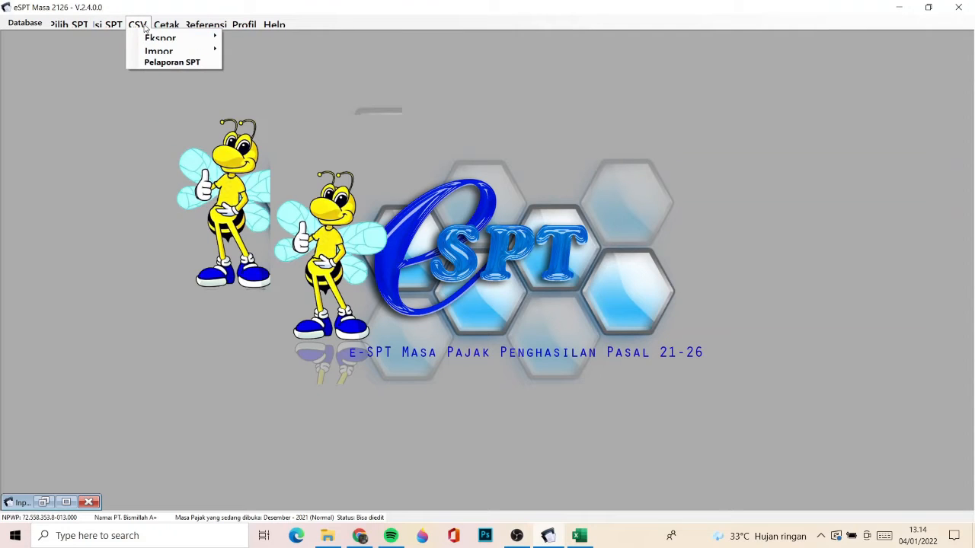
- Switch to File Explorer and open the e-SPT Masa 21-26 2014 folder under Program Files (x86)\DJP on drive C
mouse_move(116, 26)
click(327, 536)
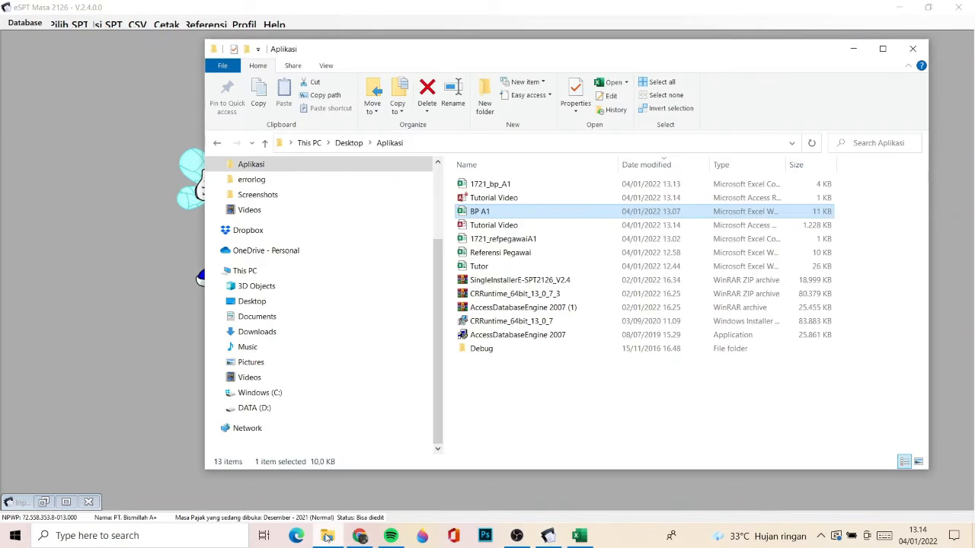
click(275, 394)
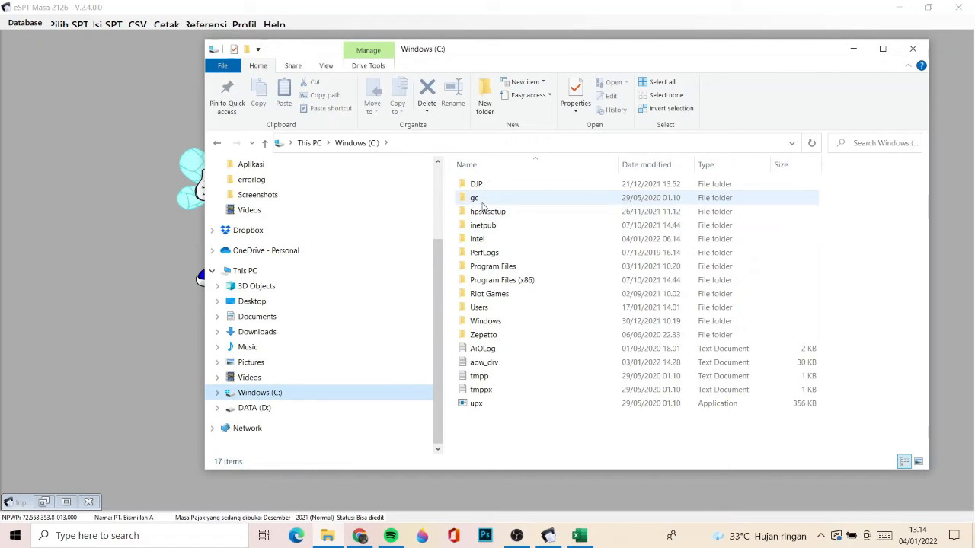
double_click(503, 280)
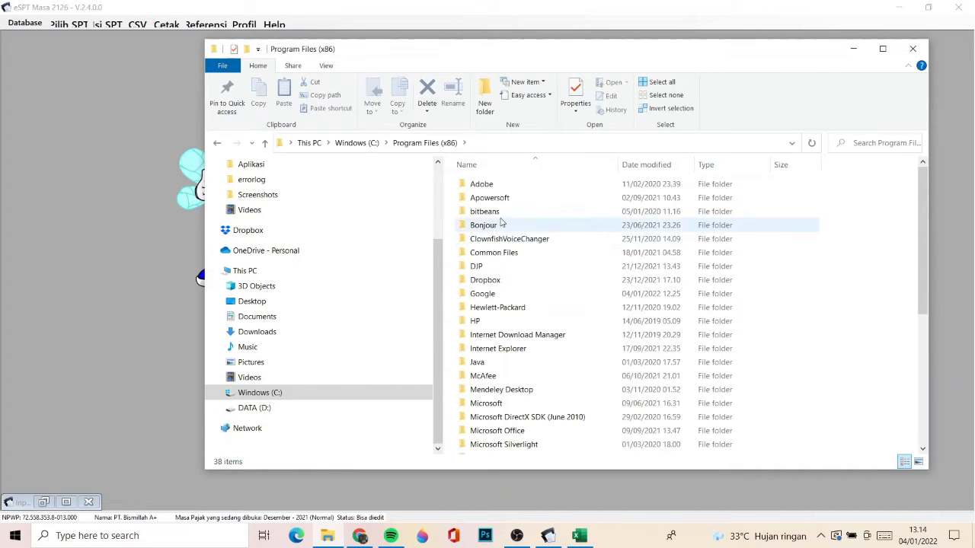
double_click(495, 266)
key(Down)
key(Down)
key(Up)
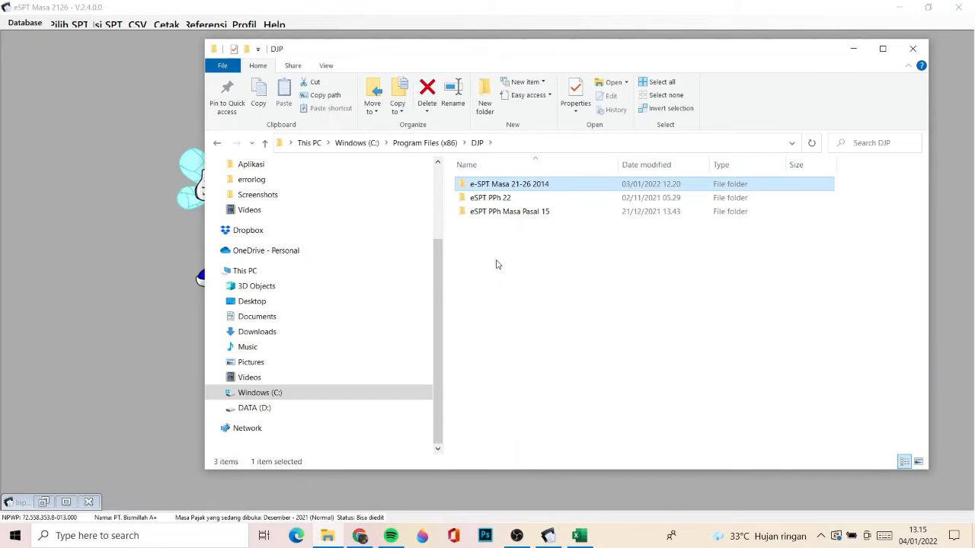
key(Return)
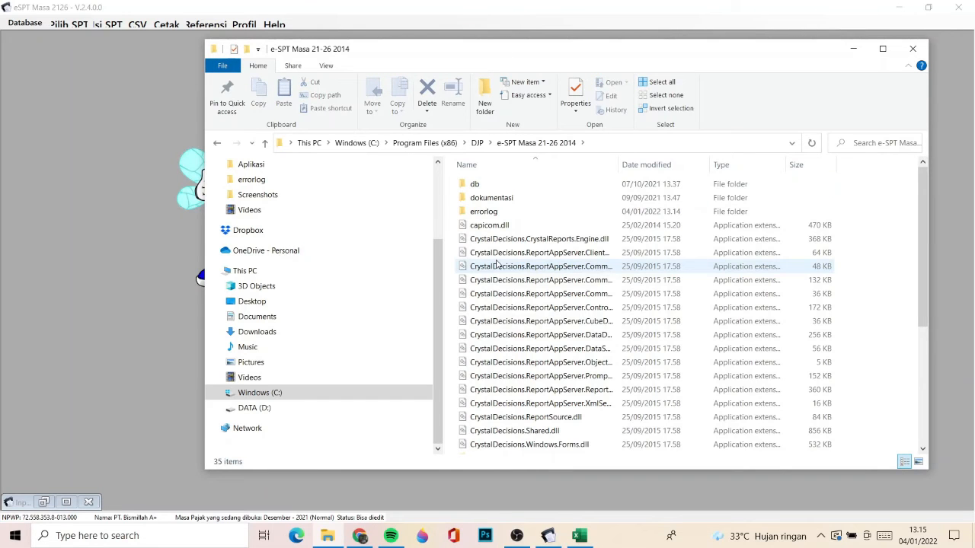
- Locate the 1721_I_bulanan sample file in the dokumentasi\csv format\contoh csv folder
double_click(477, 198)
double_click(474, 191)
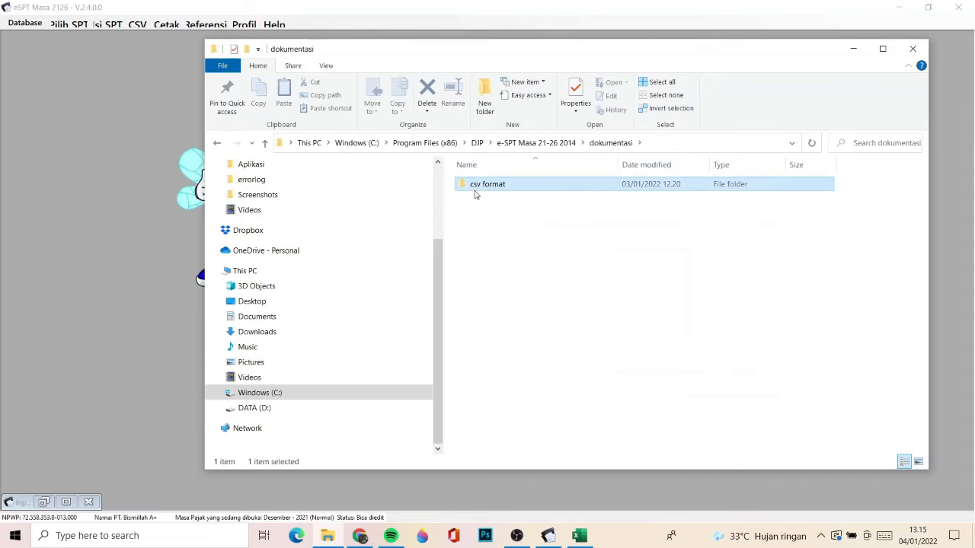
click(474, 191)
double_click(474, 190)
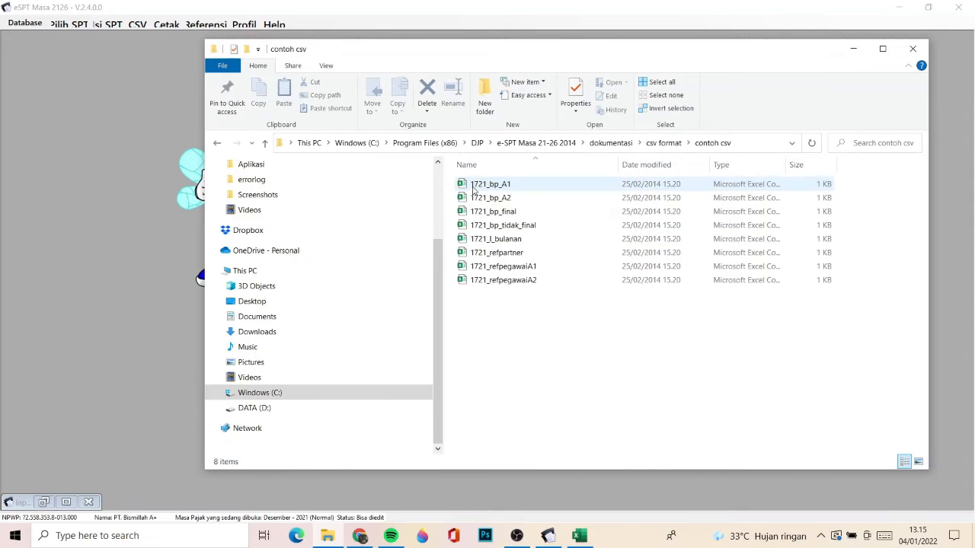
click(502, 241)
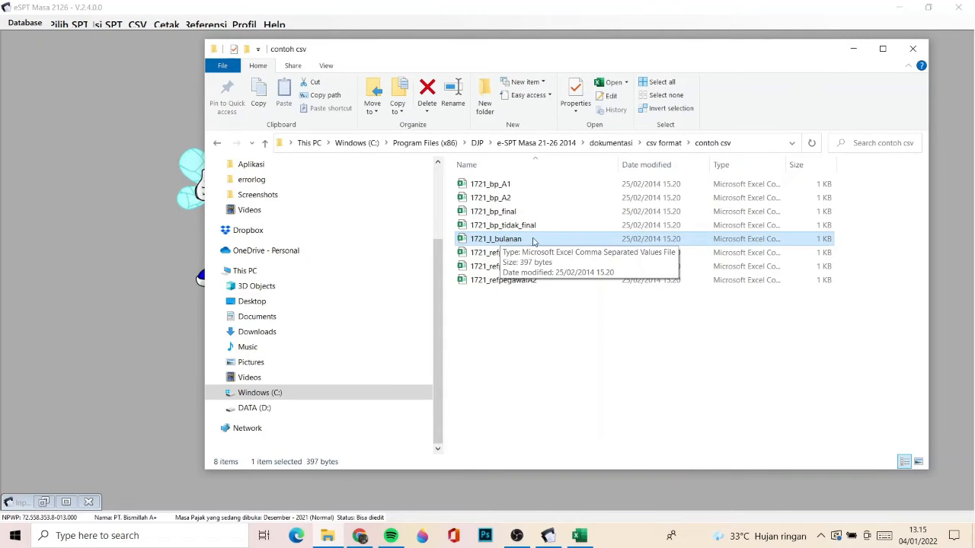
- Switch back to eSPT and open the CSV export for Bukti Potong
click(160, 228)
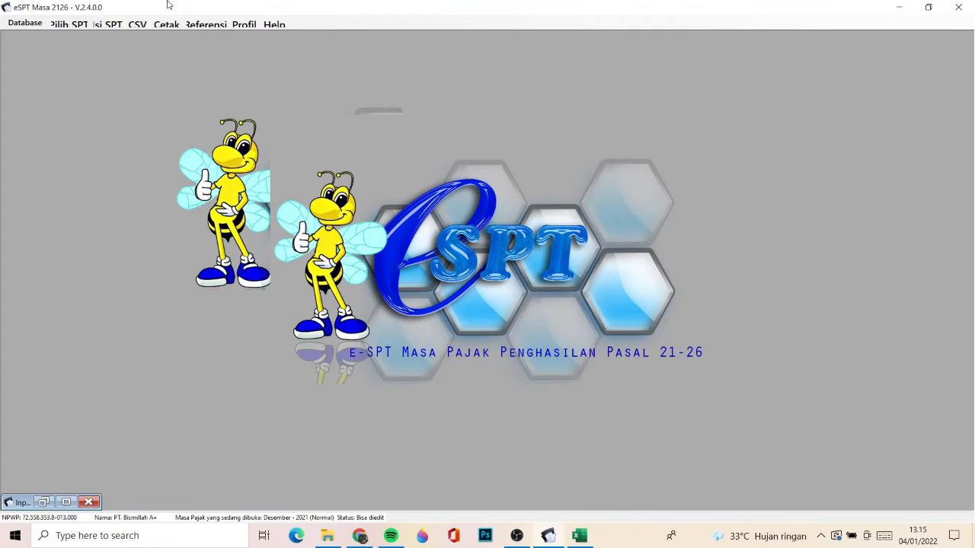
click(167, 23)
click(138, 27)
click(138, 26)
mouse_move(159, 40)
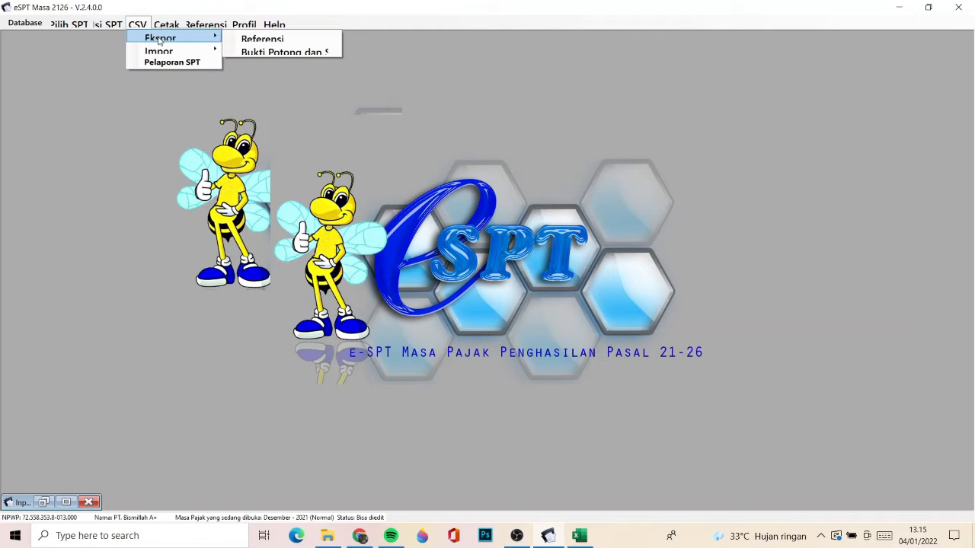
click(278, 53)
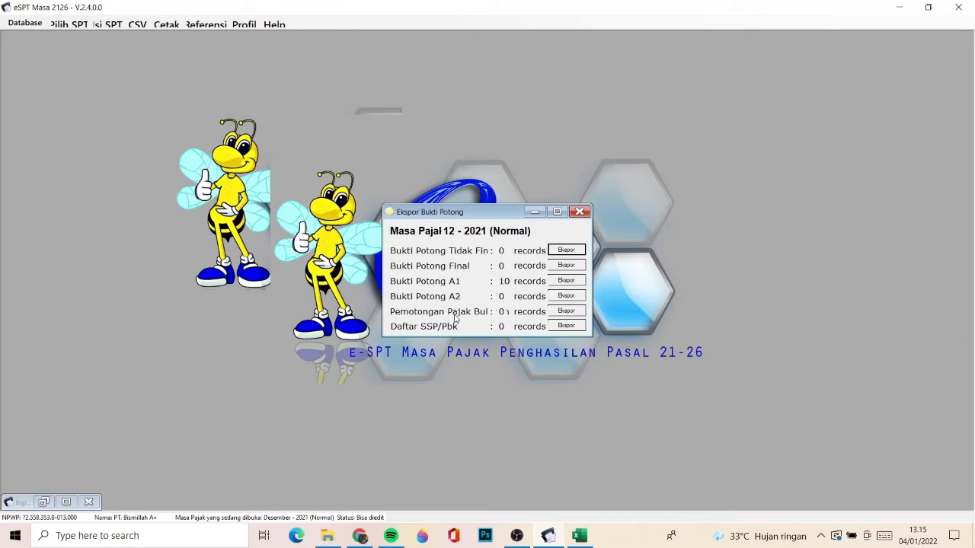
- Export the monthly Pemotongan Pajak data as the CSV file 1721_I_bulanan into the Aplikasi folder
click(566, 311)
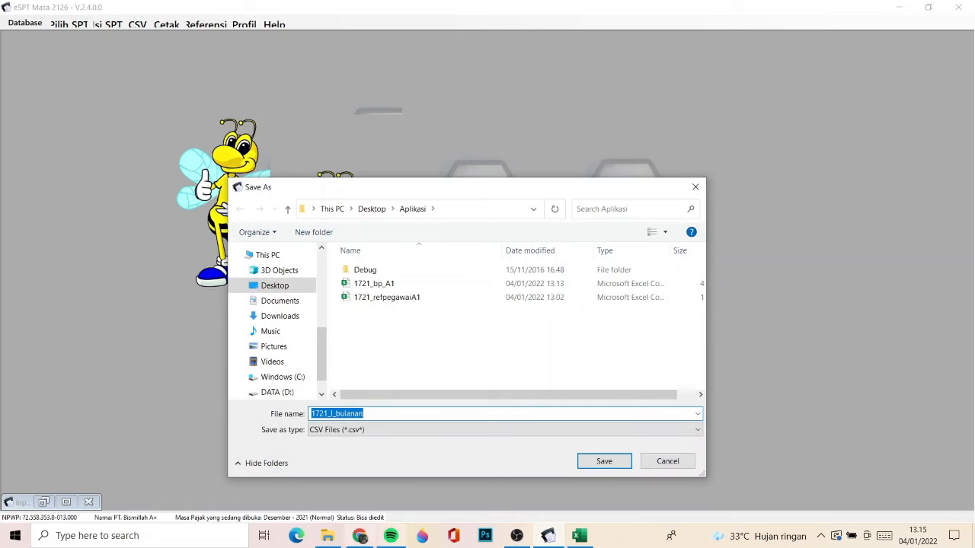
click(328, 536)
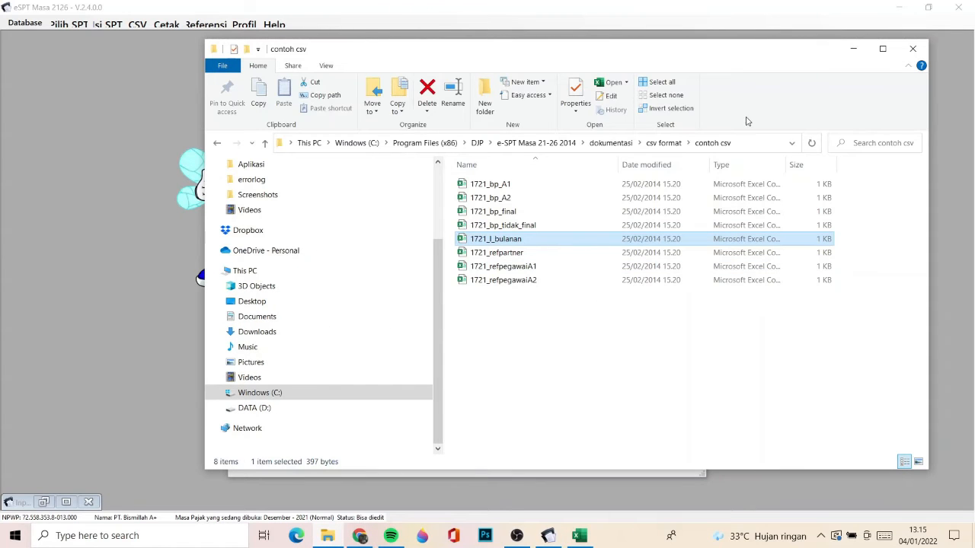
click(862, 51)
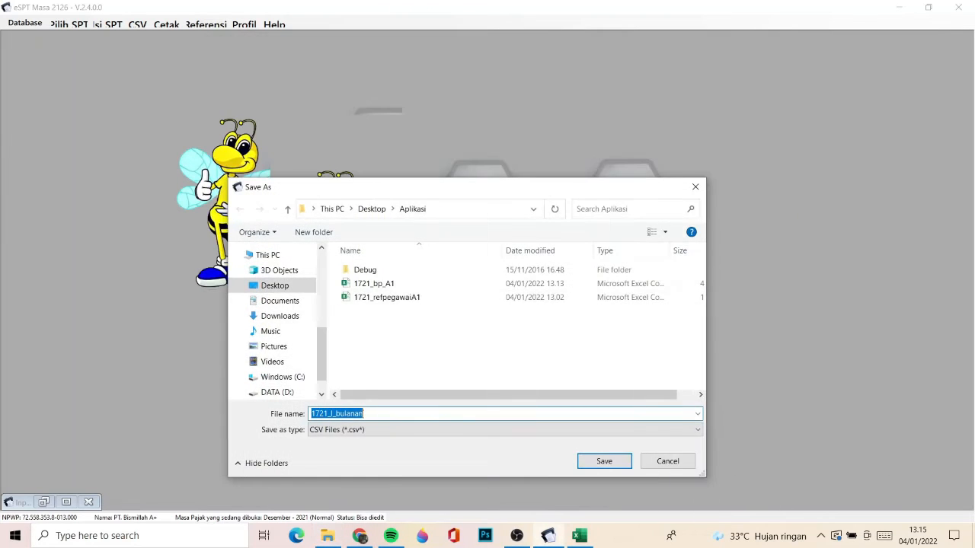
click(604, 460)
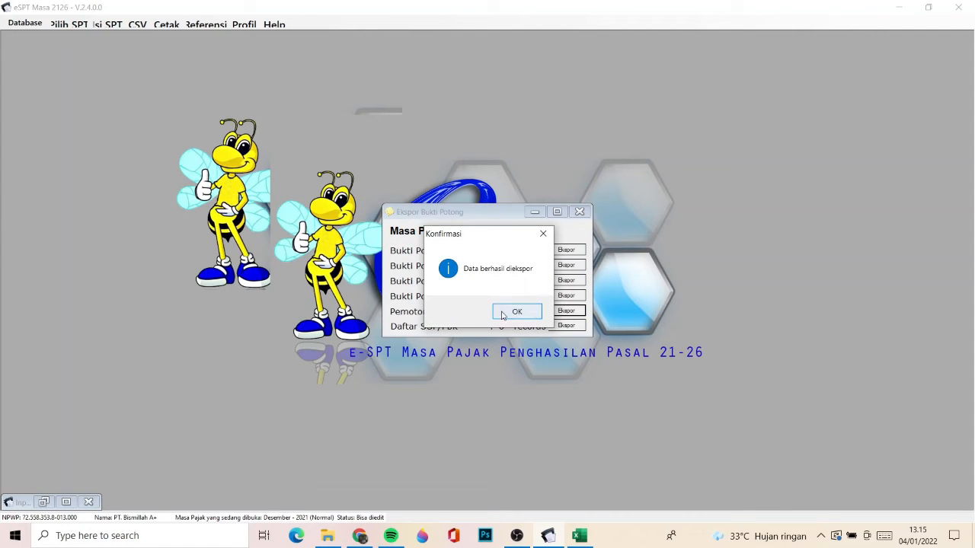
click(504, 315)
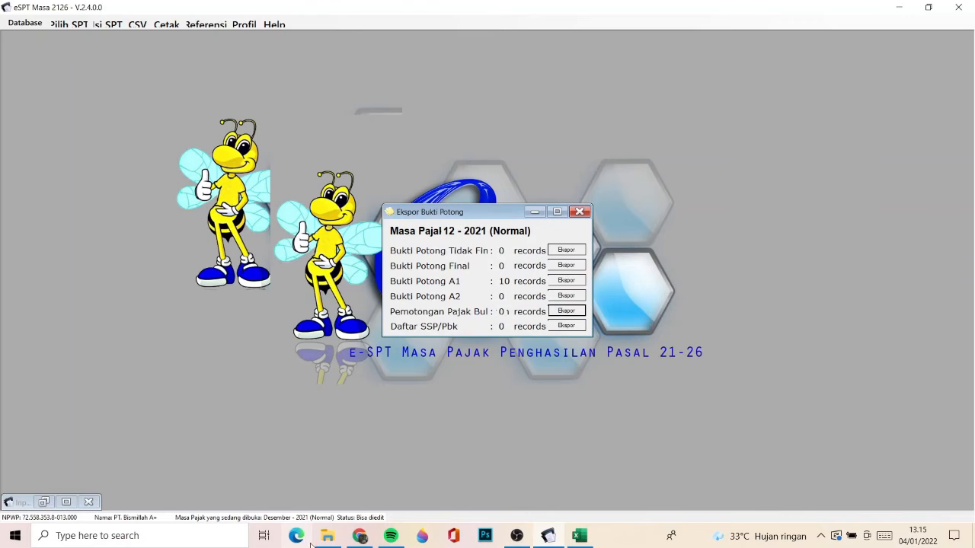
- Switch to File Explorer and open the exported 1721_I_bulanan file from the Aplikasi folder in Excel
click(328, 536)
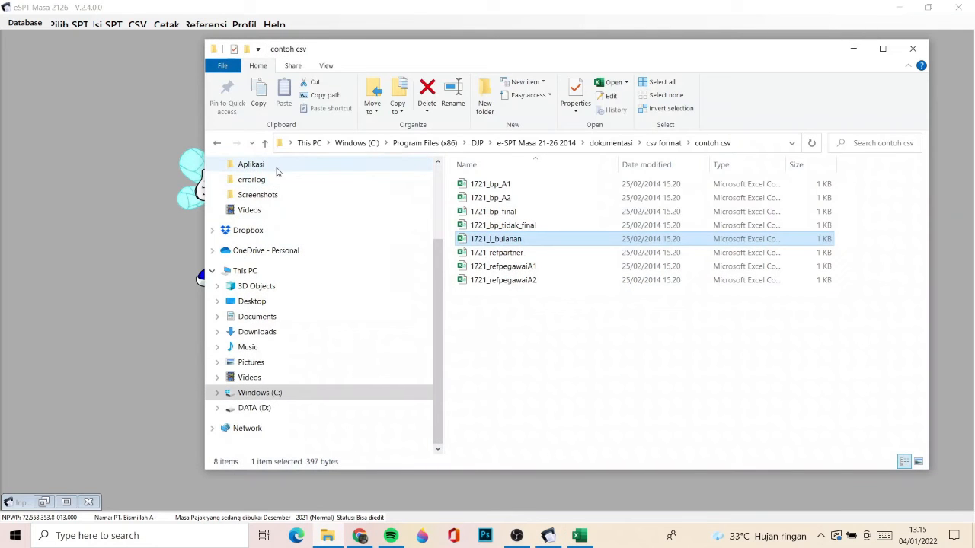
click(276, 165)
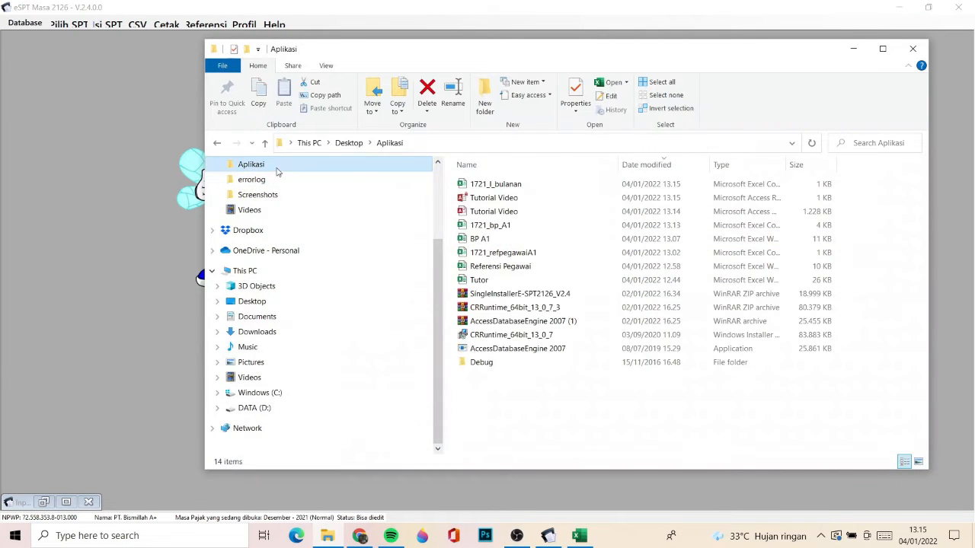
click(497, 184)
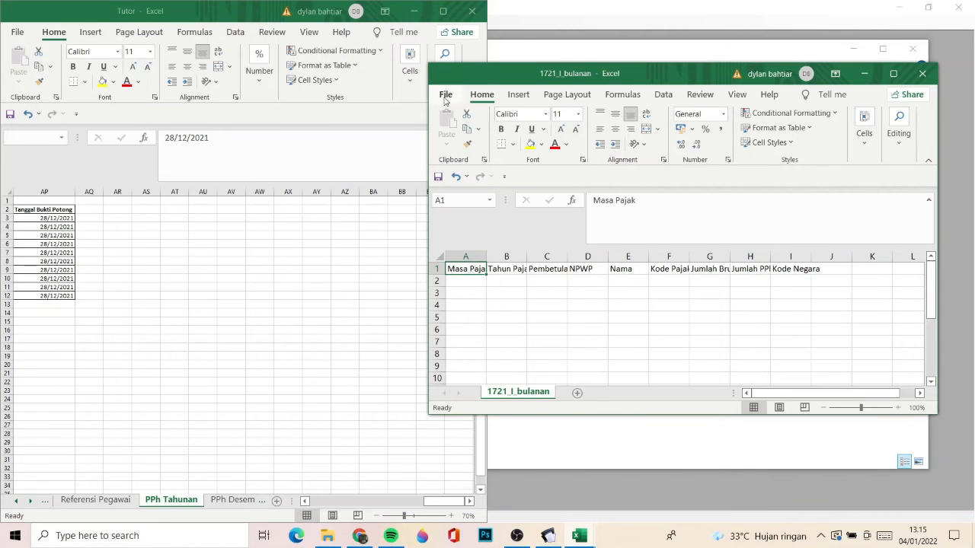
- Save the 1721_I_bulanan file as an Excel Workbook named BP bulanan in the Aplikasi folder
click(446, 96)
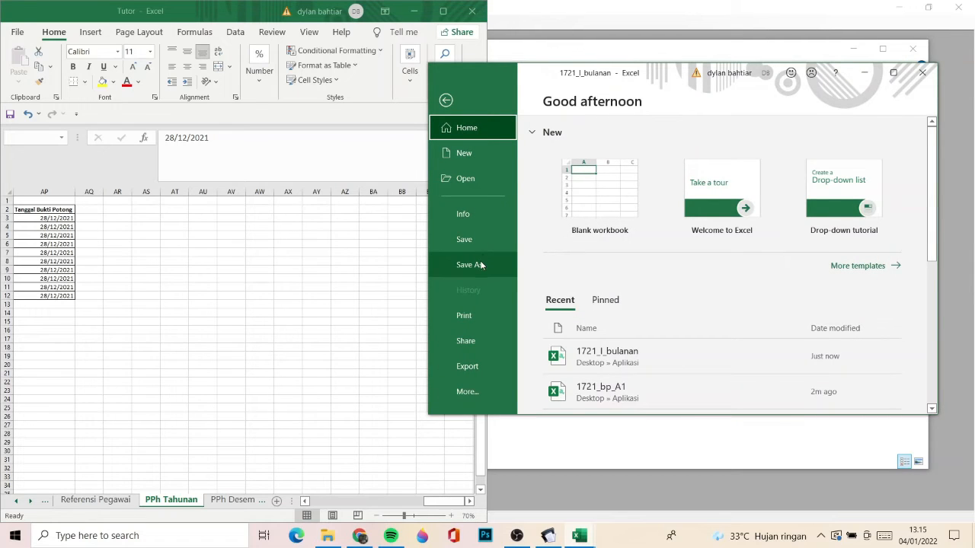
click(478, 263)
click(785, 212)
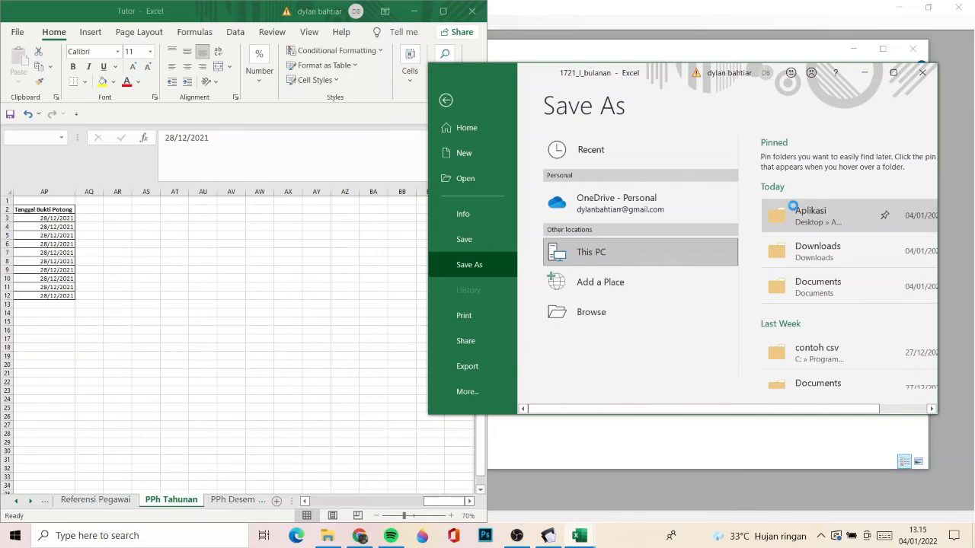
click(618, 294)
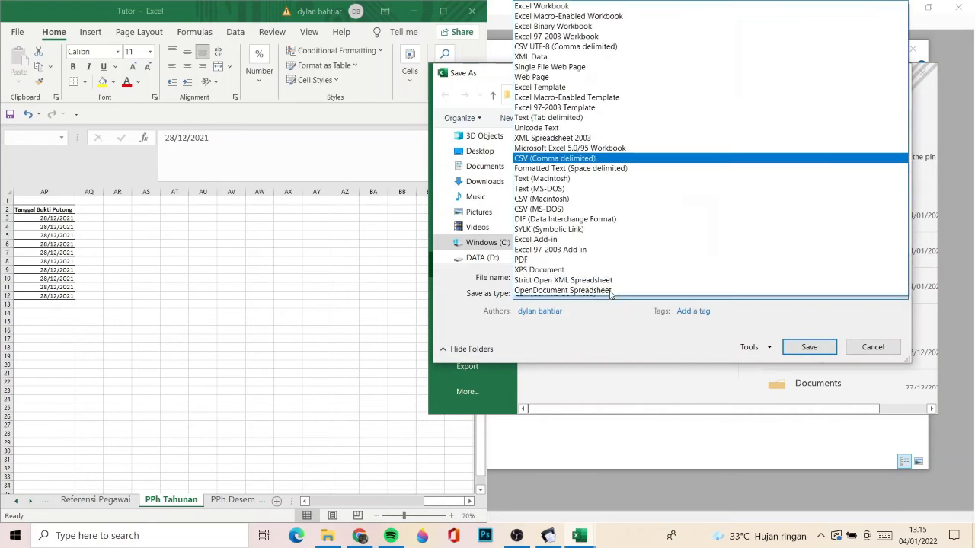
click(564, 6)
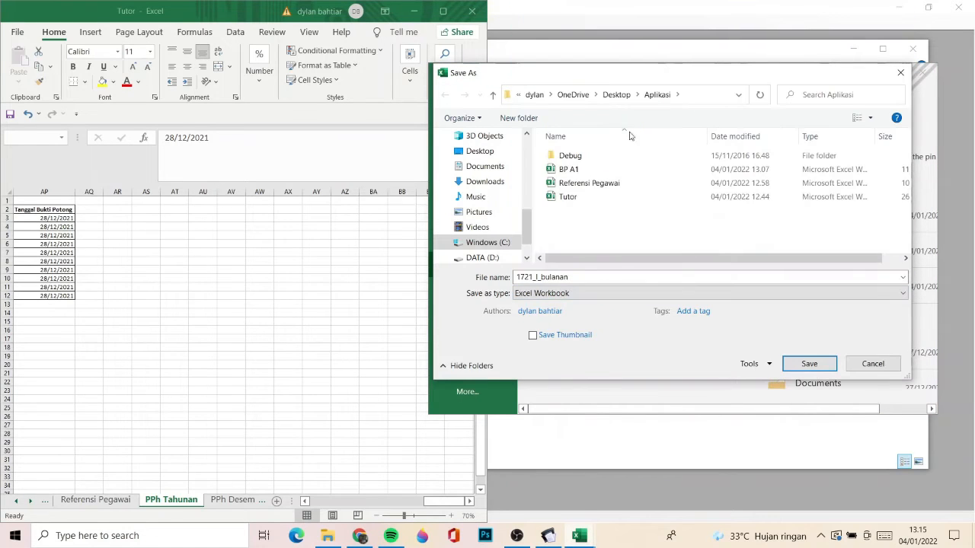
click(588, 276)
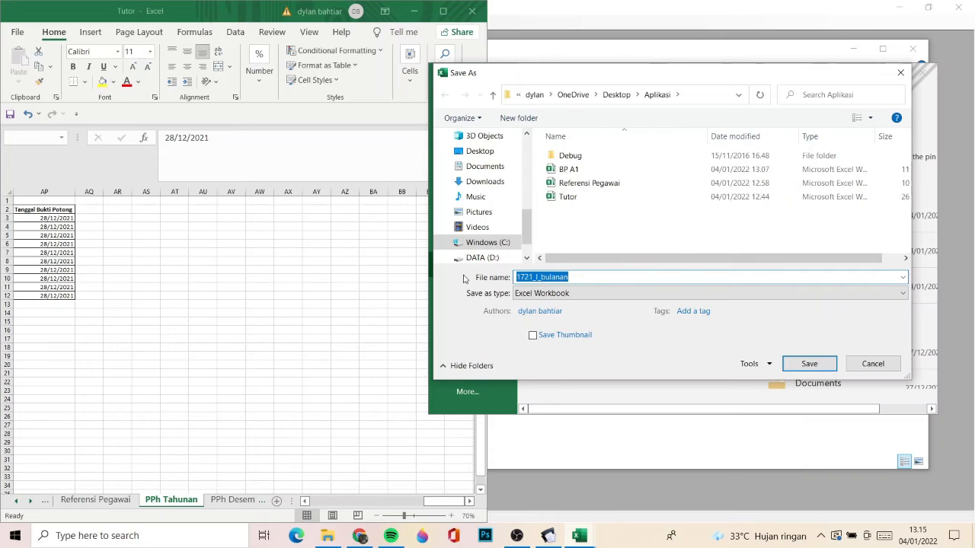
text(B)
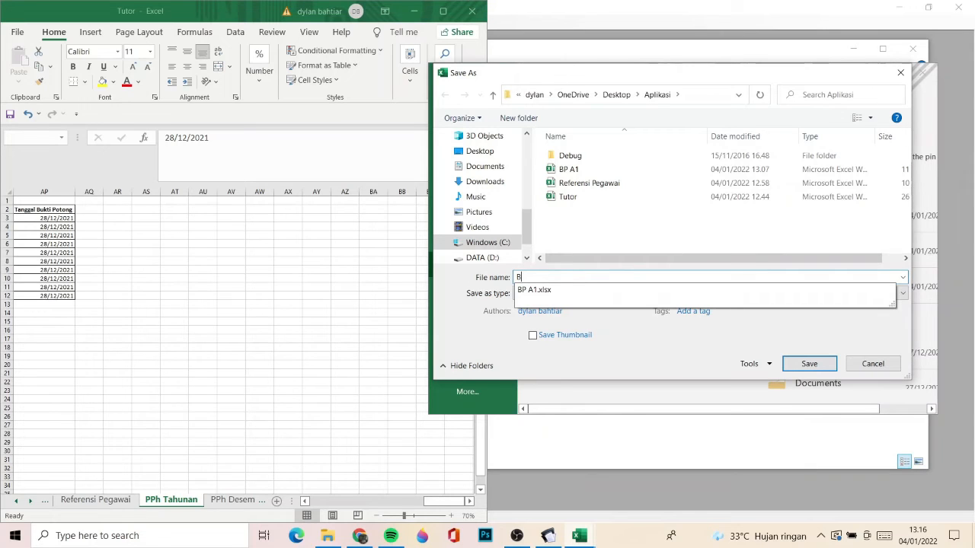
text(P bu)
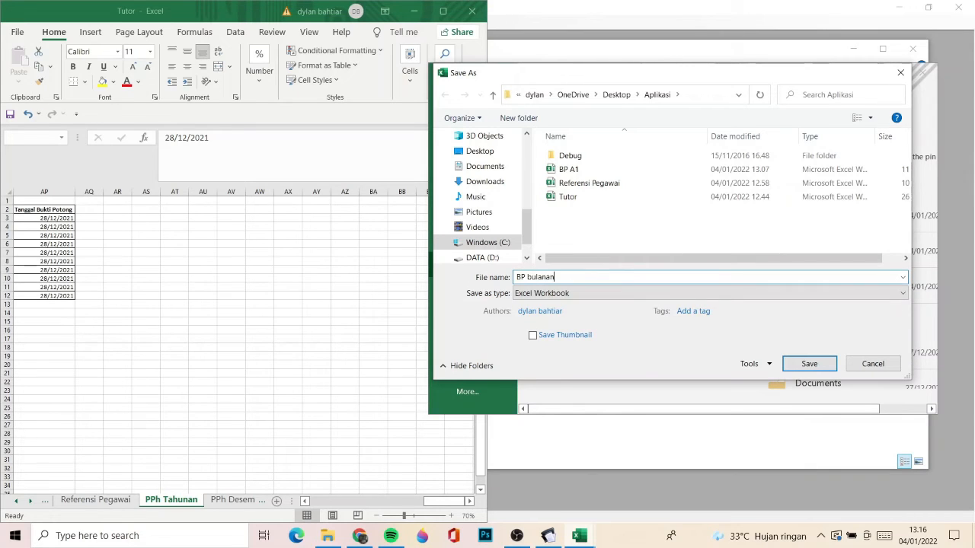
text(lanan)
key(Return)
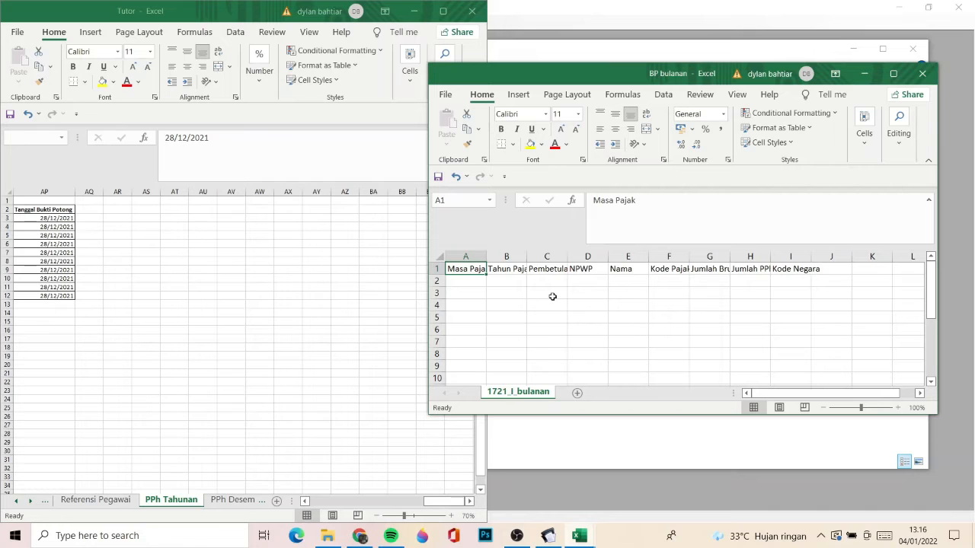
- Dock the BP bulanan workbook side by side with the Tutor workbook
key(Right)
key(Right)
key(Right)
key(Left)
key(Left)
key(Right)
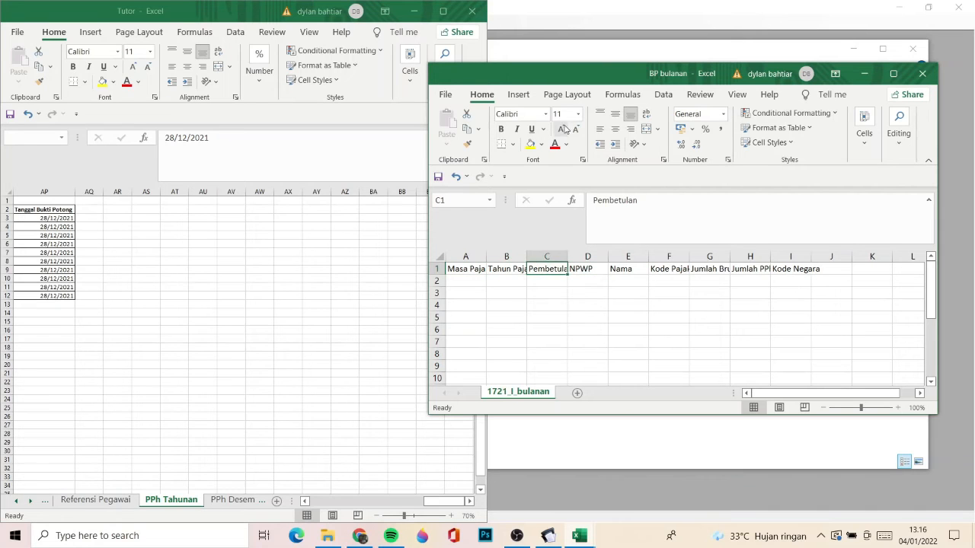
drag(622, 73, 973, 76)
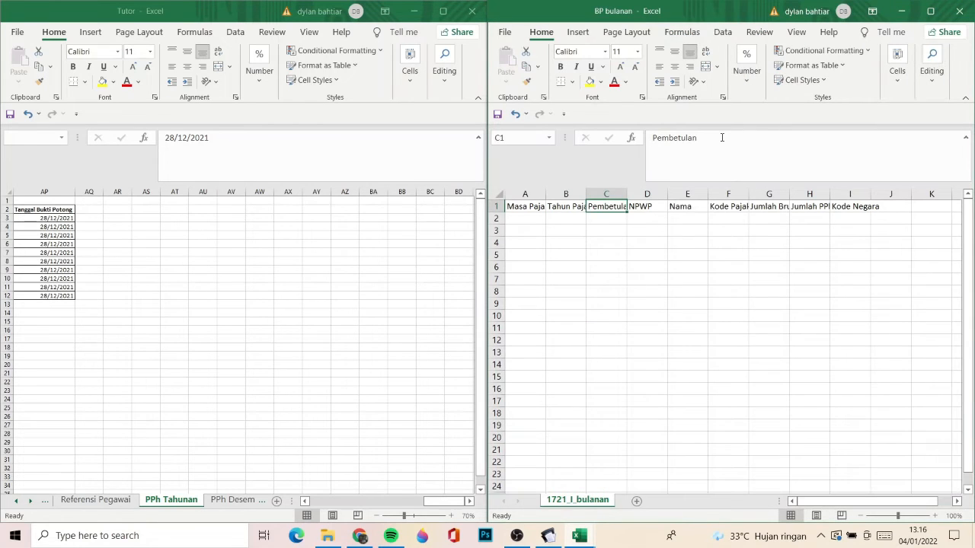
- Review the BP bulanan column headings in row 1, from Masa Pajak to Kode Negara
click(517, 211)
key(Right)
key(Right)
key(Right)
key(Right)
key(Right)
key(Right)
key(Right)
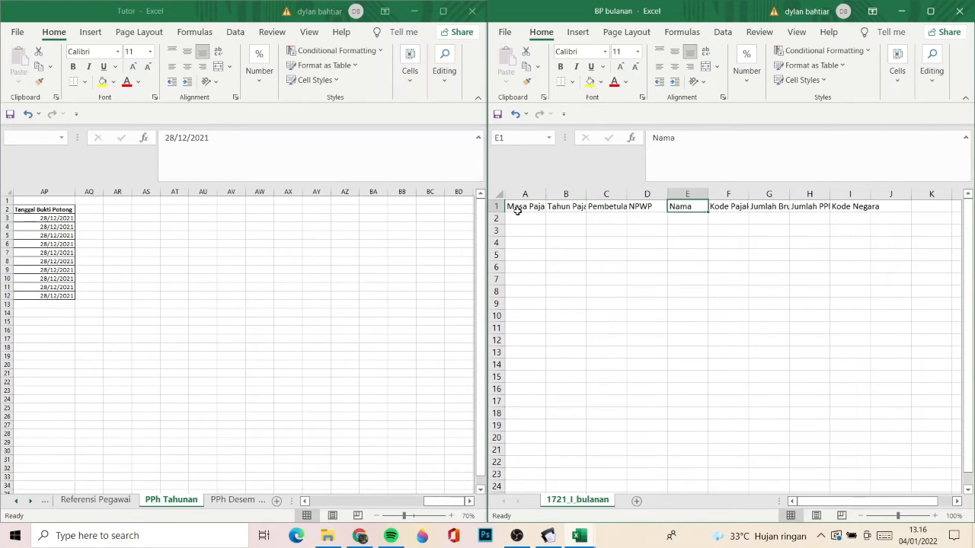
key(Left)
key(Left)
key(Left)
key(Left)
key(Left)
key(Left)
key(Left)
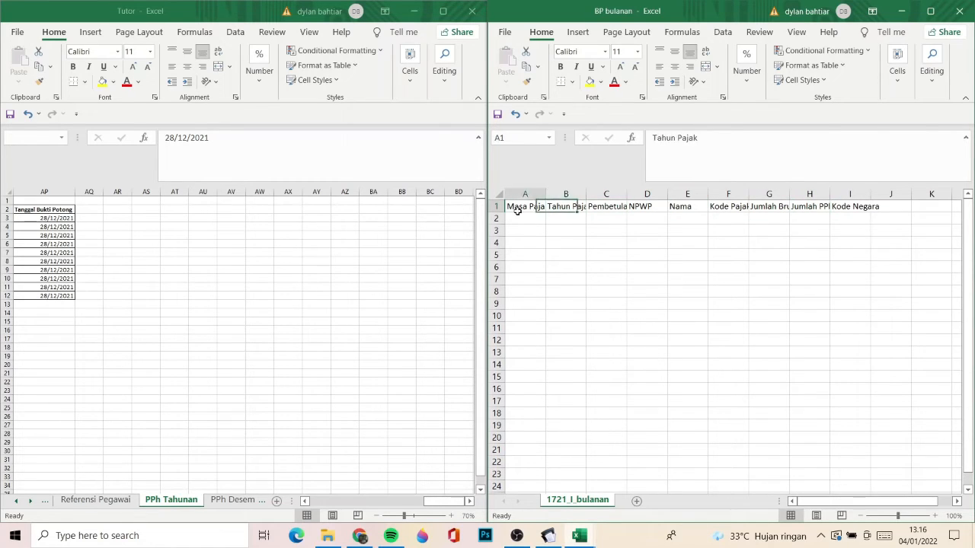
key(Right)
key(Right)
key(Right)
key(Right)
key(Right)
key(Right)
key(Right)
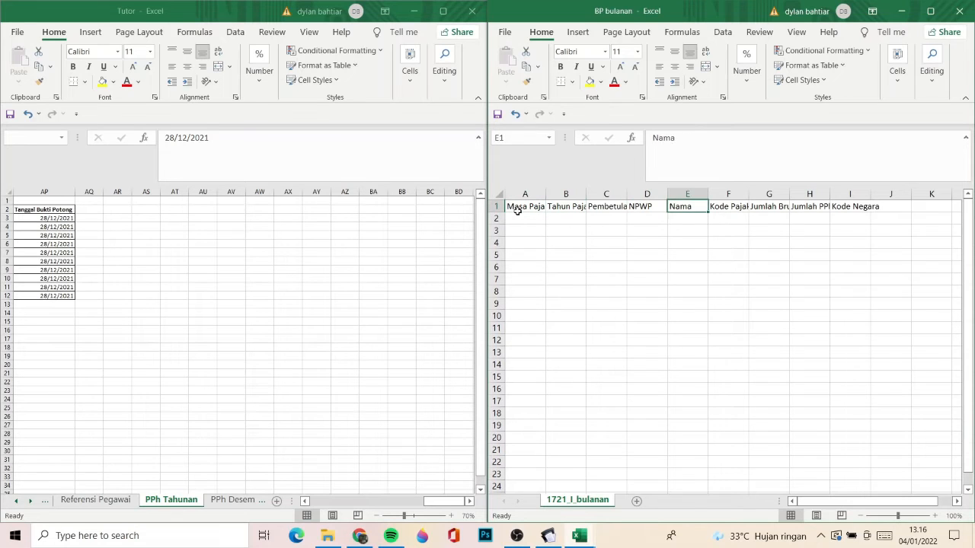
key(Left)
key(Left)
key(Left)
key(Left)
key(Left)
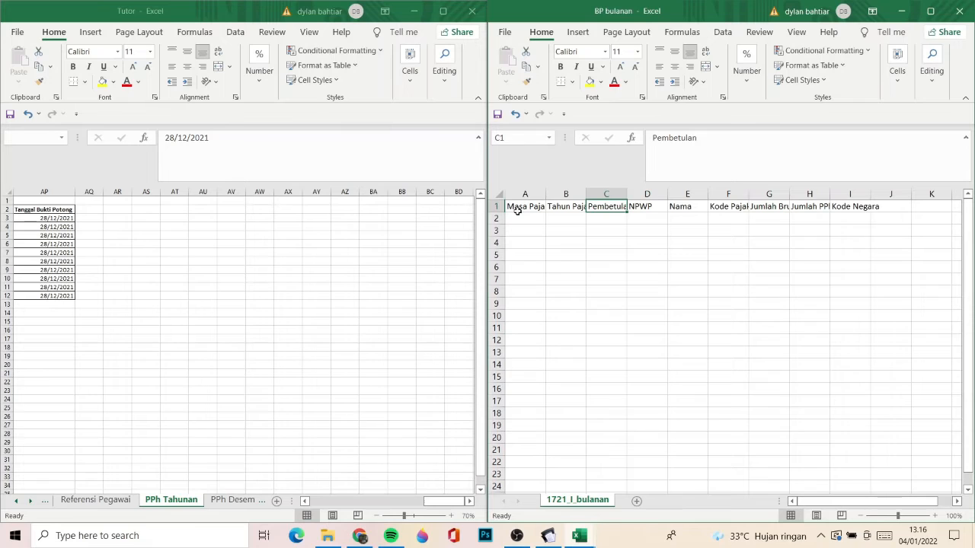
key(Left)
key(Left)
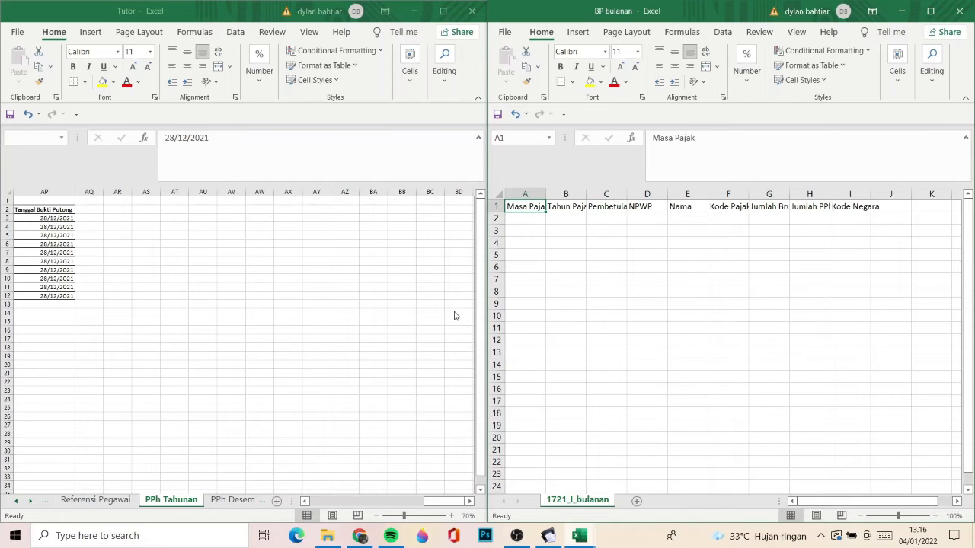
click(223, 502)
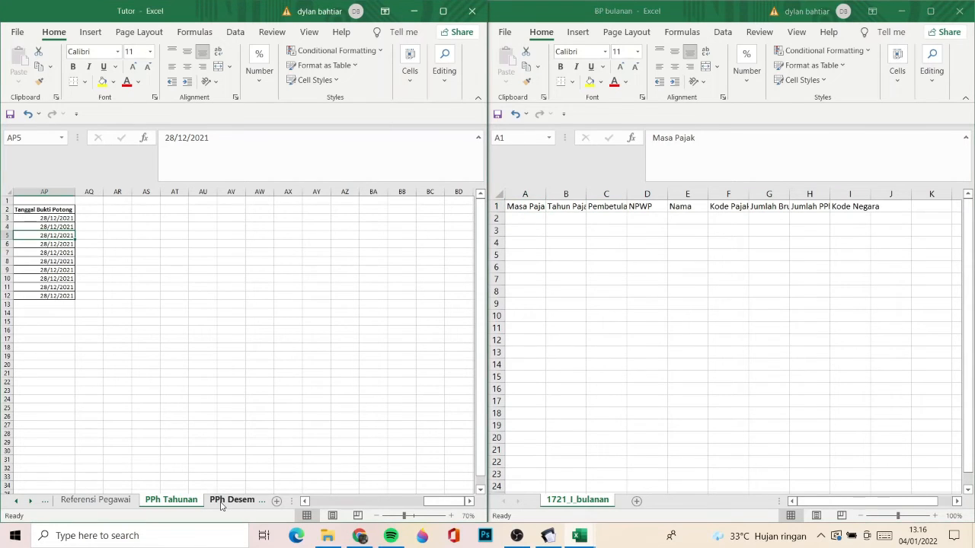
click(851, 207)
key(Right)
key(Right)
key(Right)
key(Right)
key(Right)
key(Right)
key(Right)
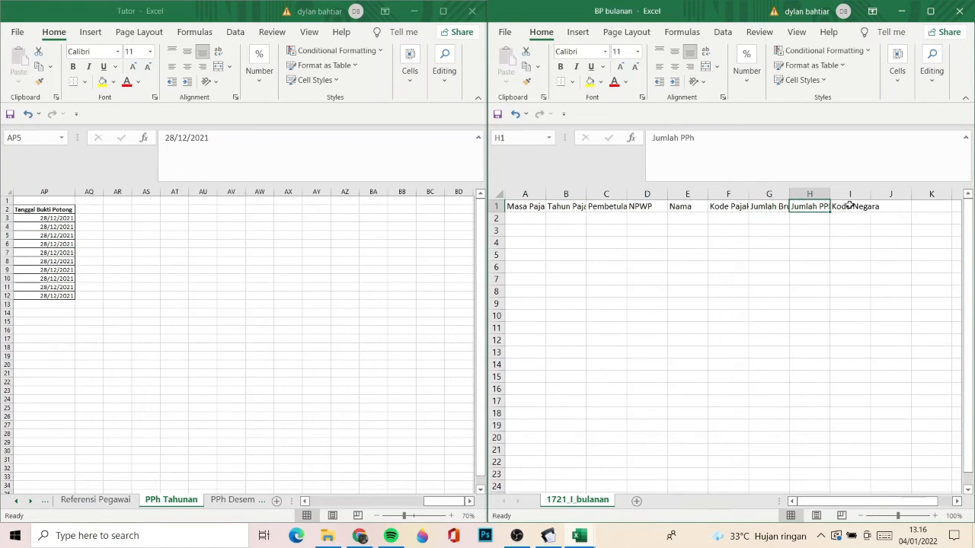
key(Left)
key(Left)
key(Left)
key(Left)
key(Left)
key(Left)
key(Right)
key(Right)
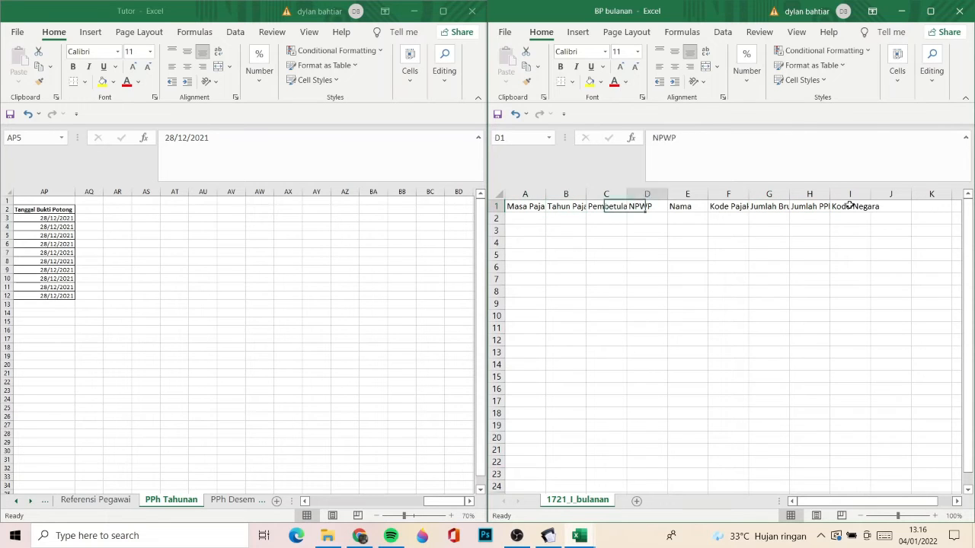
key(Right)
key(Right)
key(Right)
key(Right)
key(Right)
key(Right)
key(Left)
key(Left)
key(Left)
key(Left)
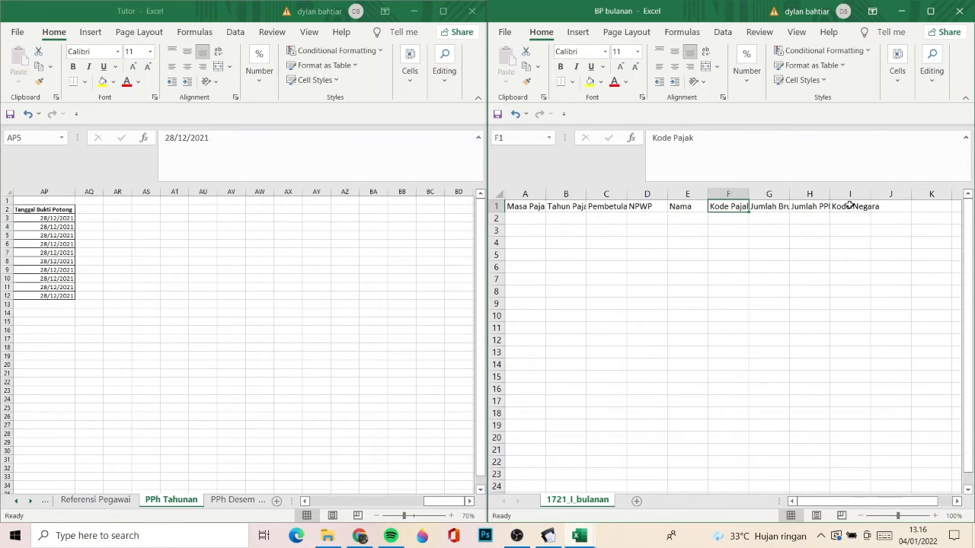
- Copy the Masa Pajak, Tahun Pajak and Pembetulan data from the PPh Desember sheet into BP bulanan as values, starting at A2
click(227, 498)
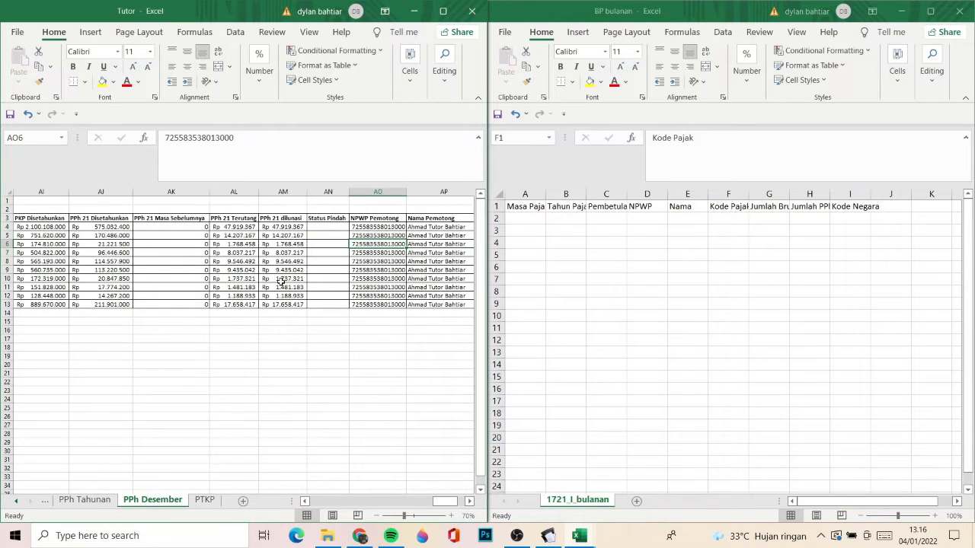
scroll(281, 282, left, 10)
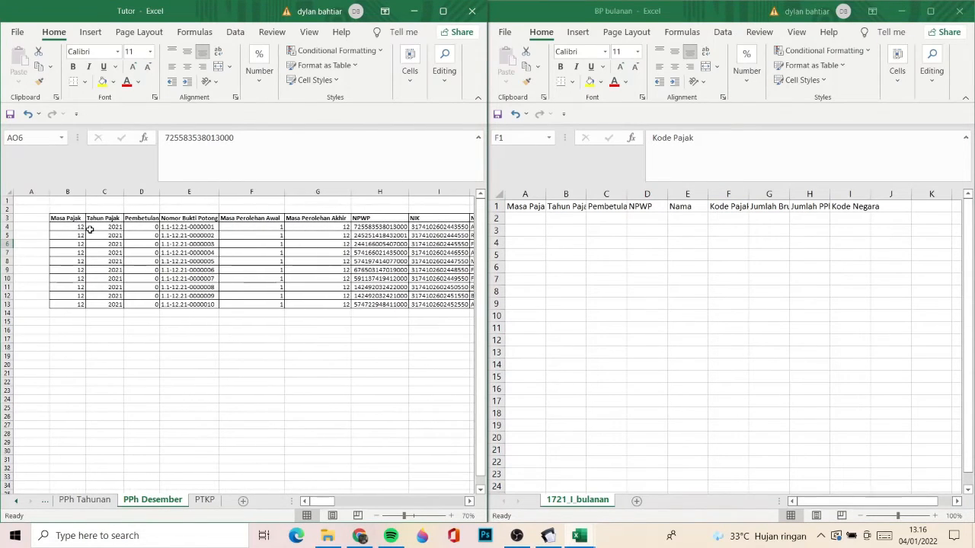
click(73, 227)
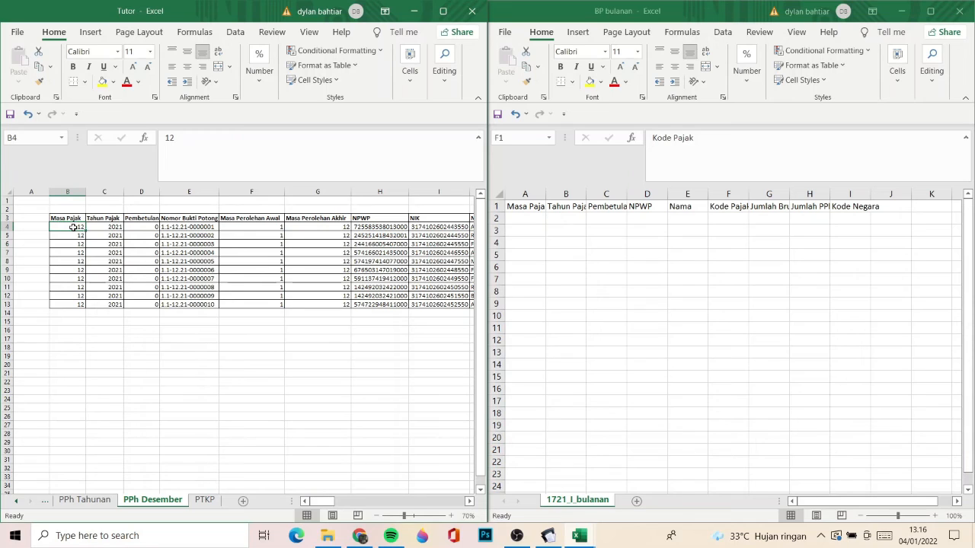
key(ctrl+shift+Down)
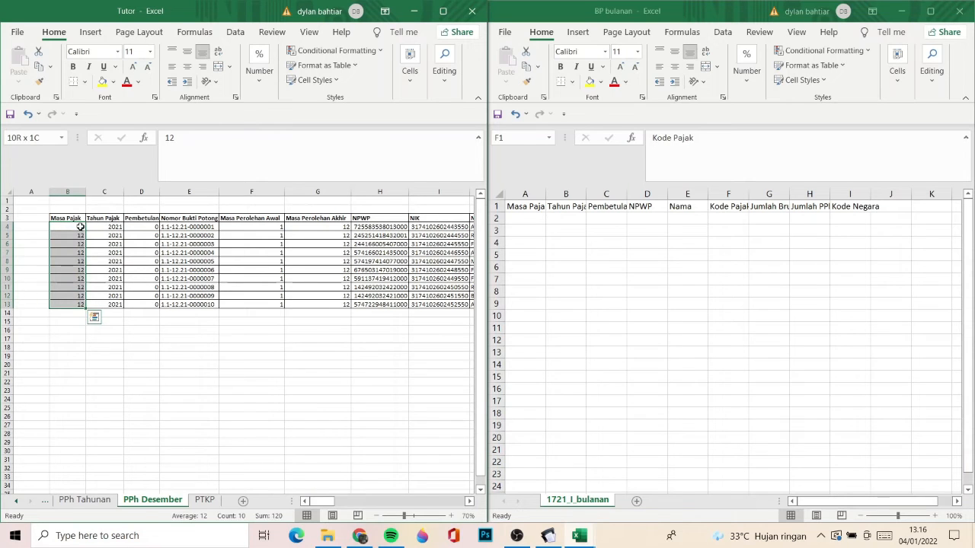
key(shift+Right)
key(shift+Right)
key(shift+Right)
key(shift+Right)
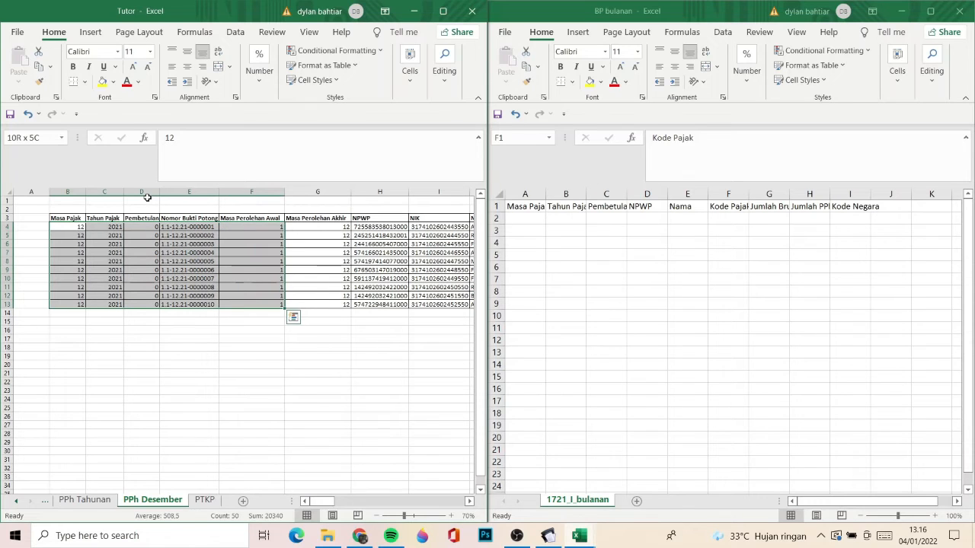
key(shift+Left)
key(shift+Left)
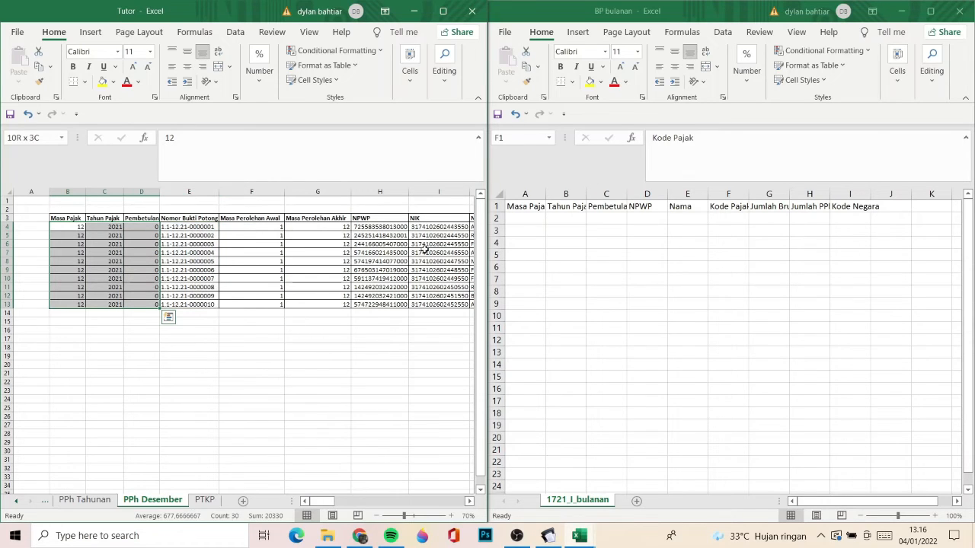
key(ctrl+c)
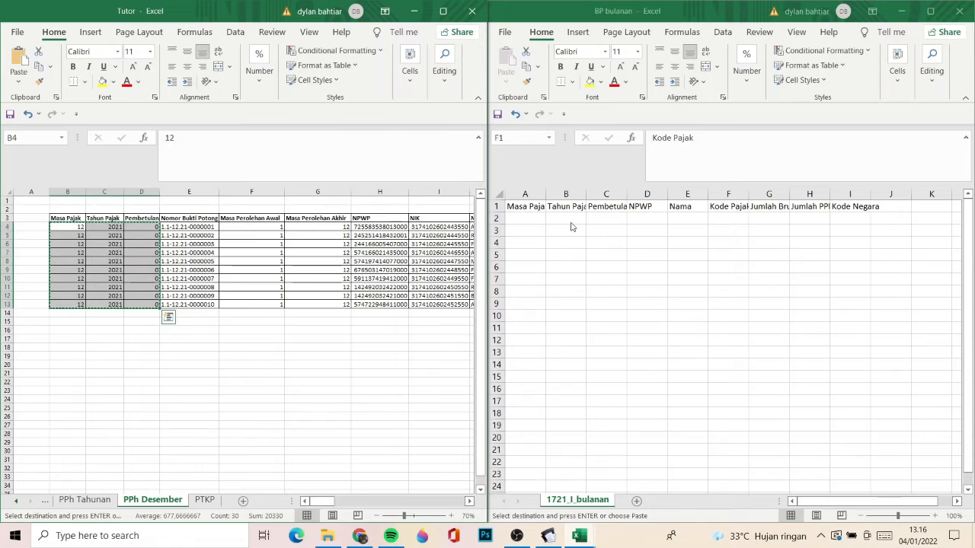
right_click(523, 218)
click(560, 263)
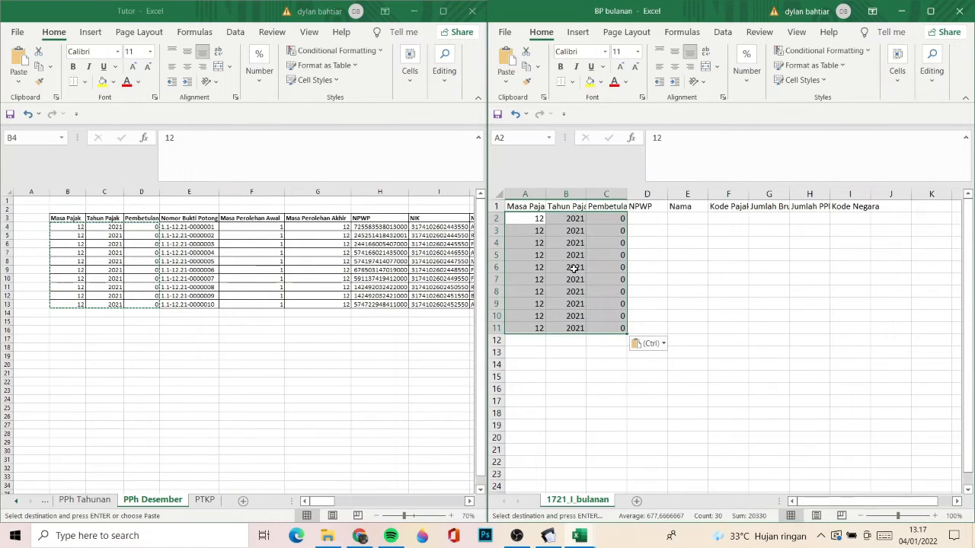
- Copy all employees' NPWP numbers from the PPh Desember sheet into the NPWP column of BP bulanan as values, starting at D2
key(Right)
key(Right)
key(Right)
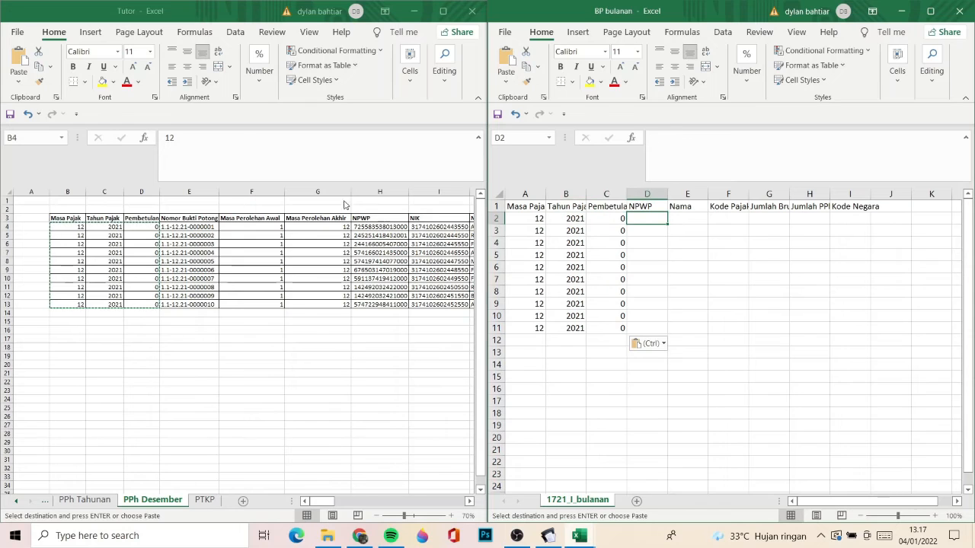
click(363, 226)
click(364, 224)
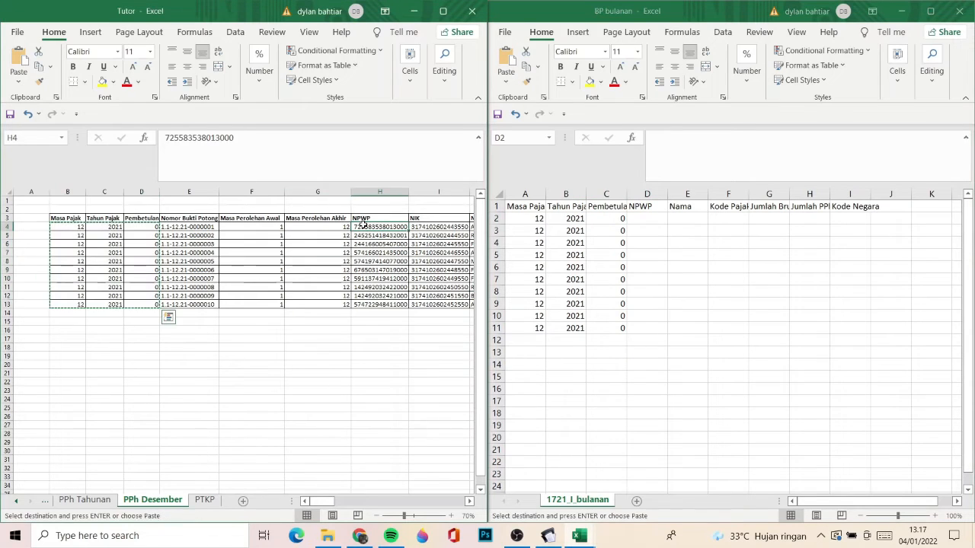
key(ctrl+shift+Down)
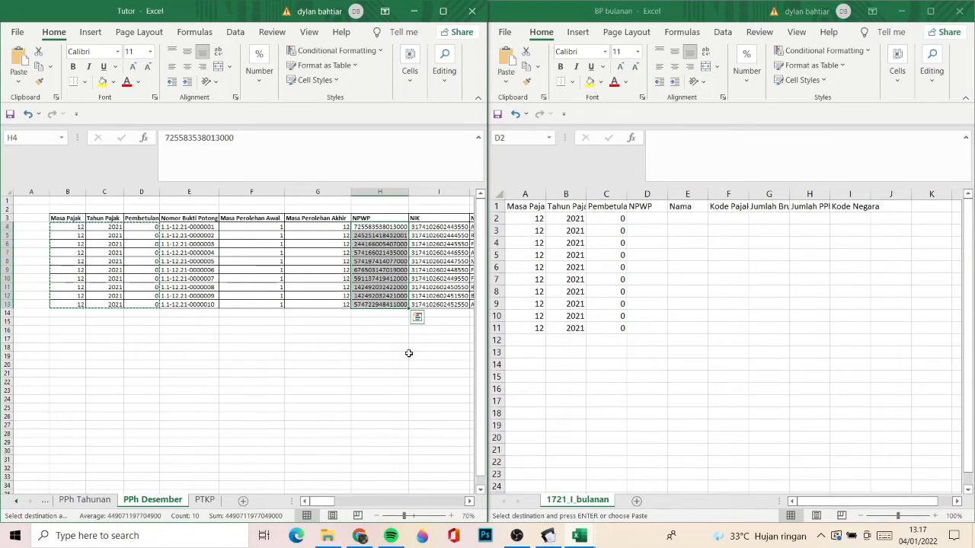
key(ctrl+c)
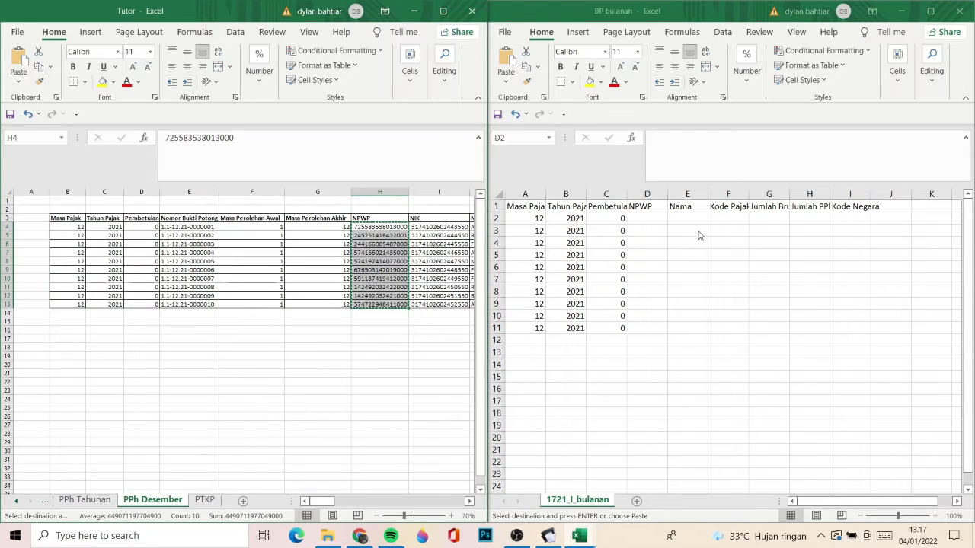
click(652, 218)
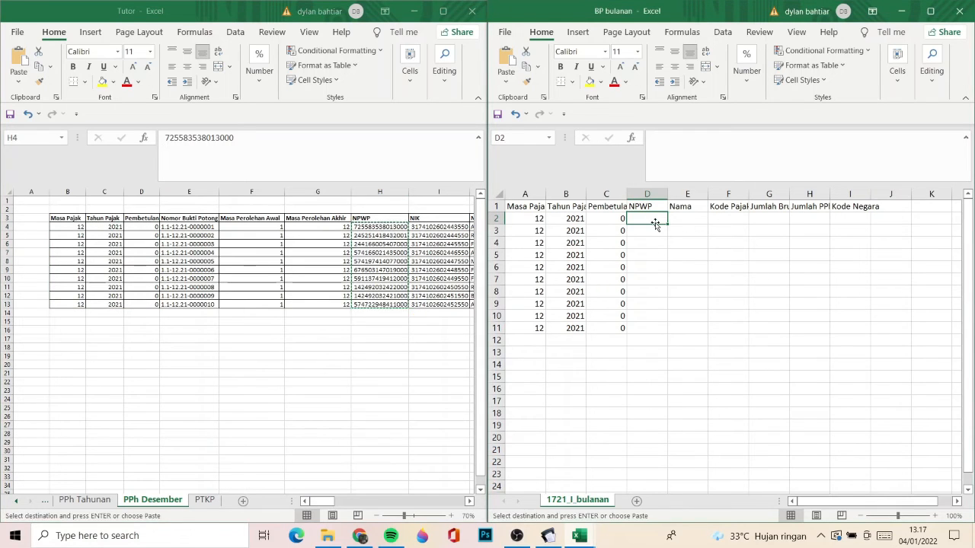
right_click(646, 219)
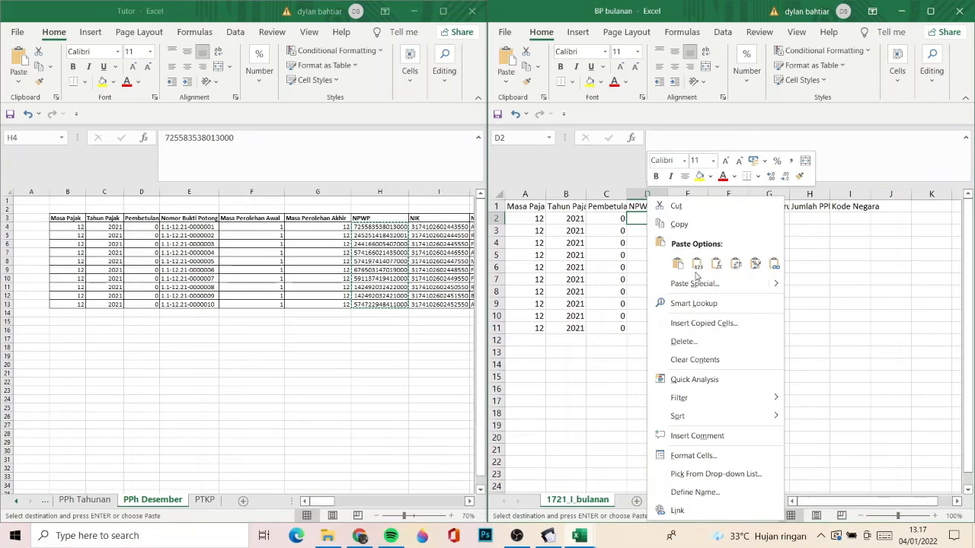
click(699, 271)
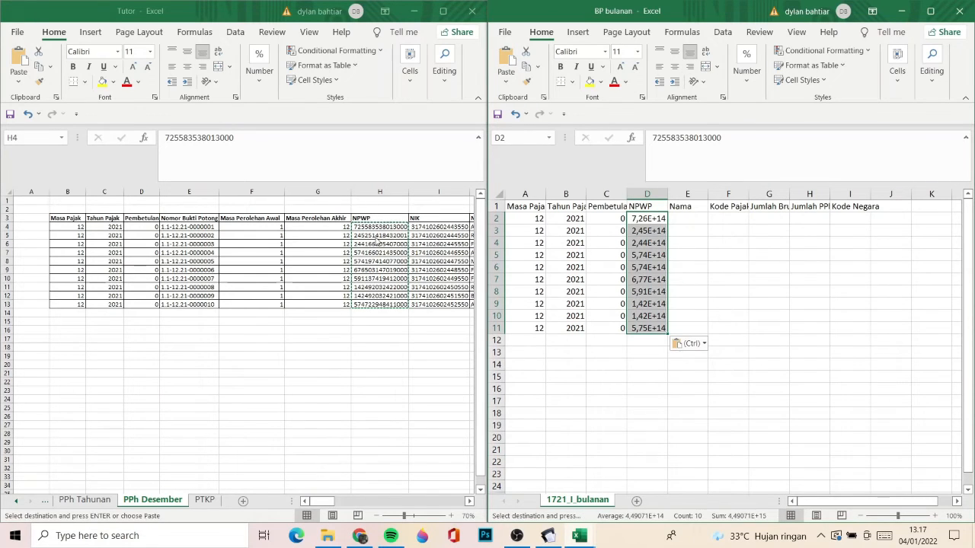
- Copy all employee names from the PPh Desember sheet into the Nama column of BP bulanan as values, starting at E2
key(alt+Tab)
key(Right)
key(Right)
key(Right)
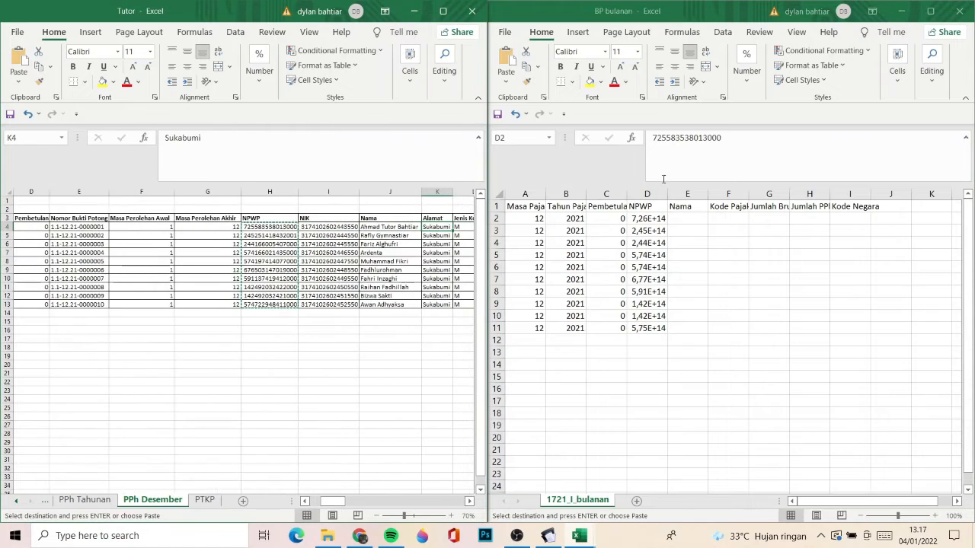
key(Left)
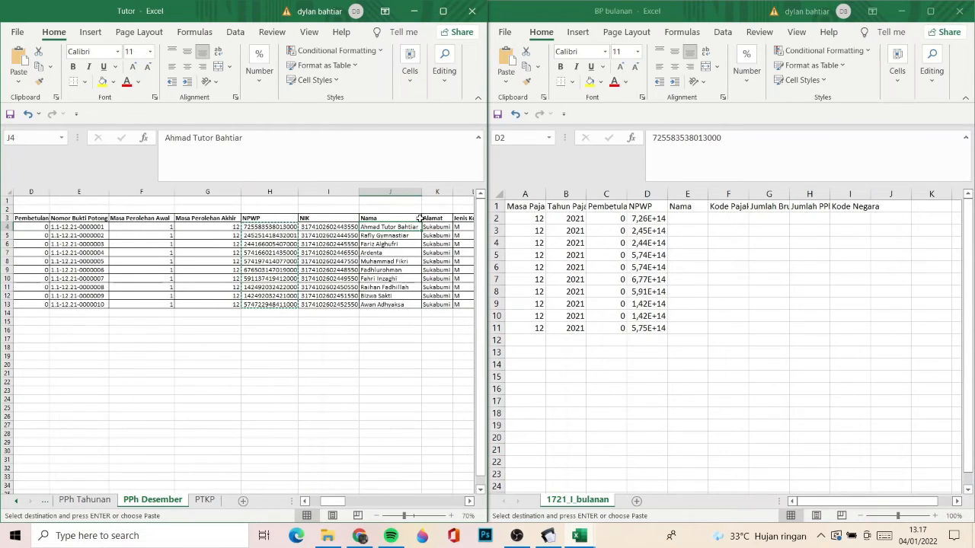
key(ctrl+shift+Down)
key(ctrl+c)
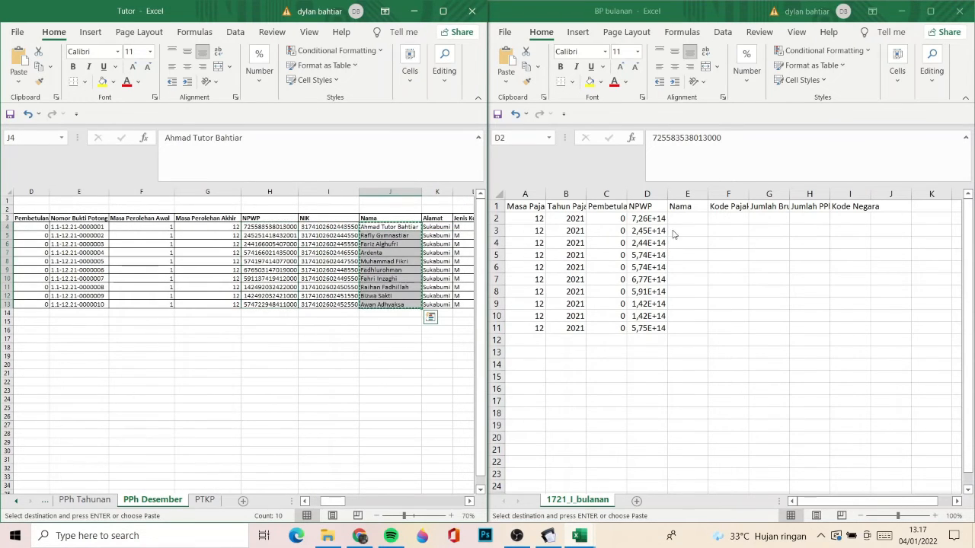
click(677, 218)
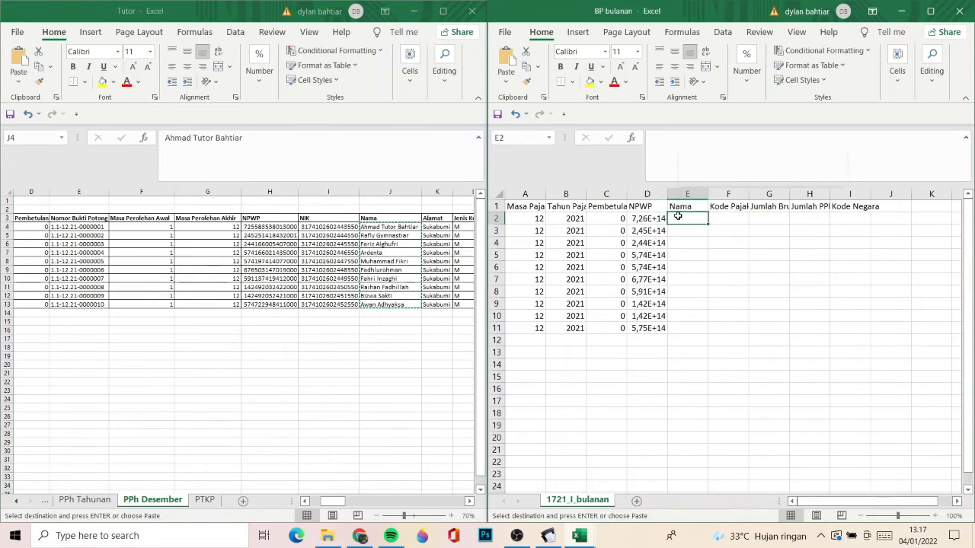
right_click(678, 218)
click(727, 263)
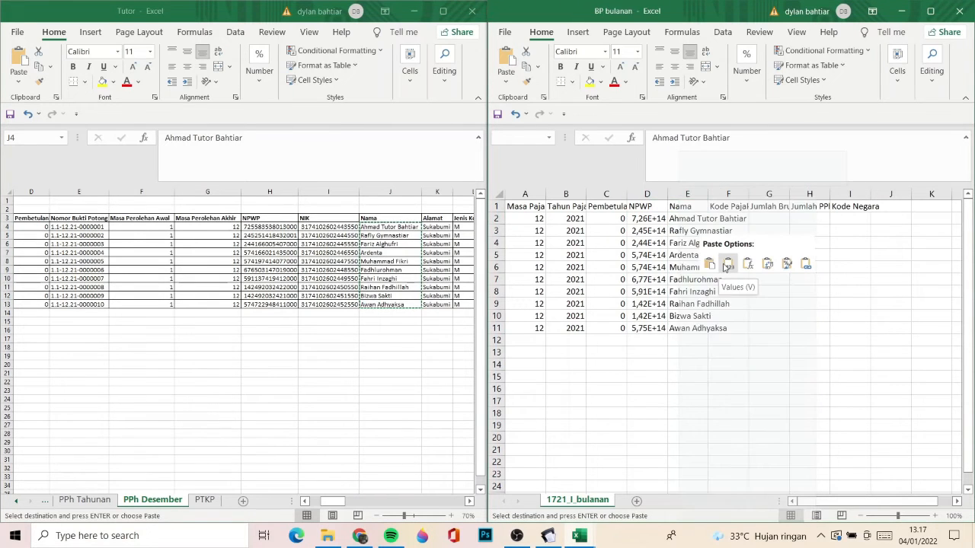
- Examine the PPh Desember columns following Nama, from Alamat through Kode Pajak to the salary and allowance columns
click(396, 242)
key(Right)
key(Right)
key(Right)
key(Right)
key(Right)
key(Right)
key(Right)
key(Right)
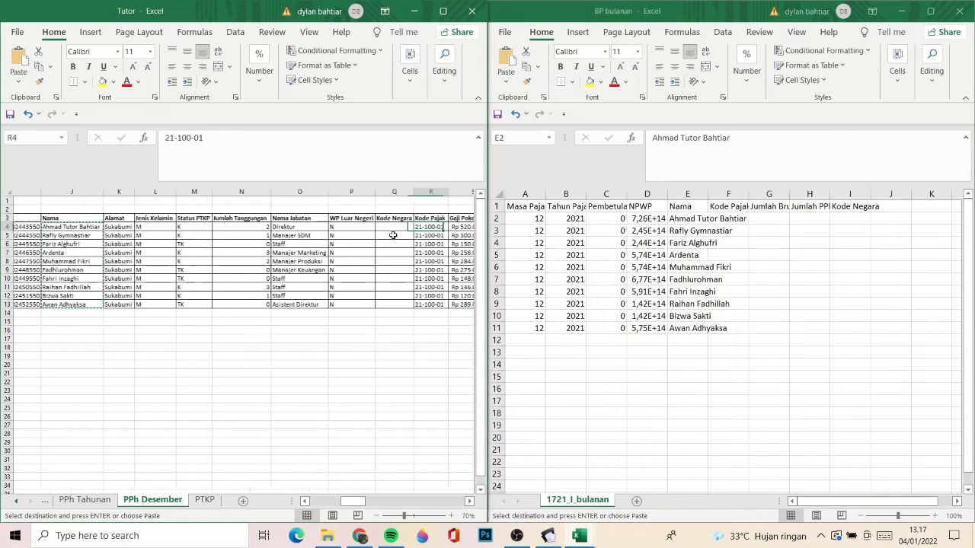
key(Right)
key(Right)
key(Right)
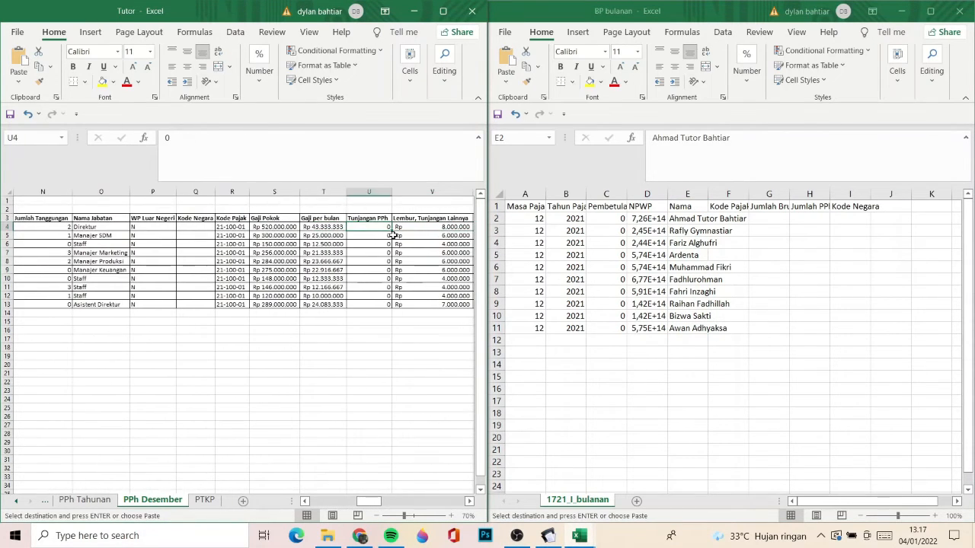
key(ctrl+Right)
key(Left)
key(Left)
key(Left)
key(ctrl+Left)
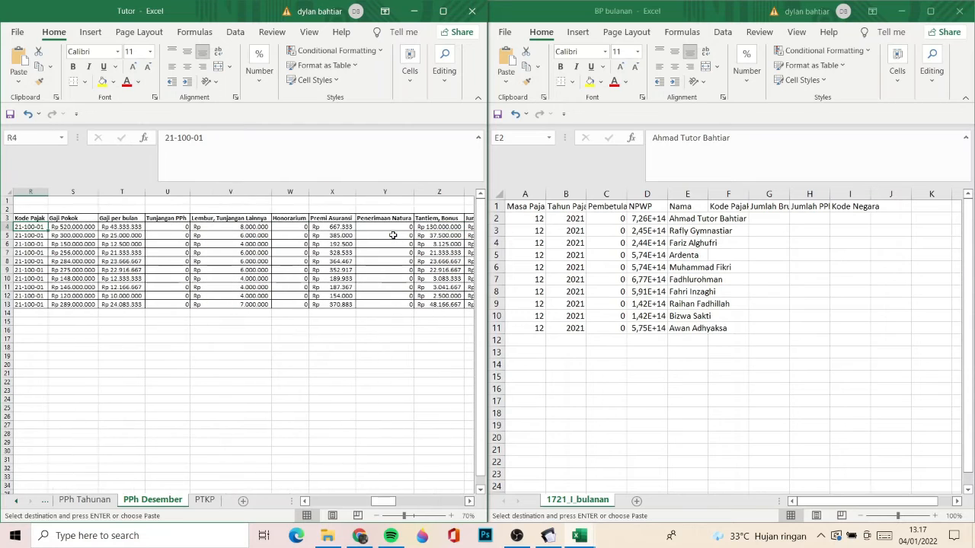
scroll(248, 267, left, 1)
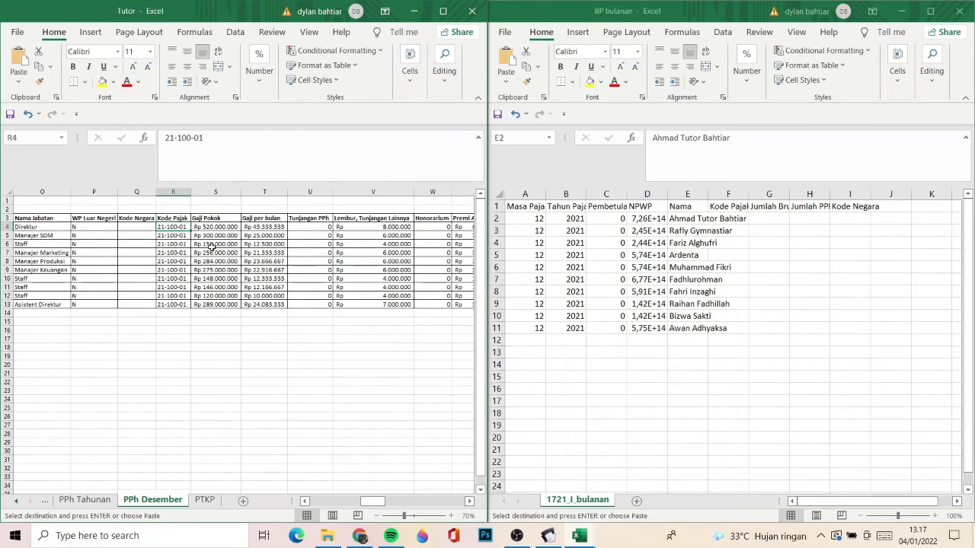
- Compare the Gaji Pokok column in PPh Tahunan with Gaji Pokok and the Gaji per bulan formula in PPh Desember
click(85, 500)
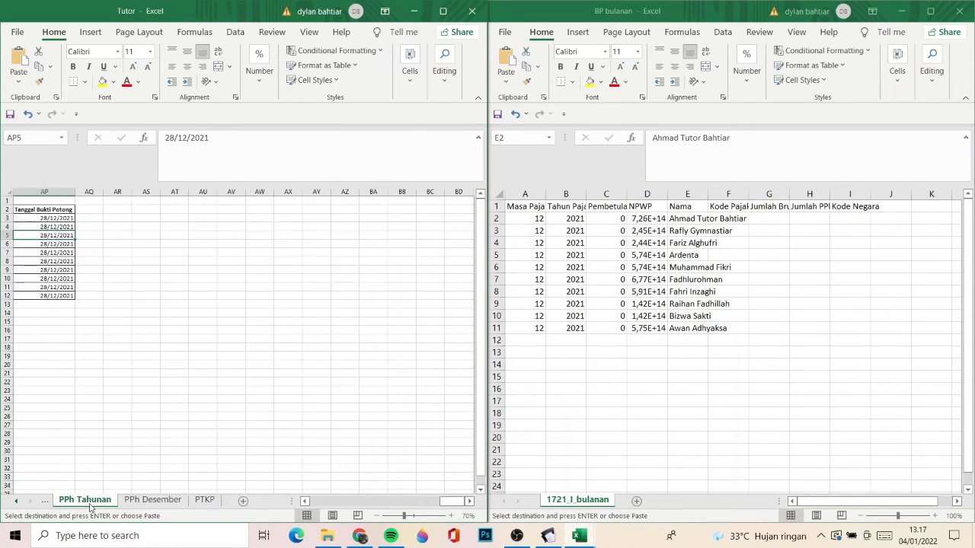
scroll(144, 381, left, 10)
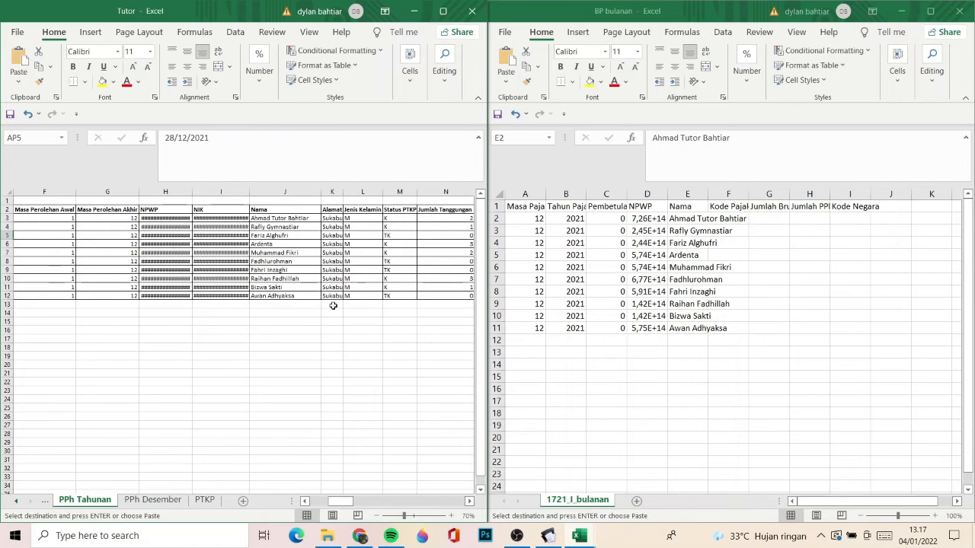
scroll(333, 305, right, 4)
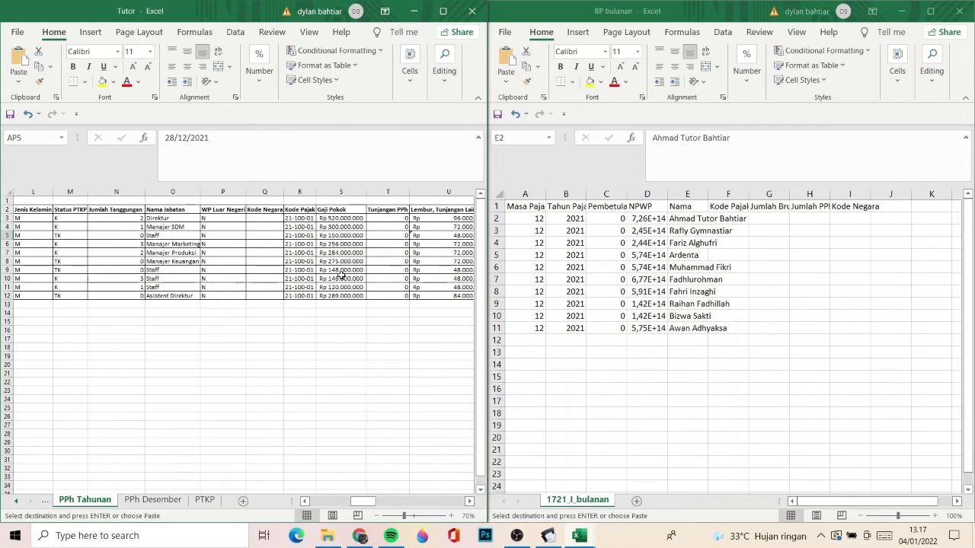
click(144, 501)
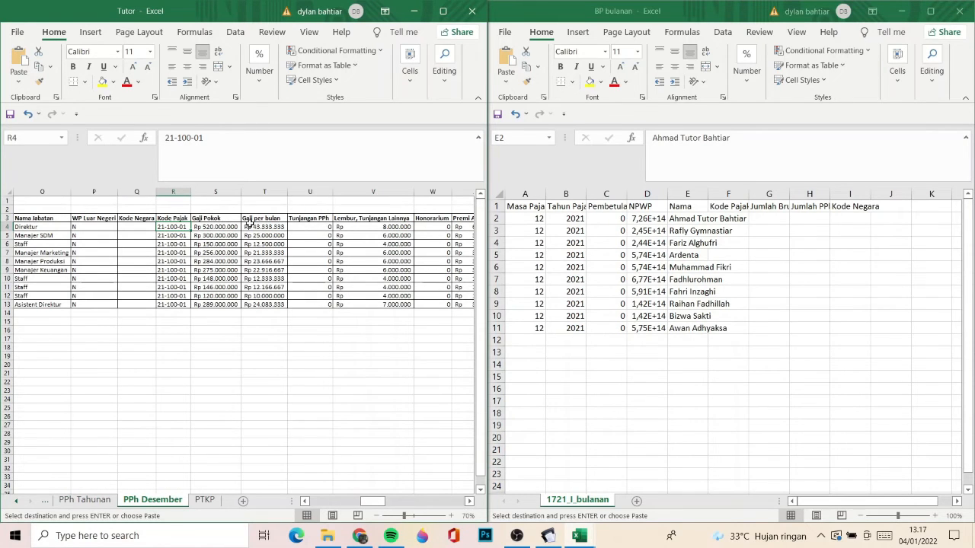
key(Right)
key(Right)
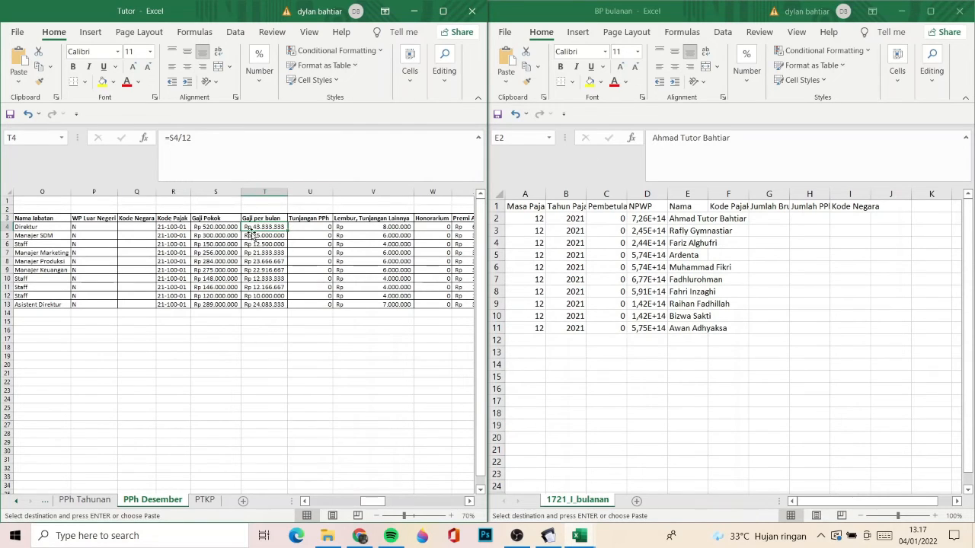
click(222, 227)
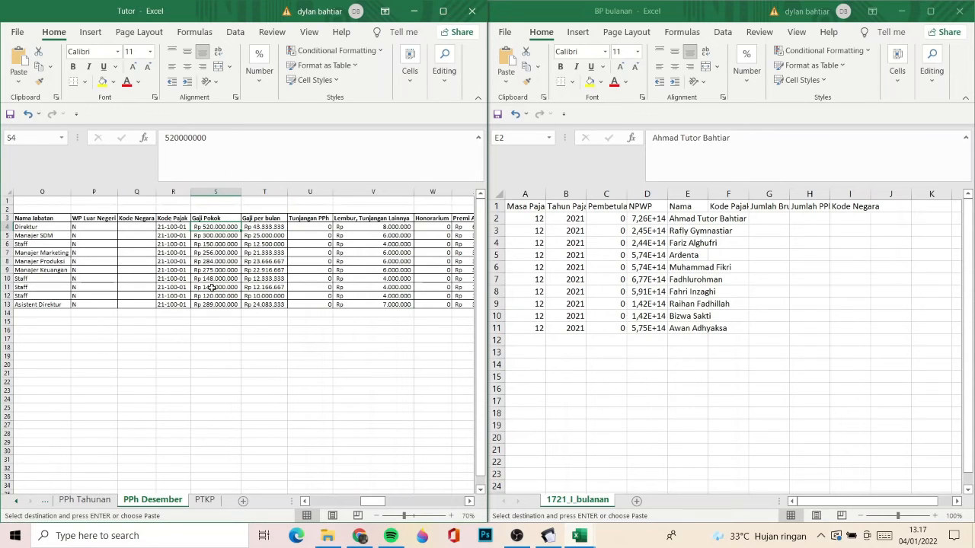
click(258, 227)
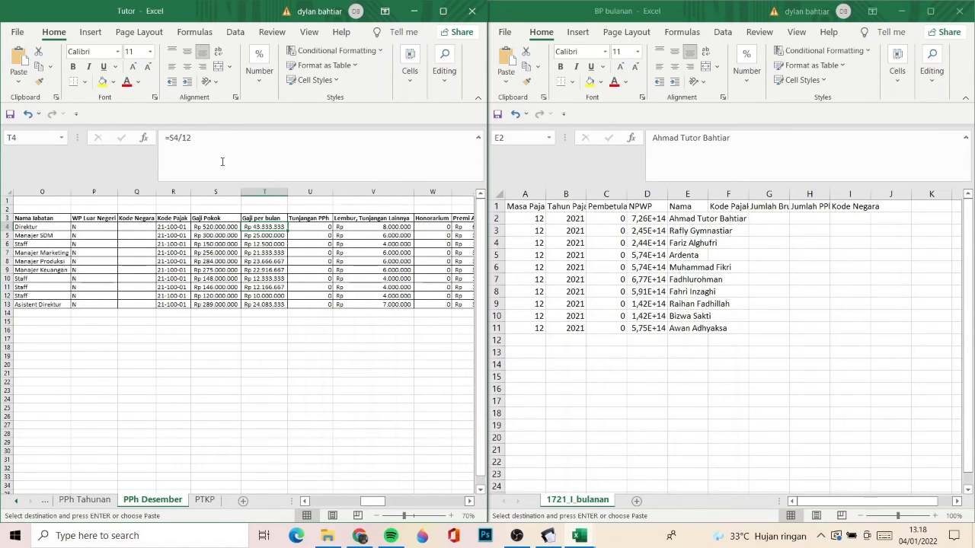
click(205, 140)
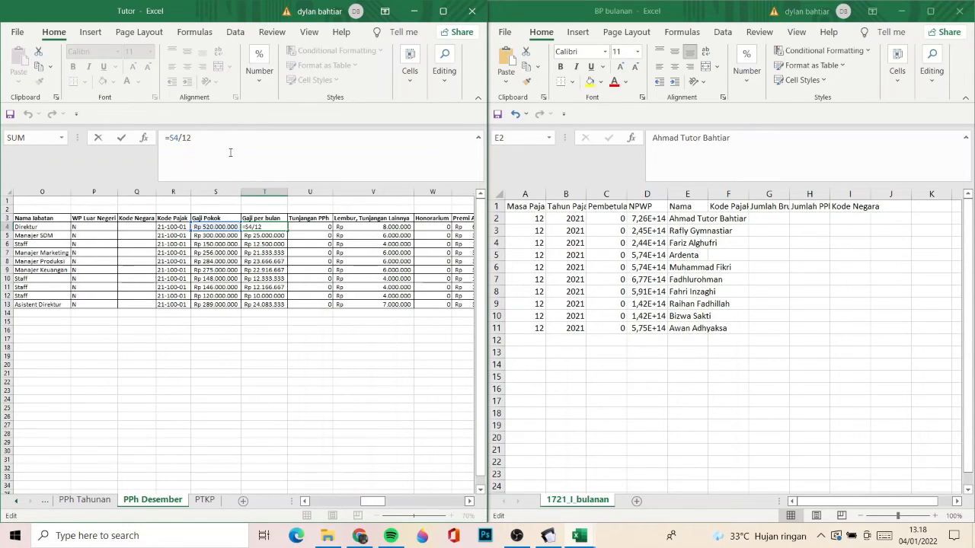
key(Return)
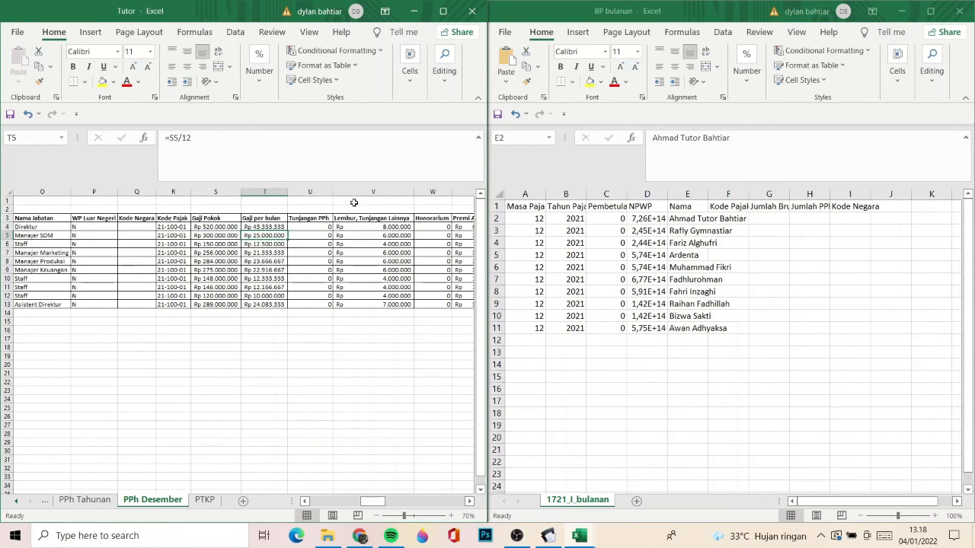
key(Page_Down)
scroll(352, 202, up, 11)
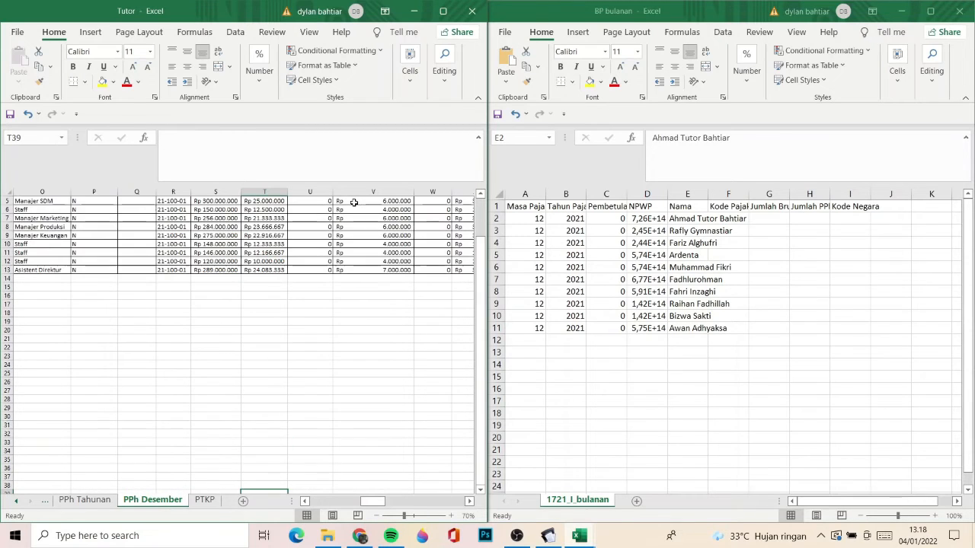
click(516, 536)
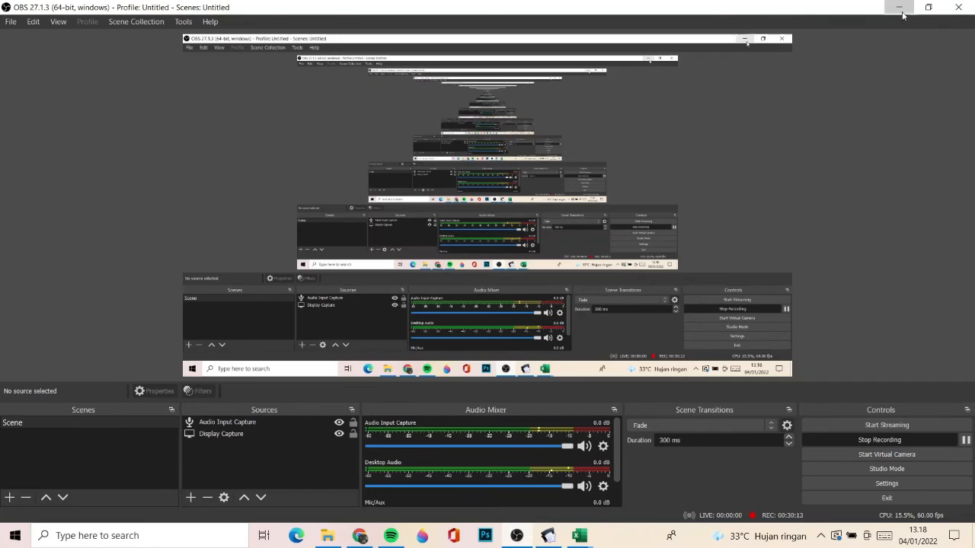
click(899, 7)
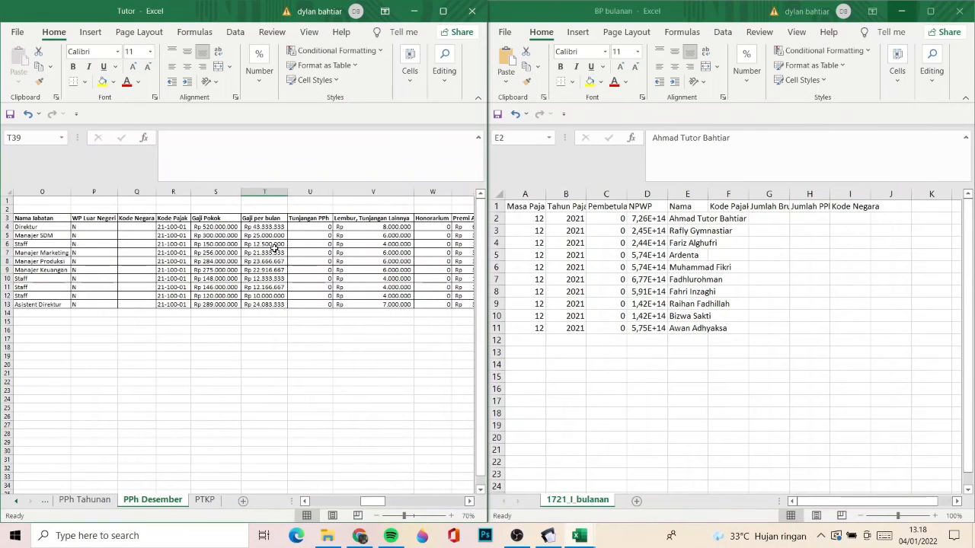
key(Up)
key(Up)
key(Up)
key(Up)
key(Up)
key(Up)
key(Up)
key(Up)
key(Up)
key(Up)
key(Up)
key(Up)
key(Up)
key(Up)
key(Up)
key(Up)
key(Up)
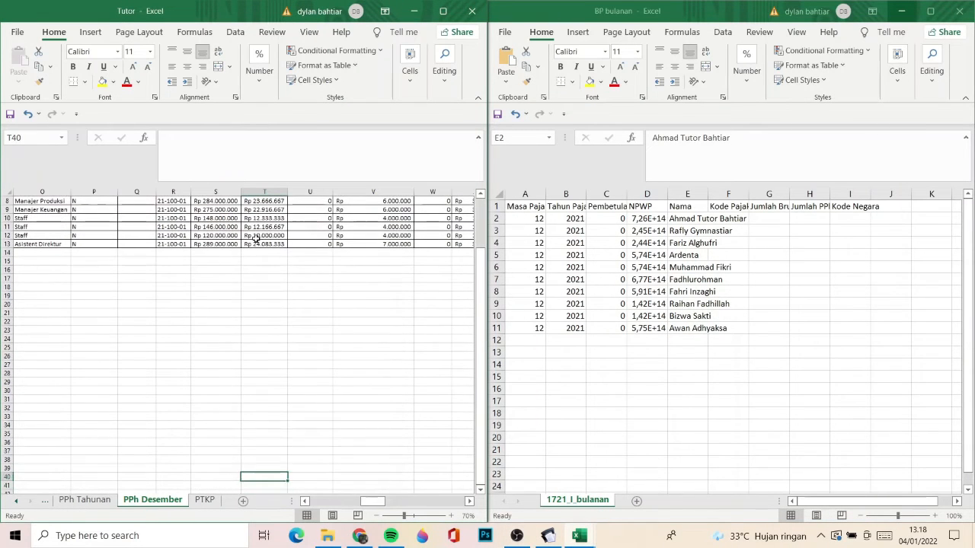
key(Up)
key(Up)
key(Up)
key(Up)
key(Up)
key(Up)
key(Up)
key(Up)
key(Up)
key(Up)
key(Up)
key(Up)
key(Up)
key(Up)
key(Up)
key(Up)
key(Up)
key(Up)
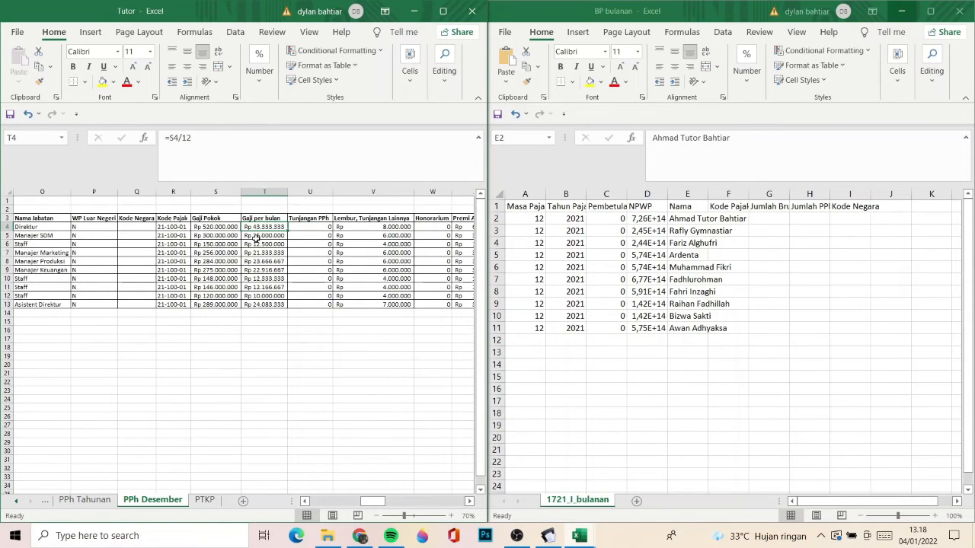
- Examine the PPh Desember income and deduction columns from Gaji per bulan to Iuran Pensiun, including the Jumlah Bruto formula
key(Right)
key(Right)
key(Right)
key(Right)
key(Right)
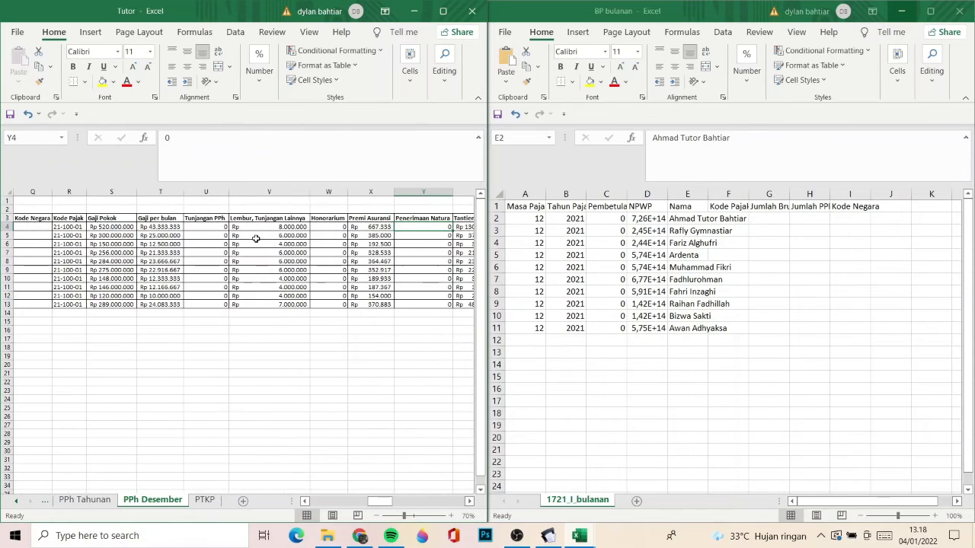
key(Right)
key(Right)
key(Right)
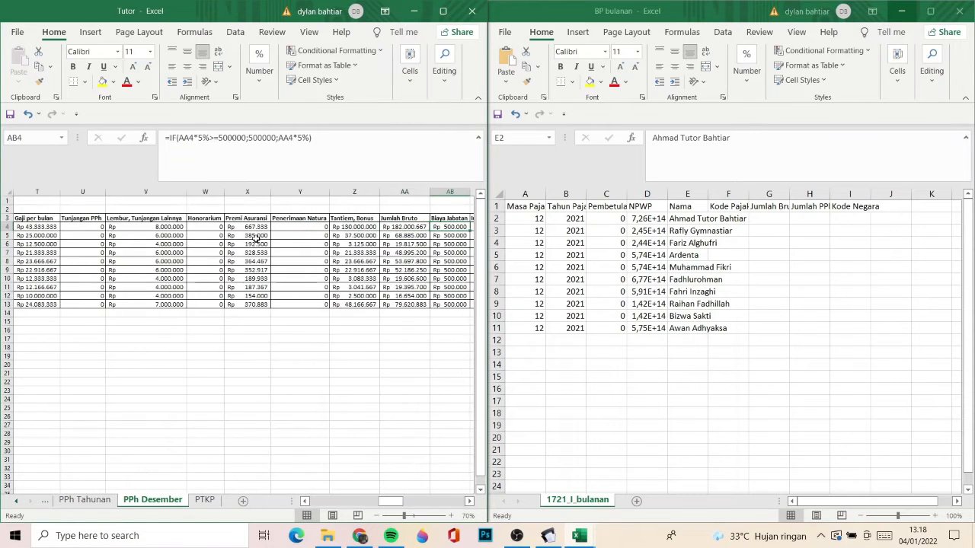
scroll(258, 238, right, 3)
key(Right)
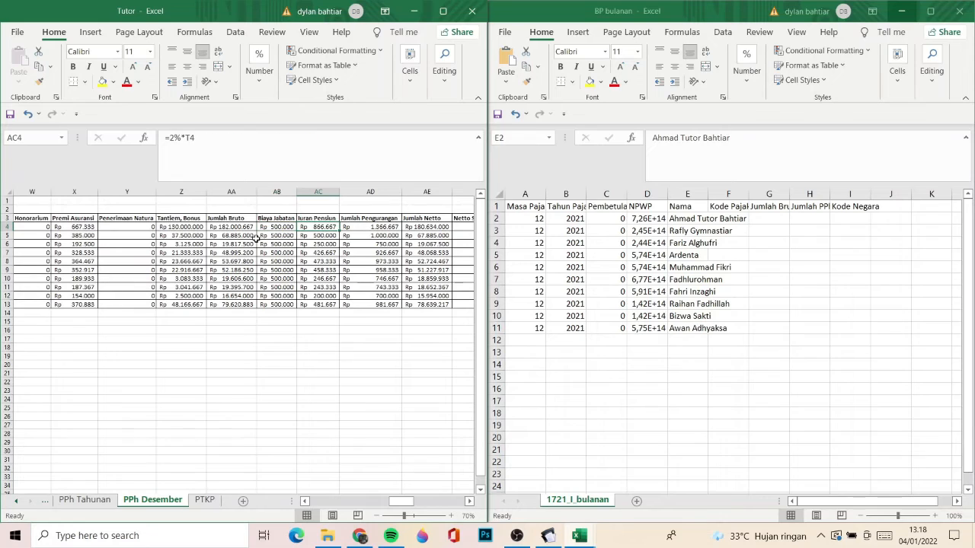
key(Left)
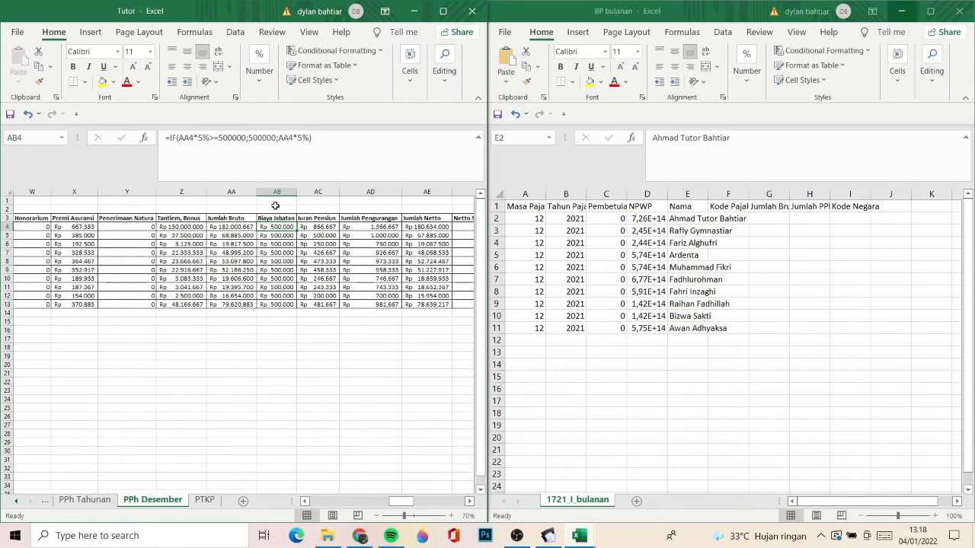
key(Left)
key(Left)
key(Left)
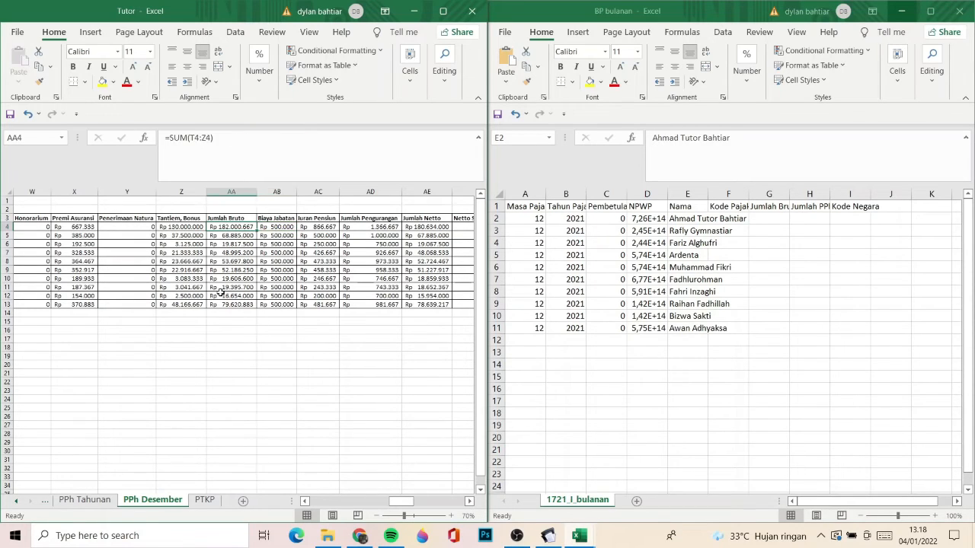
- Copy all Jumlah Bruto amounts from the PPh Desember sheet into the Jumlah Bruto column of BP bulanan as values, starting at G2
key(Right)
key(Right)
key(Left)
key(Right)
key(ctrl+shift+Down)
key(ctrl+c)
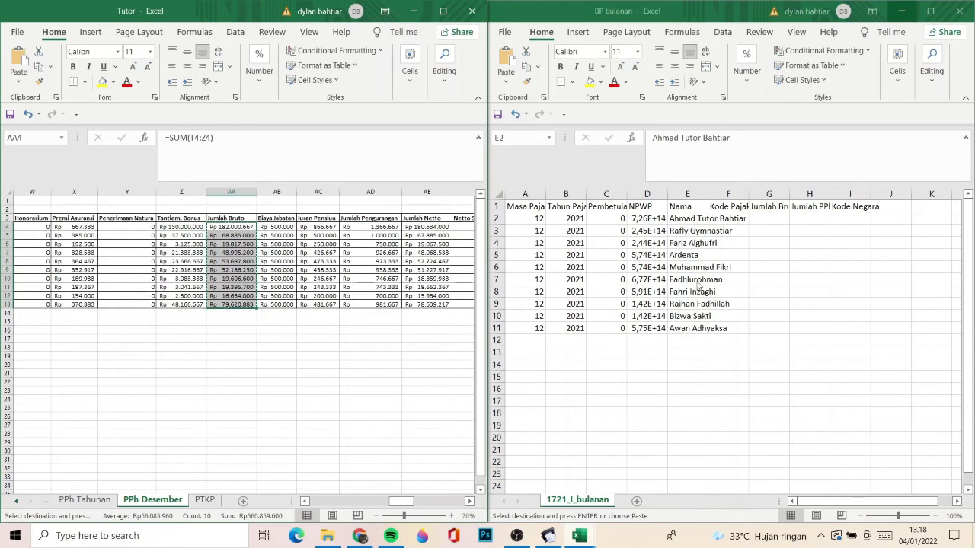
click(758, 221)
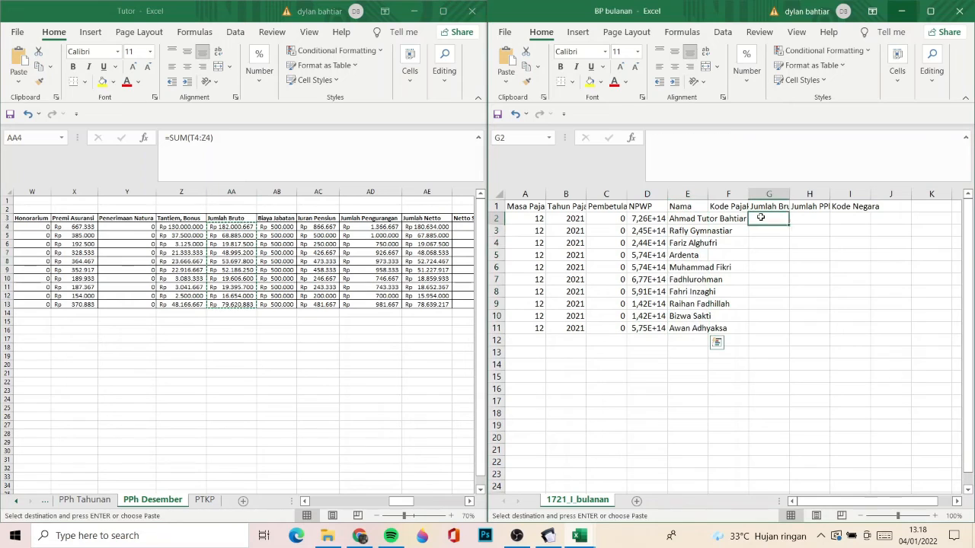
right_click(761, 219)
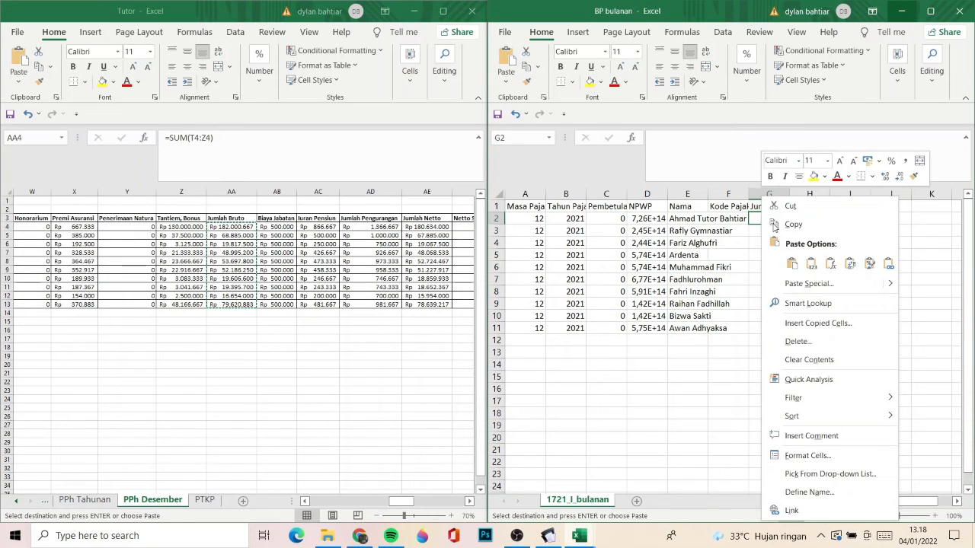
click(811, 263)
- Copy all Kode Pajak entries (R4:R13) from the PPh Desember sheet
click(718, 218)
key(Up)
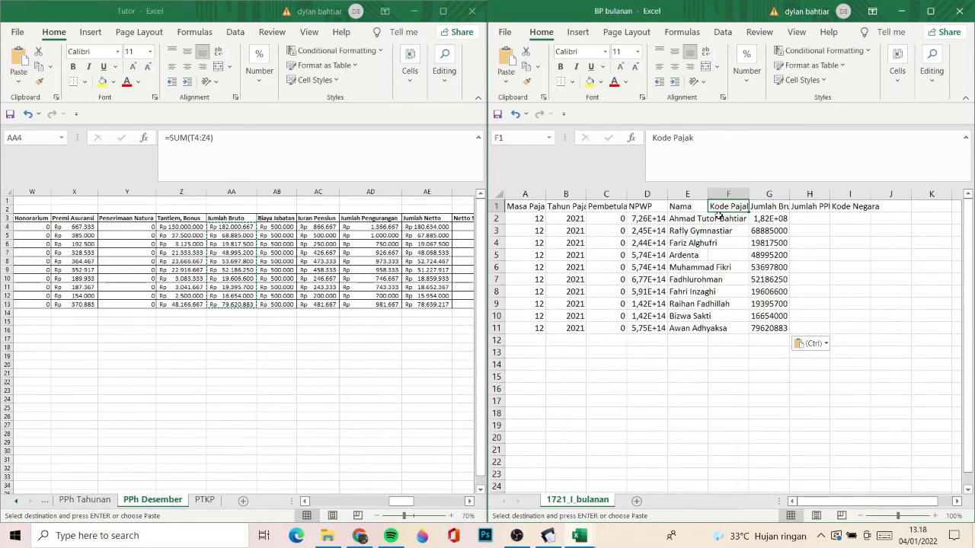
click(280, 291)
key(Left)
key(Left)
key(Left)
key(Left)
key(Left)
key(Left)
key(Left)
key(Left)
key(Left)
key(Left)
key(Left)
key(Left)
key(Left)
key(Left)
key(Left)
key(Left)
key(Left)
key(Left)
key(Left)
key(Left)
key(Left)
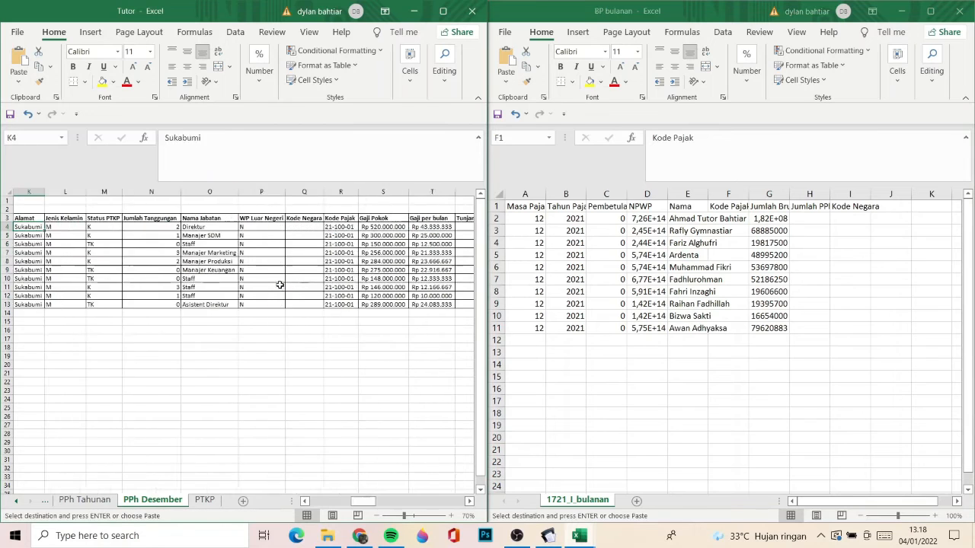
key(Right)
key(Right)
key(Right)
key(Right)
key(Right)
key(Right)
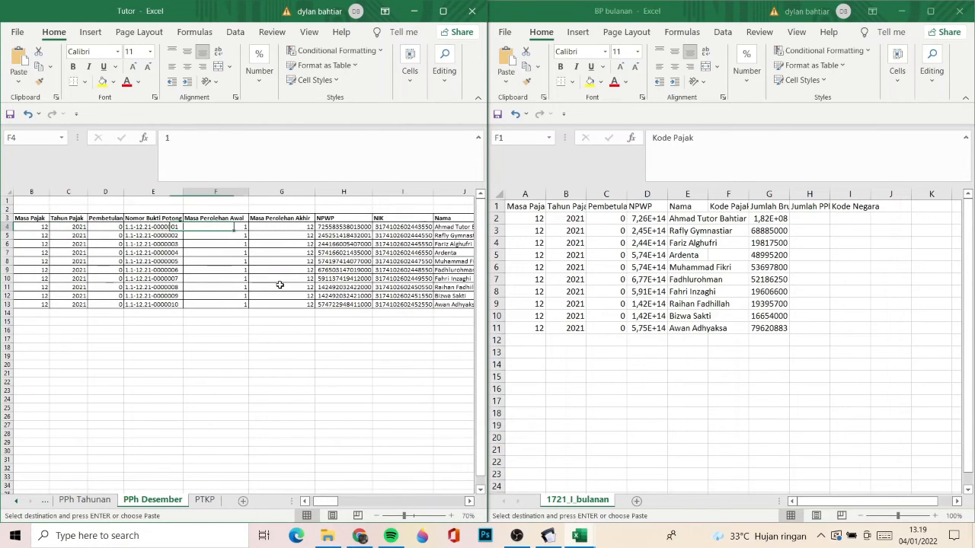
key(Right)
key(Right)
key(Right)
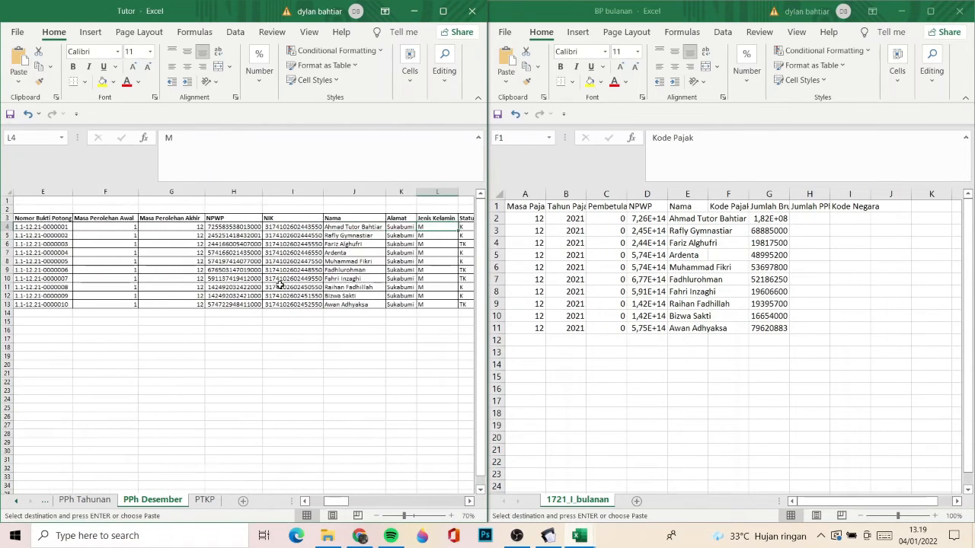
key(Left)
key(Left)
key(Right)
key(Right)
key(Right)
key(Right)
key(Right)
key(Right)
key(Right)
key(Right)
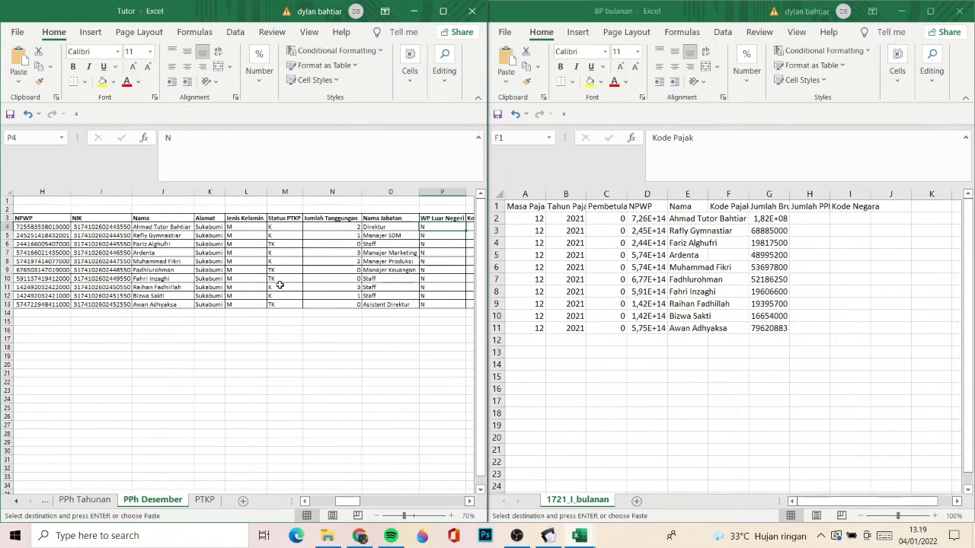
key(ctrl+shift+Down)
key(ctrl+c)
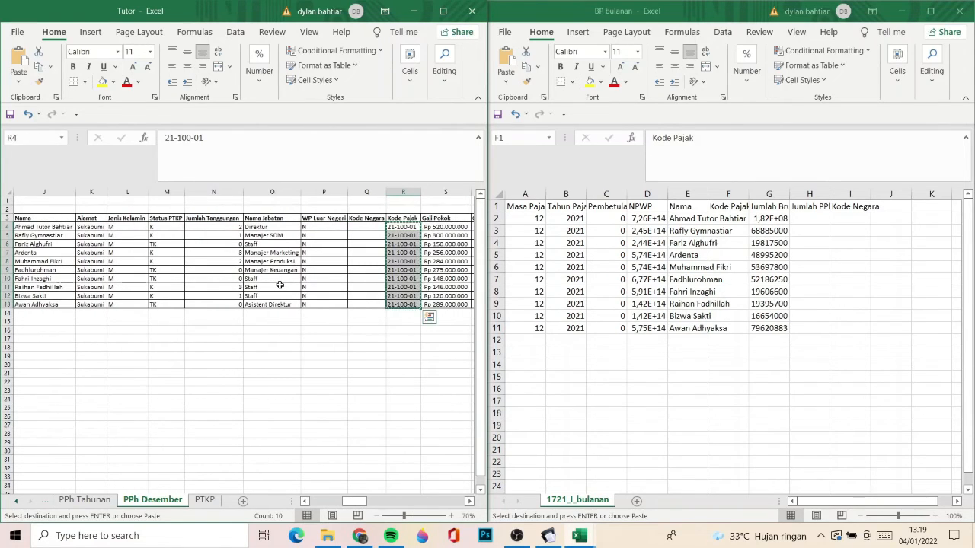
- Paste the copied tax codes as values into the Kode Pajak column of BP bulanan, starting at F2
click(738, 213)
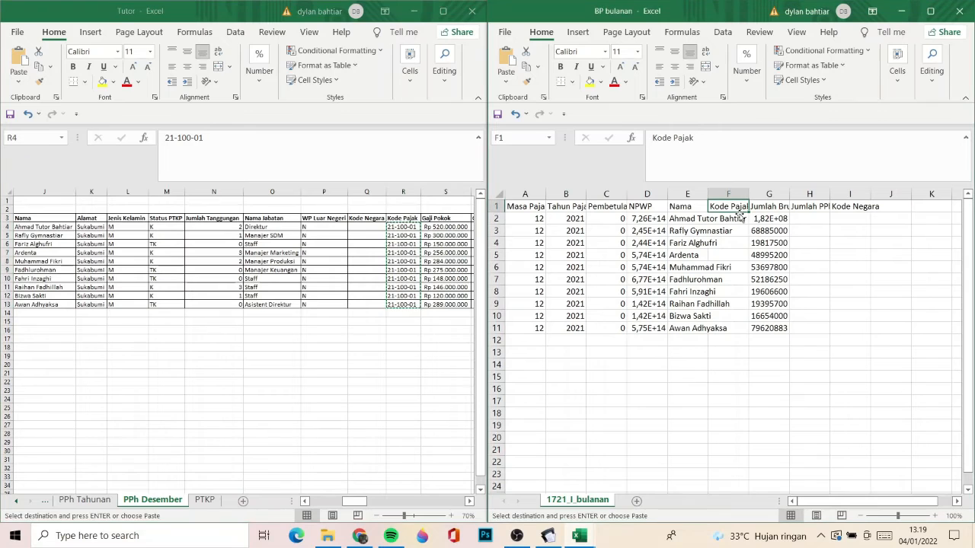
click(733, 221)
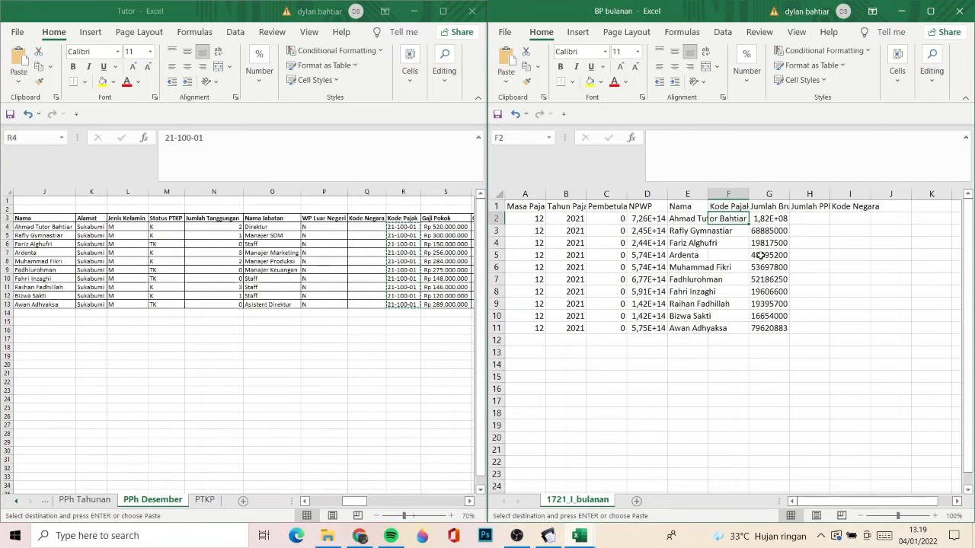
right_click(732, 224)
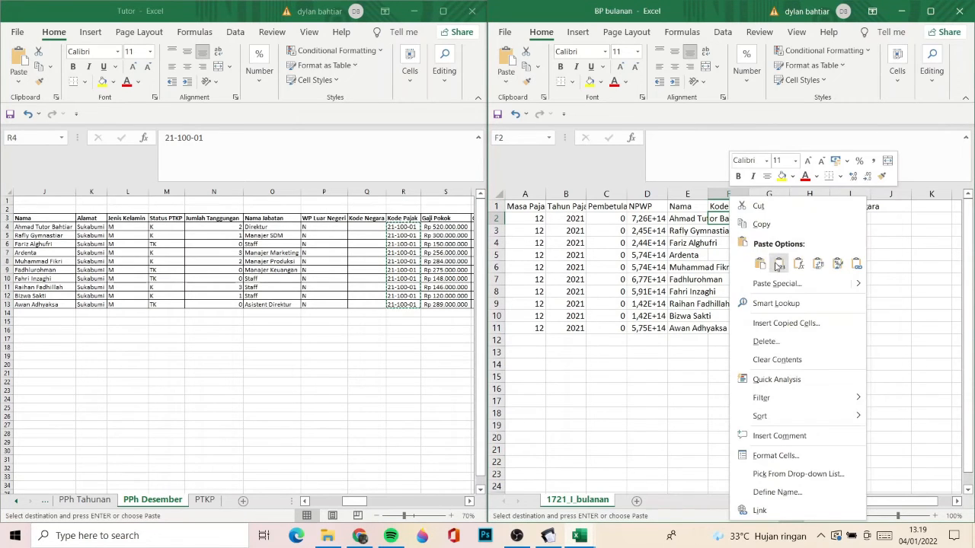
click(769, 256)
- Copy all PPh 21 Terutang amounts from PPh Desember into the Jumlah PPh column of BP bulanan as values, starting at H2
key(Right)
key(Right)
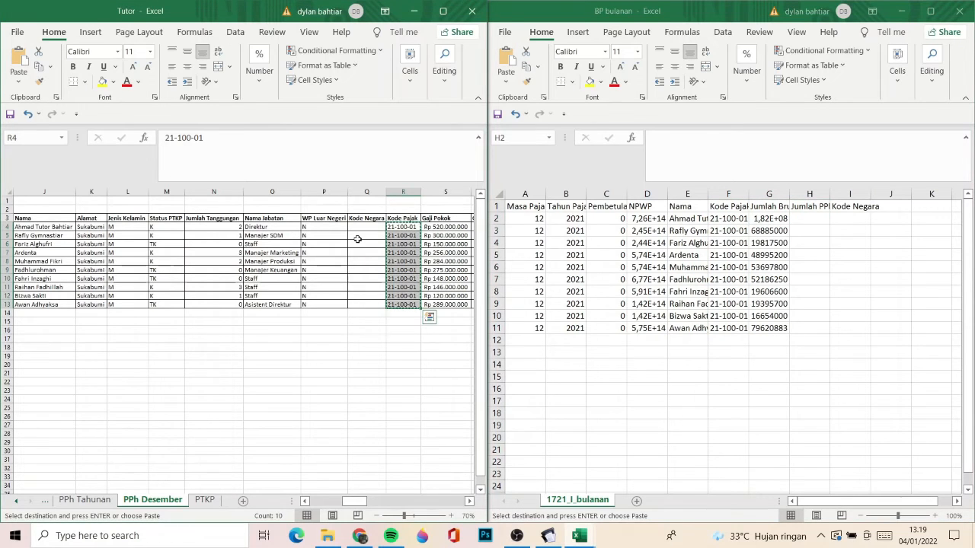
key(Right)
key(Right)
key(Right)
key(Right)
key(Right)
key(Right)
key(Right)
key(Right)
key(Right)
key(Right)
key(Right)
key(Right)
key(Right)
key(Right)
key(Right)
key(Right)
key(Right)
key(Right)
key(Right)
key(Right)
key(Left)
key(Left)
key(Left)
key(Left)
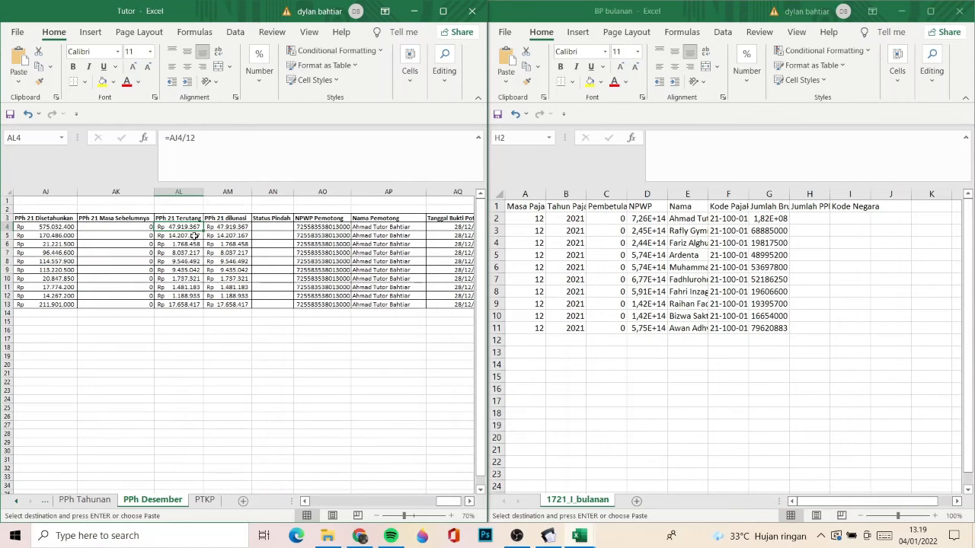
key(ctrl+shift+Down)
key(ctrl+v)
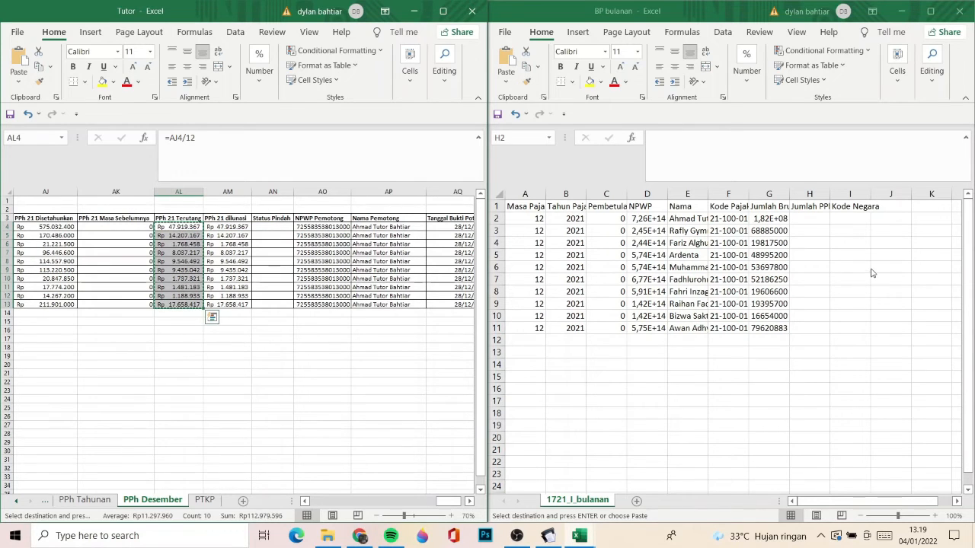
click(804, 217)
right_click(804, 217)
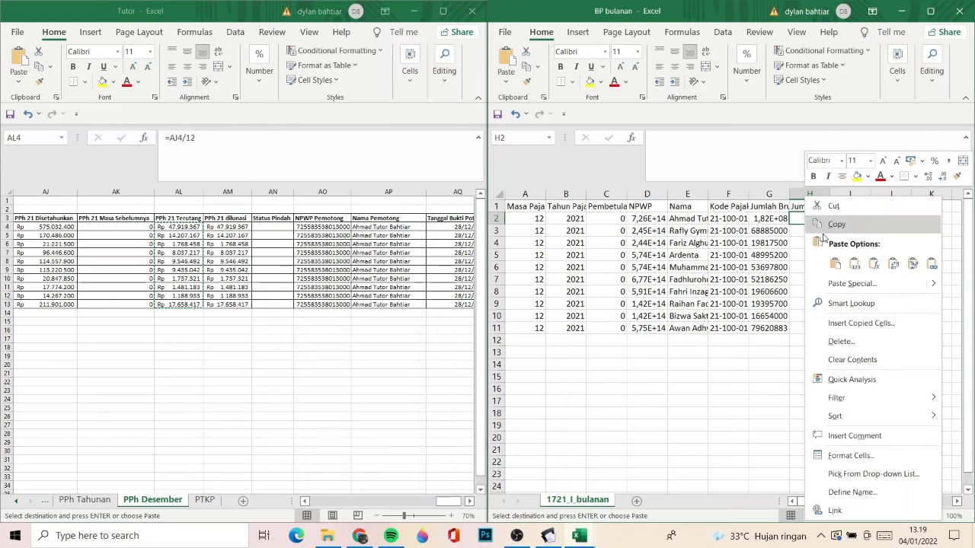
click(853, 265)
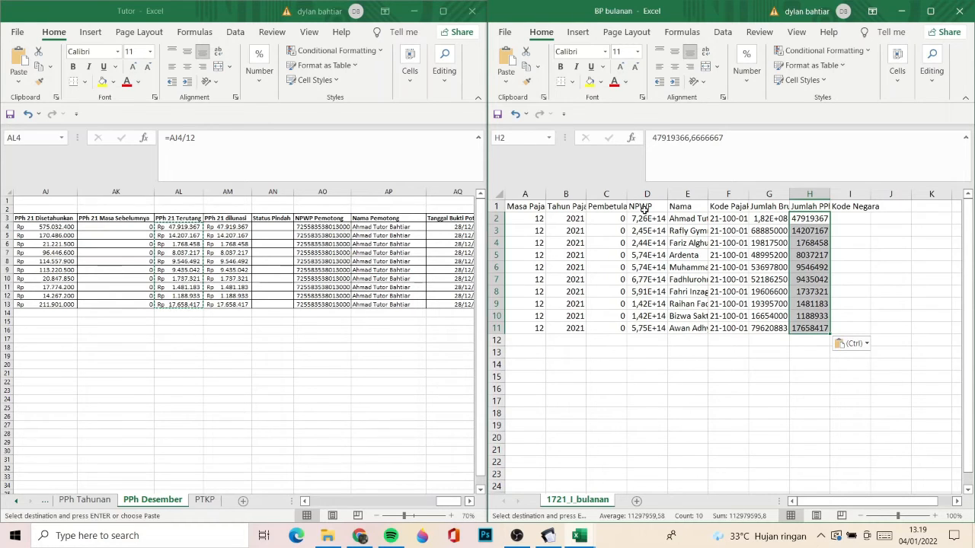
click(647, 194)
right_click(645, 197)
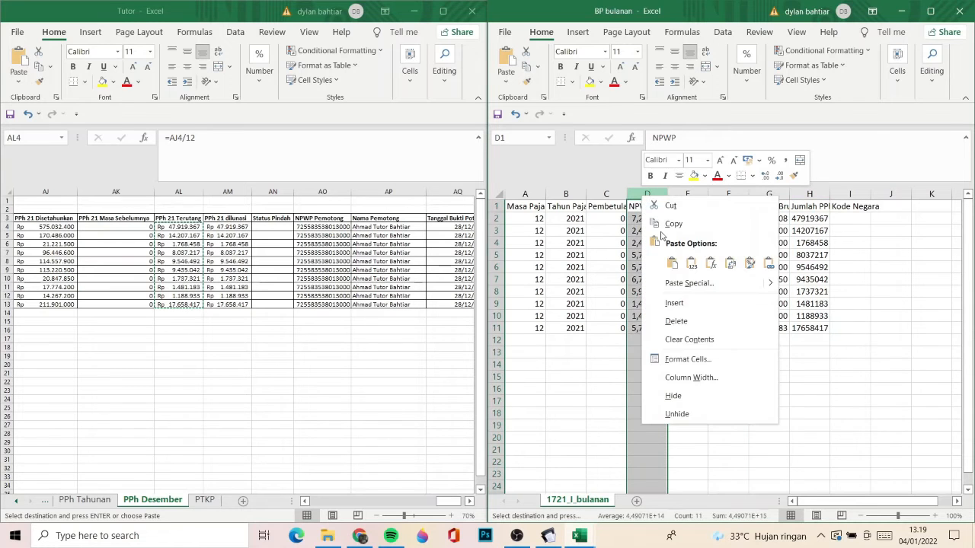
click(690, 377)
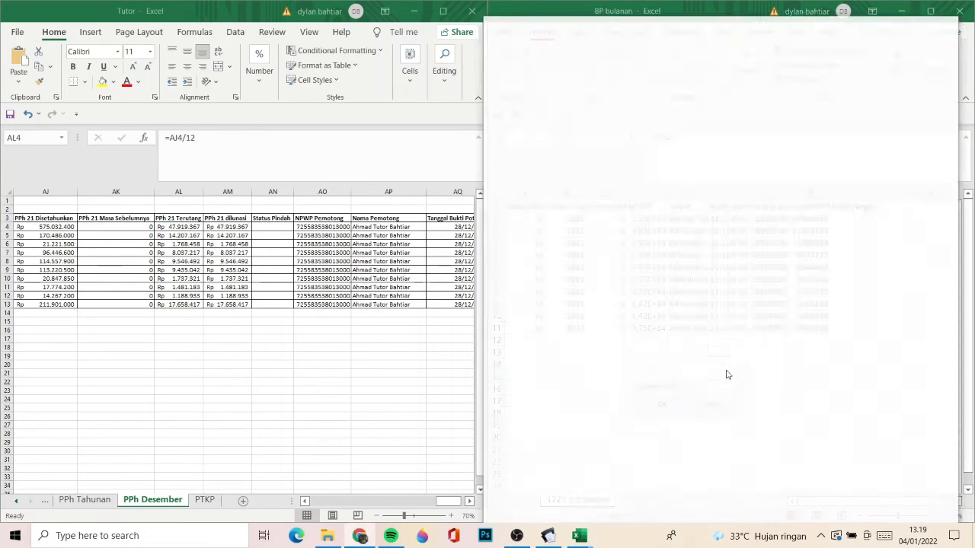
click(962, 18)
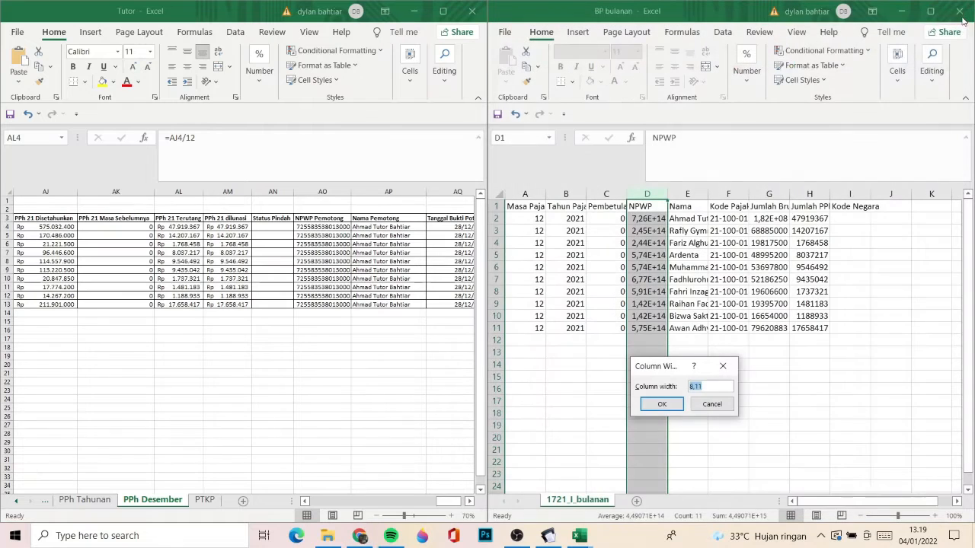
click(698, 411)
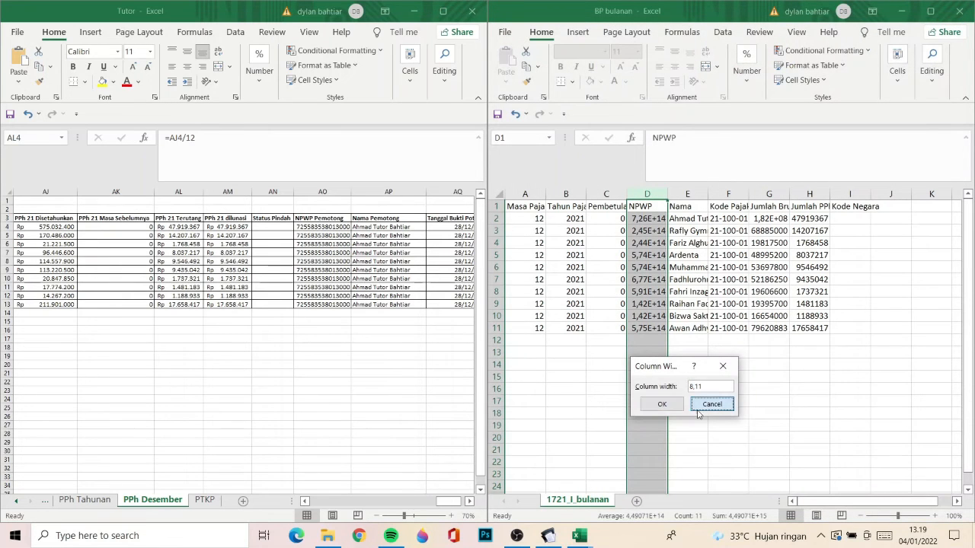
- Apply a custom number format made only of zeros to the NPWP column in BP bulanan
right_click(645, 201)
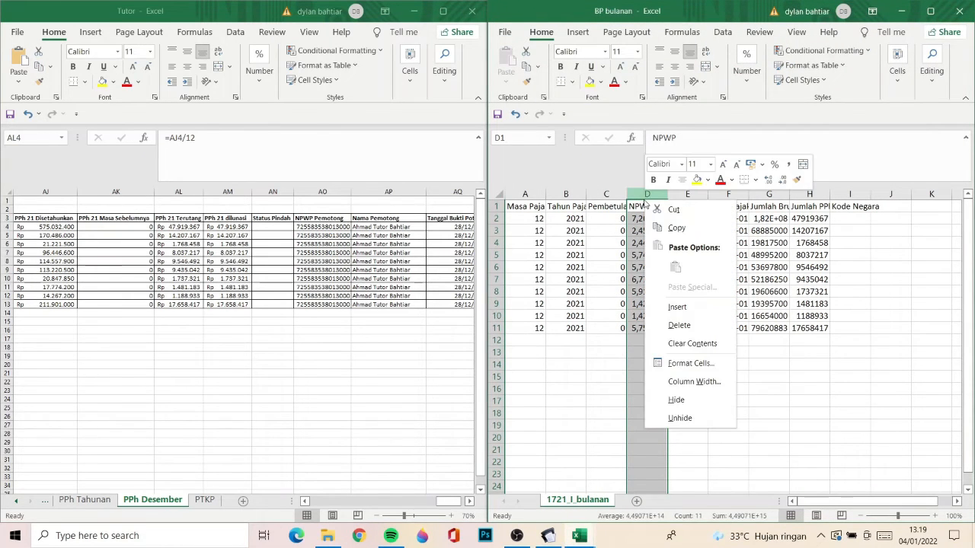
click(691, 363)
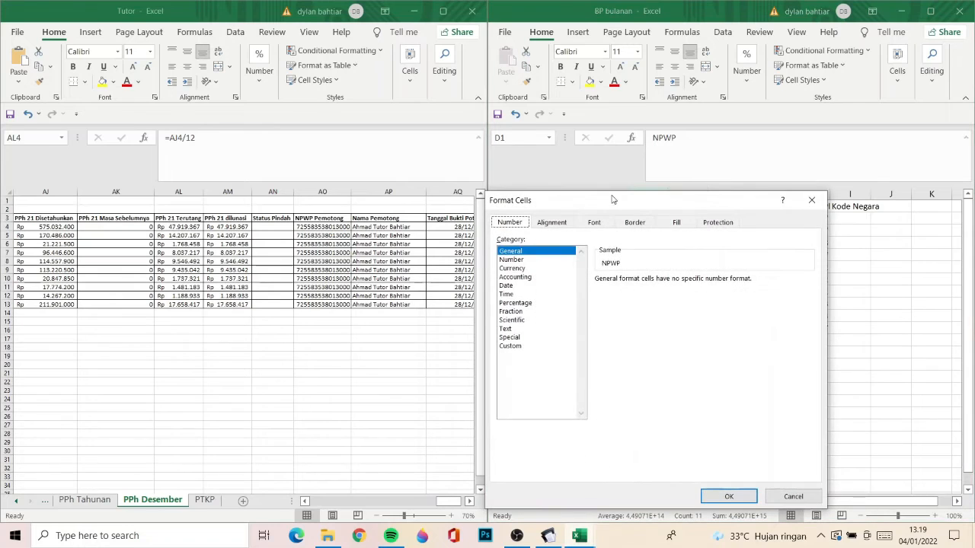
click(524, 346)
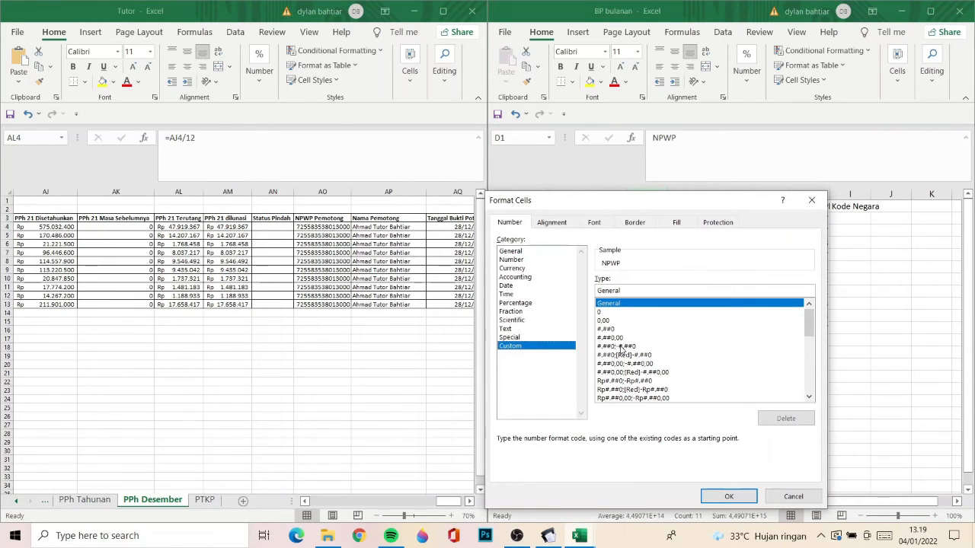
key(Tab)
text(0)
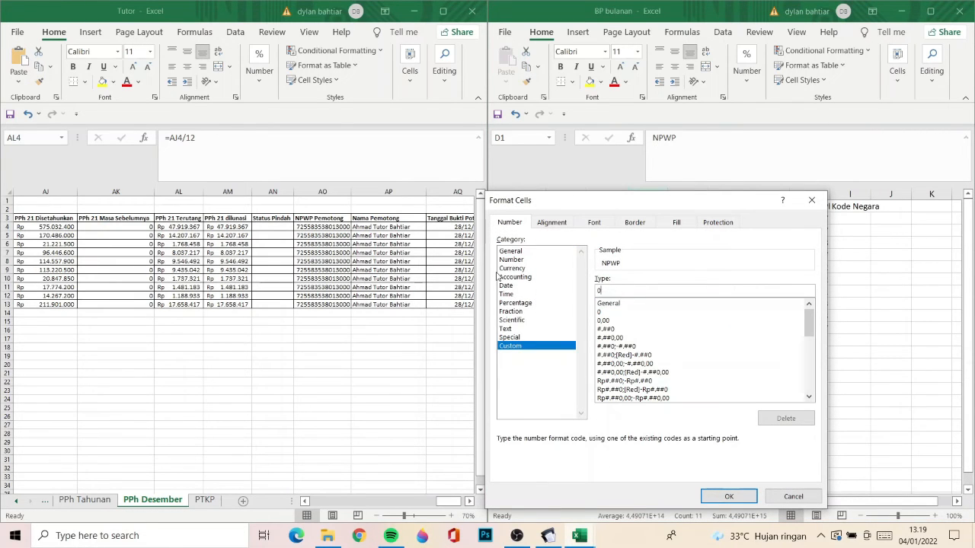
text(0000000)
key(ctrl+a)
text(00)
key(Return)
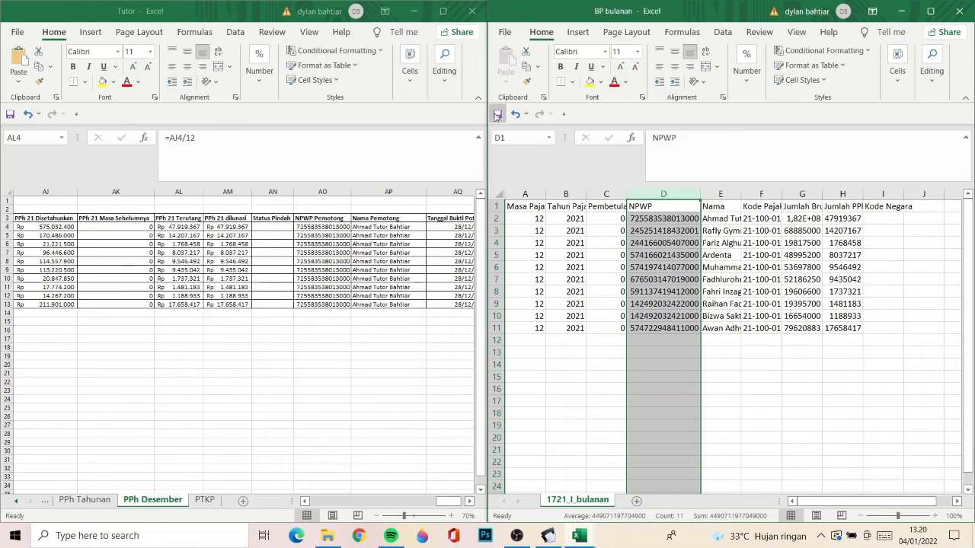
- Save BP bulanan as CSV (Comma delimited) over 1721_I_bulanan in the Aplikasi folder, and close the workbook
click(503, 35)
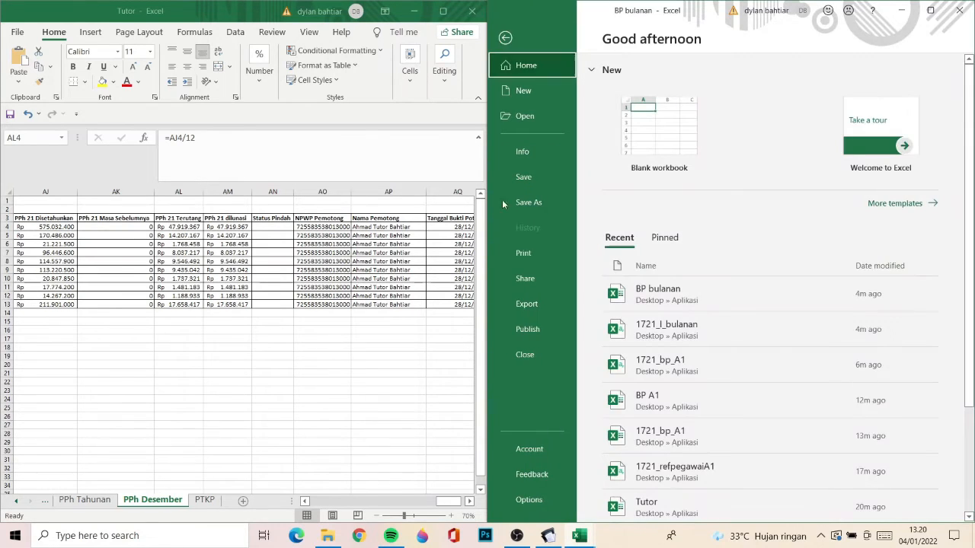
click(527, 206)
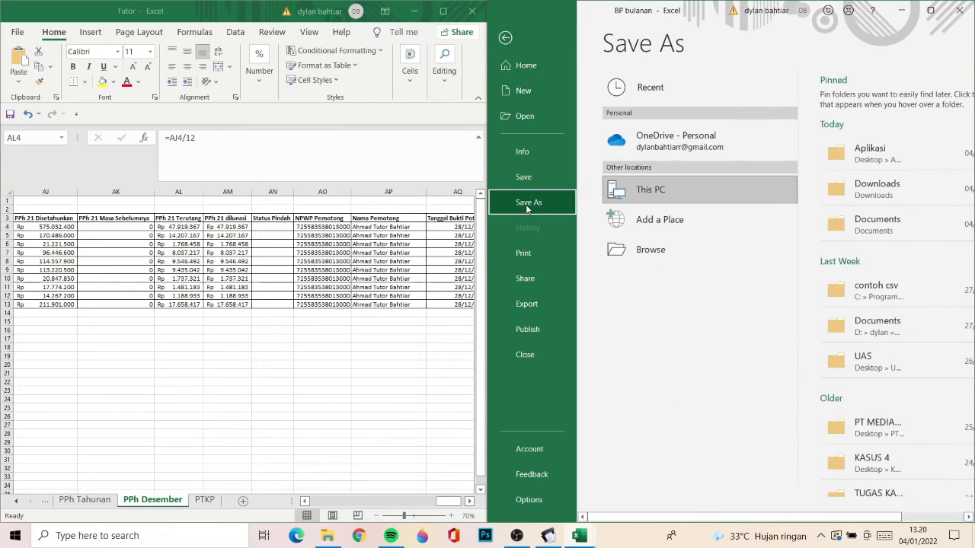
click(861, 161)
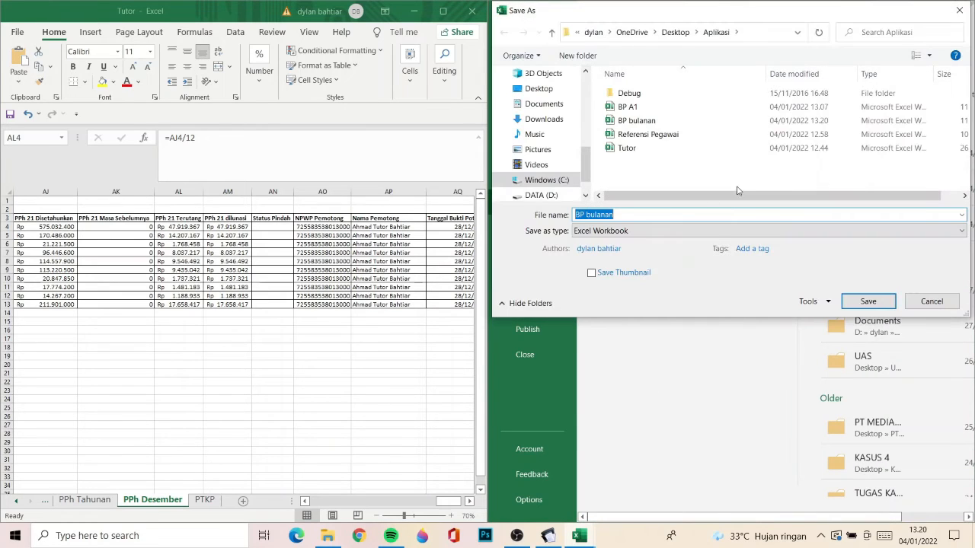
click(602, 231)
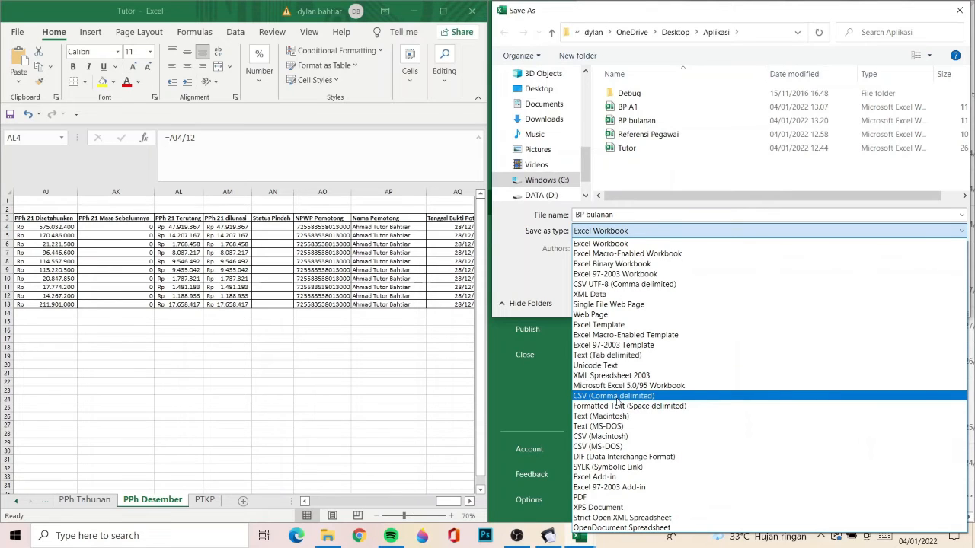
click(617, 399)
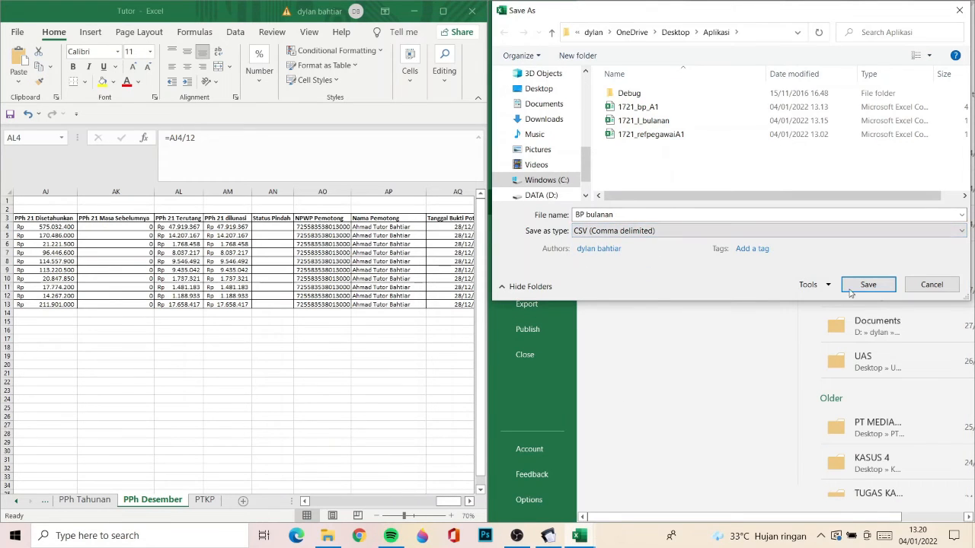
click(669, 121)
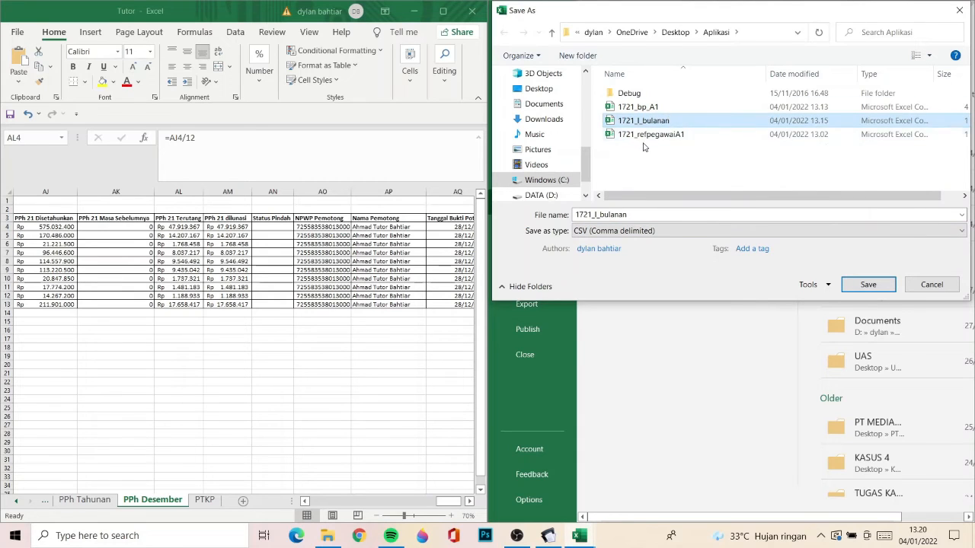
click(867, 285)
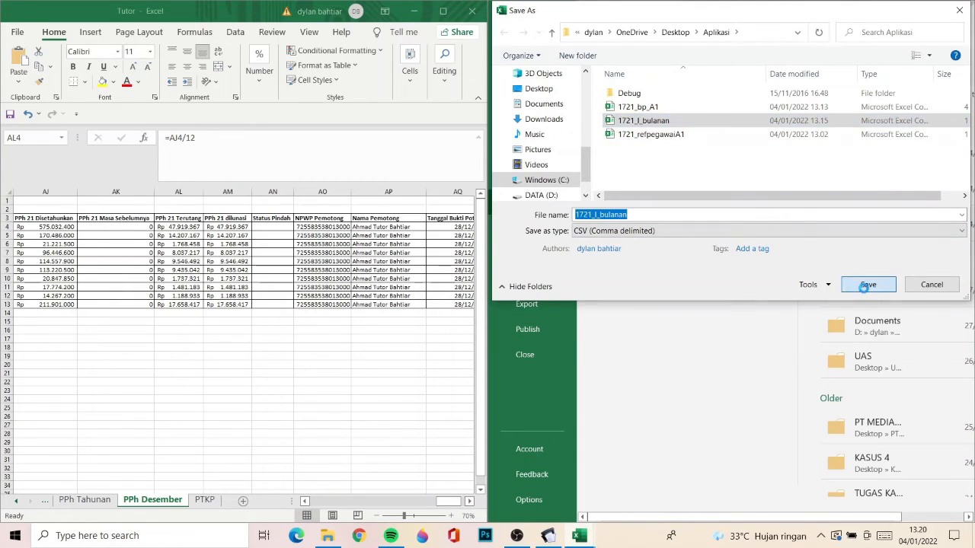
click(518, 269)
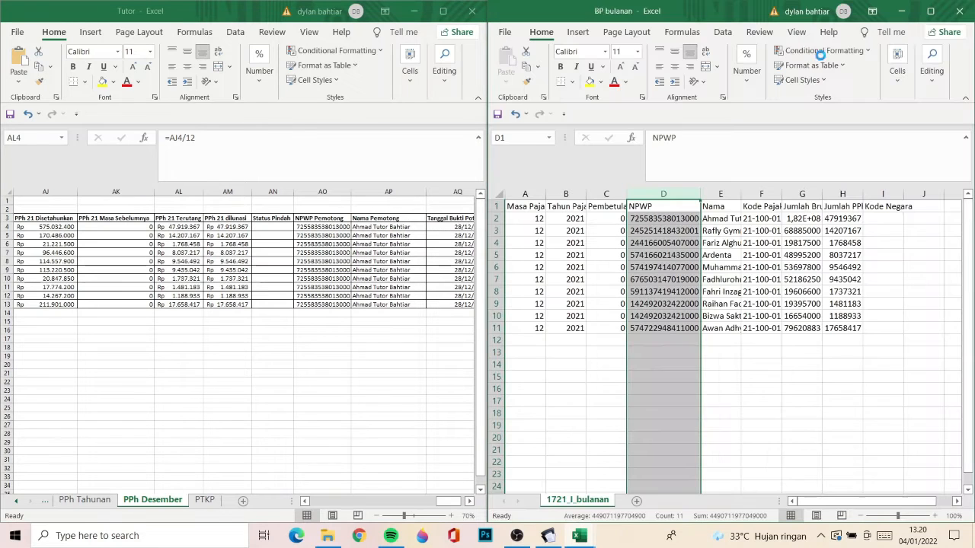
click(959, 11)
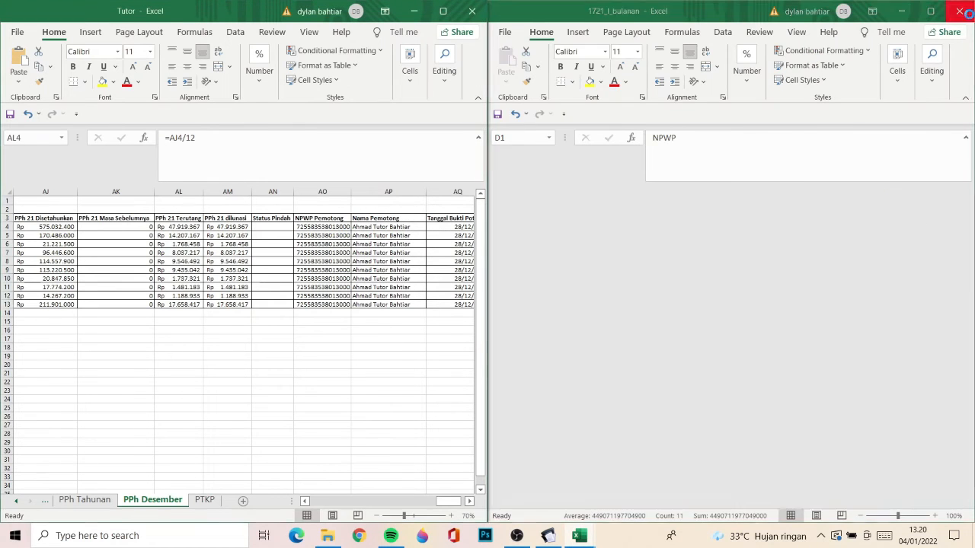
- Switch to e-SPT, close the Ekspor Bukti Potong window, and open the CSV import for Pemotongan Pajak Bulanan
click(513, 18)
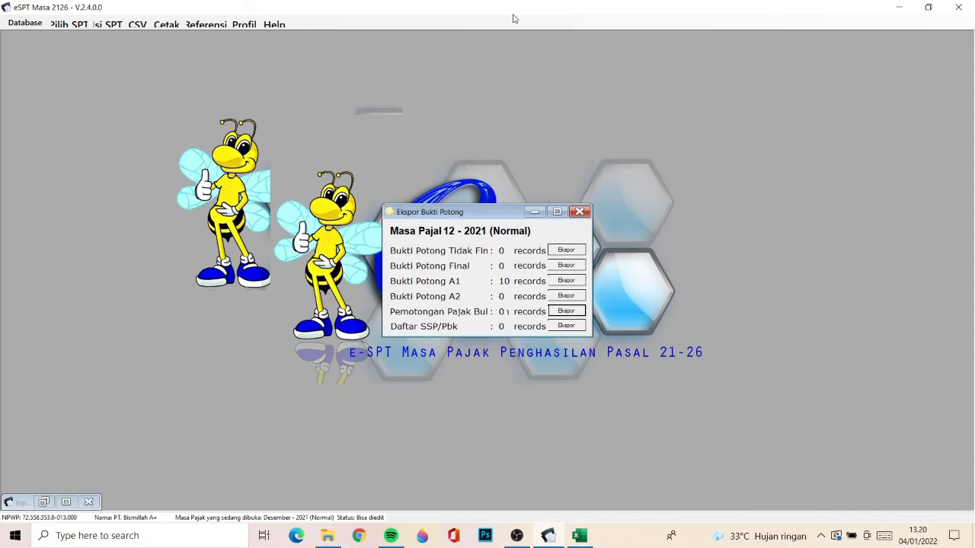
click(582, 212)
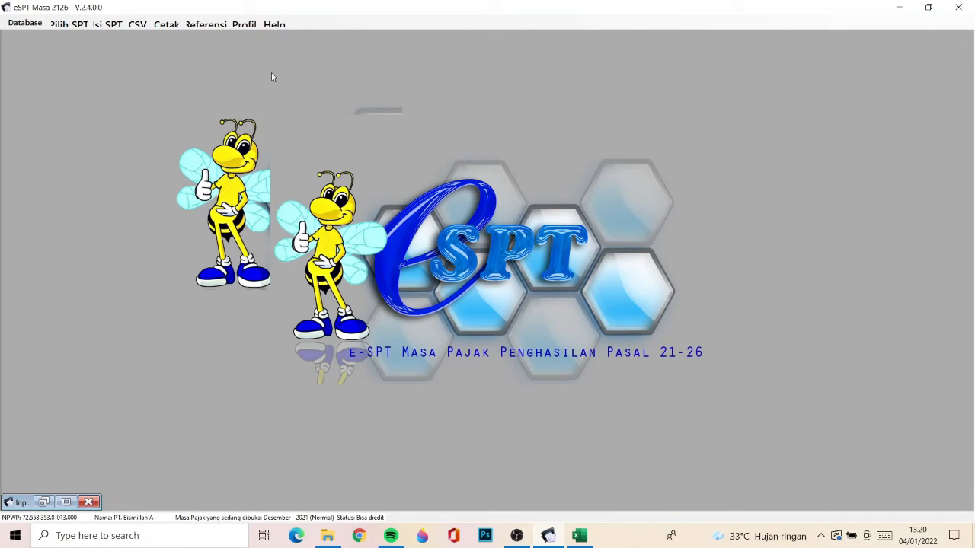
click(137, 25)
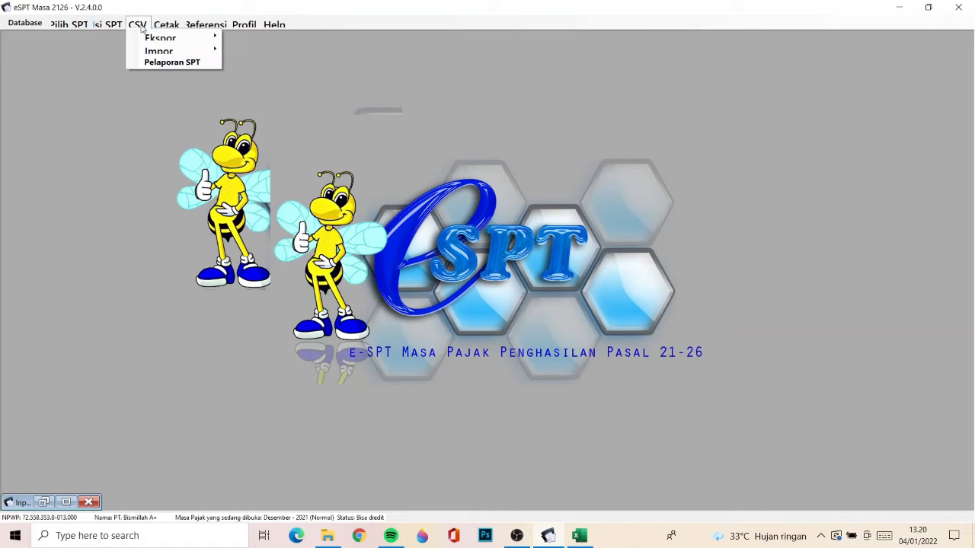
mouse_move(162, 52)
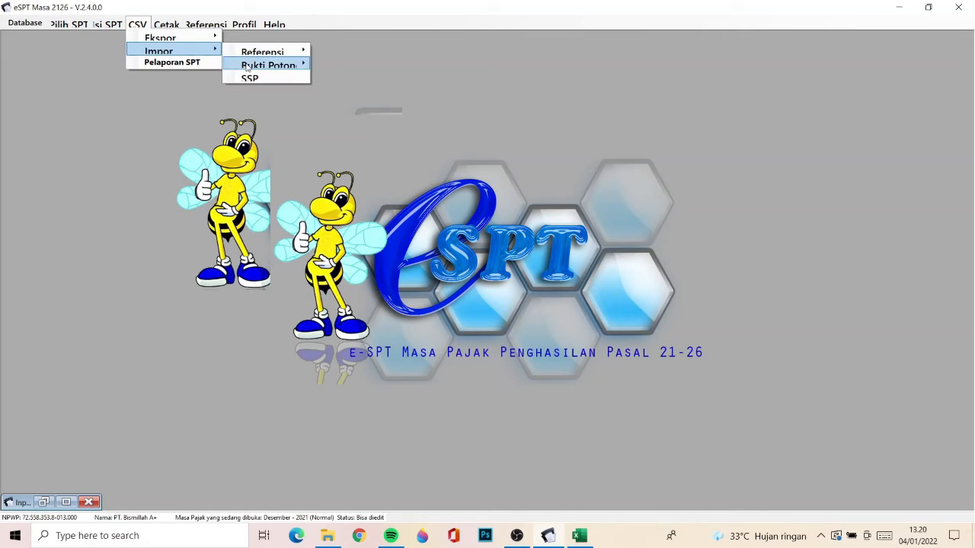
mouse_move(248, 66)
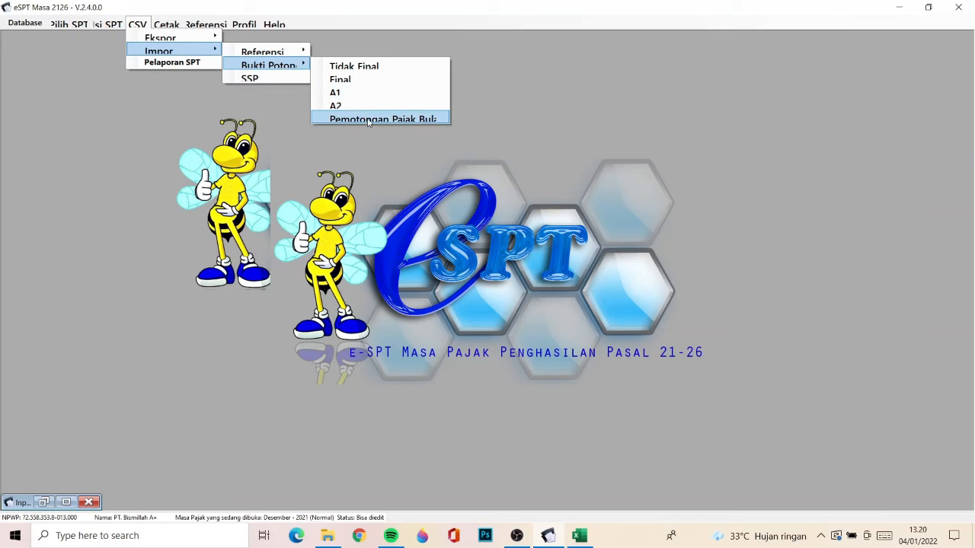
click(424, 122)
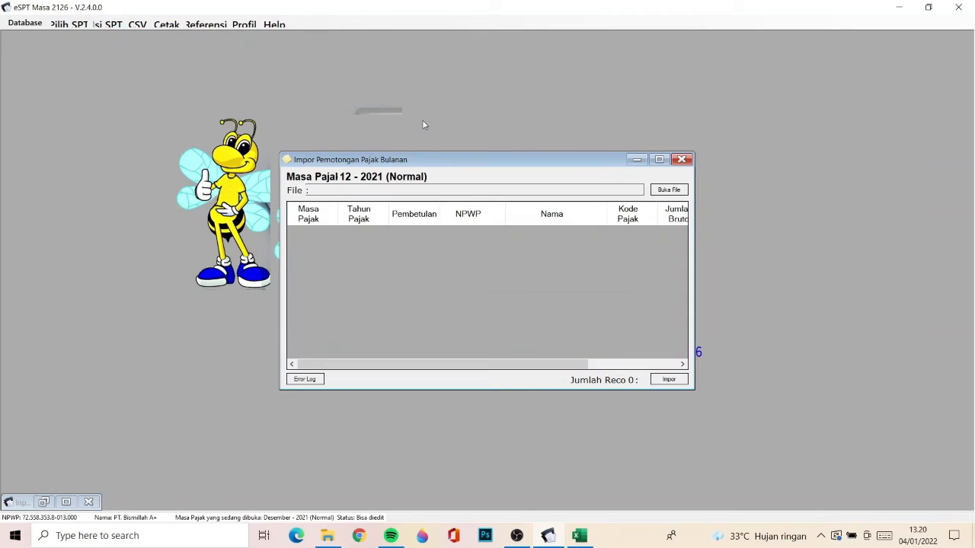
- Import the 1721_I_bulanan CSV from the Aplikasi folder as monthly withholding data, and close the import window
click(668, 190)
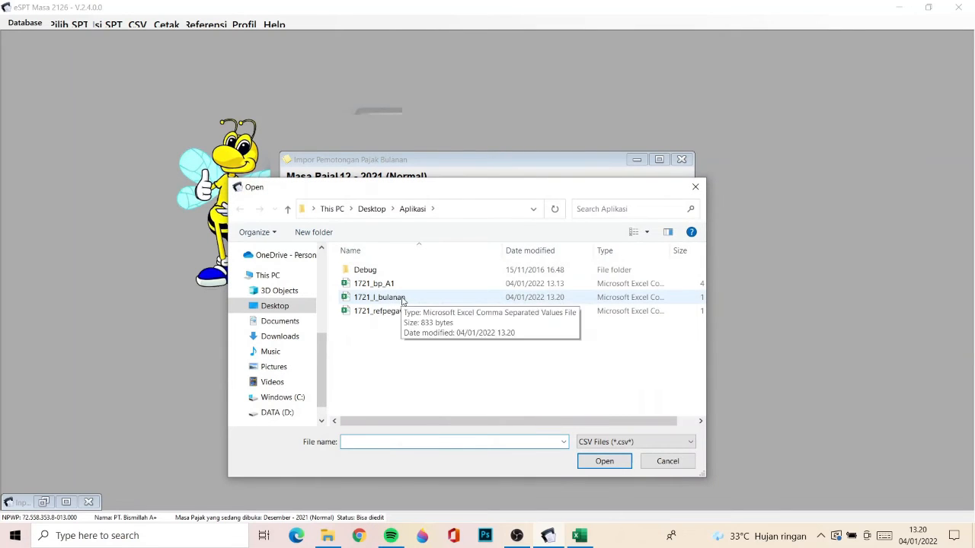
double_click(402, 300)
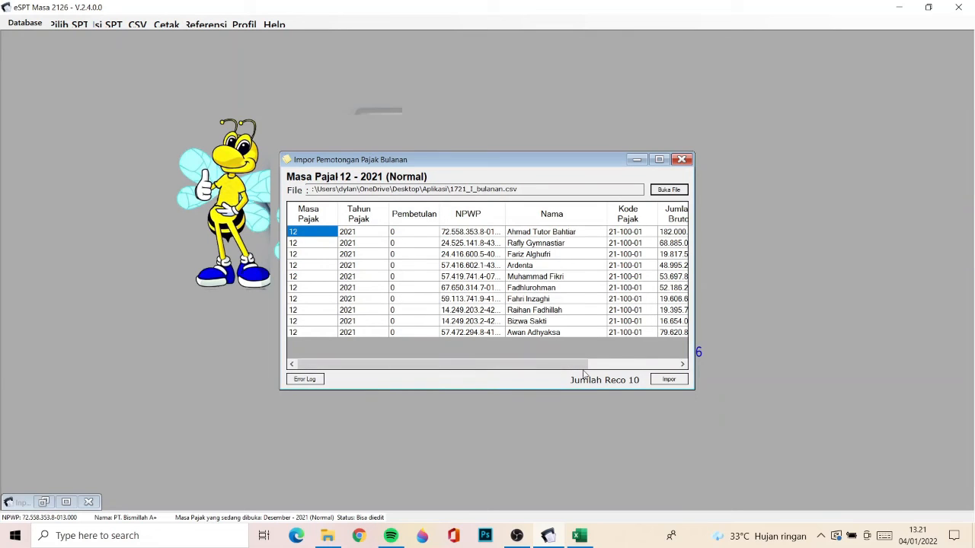
click(670, 380)
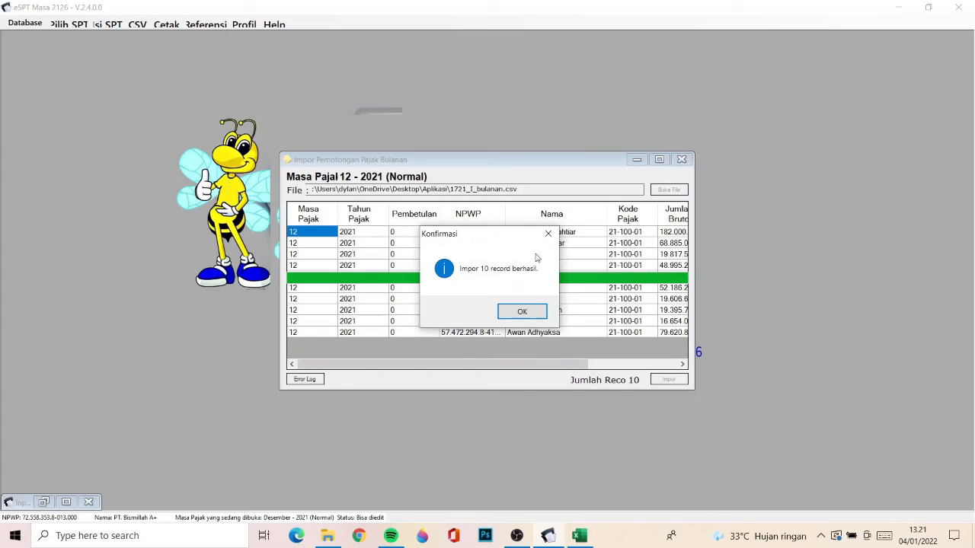
click(523, 312)
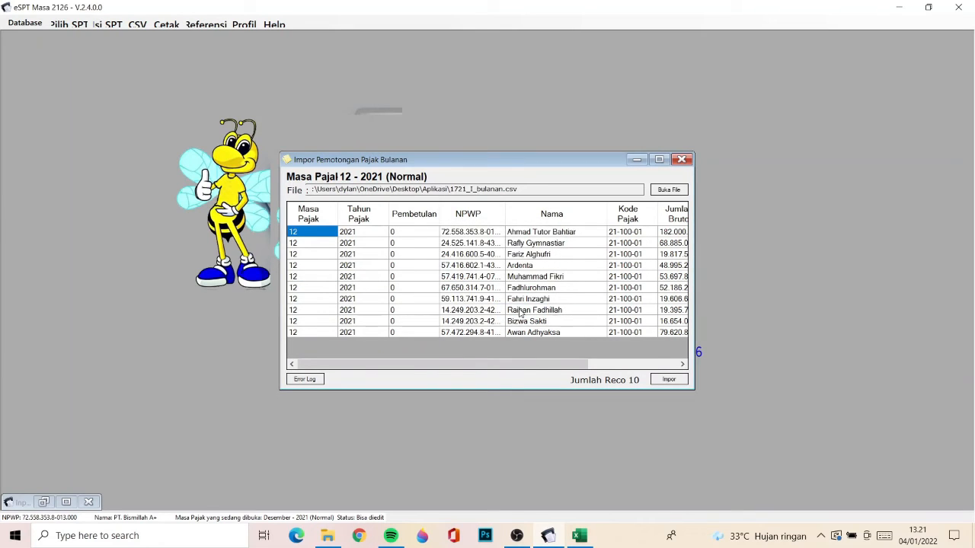
click(681, 160)
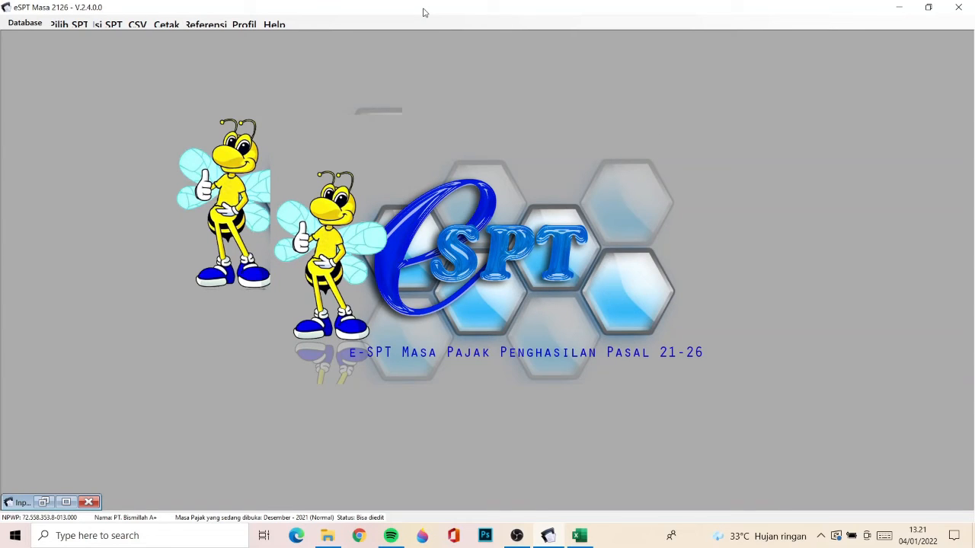
- Open SPT Induk (1721) and review the Daftar Pemotongan and Penghitungan PPh sections
click(123, 23)
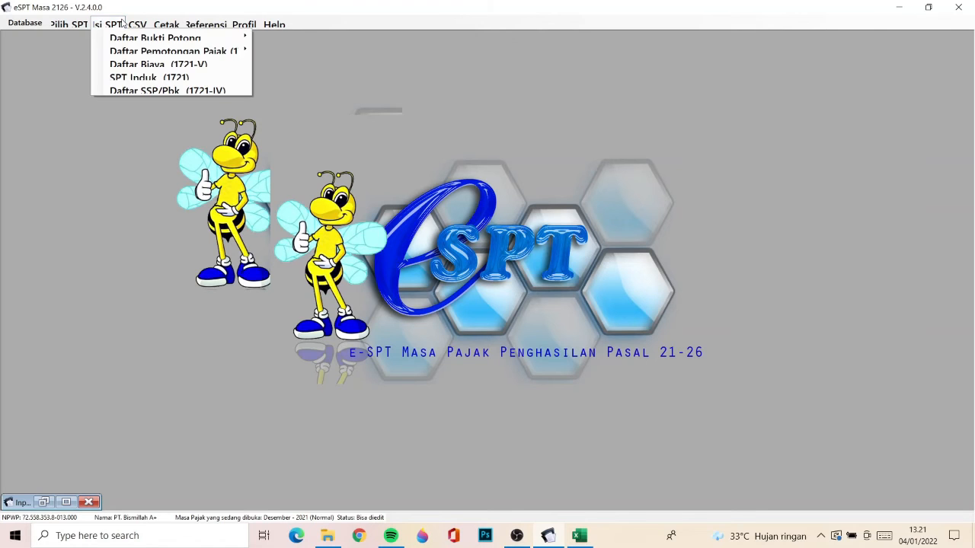
click(123, 78)
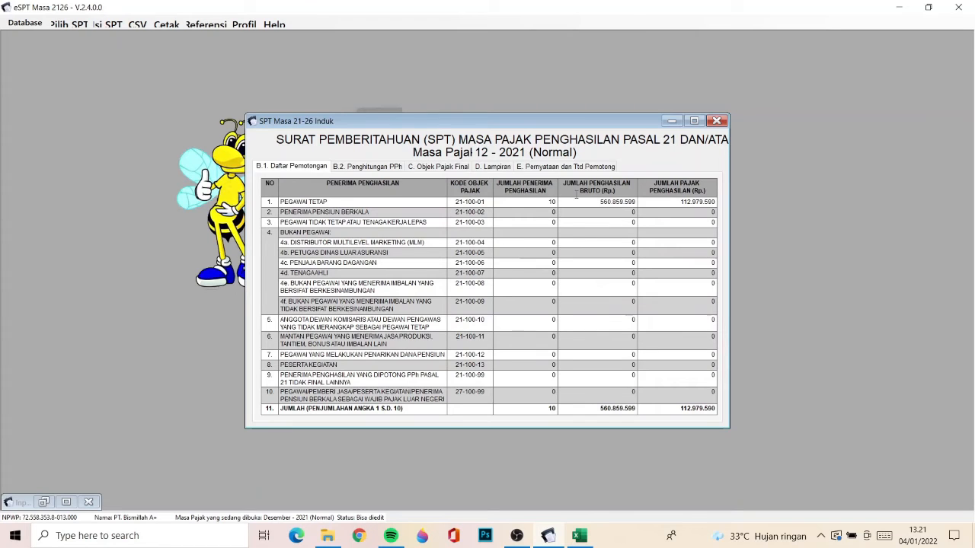
click(371, 169)
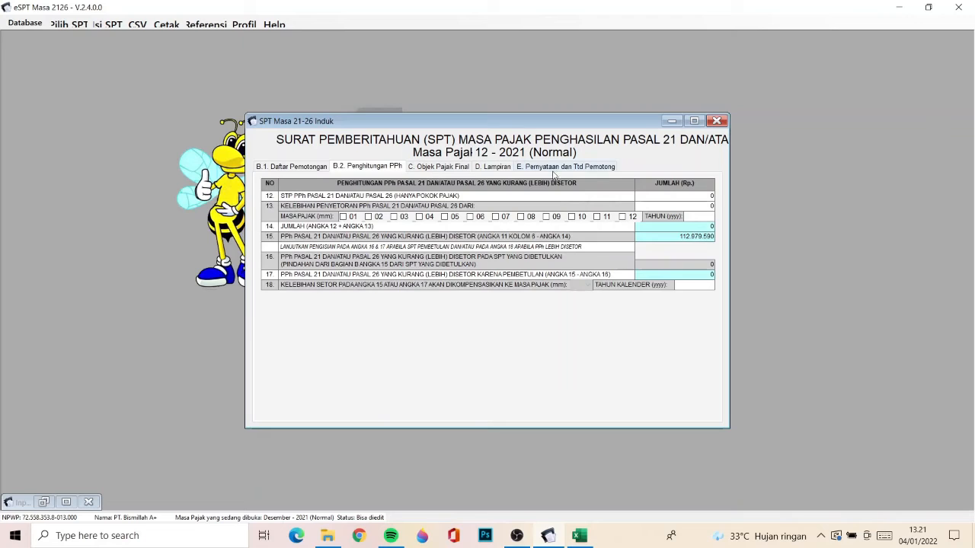
- In SPT Induk's Pernyataan dan Ttd Pemotong section, set Tanggal to 05-01-2022 and Tempat to Sukabumi, then save and close the form
click(555, 168)
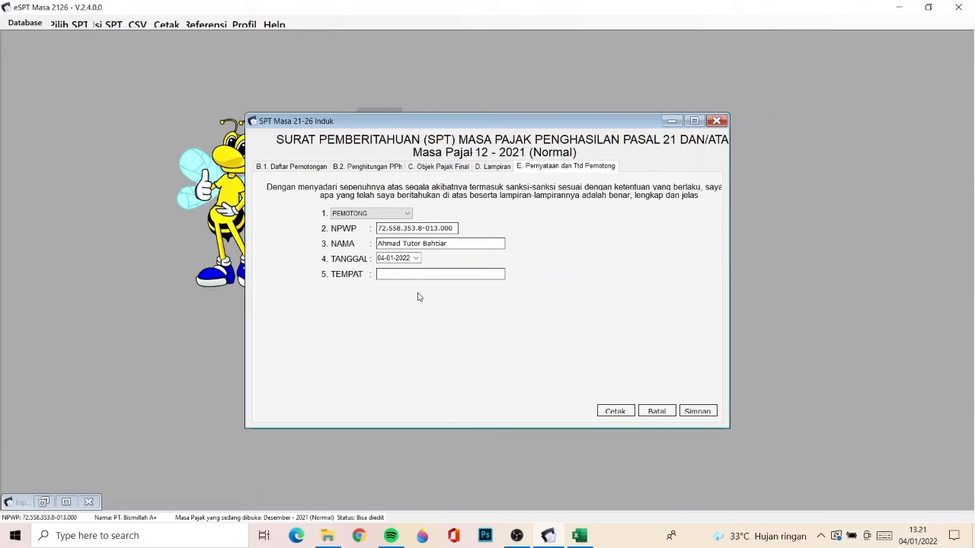
click(386, 259)
click(386, 275)
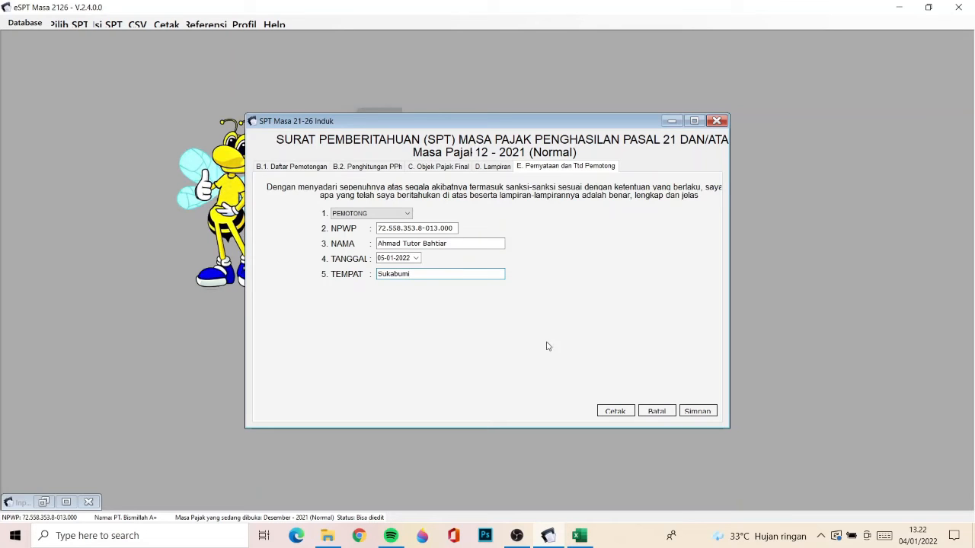
click(699, 411)
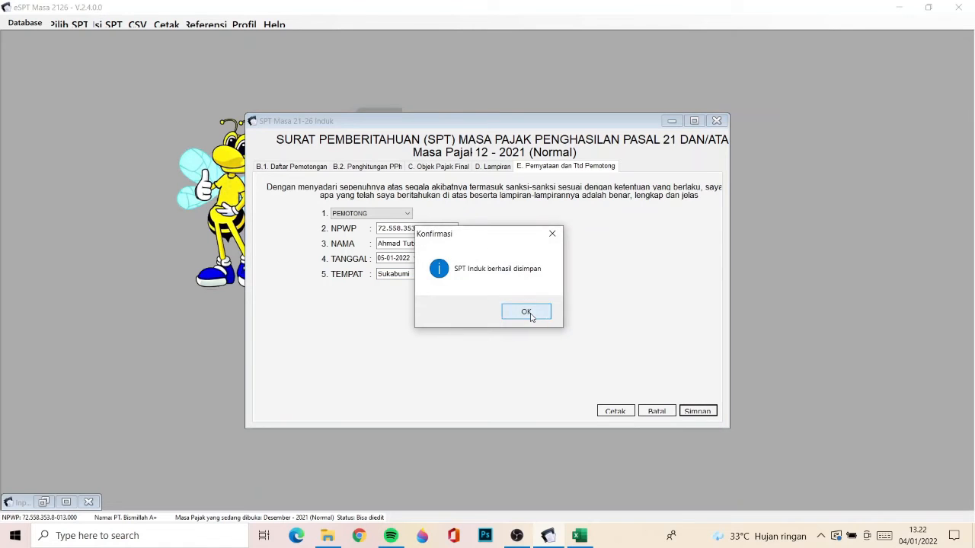
click(535, 317)
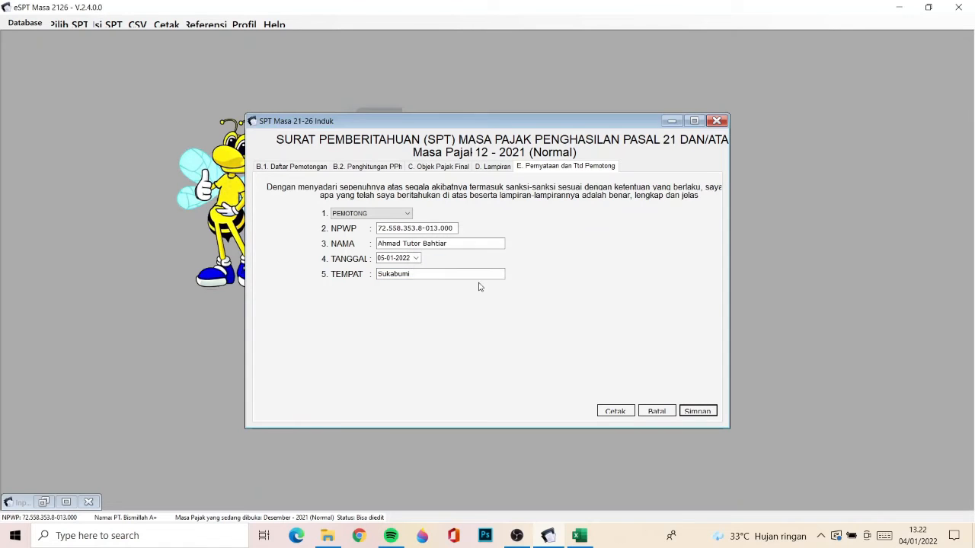
click(719, 121)
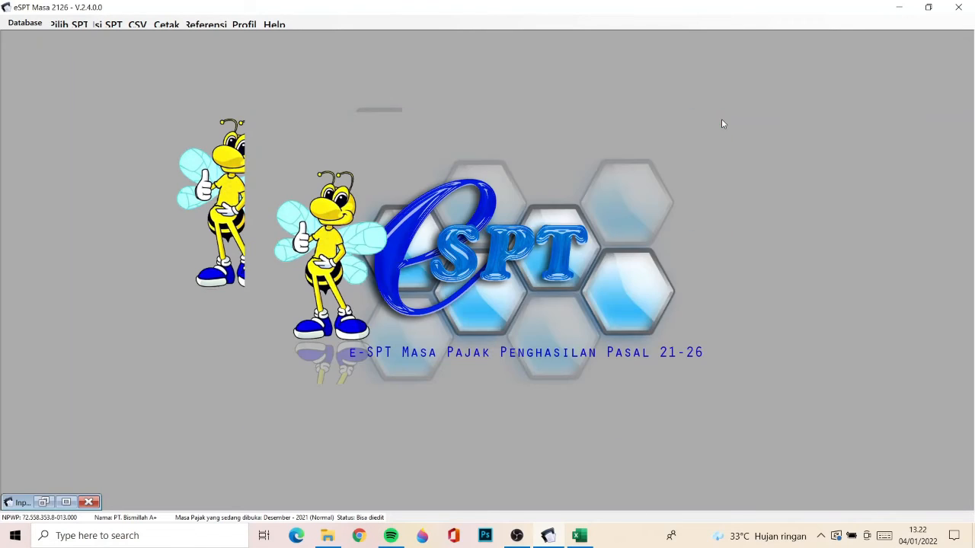
- Open Daftar SSP/Pbk (1721-IV) and start a new SSP/Pbk entry
click(134, 24)
mouse_move(121, 27)
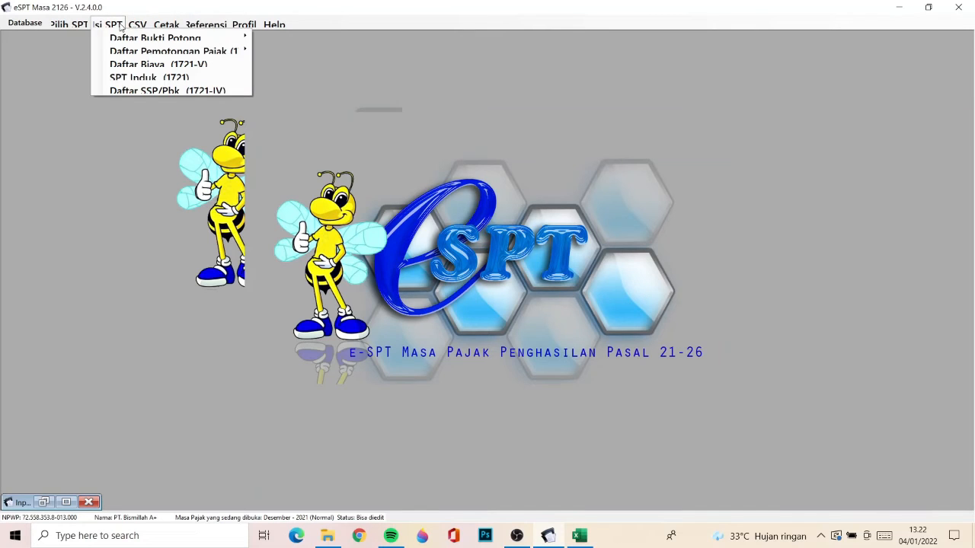
click(145, 91)
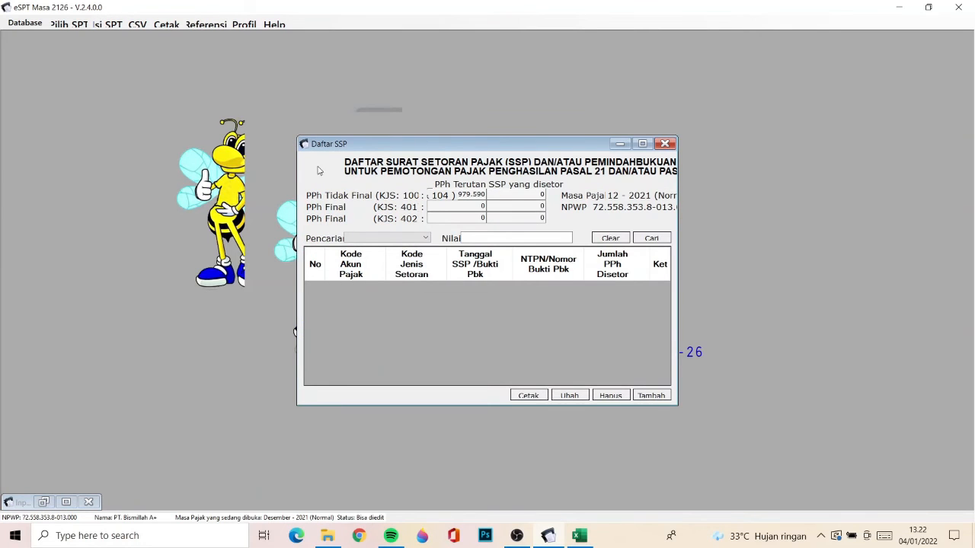
click(120, 26)
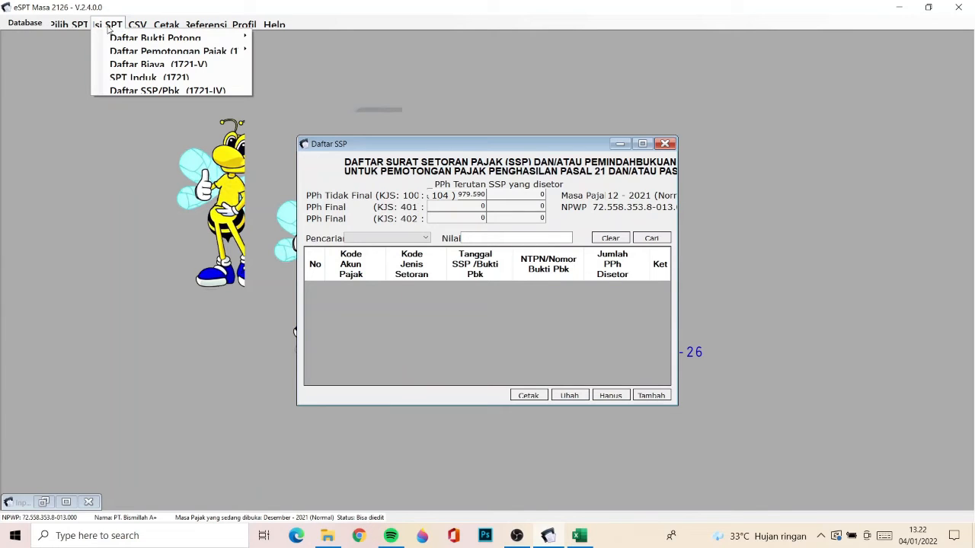
click(138, 92)
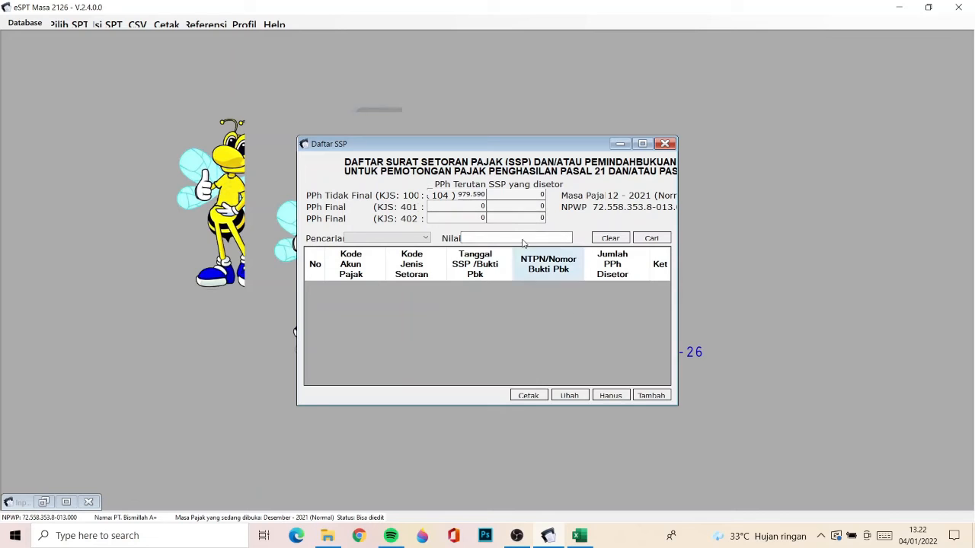
click(651, 396)
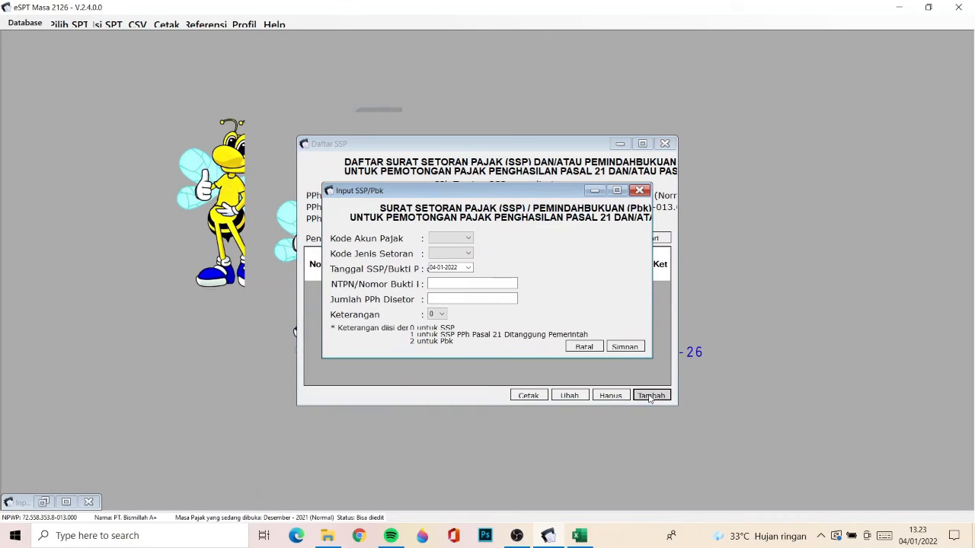
- Set the new SSP entry's Kode Akun Pajak to 411121 and its Kode Jenis Setoran to 100
click(469, 239)
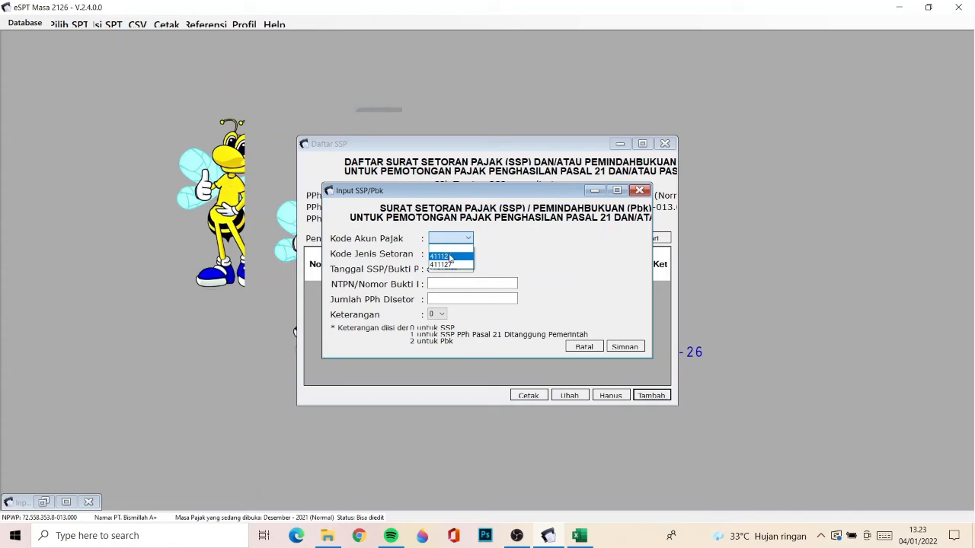
click(449, 258)
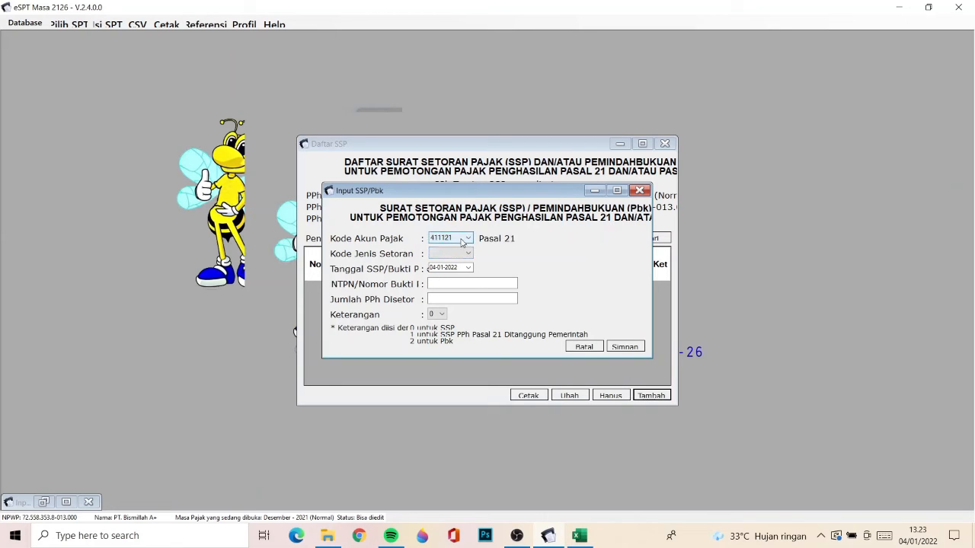
click(467, 254)
click(460, 197)
drag(427, 189, 381, 269)
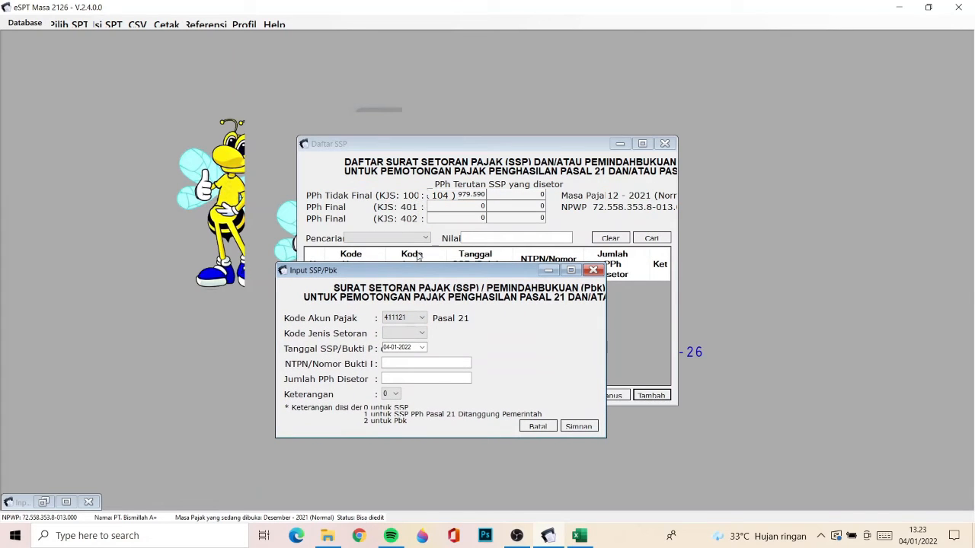
click(419, 334)
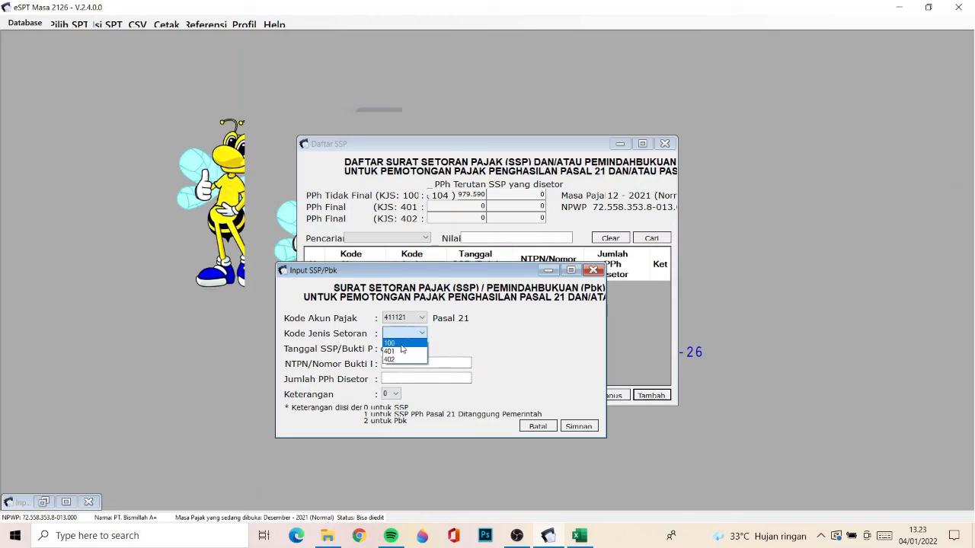
click(404, 344)
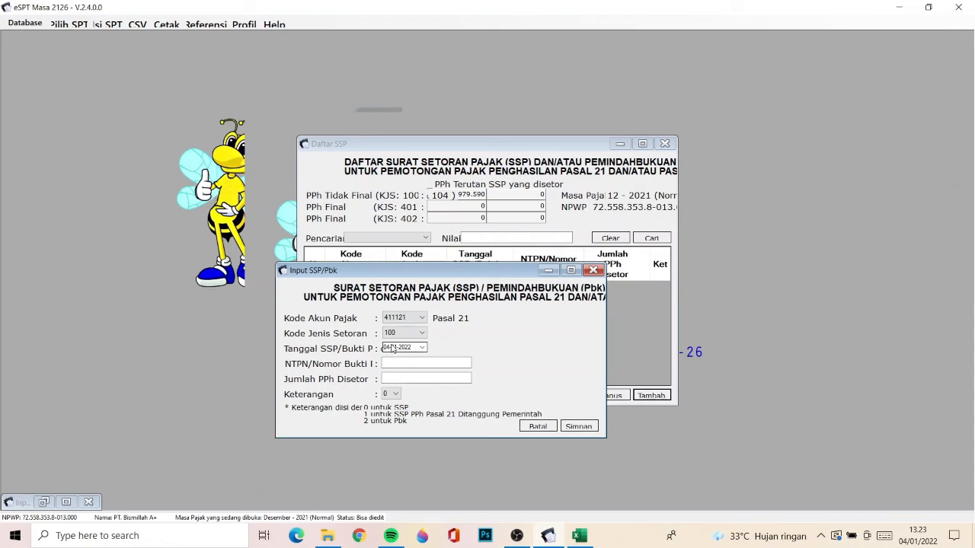
- Set the SSP date to 10-01-2022 and enter the payment's NTPN number
click(422, 347)
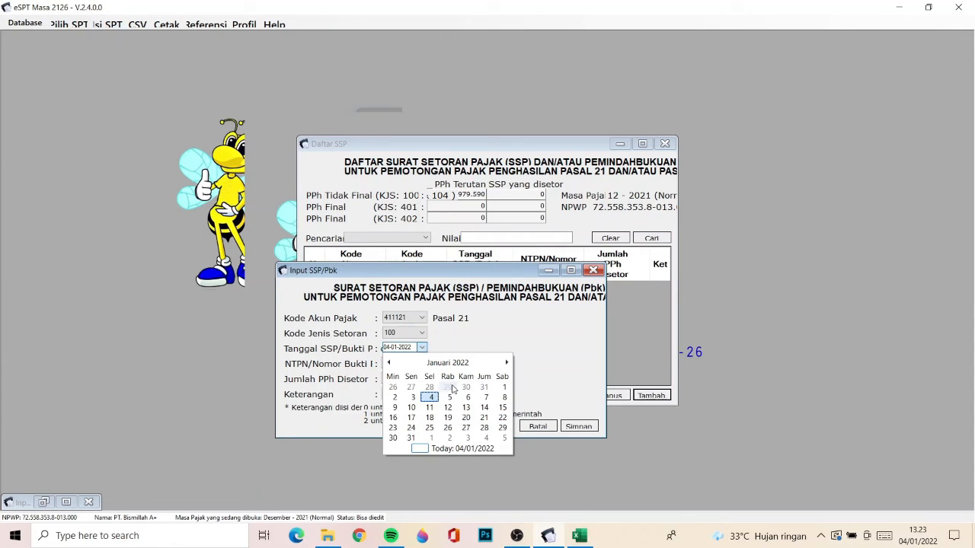
click(412, 408)
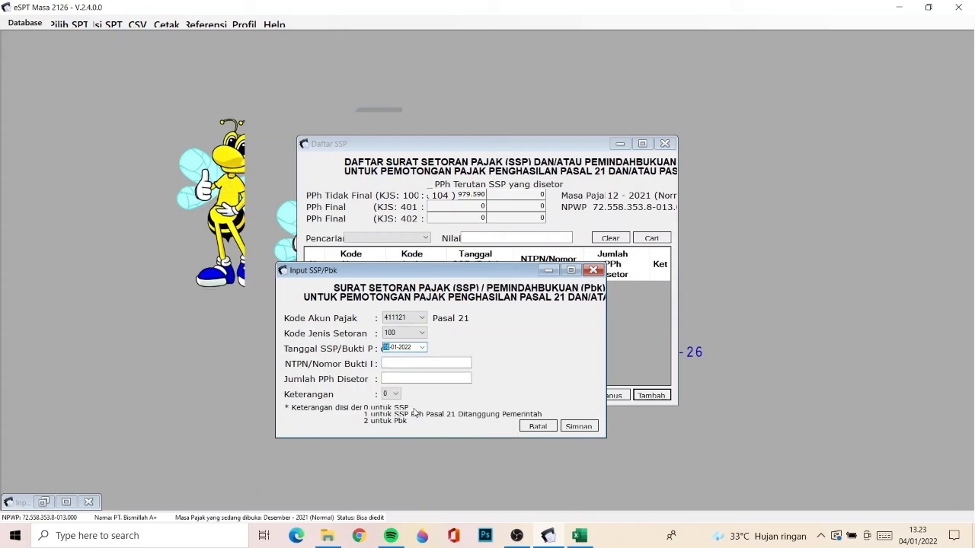
click(413, 363)
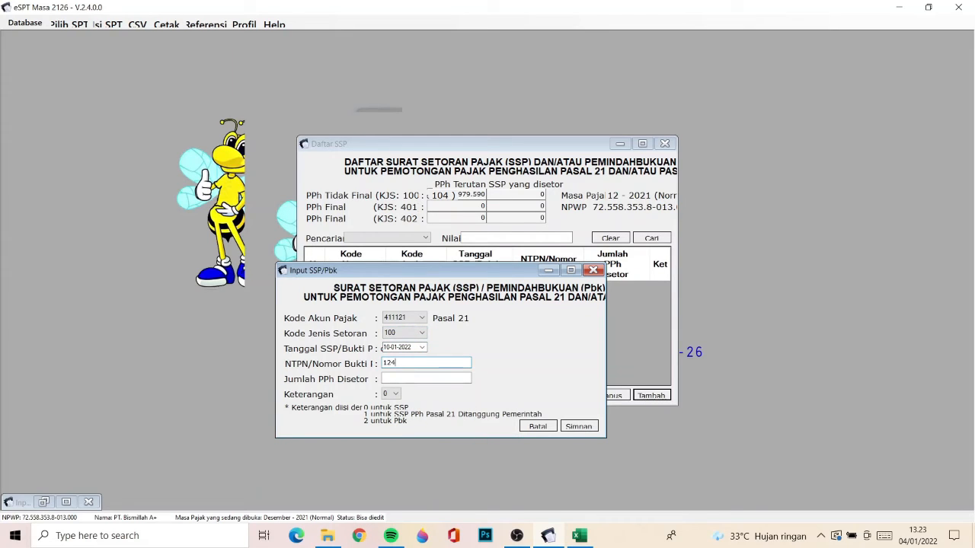
- Set the SSP entry's Jumlah PPh Disetor to 112.979.590, save the entry and close the input form
click(413, 375)
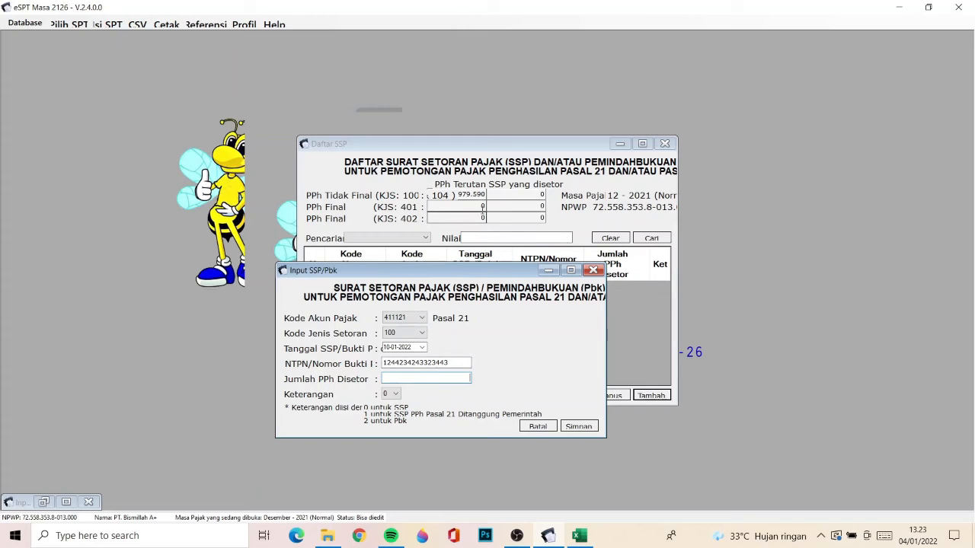
drag(478, 195, 436, 181)
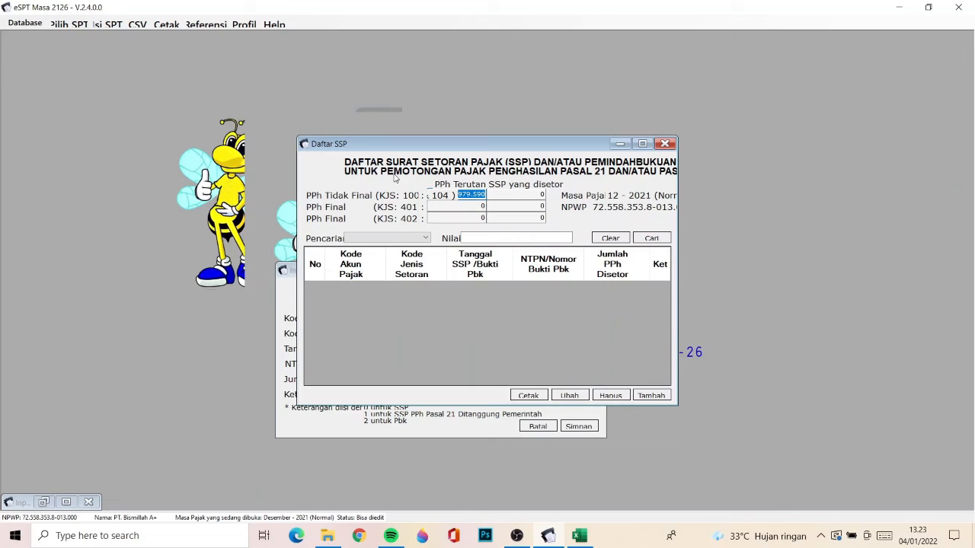
click(450, 413)
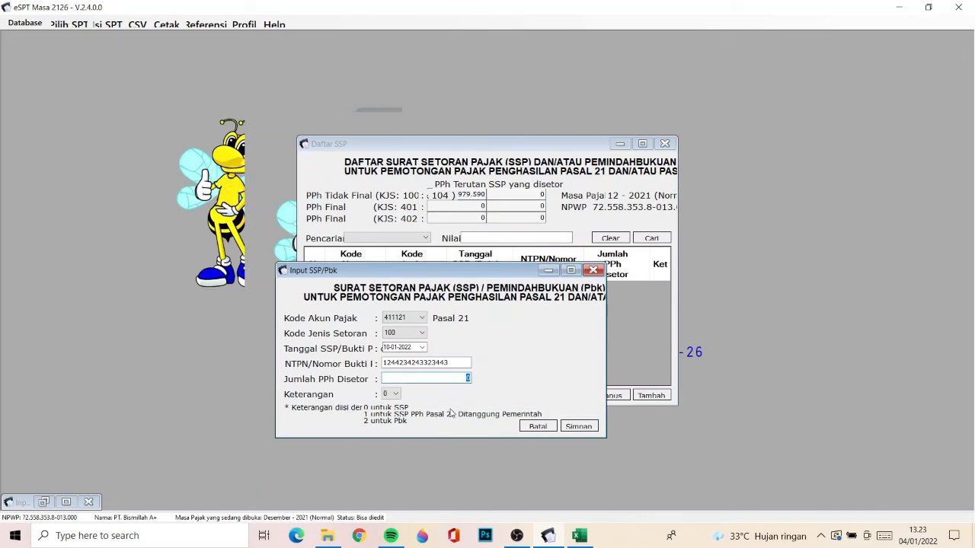
text(142.979.590)
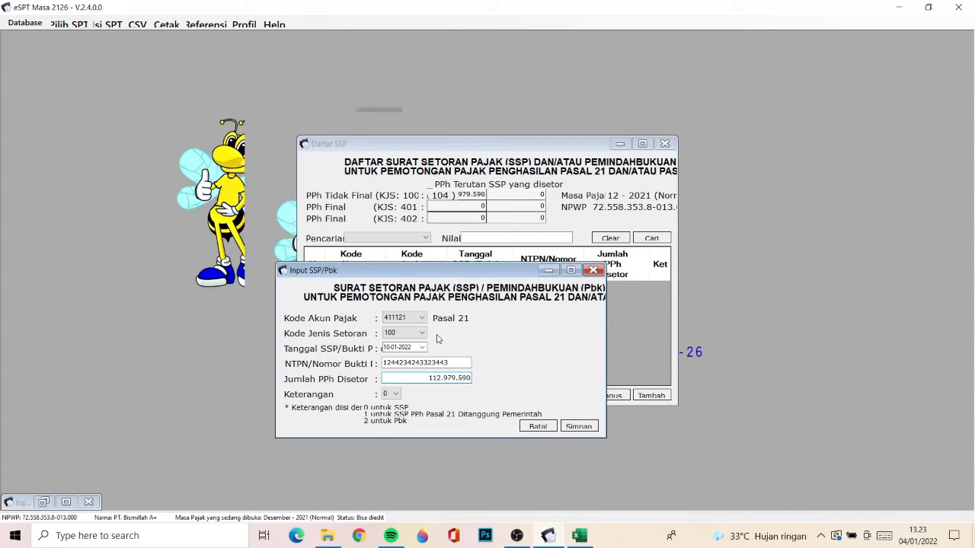
click(576, 429)
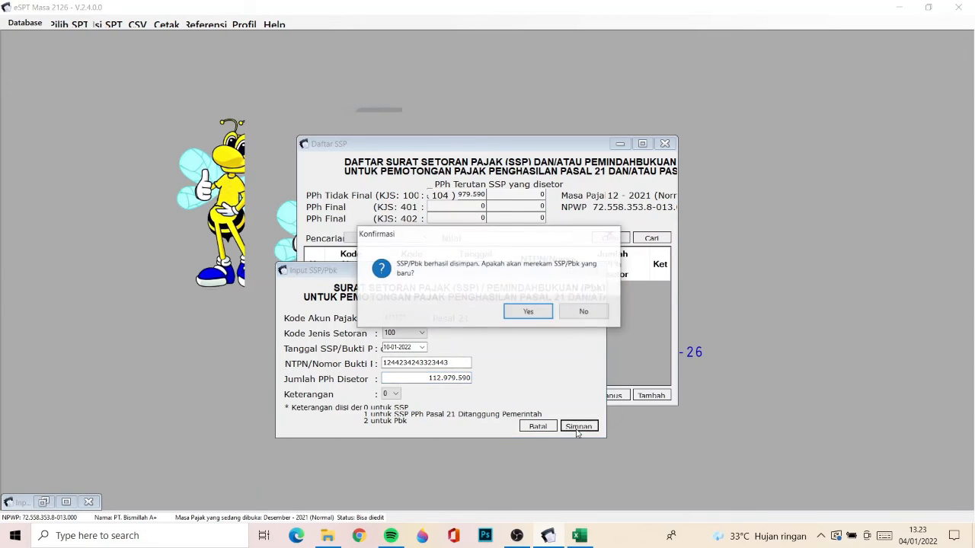
click(529, 313)
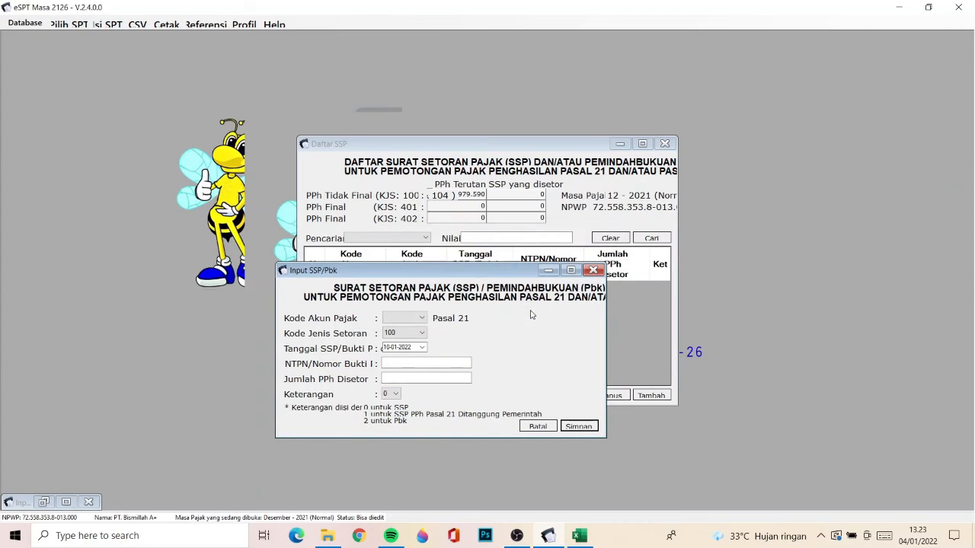
click(593, 270)
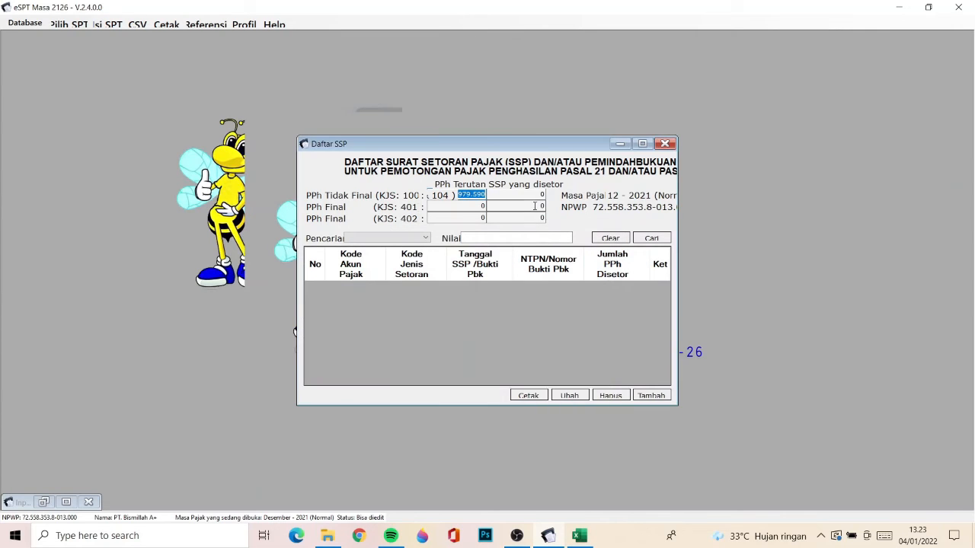
- Reopen Daftar SSP/Pbk (1721-IV) to check the recorded payment entry, and close the list
click(668, 145)
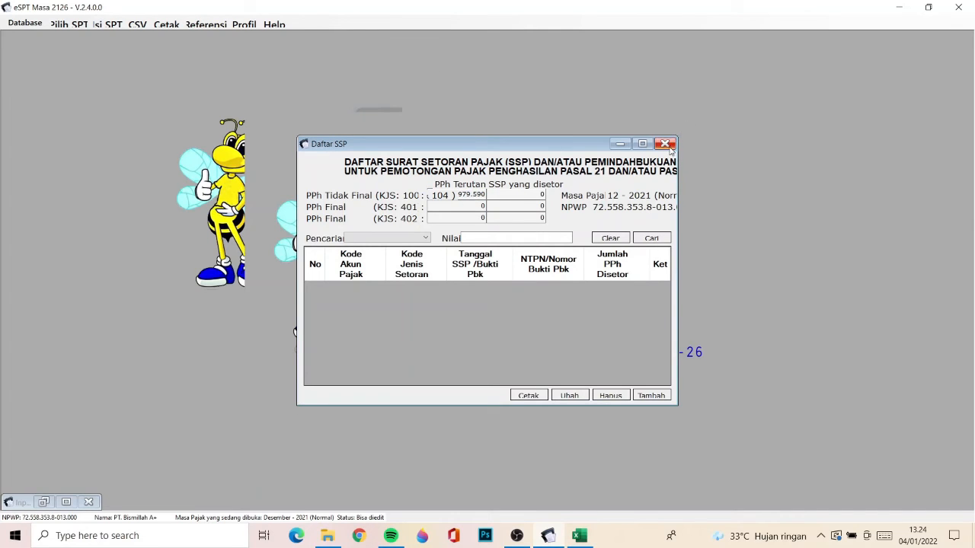
click(670, 148)
click(108, 24)
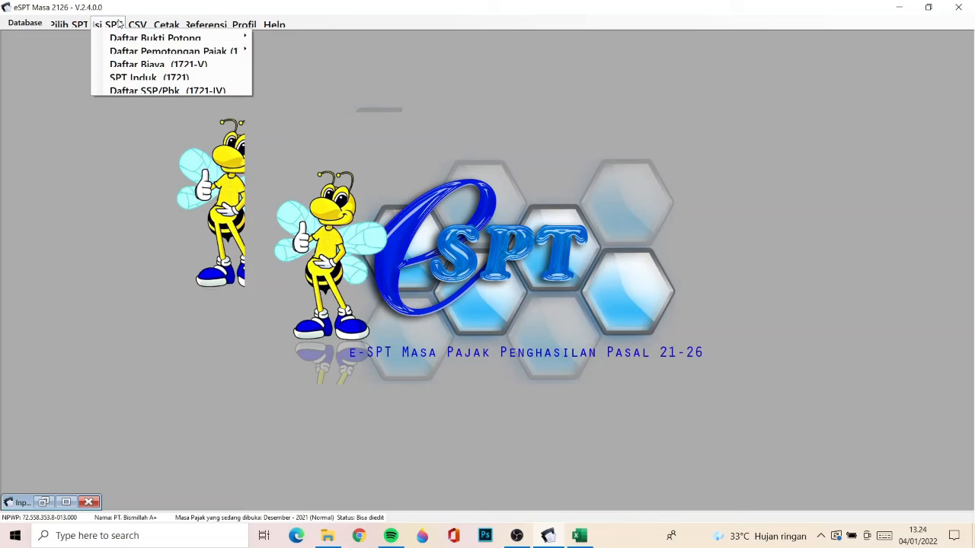
click(128, 91)
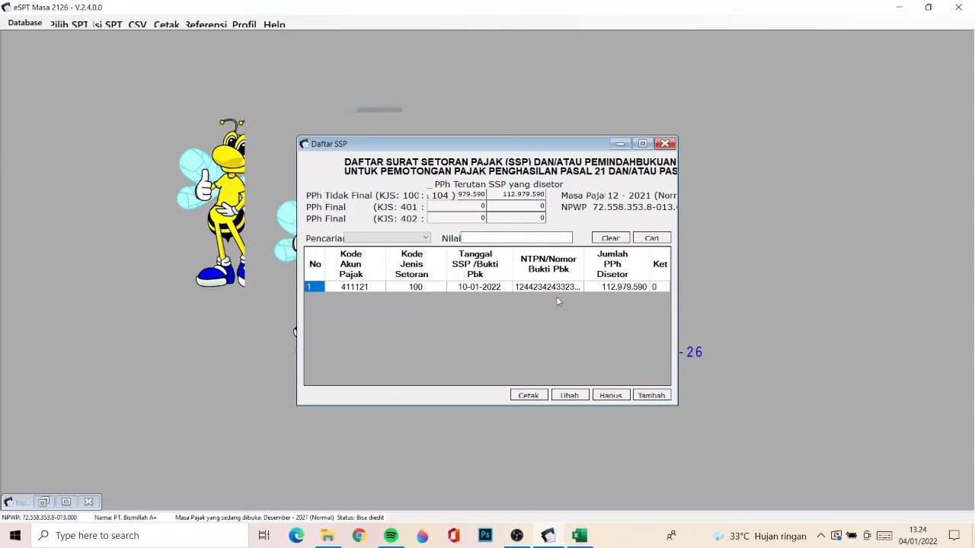
click(665, 144)
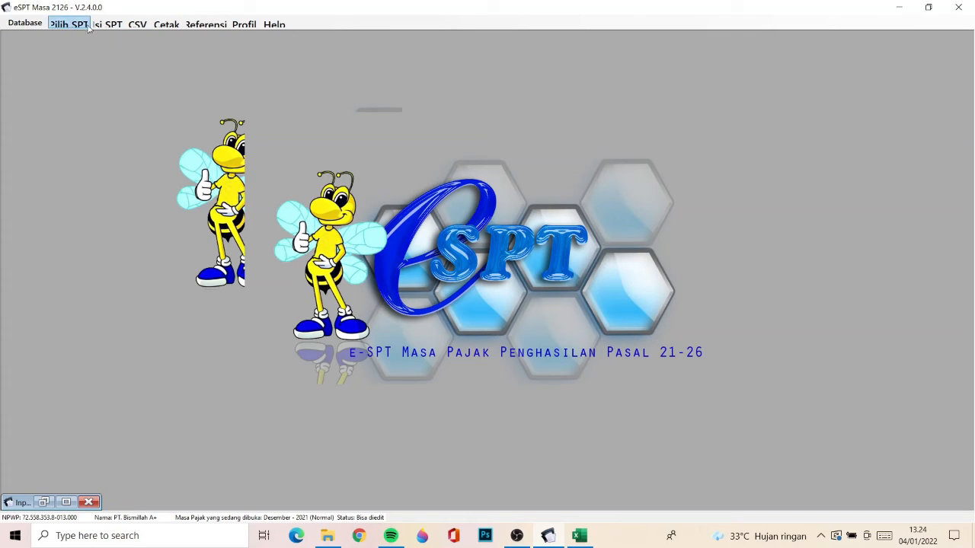
- Create the Pelaporan SPT CSV file for Desember 2021 under its default name in the Desktop's Aplikasi folder
click(132, 25)
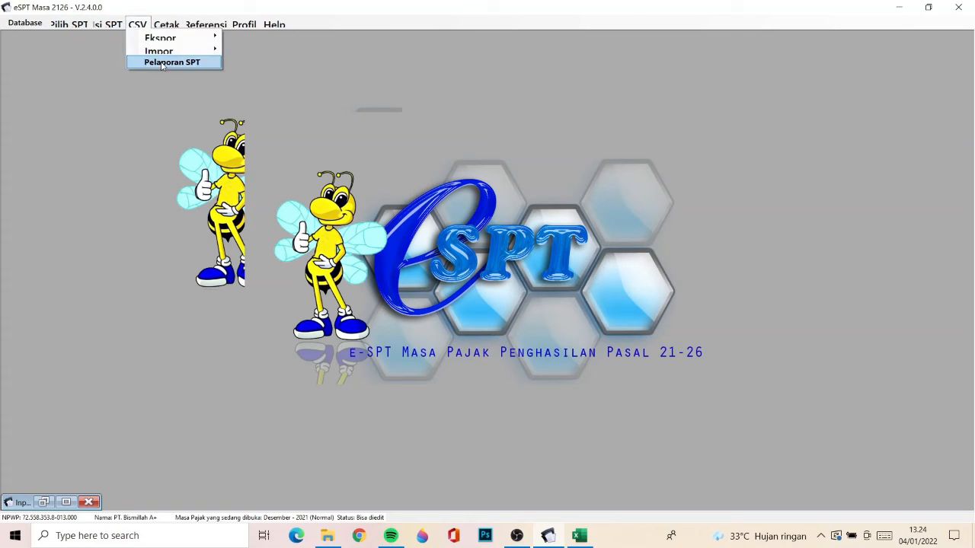
click(162, 63)
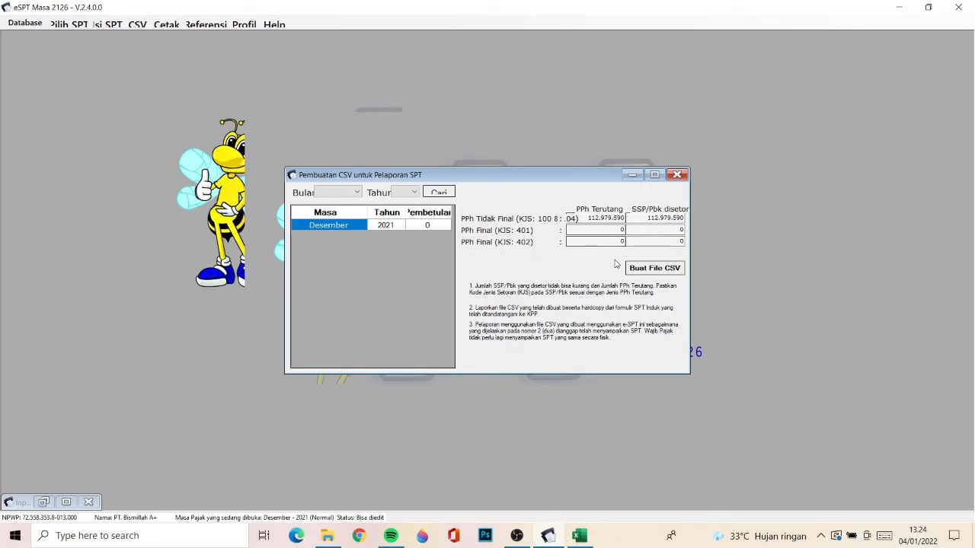
click(652, 268)
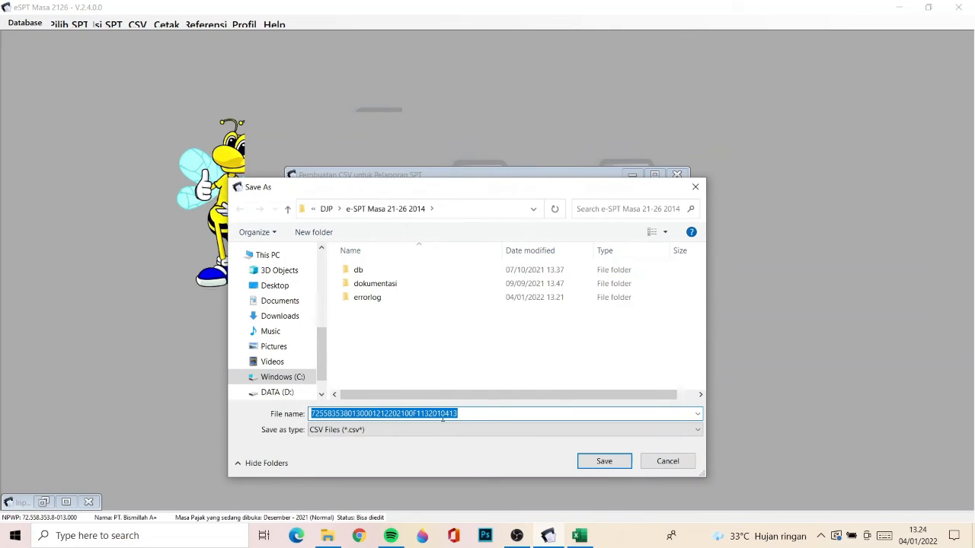
click(290, 292)
double_click(366, 271)
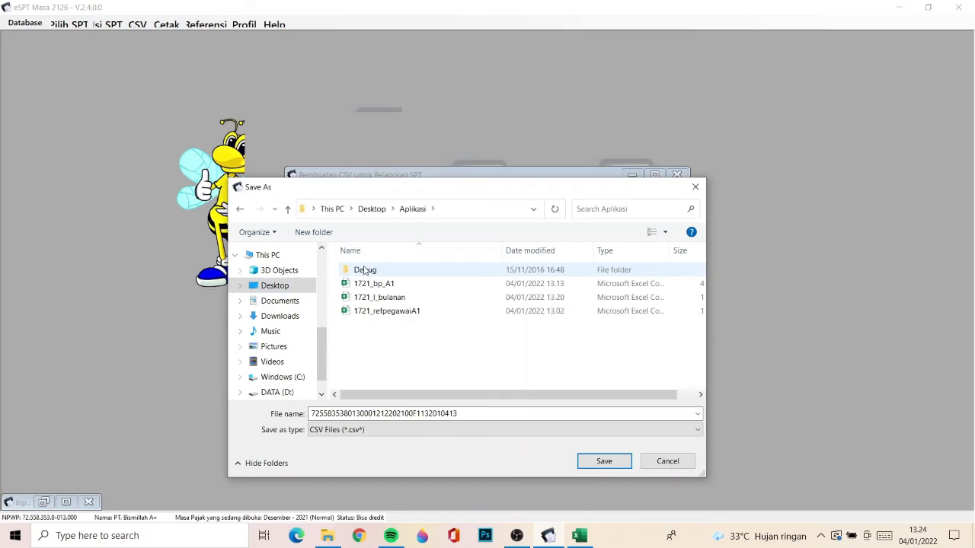
click(604, 462)
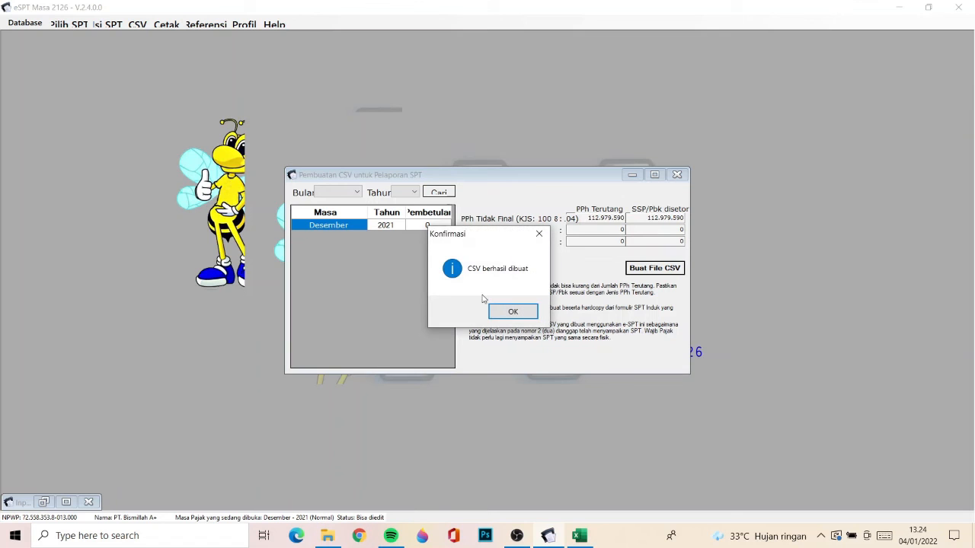
click(511, 311)
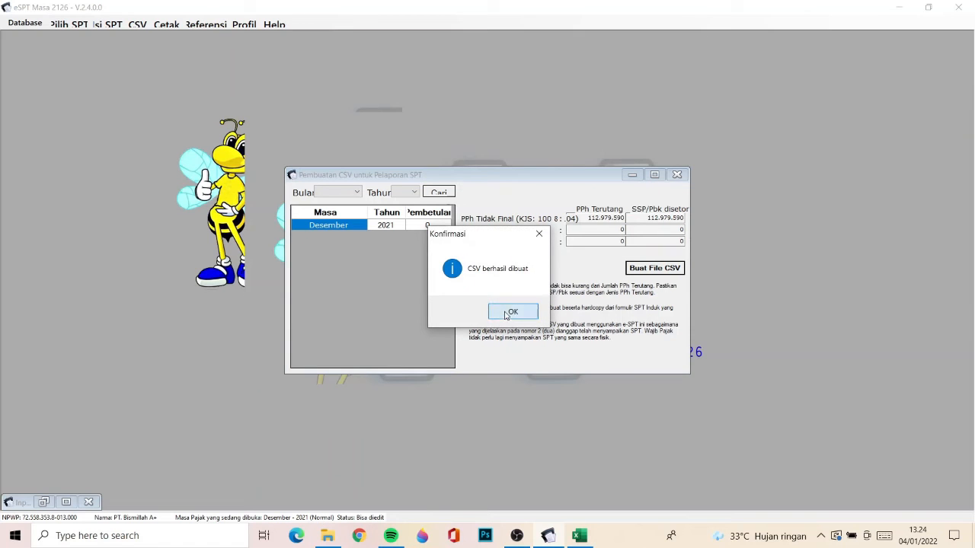
- Switch to File Explorer and open the newly created reporting CSV from the Aplikasi folder in Excel
click(341, 532)
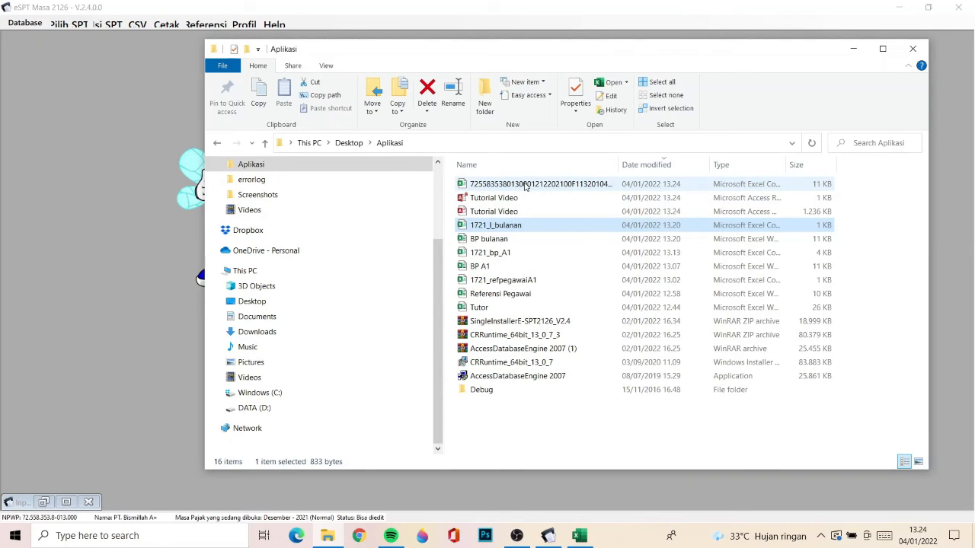
click(526, 185)
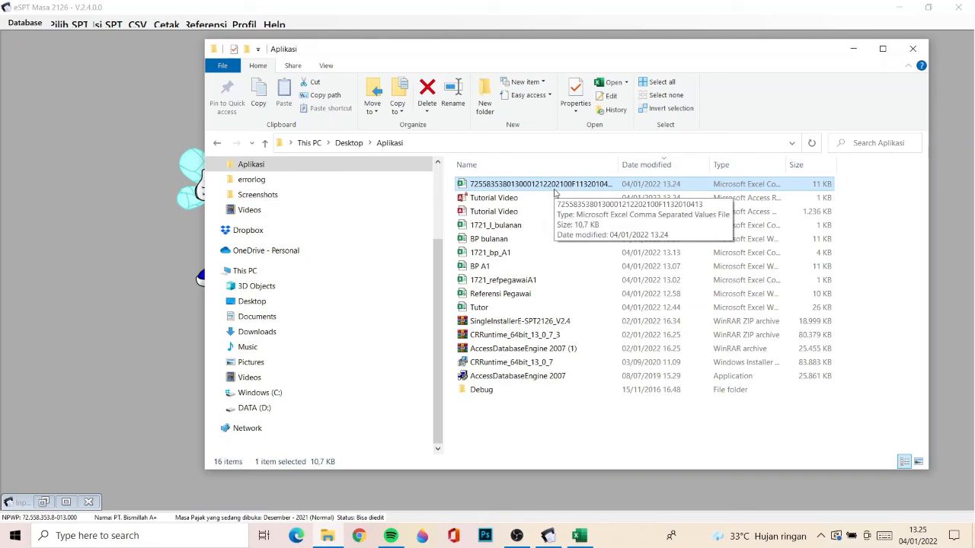
key(F2)
click(532, 186)
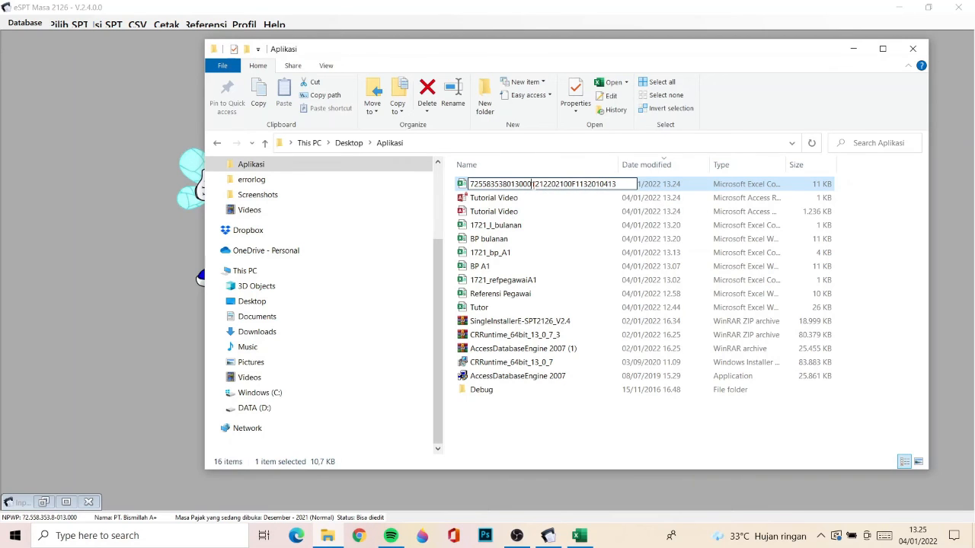
key(Return)
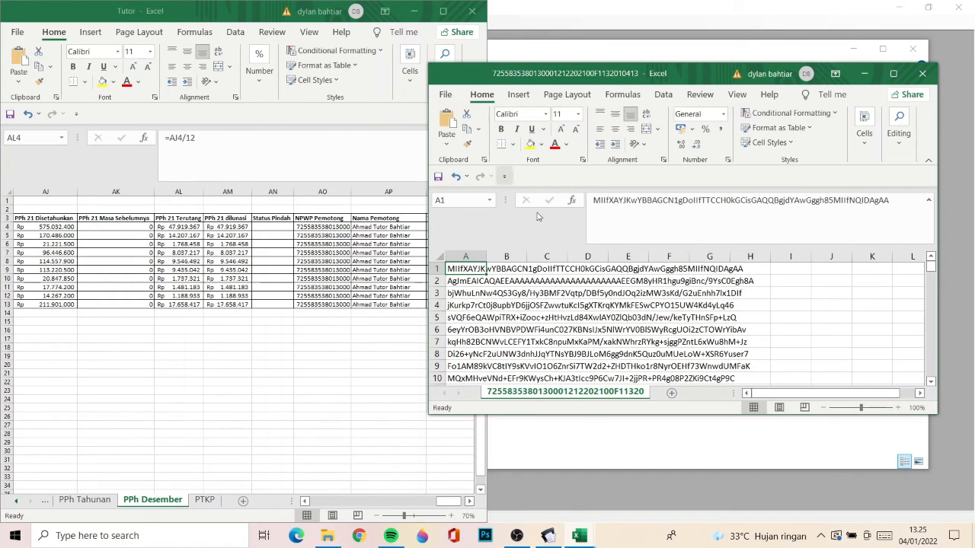
- Examine the contents of the reporting CSV across its rows and columns
key(Down)
key(Down)
key(Down)
key(Down)
key(Down)
key(Down)
key(Down)
key(Down)
key(Down)
key(Down)
key(Down)
key(Down)
key(Down)
key(Down)
key(Down)
key(Down)
key(Down)
key(Down)
key(Down)
key(Down)
key(Down)
key(Down)
key(Down)
key(Down)
key(Down)
key(Down)
key(Down)
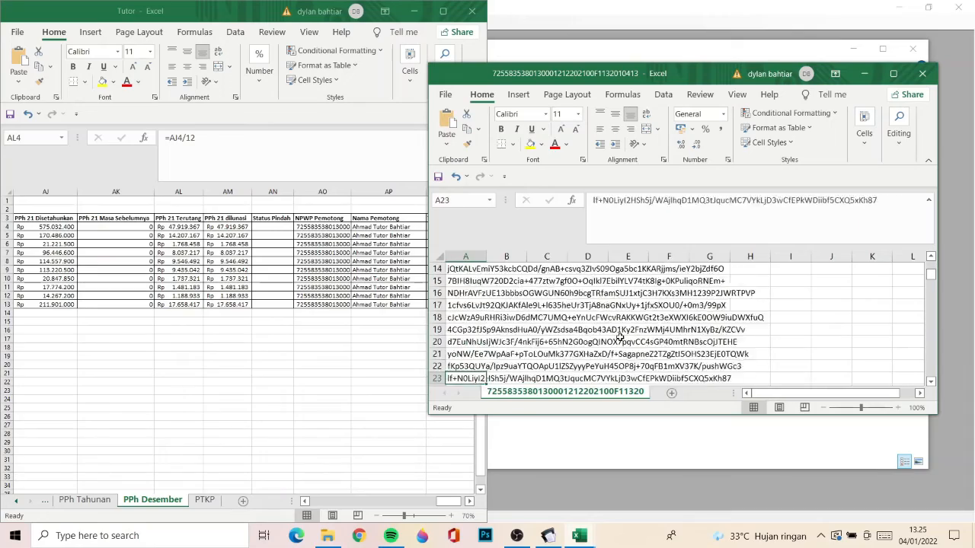
key(Right)
key(Right)
key(Down)
key(Down)
key(Down)
key(Down)
key(Down)
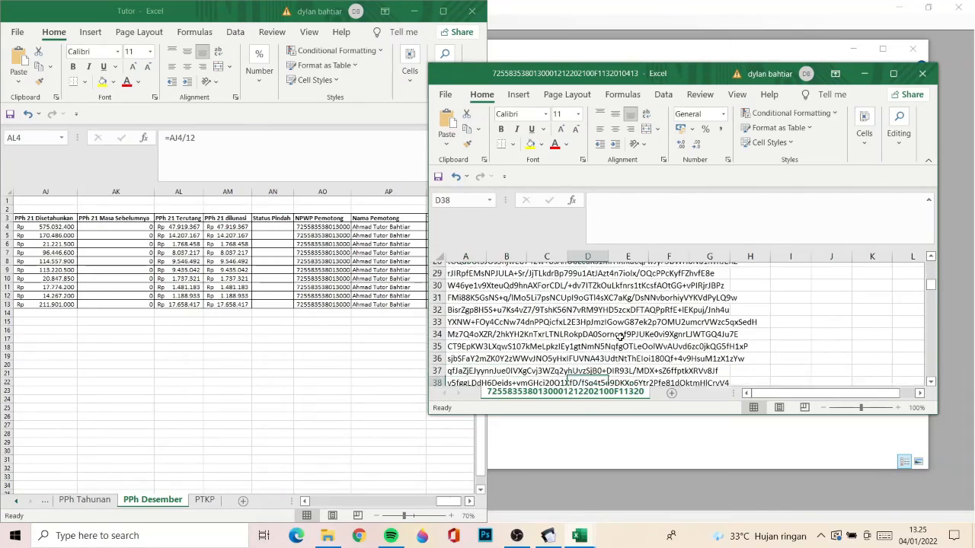
key(Up)
key(Up)
key(Up)
key(Up)
key(Up)
key(Up)
key(Up)
key(Up)
key(Up)
key(Up)
key(Up)
key(Up)
key(Up)
key(Up)
key(Up)
key(Up)
key(Up)
key(Up)
key(Up)
key(Up)
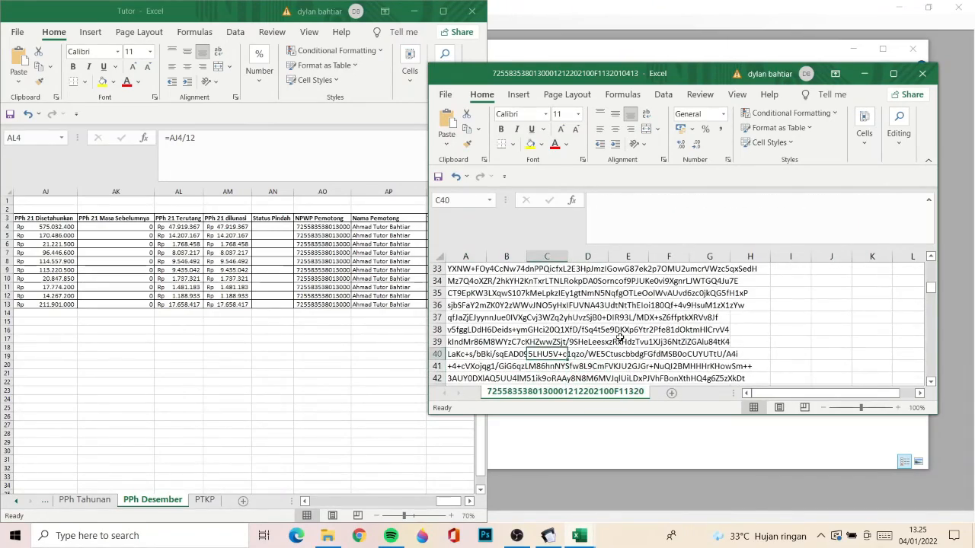
key(Left)
key(Left)
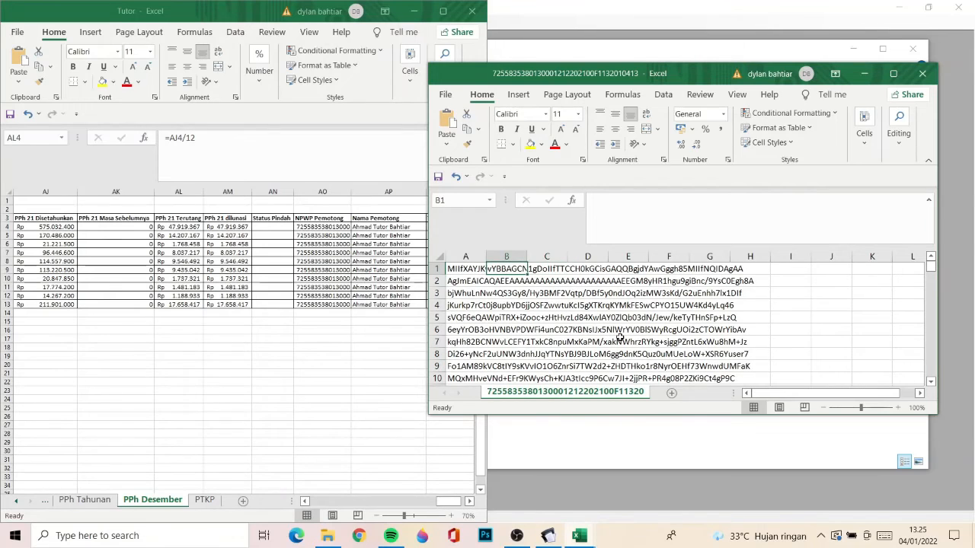
key(Right)
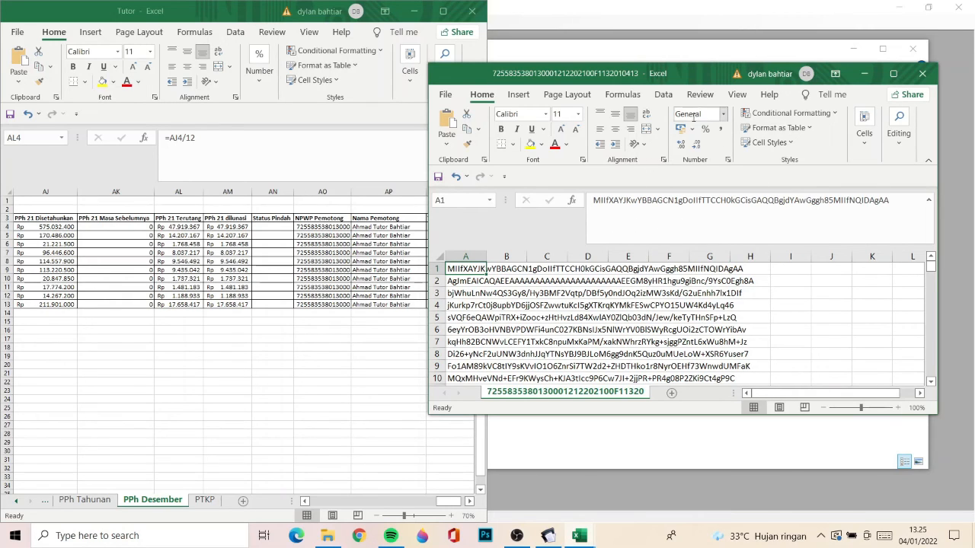
- Close the CSV workbook, minimise the File Explorer and Tutor workbook windows, and close e-SPT's CSV creation form
click(921, 79)
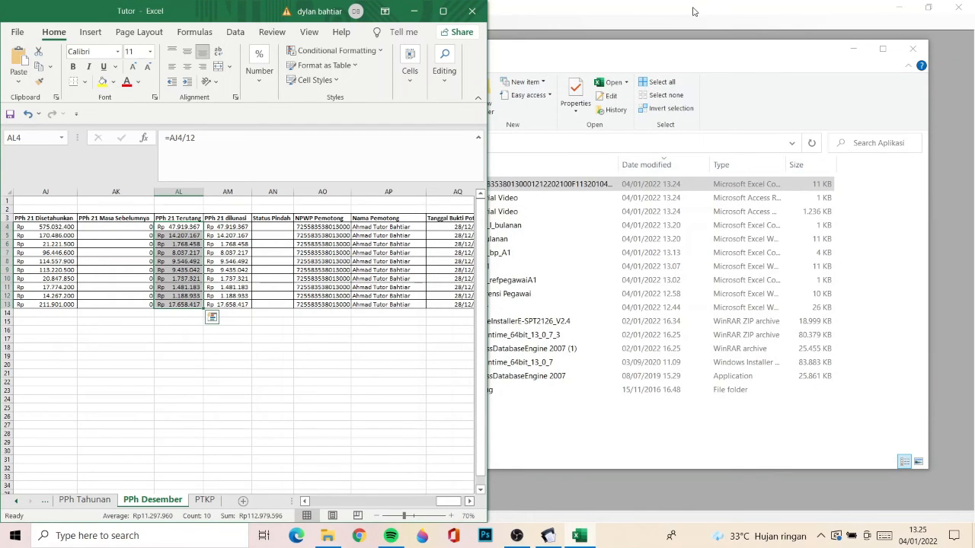
click(853, 49)
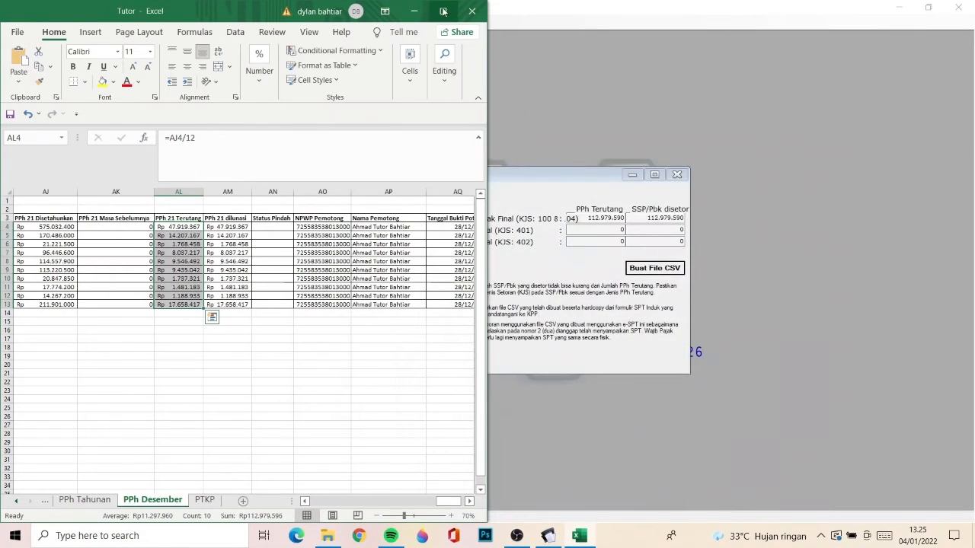
click(415, 12)
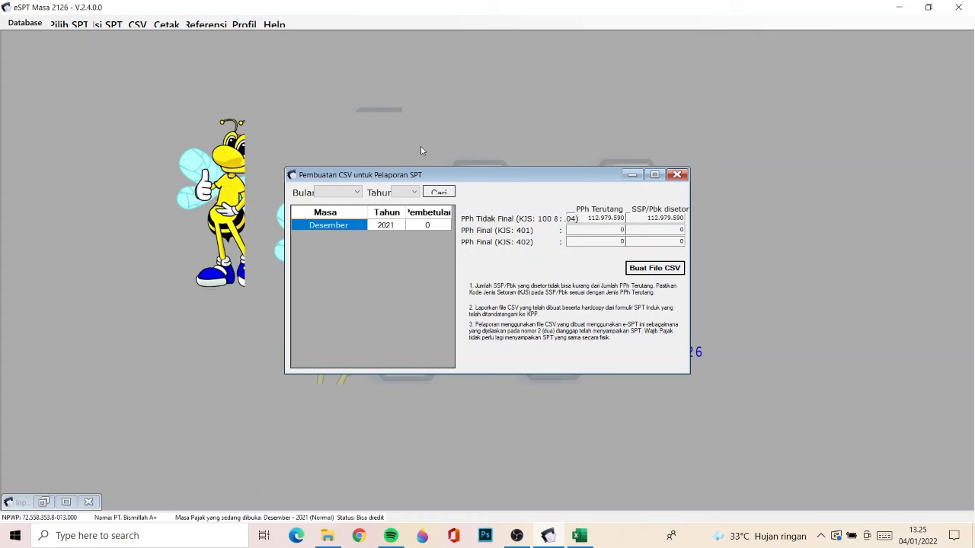
click(679, 175)
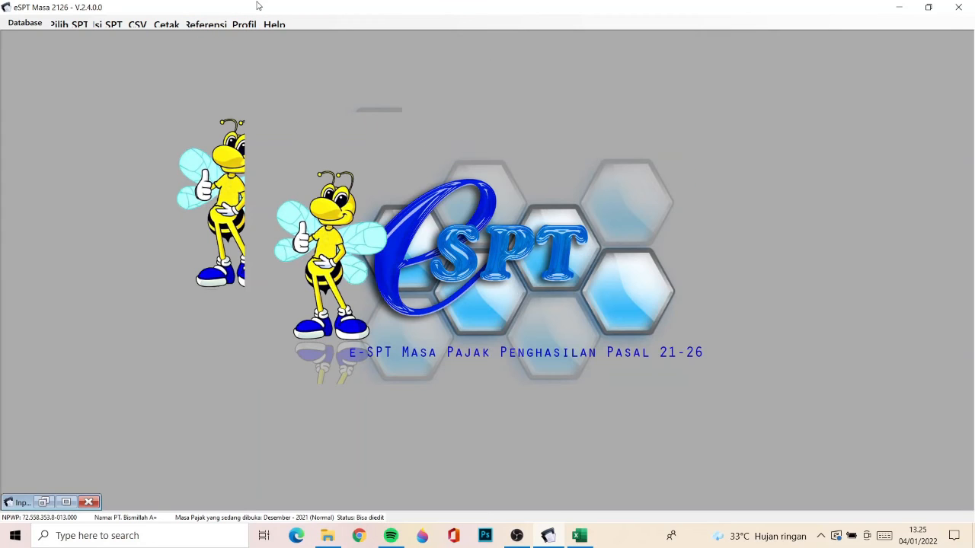
- Open the Bukti Potong printing form, list the 1721-A1 (BP A1) slips and select all of them
click(177, 25)
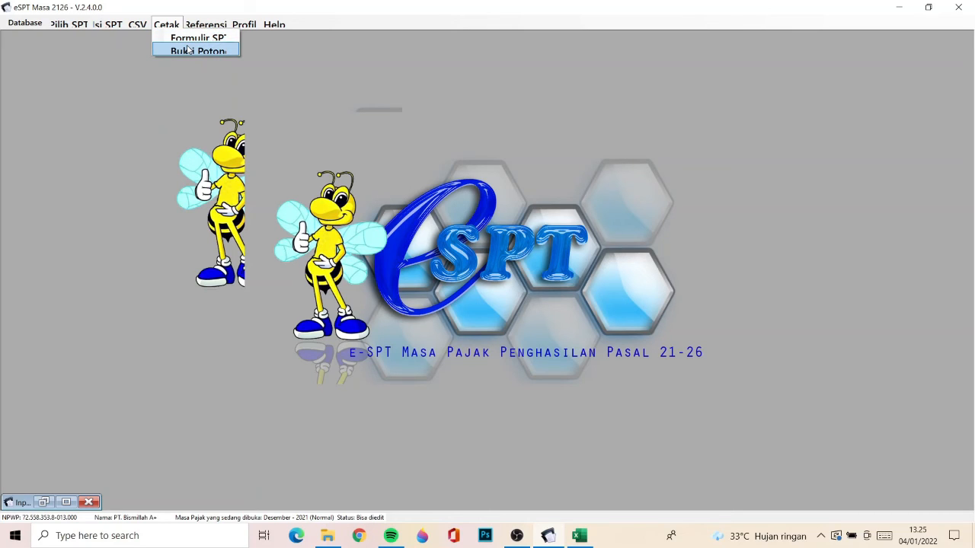
click(188, 50)
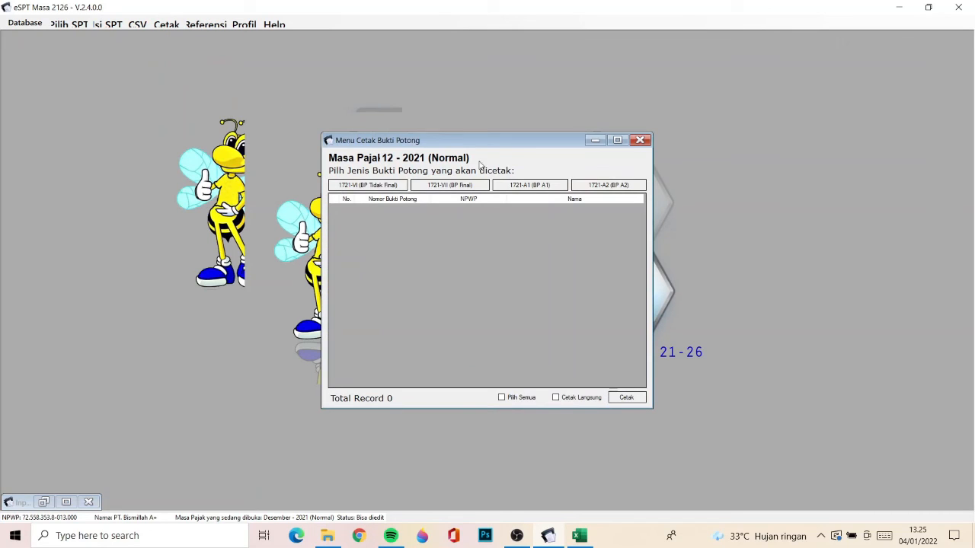
click(516, 185)
click(524, 188)
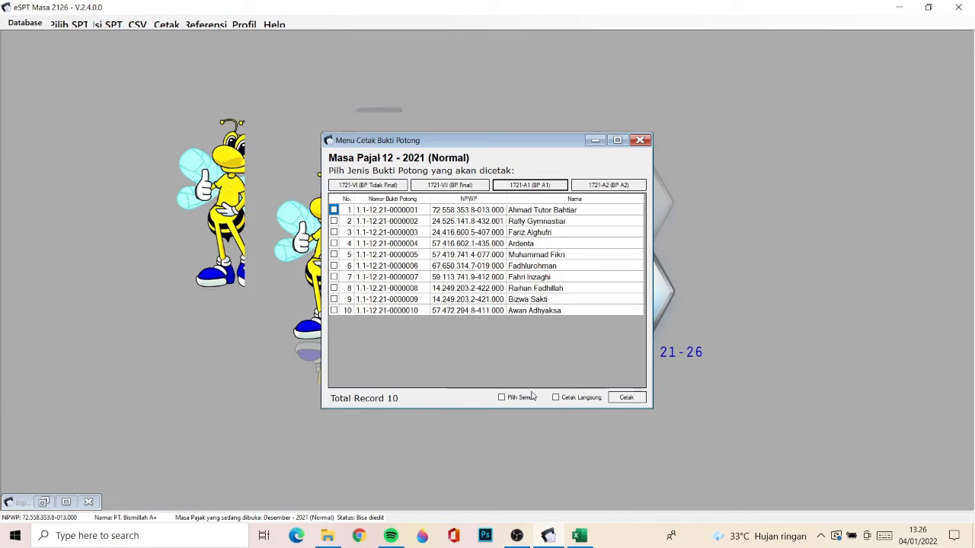
click(503, 397)
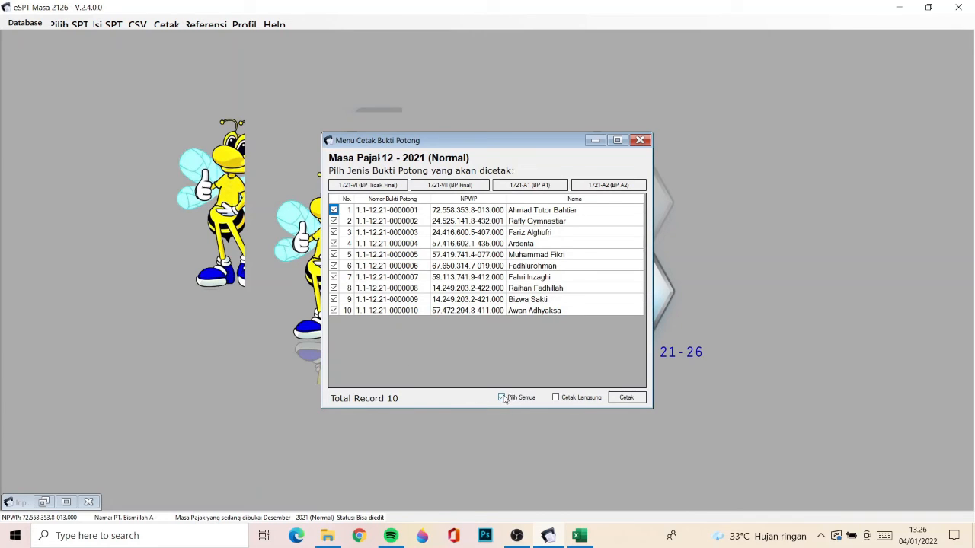
- Generate print previews of the selected 1721-A1 slips and shift the front preview window slightly aside
click(624, 397)
click(591, 400)
click(619, 401)
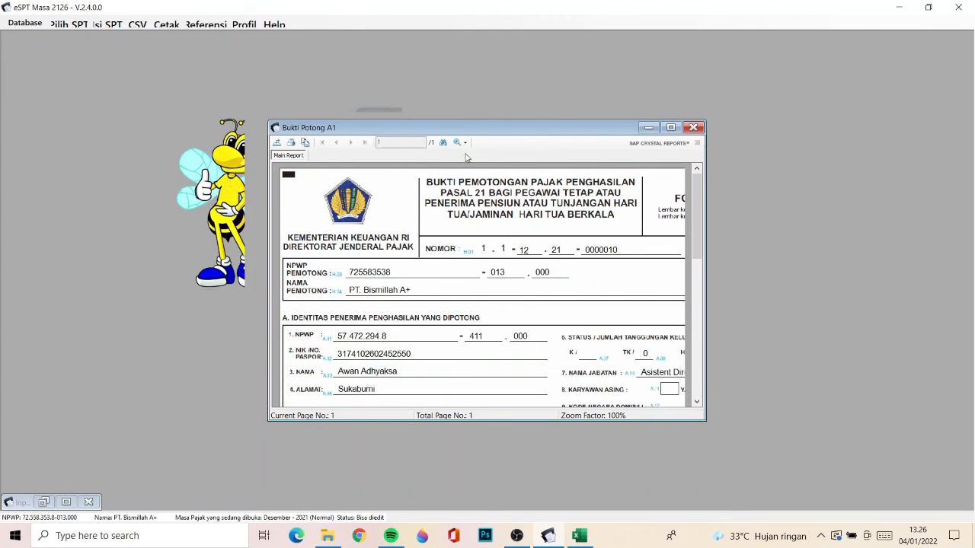
mouse_move(466, 131)
mouse_down()
mouse_move(456, 246)
mouse_move(470, 164)
mouse_move(462, 138)
mouse_move(475, 132)
mouse_up()
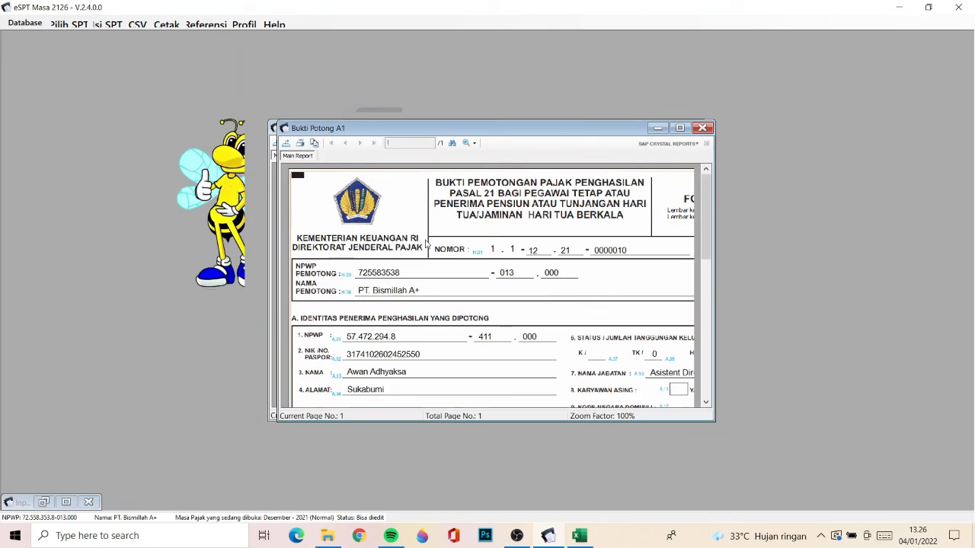
- Export the front 1721-A1 slip preview as a PDF named "Bukti Potong A1" in the Aplikasi folder
click(286, 145)
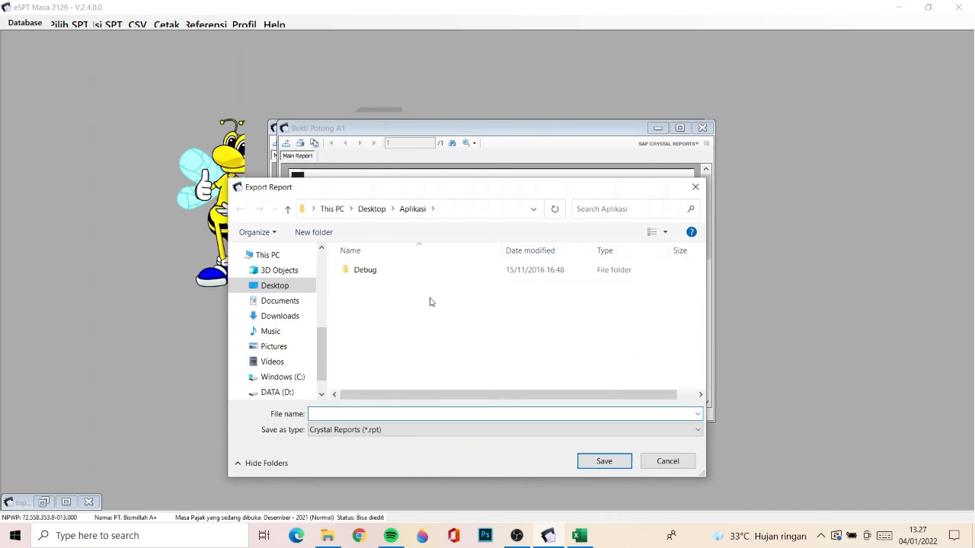
text(Bukti Potong A1)
click(356, 429)
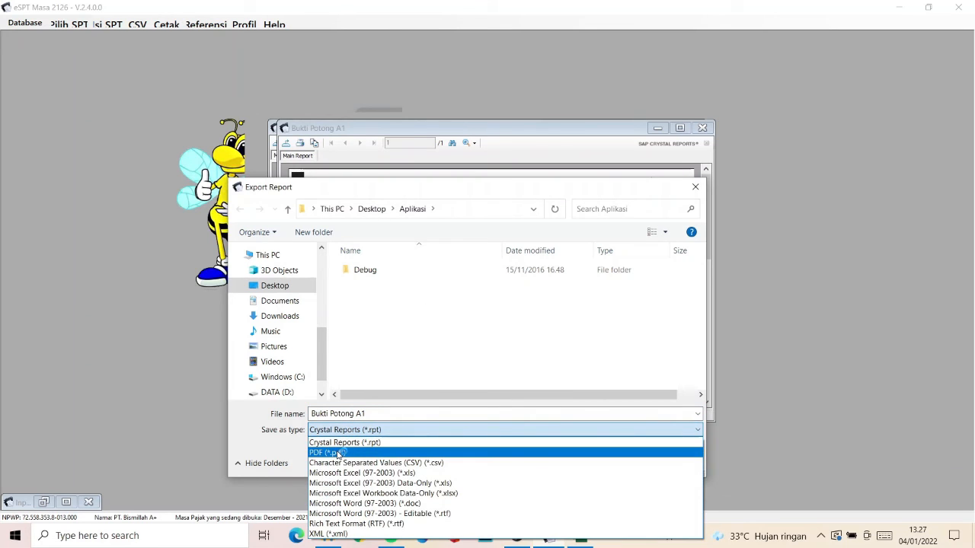
click(339, 454)
click(339, 433)
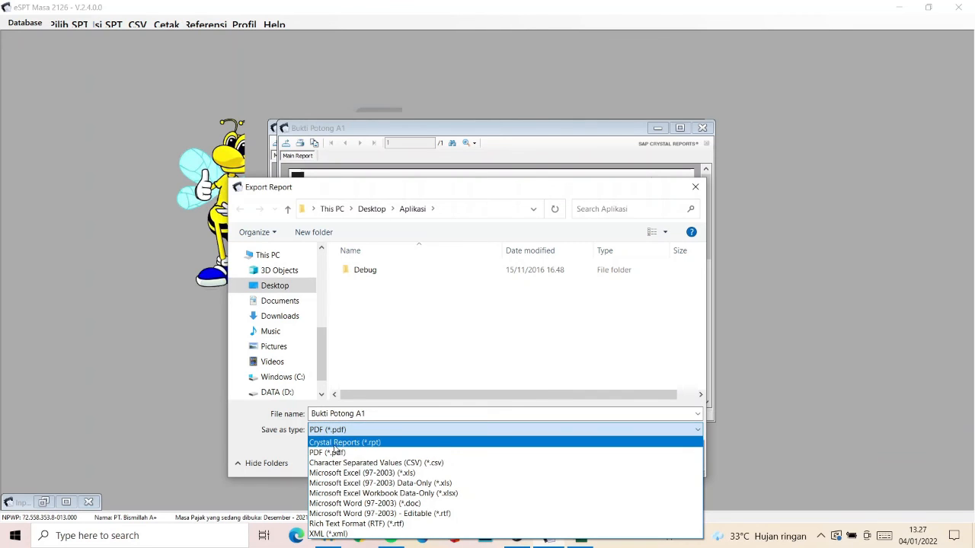
click(372, 359)
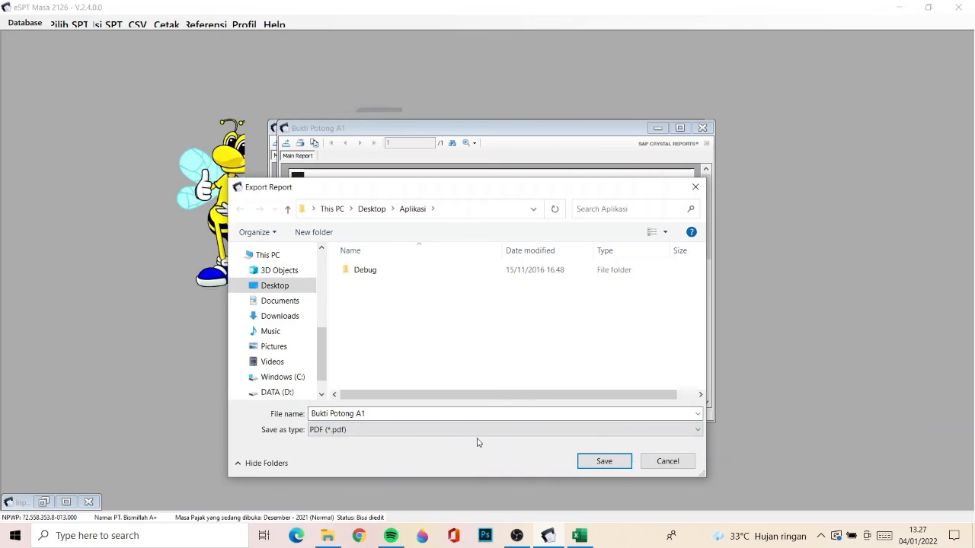
click(454, 430)
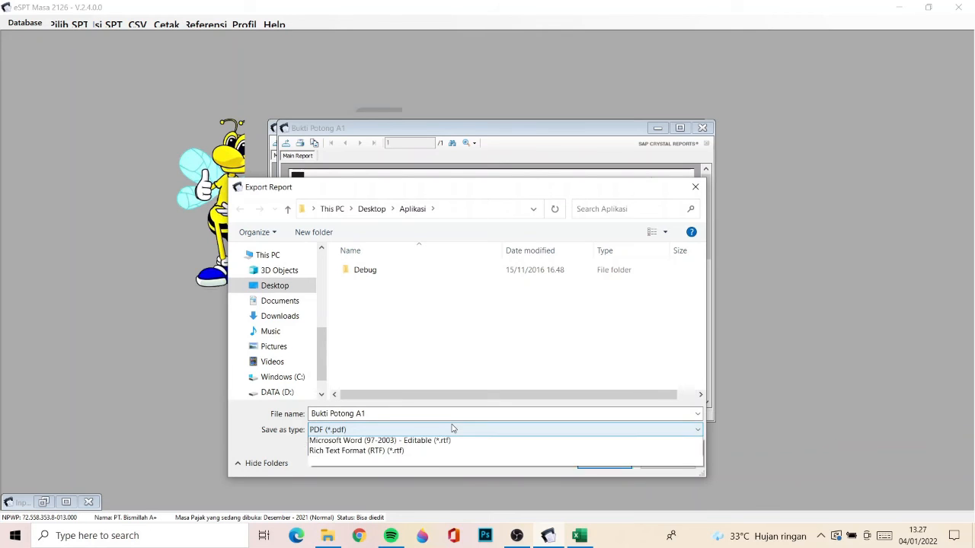
click(458, 369)
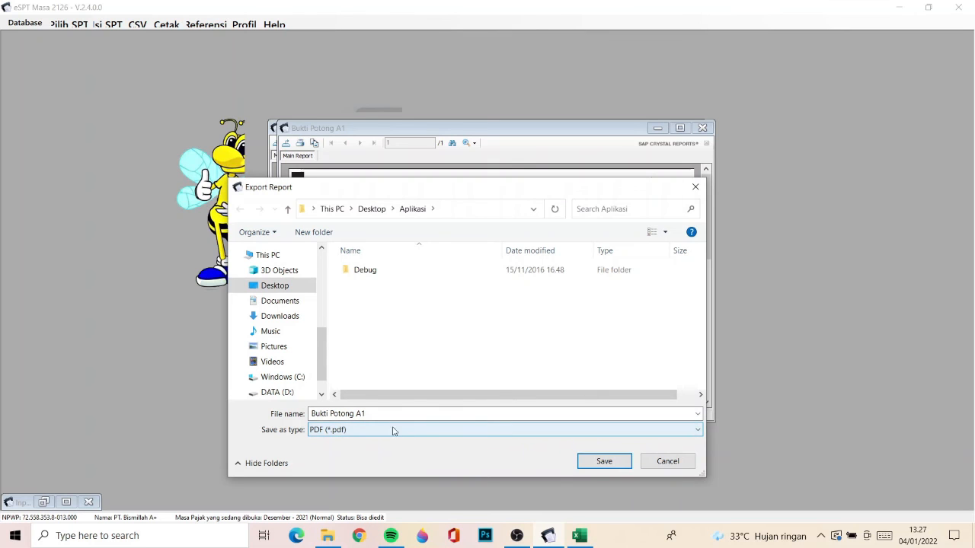
click(613, 462)
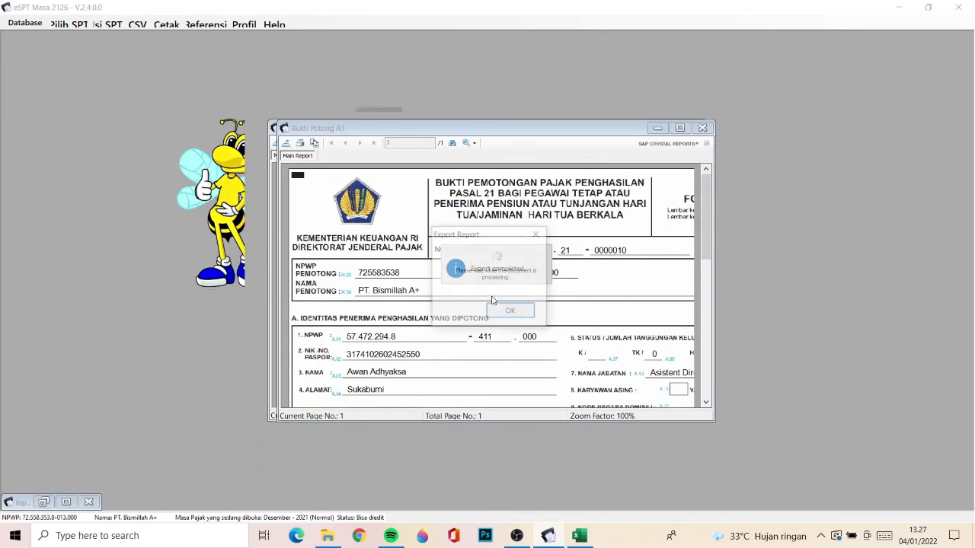
click(511, 311)
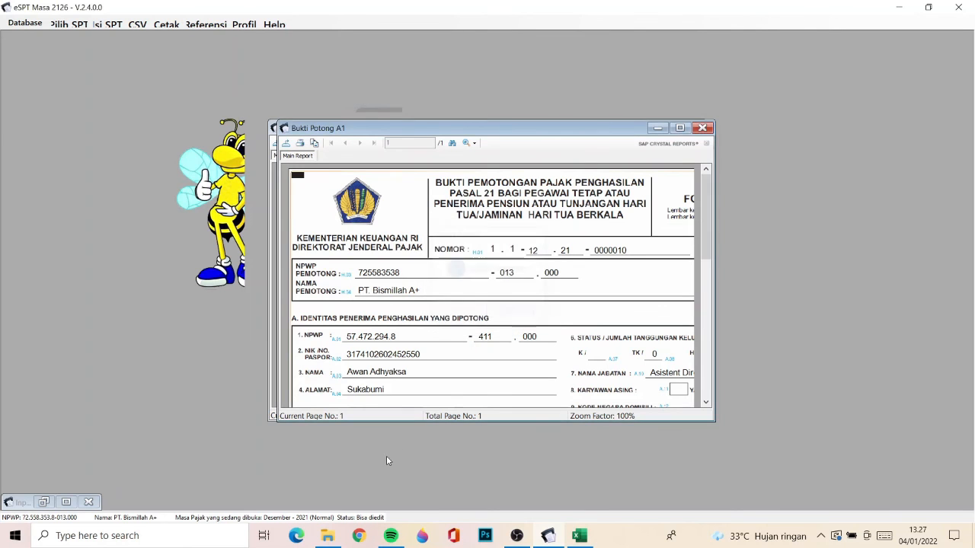
- Open the exported Bukti Potong A1 PDF from the Aplikasi folder, review its contents, then close it and minimise File Explorer
click(329, 537)
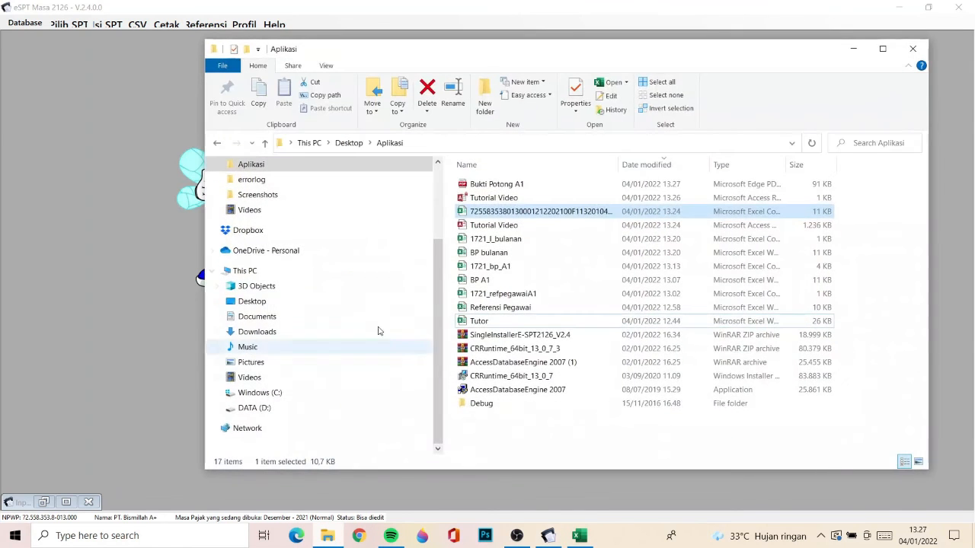
click(499, 187)
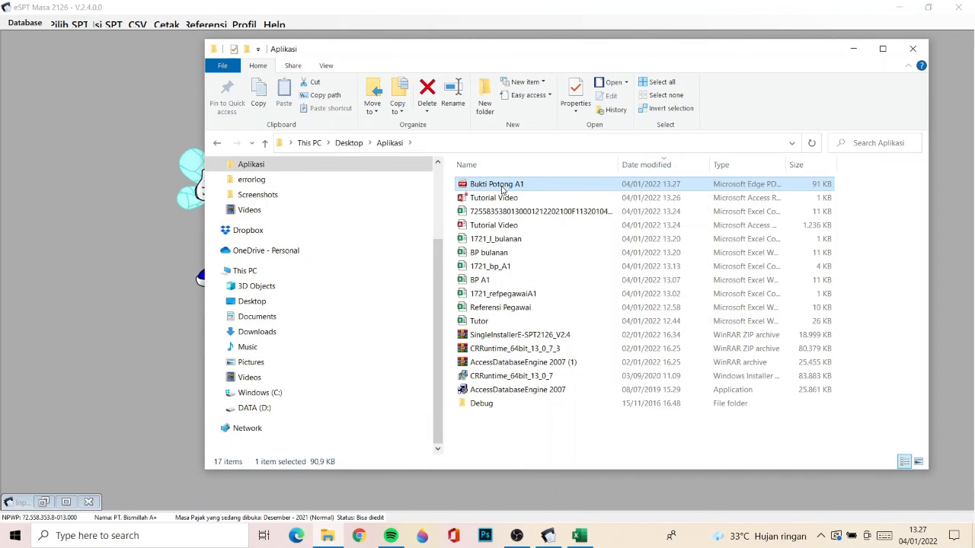
double_click(503, 189)
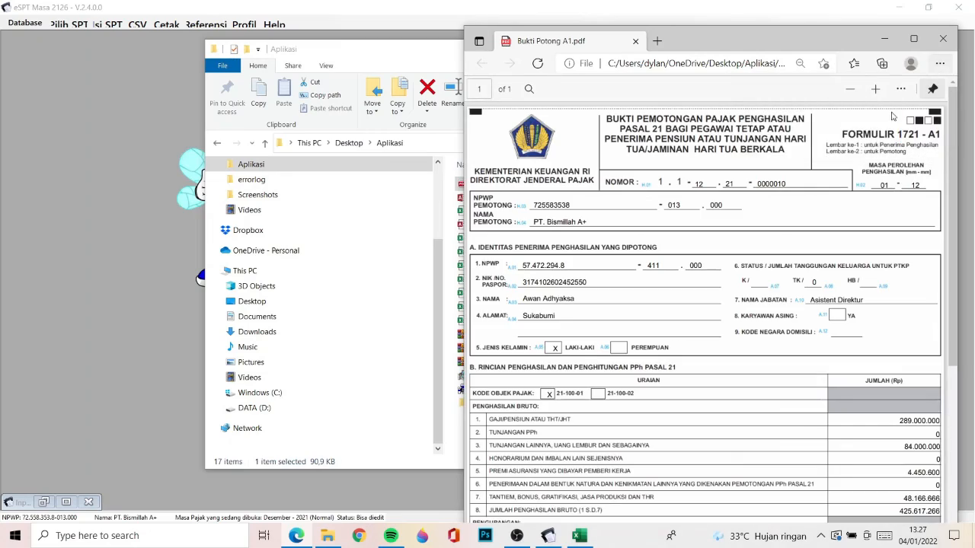
click(942, 83)
scroll(768, 236, down, 5)
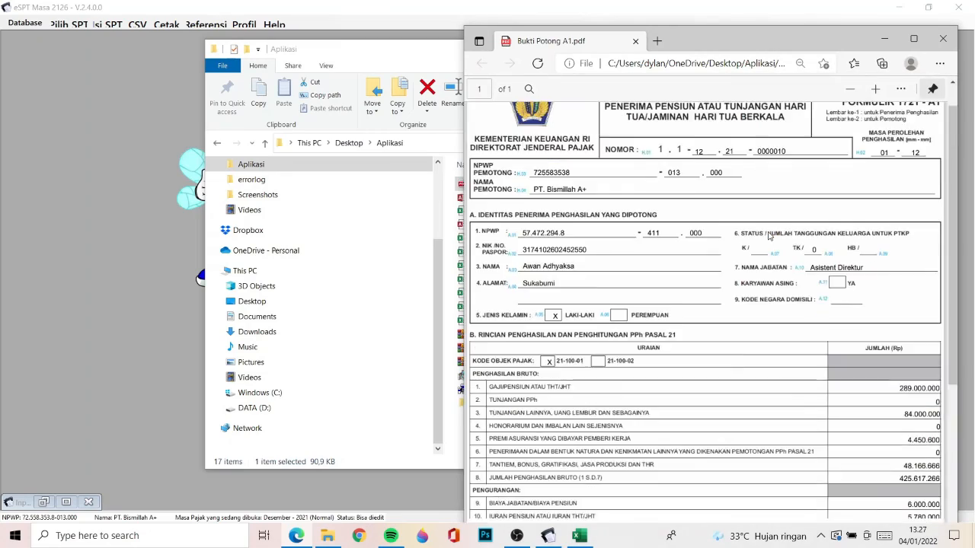
scroll(751, 213, up, 5)
scroll(751, 213, down, 5)
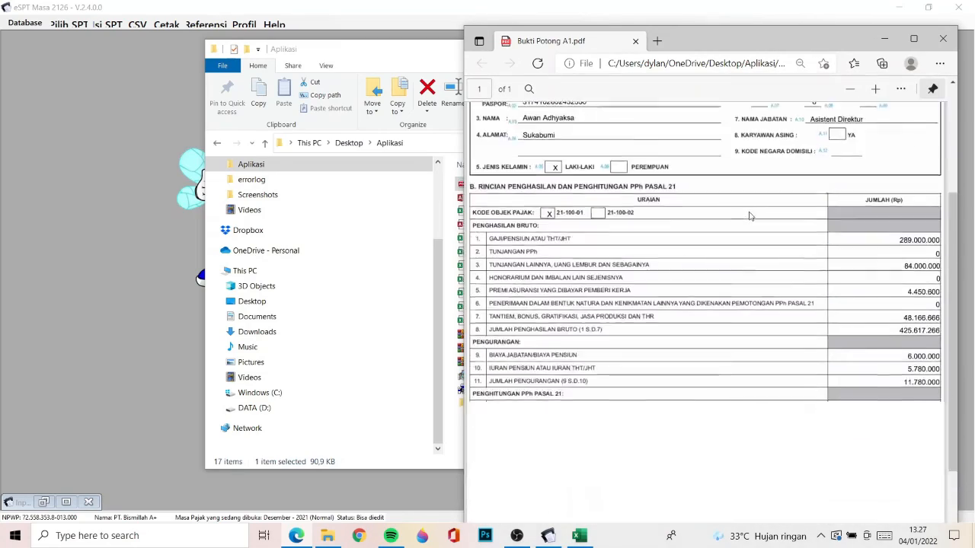
scroll(751, 217, up, 5)
scroll(751, 217, down, 5)
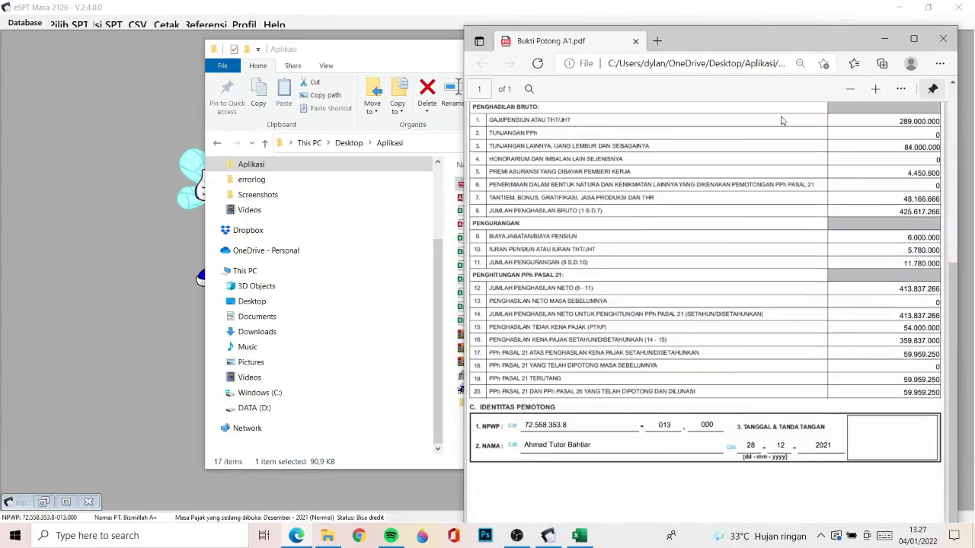
click(943, 38)
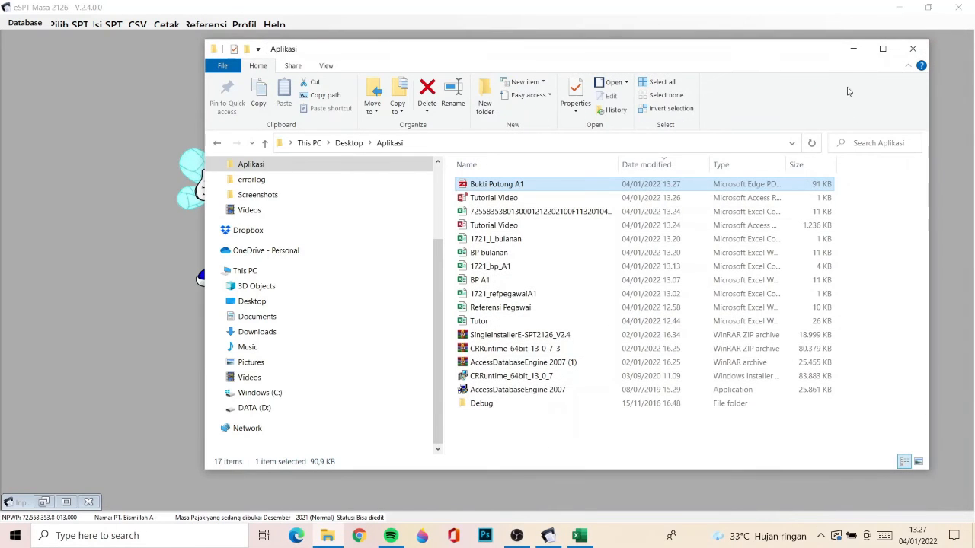
click(851, 51)
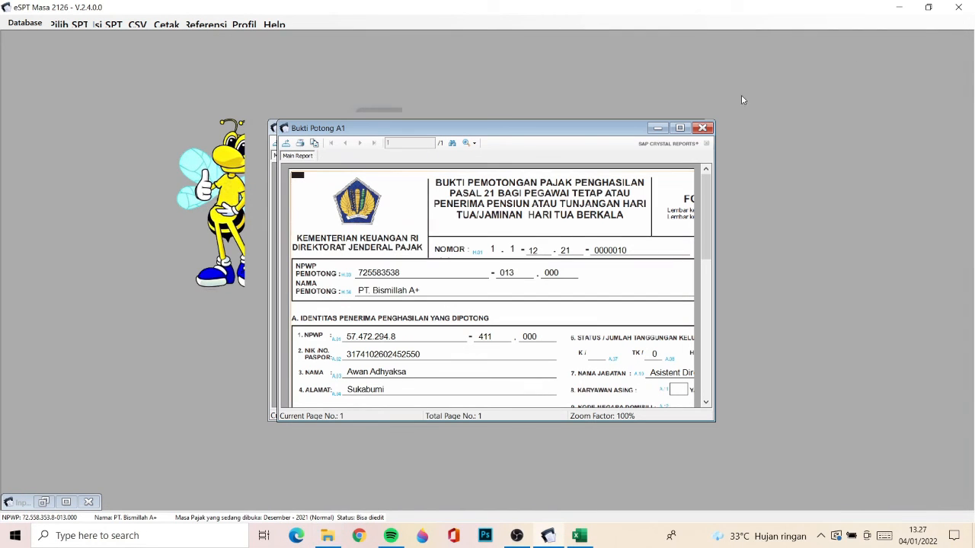
- Close all the Bukti Potong A1 preview windows and the Menu Cetak Bukti Potong form
click(695, 128)
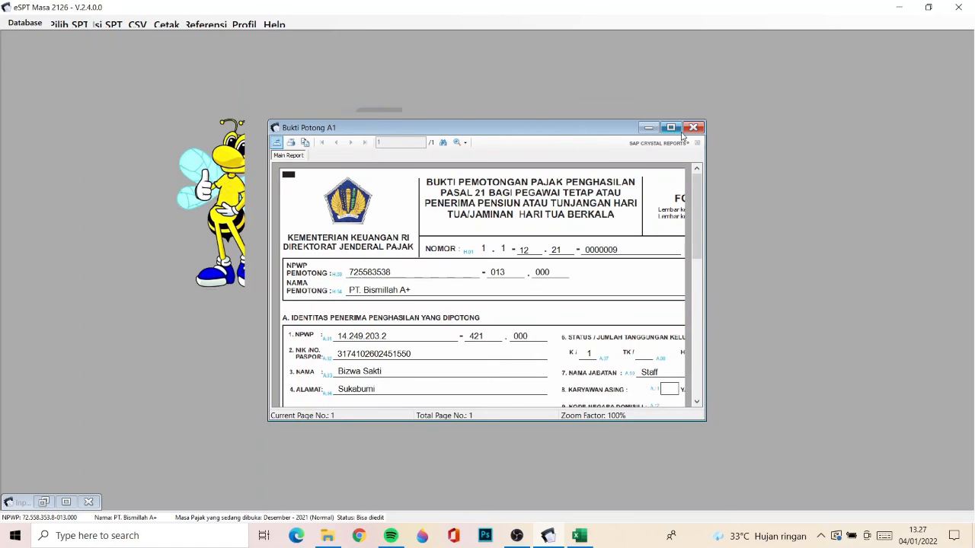
click(694, 128)
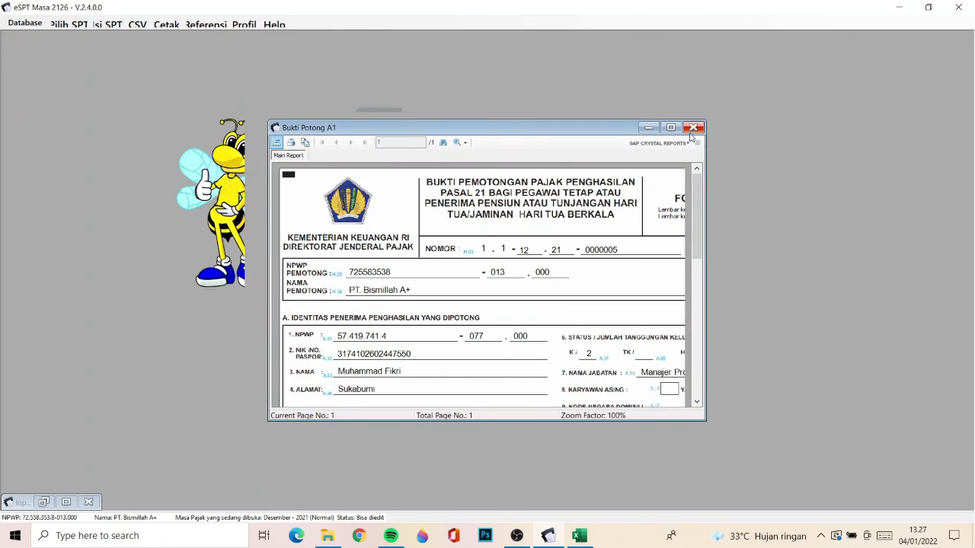
click(693, 128)
click(693, 128)
click(691, 129)
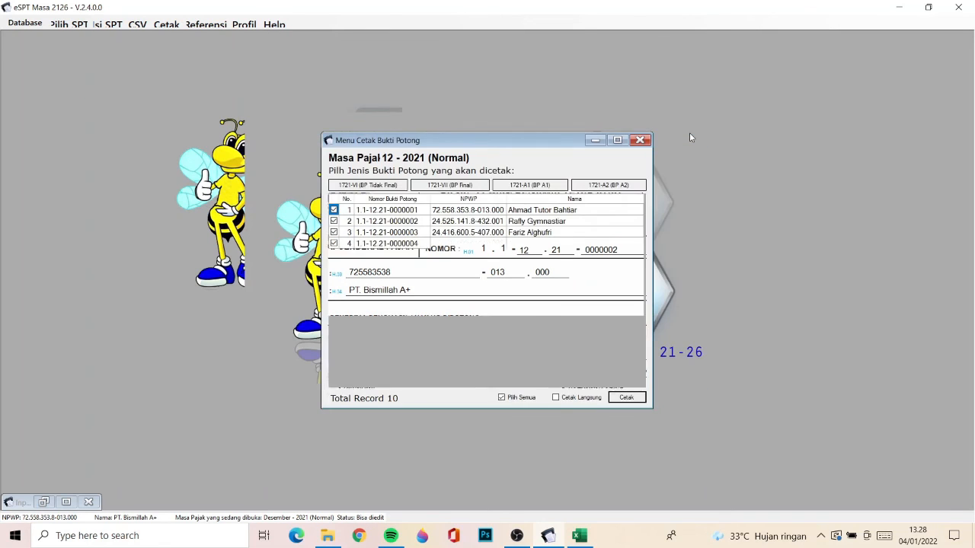
click(640, 141)
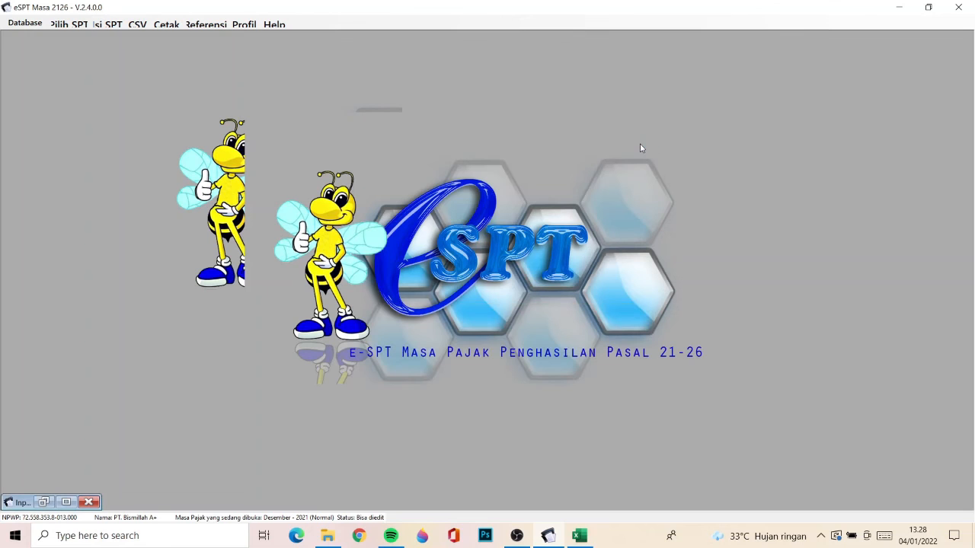
- Open the Menu Cetak SPT form for printing SPT forms, leaving the Bukti Potong printing form closed
click(164, 24)
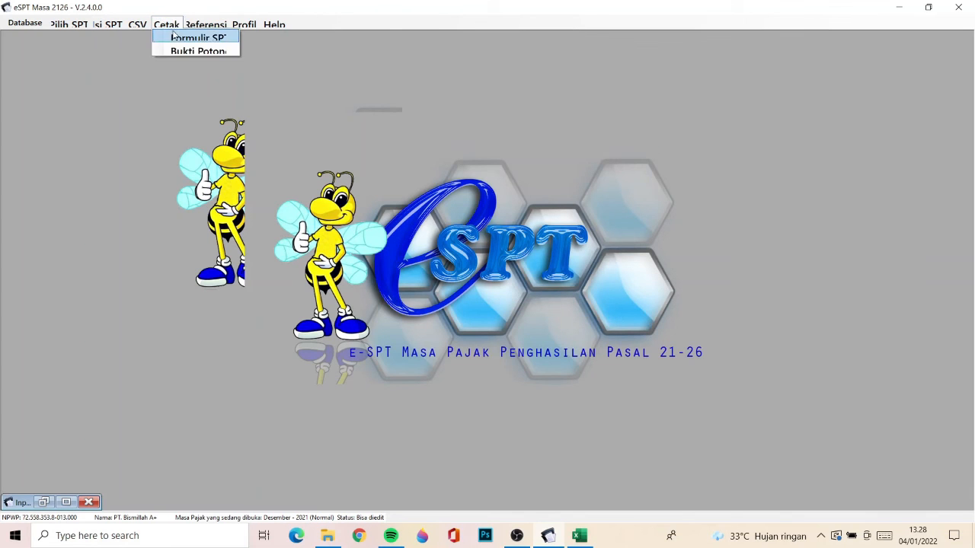
click(184, 47)
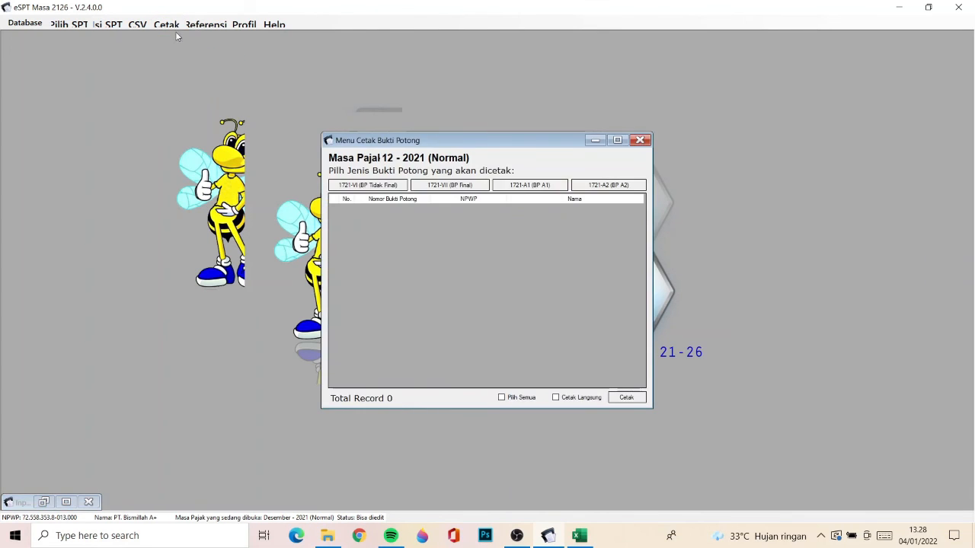
click(186, 37)
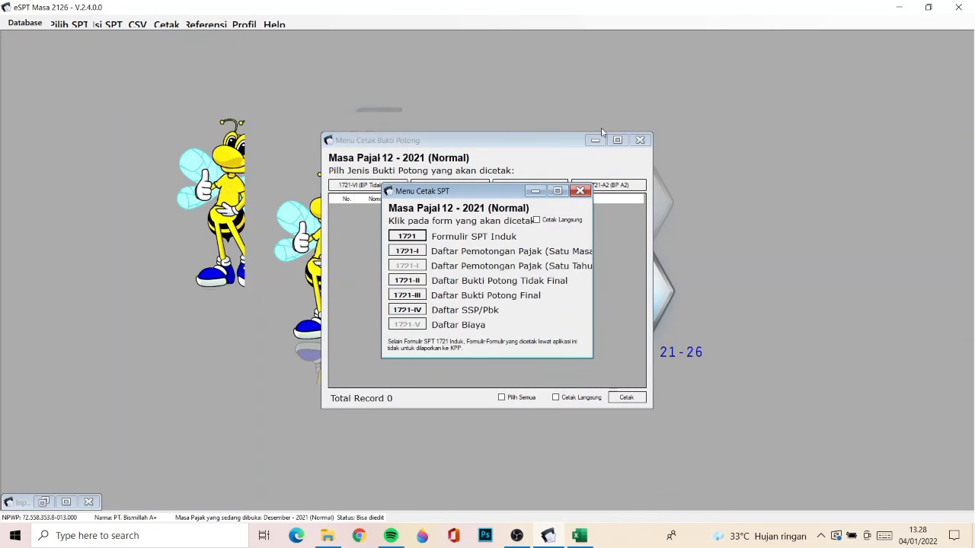
click(639, 140)
click(166, 24)
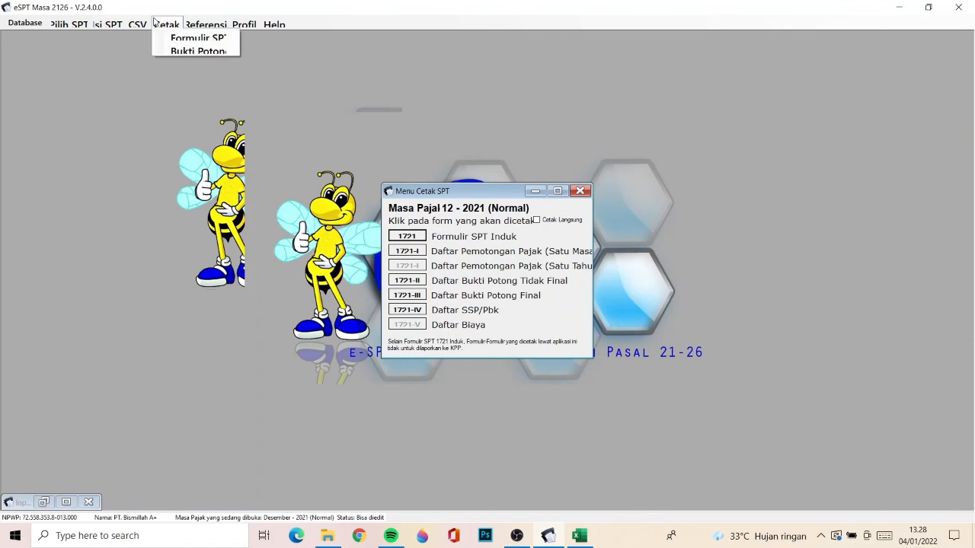
click(190, 35)
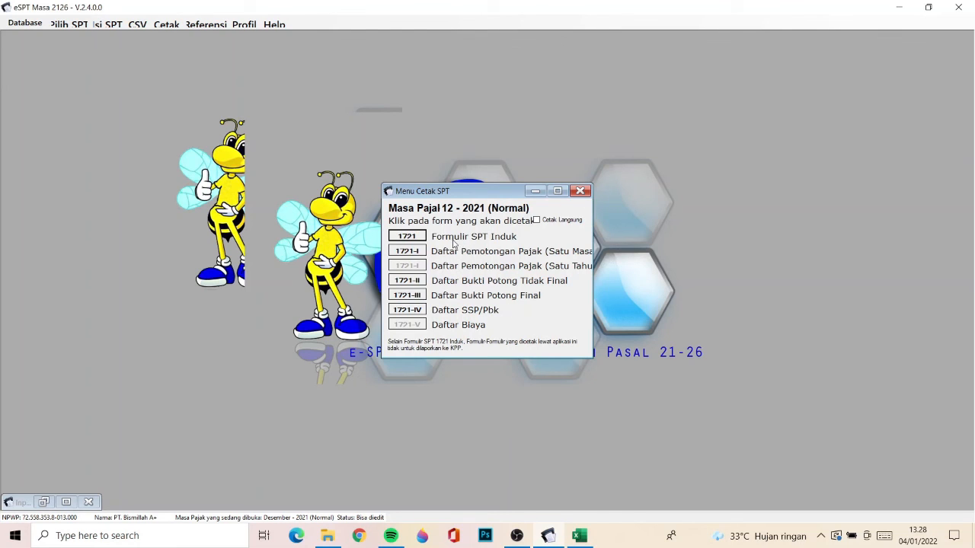
- Generate the print preview of the 1721 Formulir SPT Induk and look over its contents
click(413, 238)
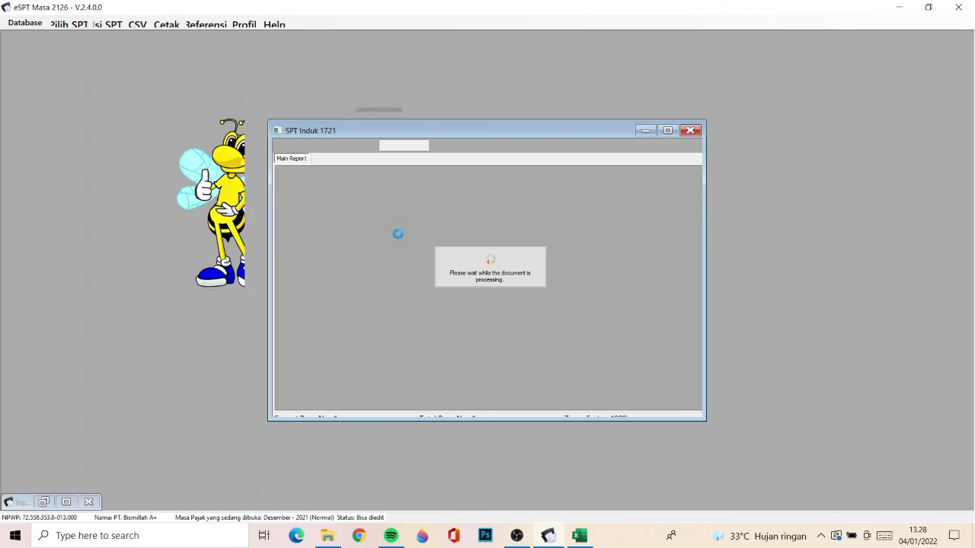
scroll(425, 296, down, 10)
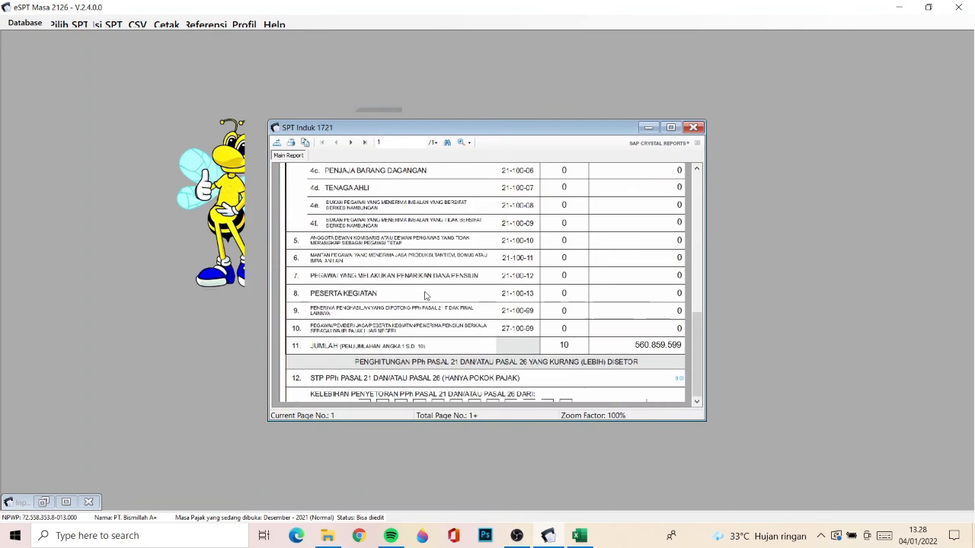
scroll(425, 296, up, 10)
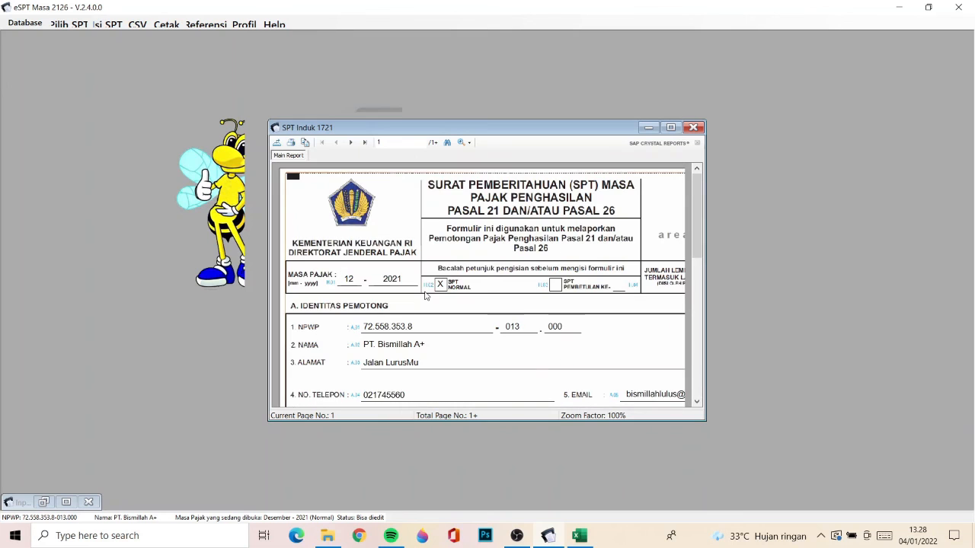
- Export the SPT Induk 1721 report as a PDF named "SPT INDUK" in the Aplikasi folder and close its preview
click(277, 144)
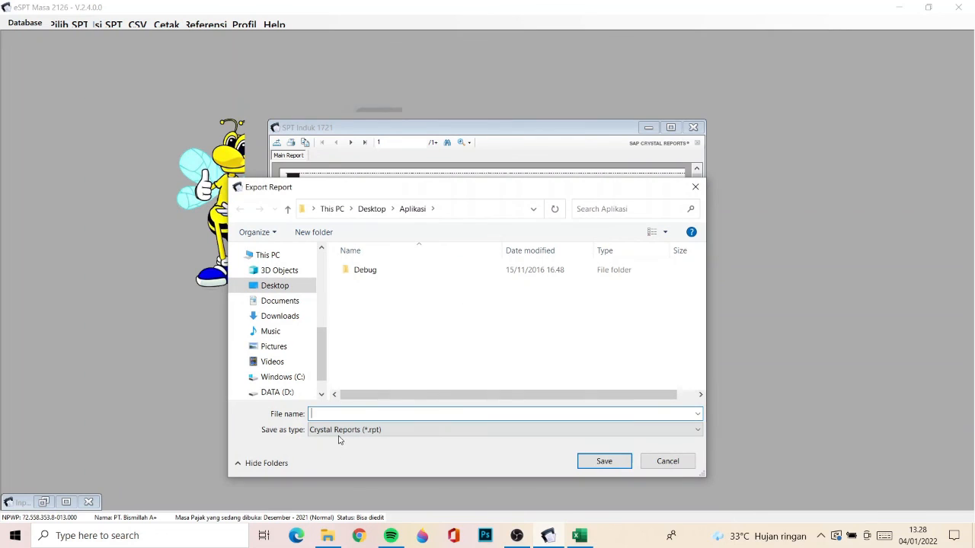
text(SPT INDUK)
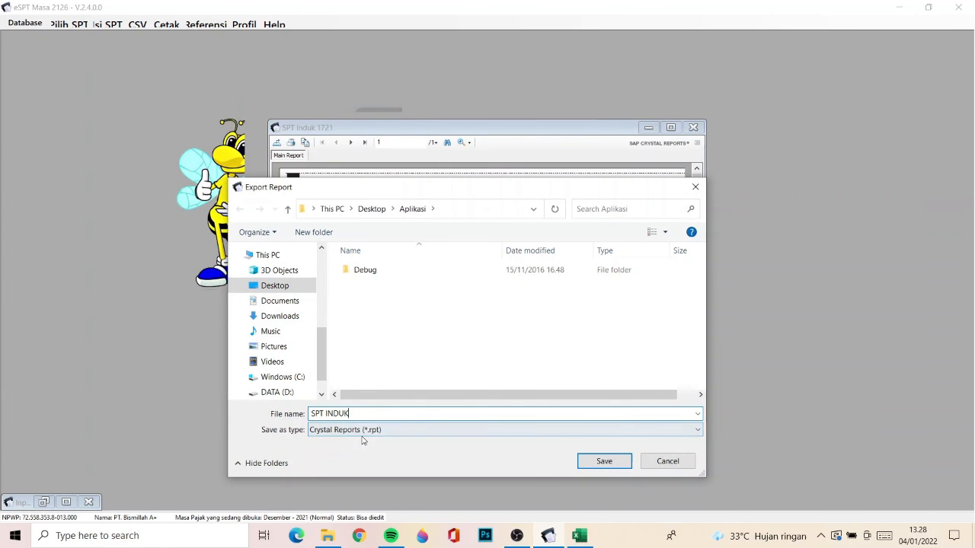
click(363, 430)
click(343, 451)
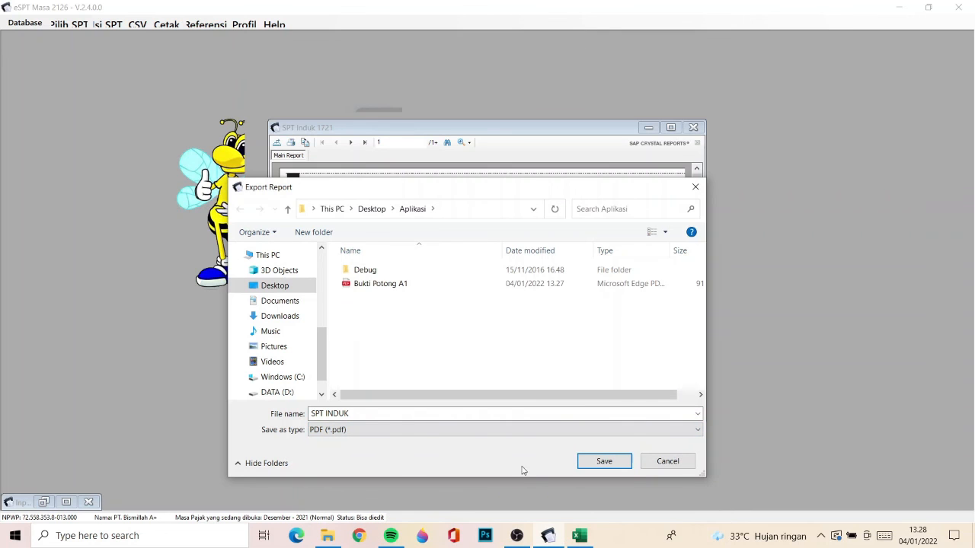
click(603, 462)
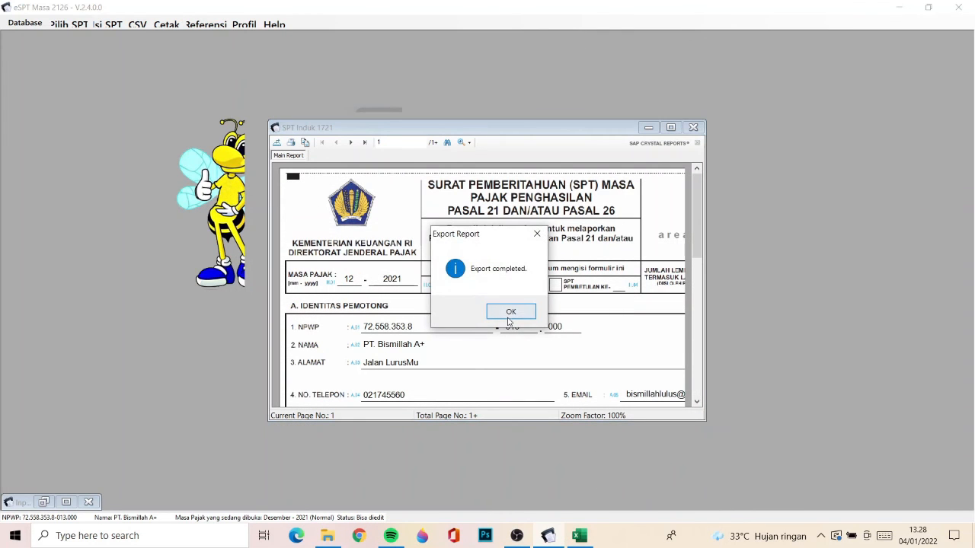
click(511, 312)
click(693, 127)
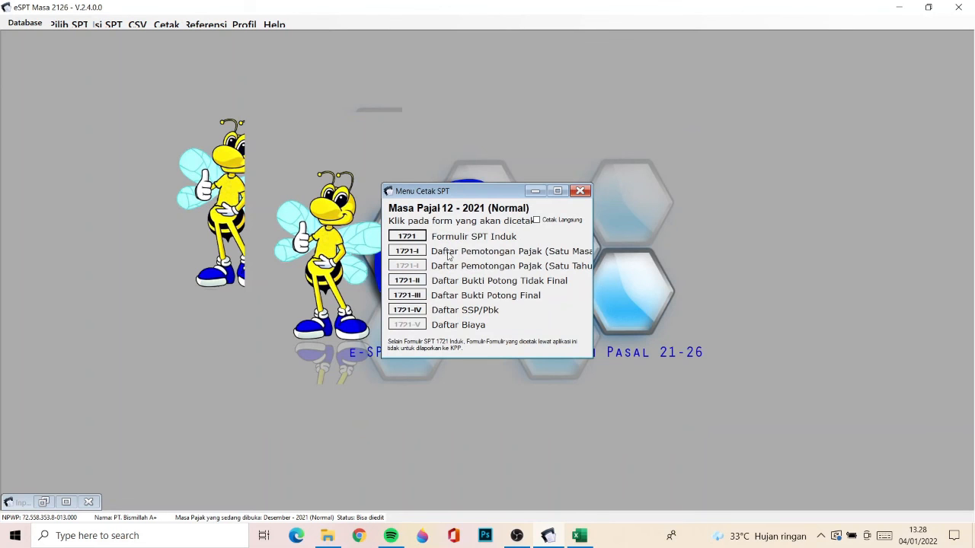
- Preview the 1721-I Daftar Pemotongan Pajak (Satu Masa Pajak) report and set its export format to PDF in the Aplikasi folder
click(414, 257)
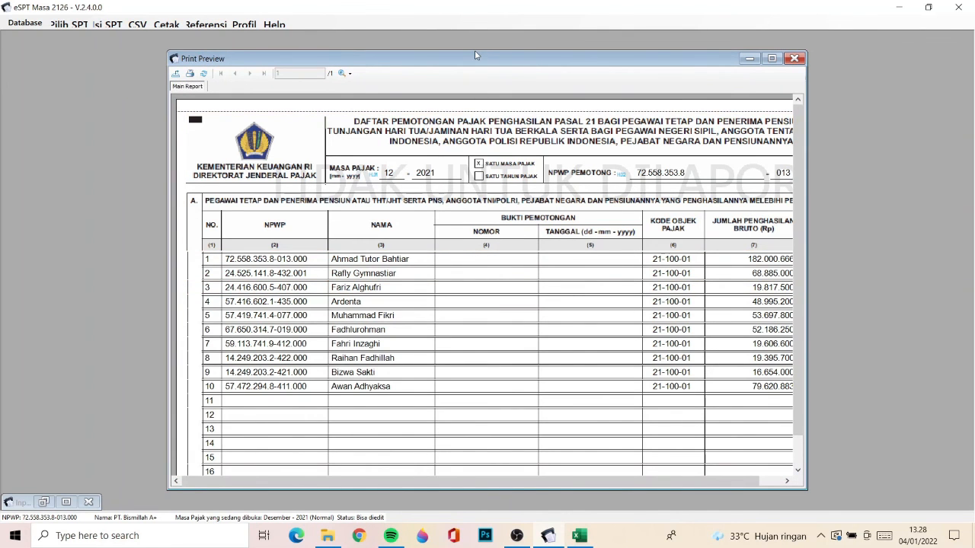
click(175, 74)
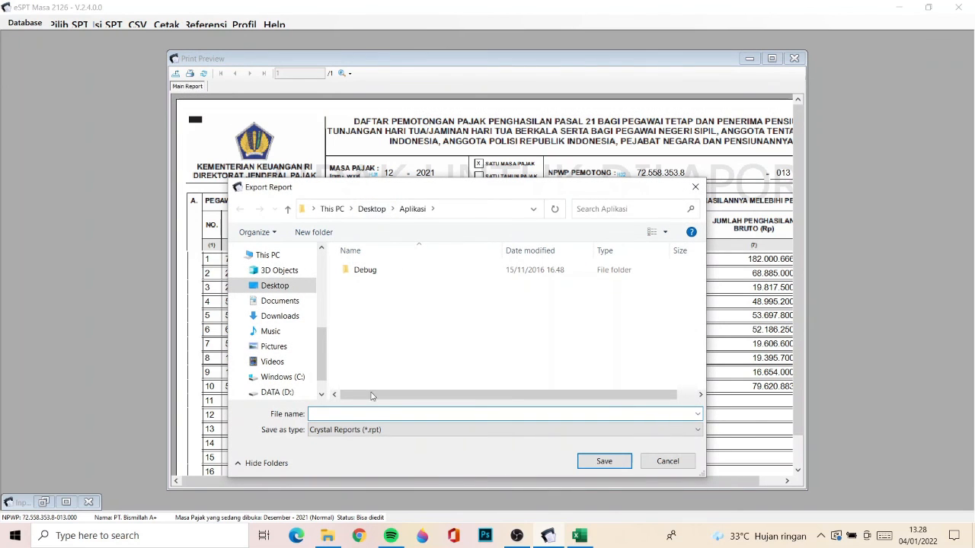
click(359, 430)
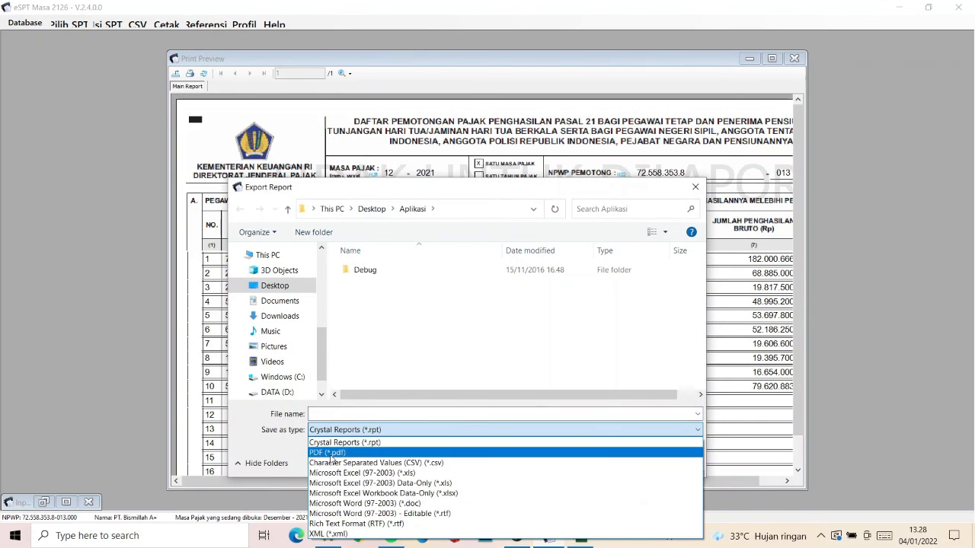
click(331, 453)
click(332, 413)
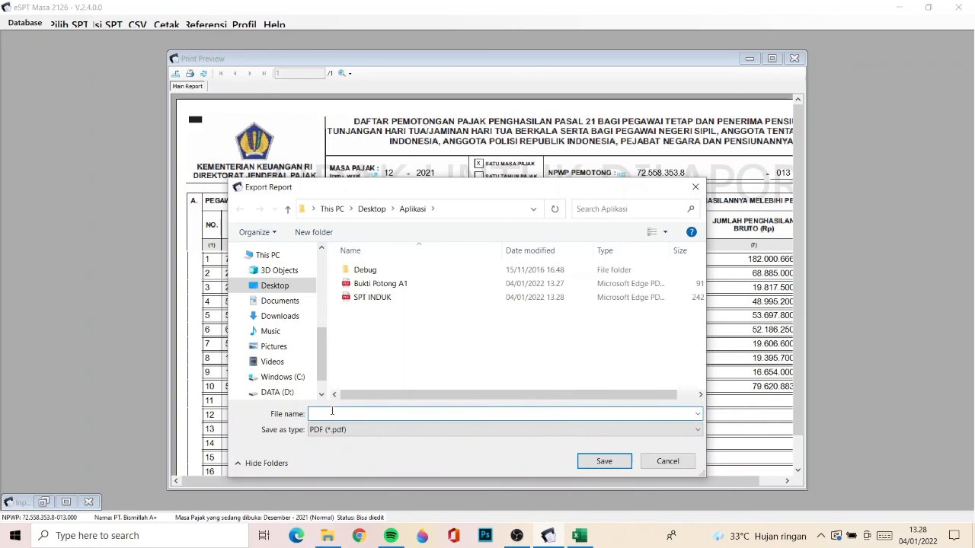
- Name the PDF export "Satu Masa Pajak", save it, and close the report preview
text(bUKT)
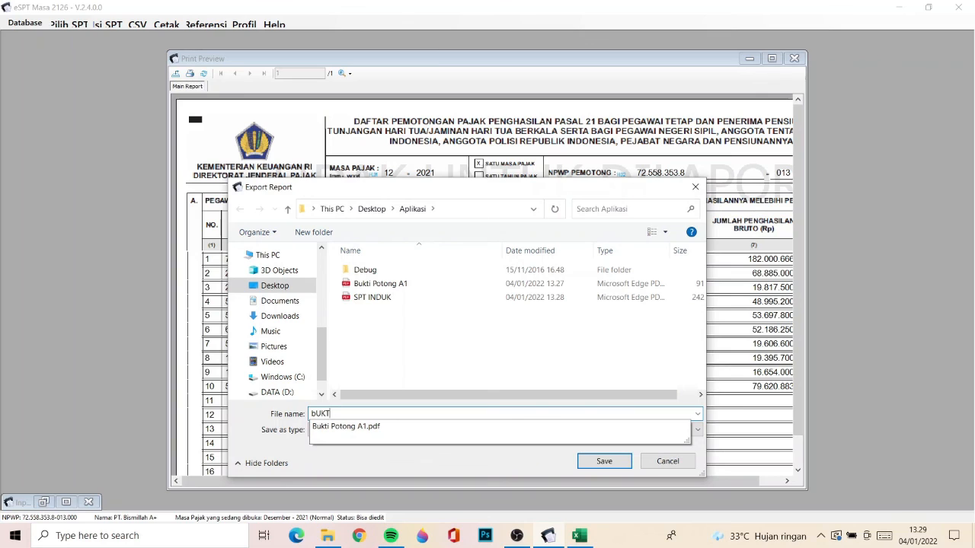
key(BackSpace)
key(BackSpace)
key(BackSpace)
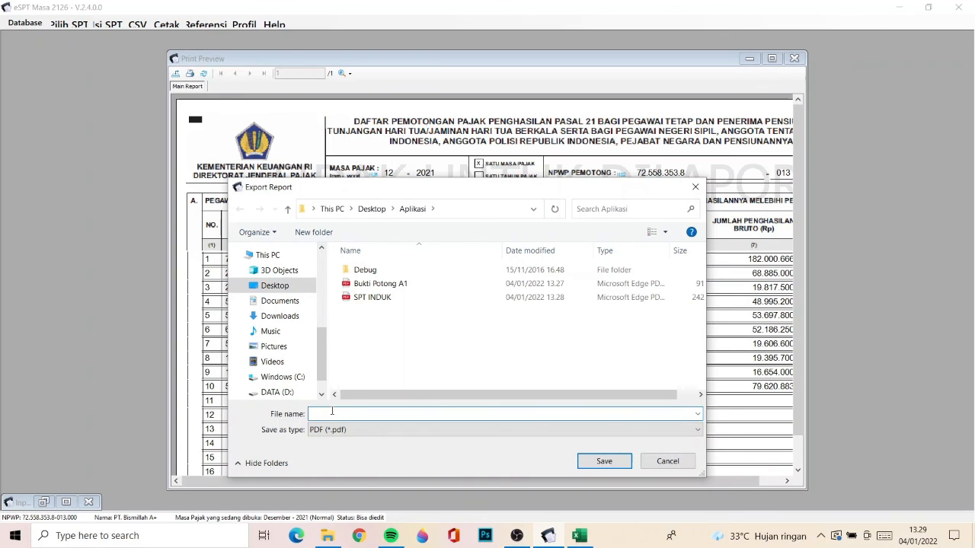
text(sATU mASA)
key(BackSpace)
key(BackSpace)
key(BackSpace)
key(BackSpace)
key(BackSpace)
key(BackSpace)
key(BackSpace)
key(BackSpace)
key(BackSpace)
text(Satu ma)
key(BackSpace)
key(BackSpace)
text(Masa PajKA)
key(BackSpace)
key(BackSpace)
text(ak)
click(601, 460)
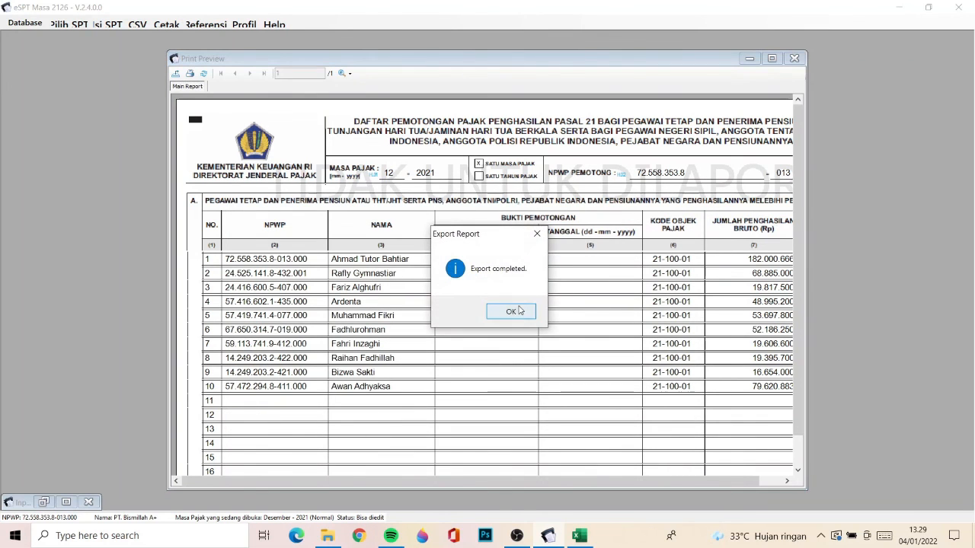
click(513, 311)
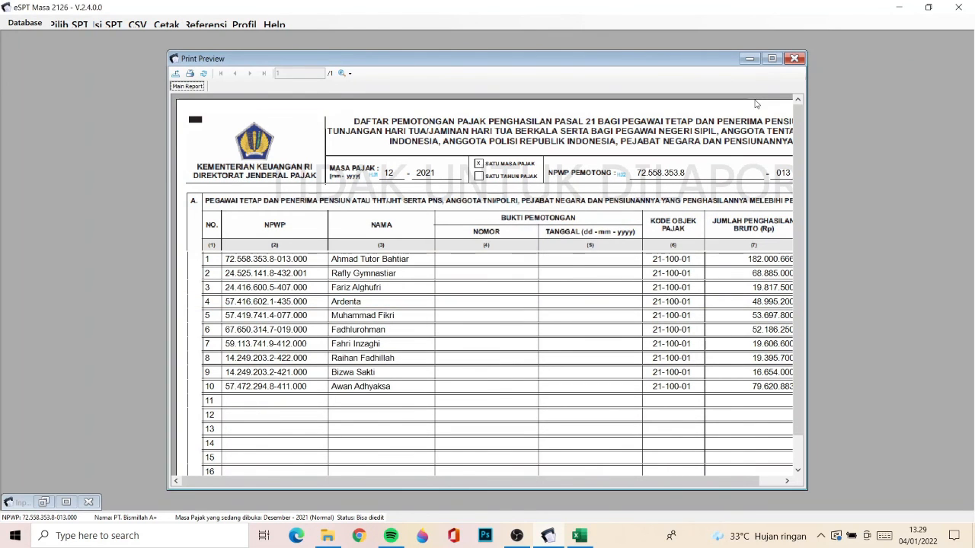
click(795, 58)
- Open the Satu Masa Pajak PDF from the Aplikasi folder, check its withholding list, and close it
click(328, 535)
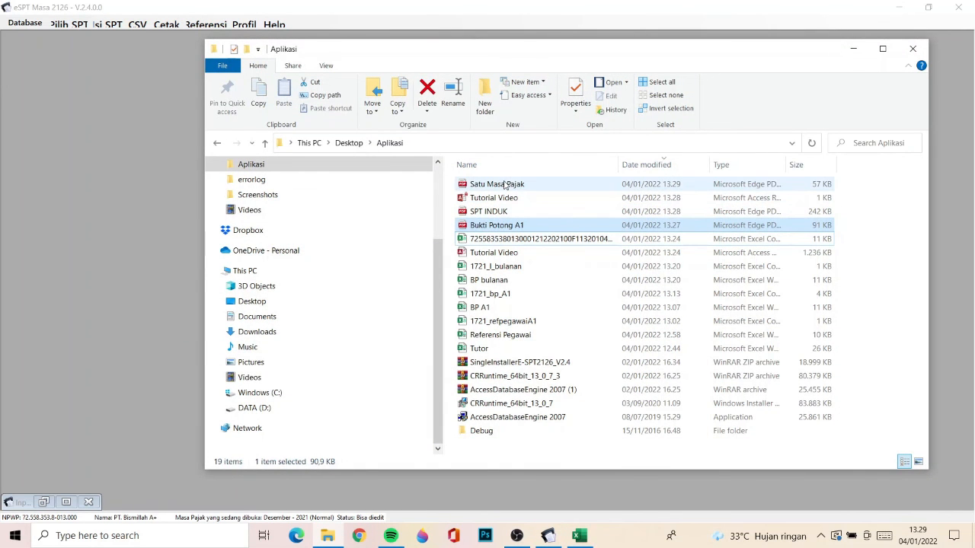
click(505, 185)
double_click(505, 186)
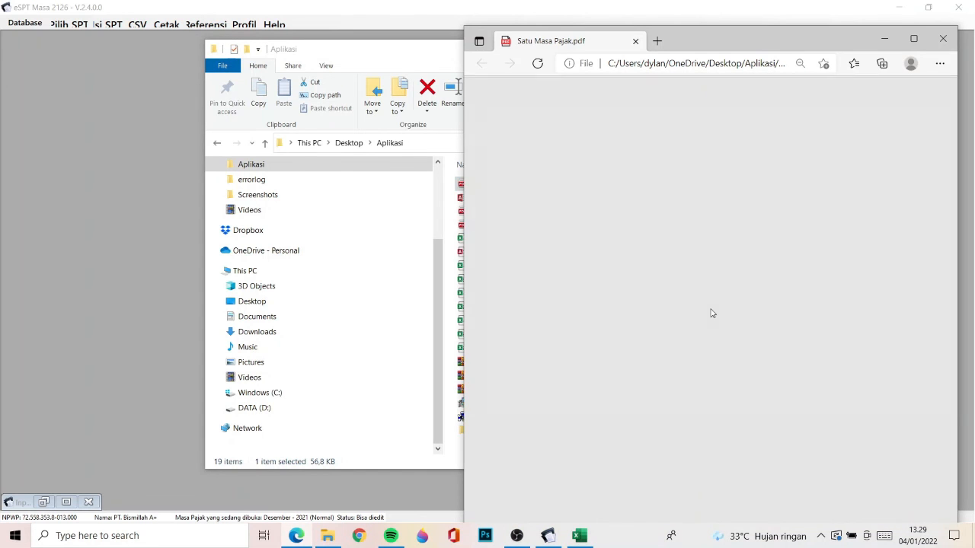
ctrl+scroll(655, 270, up, 3)
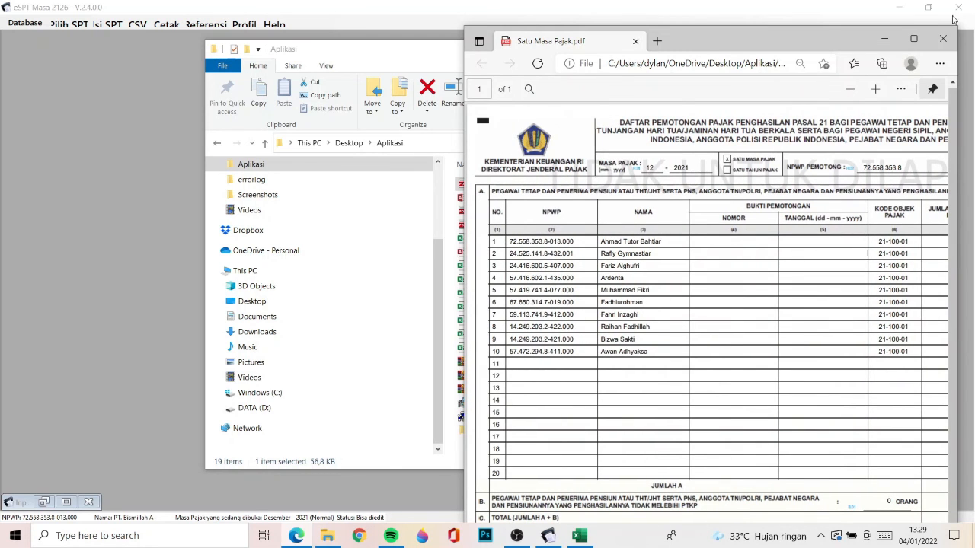
click(943, 38)
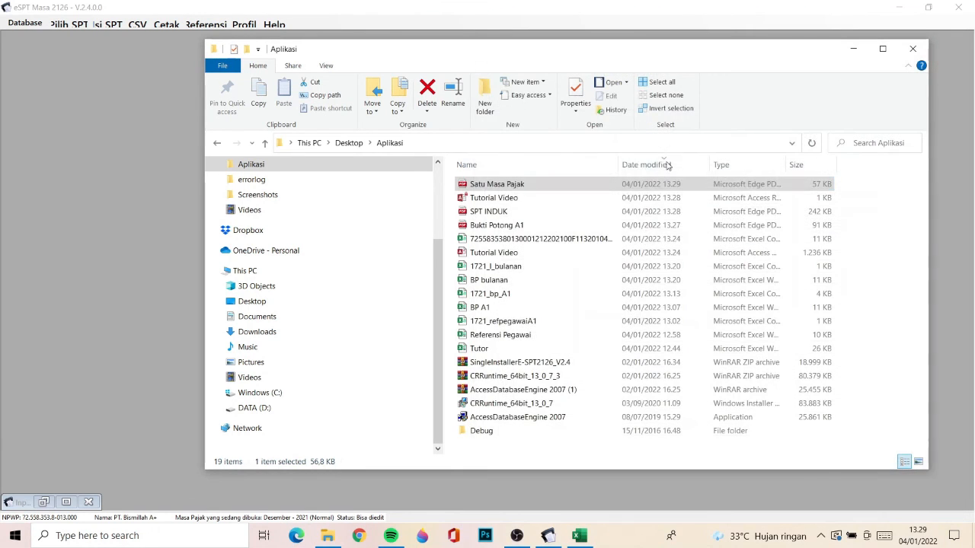
- Check the exported SPT INDUK and Bukti Potong A1 PDFs, and minimize the Aplikasi folder and Menu Cetak SPT windows
click(552, 214)
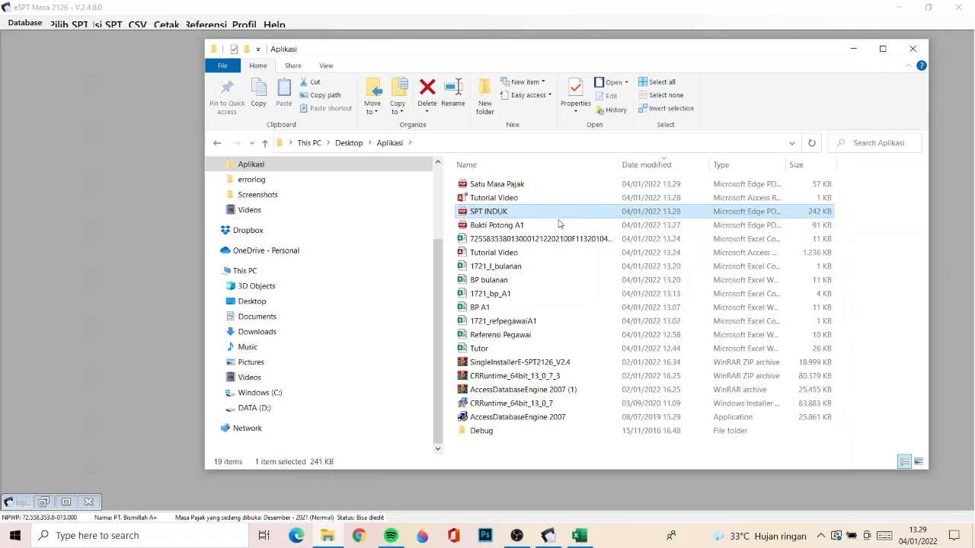
double_click(556, 215)
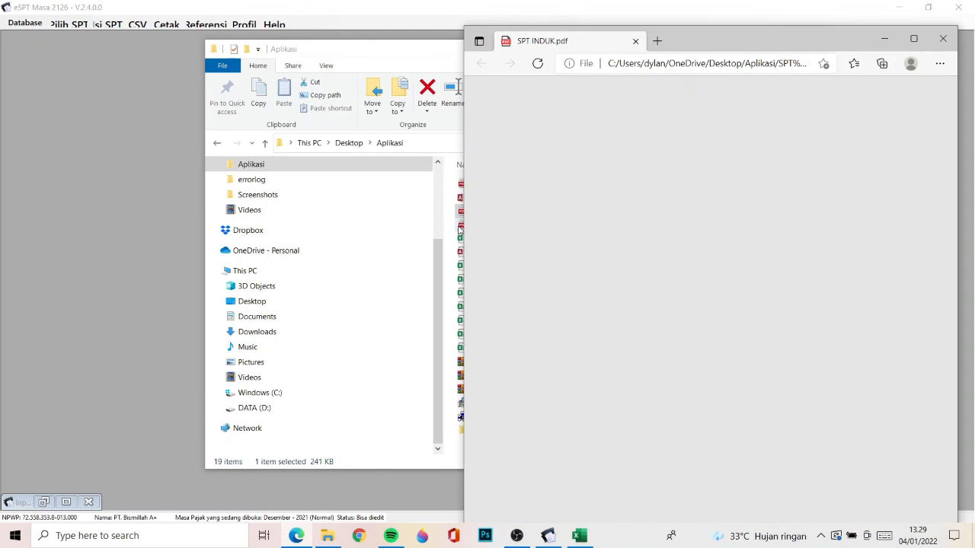
double_click(461, 226)
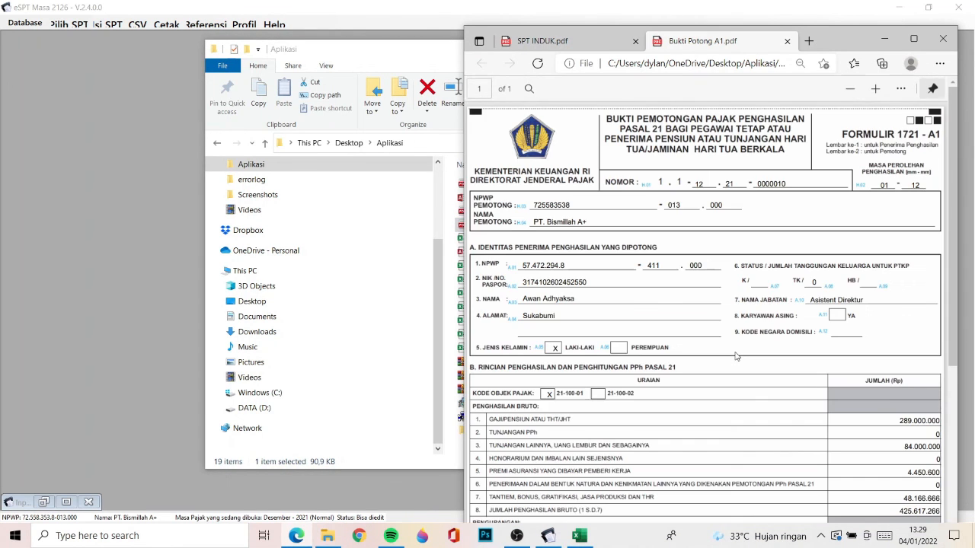
scroll(736, 356, down, 10)
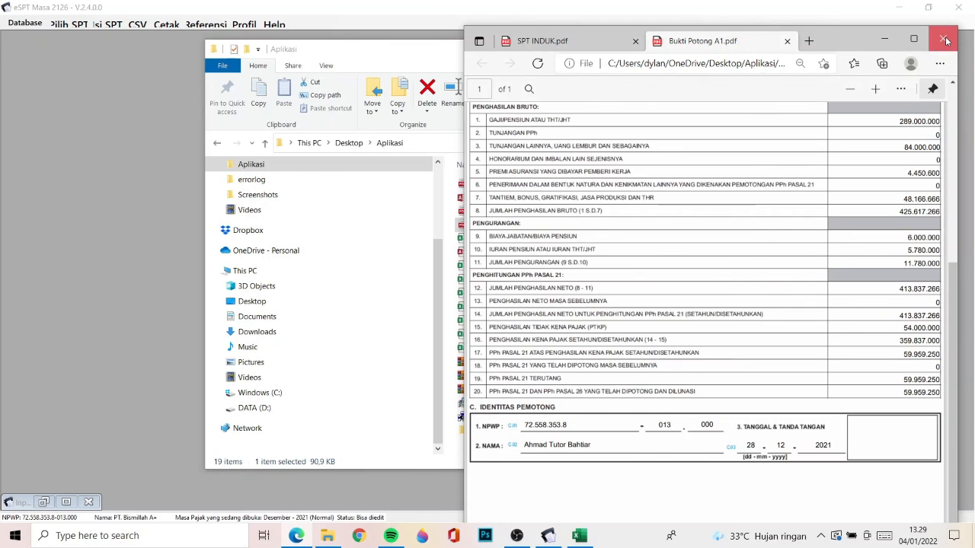
click(943, 38)
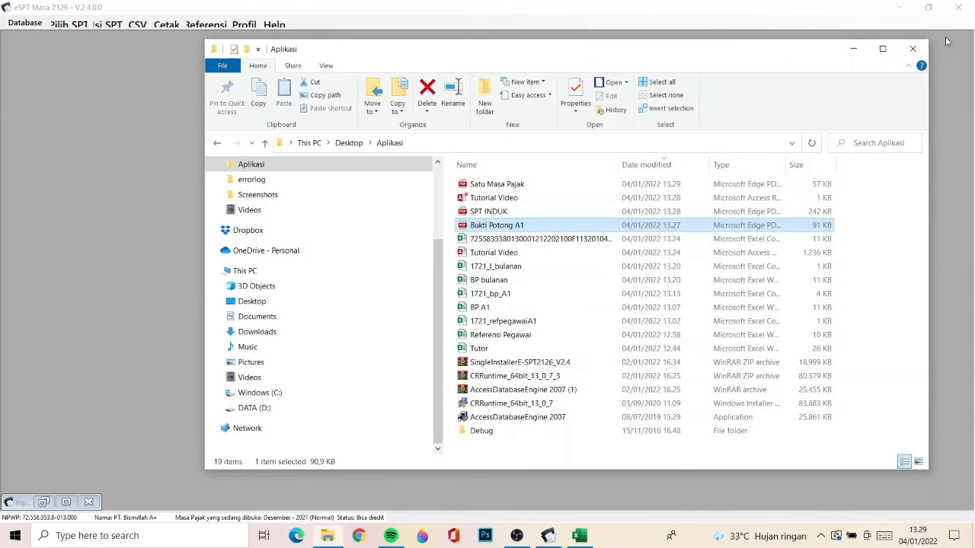
click(850, 49)
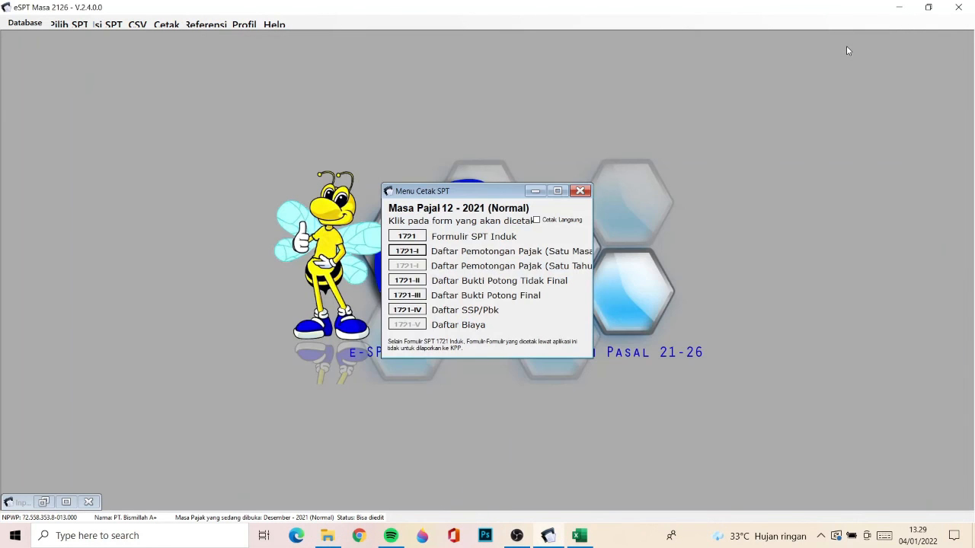
click(536, 191)
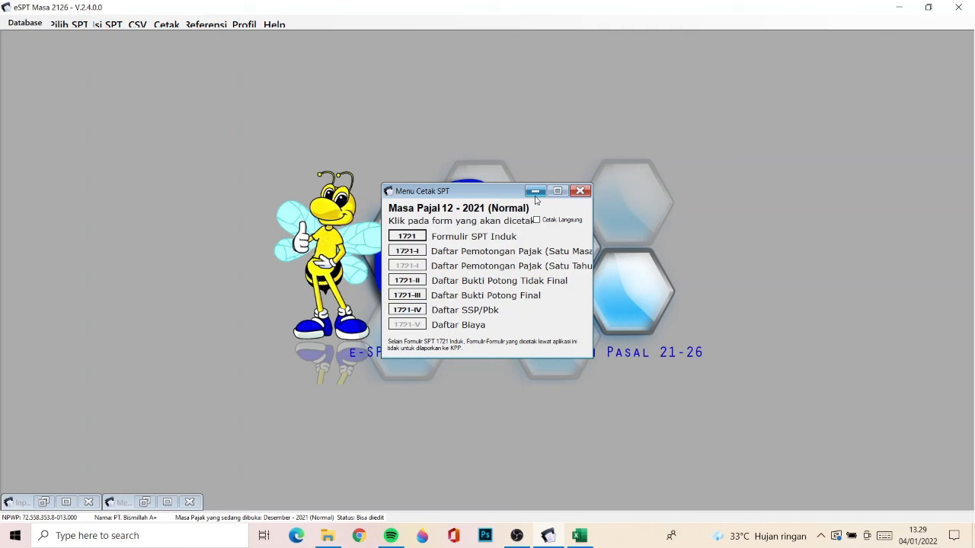